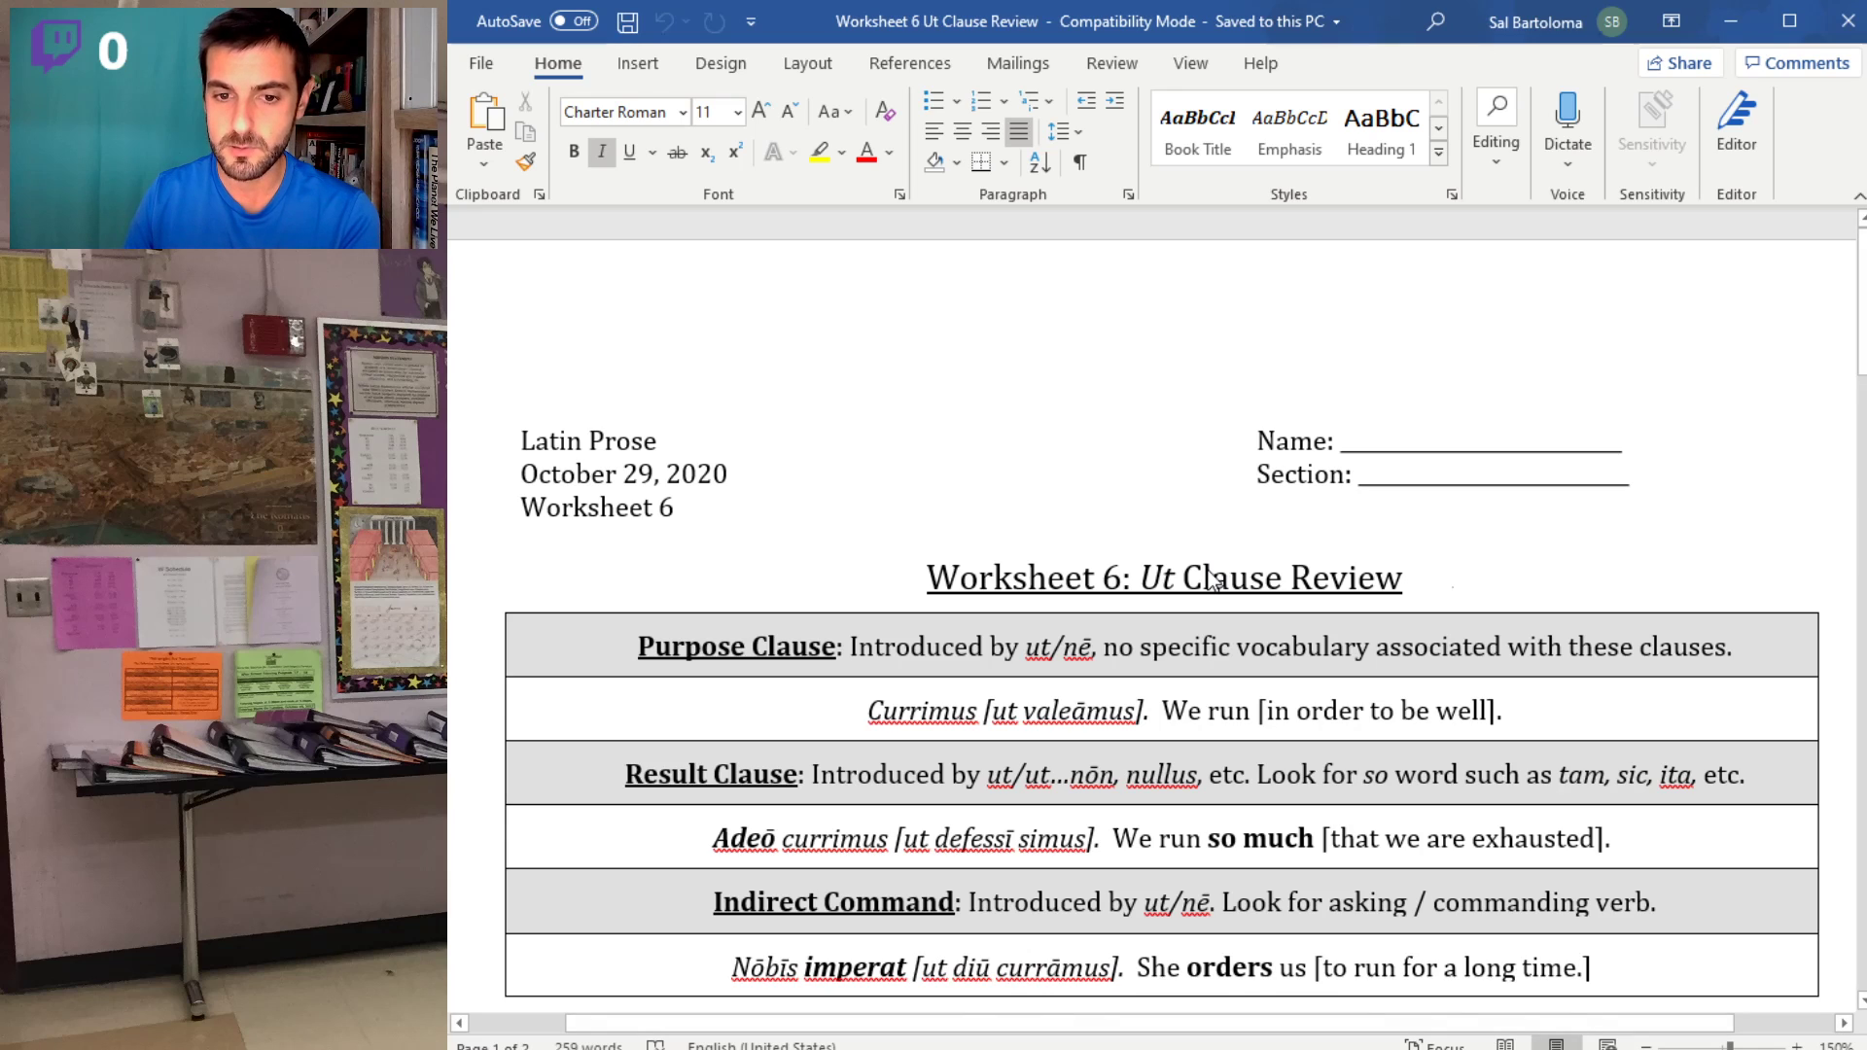
- Highlight Currimus, 'in order to', the Result Clause rows and the Indirect Command hint in the reference table
scroll(1210, 569, down, 2)
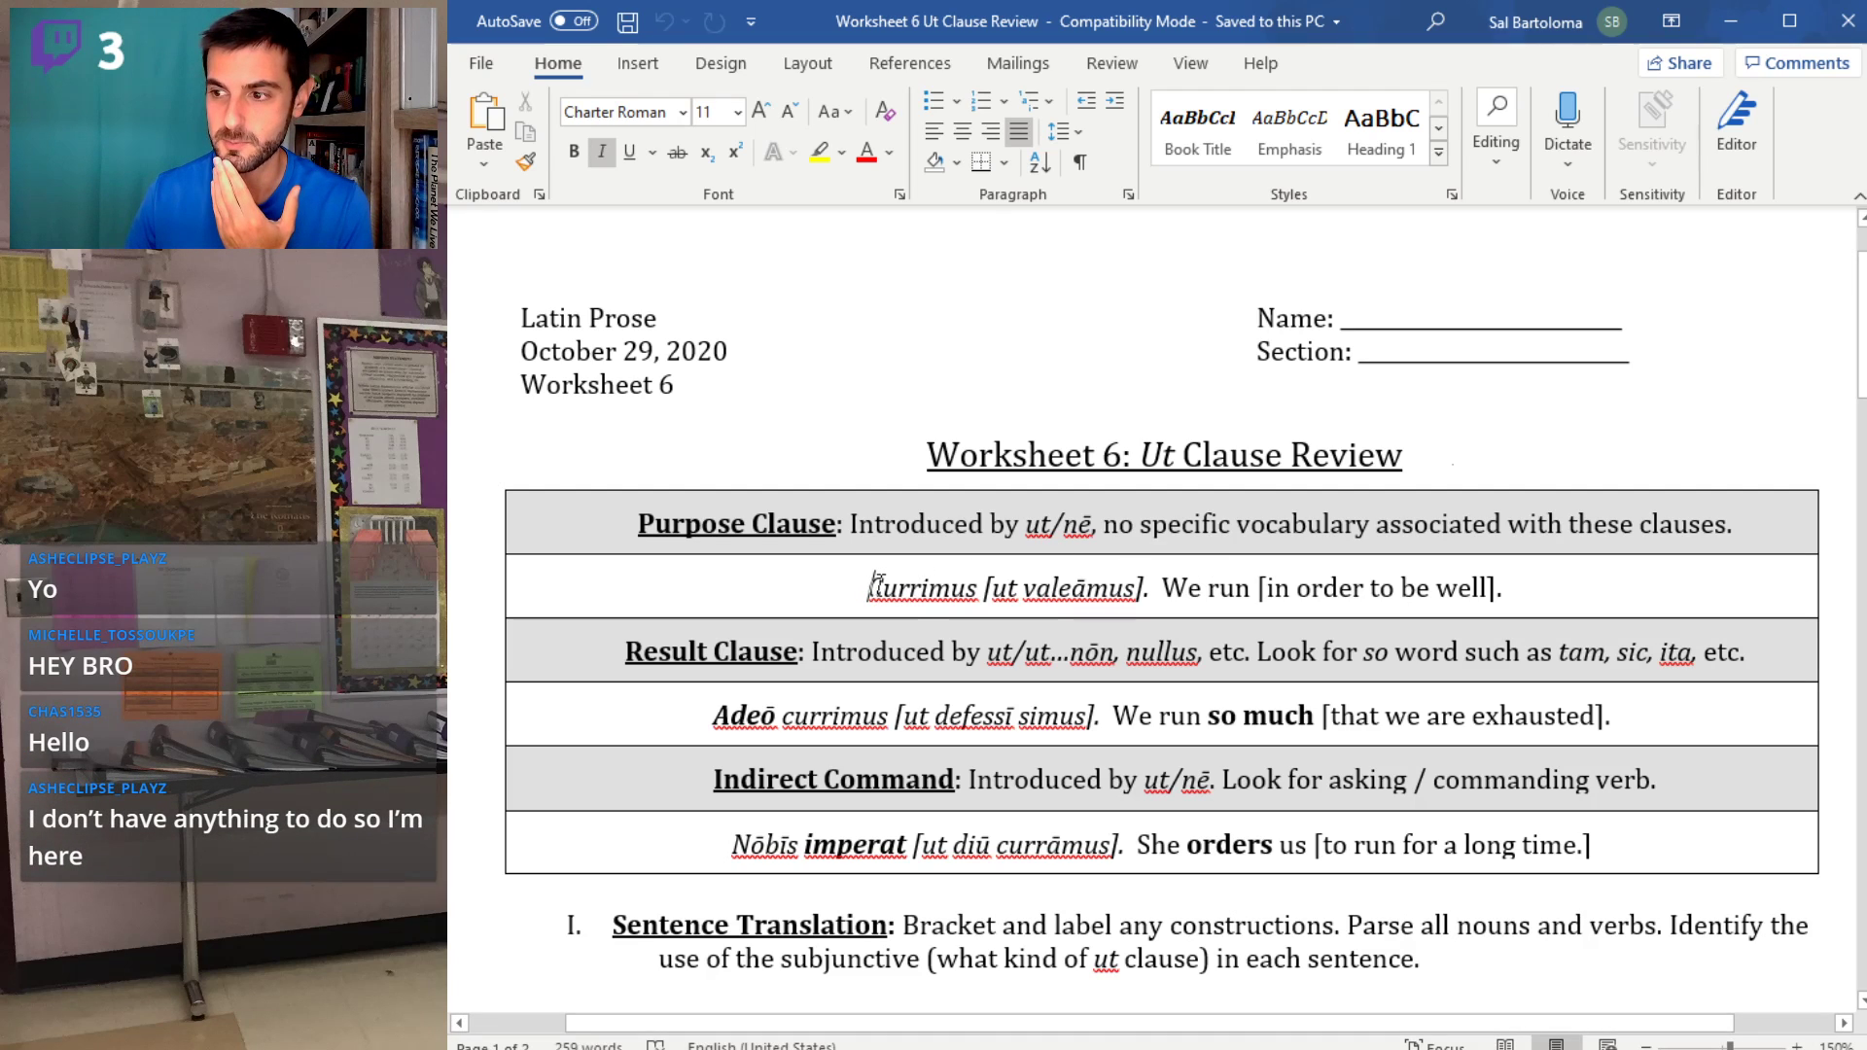
drag(873, 586, 983, 589)
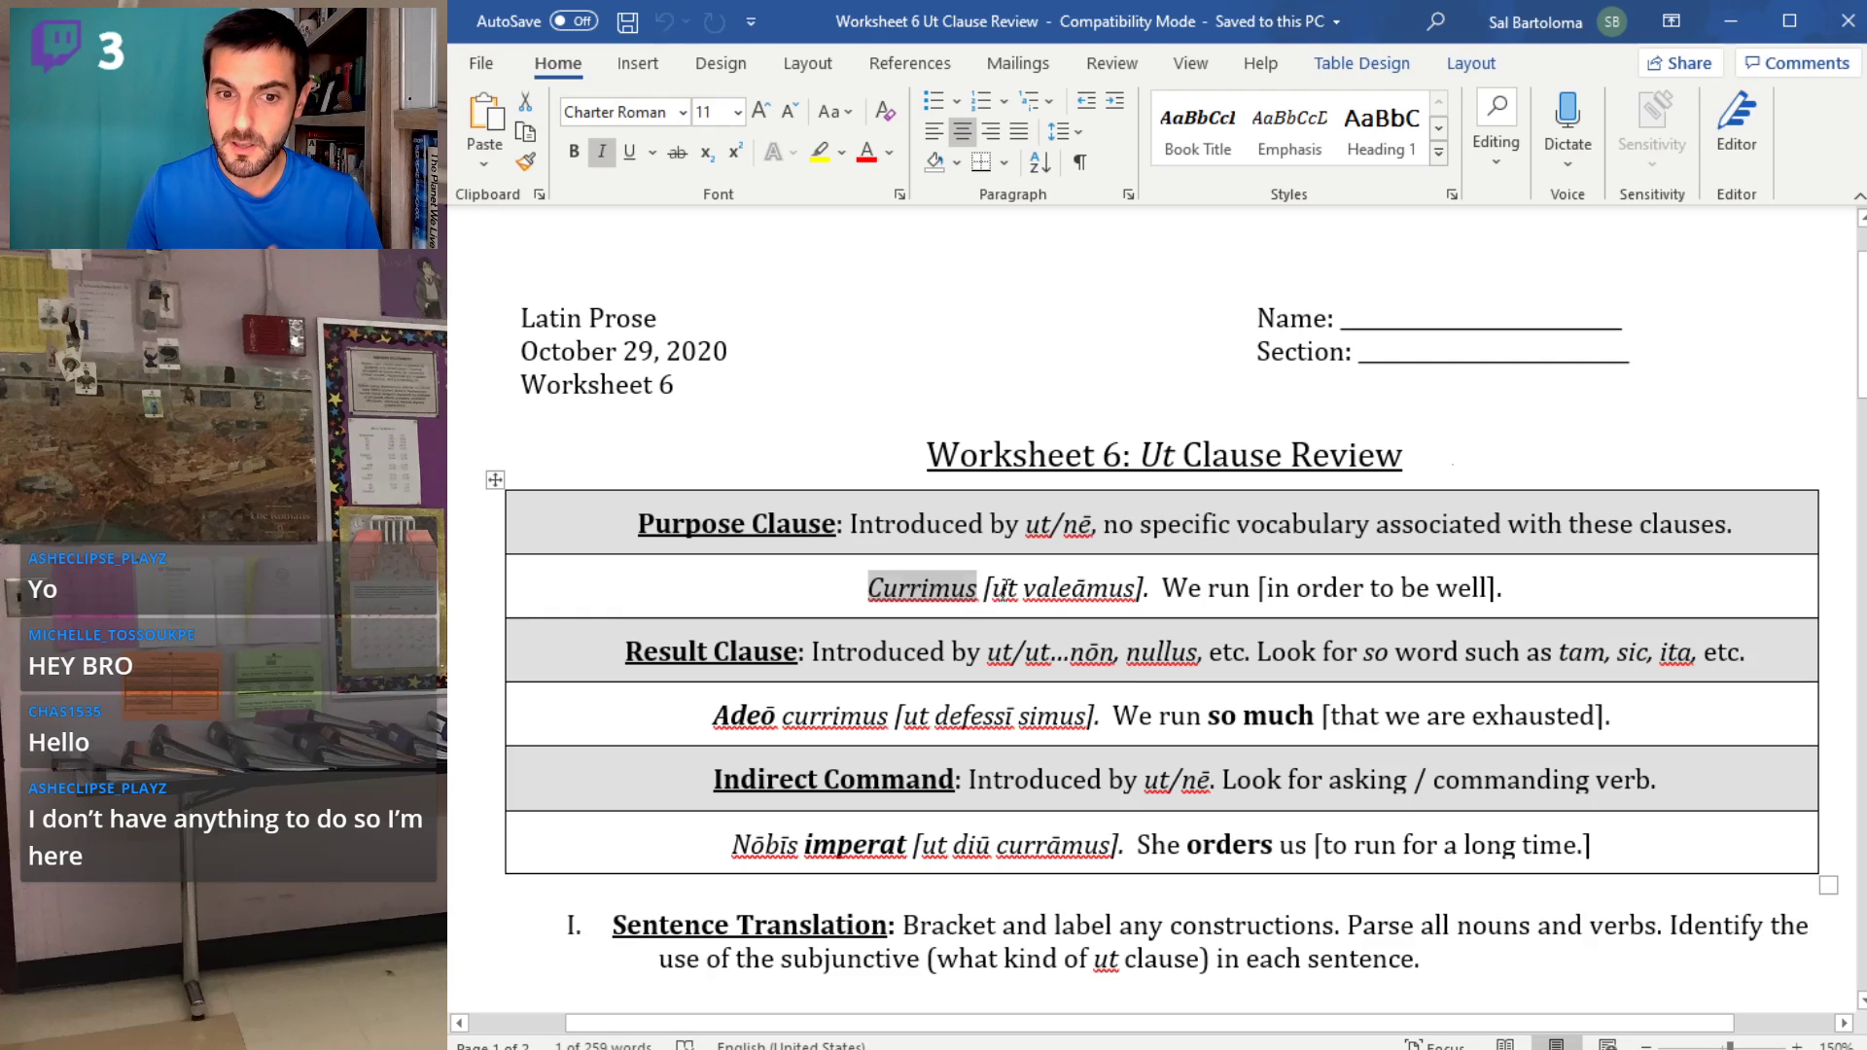
click(1001, 589)
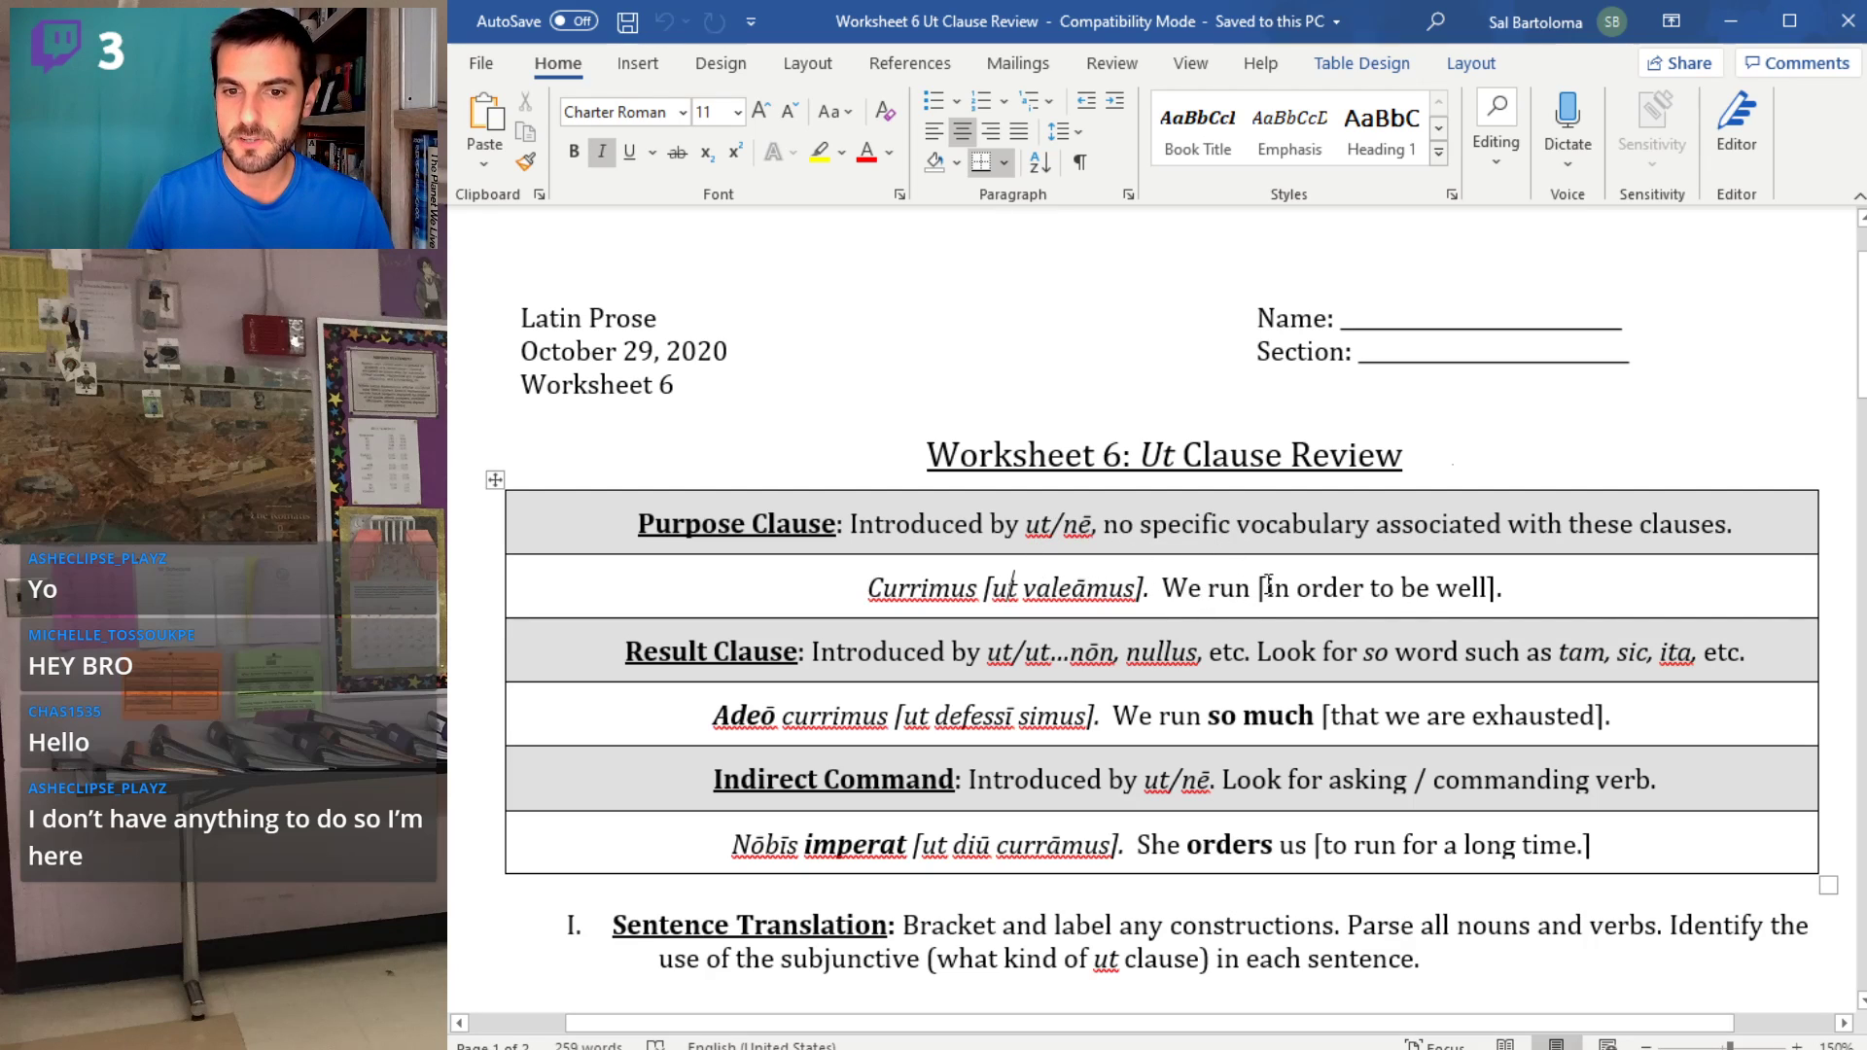
drag(1267, 587, 1386, 587)
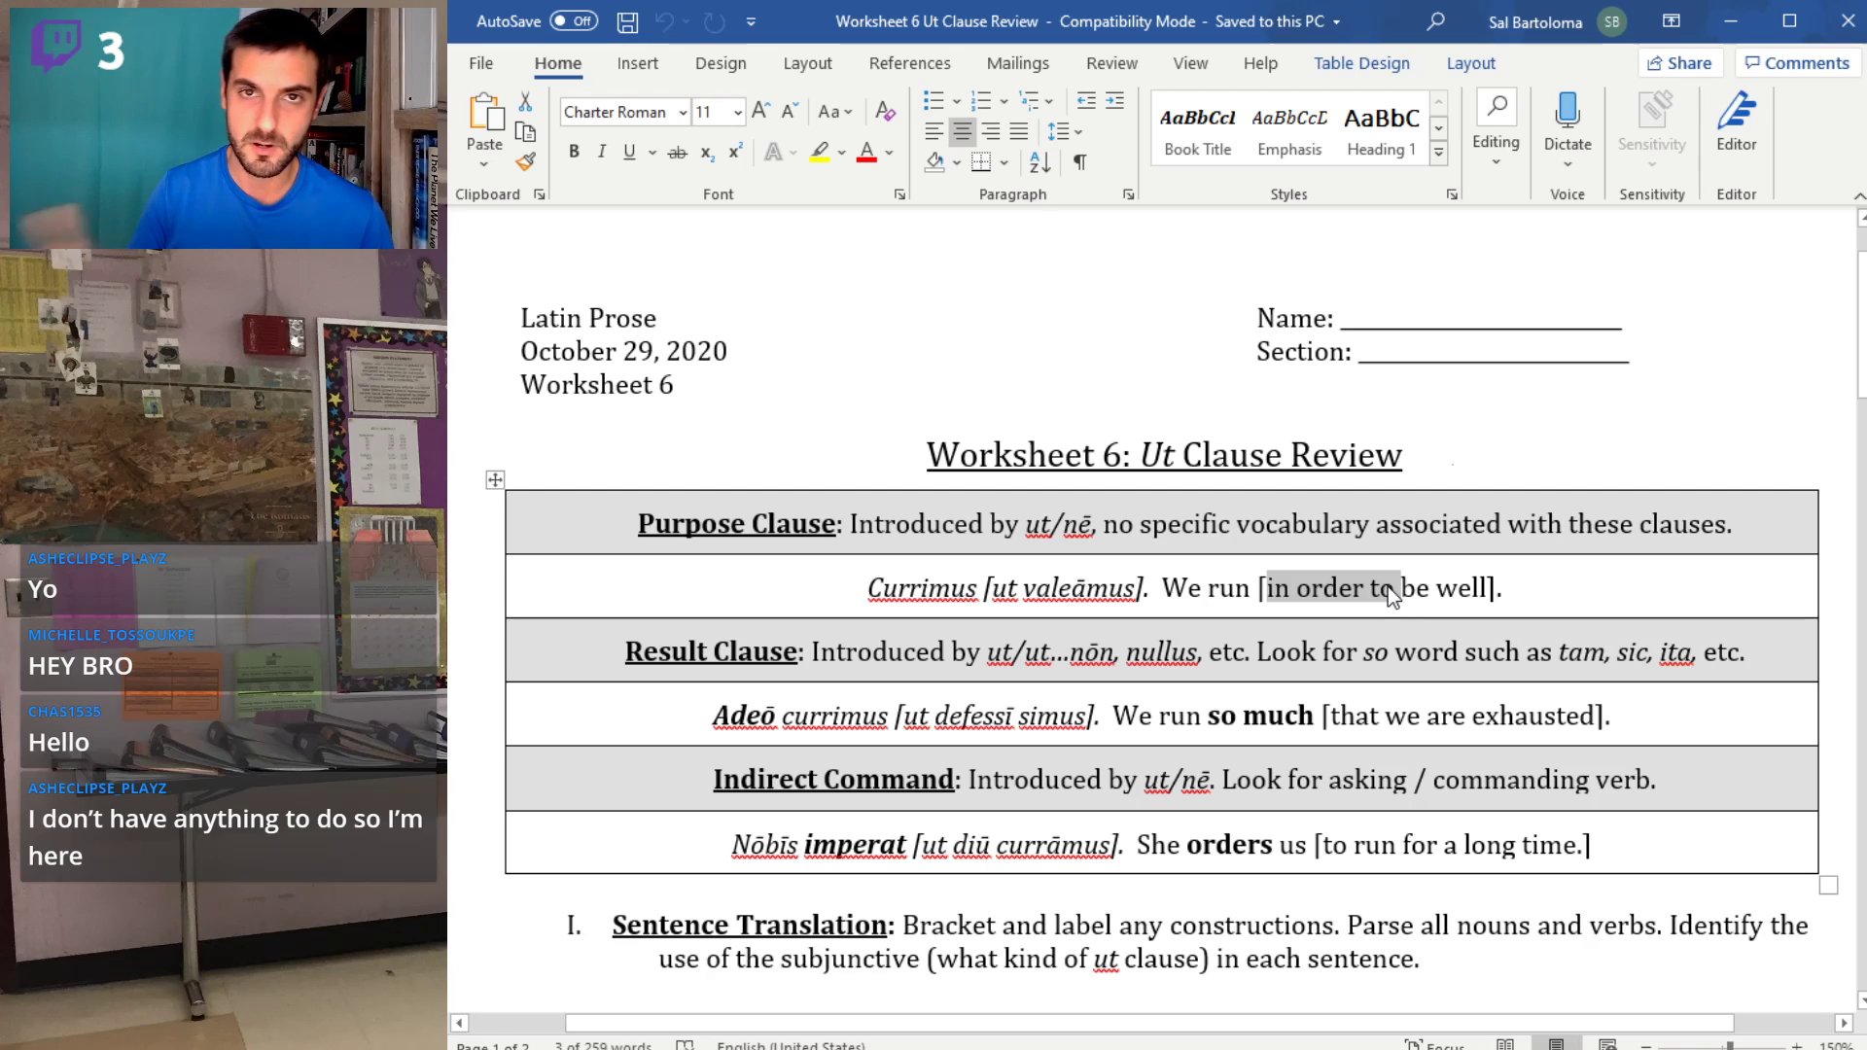
scroll(1129, 551, down, 1)
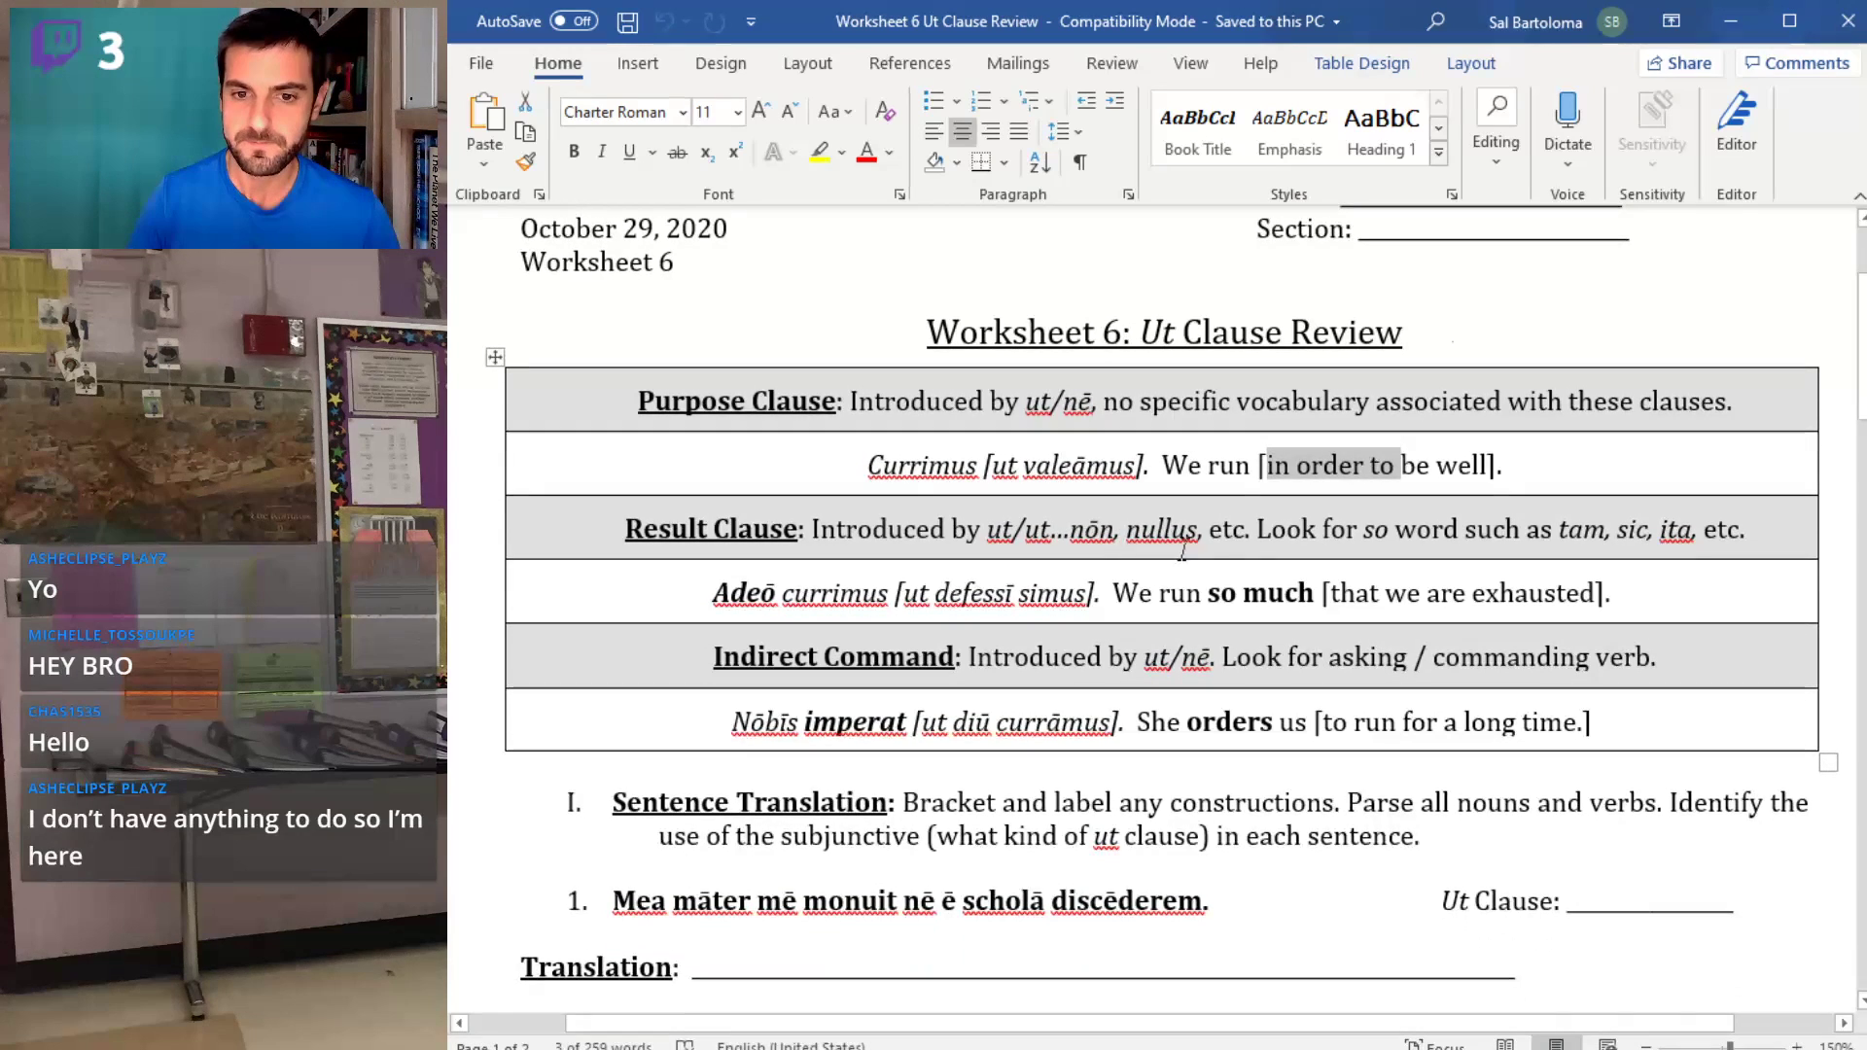
drag(1171, 530, 1214, 534)
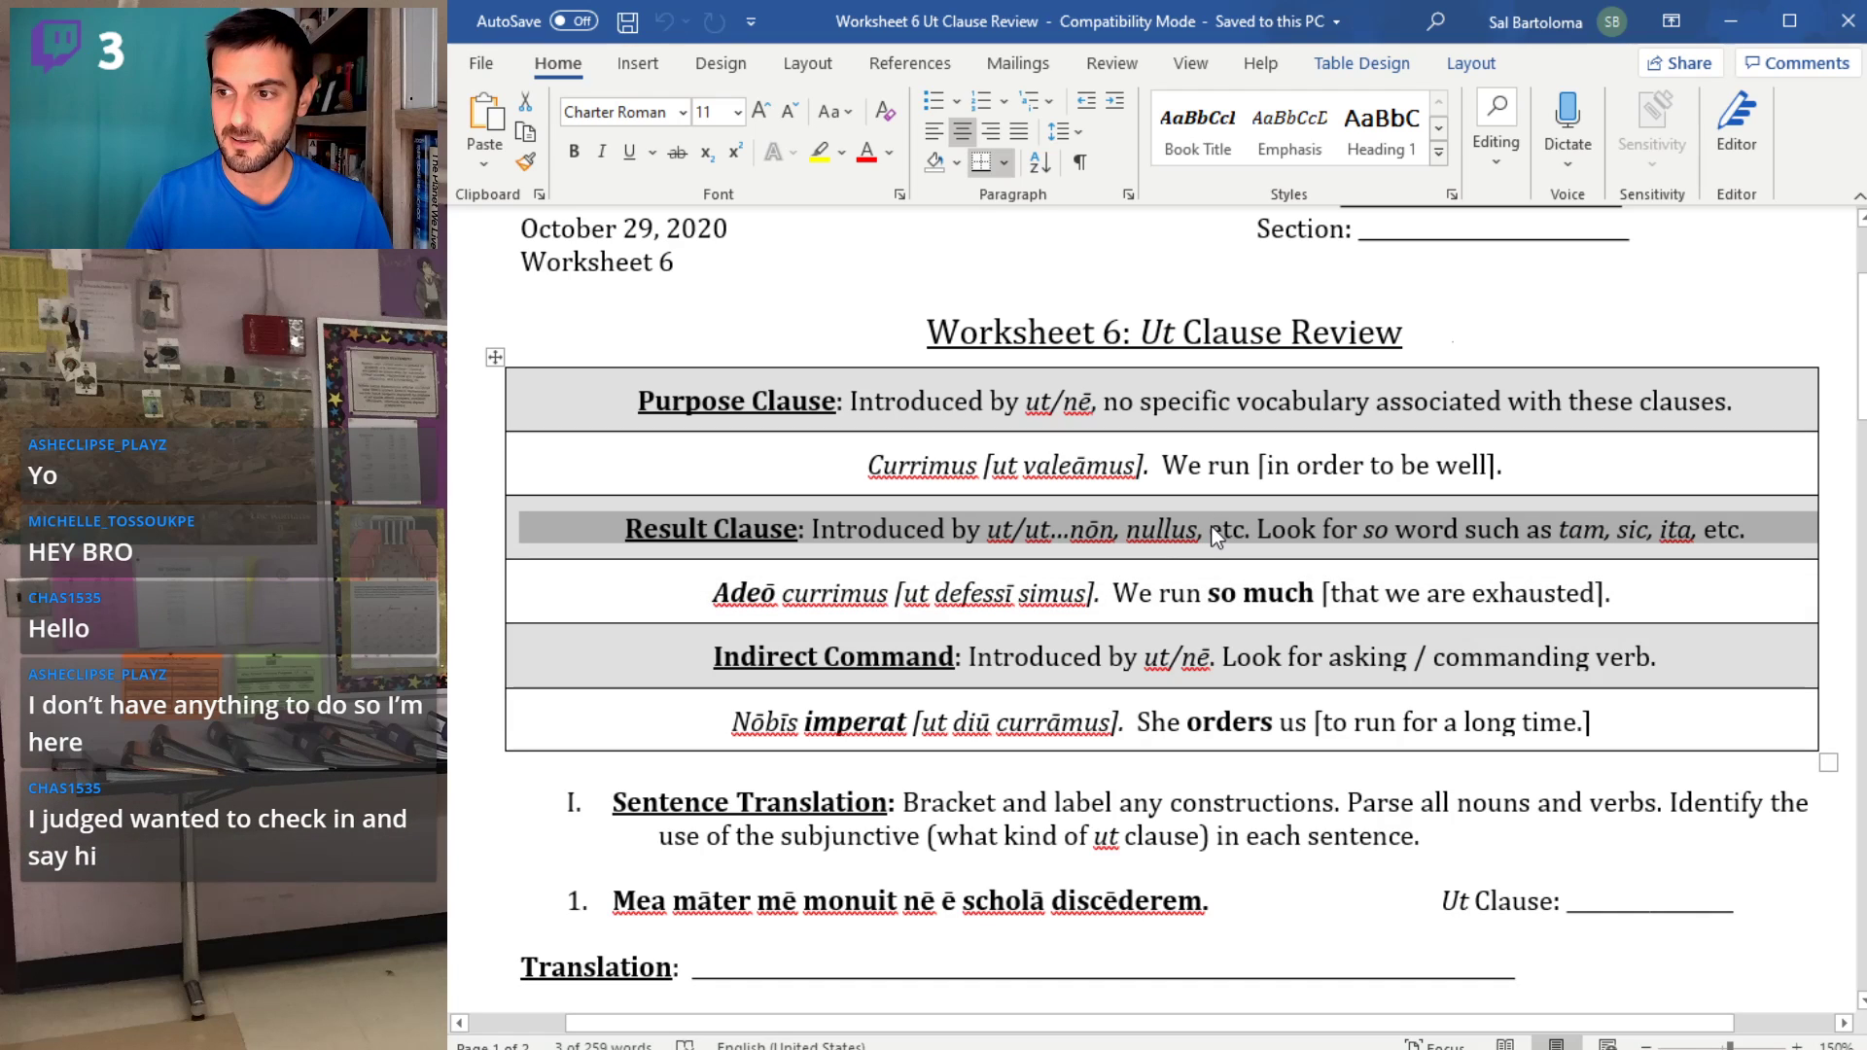
click(1149, 525)
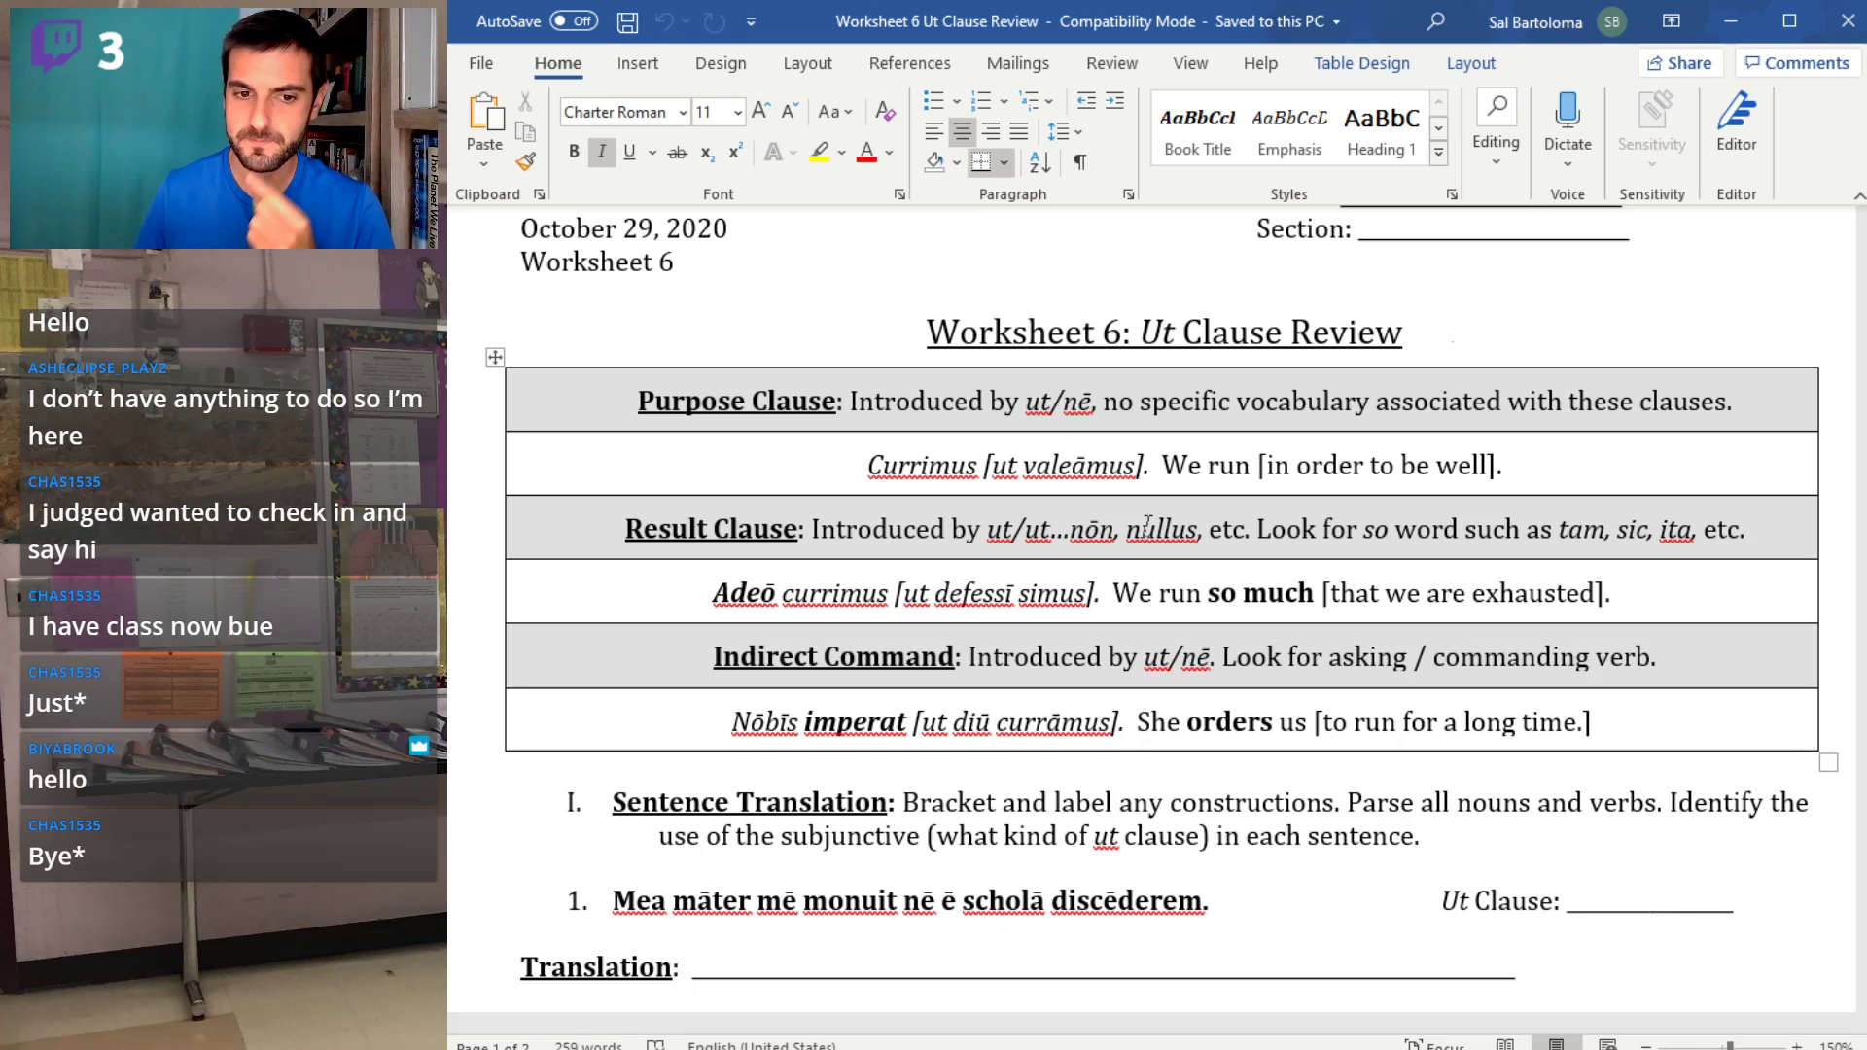
scroll(1147, 522, down, 2)
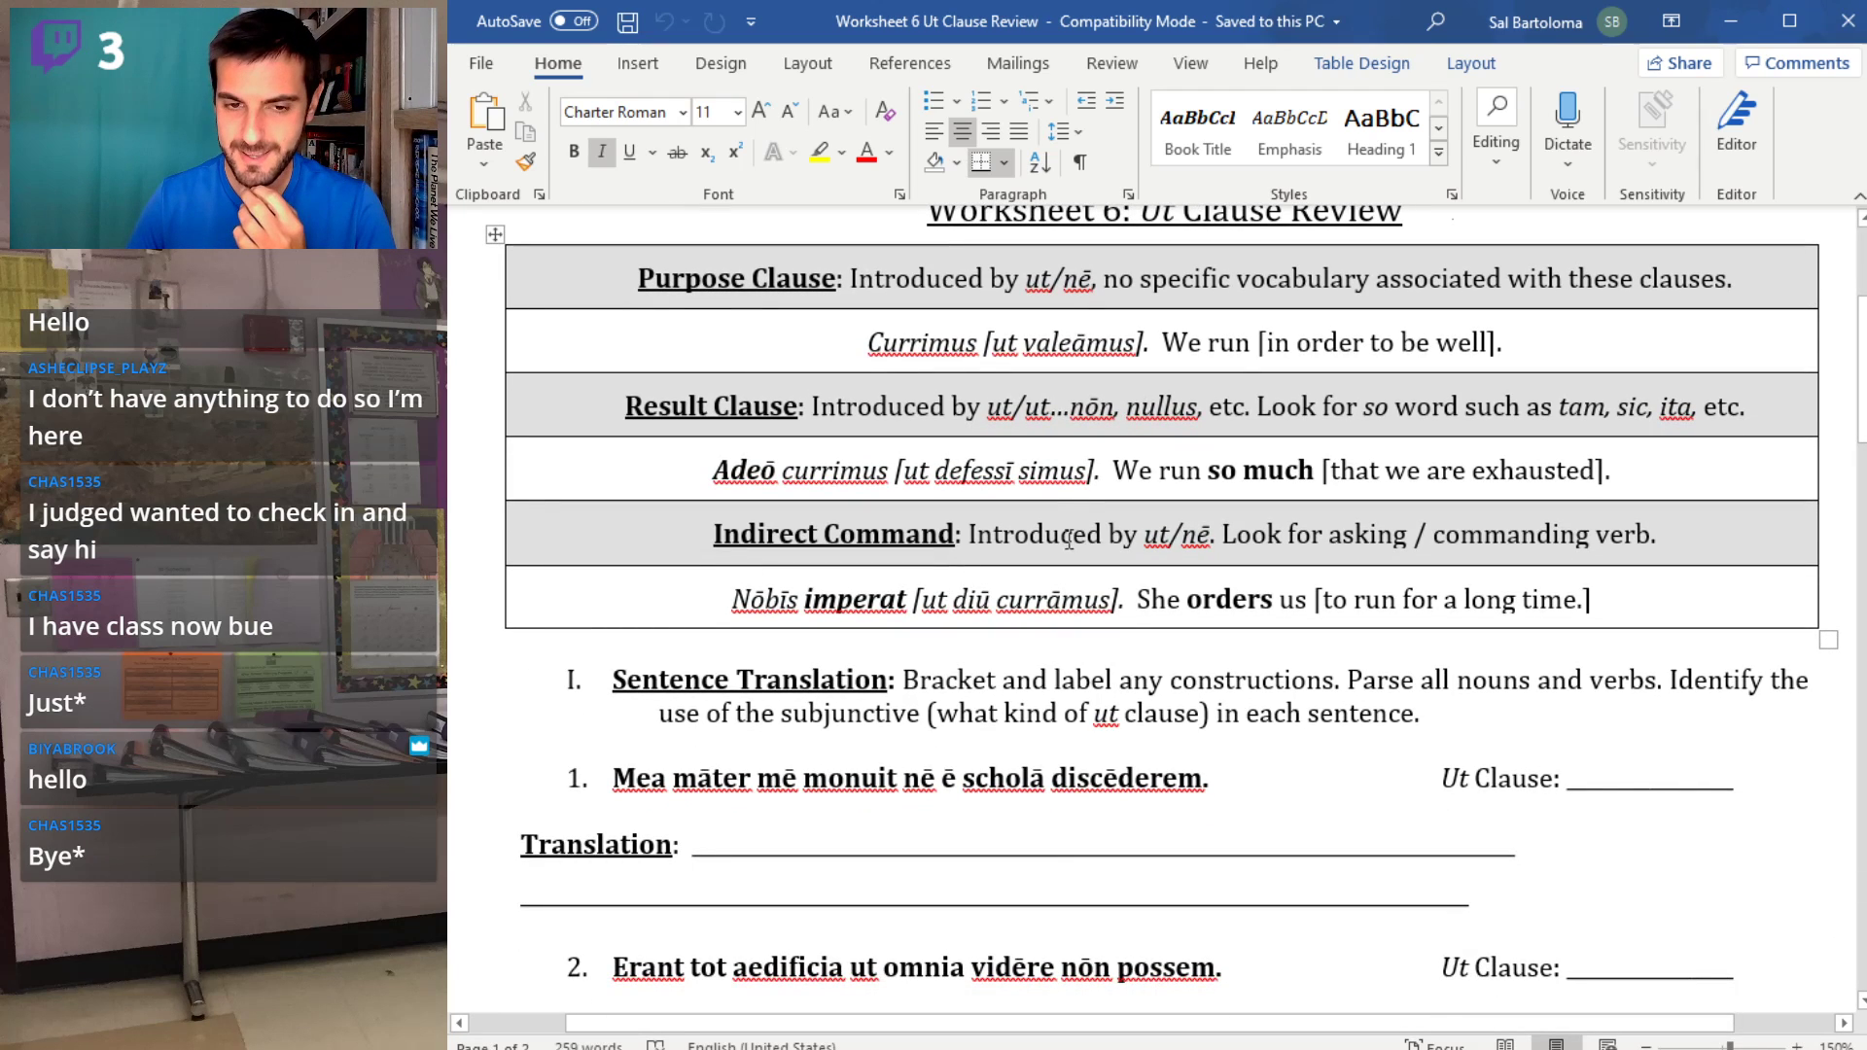
drag(714, 533, 970, 537)
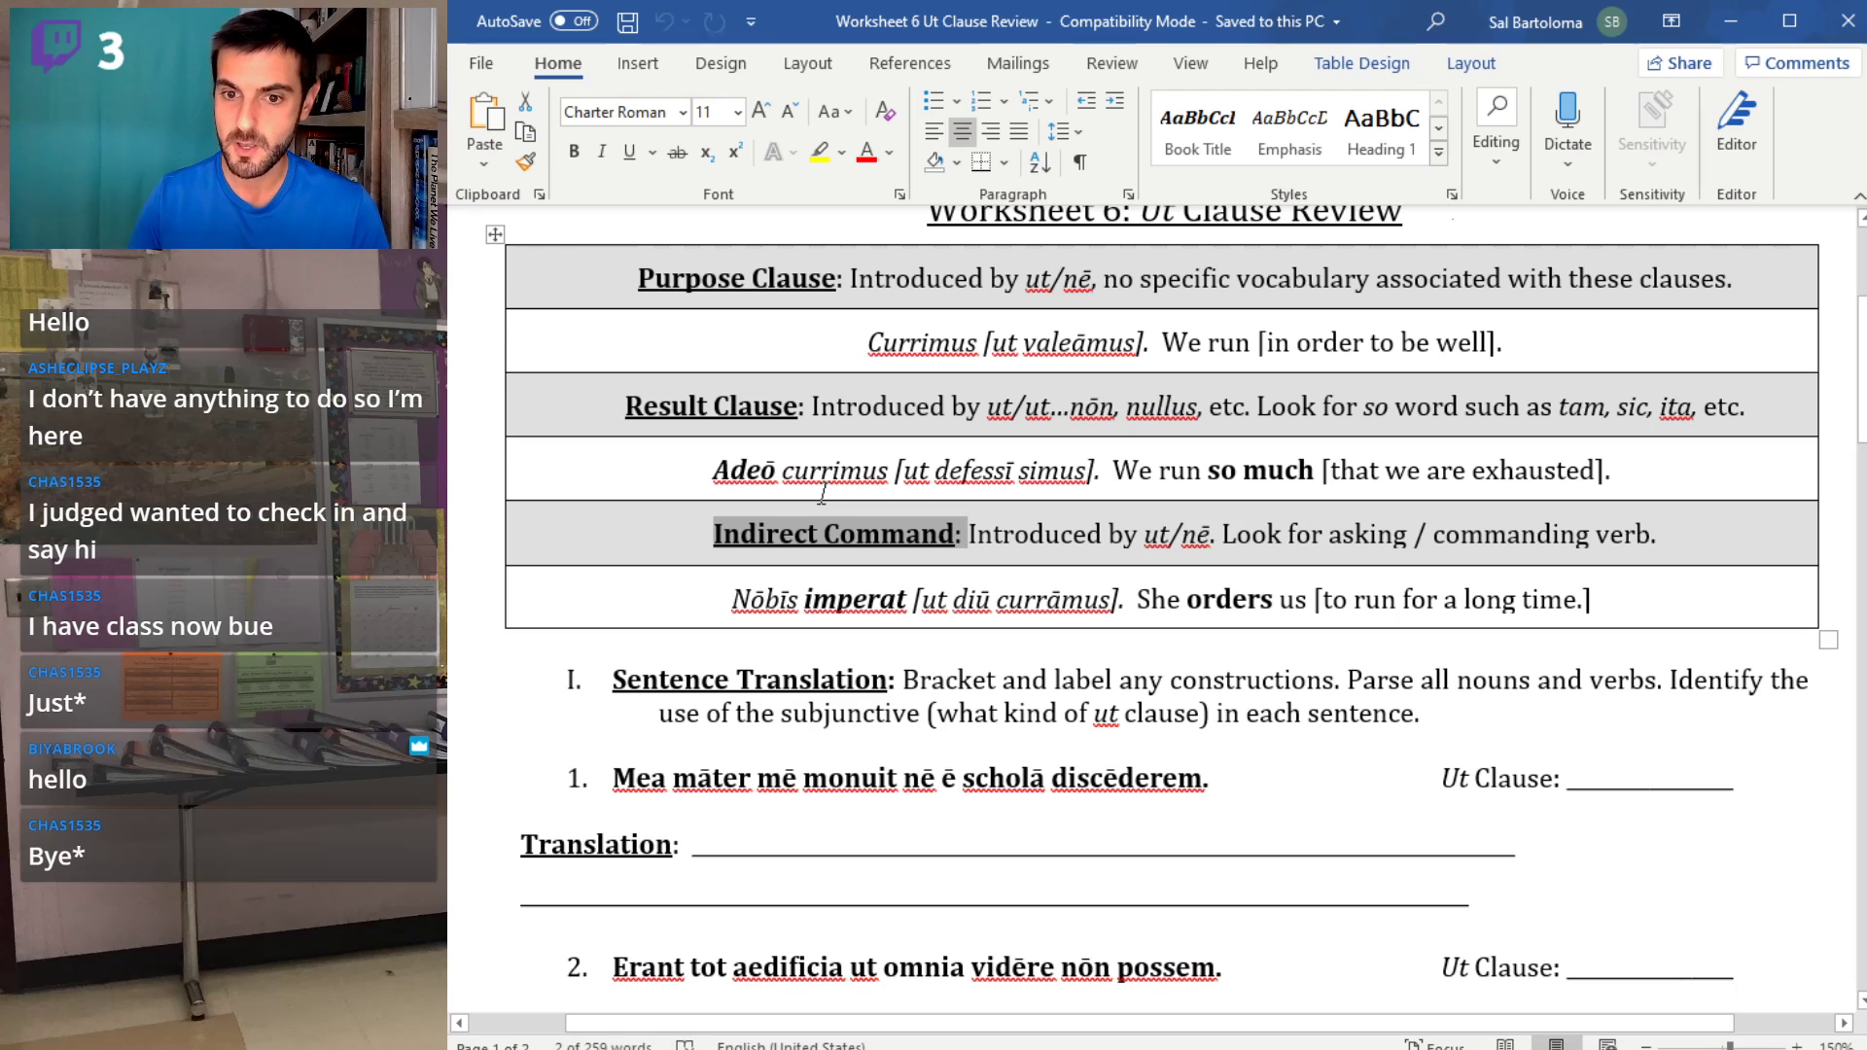
click(1288, 533)
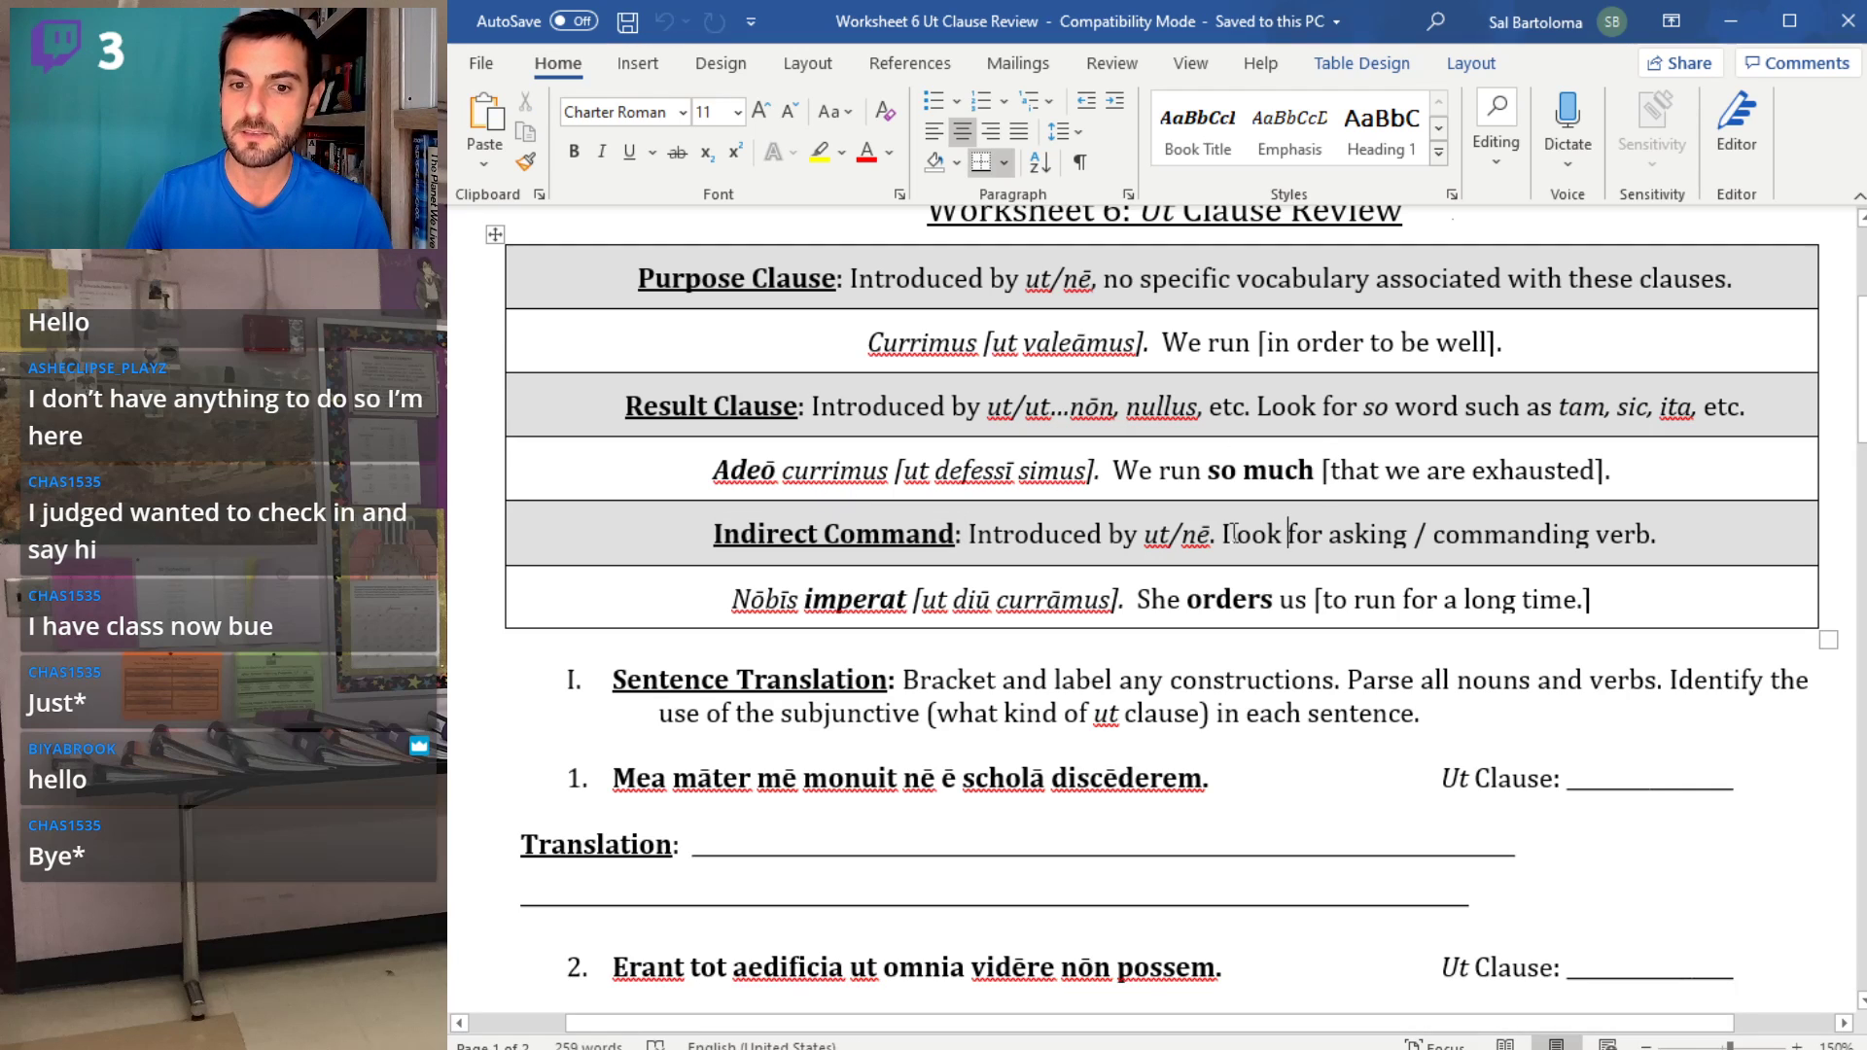
drag(1223, 534, 1649, 556)
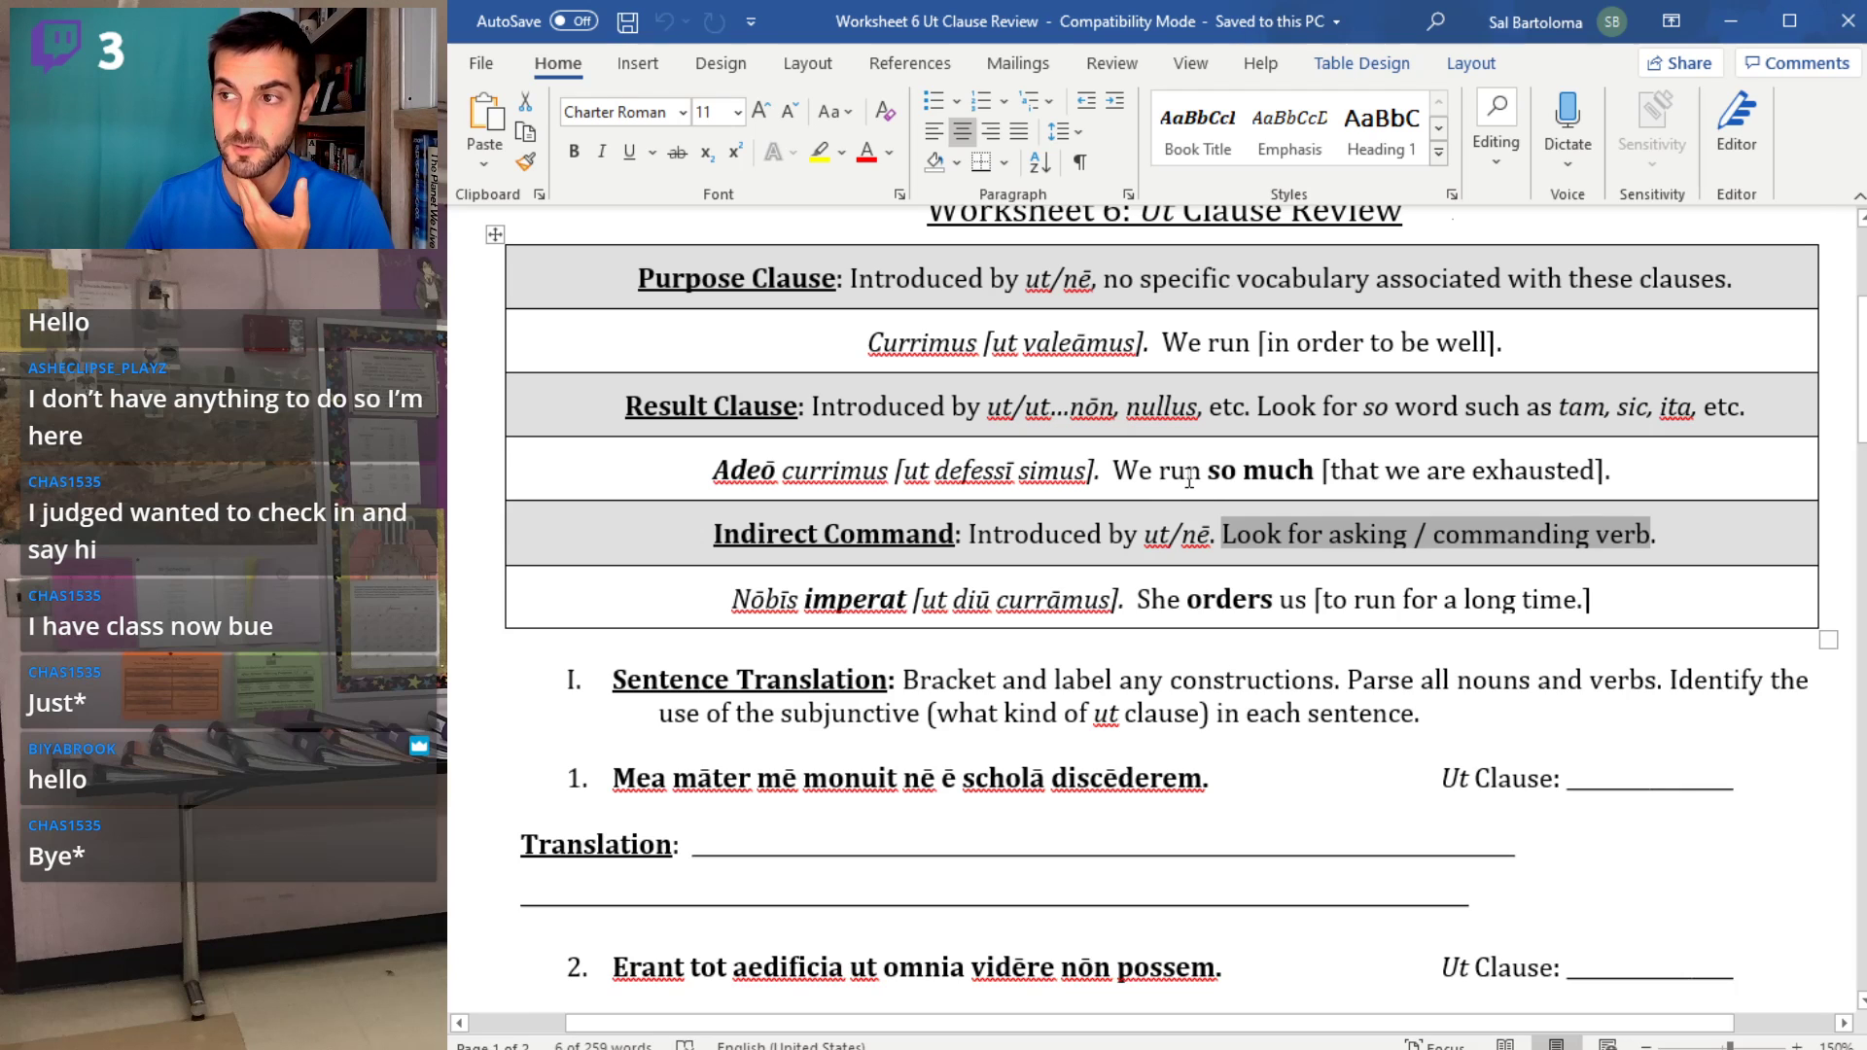
- Mark Nōbīs imperat, ut diū currāmus and the verb endings in the indirect command example
scroll(1186, 482, down, 1)
drag(743, 479, 901, 477)
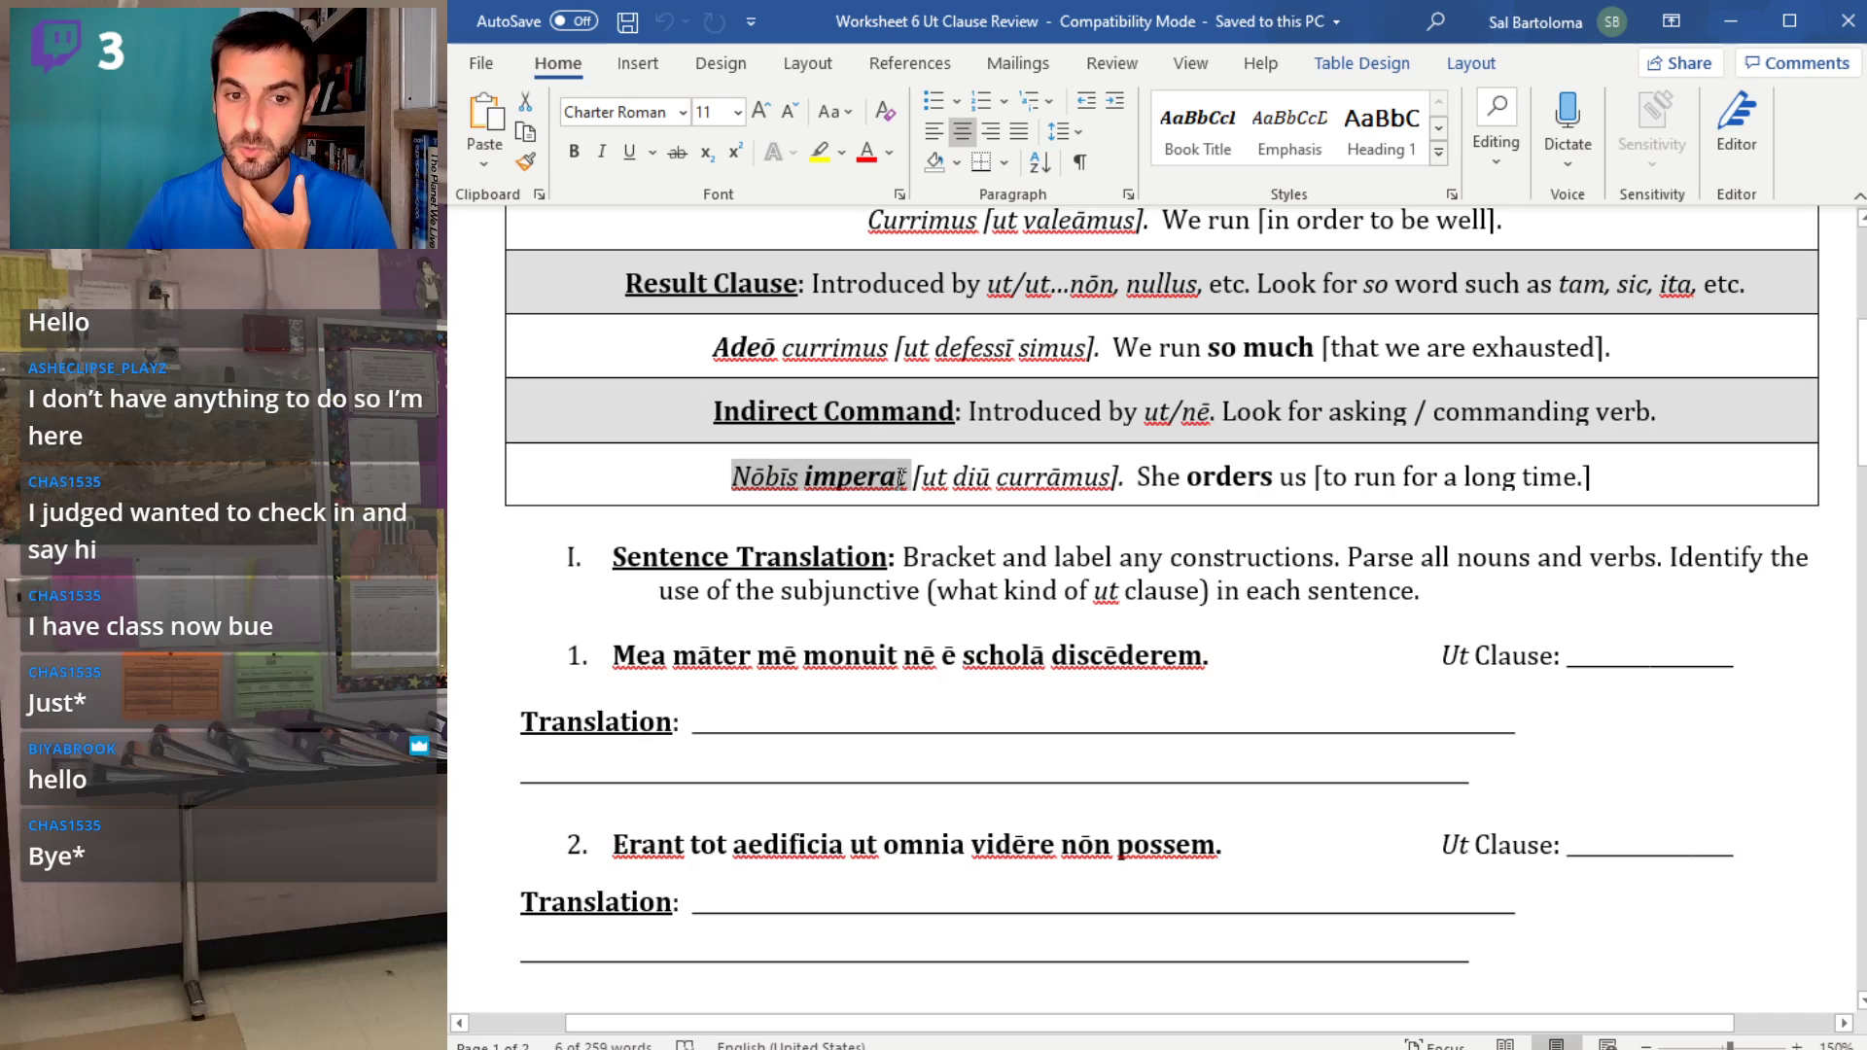
click(927, 476)
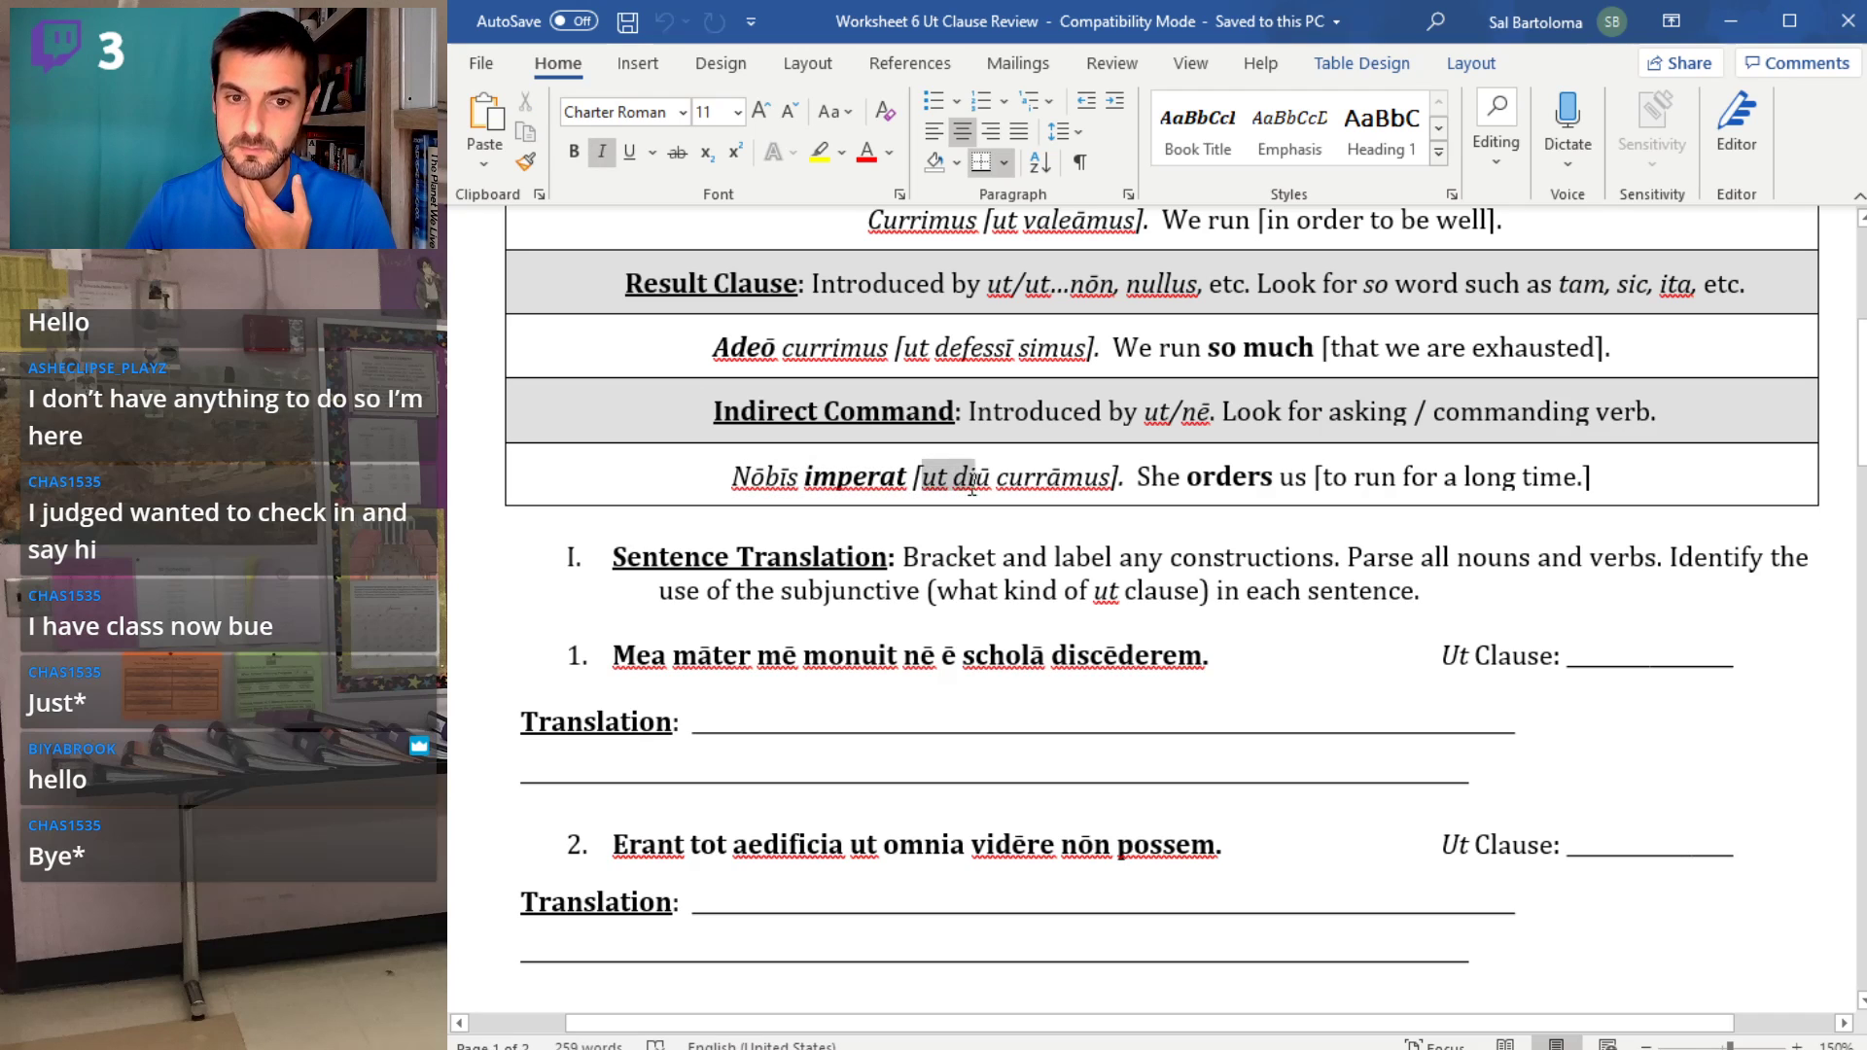
drag(980, 491, 1110, 488)
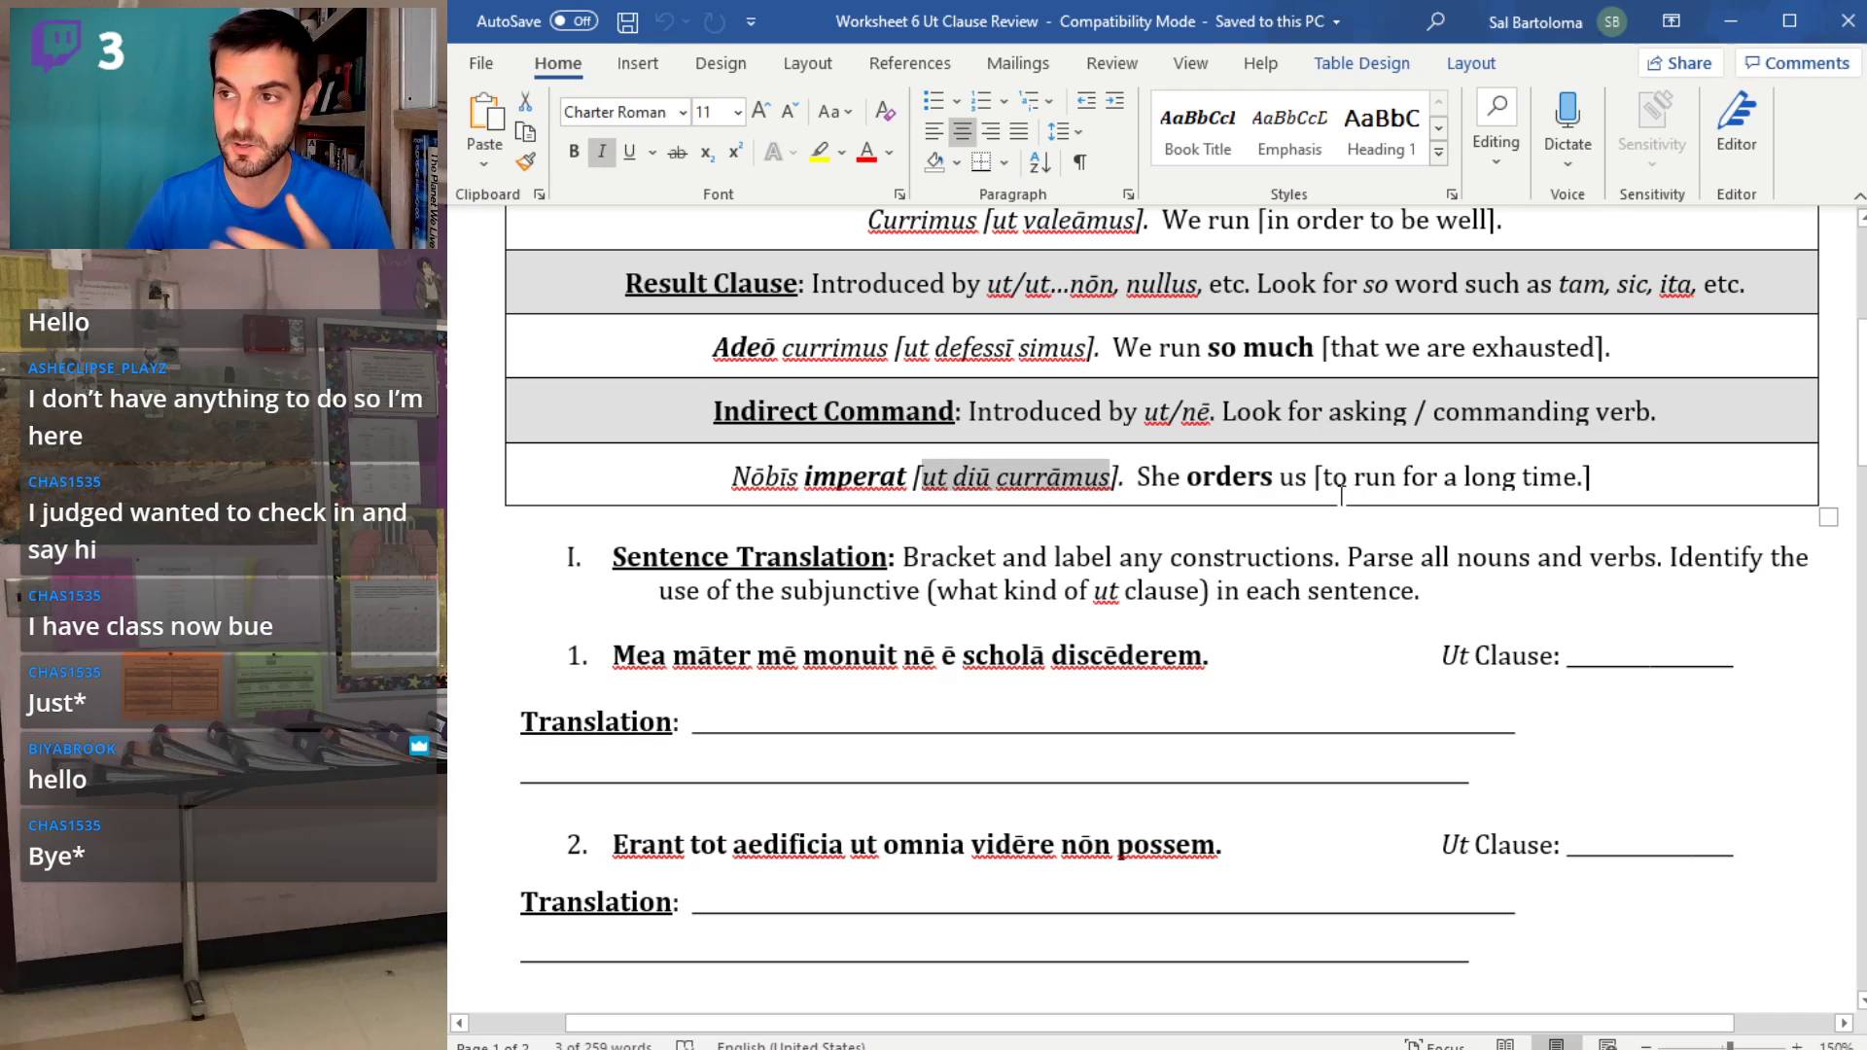
click(1085, 489)
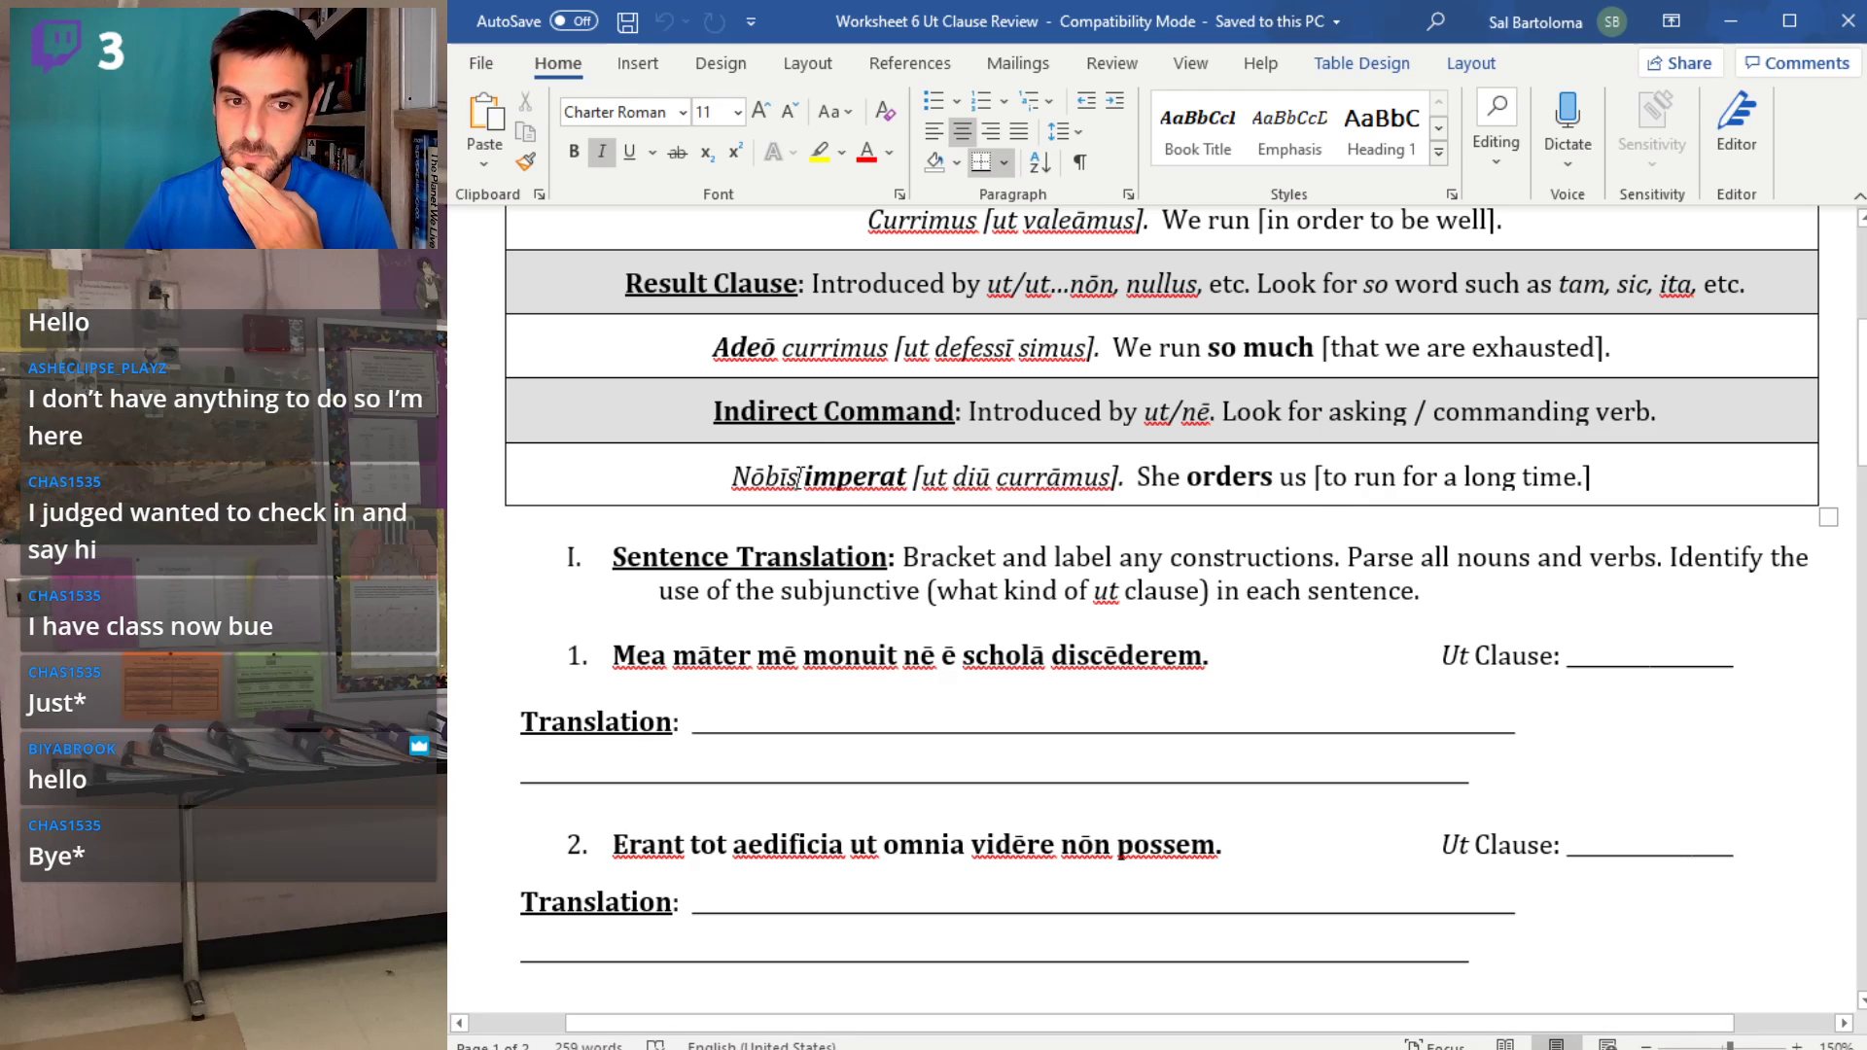
drag(799, 479, 731, 479)
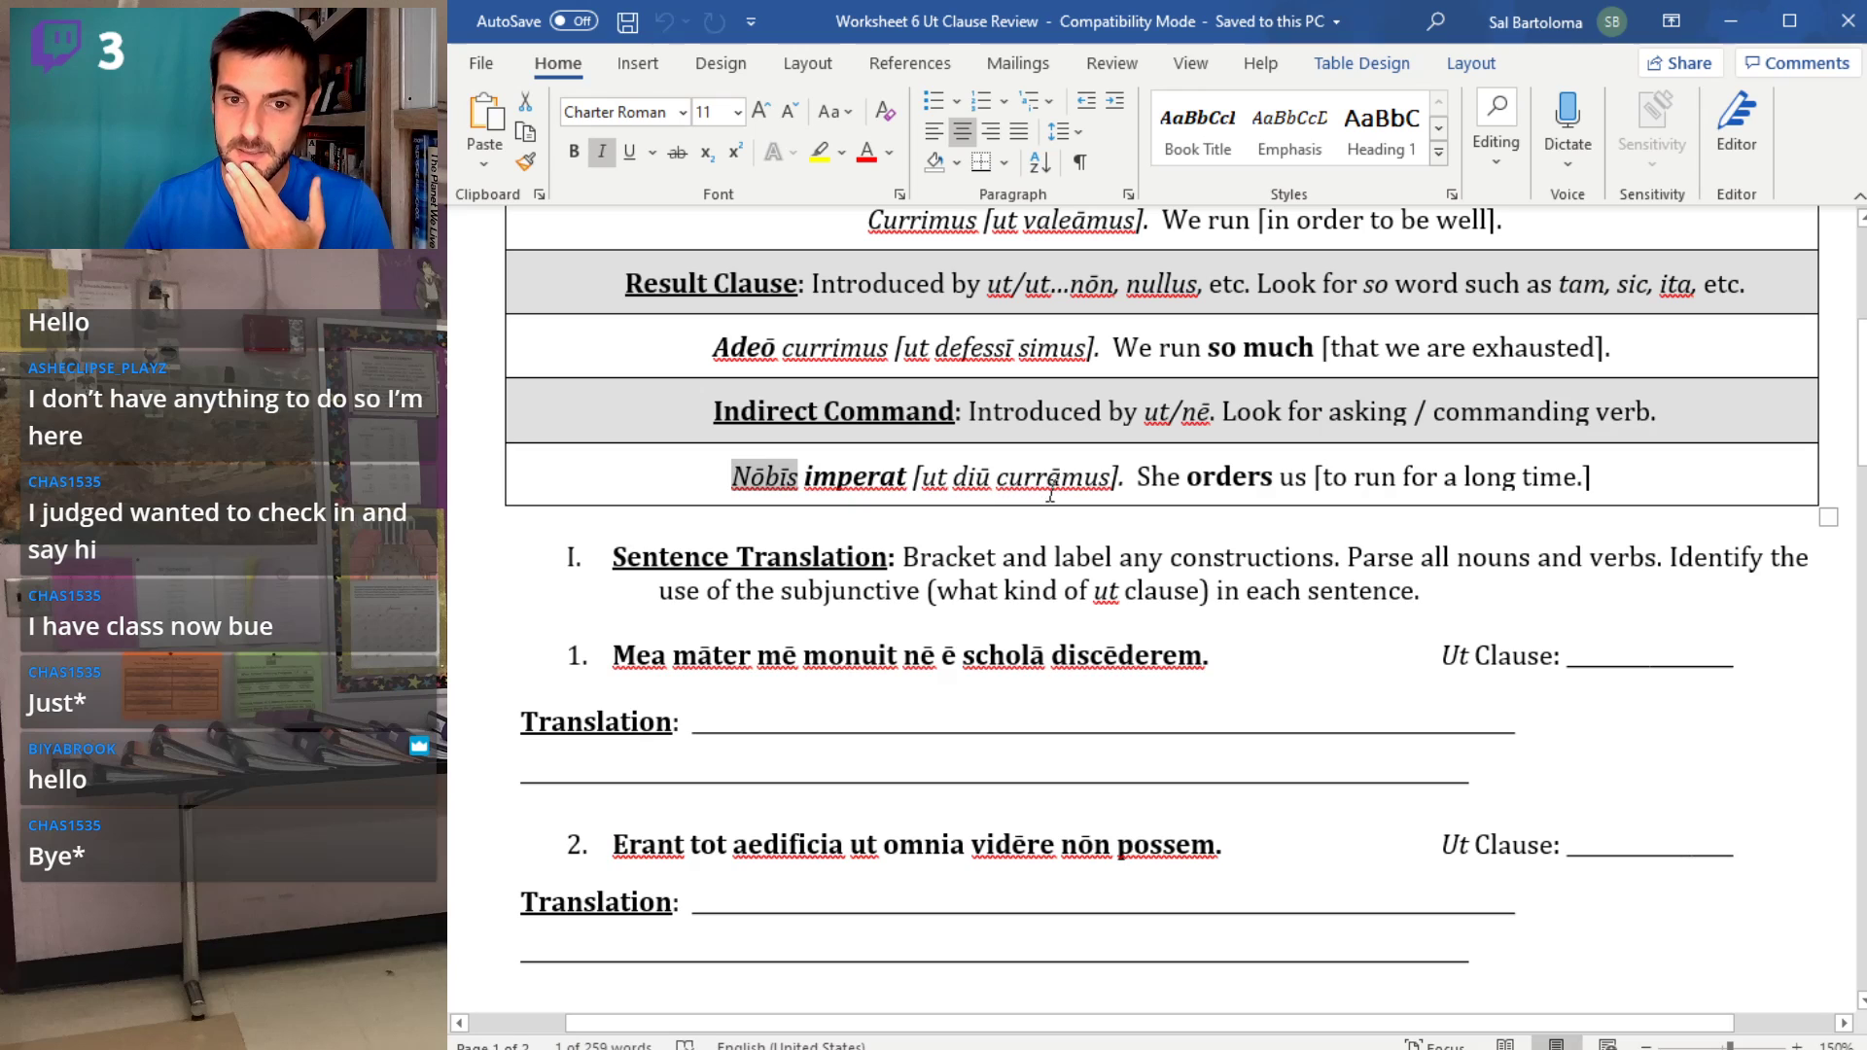
drag(1042, 476, 1113, 469)
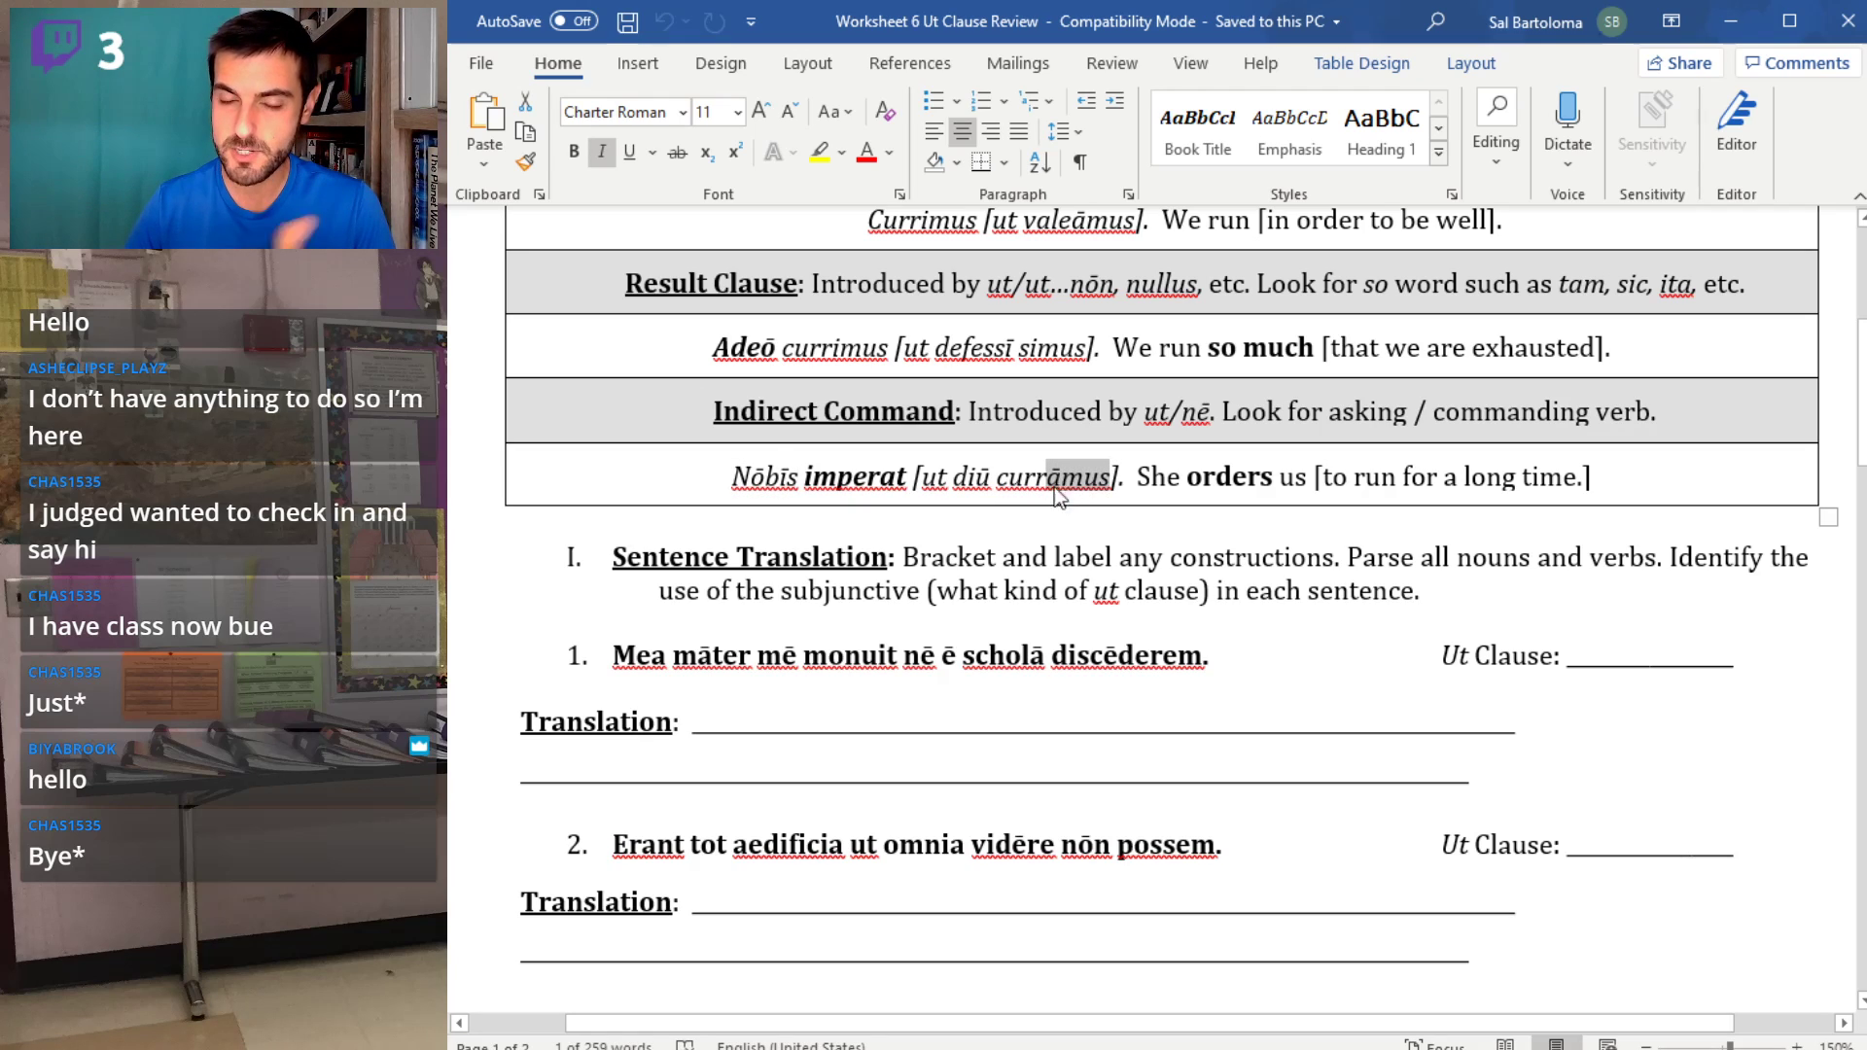
drag(913, 474, 809, 475)
drag(1113, 474, 1068, 474)
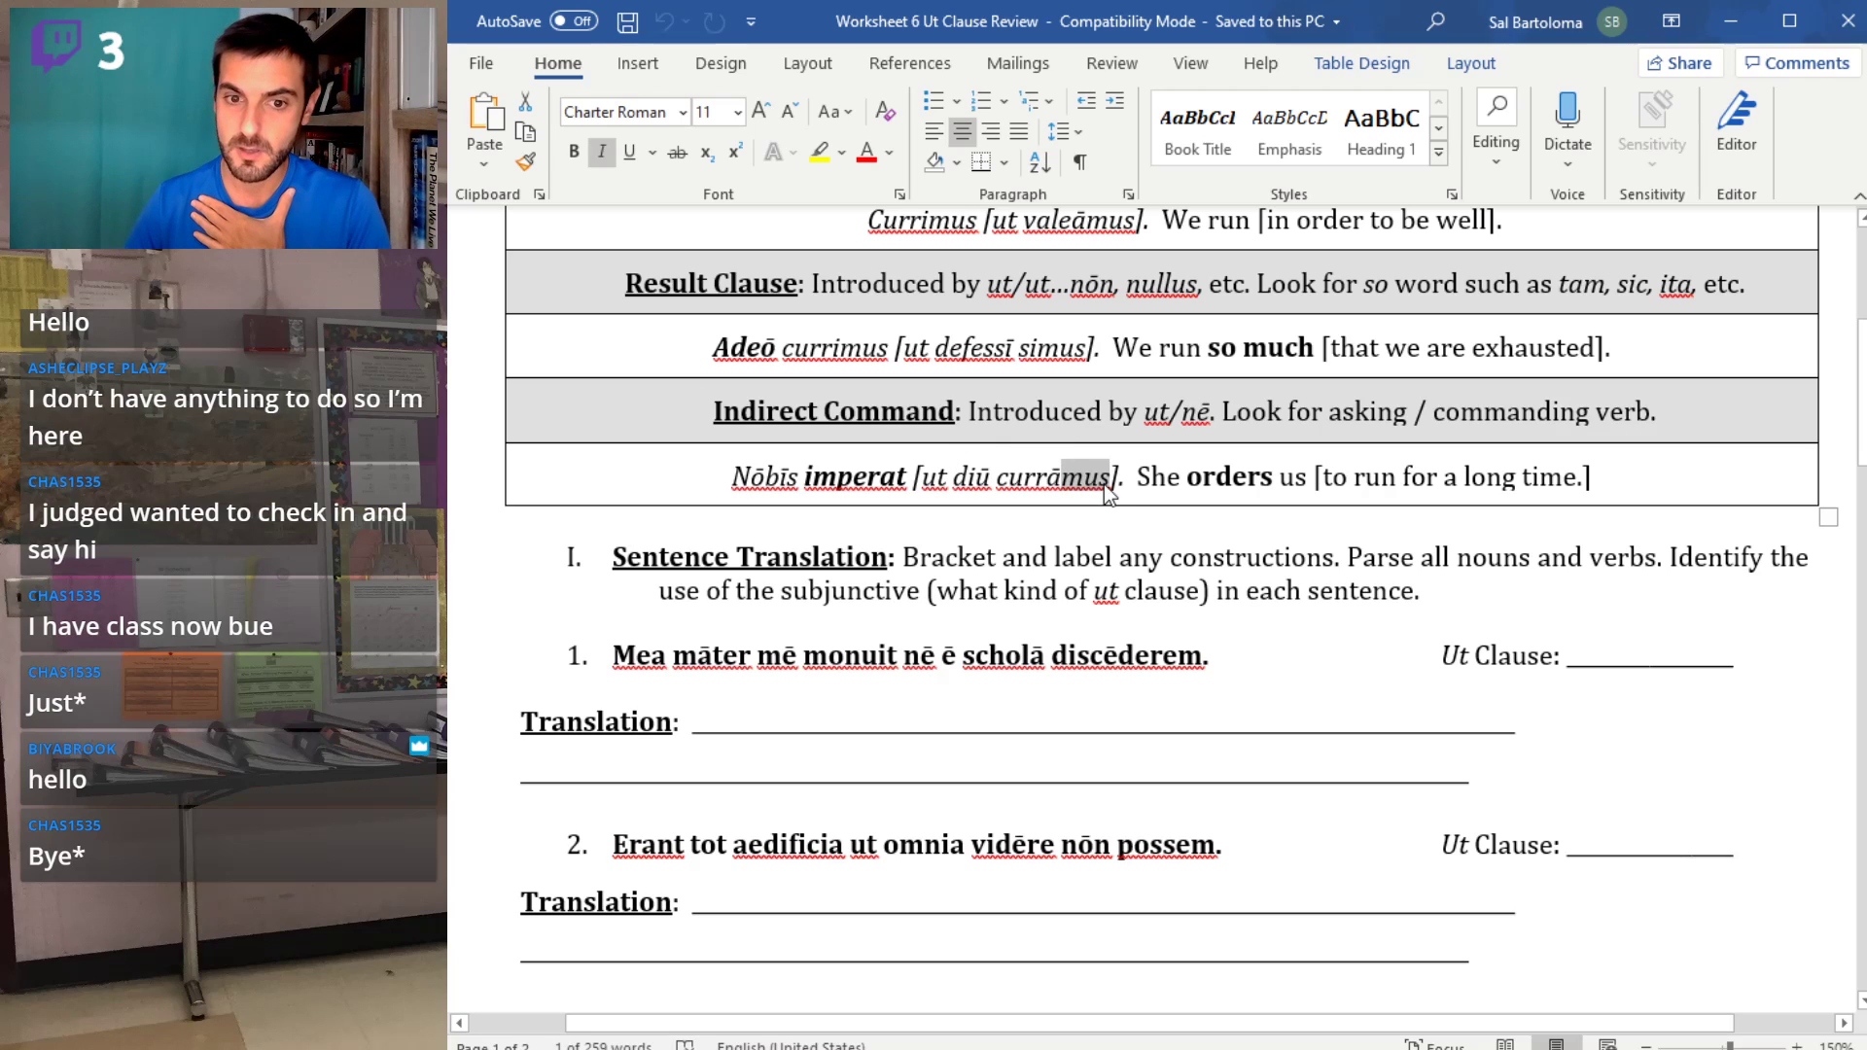
drag(1109, 476, 975, 476)
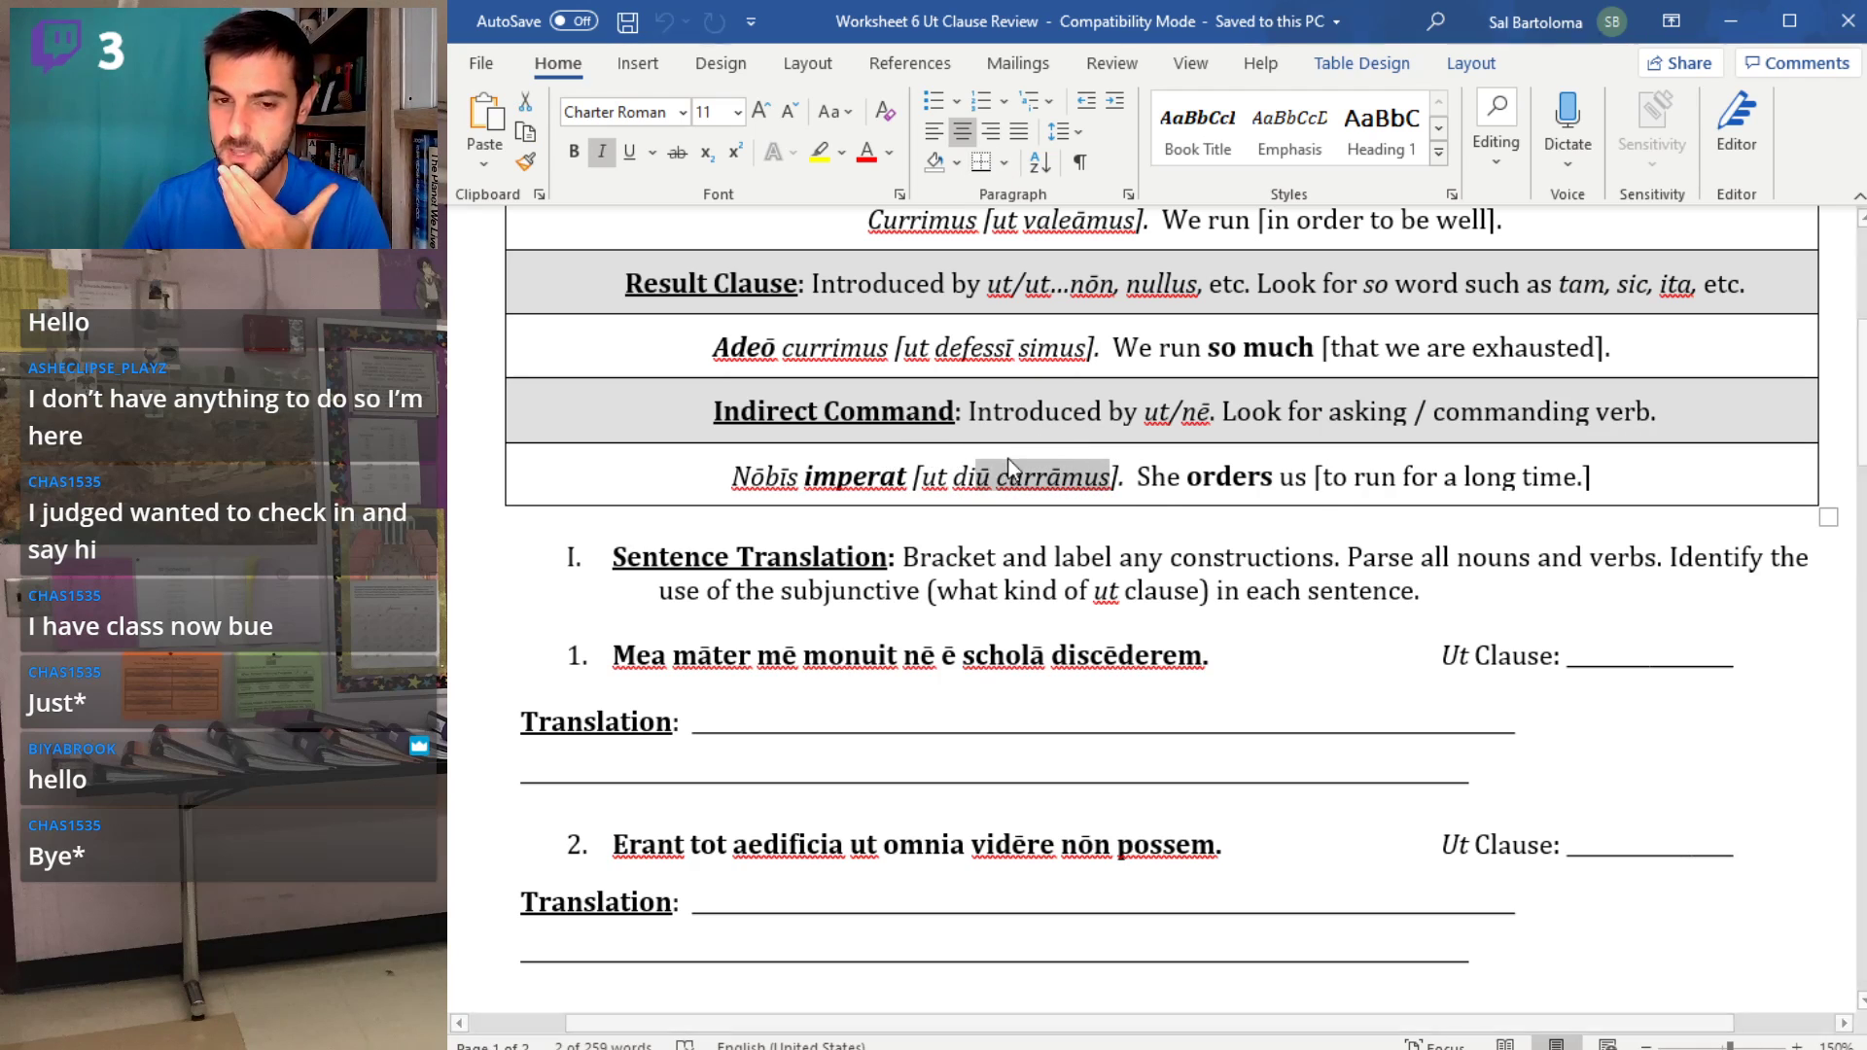
click(1093, 564)
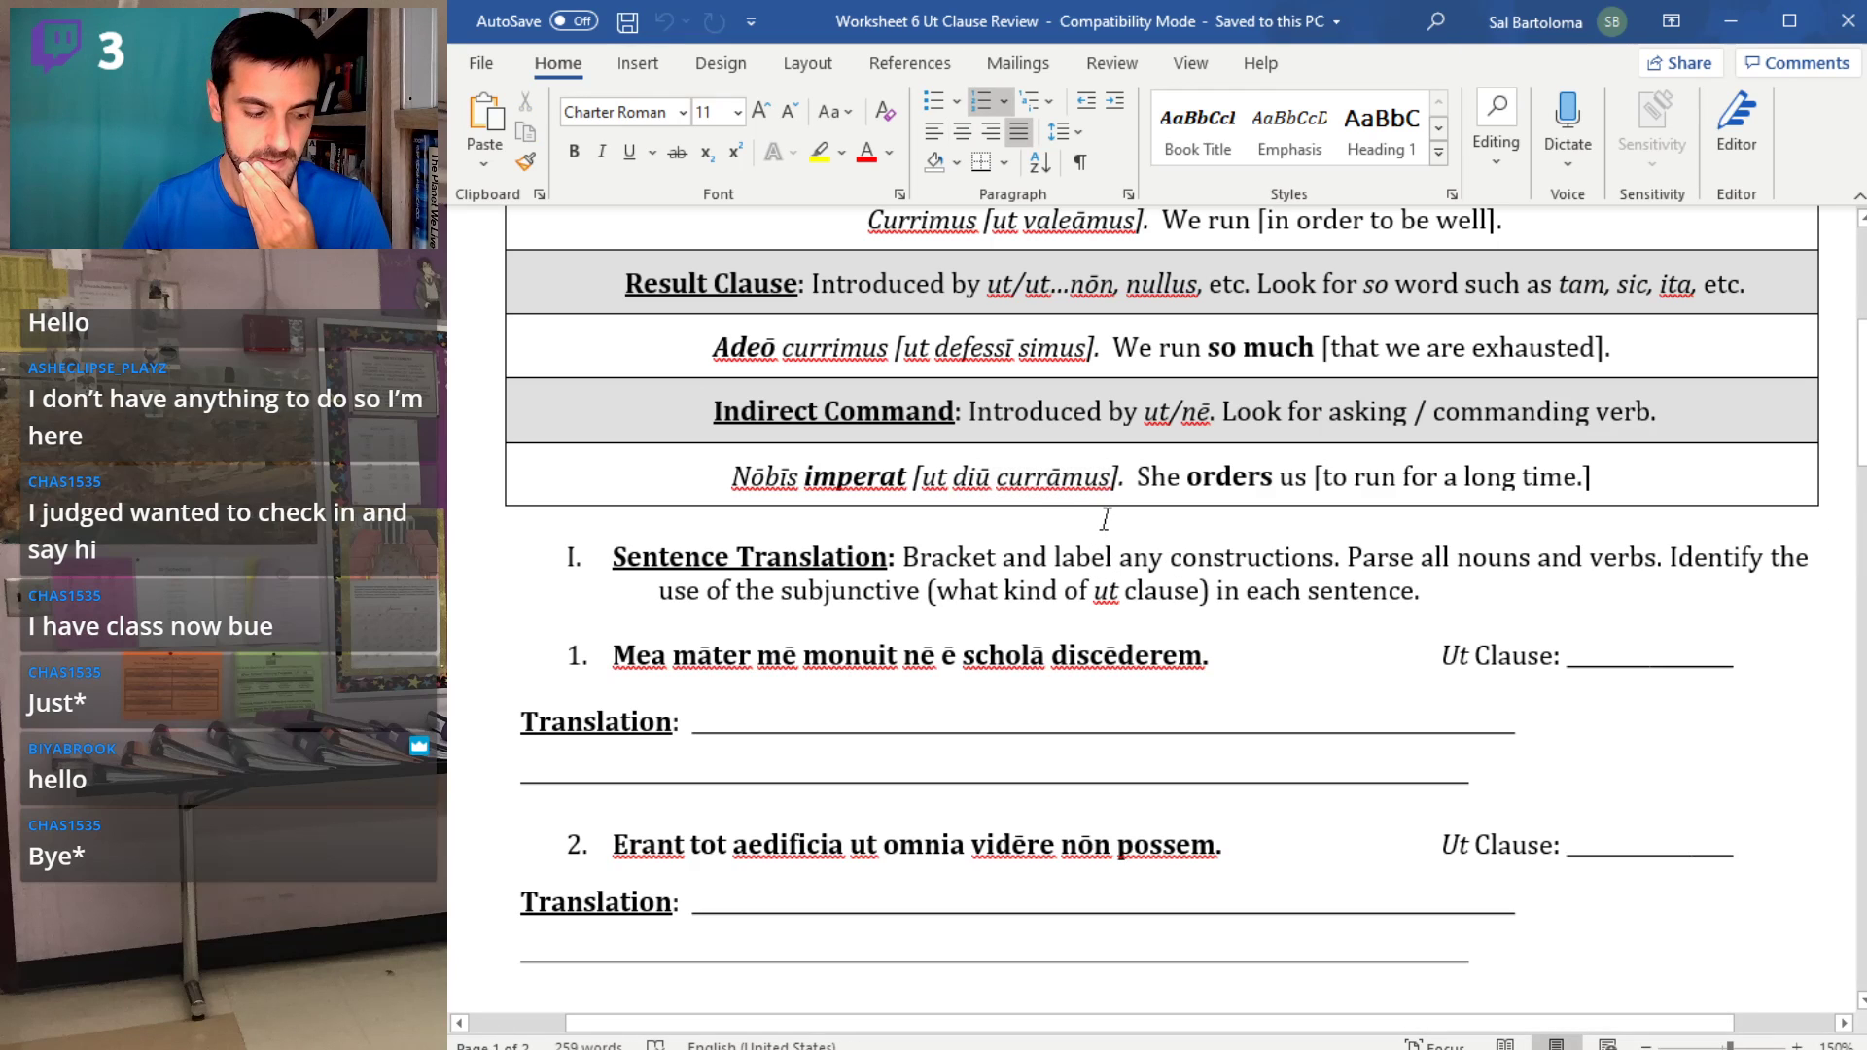
- Add a non-italic label line above sentence 1 with NOM, ACC and 3s perf
scroll(1105, 519, down, 3)
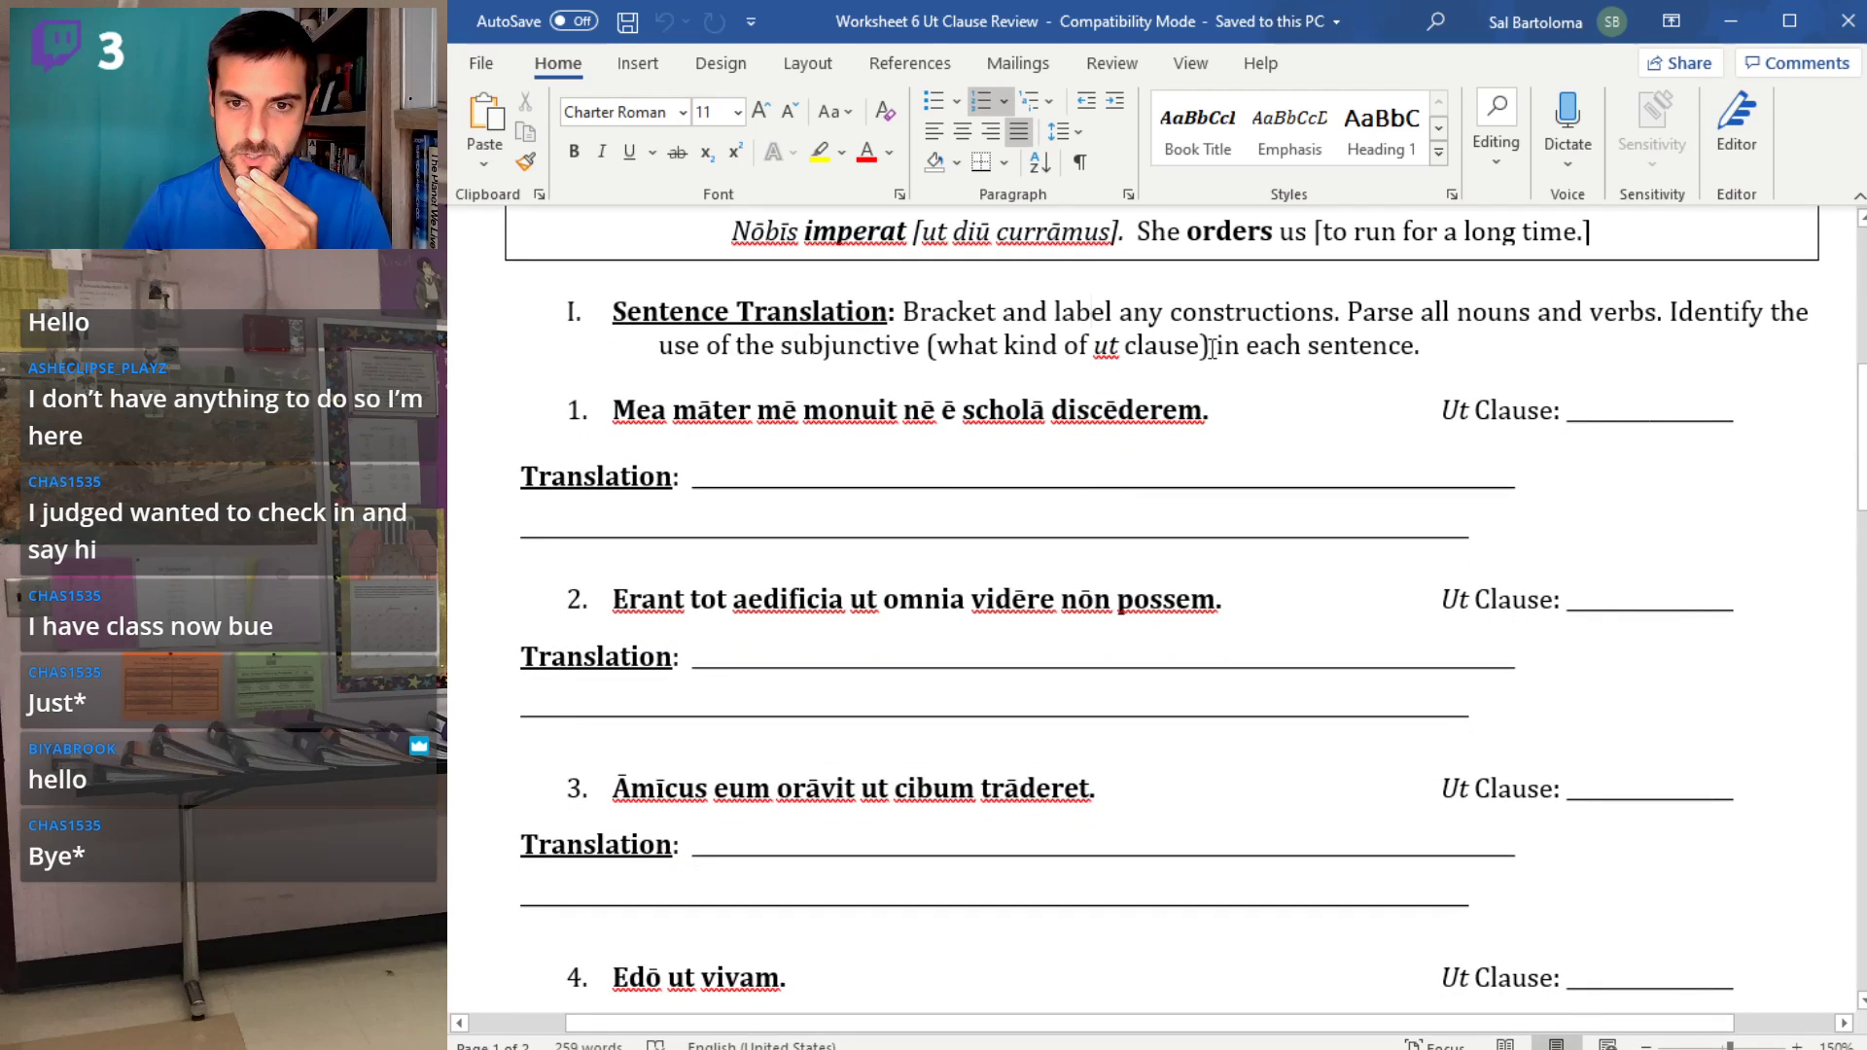
click(1117, 381)
key(Return)
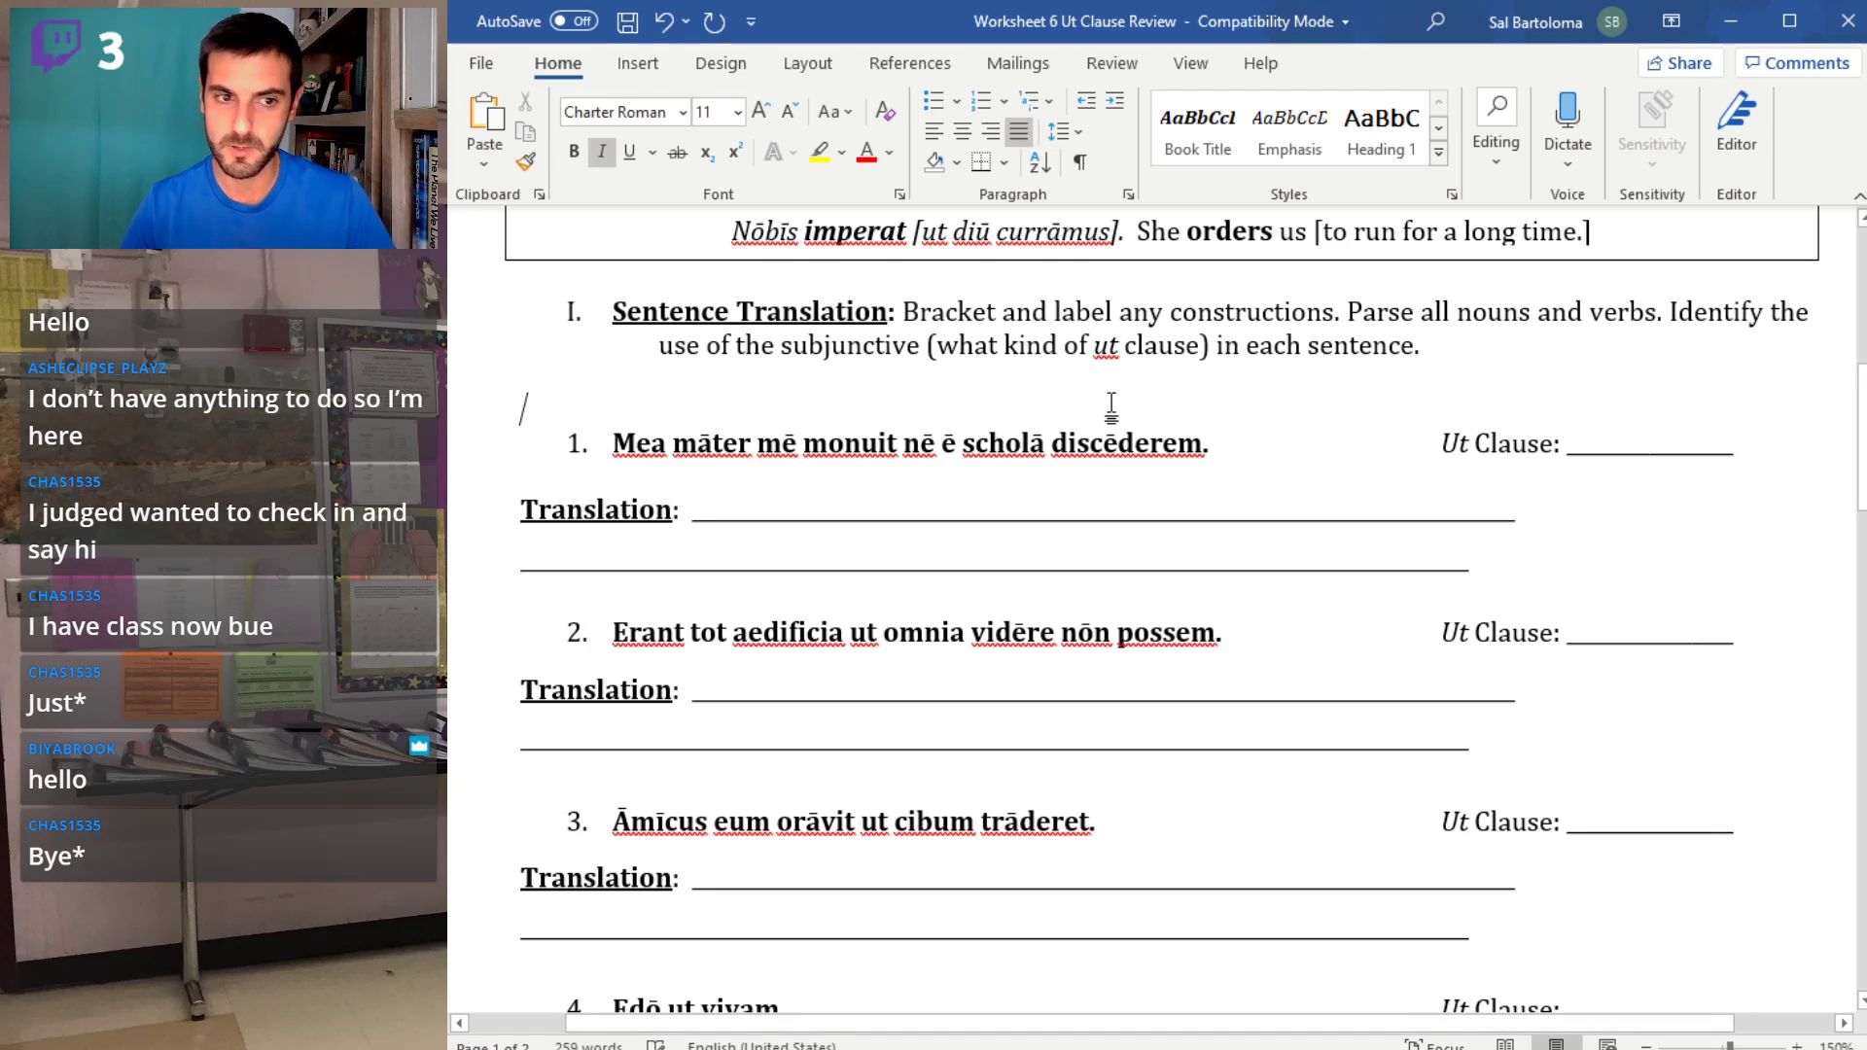
key(ctrl+i)
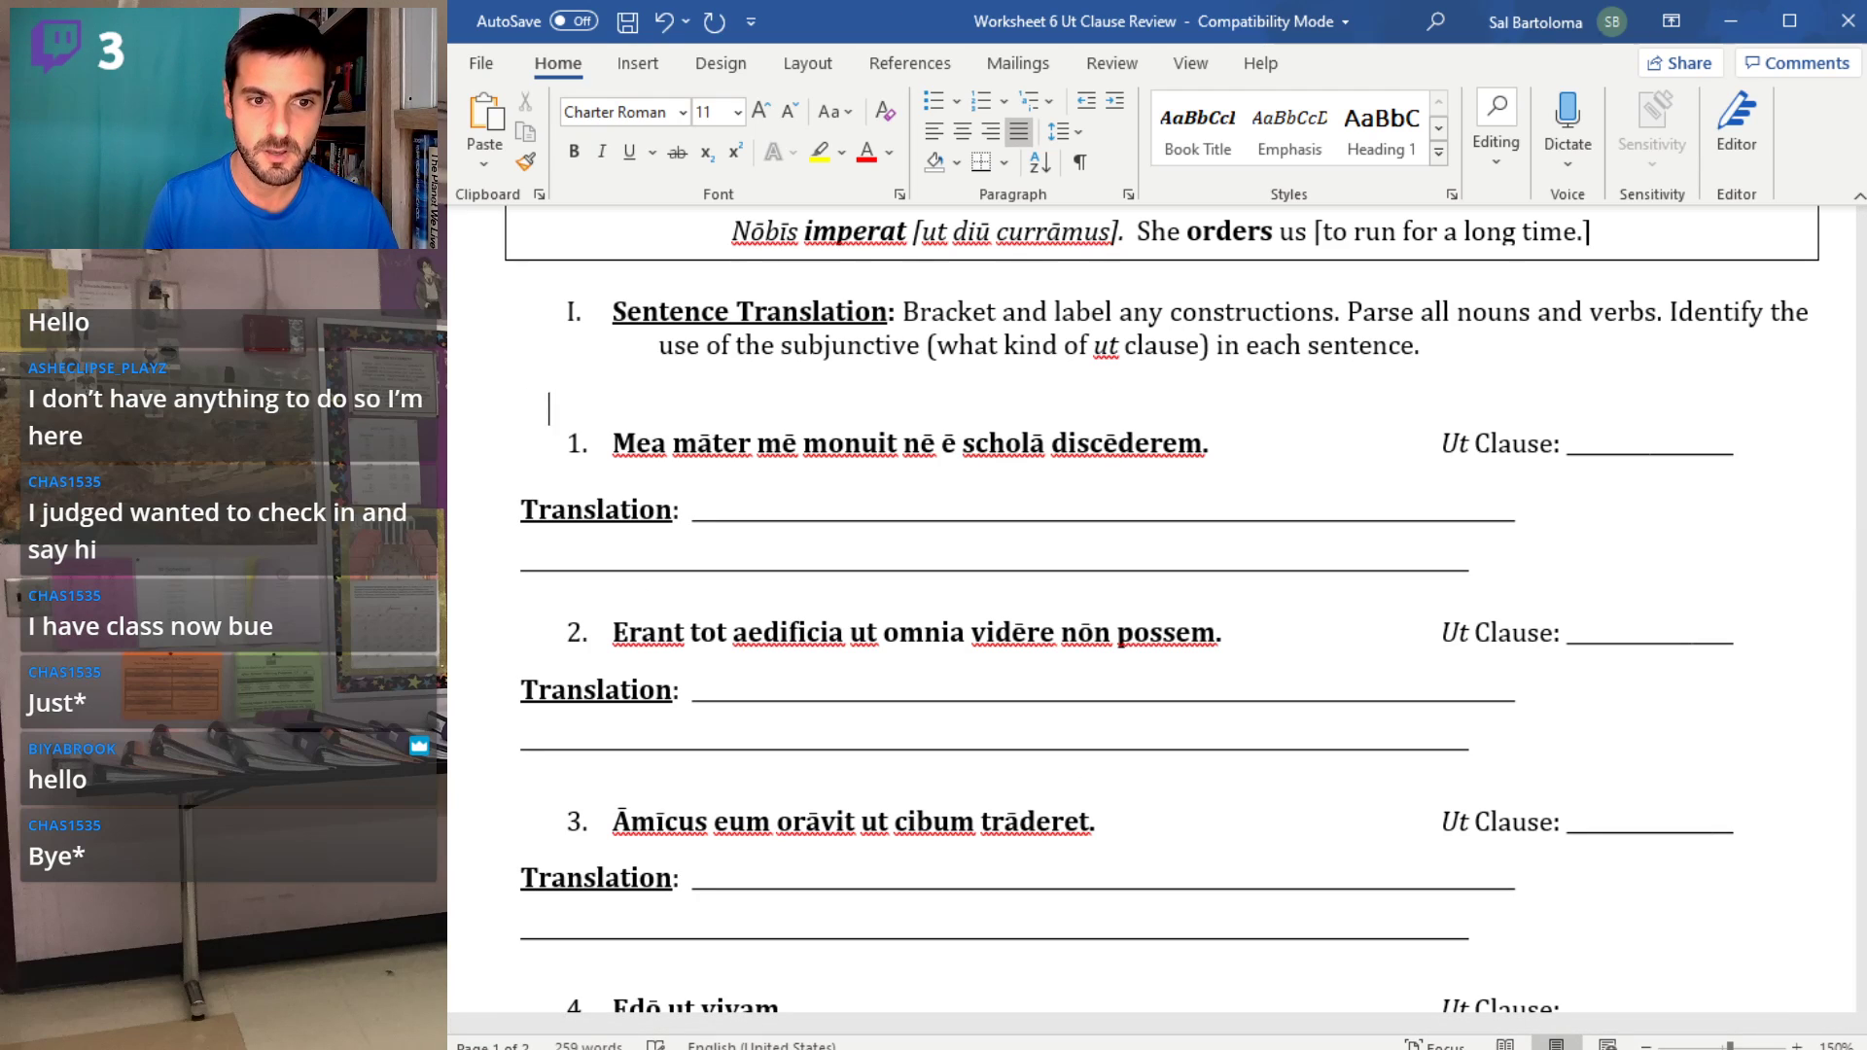
text(NOM    ACC)
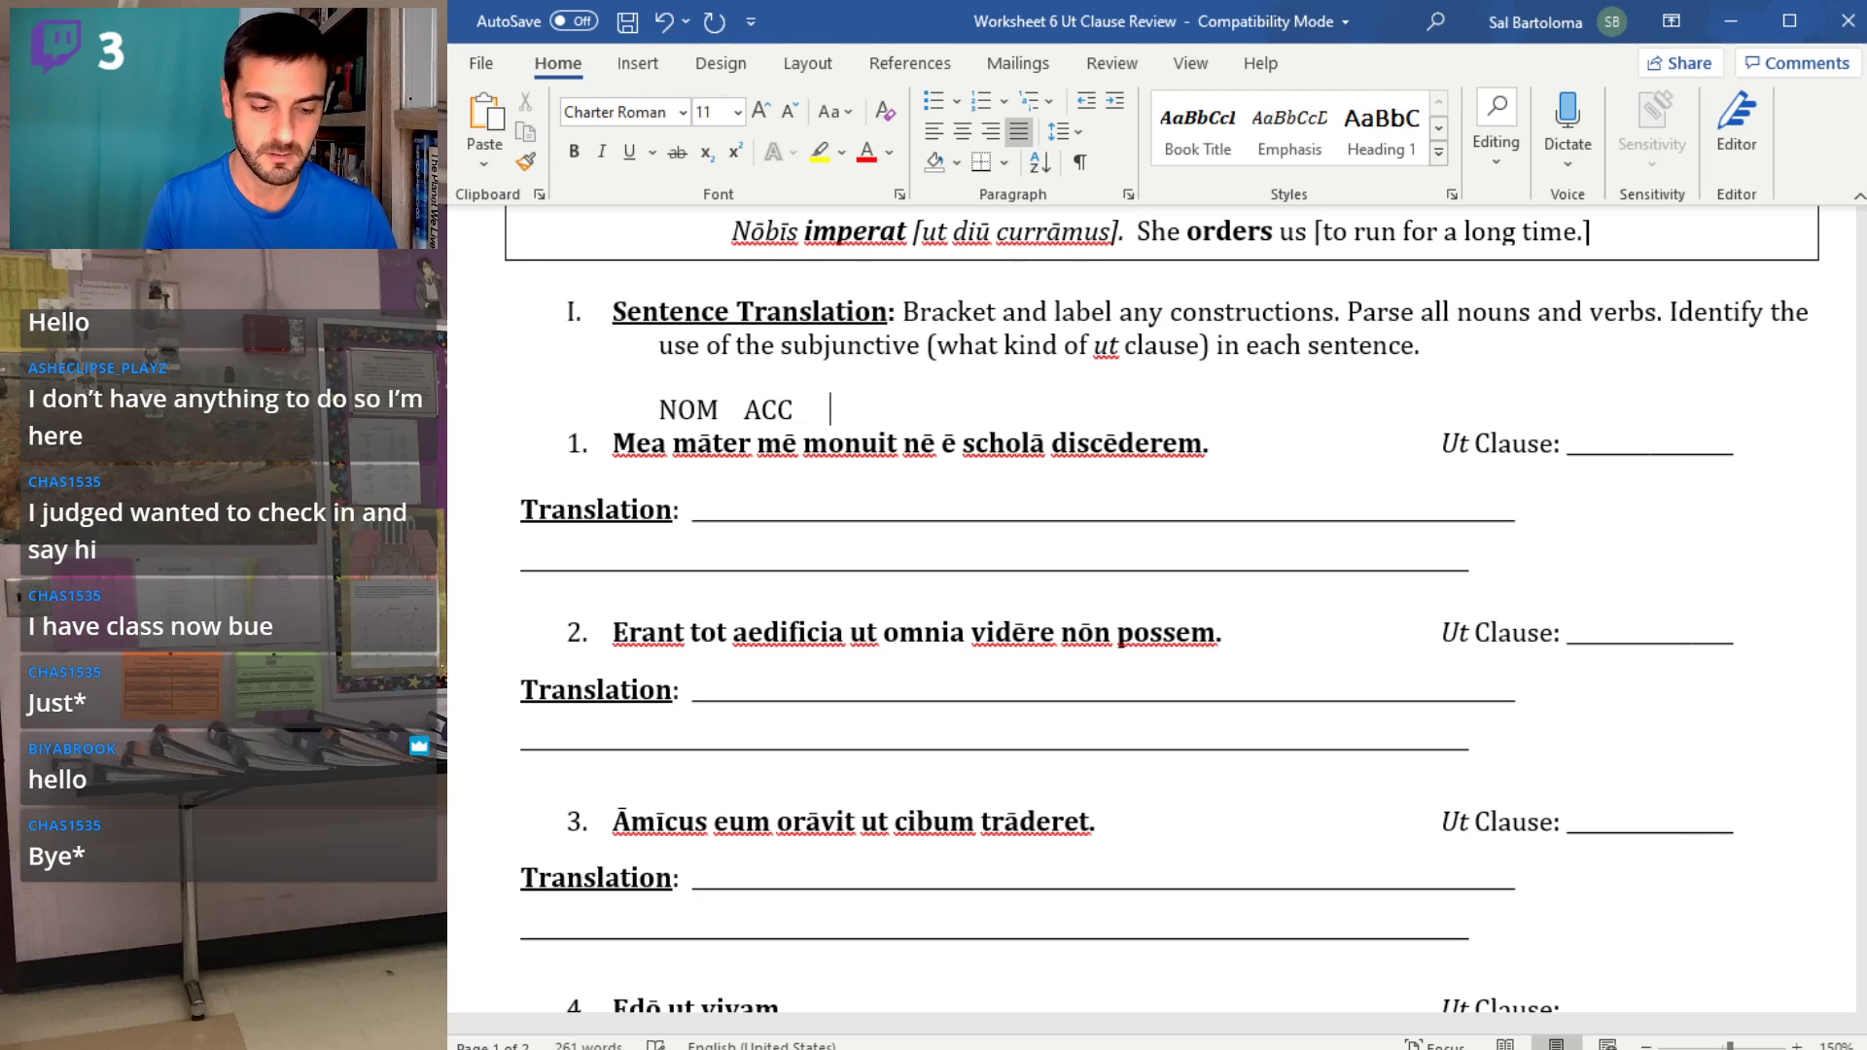
text(     3s pe)
key(BackSpace)
text(f)
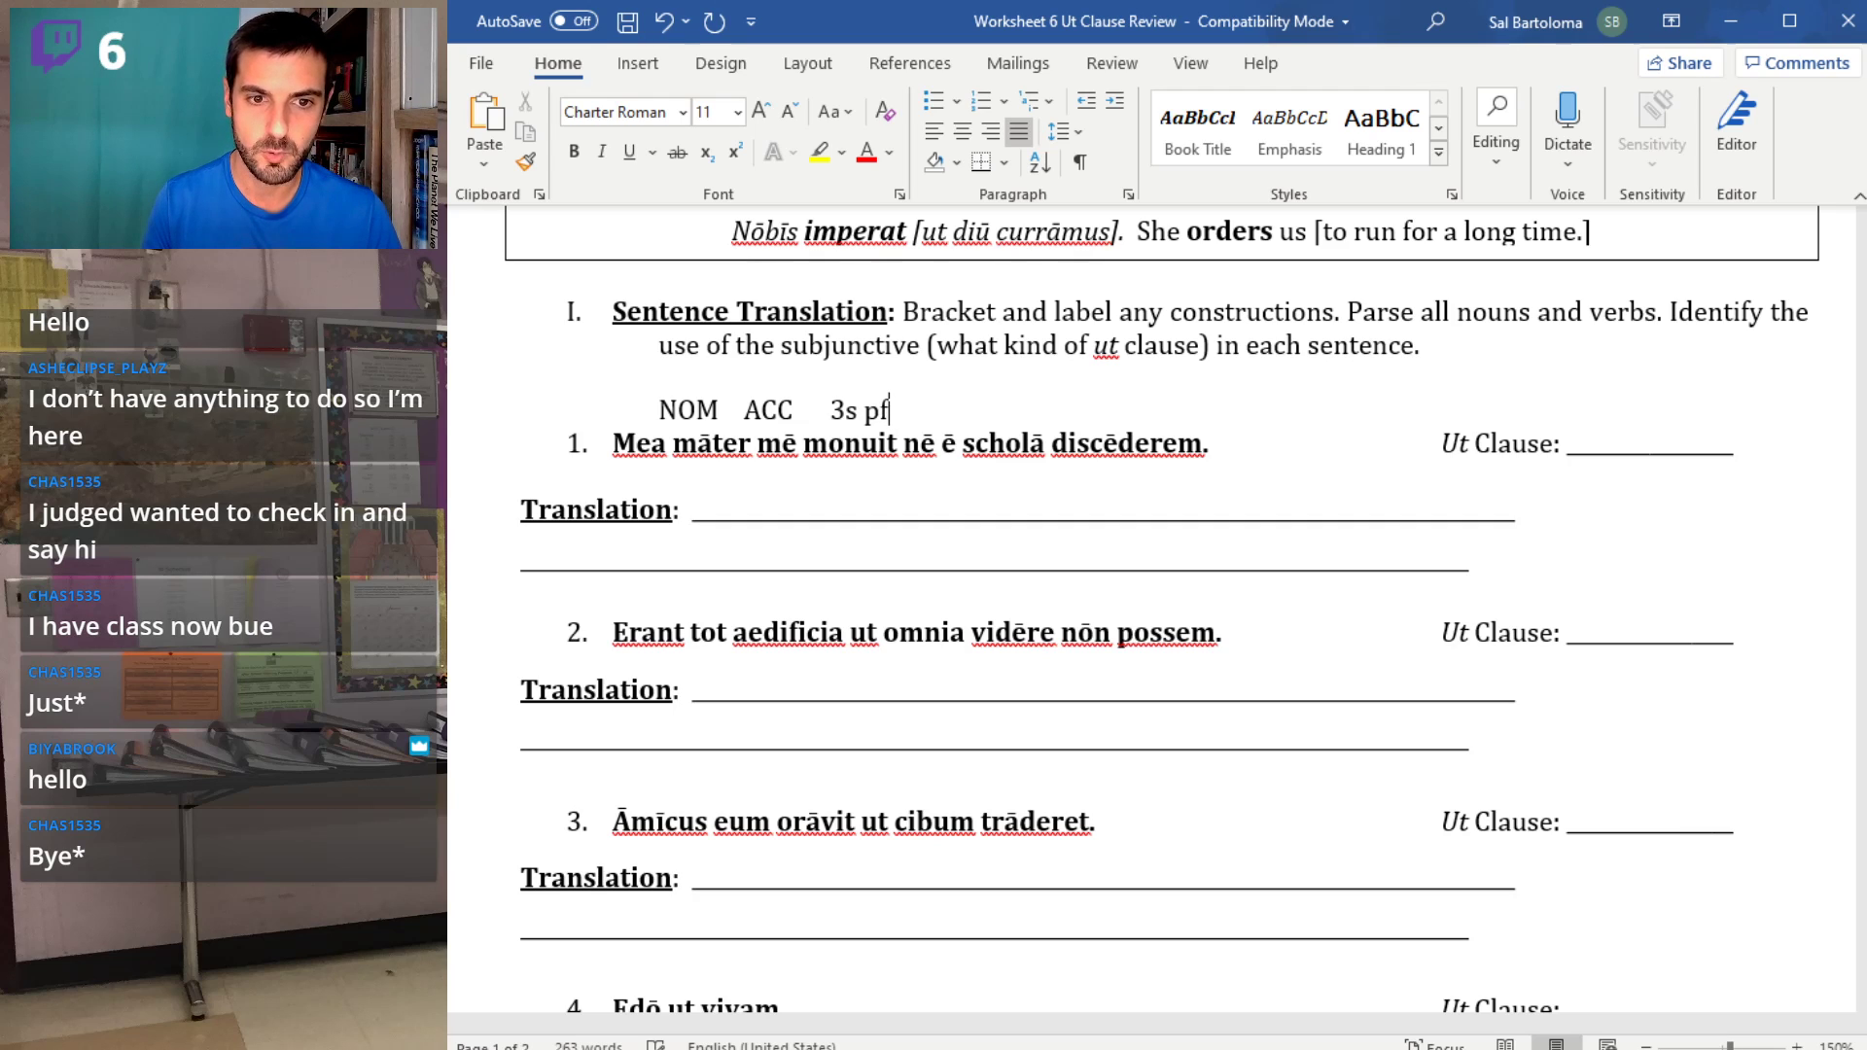
- Put square brackets around the nē clause in sentence 1
click(913, 449)
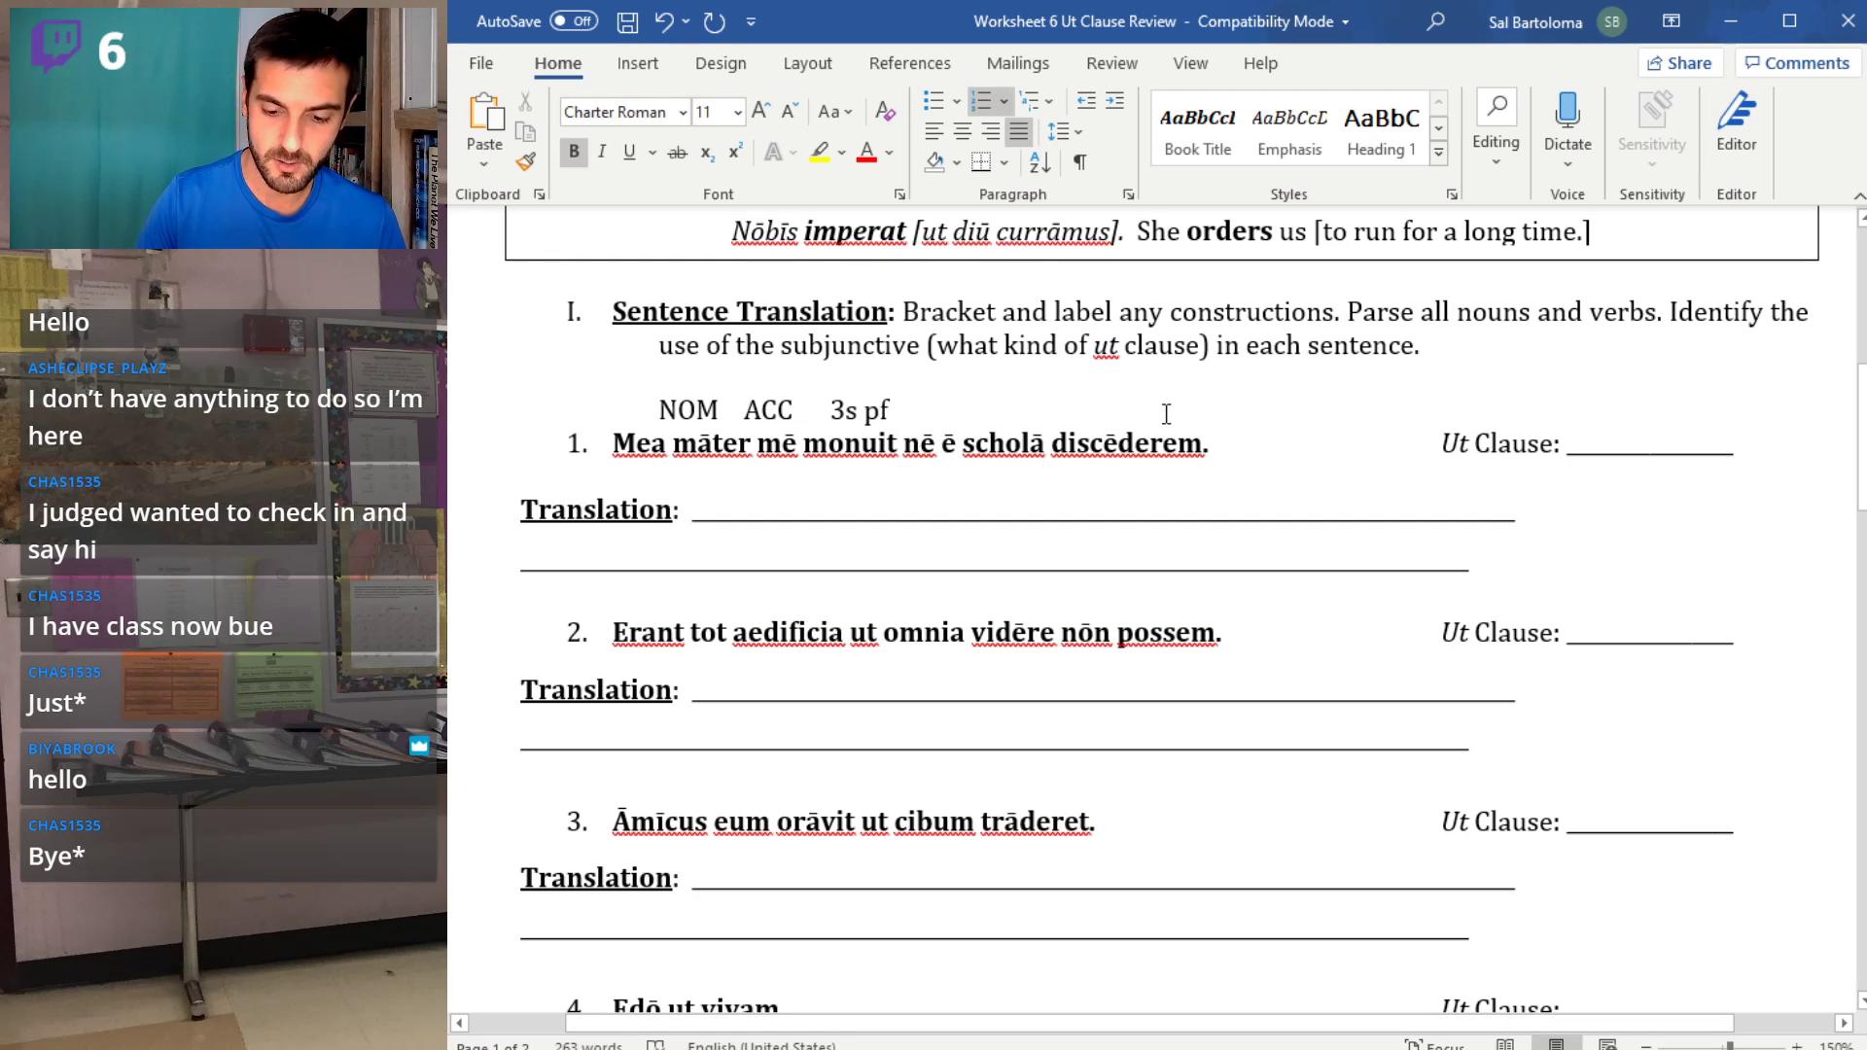
text({)
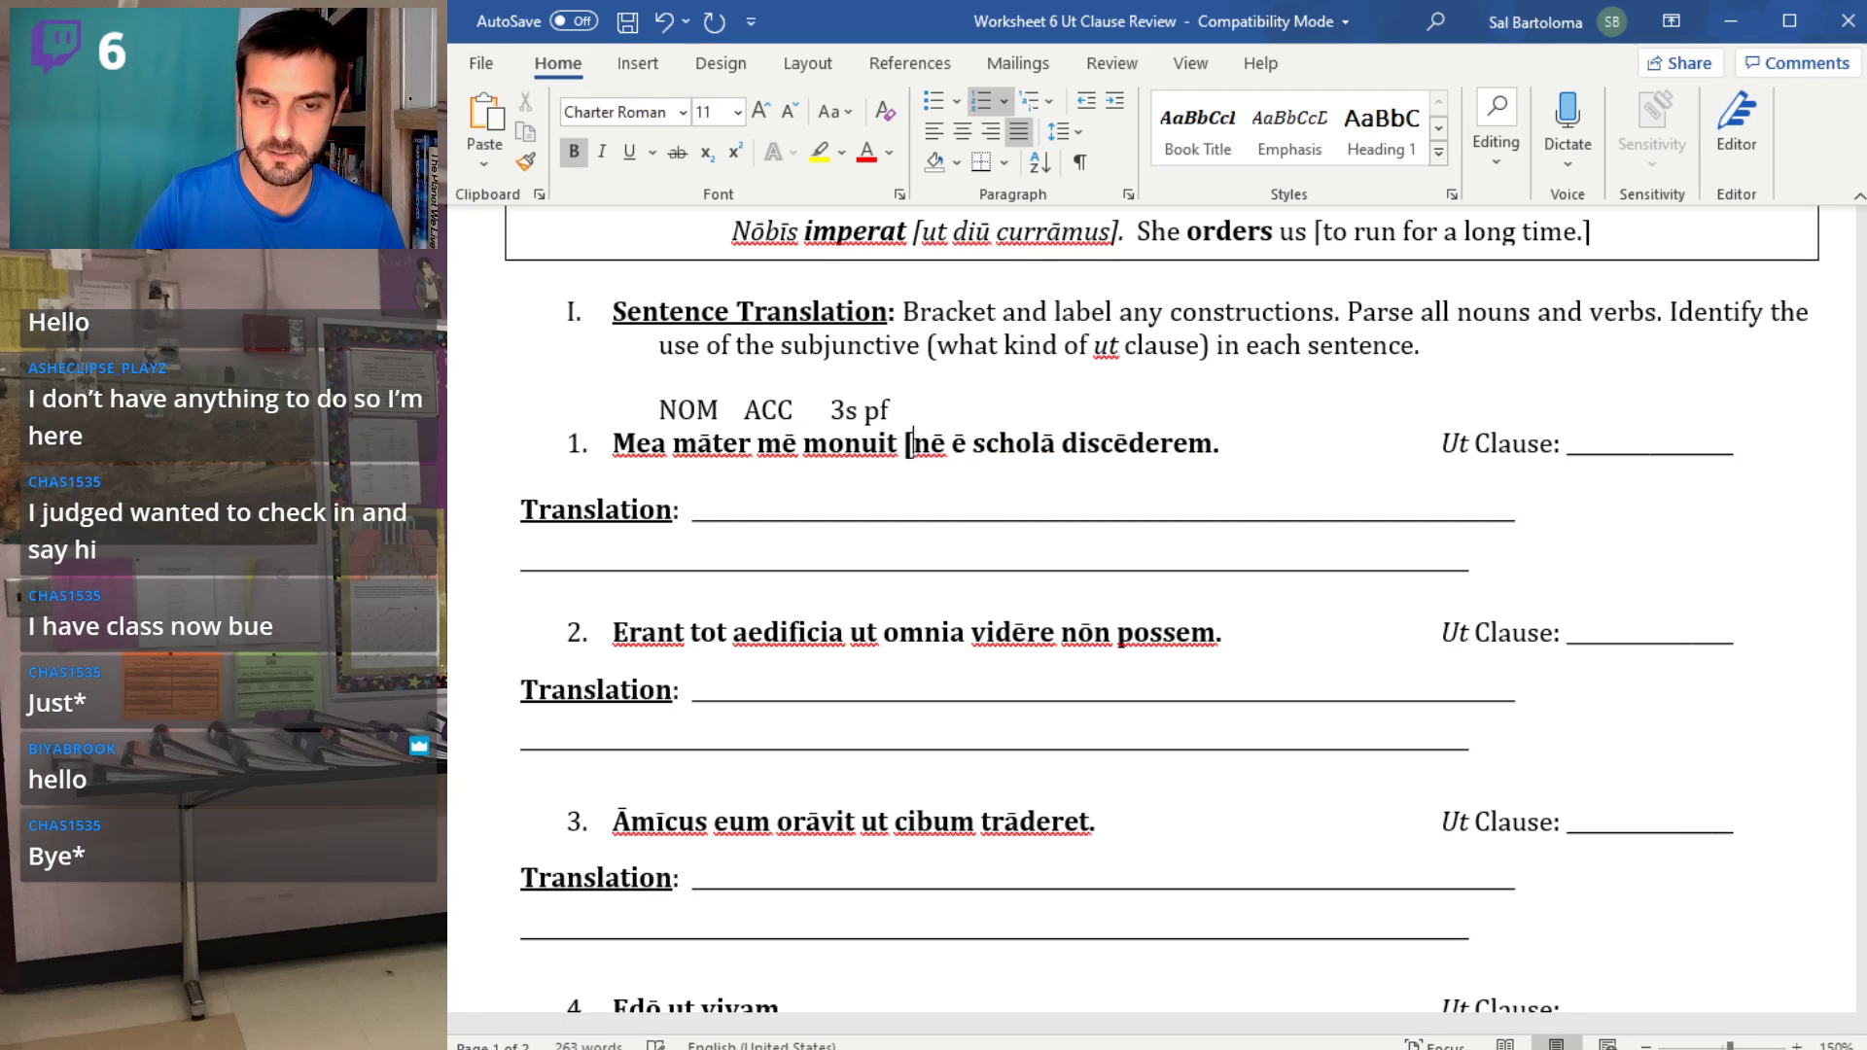
key(BackSpace)
text([)
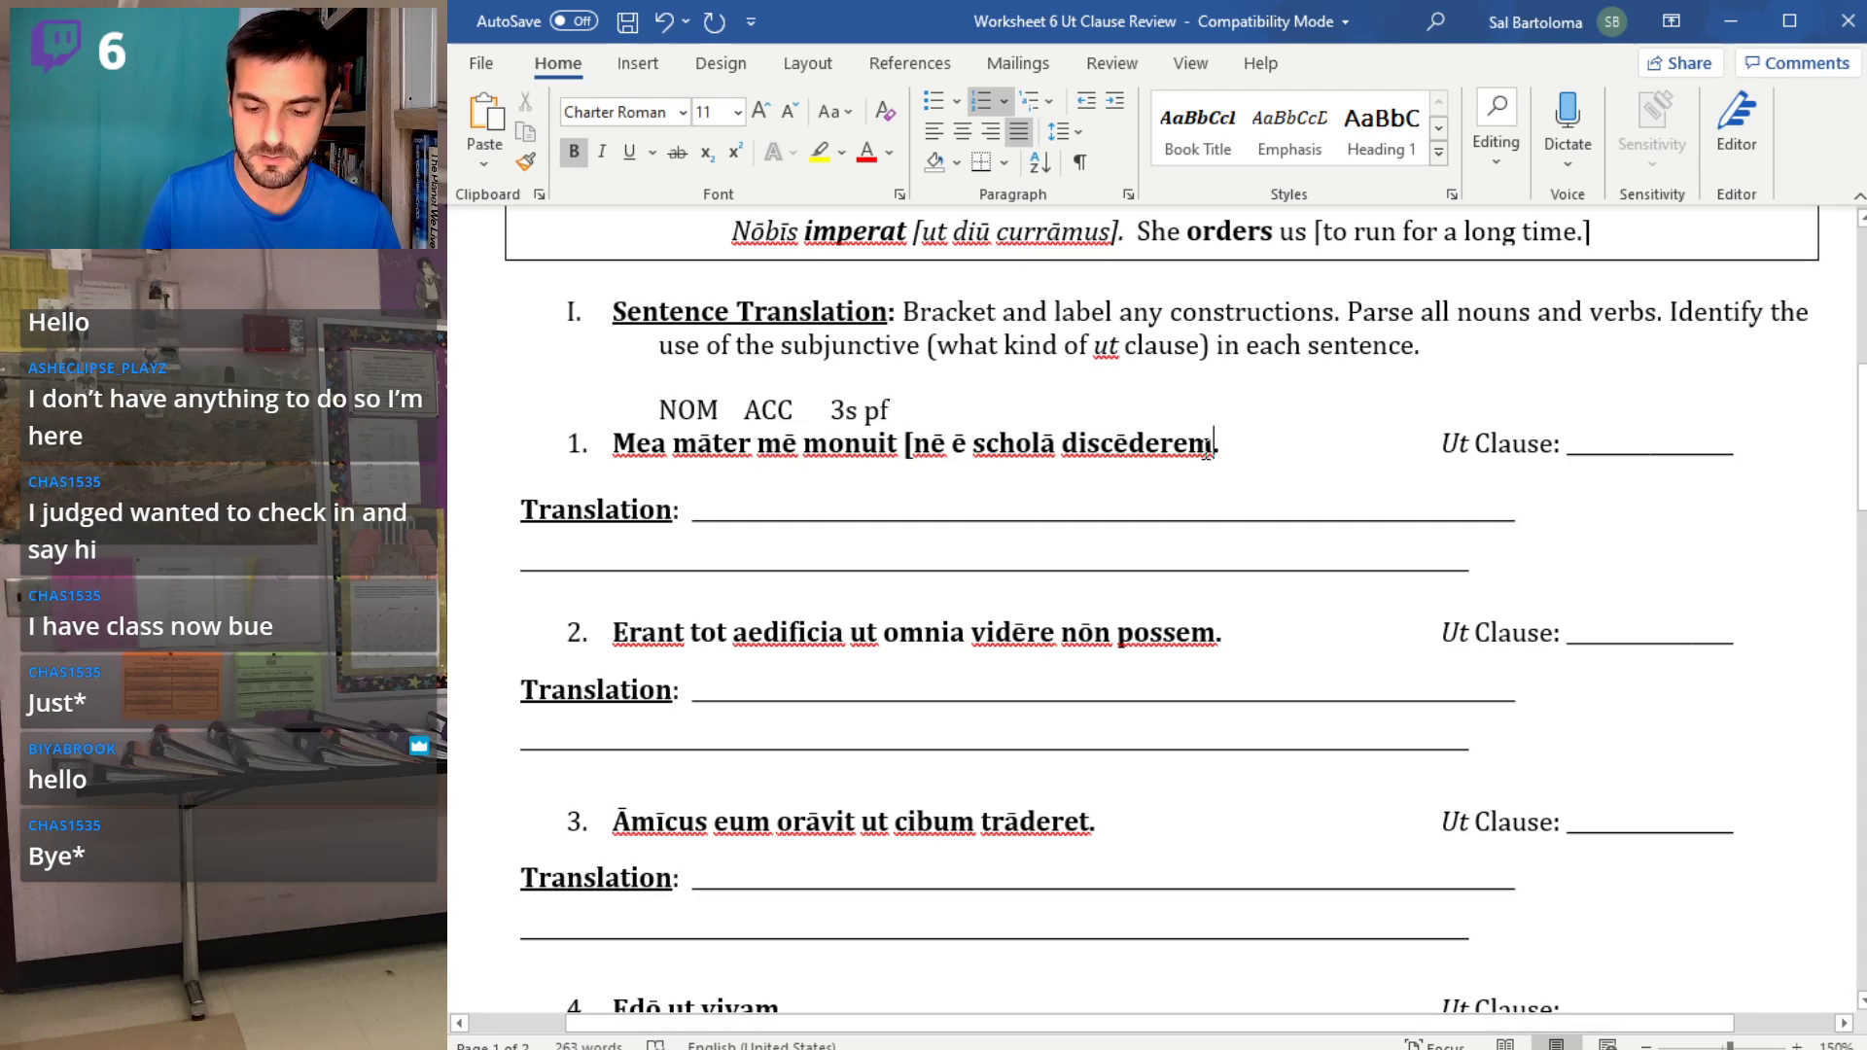
text(])
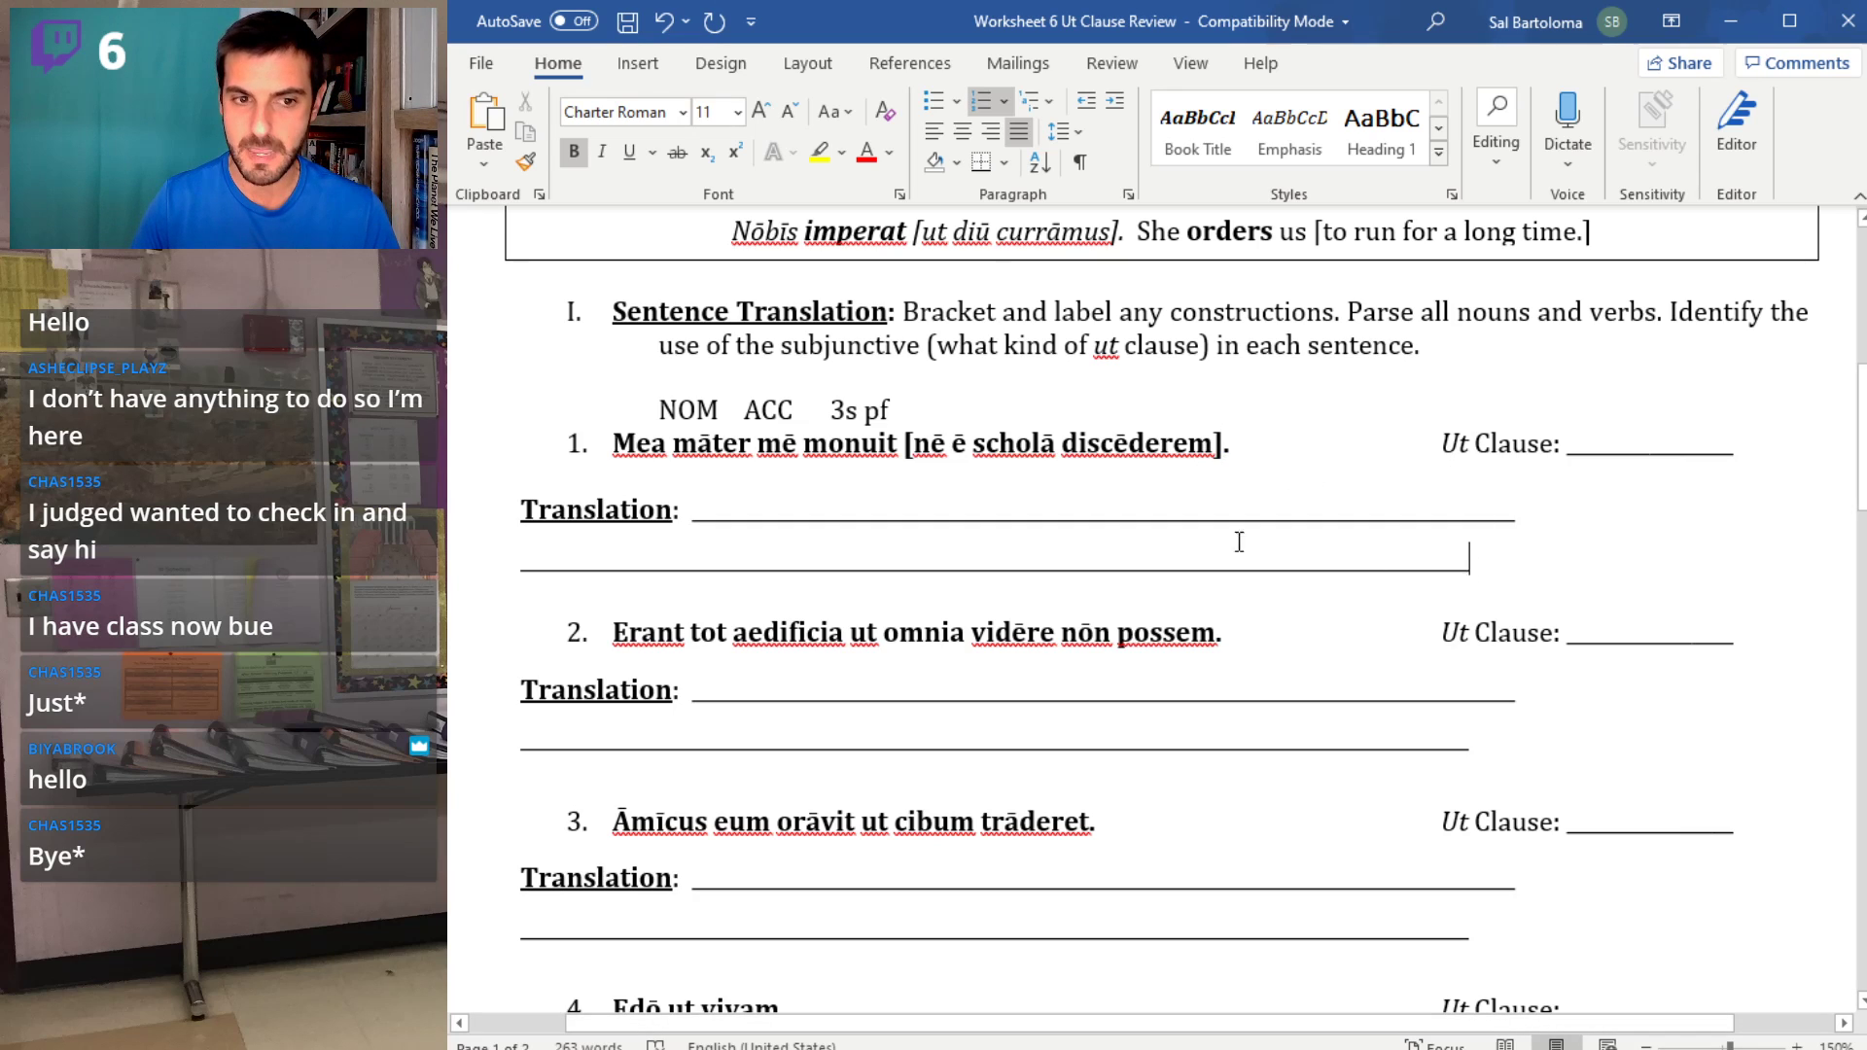
- Replace sentence 1's blank translation lines with 'My mother warned me'
drag(1201, 534, 859, 509)
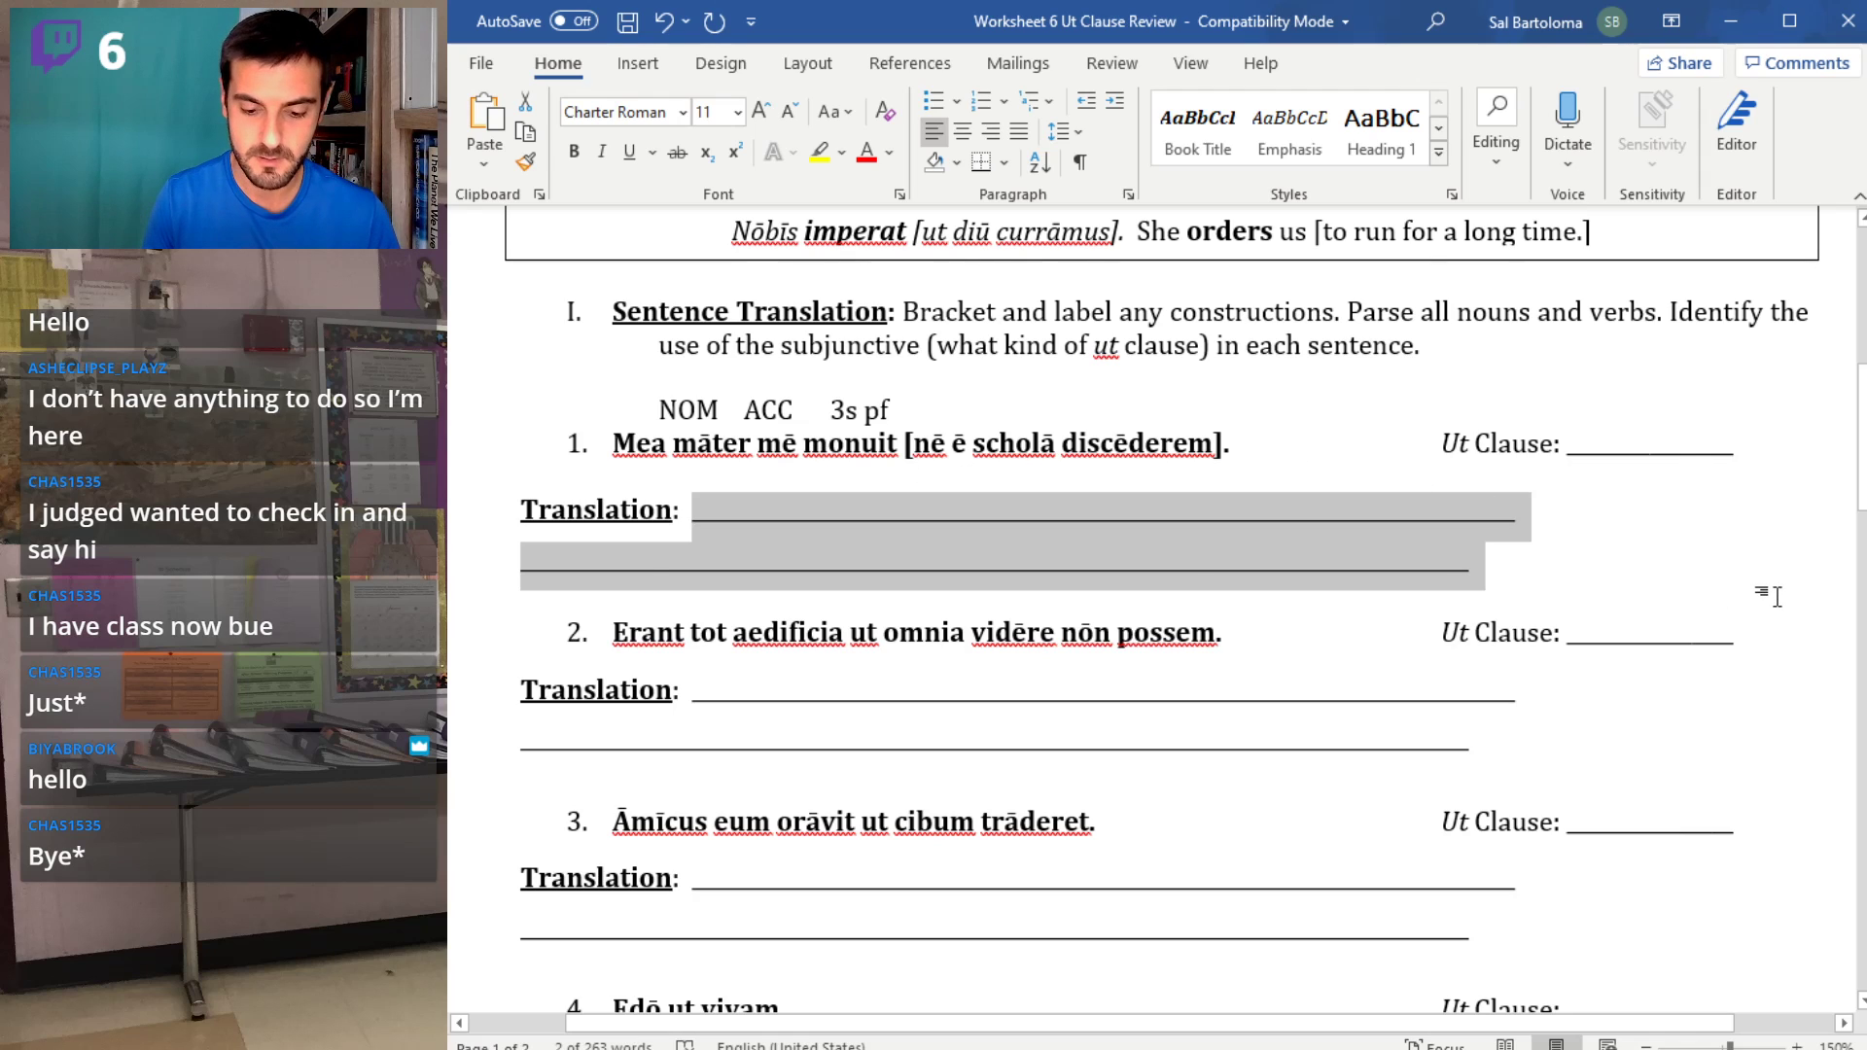
text(My mother )
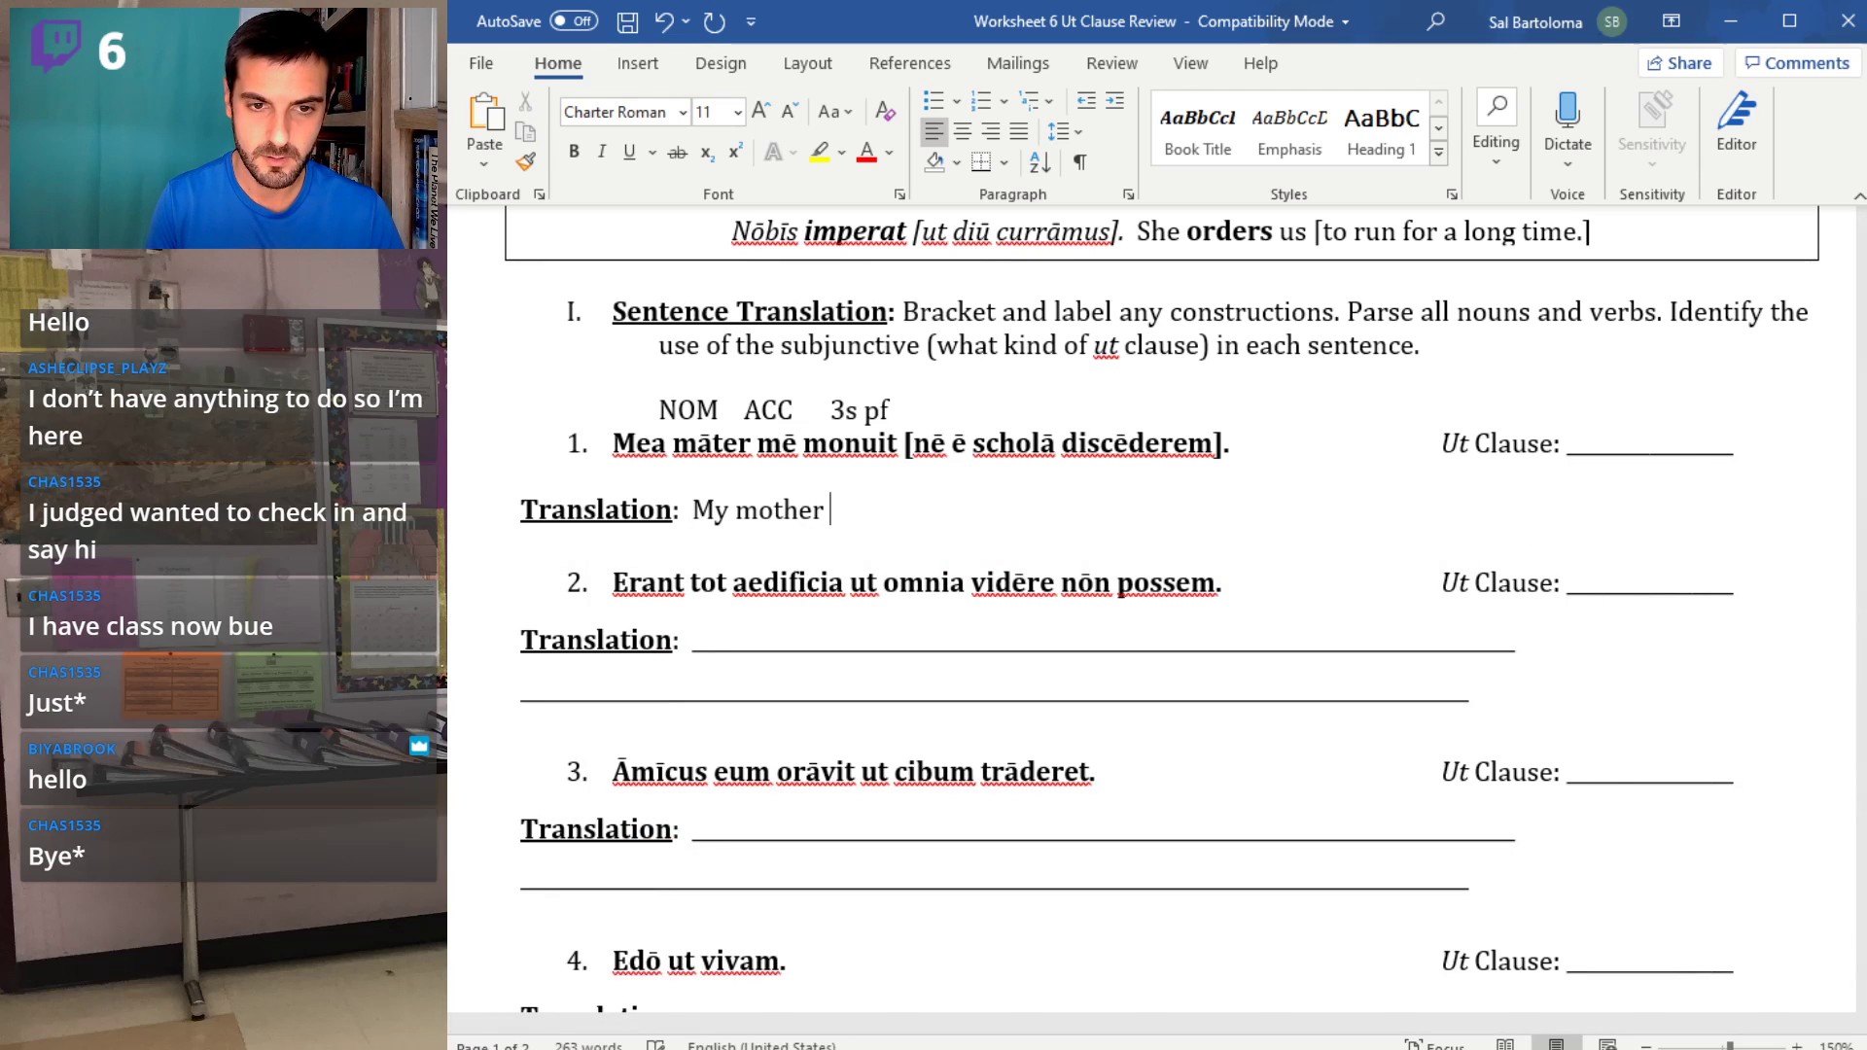
text(warned me)
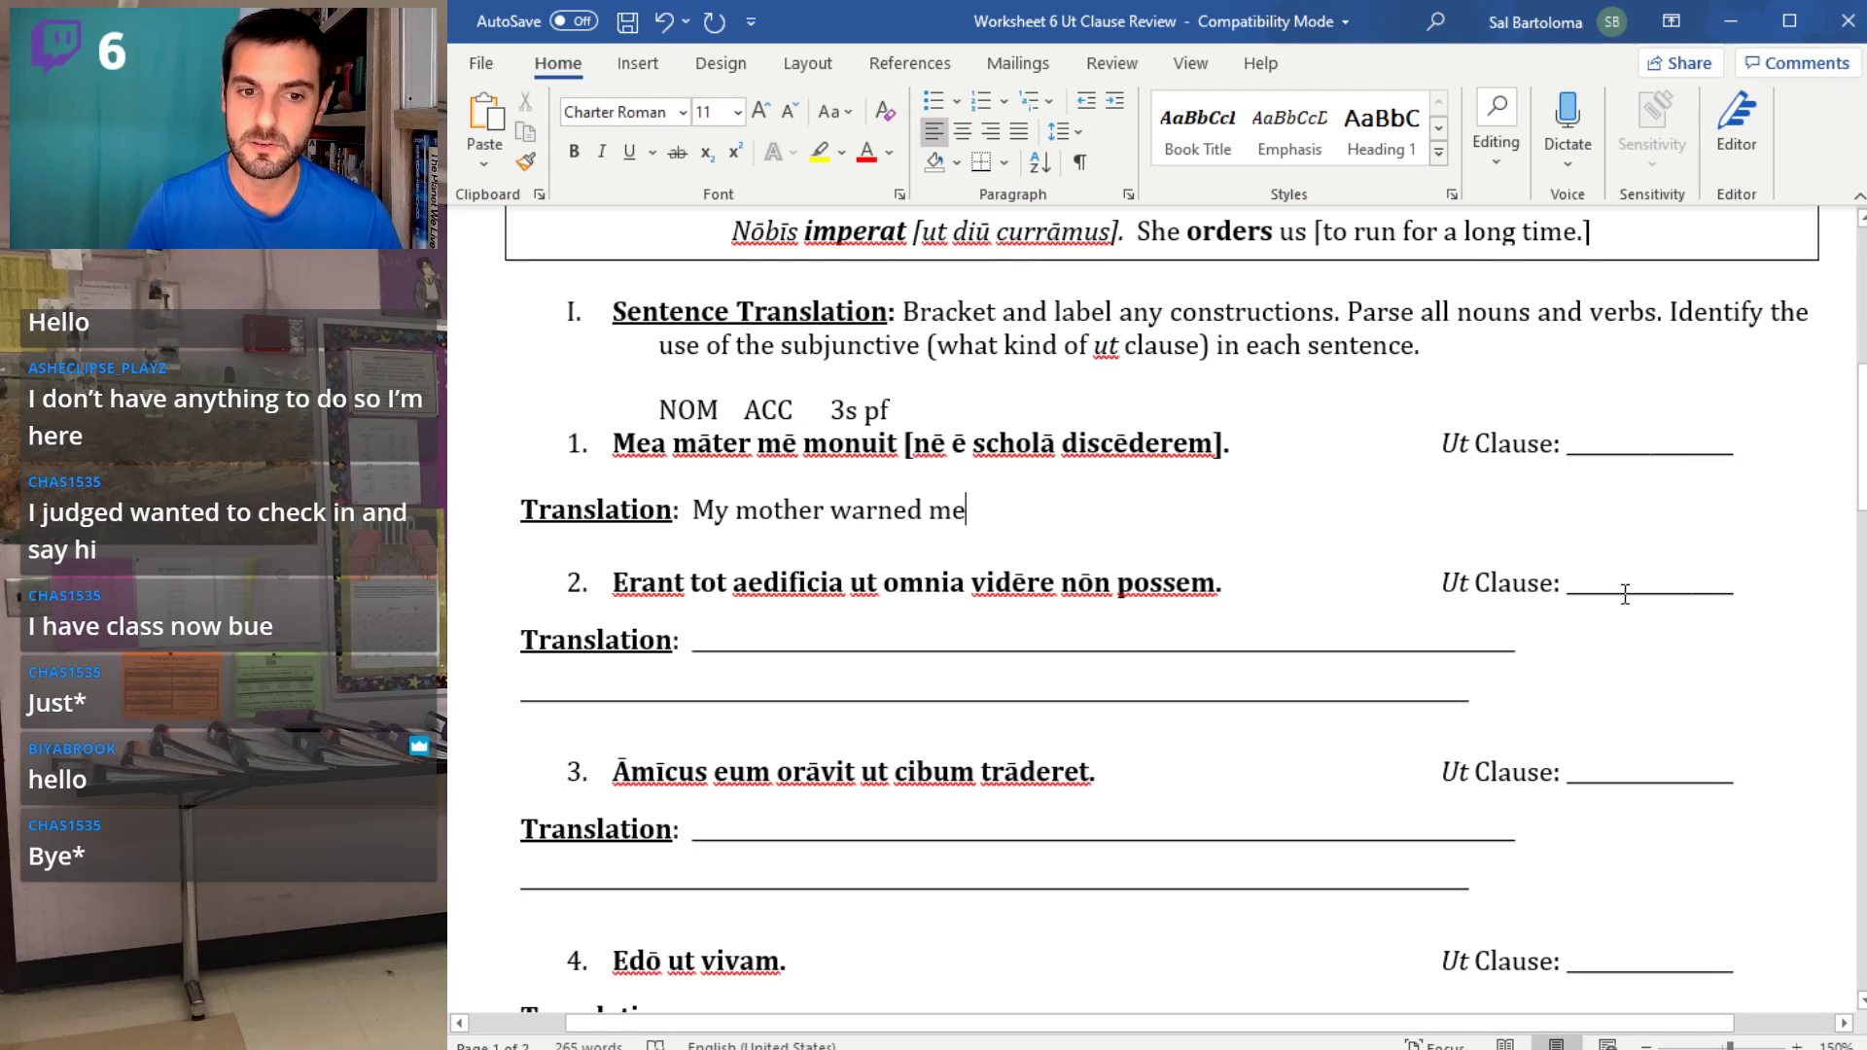
drag(929, 510, 834, 526)
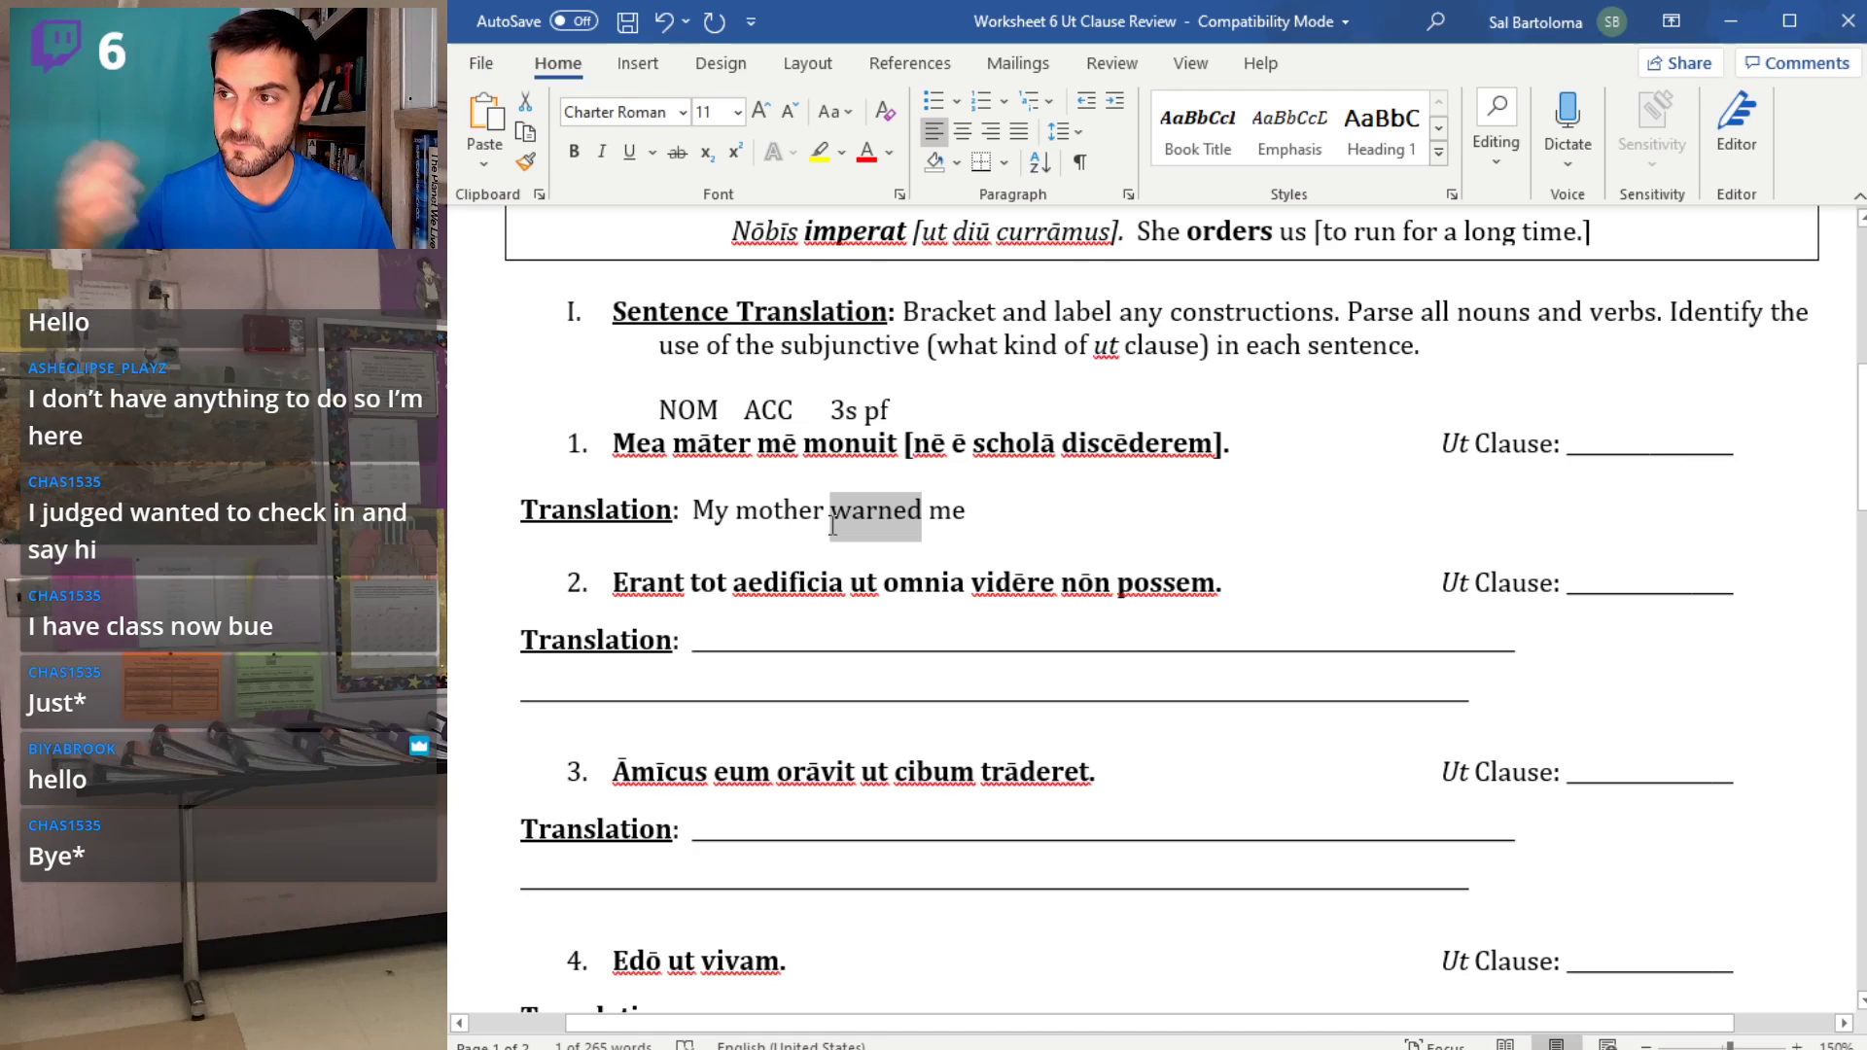
click(1495, 447)
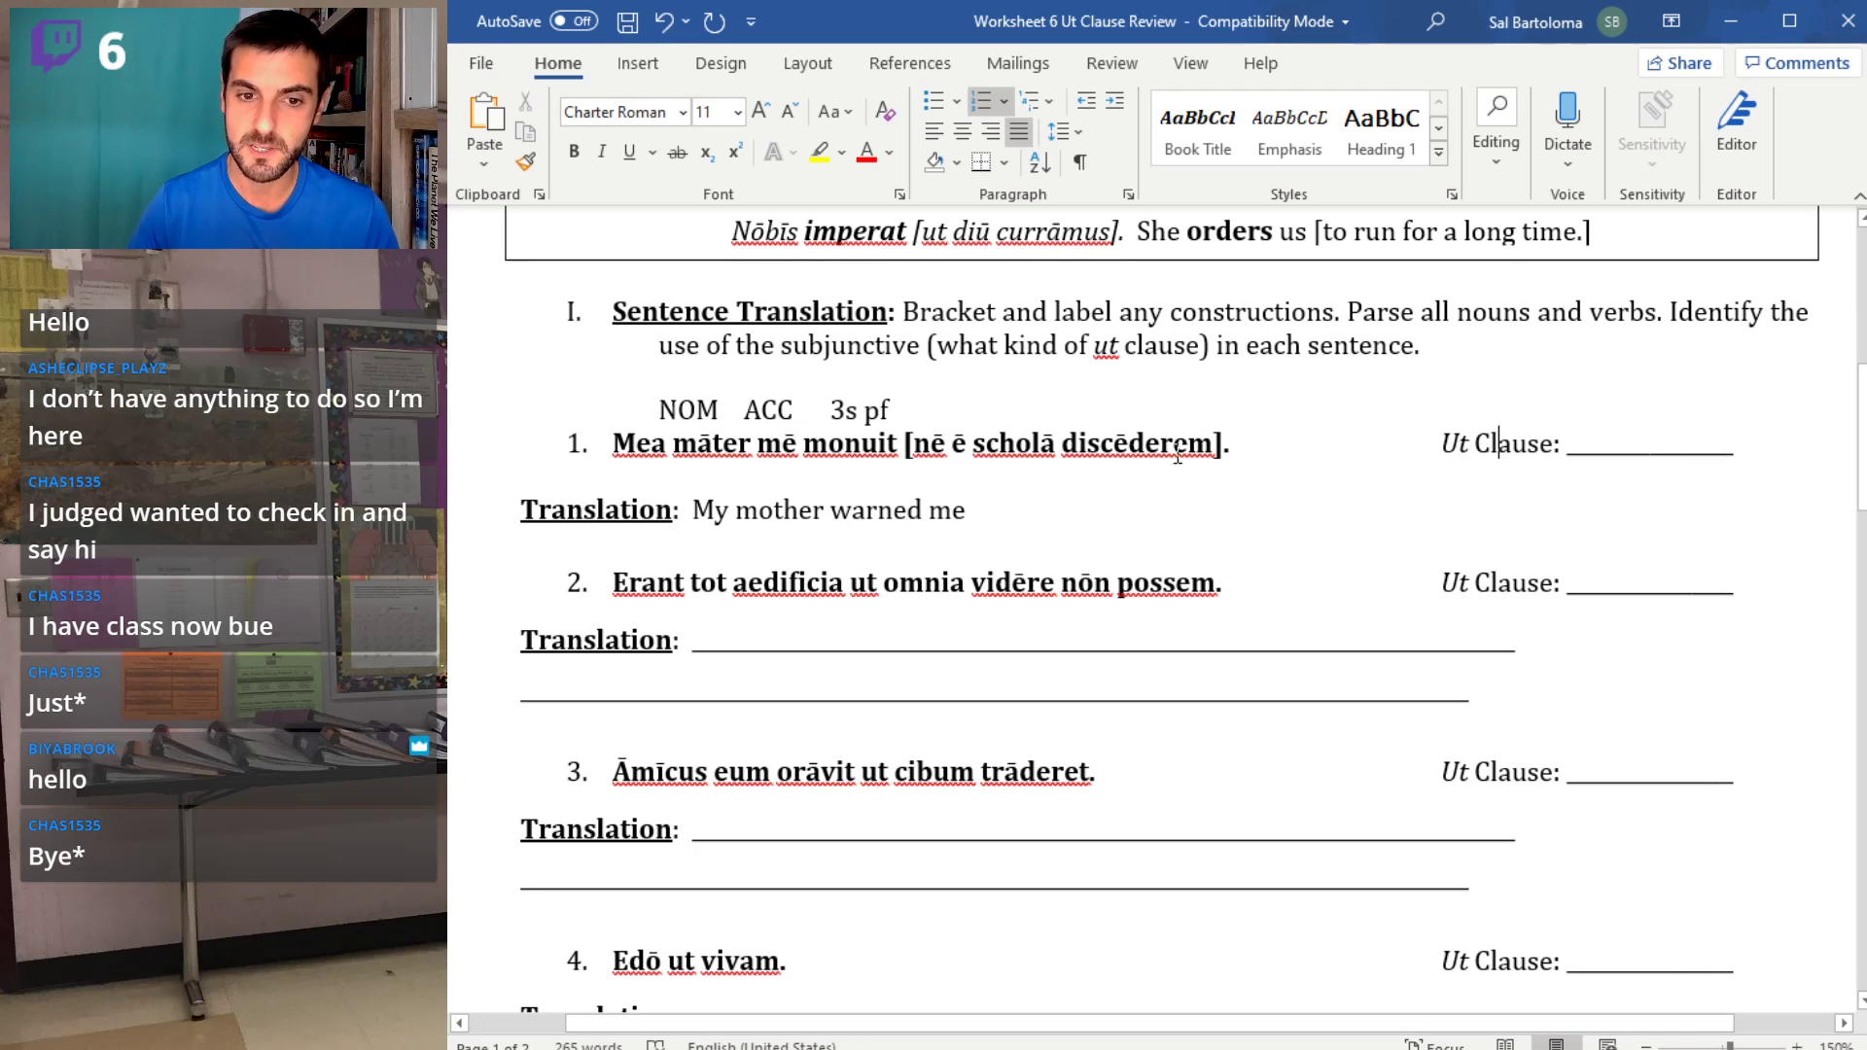
- Add the ABL and 1s impf subj labels to sentence 1's label line
click(958, 403)
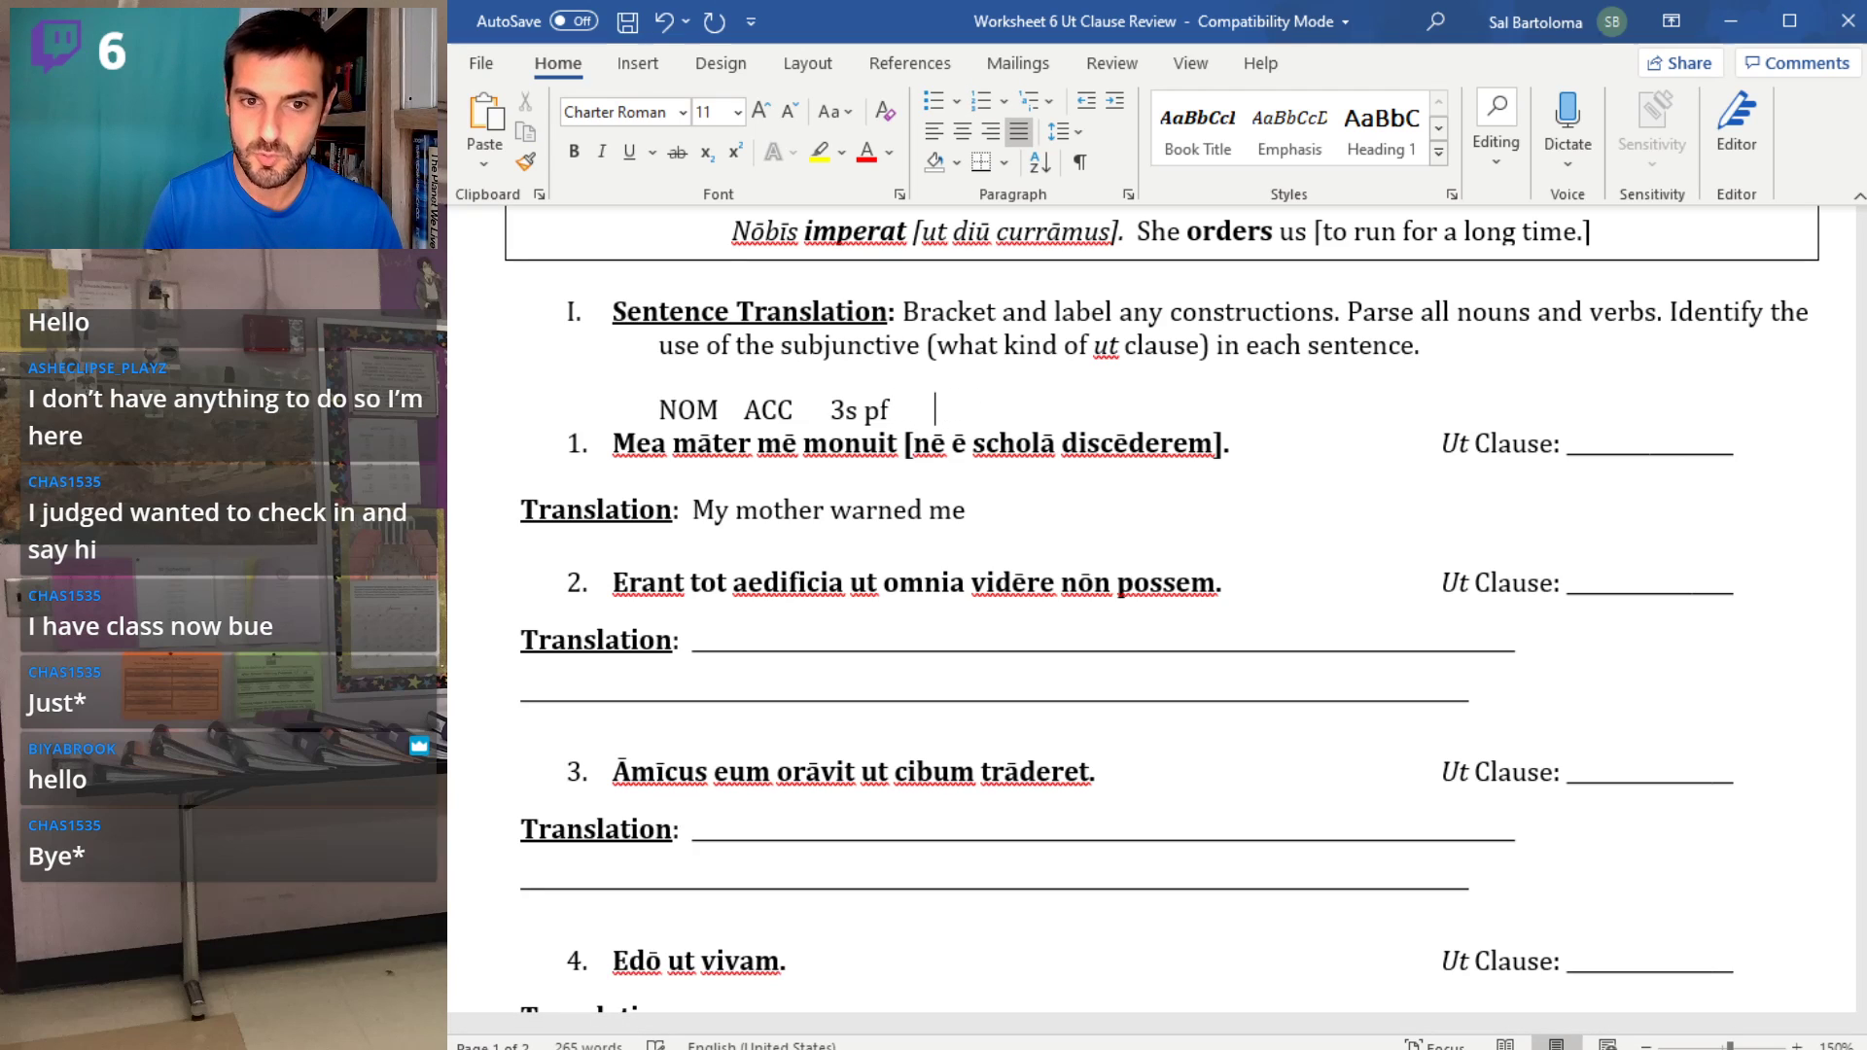
text(ABL   )
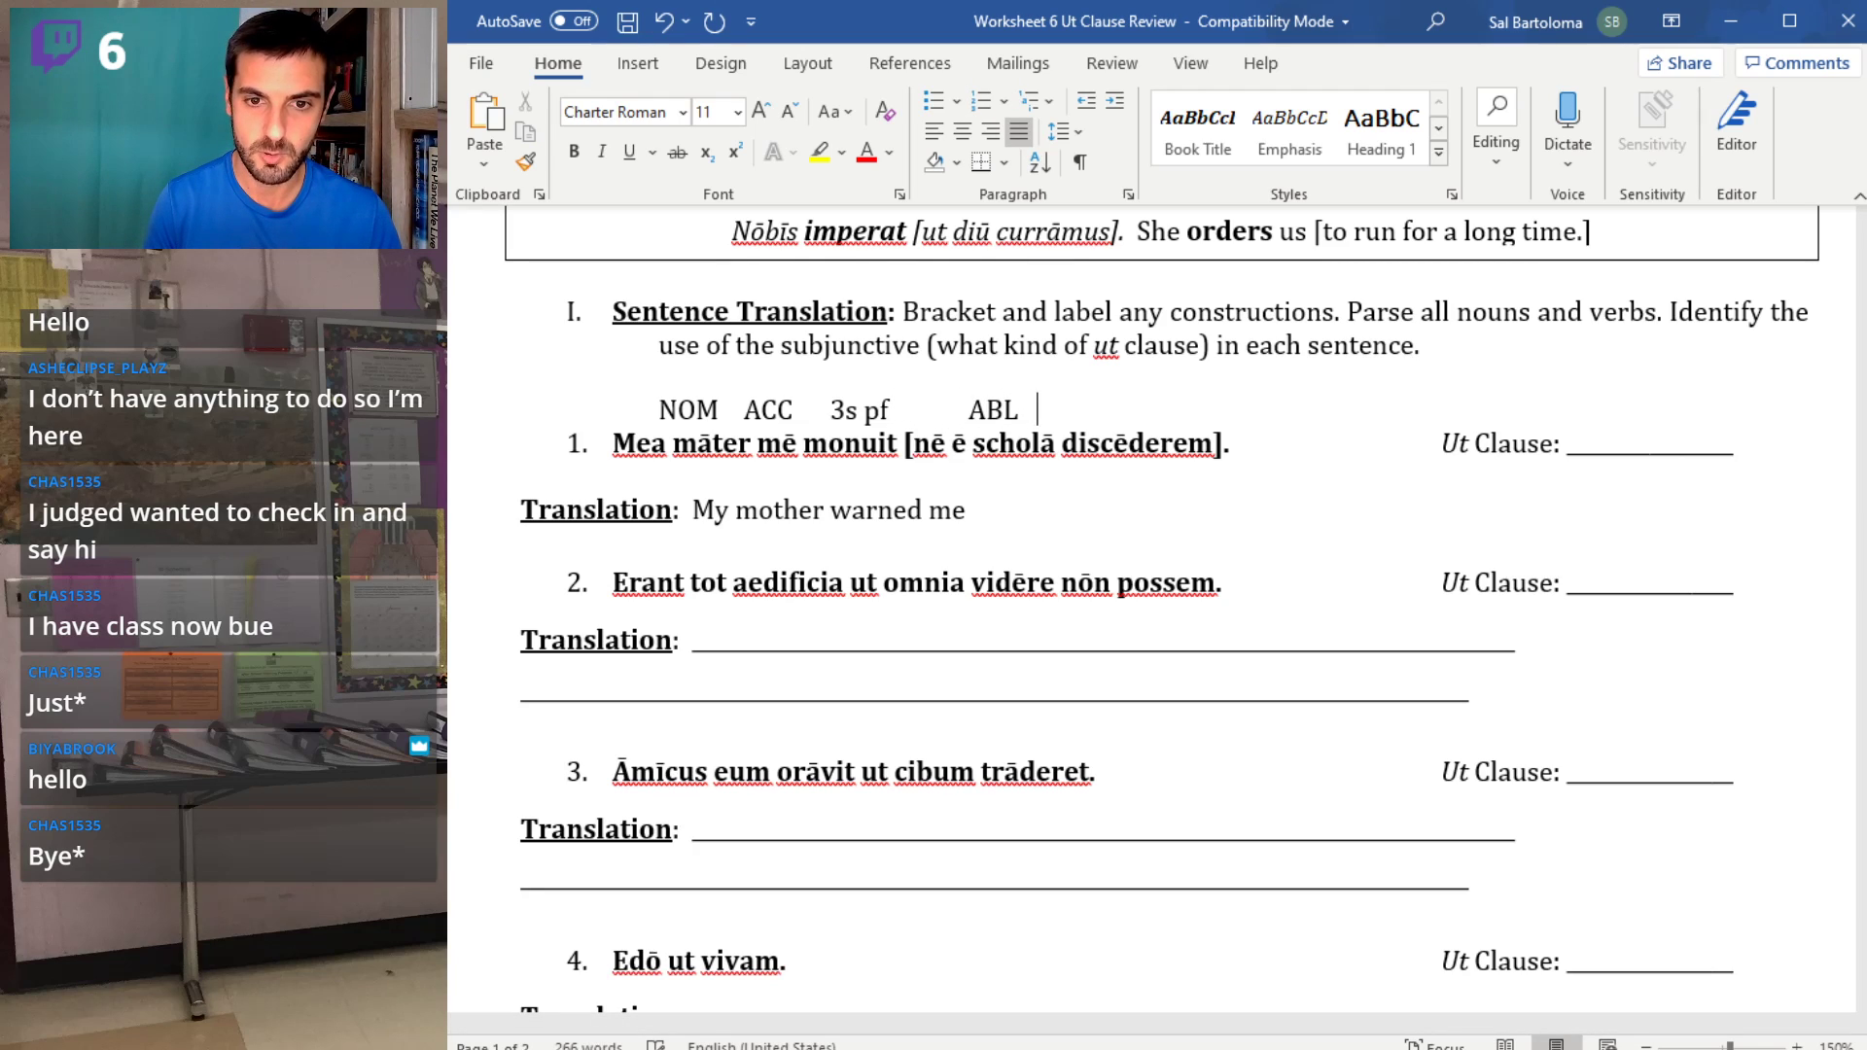
text(          1st)
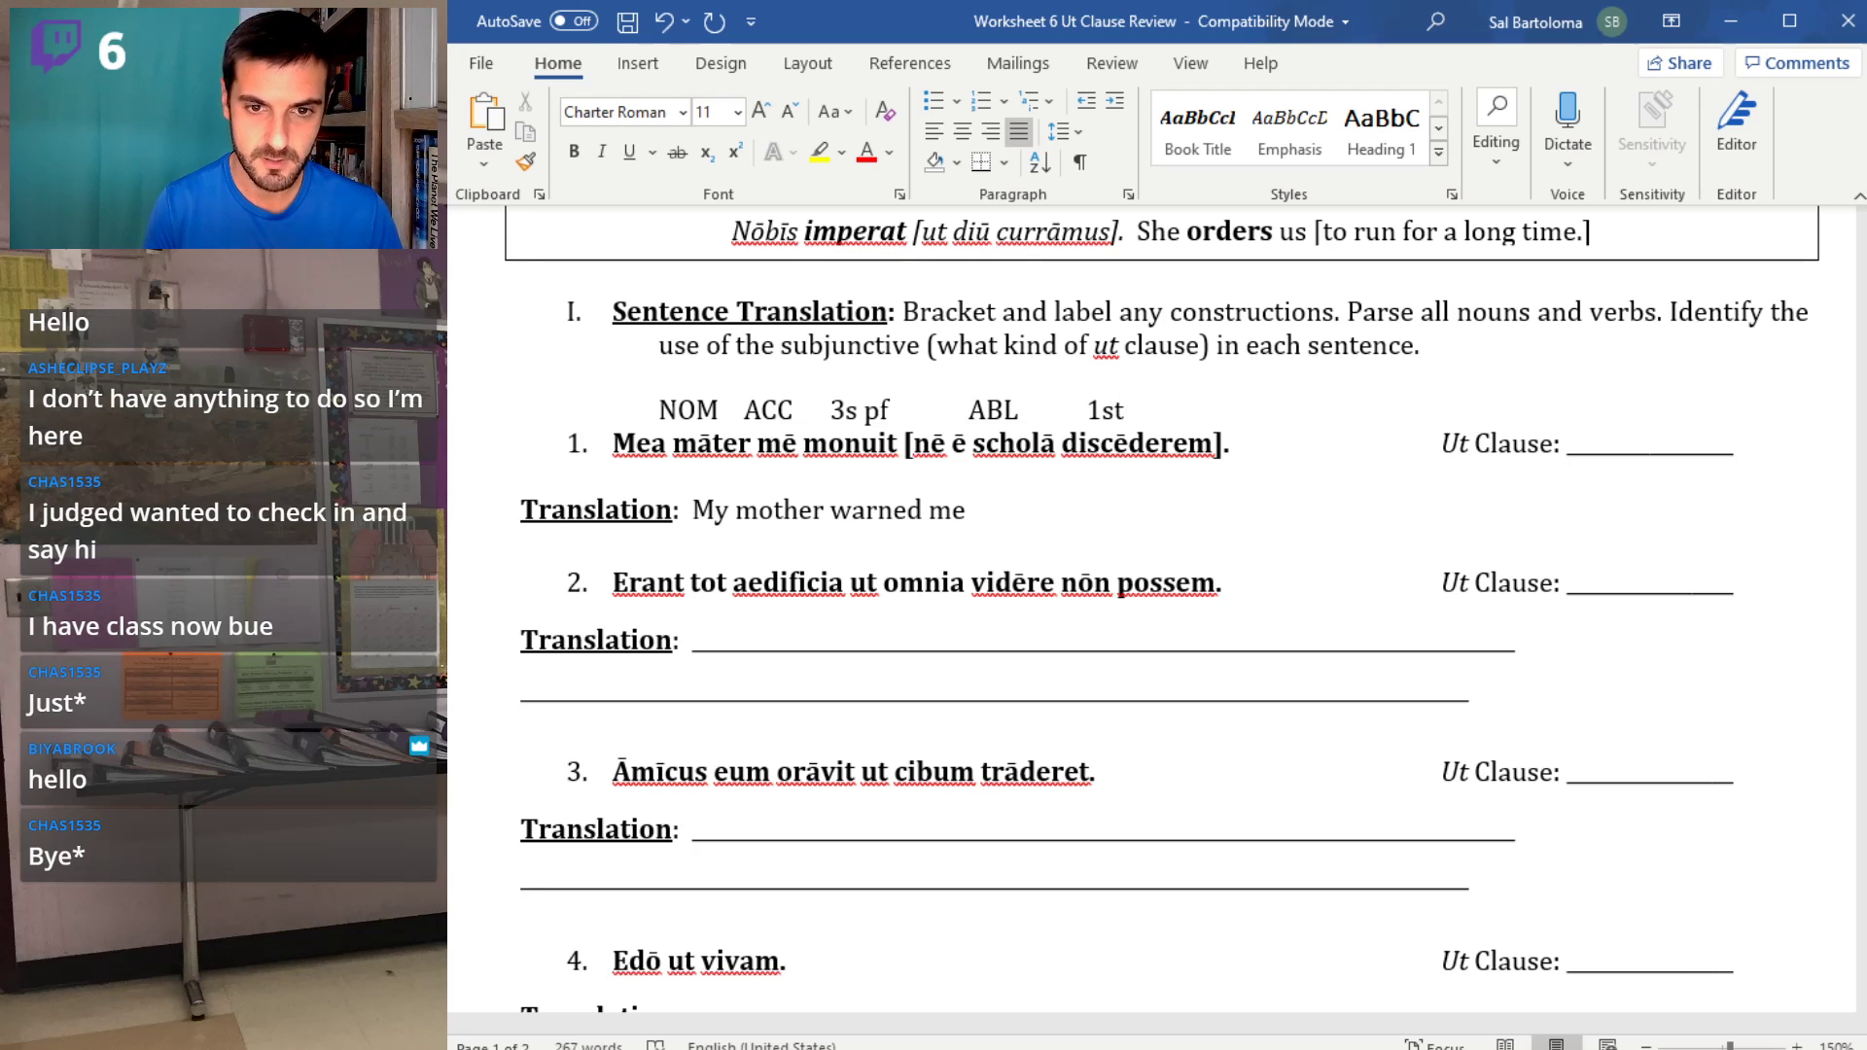
key(BackSpace)
text(impf subj)
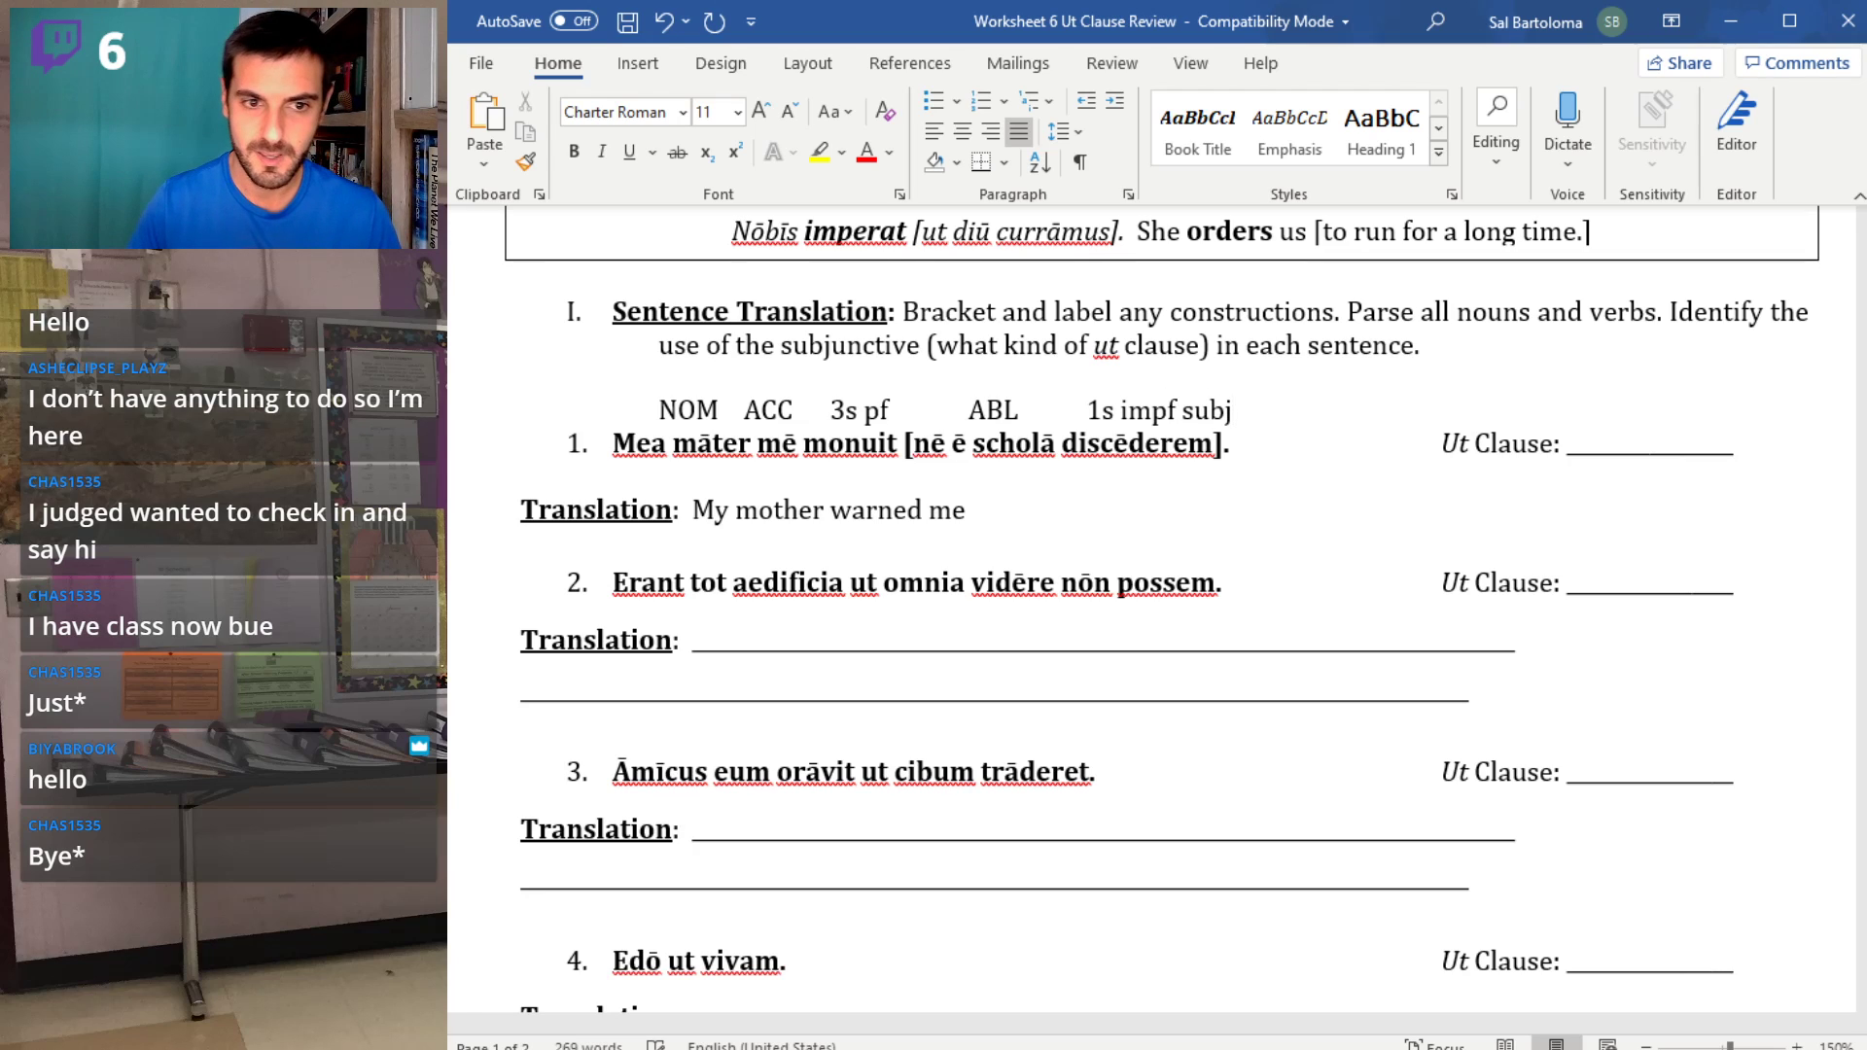
click(1091, 408)
key(BackSpace)
key(BackSpace)
key(BackSpace)
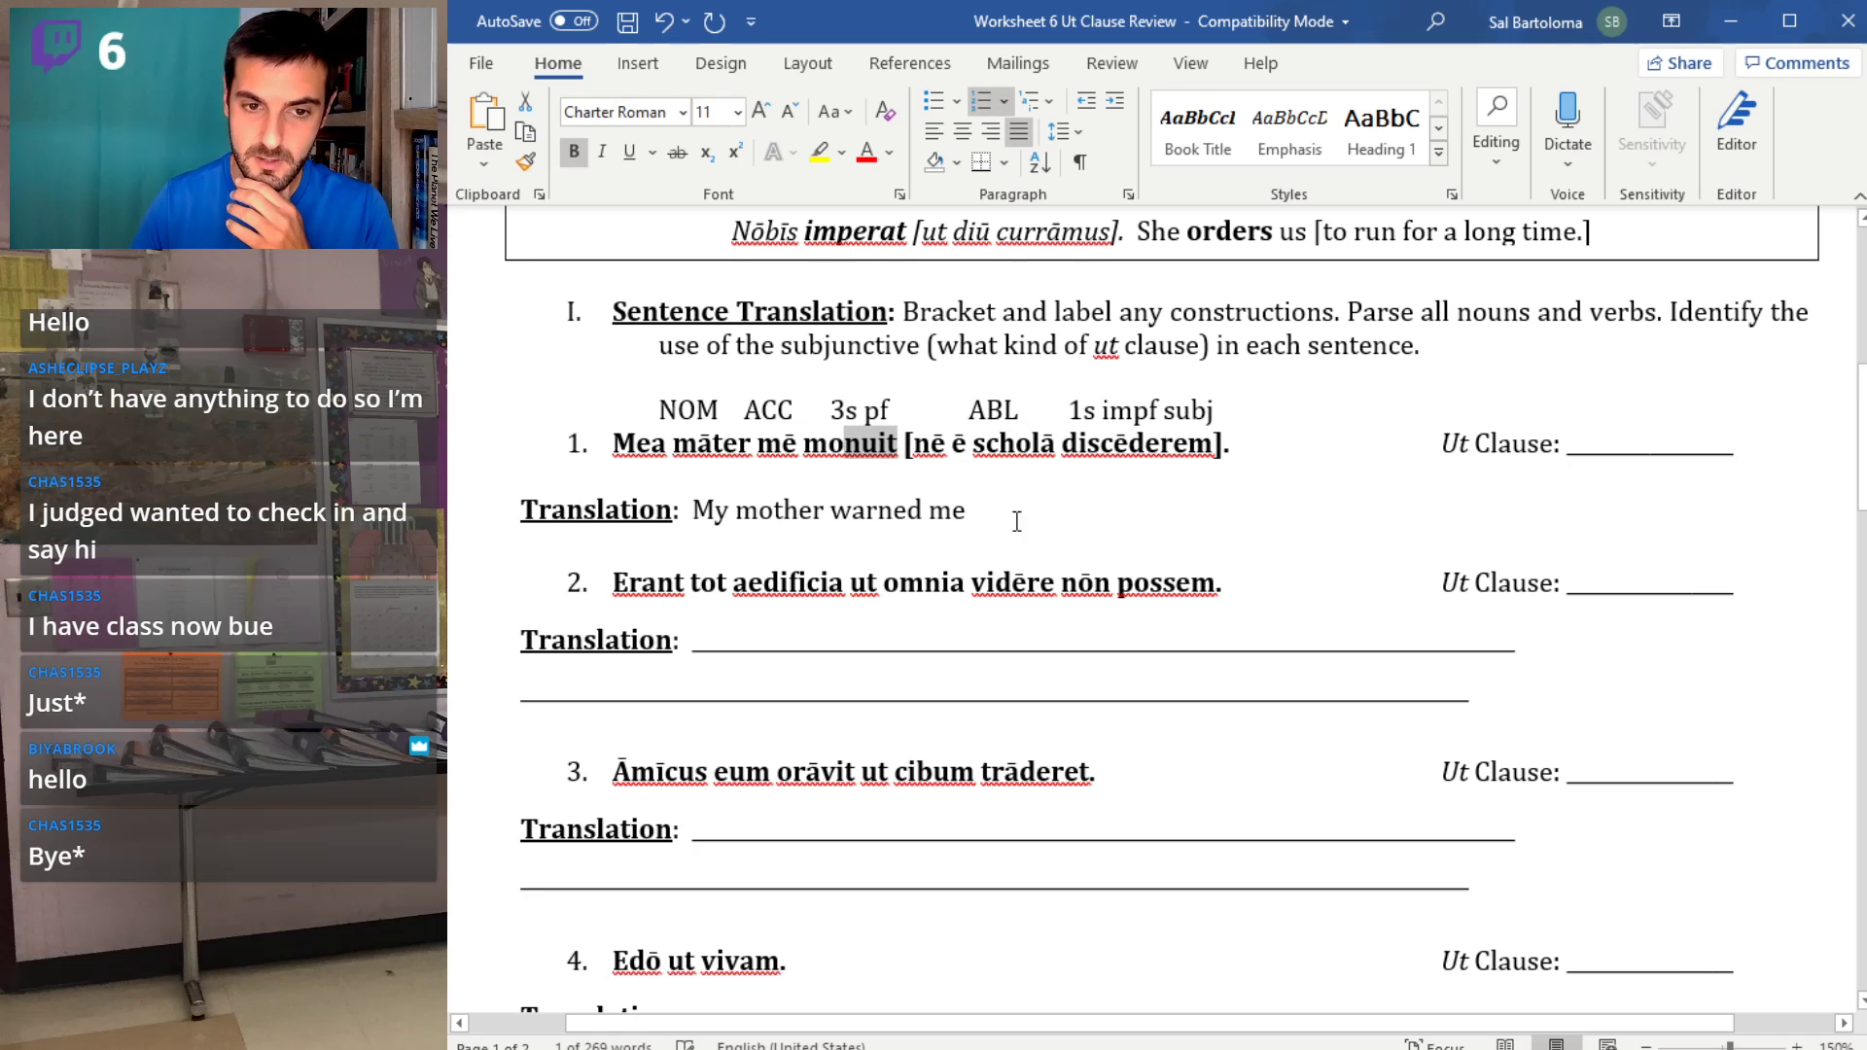
- Finish the translation with 'not to leave school.' and label the ut clause Ind. Command
click(988, 507)
text(not to )
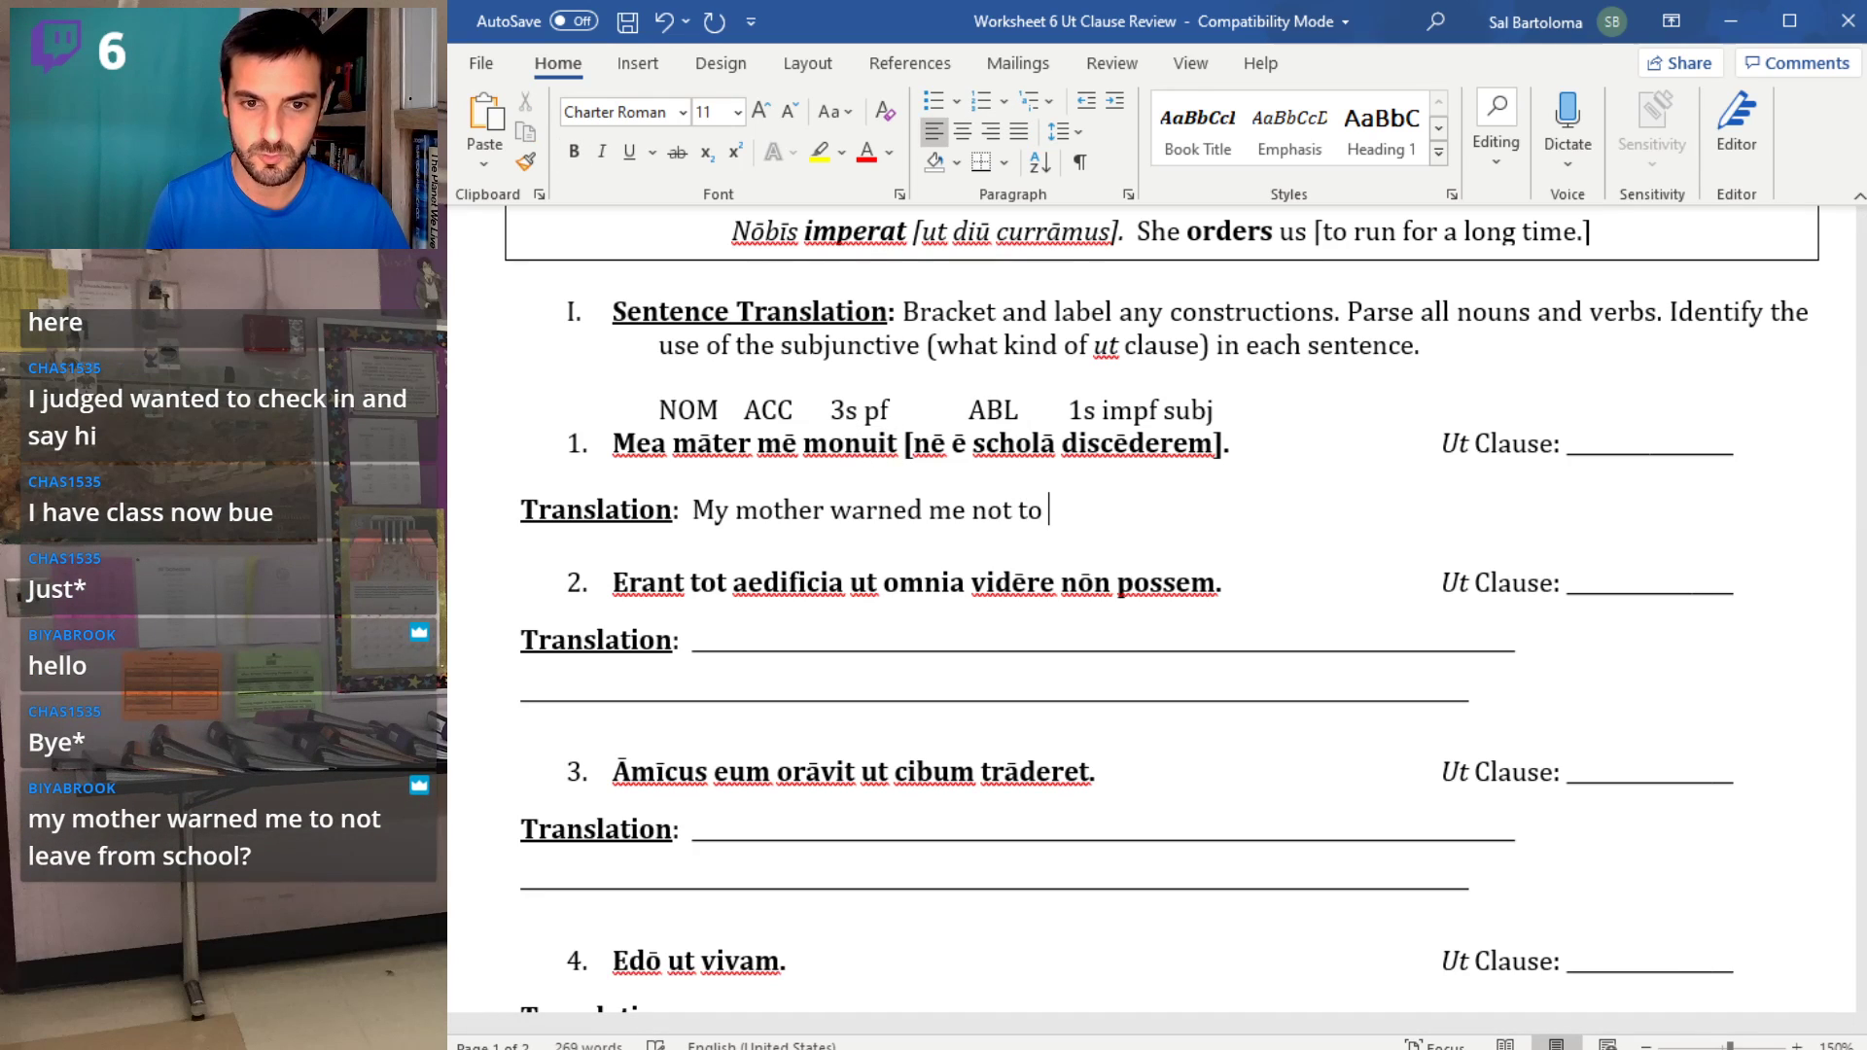
text(leave sch)
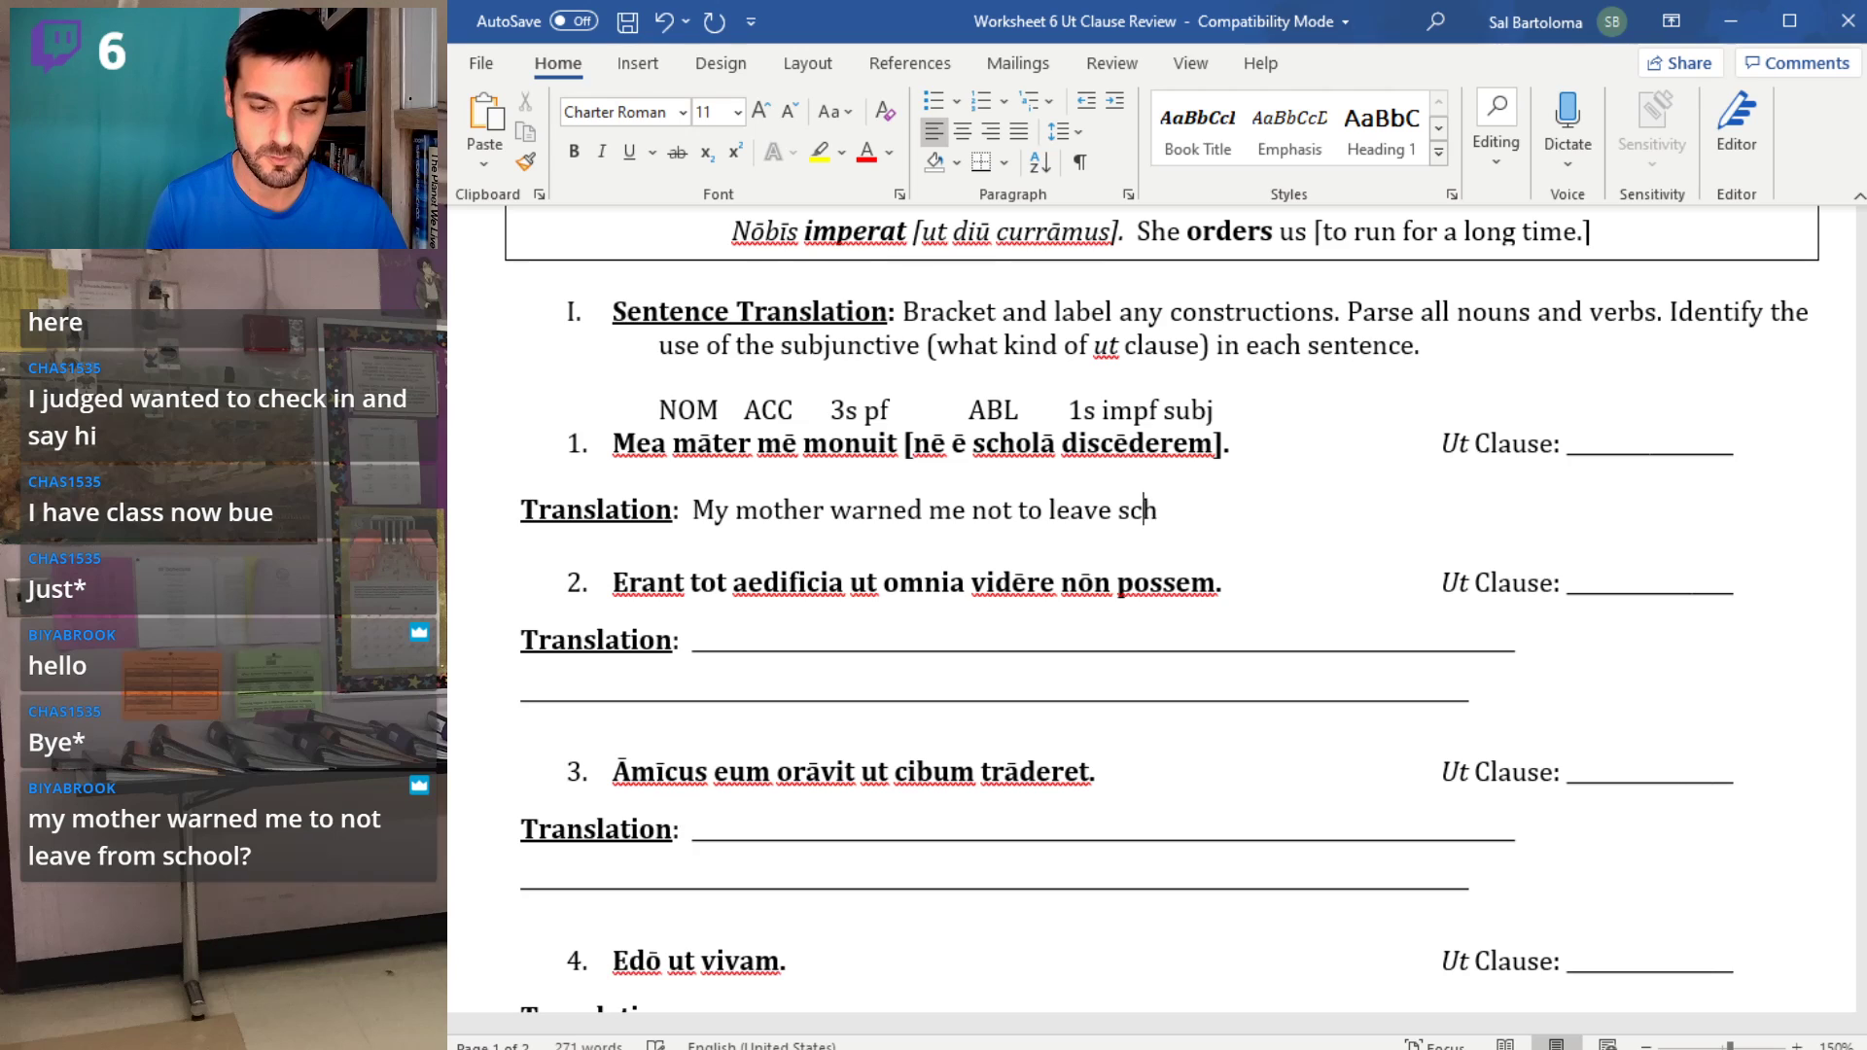
text(ool.)
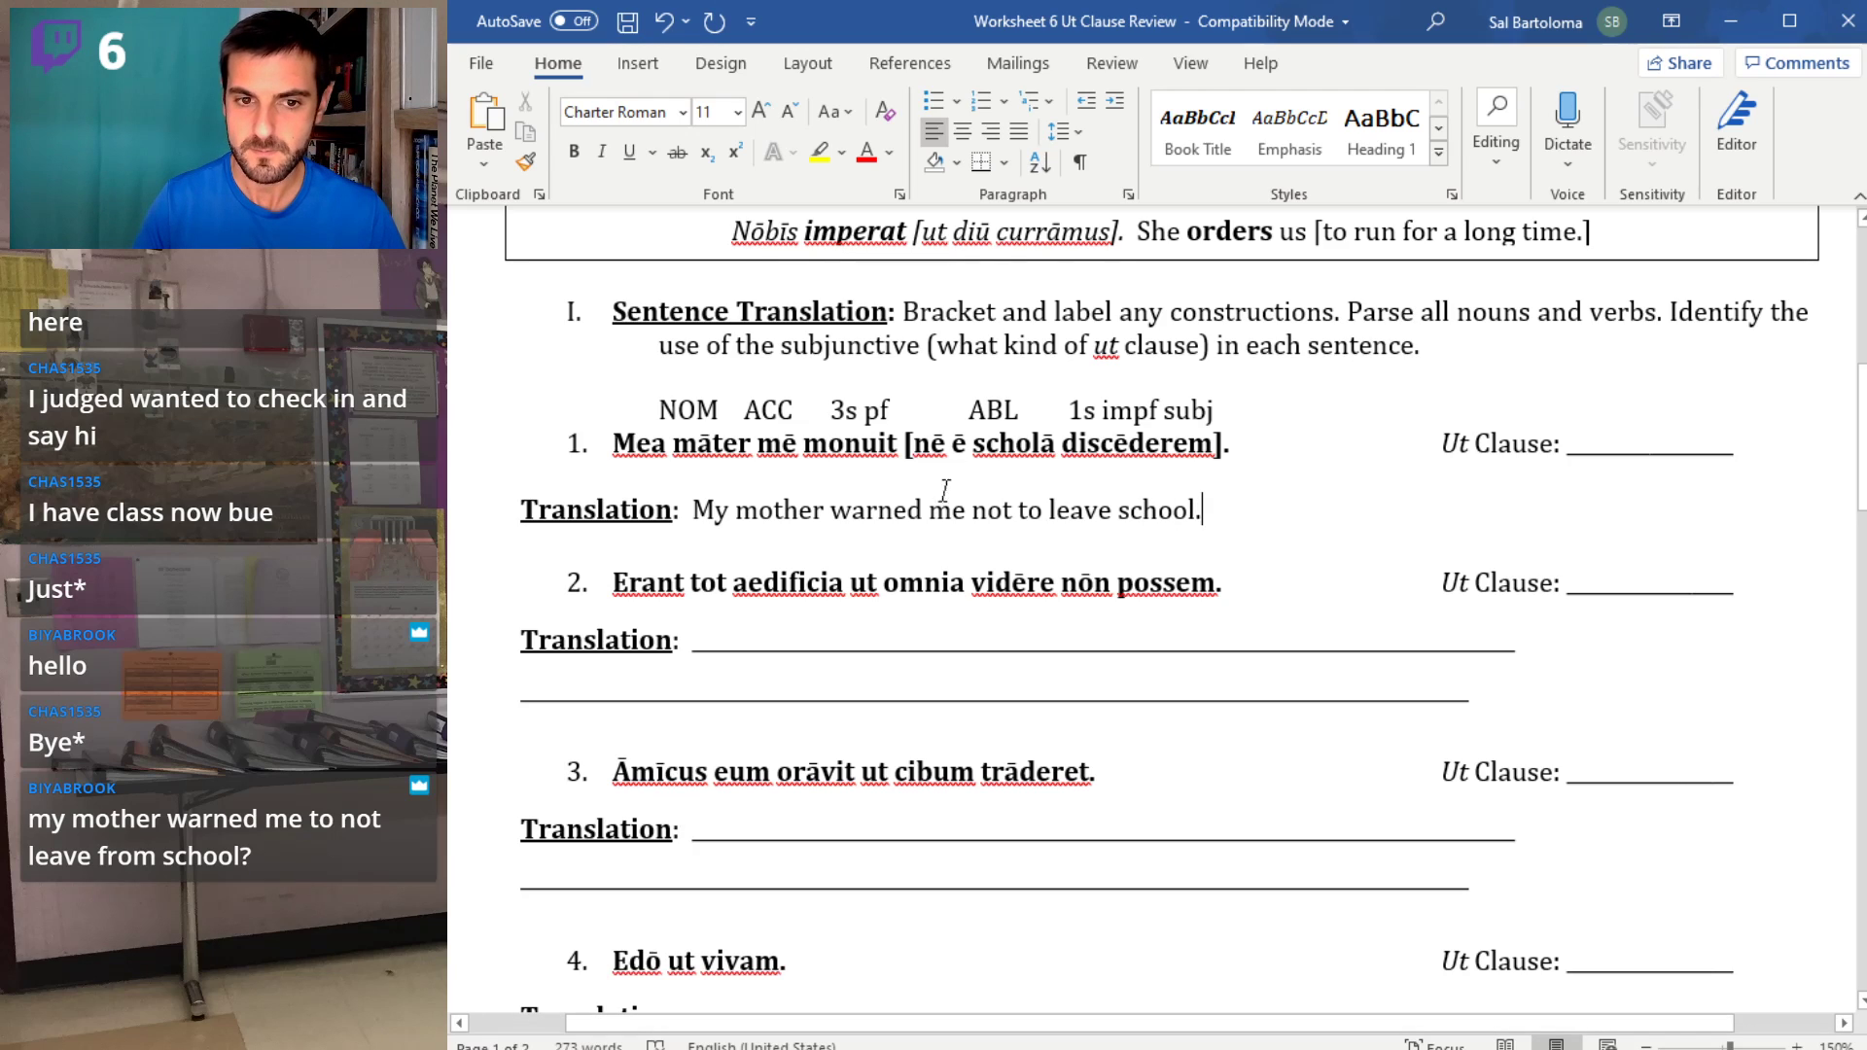
drag(922, 511, 831, 510)
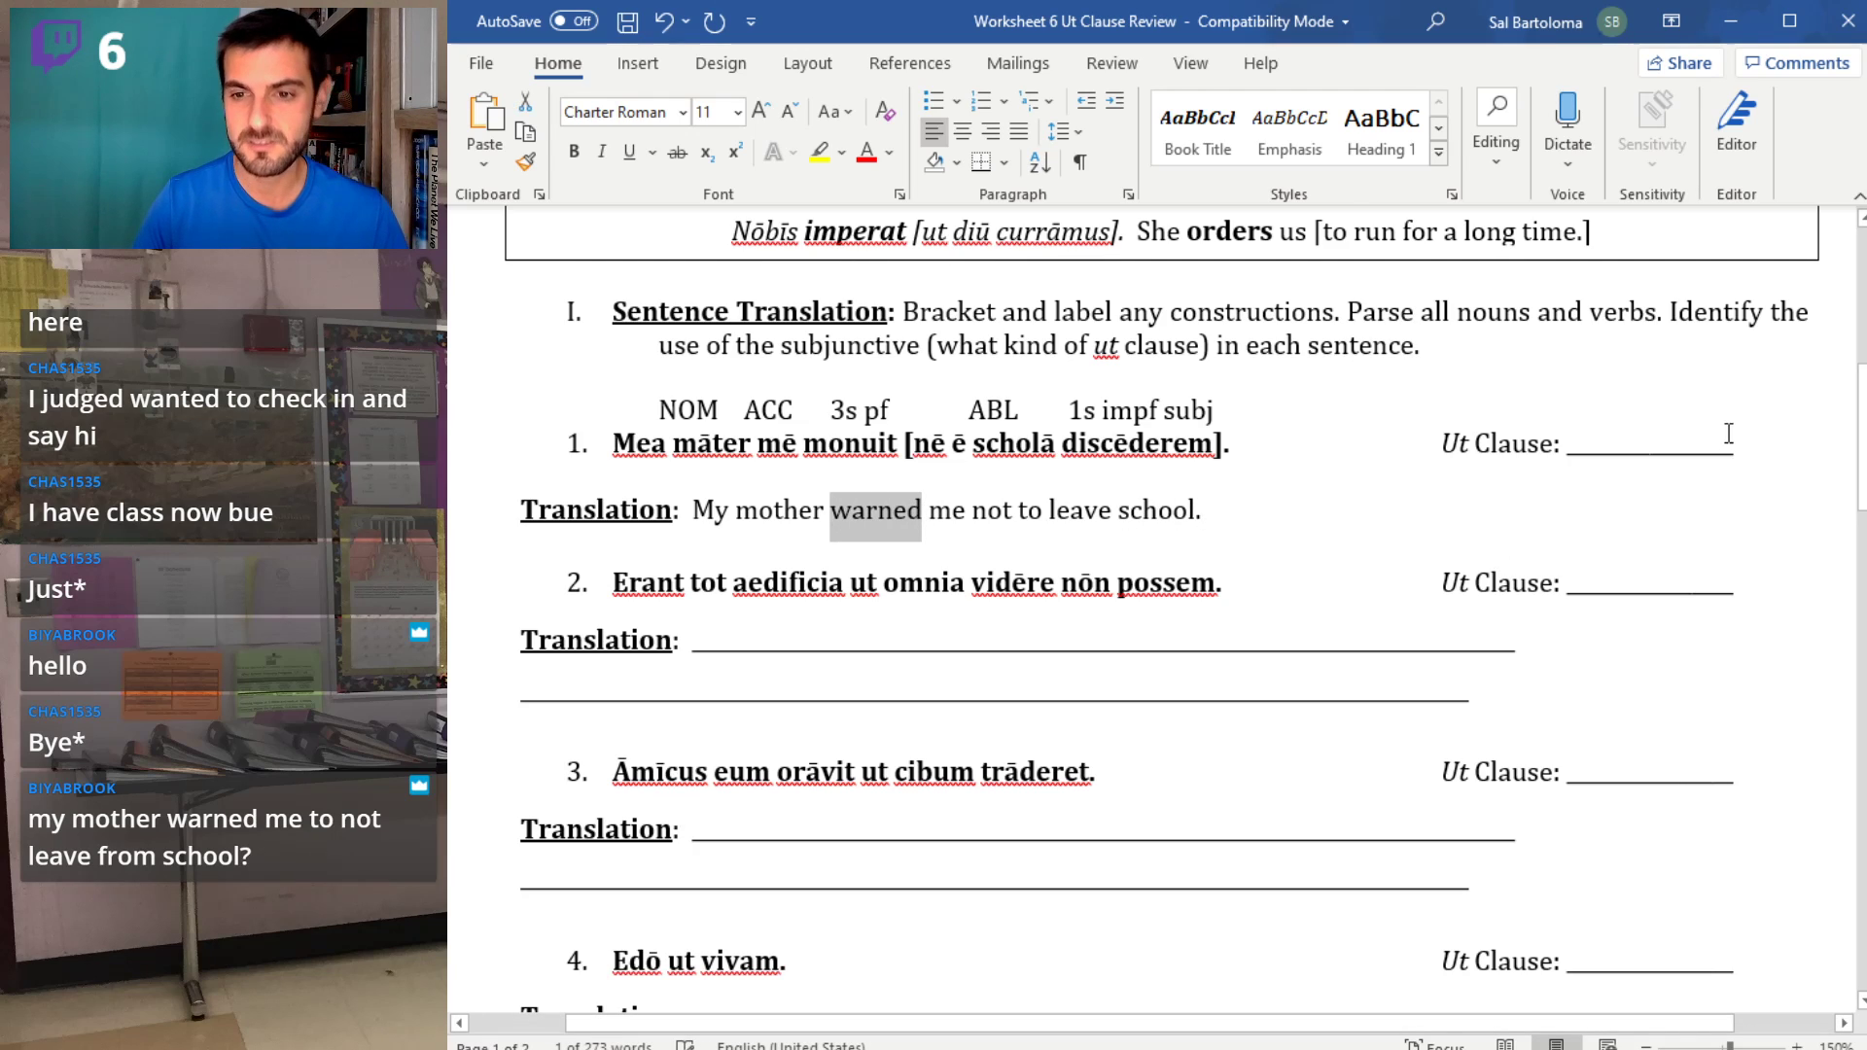
drag(1735, 447, 1572, 457)
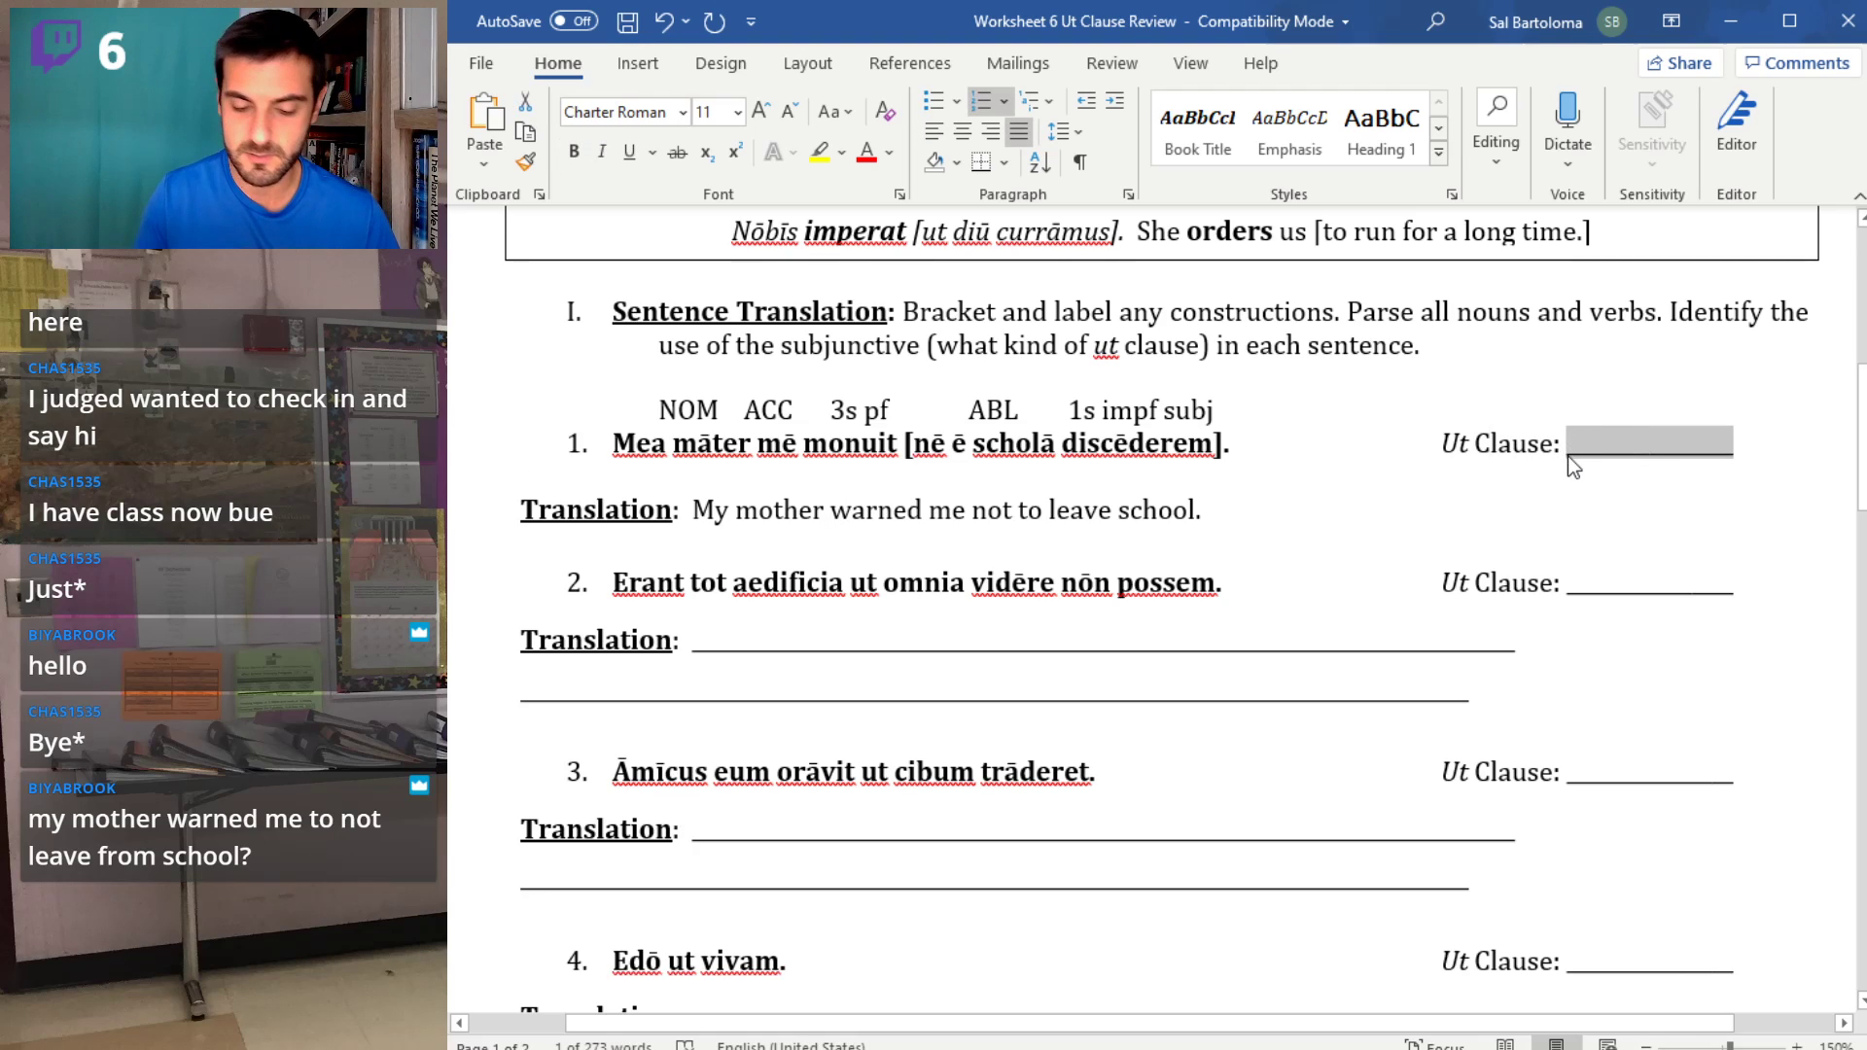
text(Ind. Command)
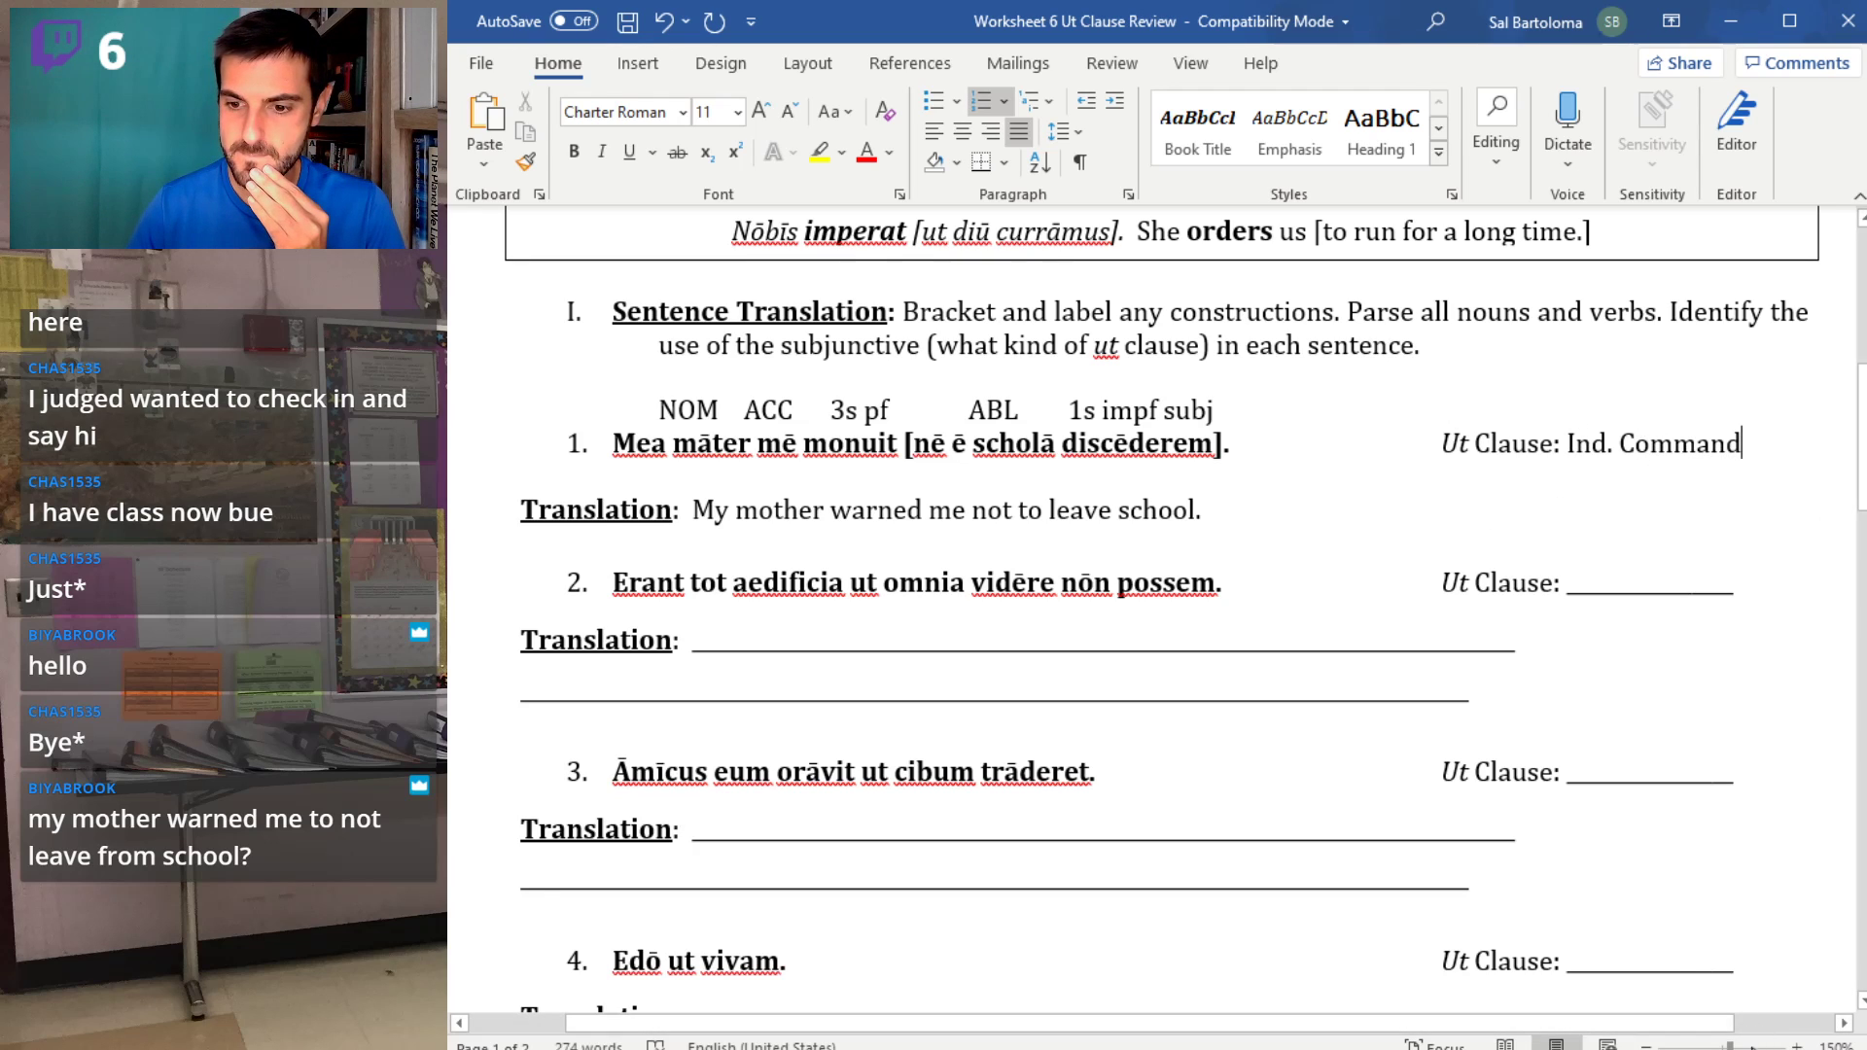
click(1797, 1047)
click(1797, 1046)
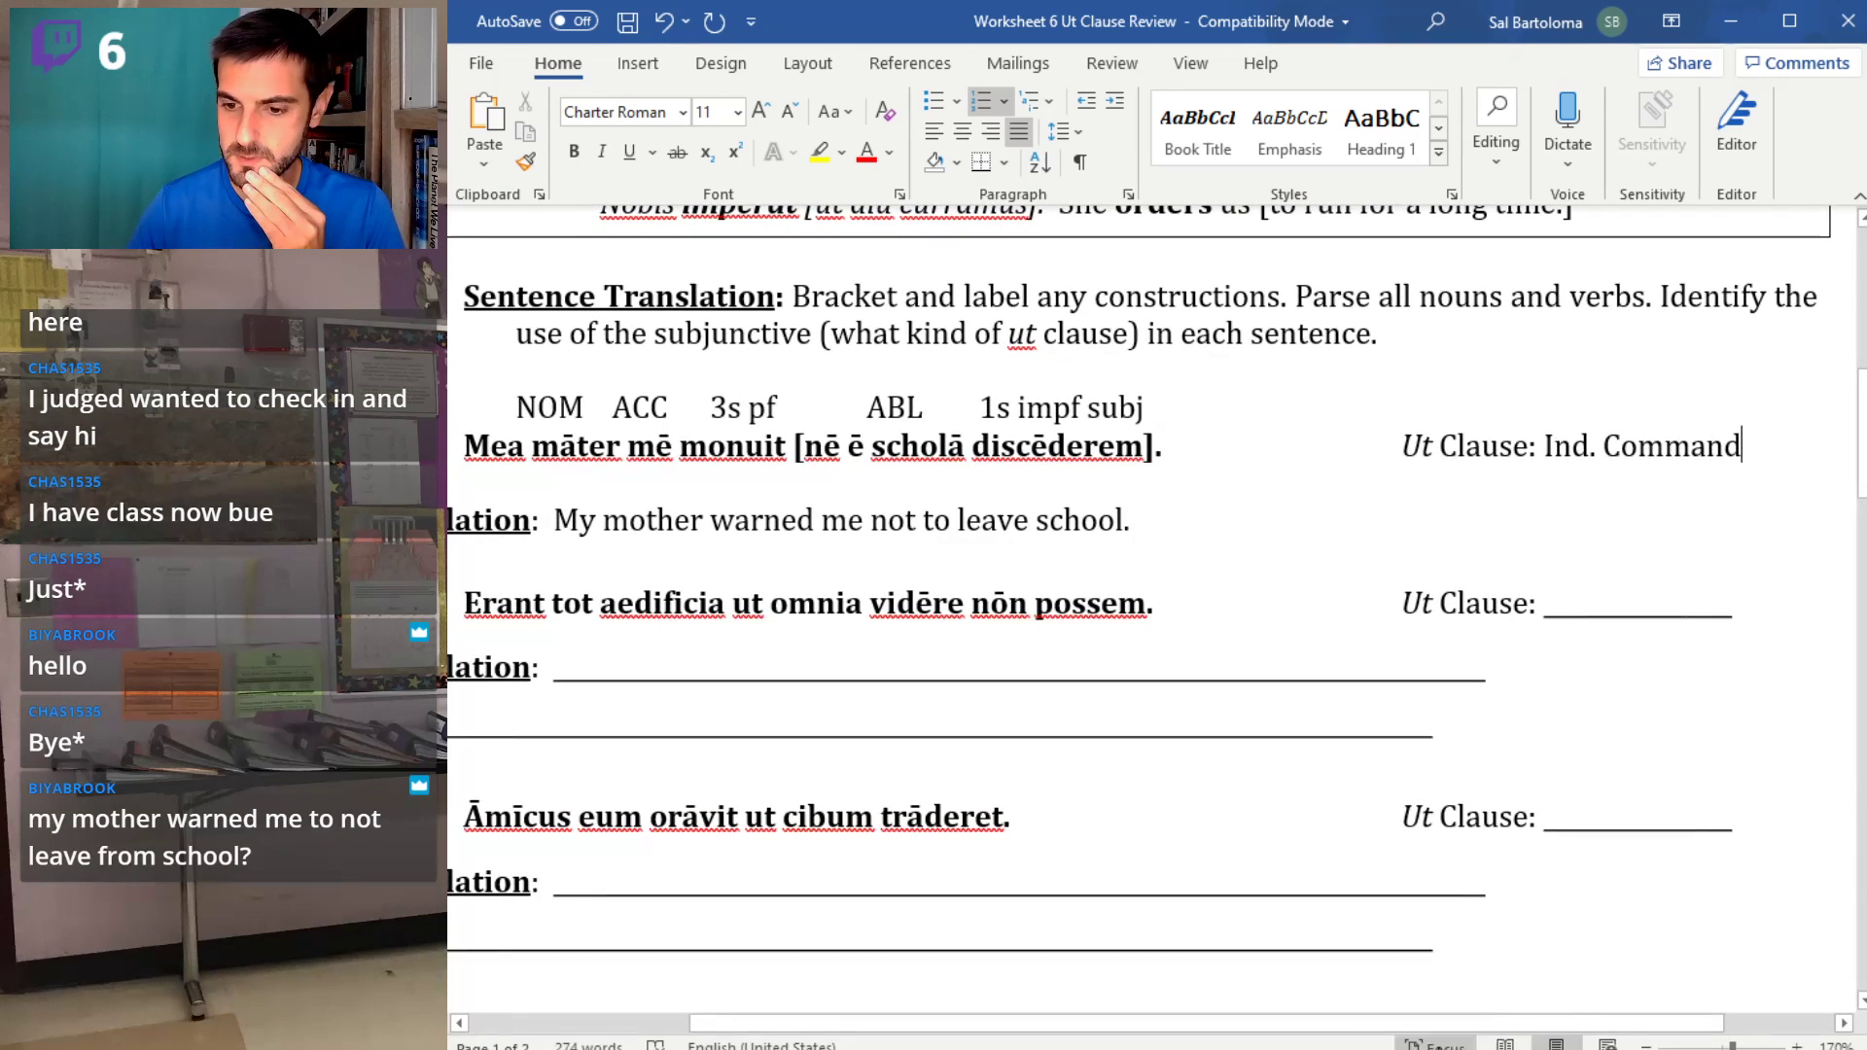
drag(1362, 1027, 1288, 1028)
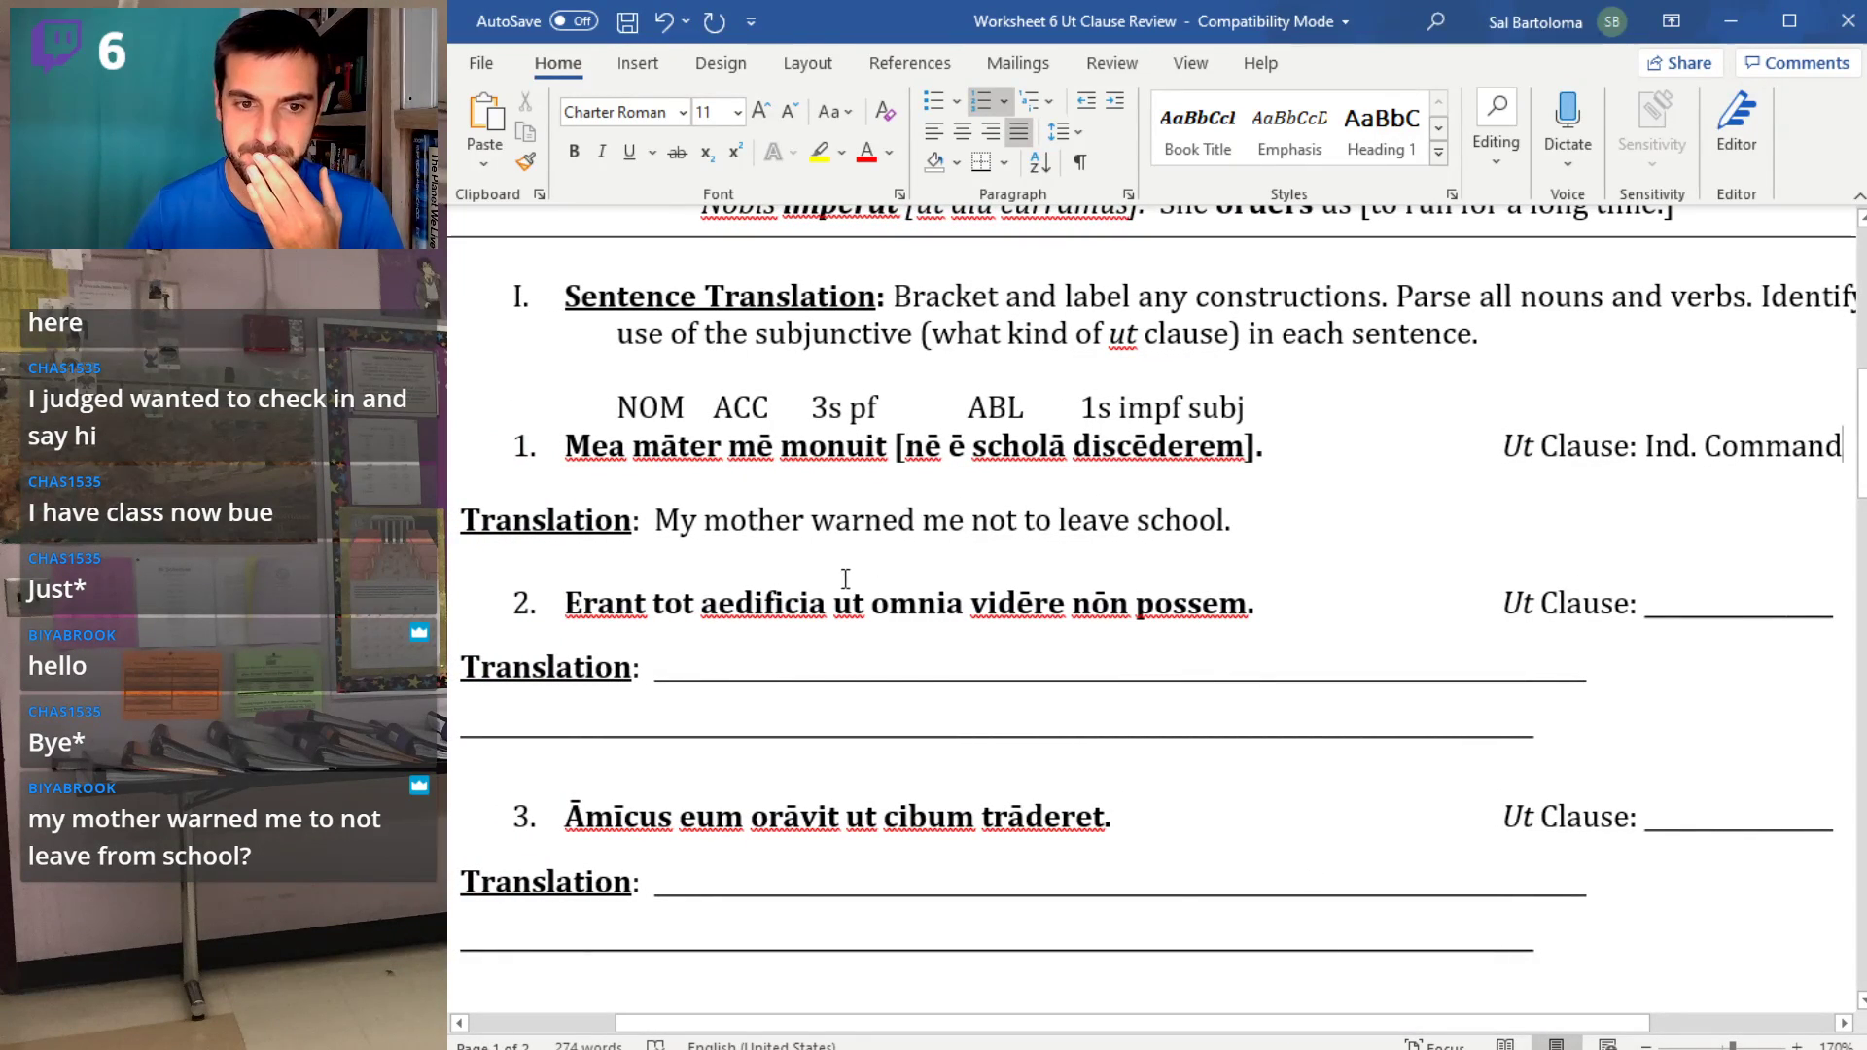
scroll(741, 457, down, 3)
click(742, 424)
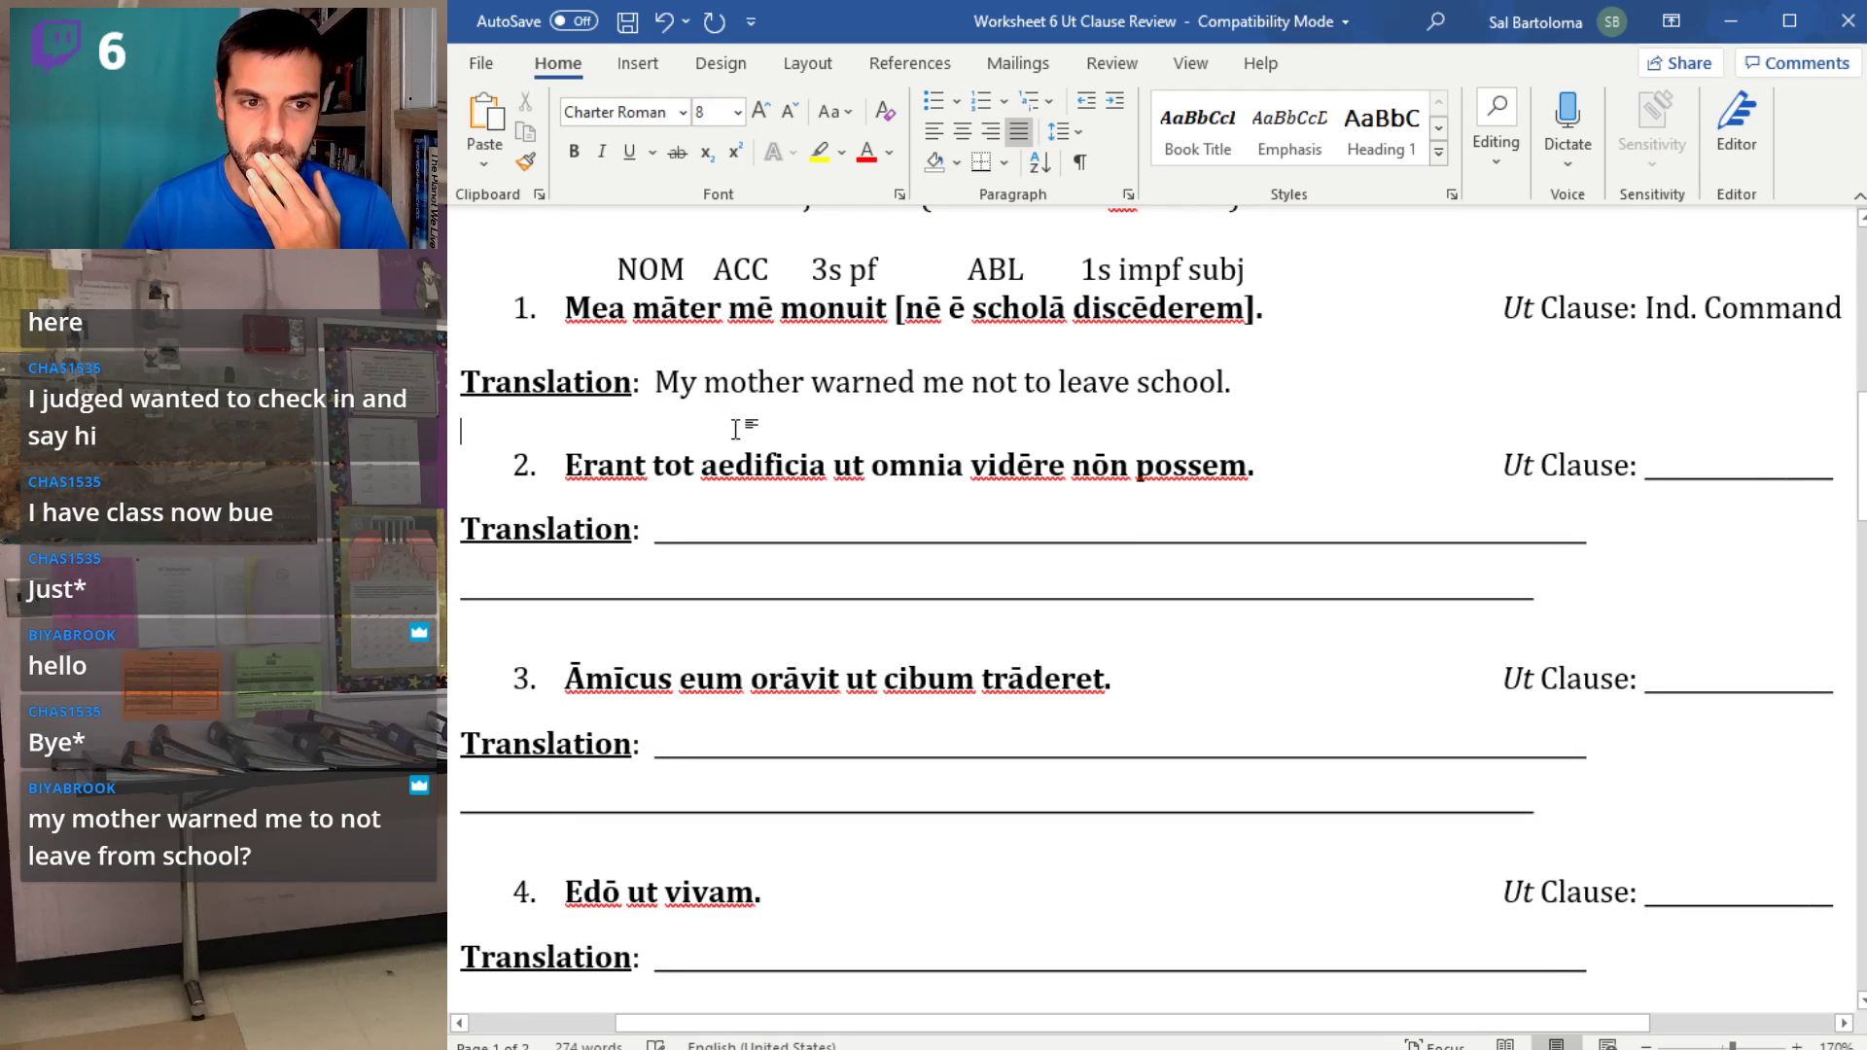
- Add a label line above sentence 2 with 3pl, ADJ and NOM over aedificia
key(Return)
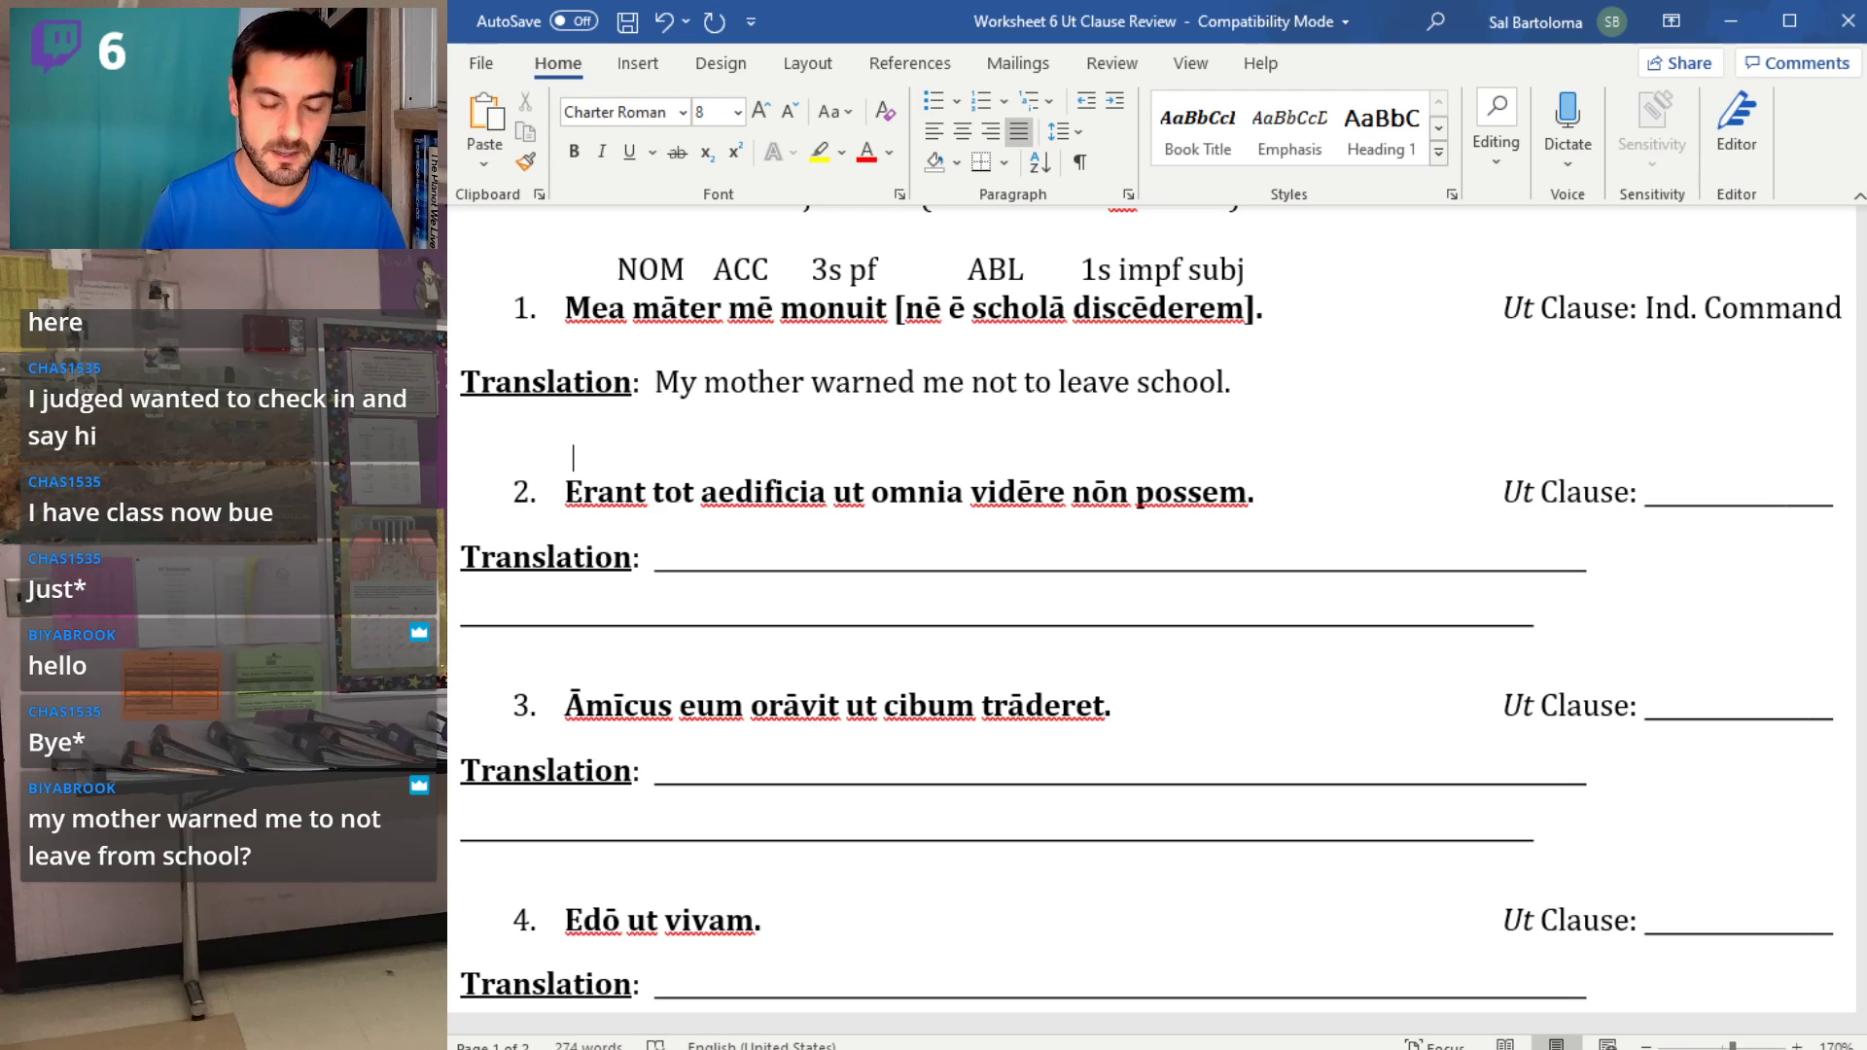
text(3pl)
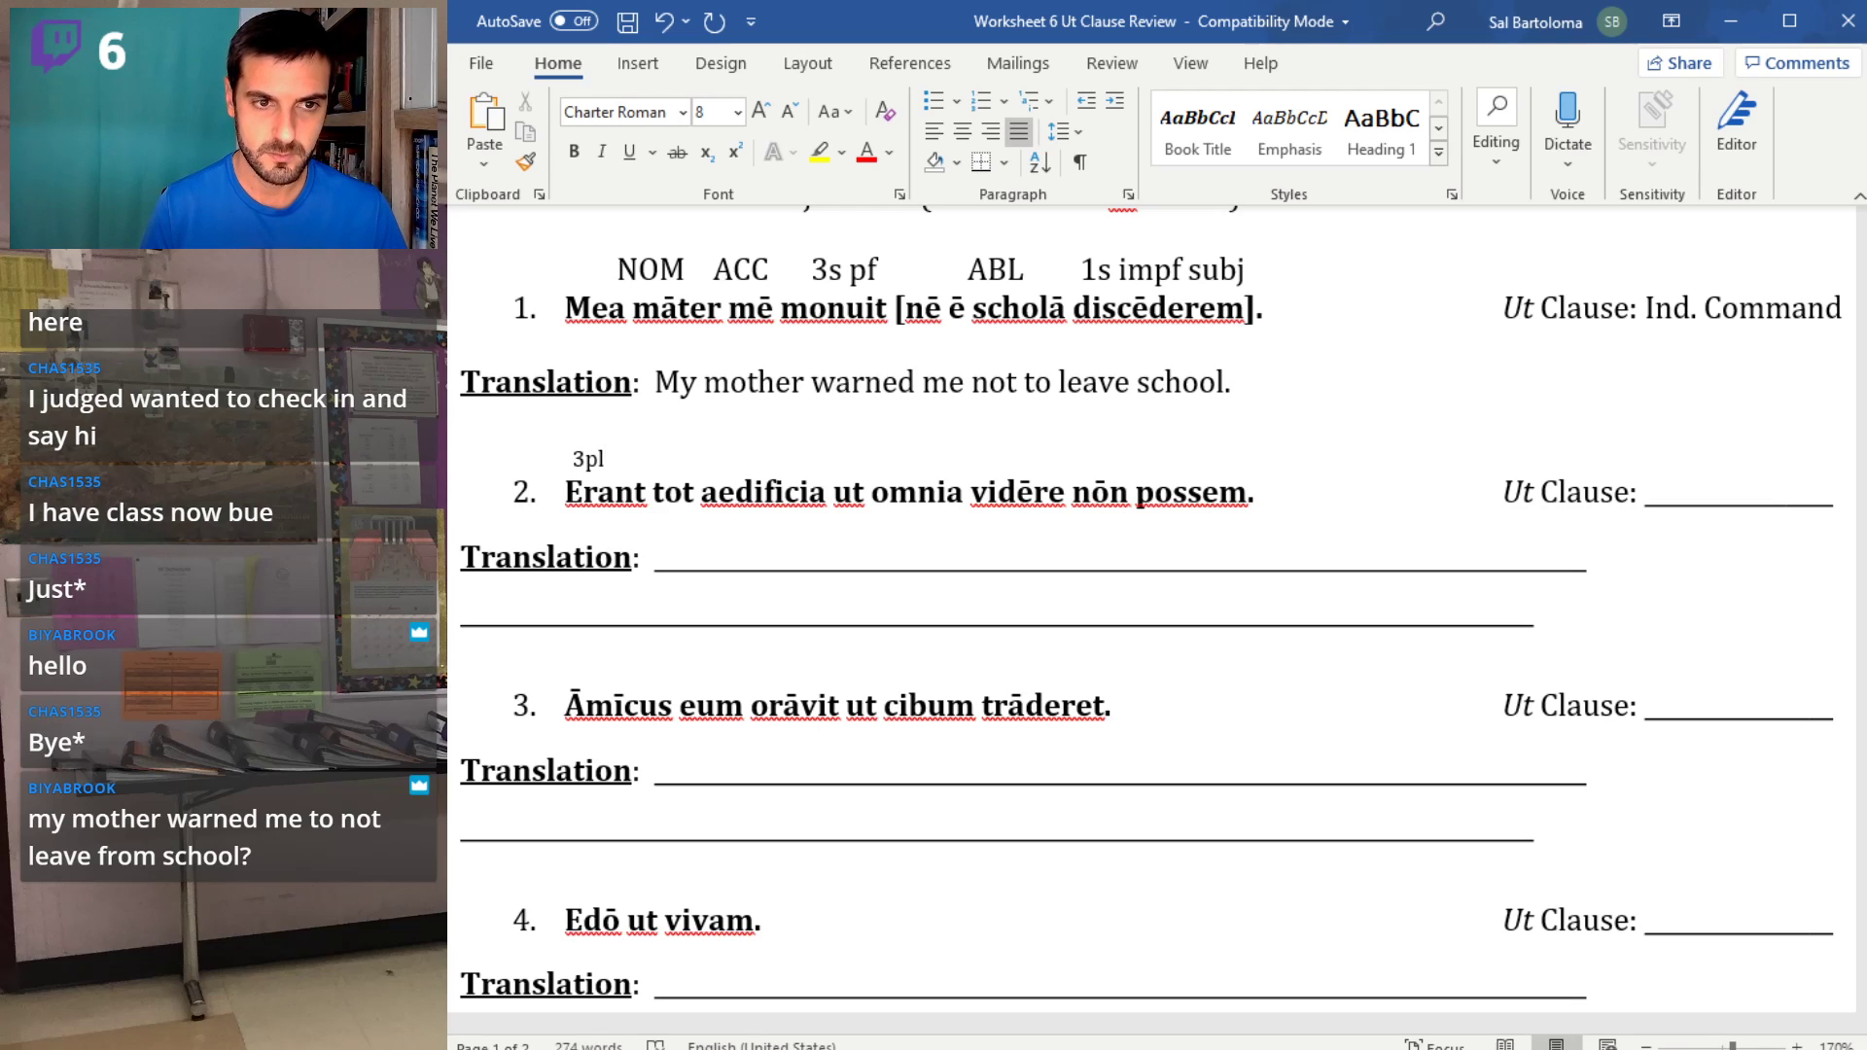
click(576, 458)
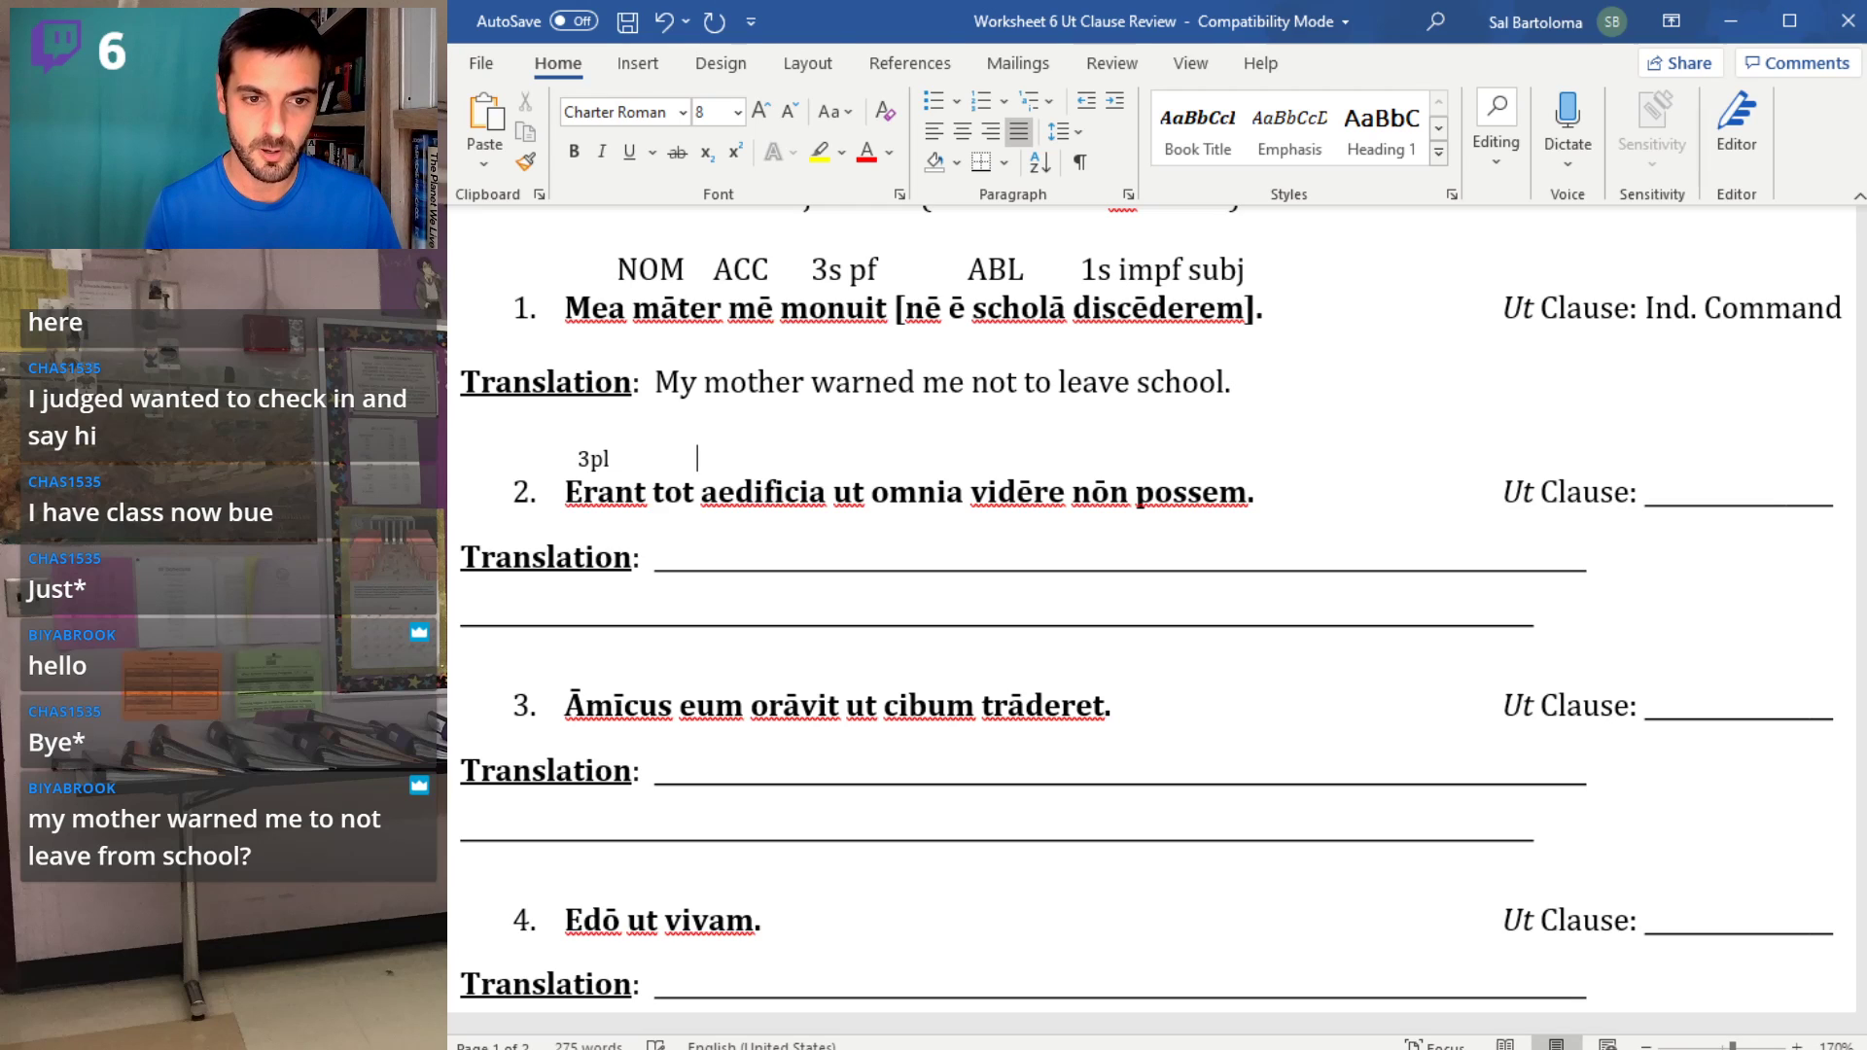
text(NOM)
click(738, 429)
key(Left)
click(702, 458)
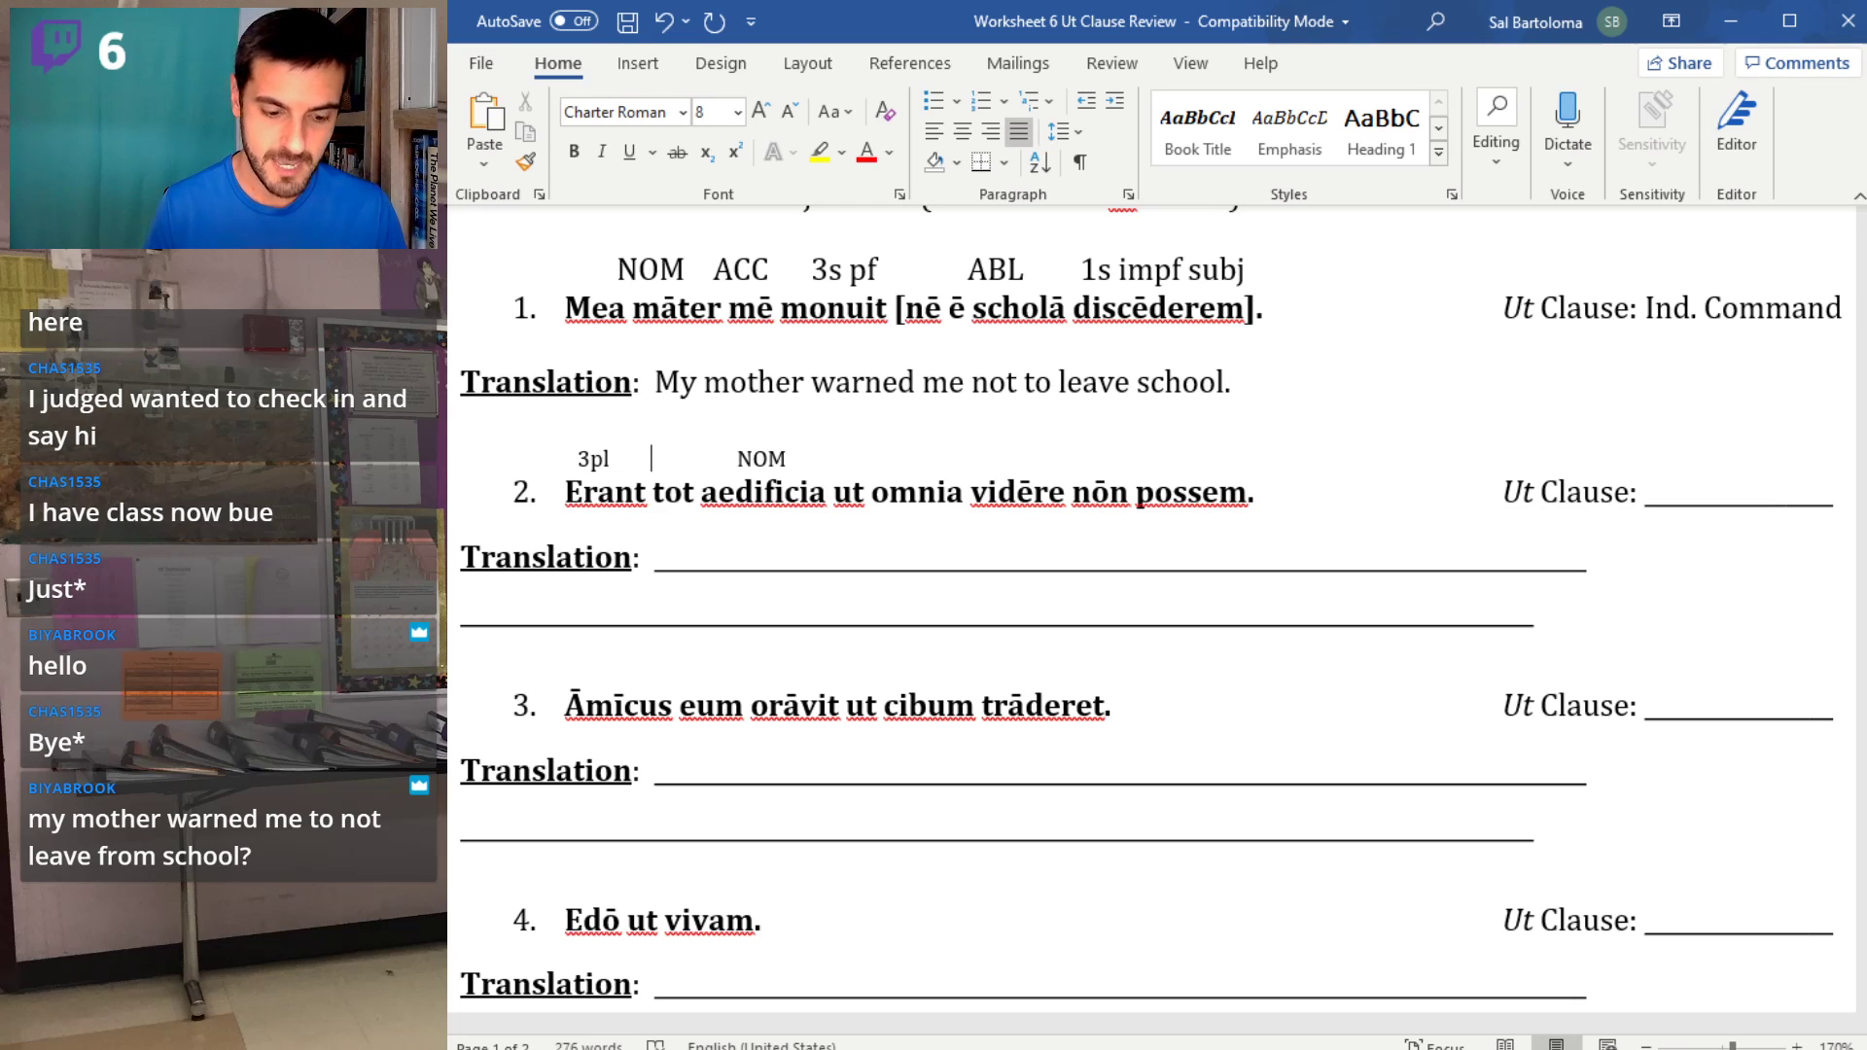
text(ADJ)
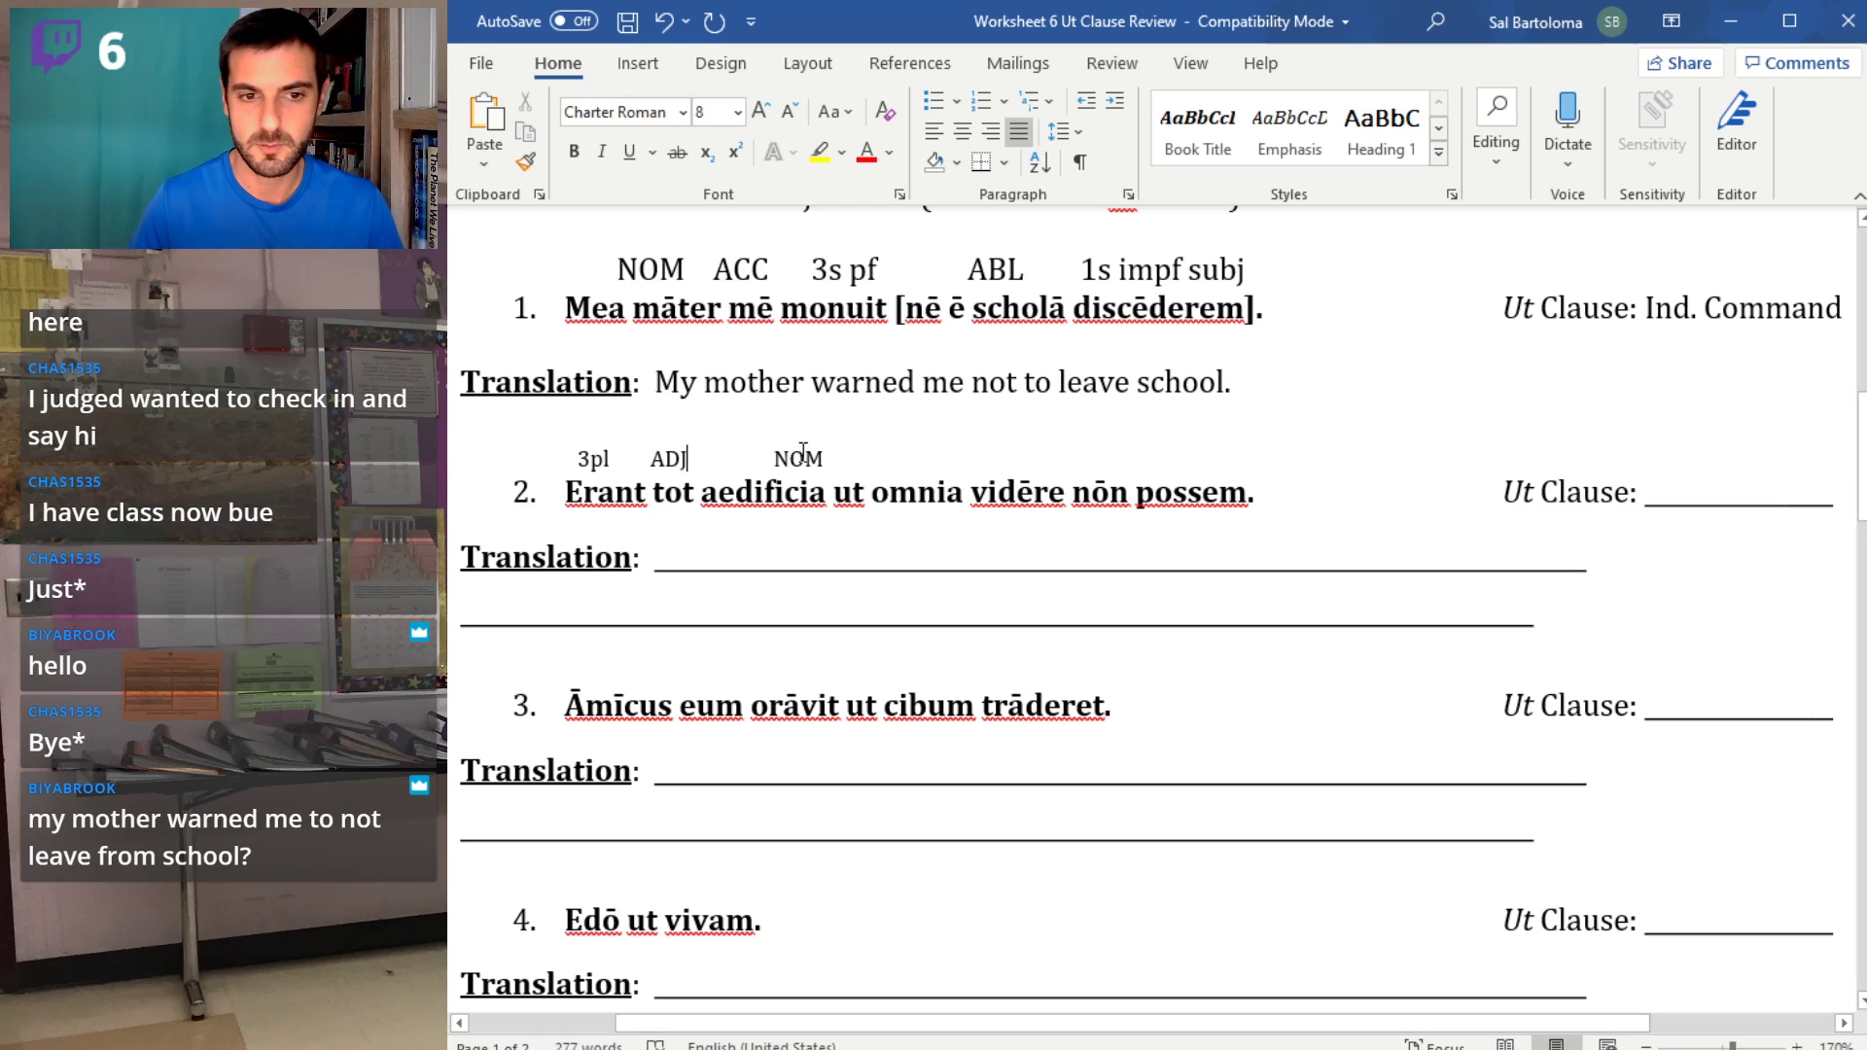
key(BackSpace)
key(BackSpace)
key(BackSpace)
key(BackSpace)
key(BackSpace)
key(BackSpace)
key(BackSpace)
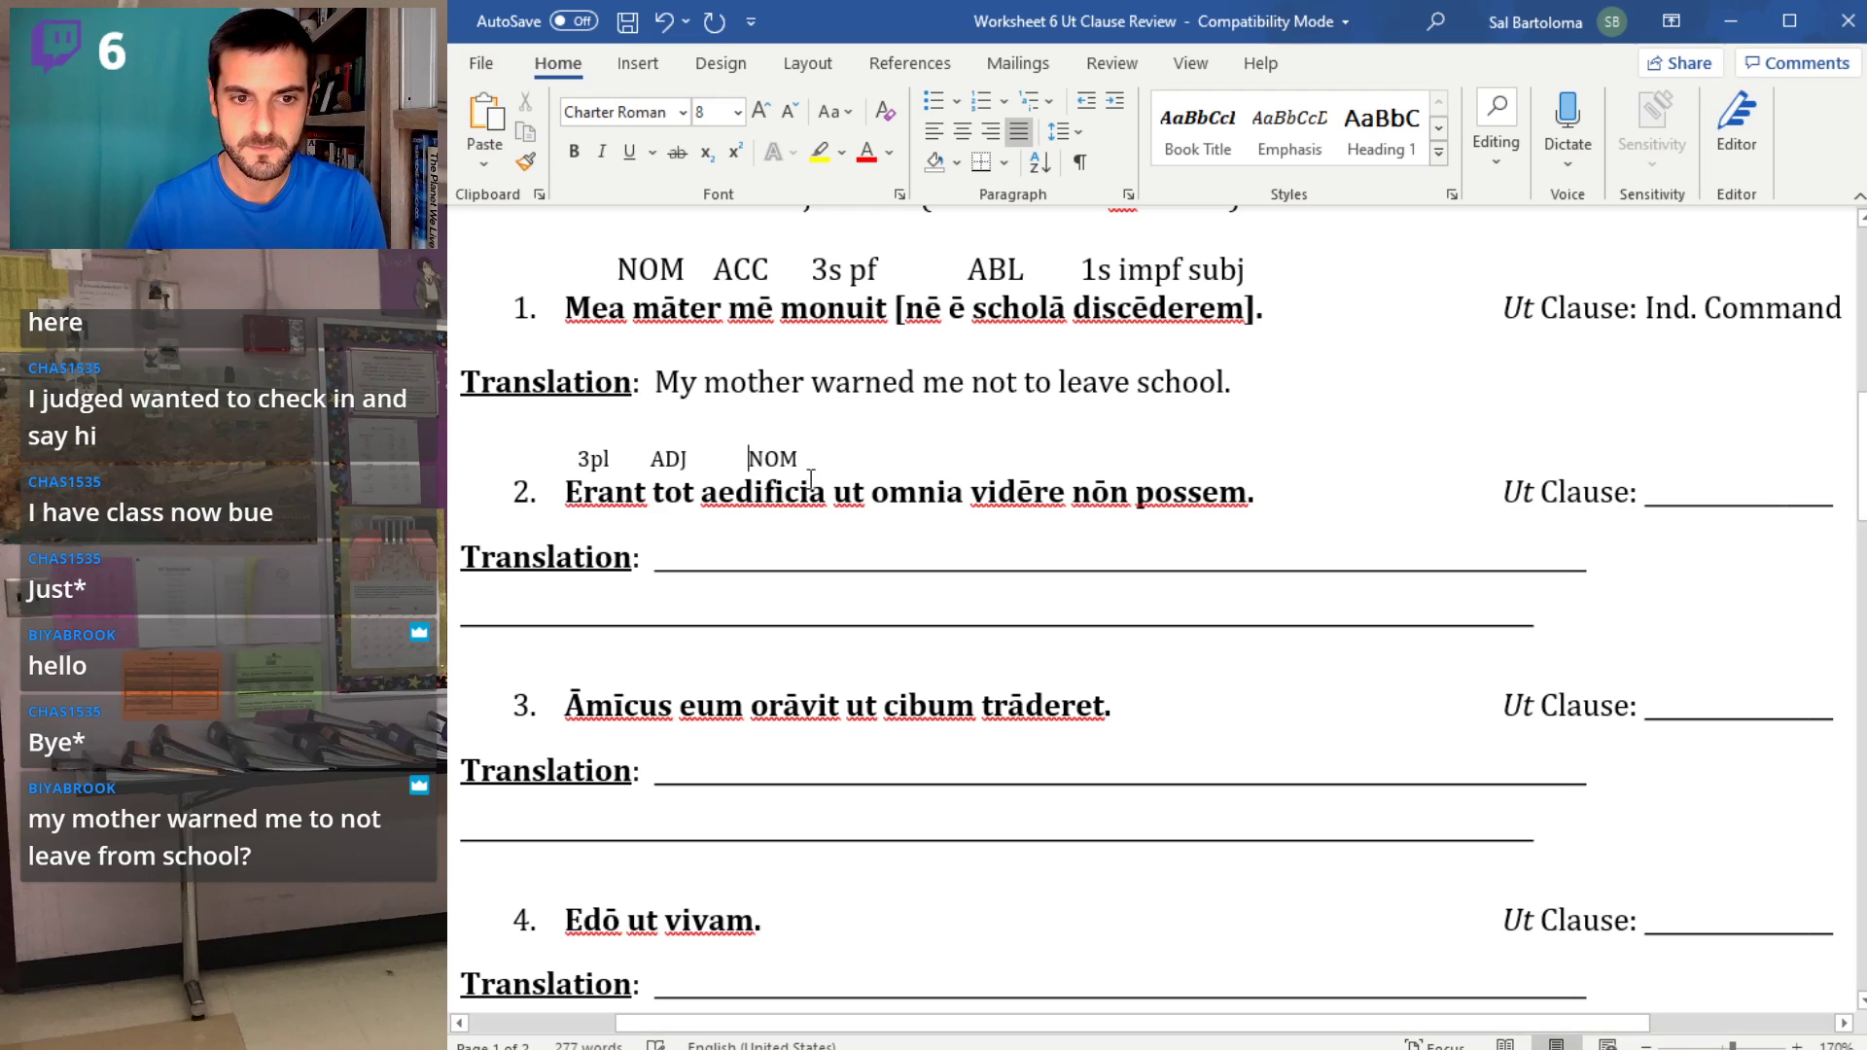
click(812, 453)
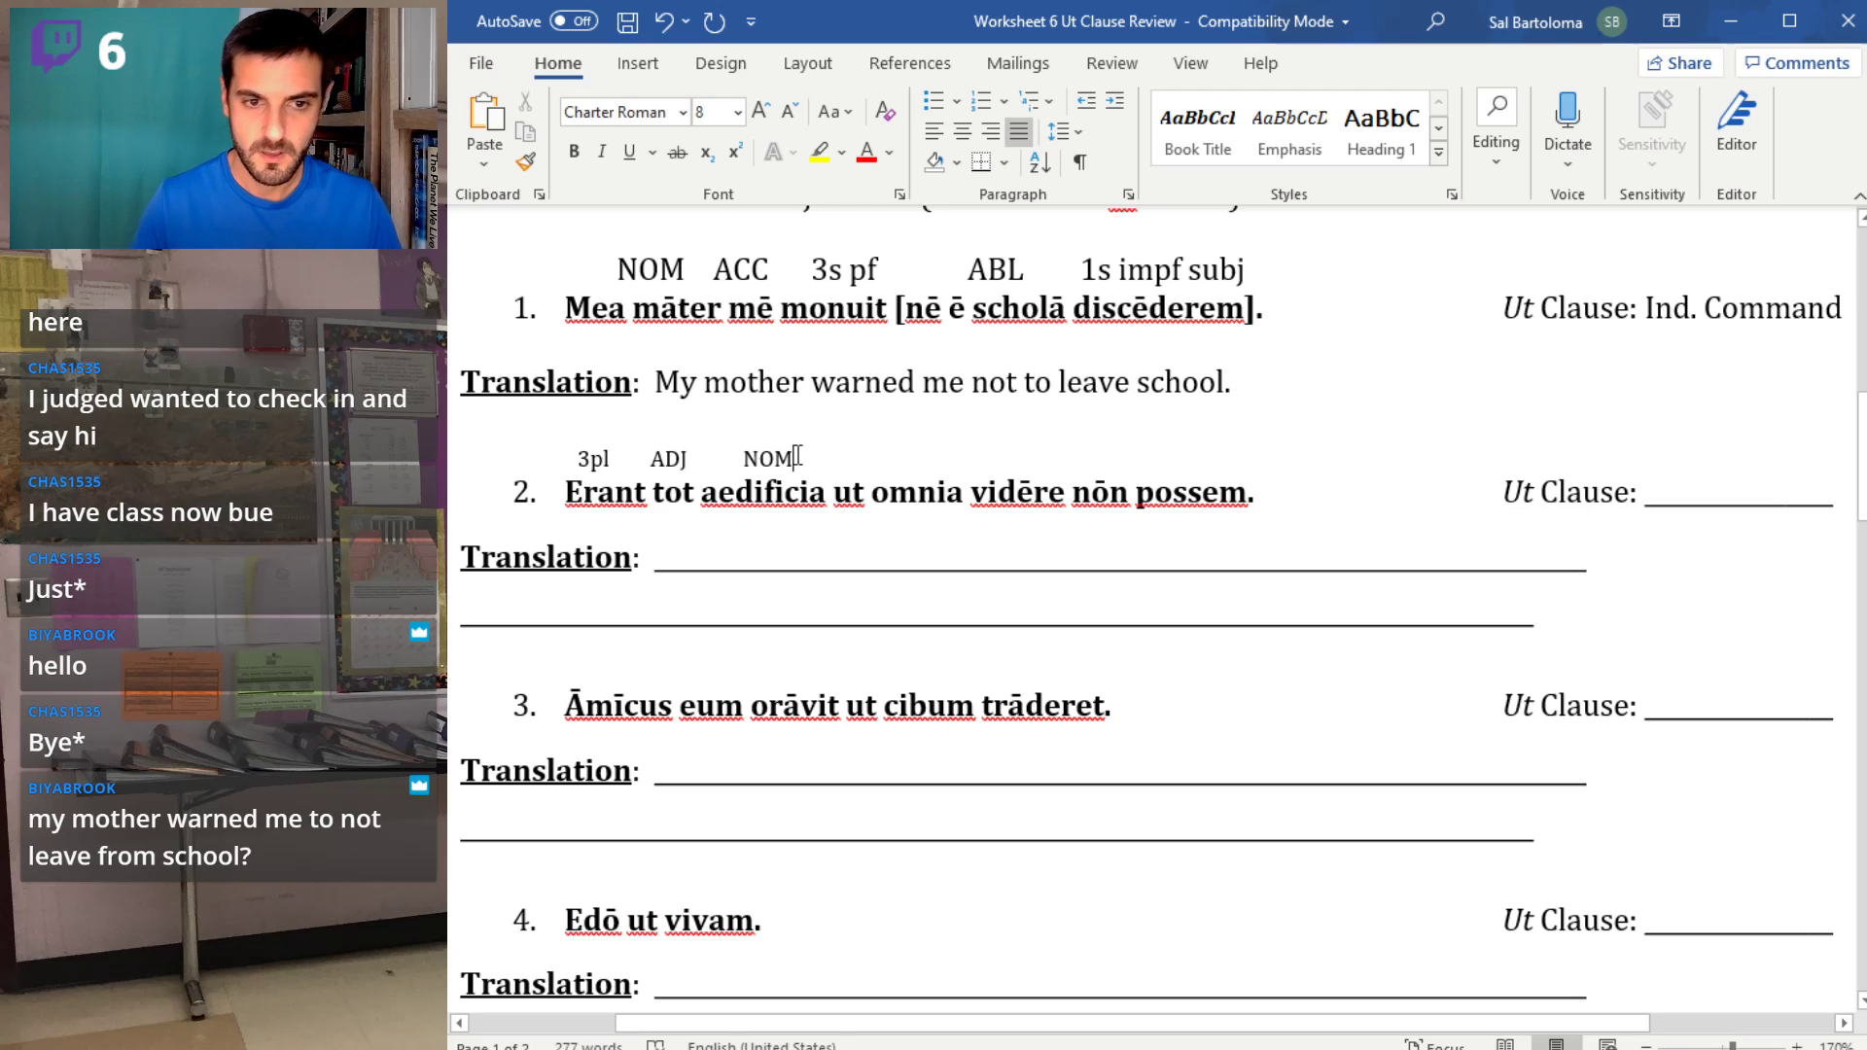
- Bracket sentence 2's ut clause from ut through possem
click(835, 492)
text([)
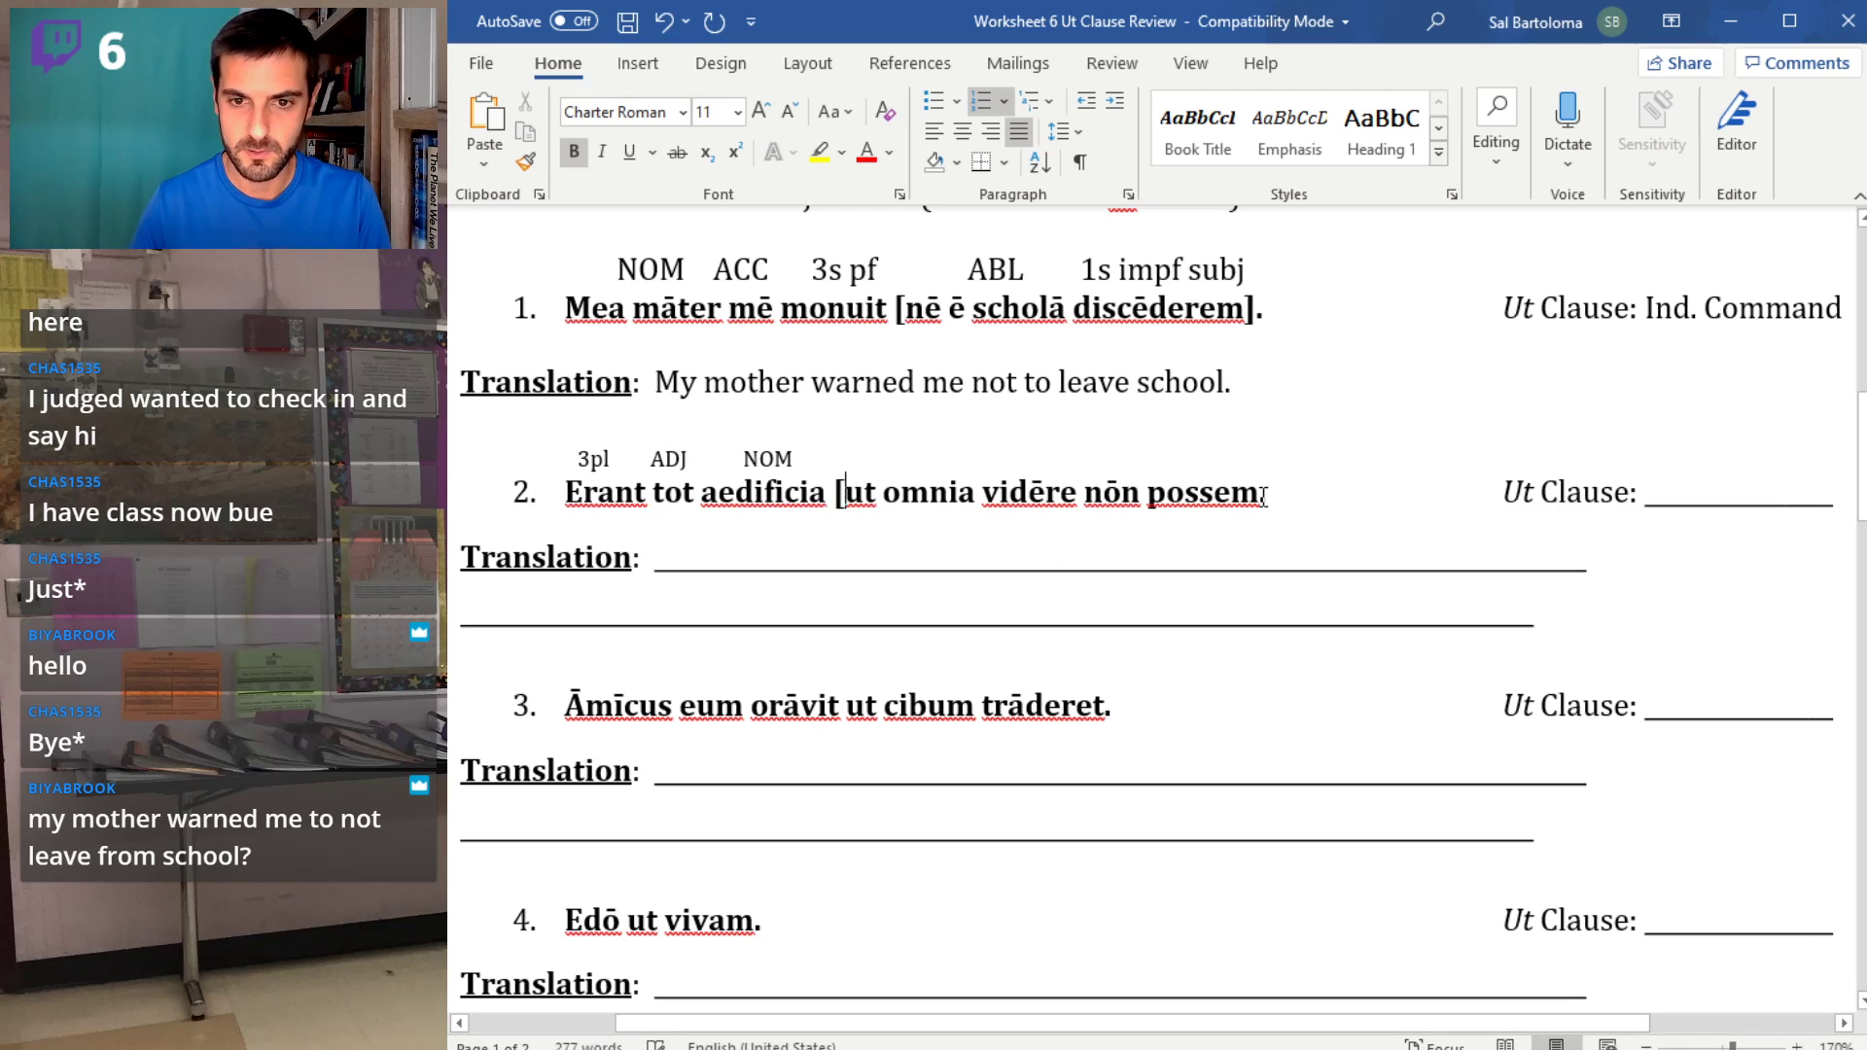
click(1263, 494)
text(].)
drag(1536, 611, 770, 562)
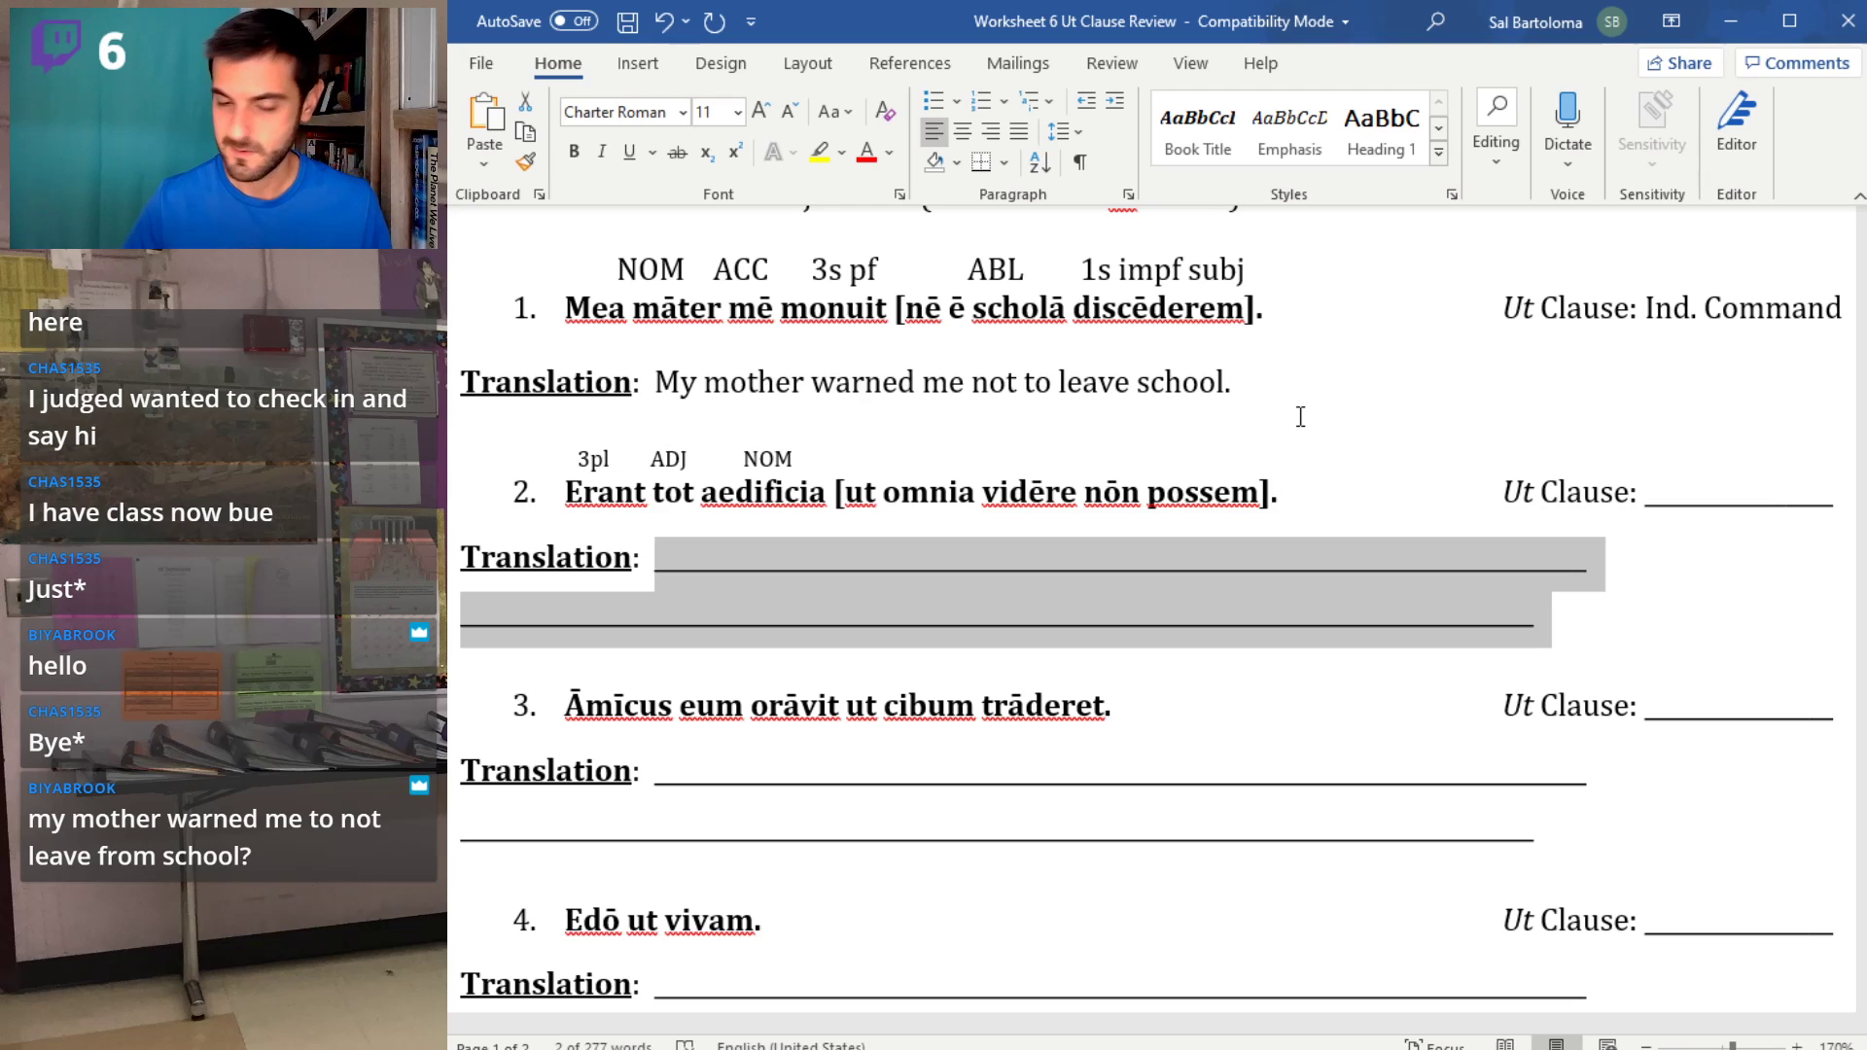
- Begin sentence 2's translation 'There were so many buildings' and enter Result as its ut clause type
text(There)
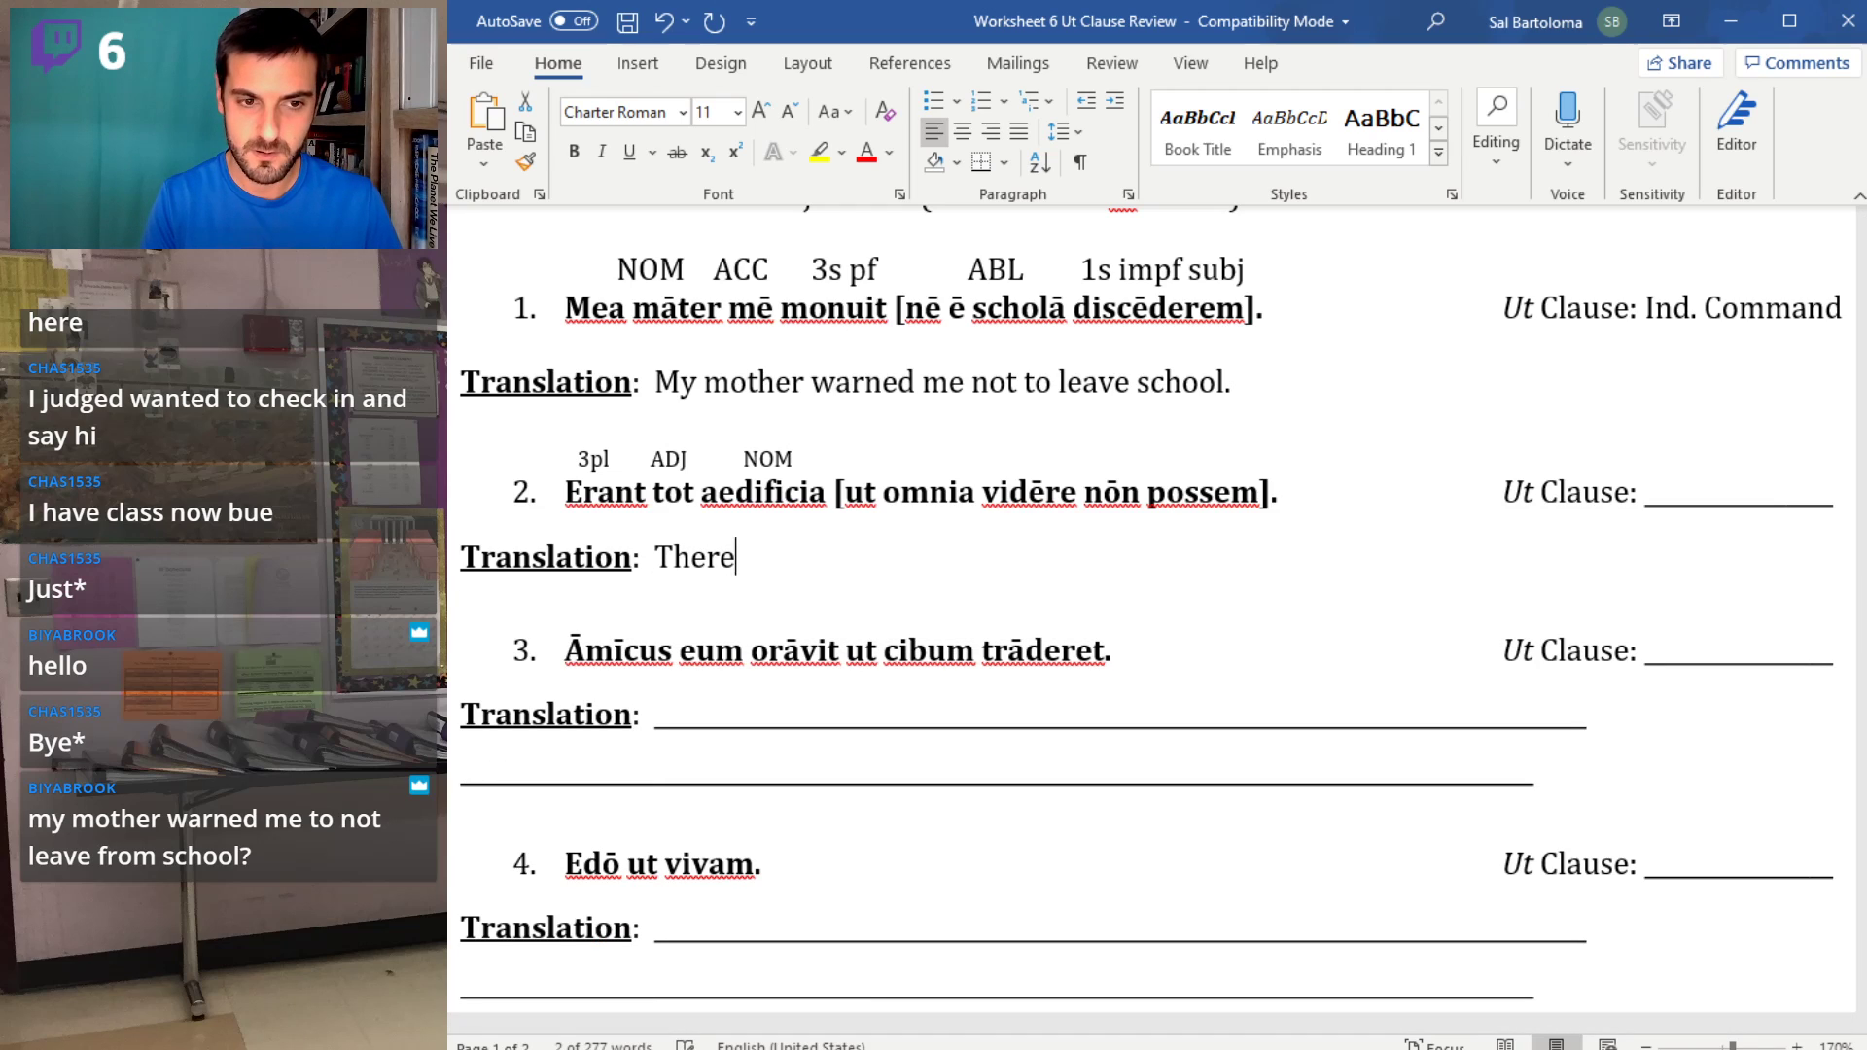
text( were)
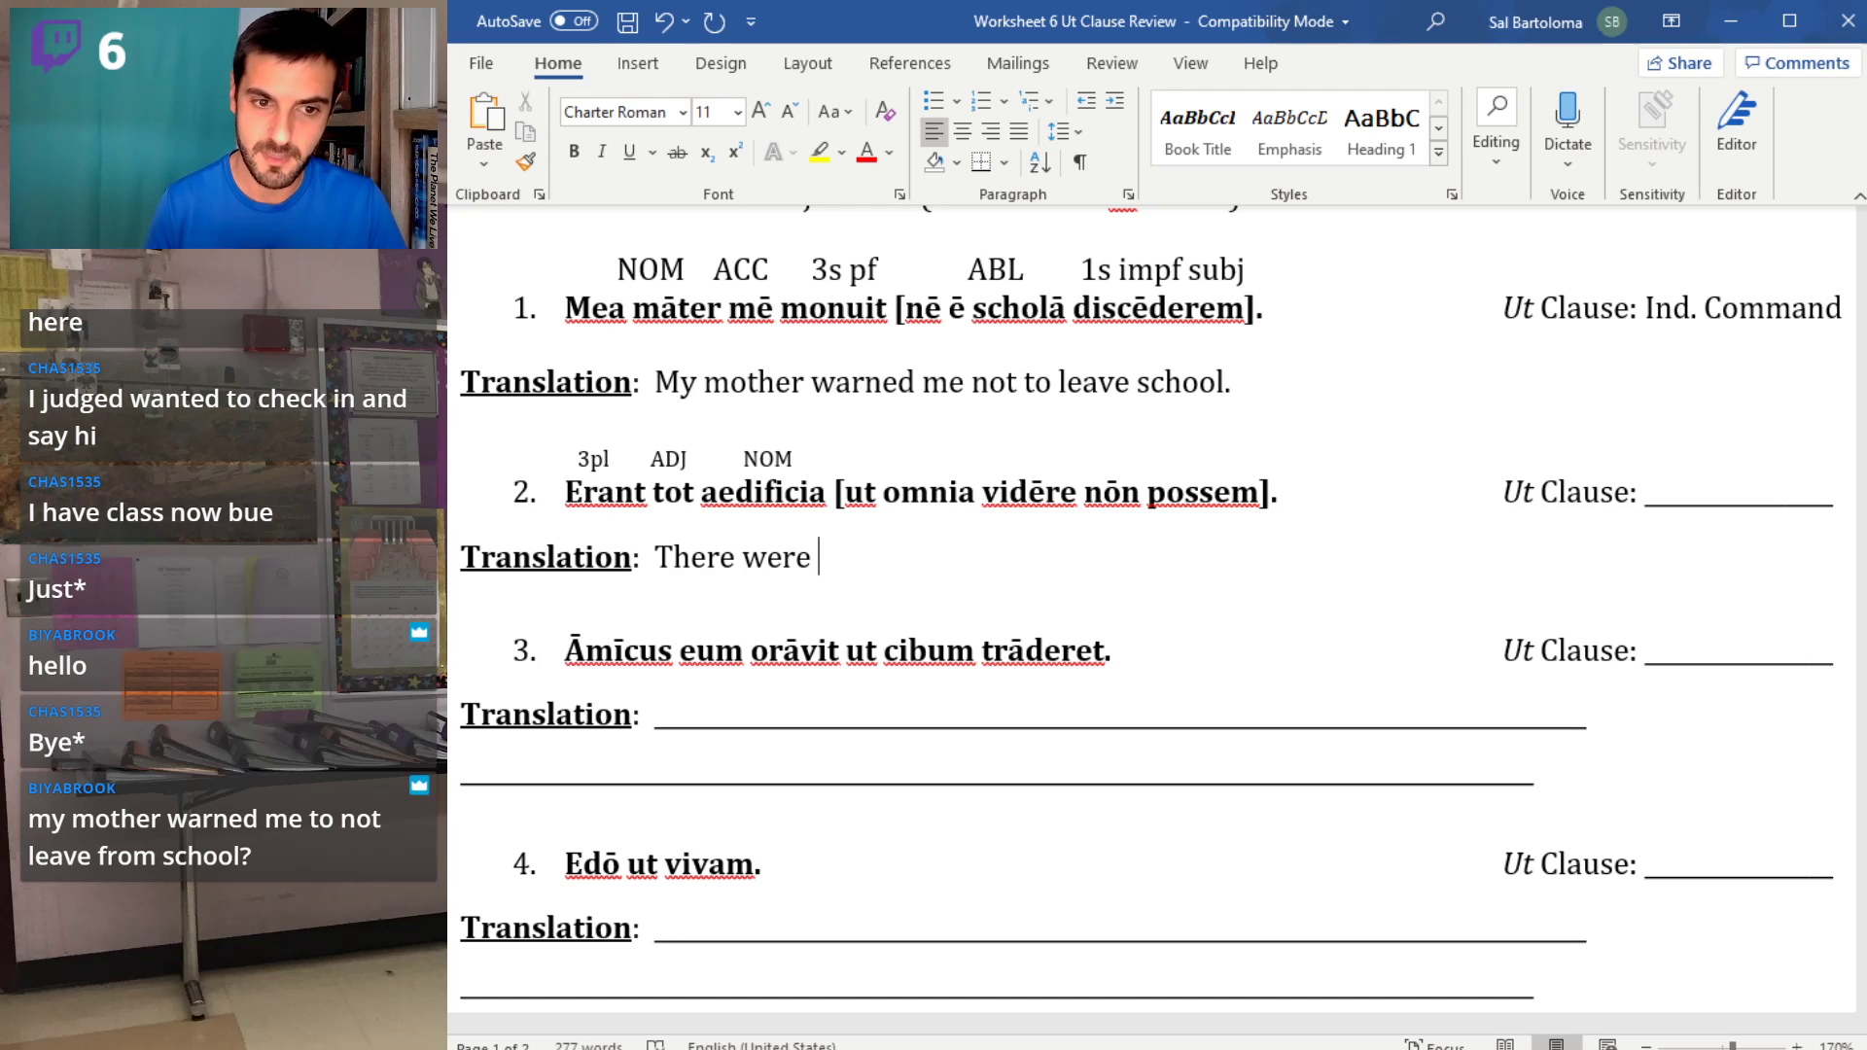
text( so many)
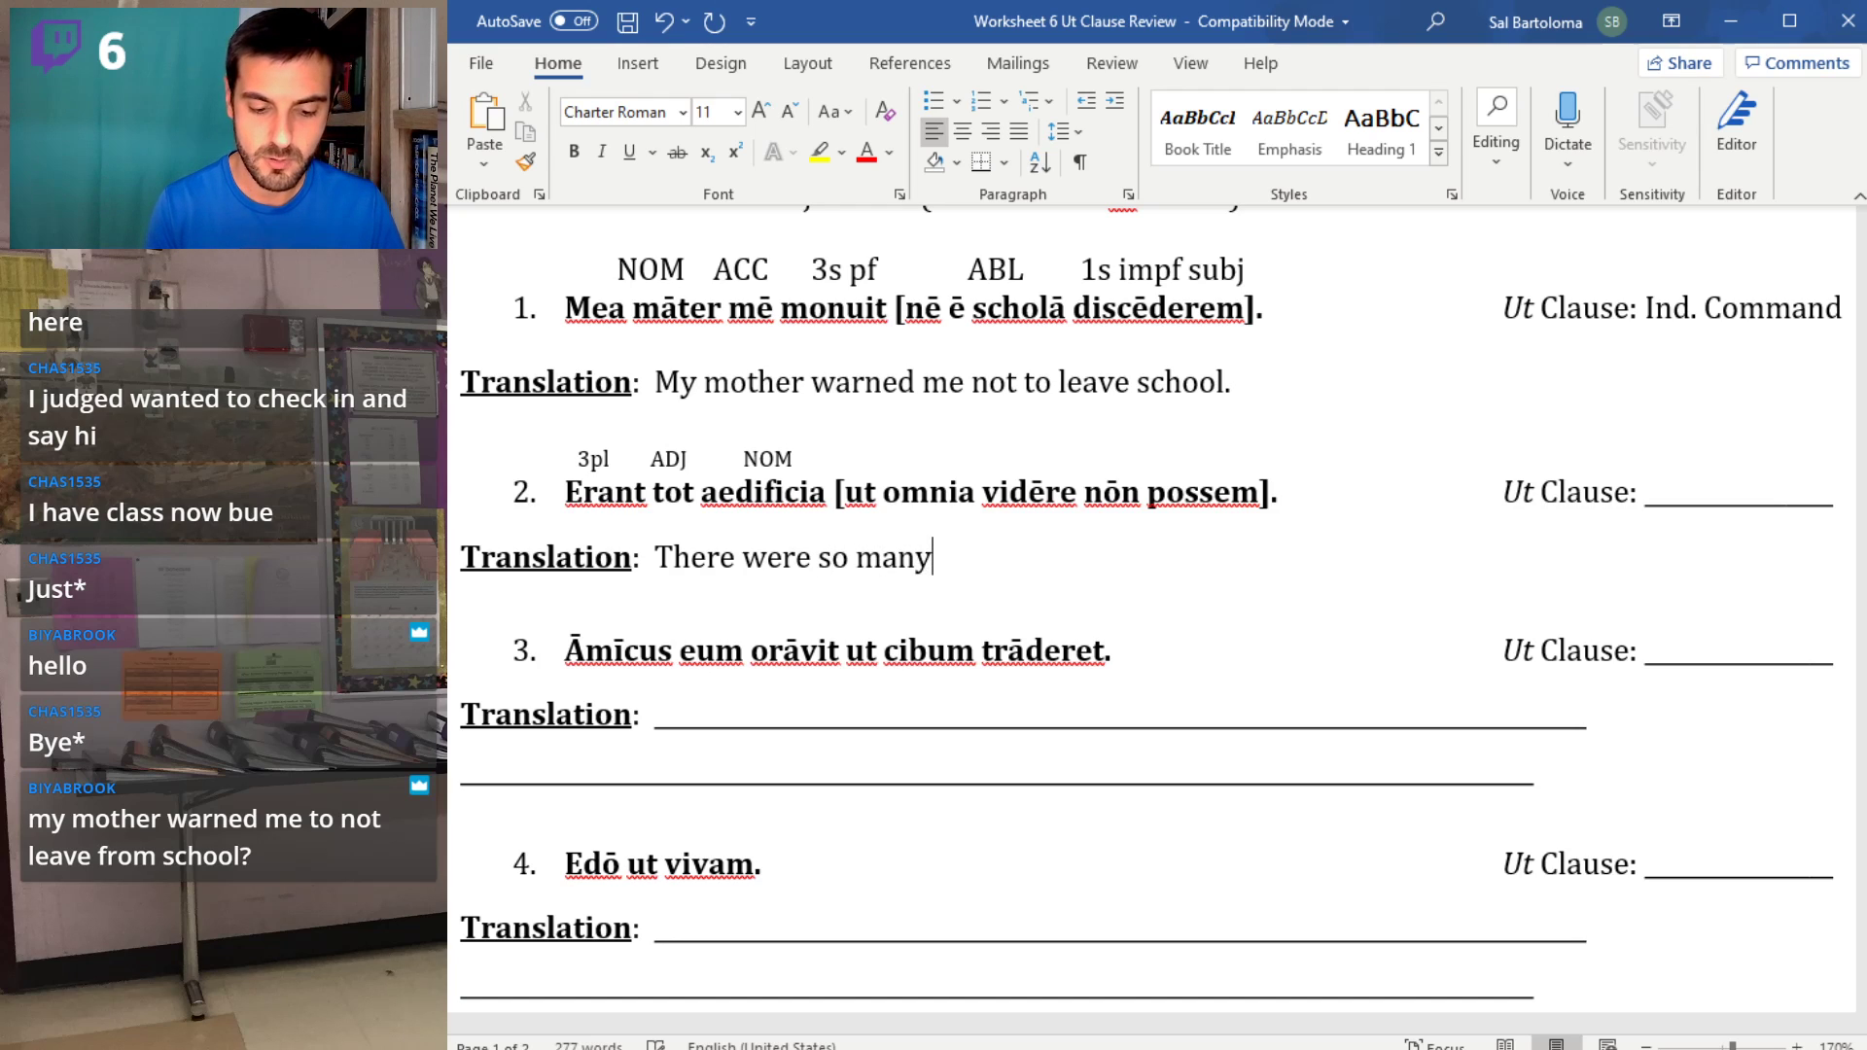
text( buildings)
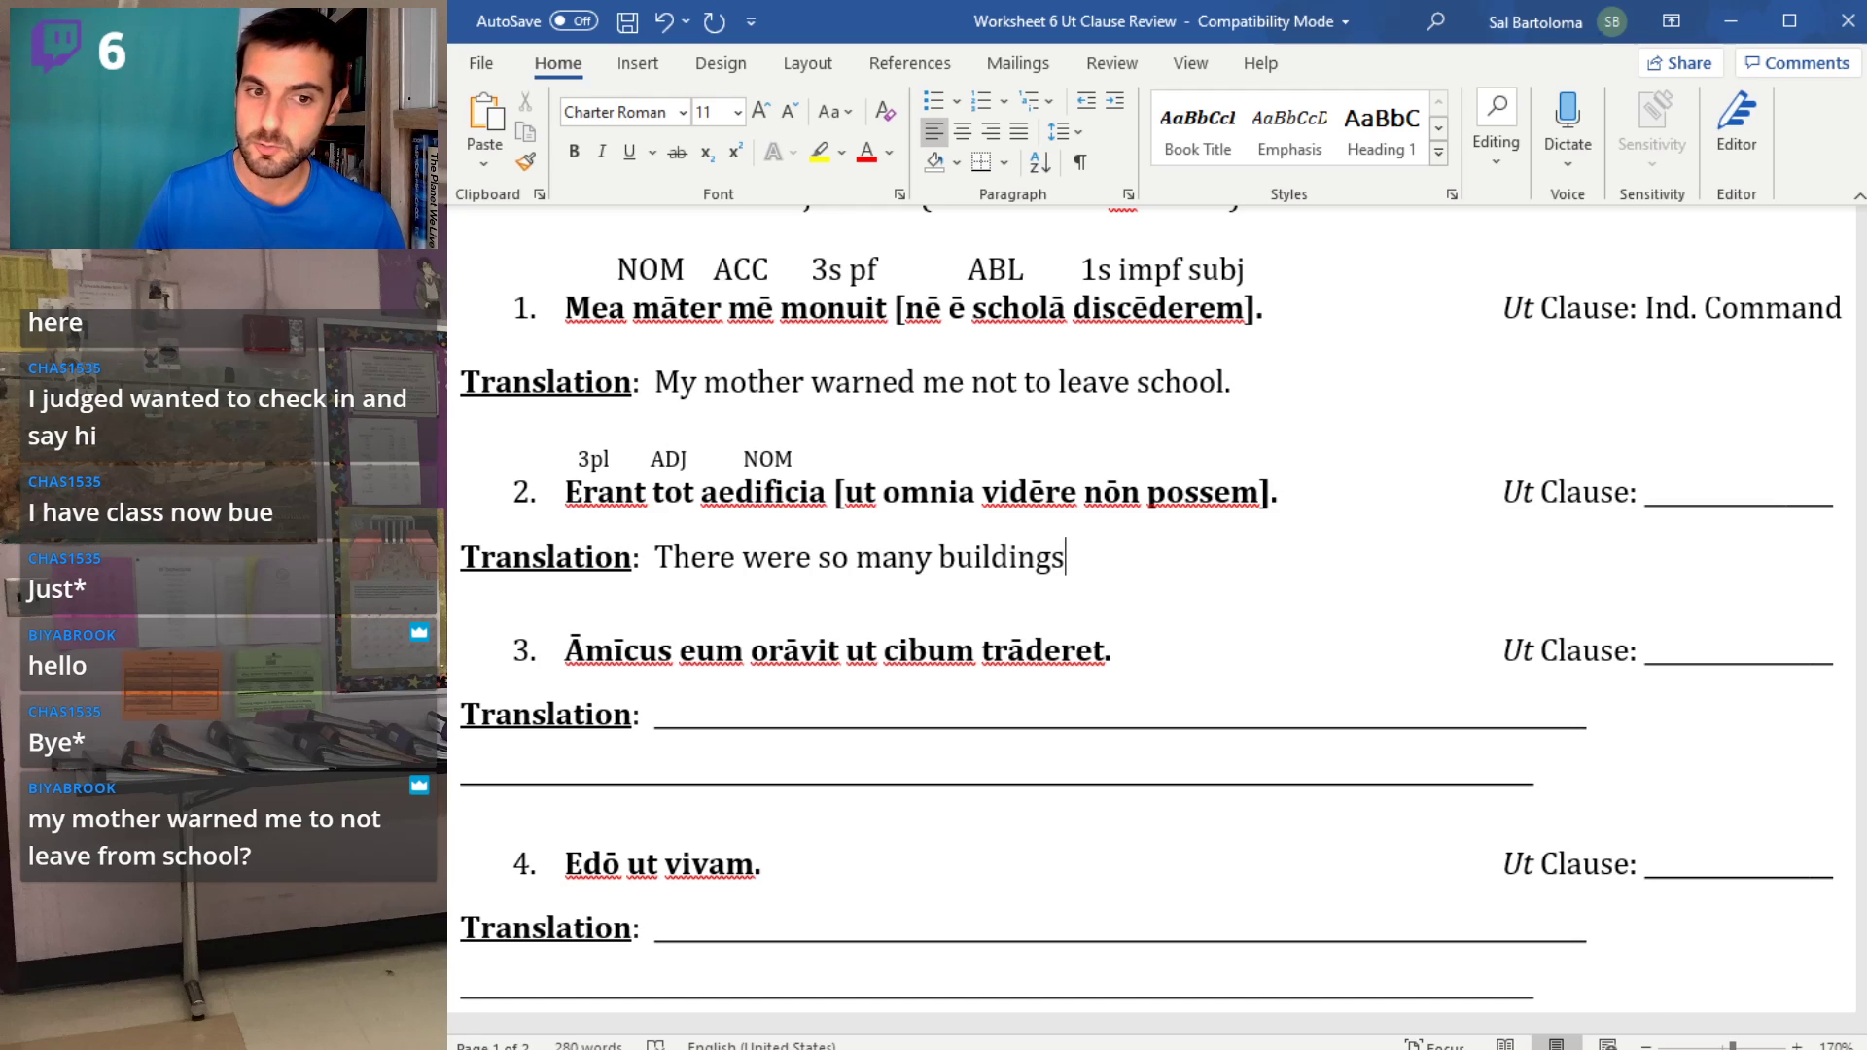
drag(820, 563, 927, 567)
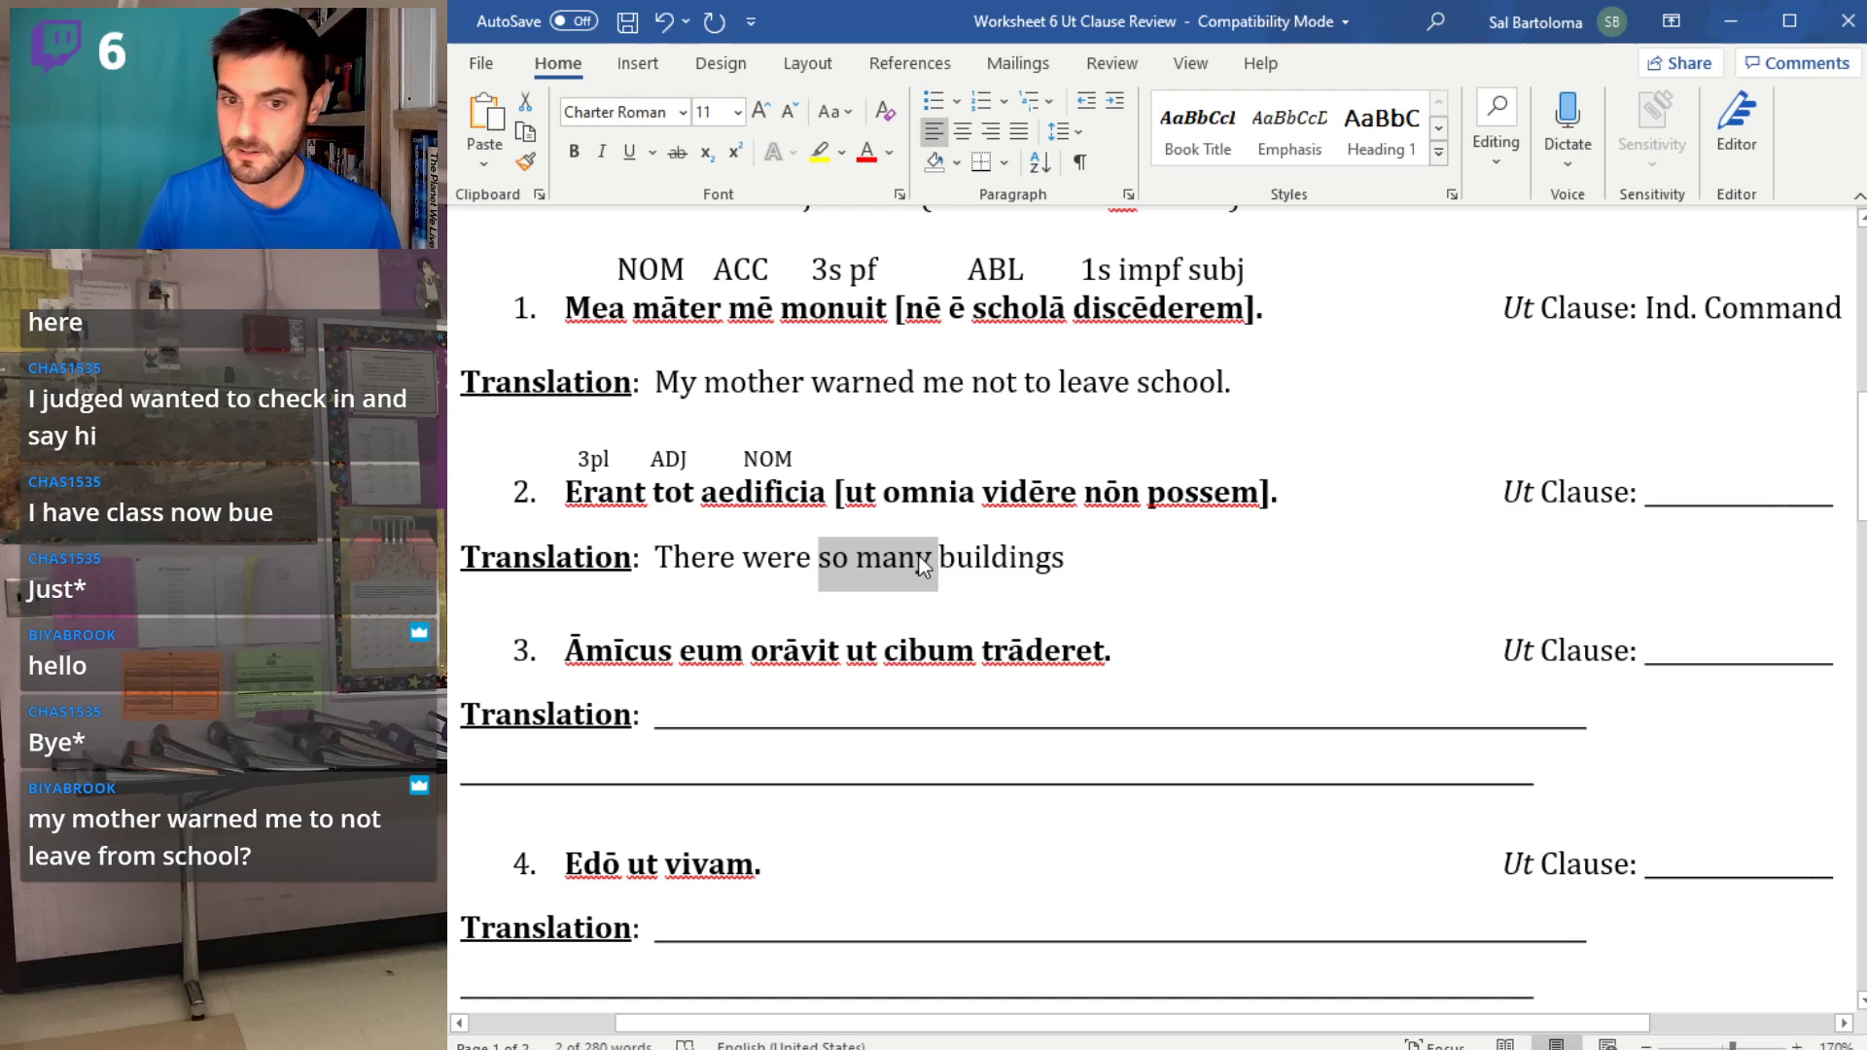
double_click(1719, 505)
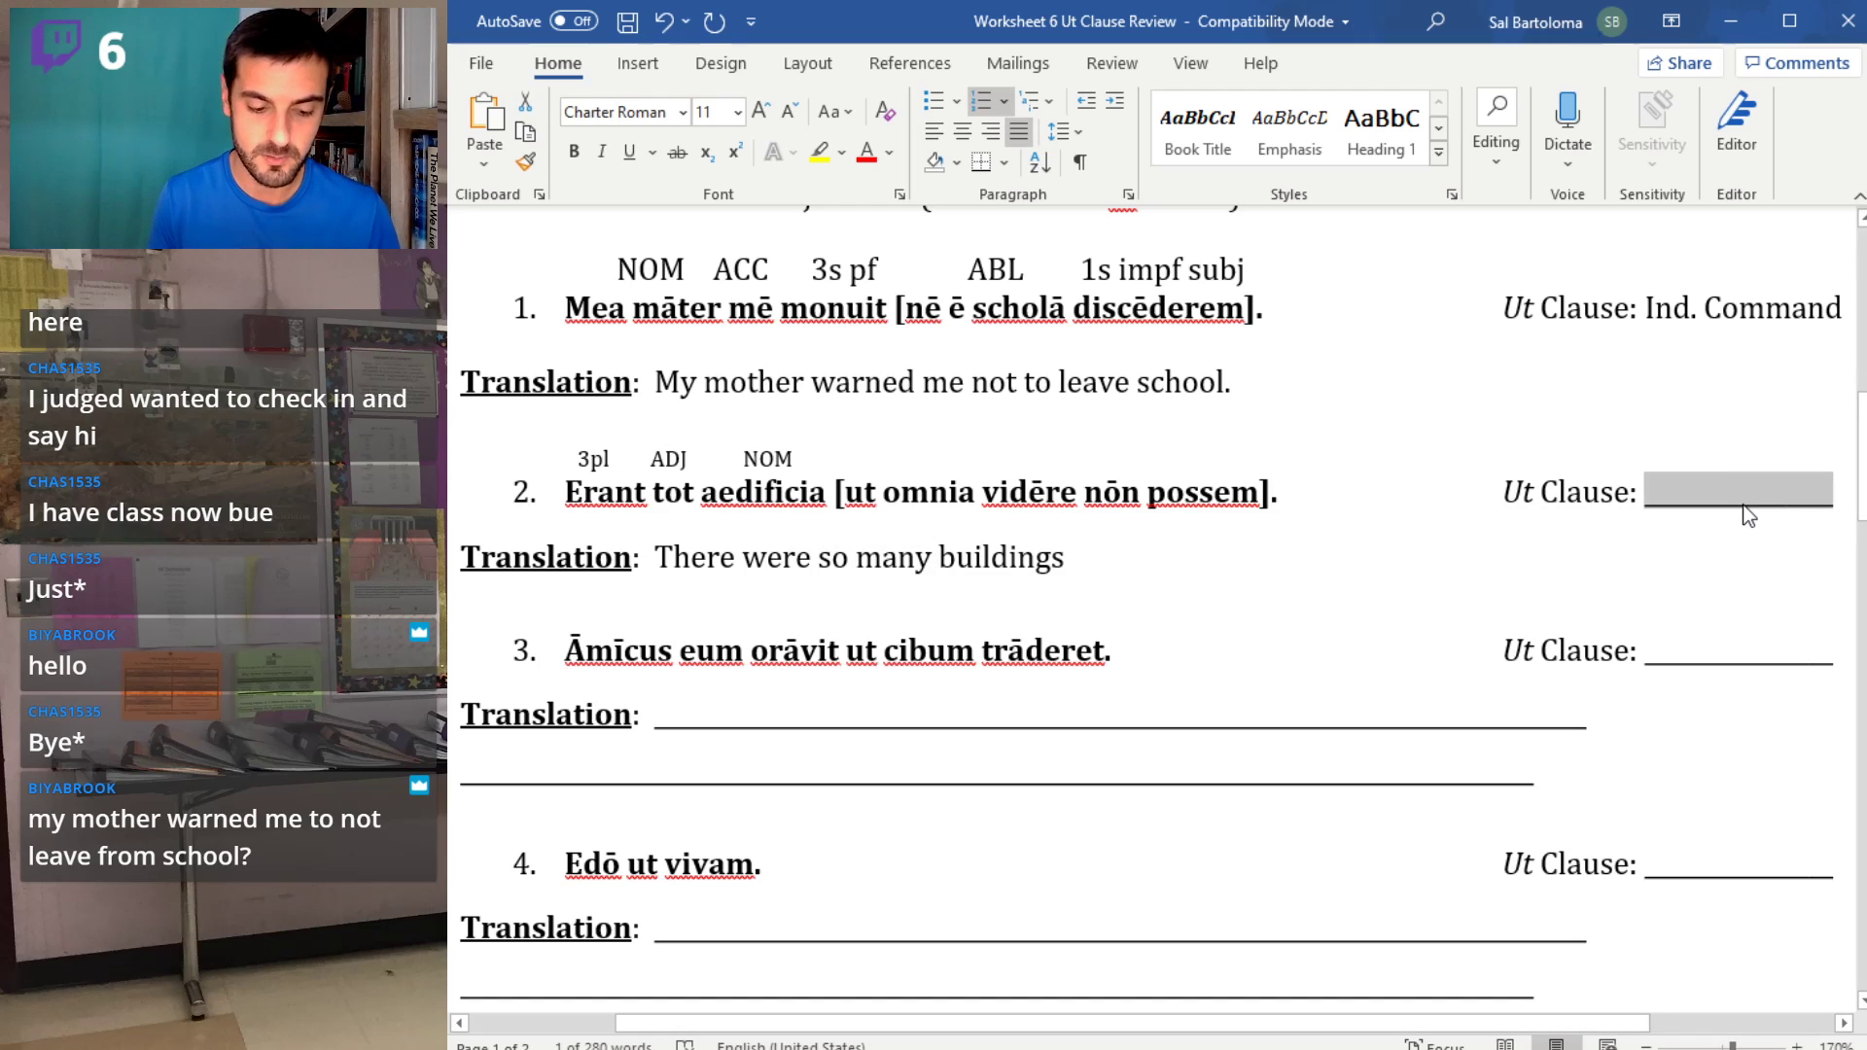
text(Result)
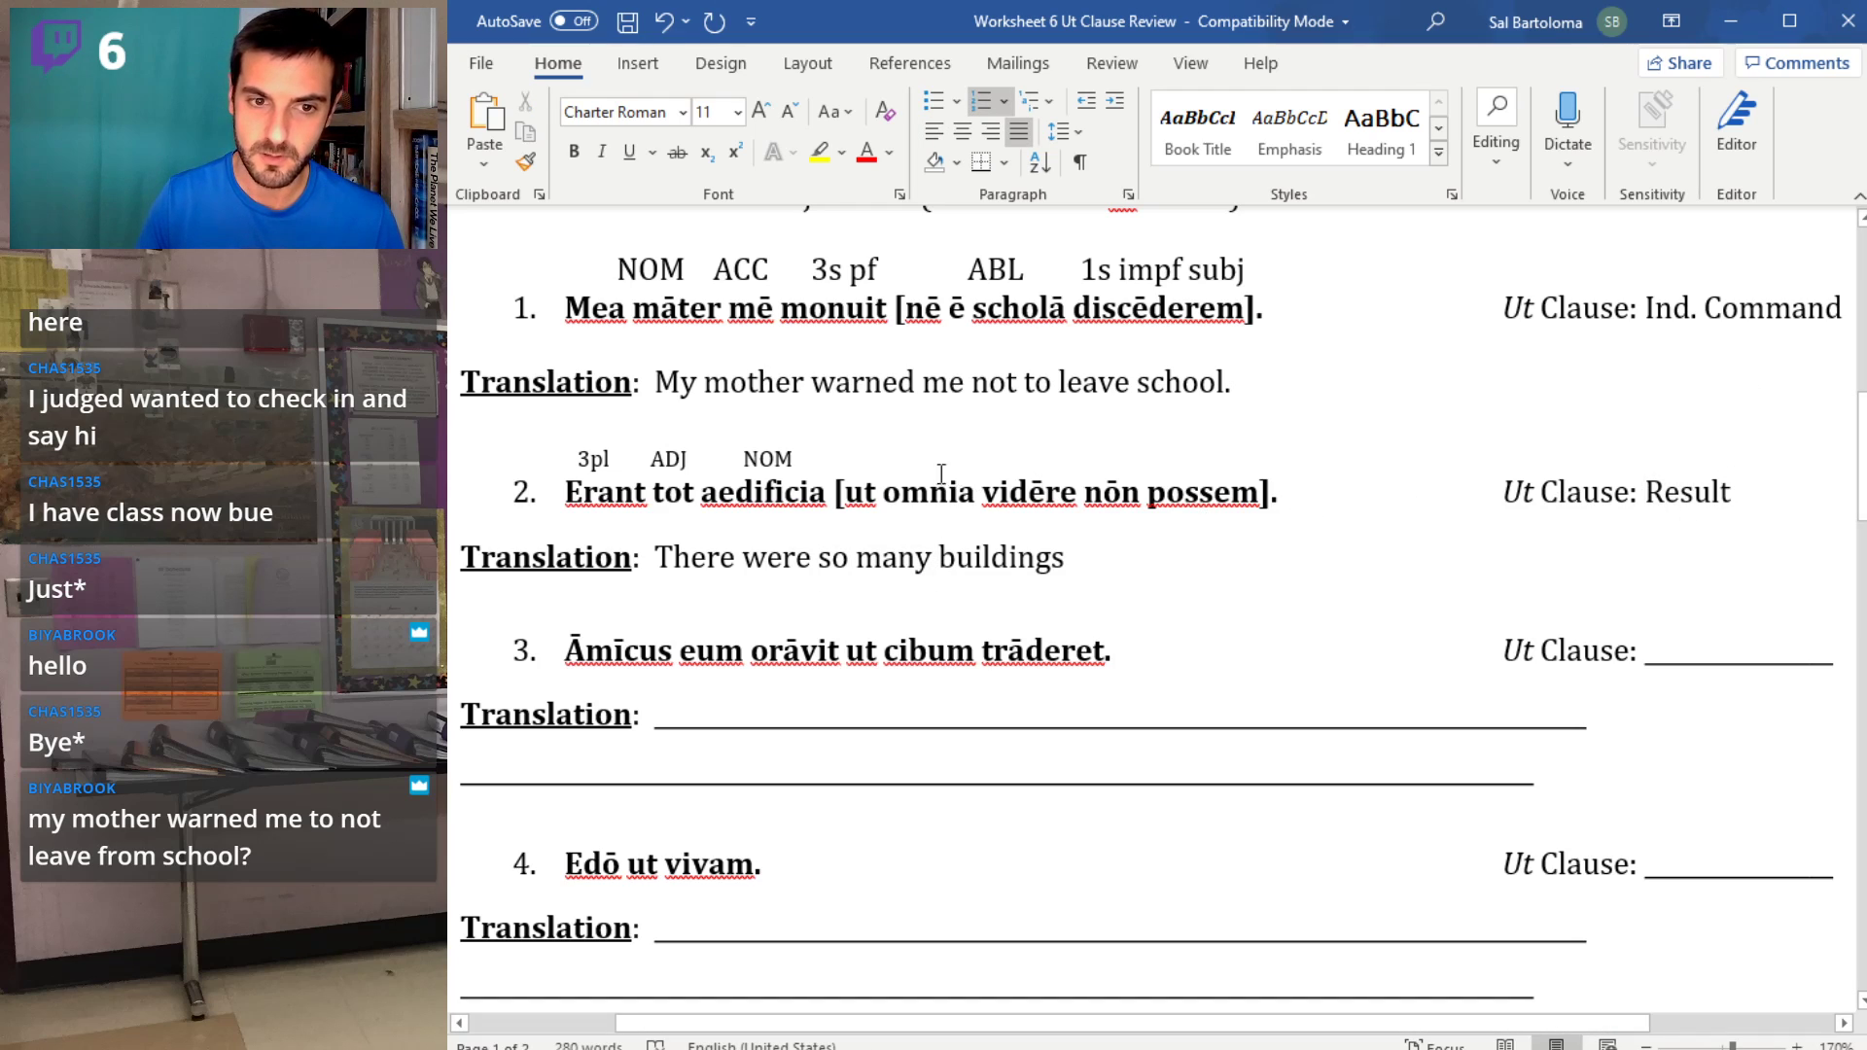
click(888, 467)
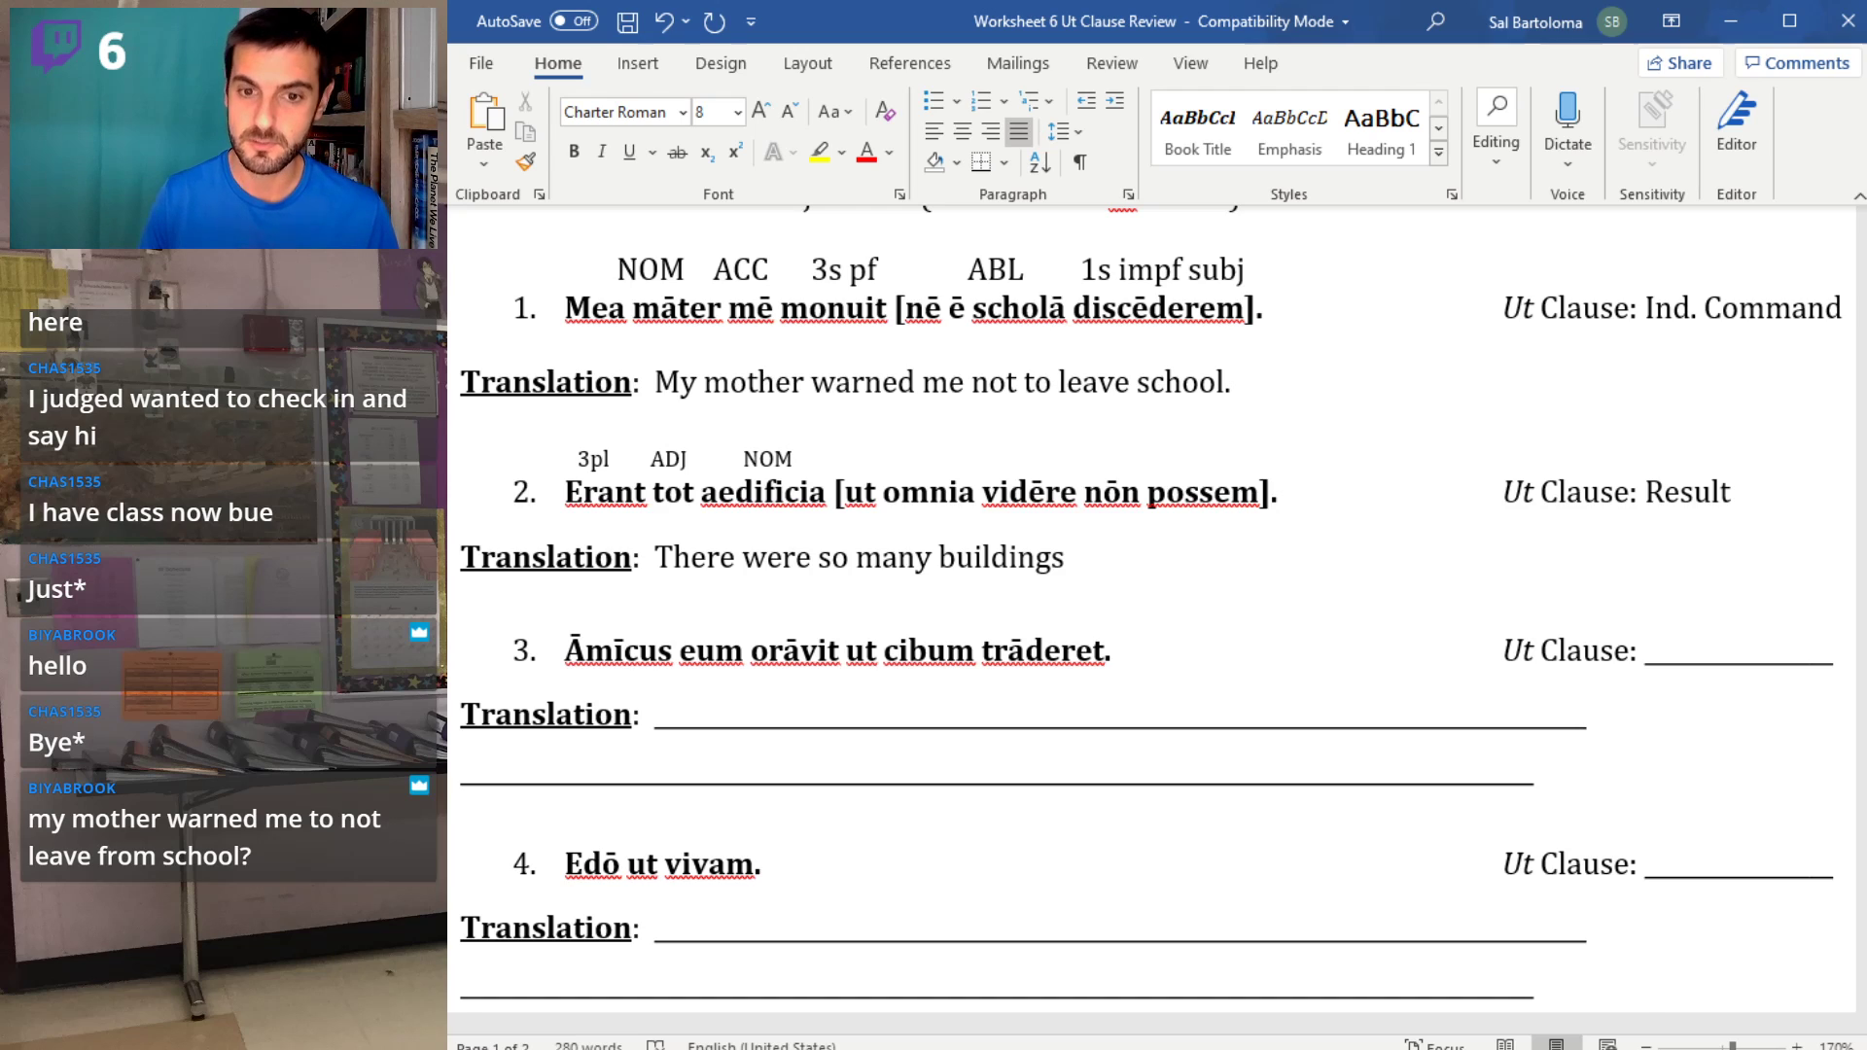
- Add ACC, INF and 1s impf subj labels above sentence 2
drag(1262, 483, 1241, 489)
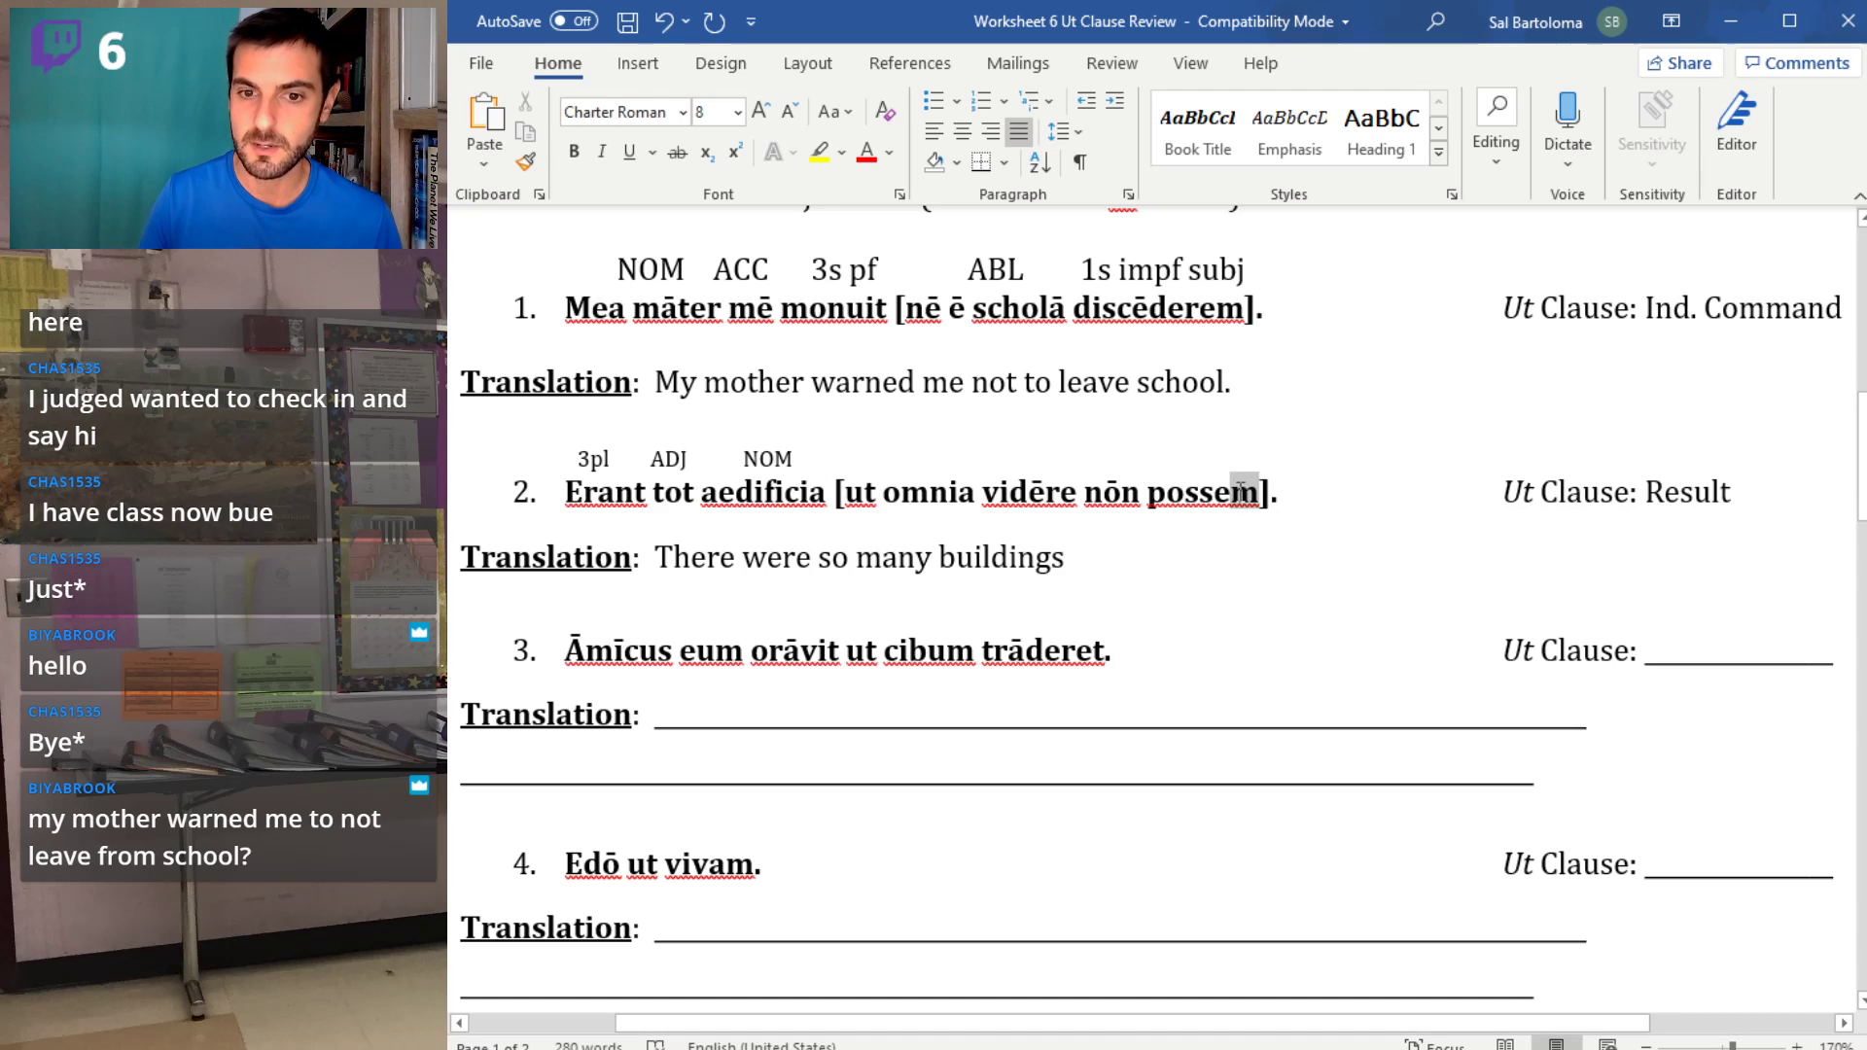
click(899, 456)
text(ACC)
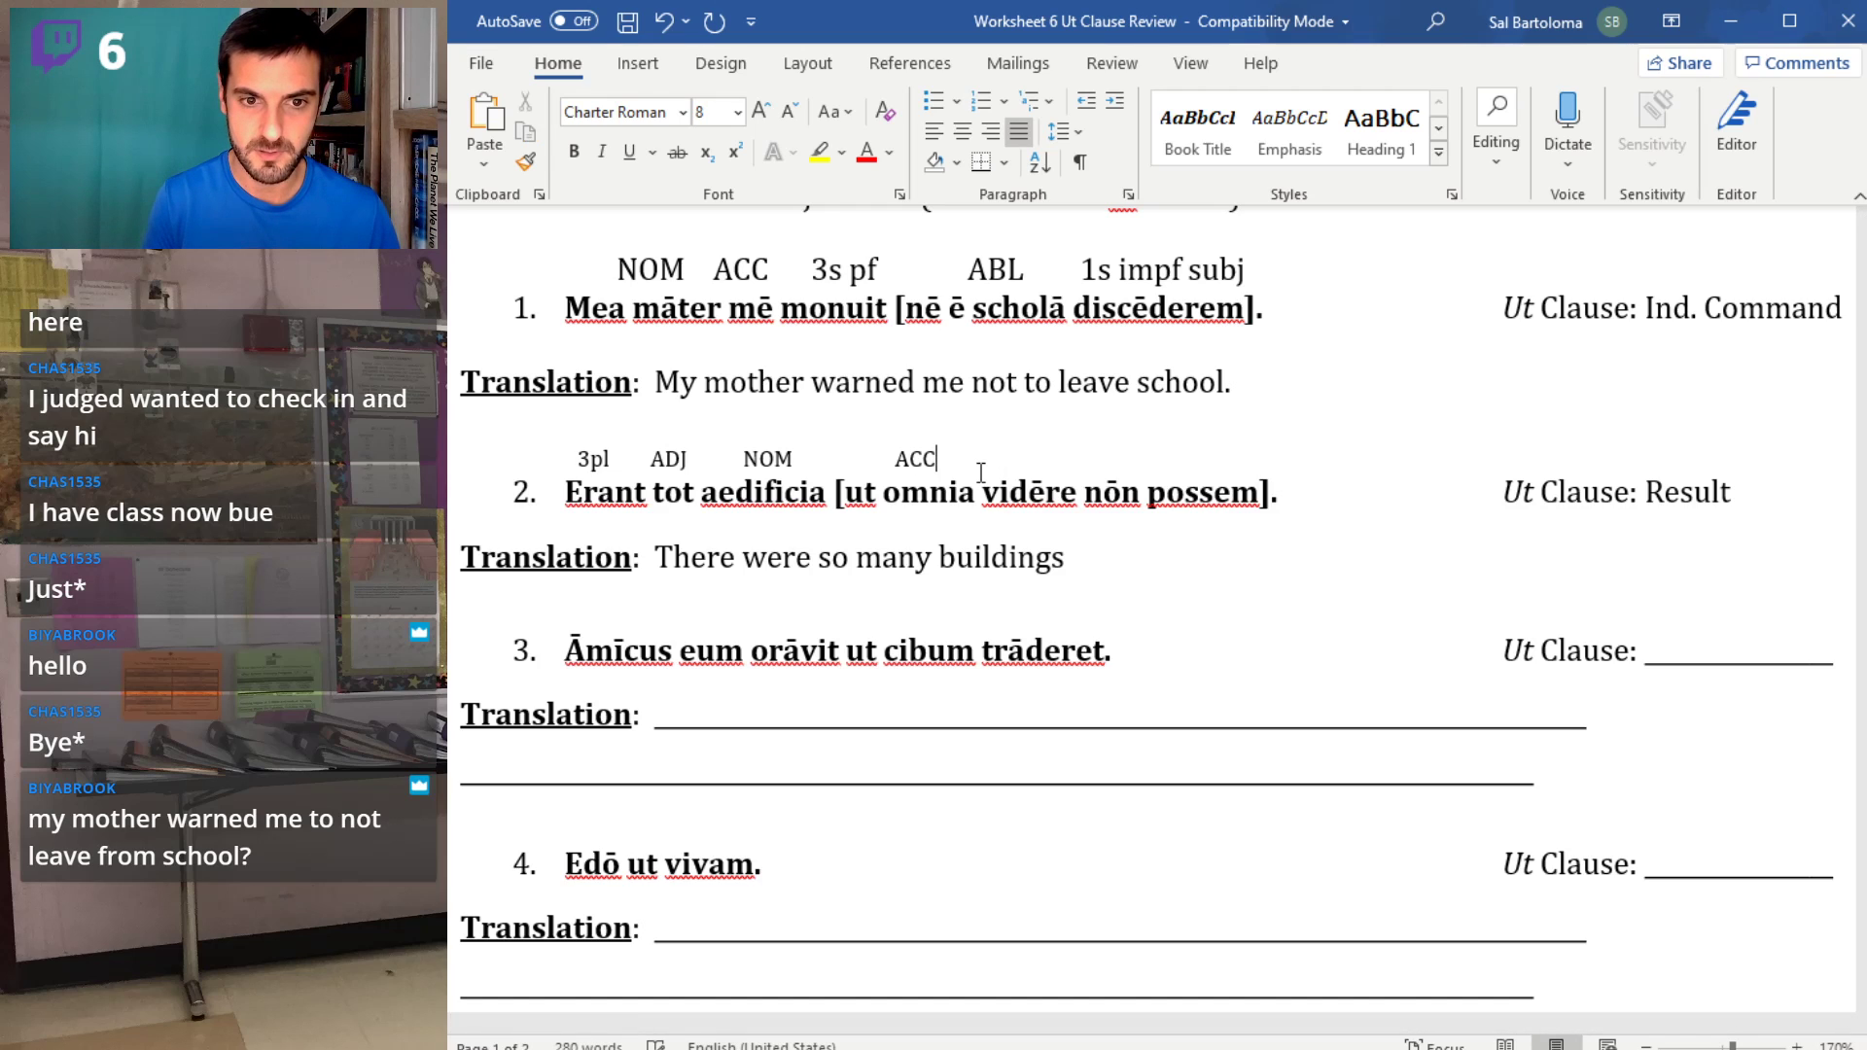
text(INF)
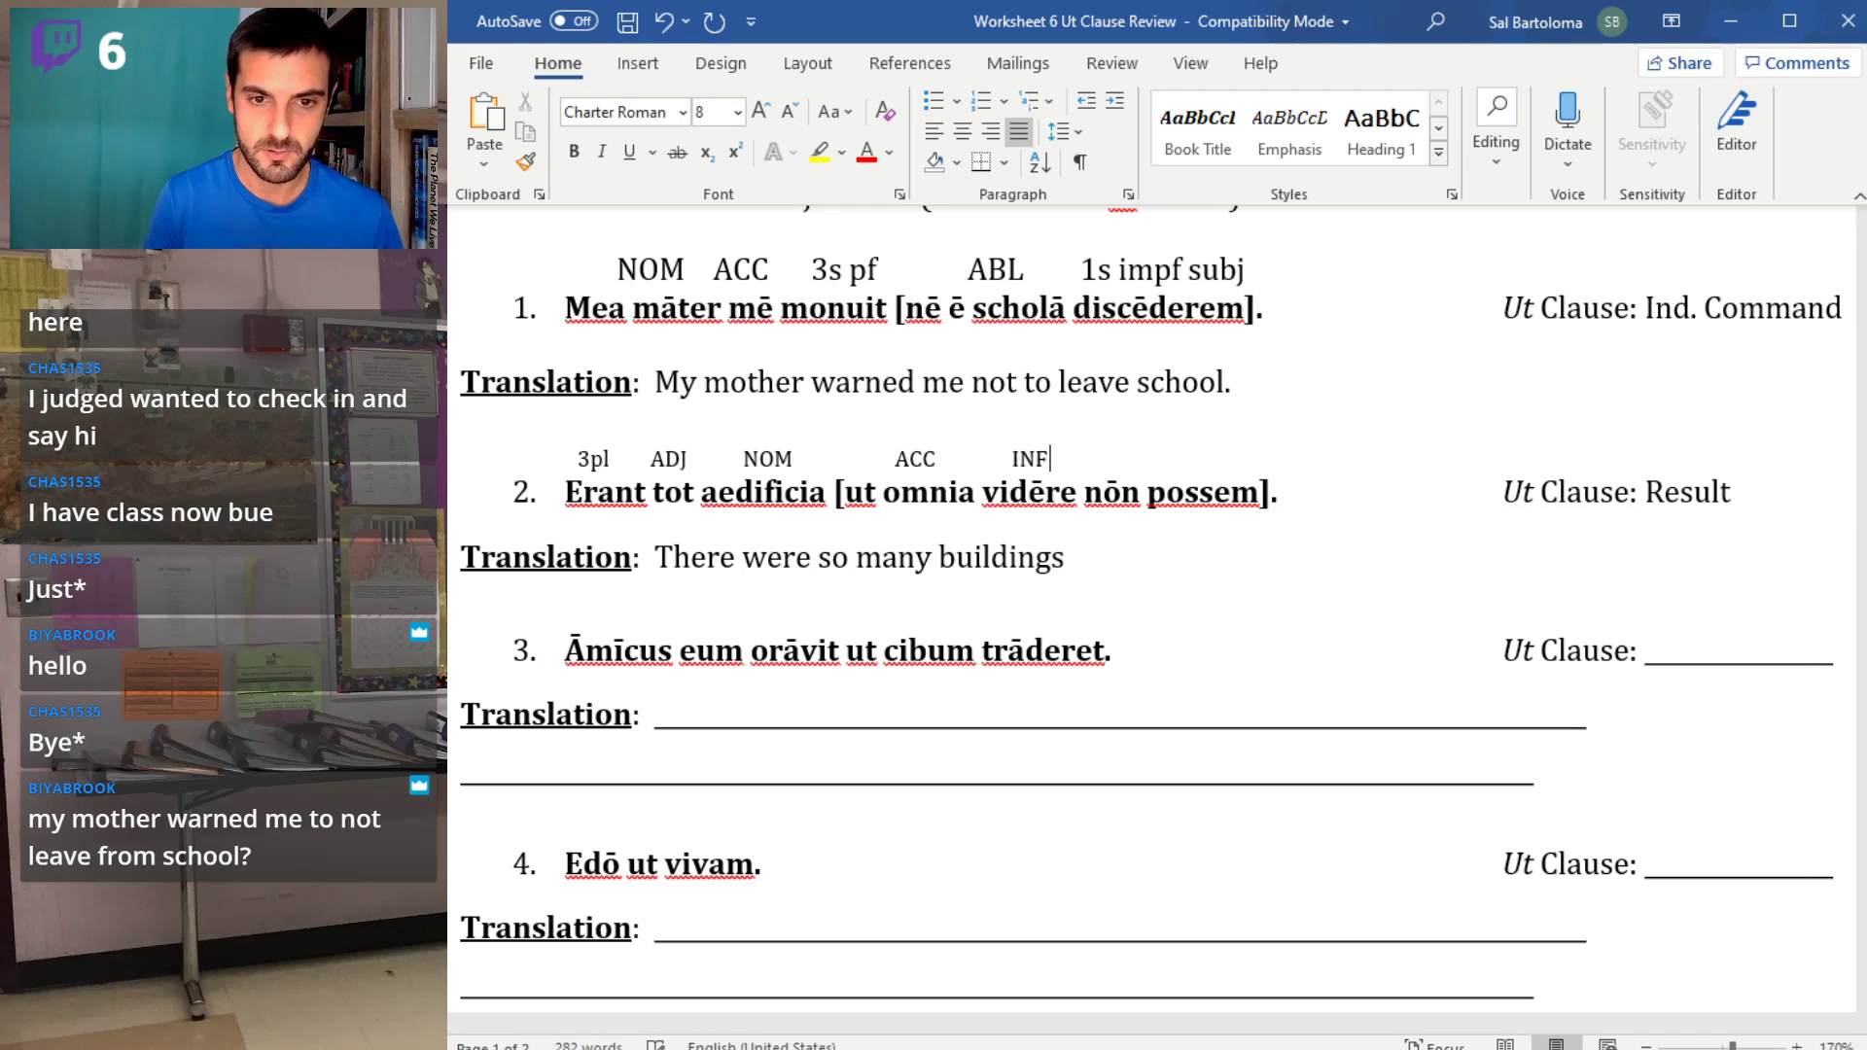
text(1s impf subj)
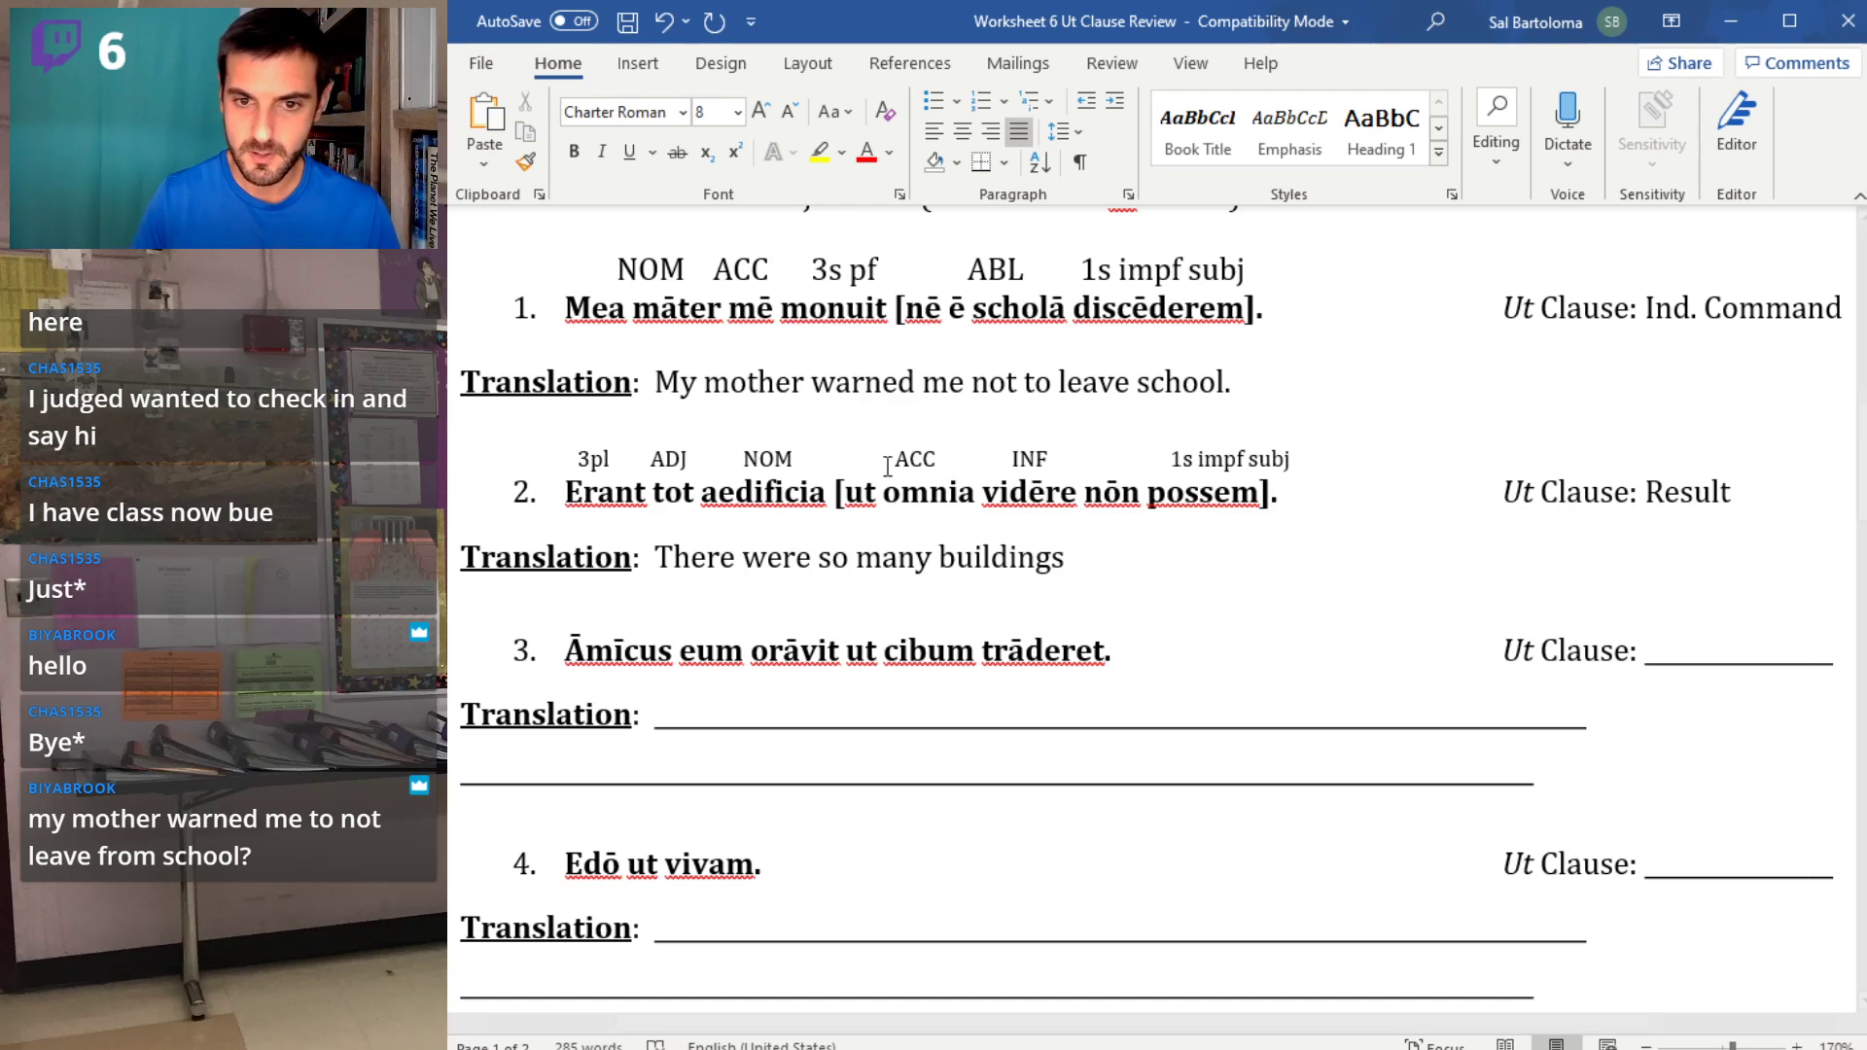
key(BackSpace)
- Complete sentence 2's translation with 'that I could not see them all.'
click(1085, 569)
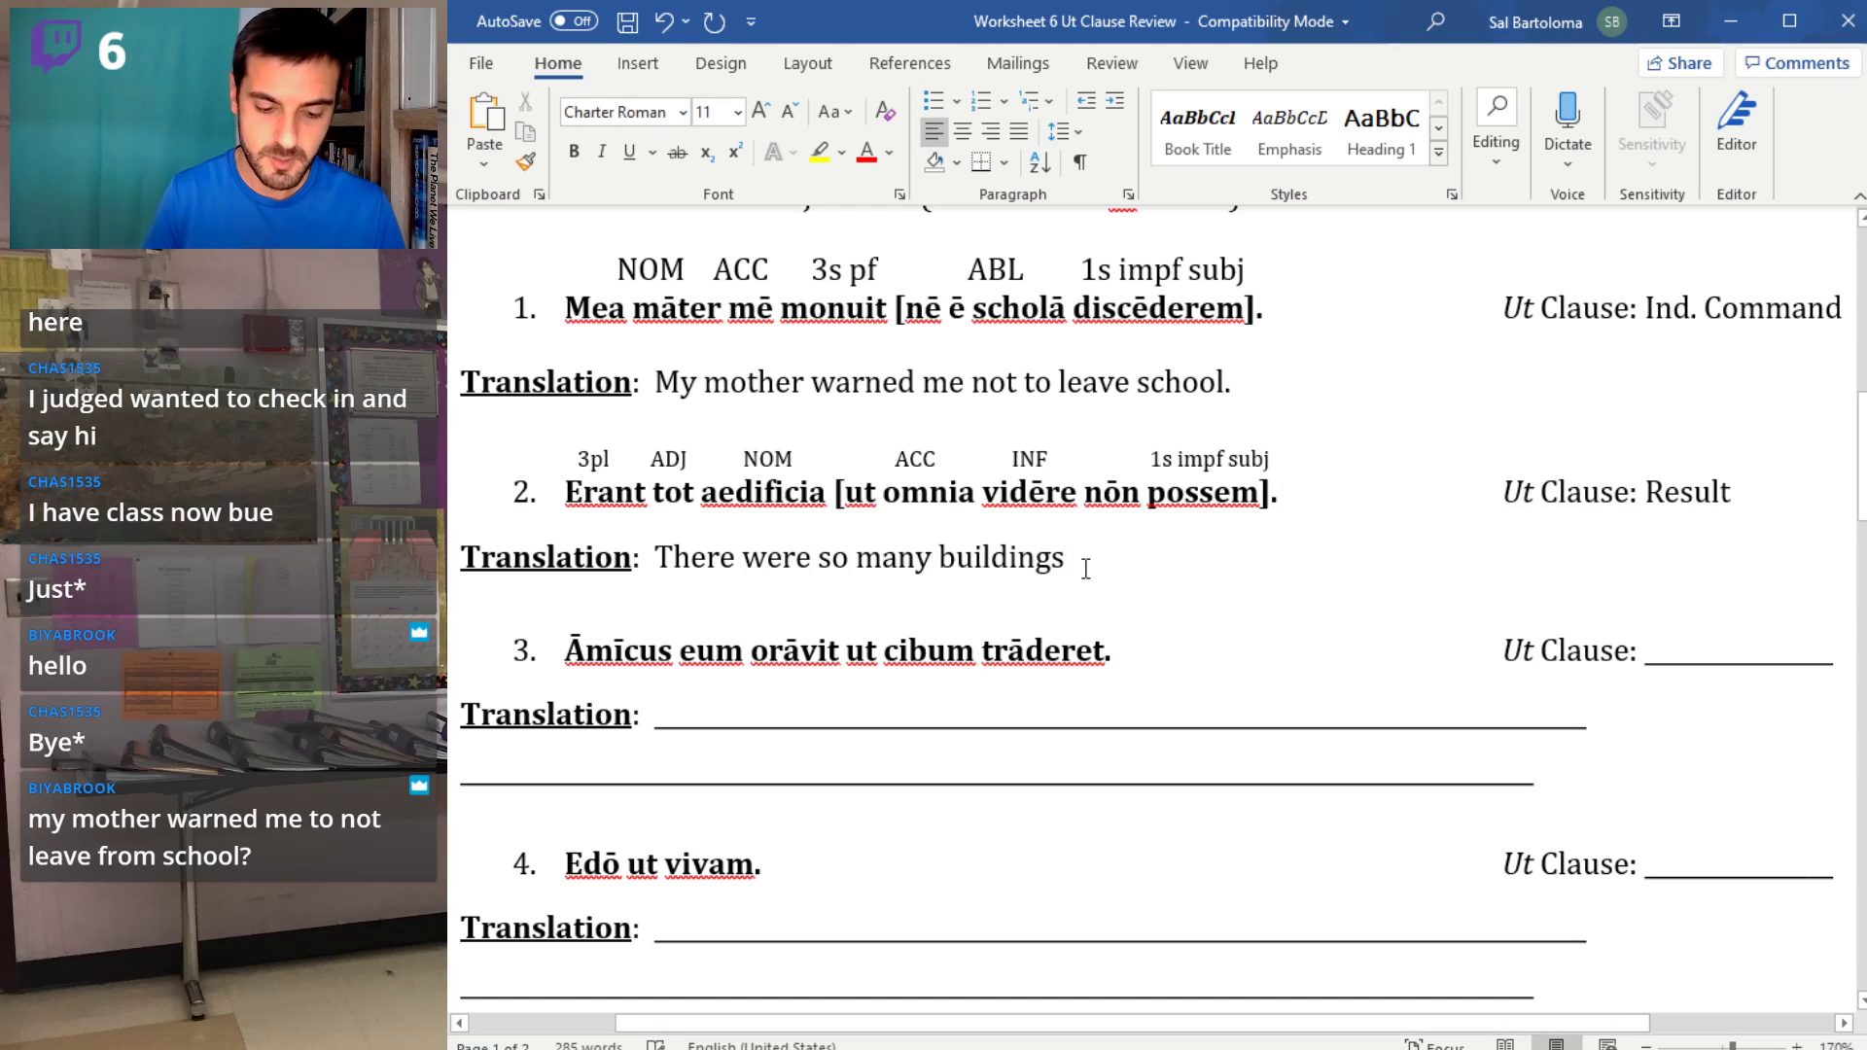
text(that I could not see )
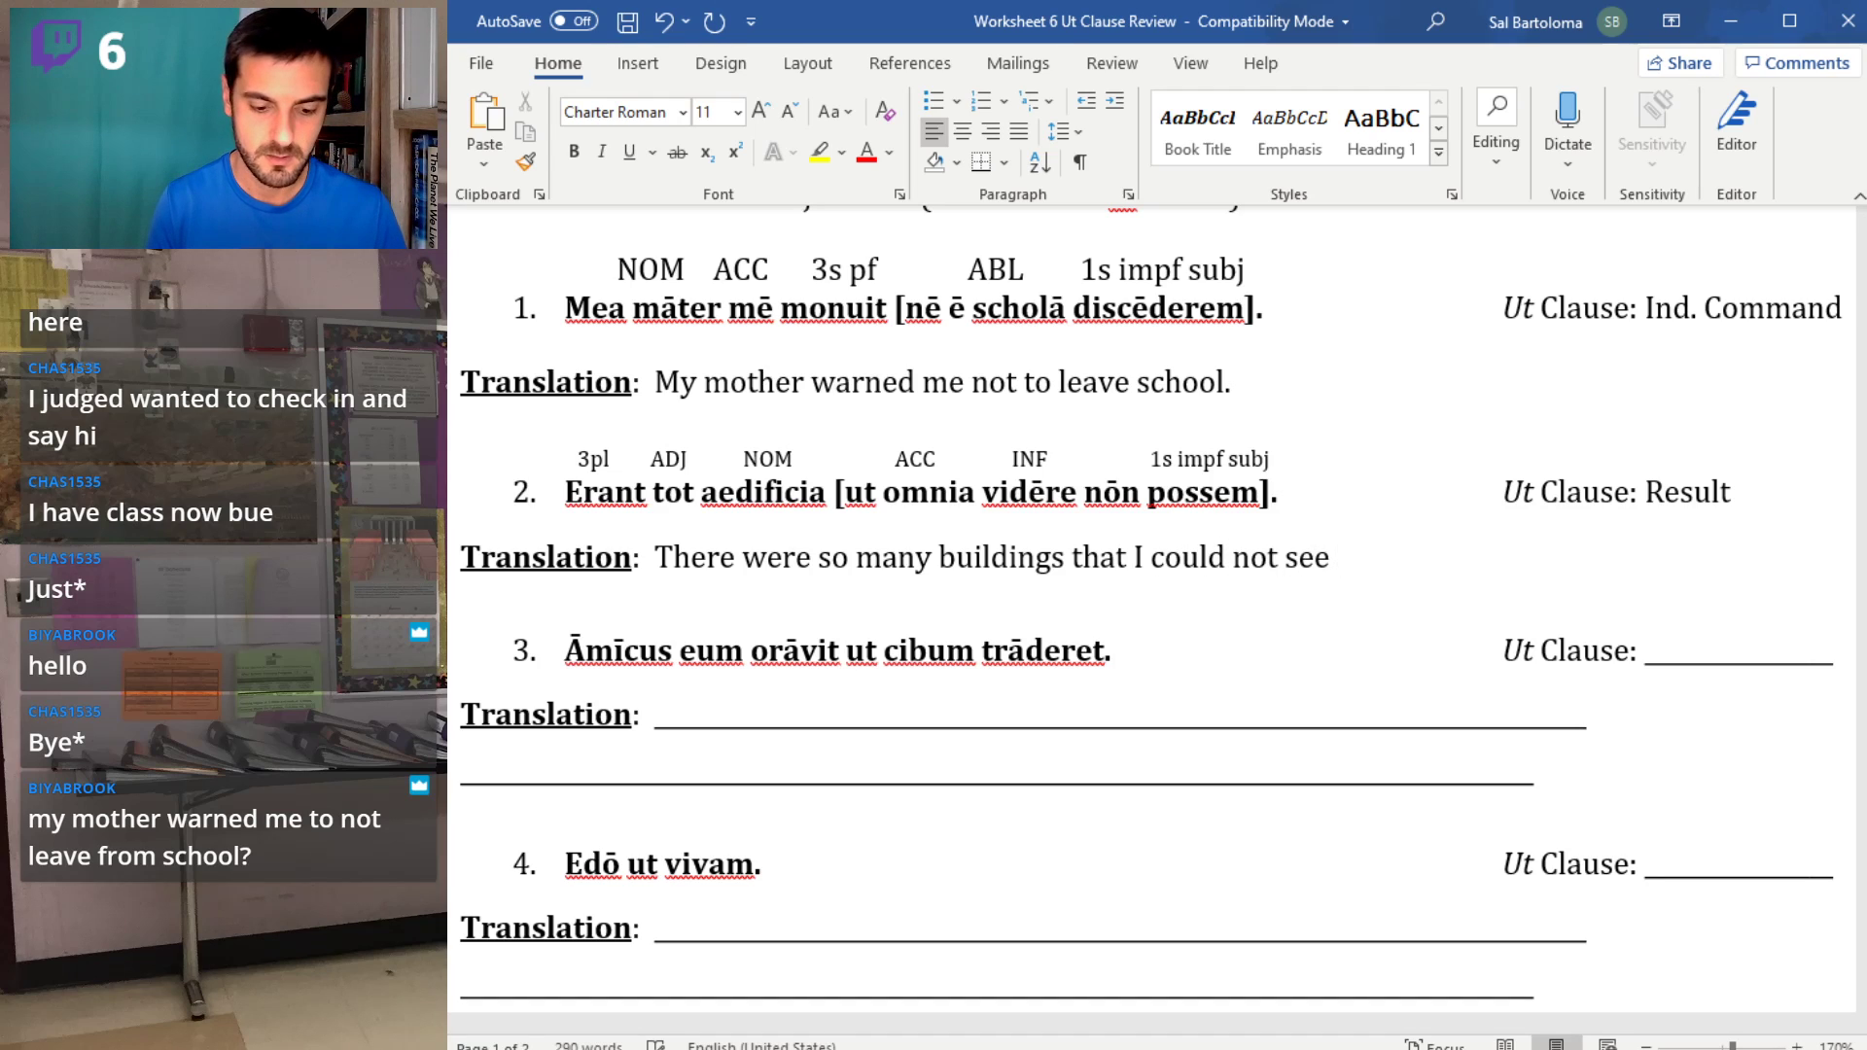
text(them all.)
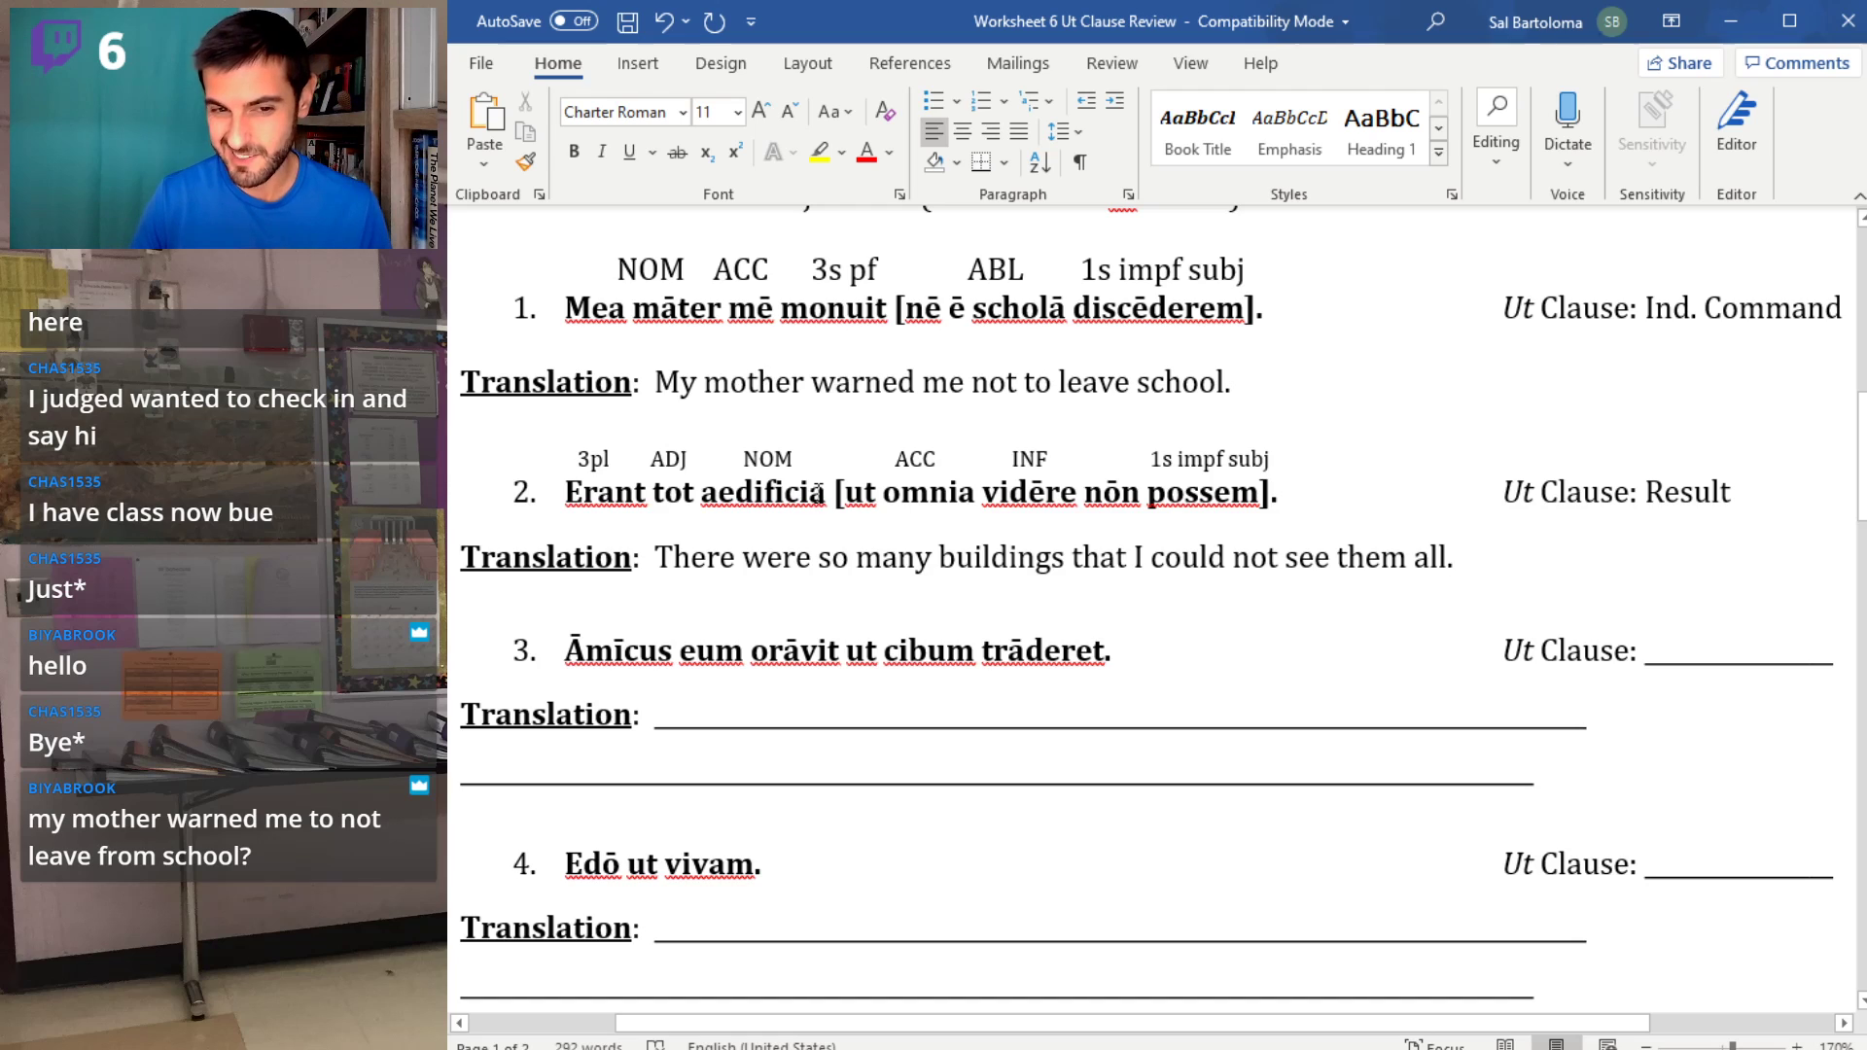
drag(821, 493, 717, 501)
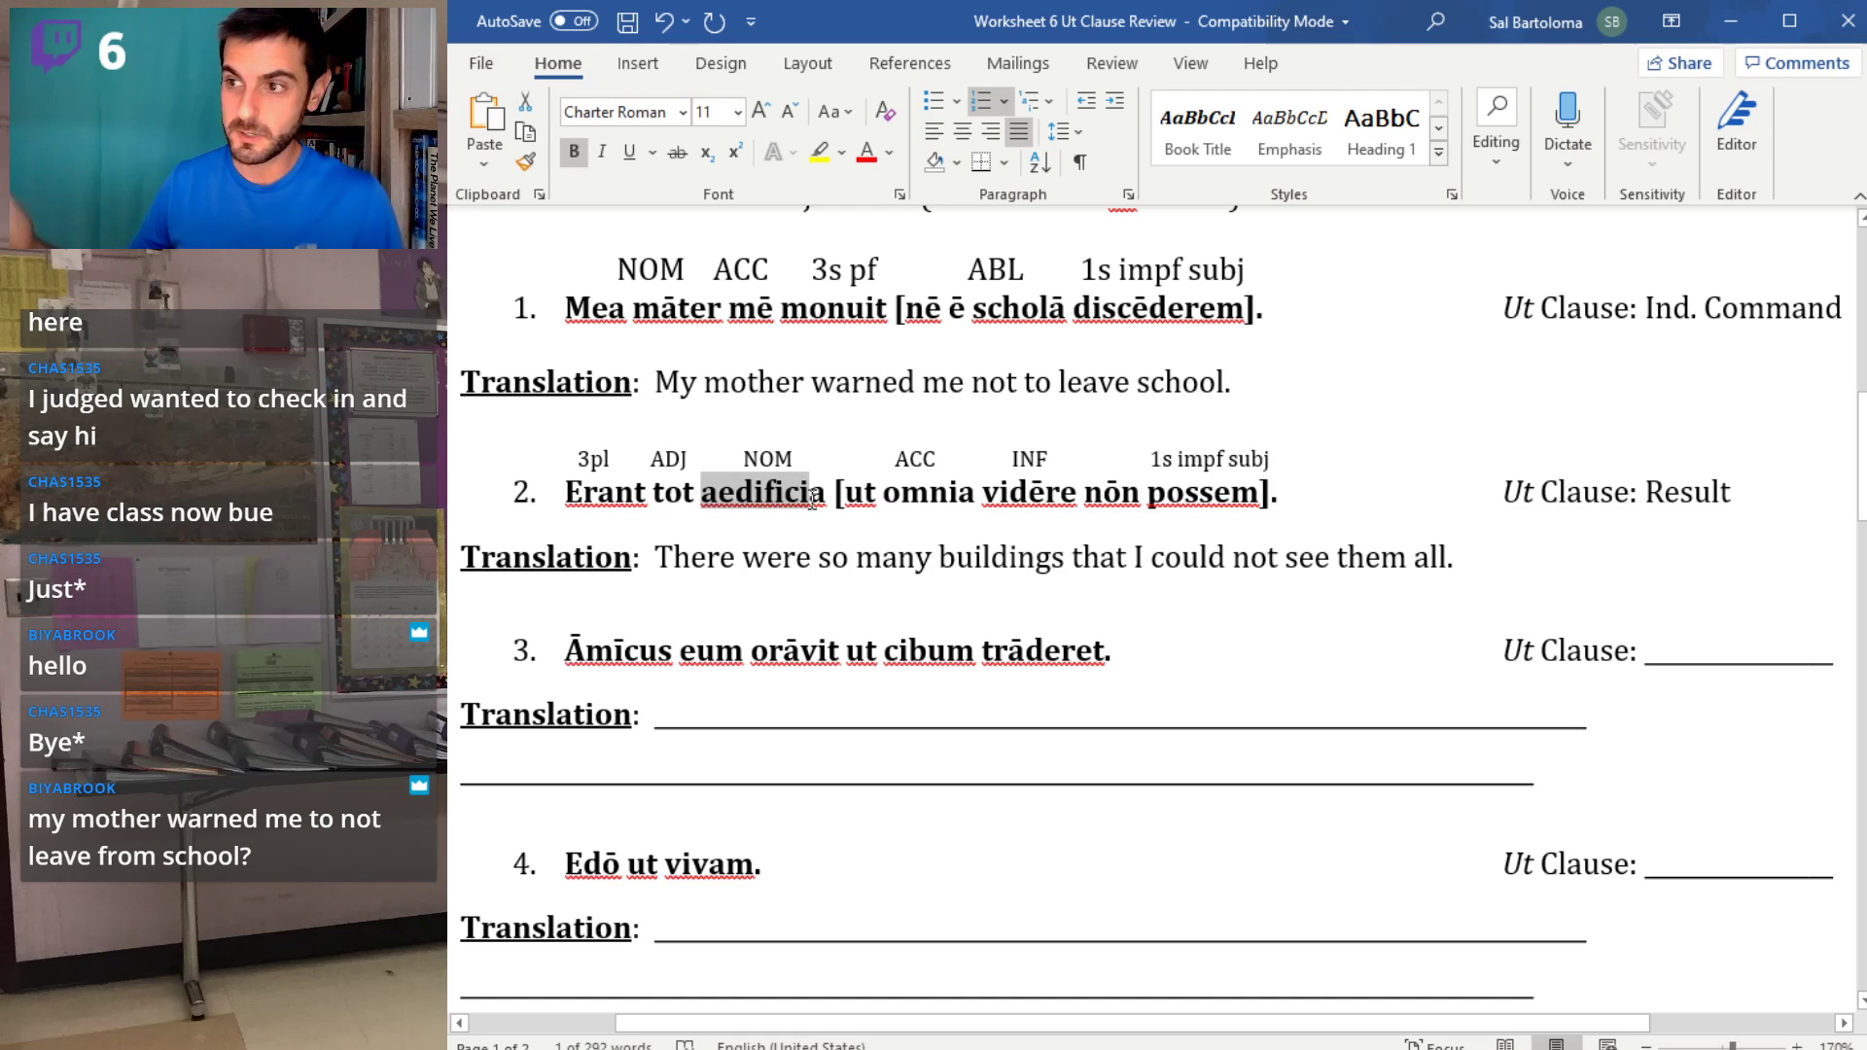
drag(975, 501, 887, 500)
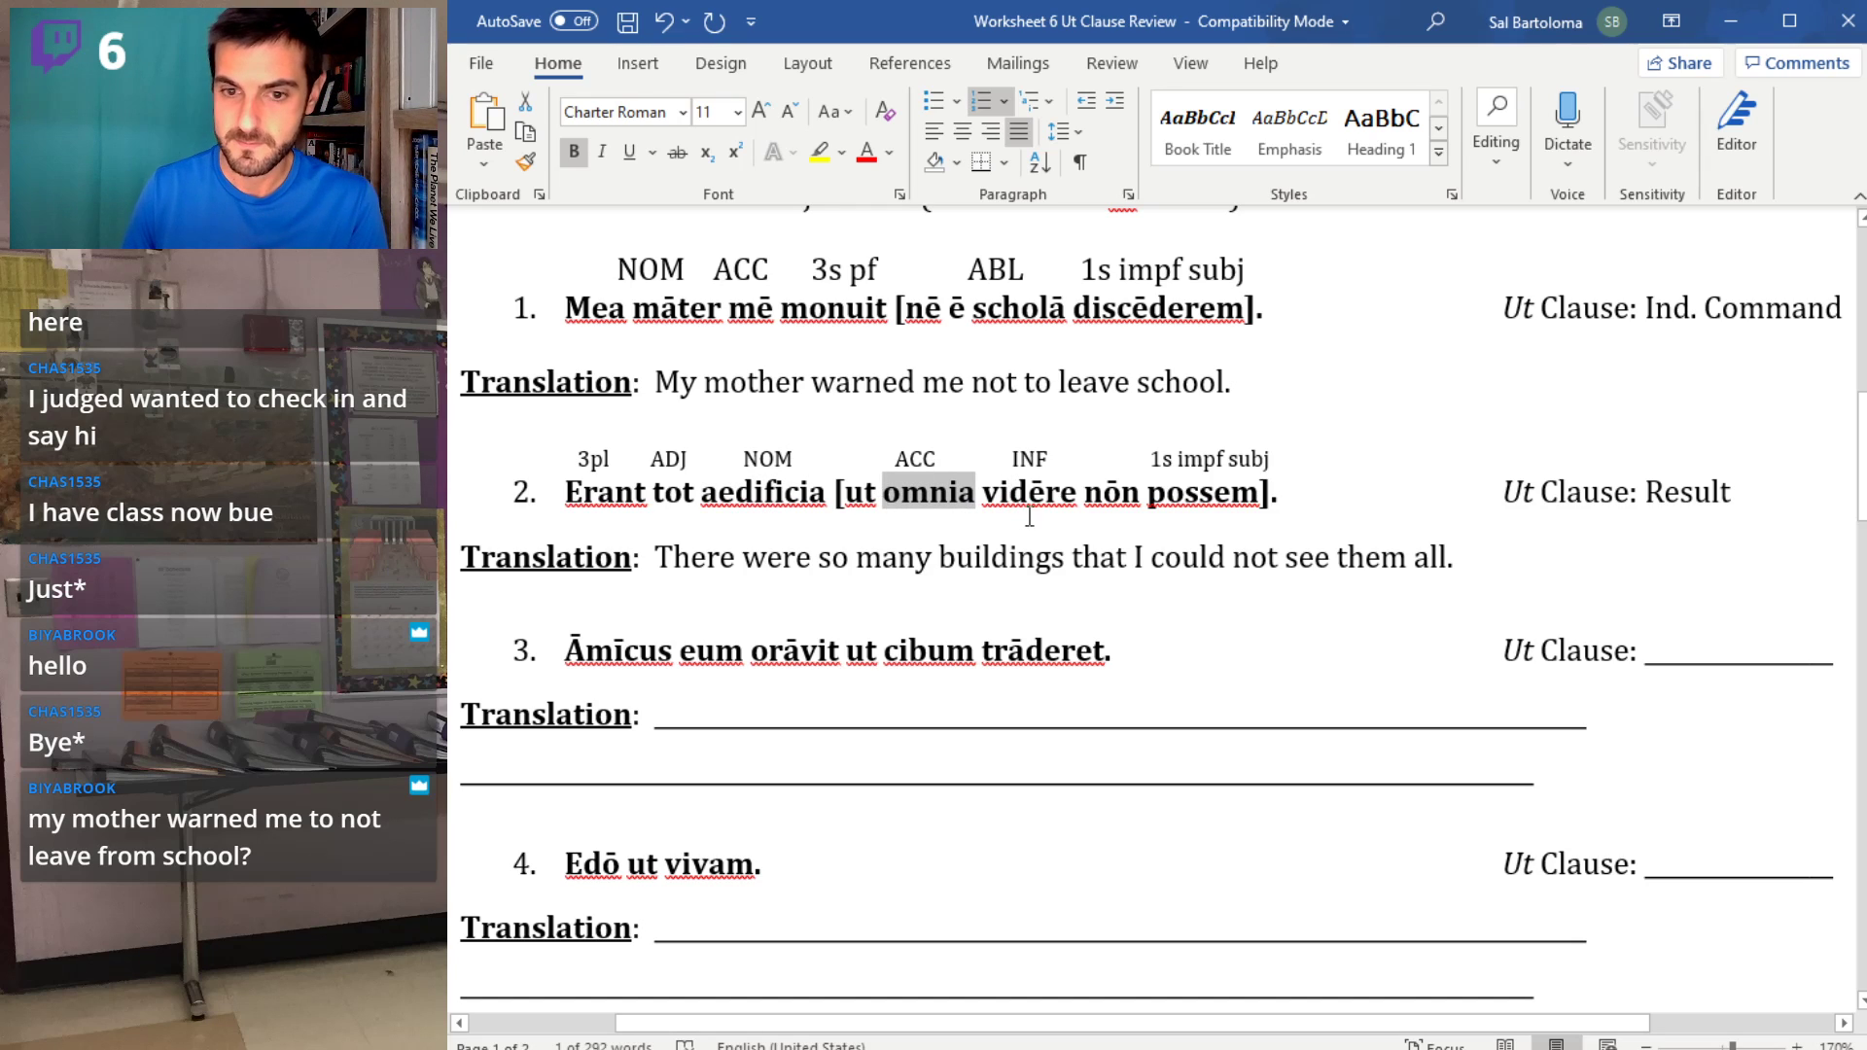
scroll(1031, 515, down, 3)
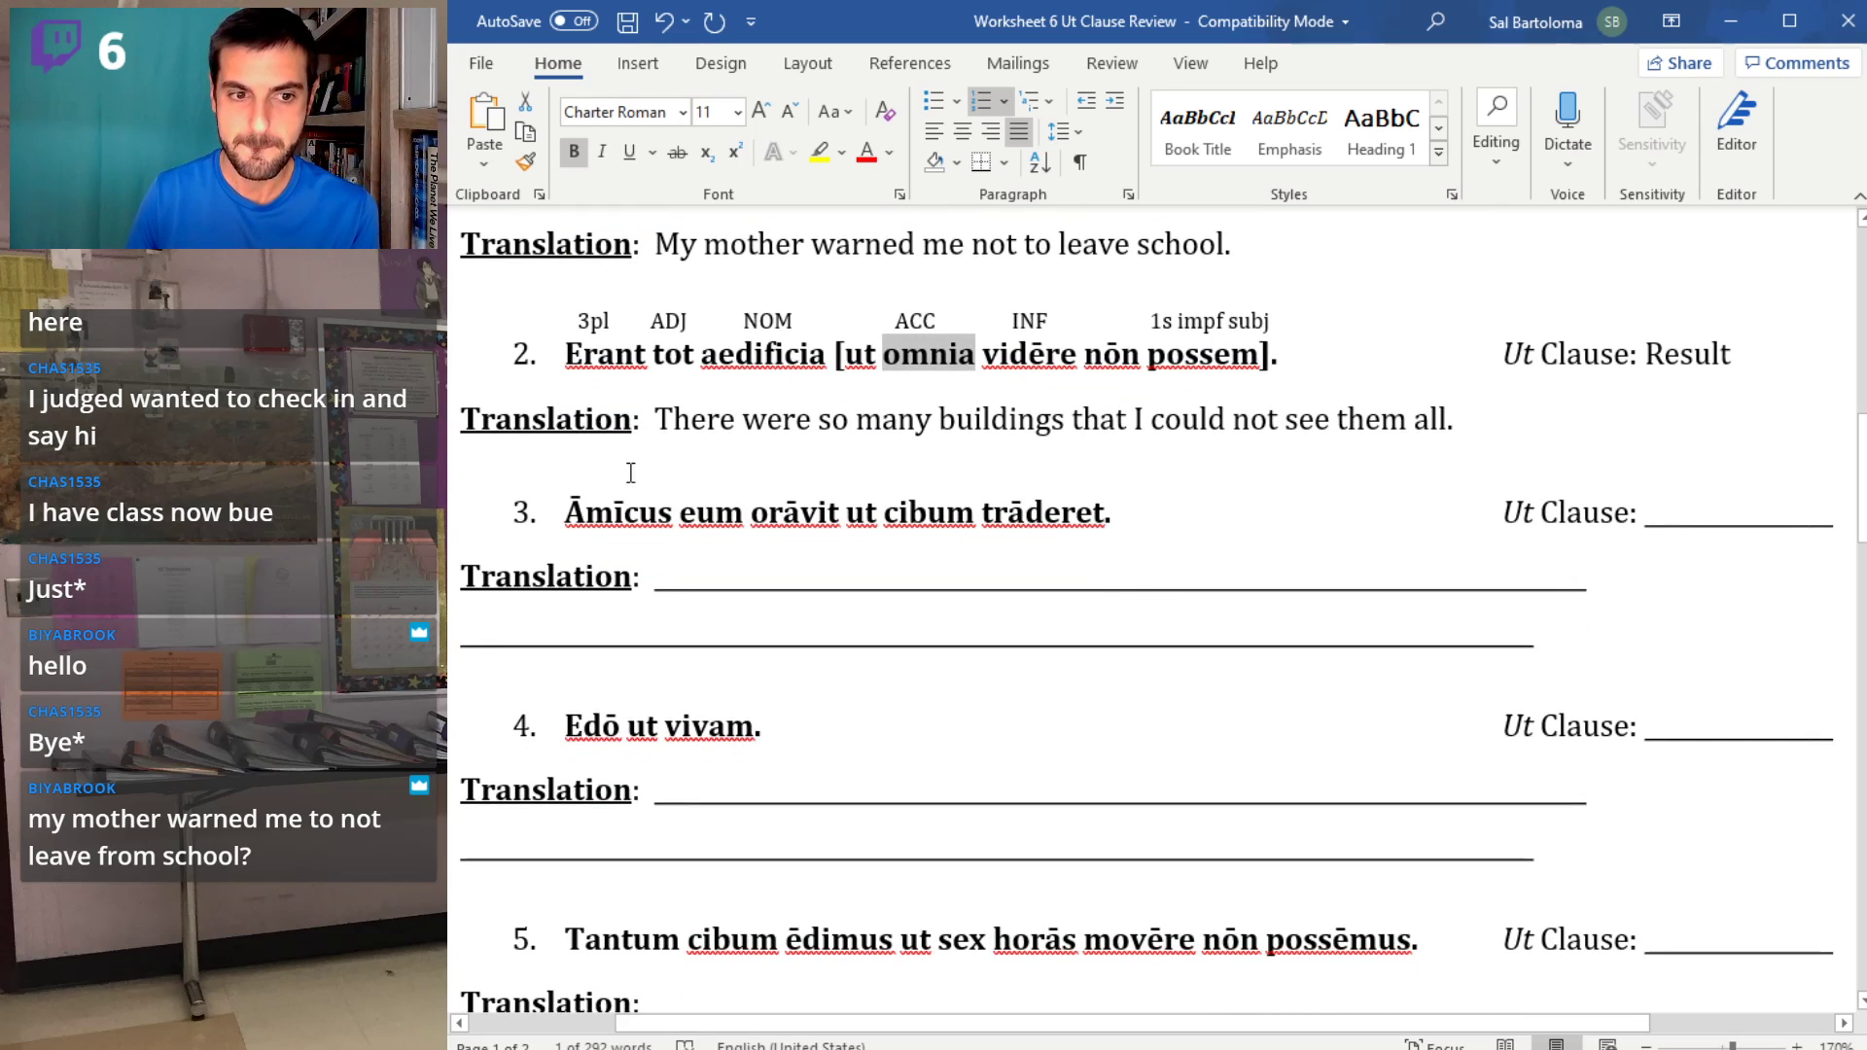
click(627, 471)
key(Return)
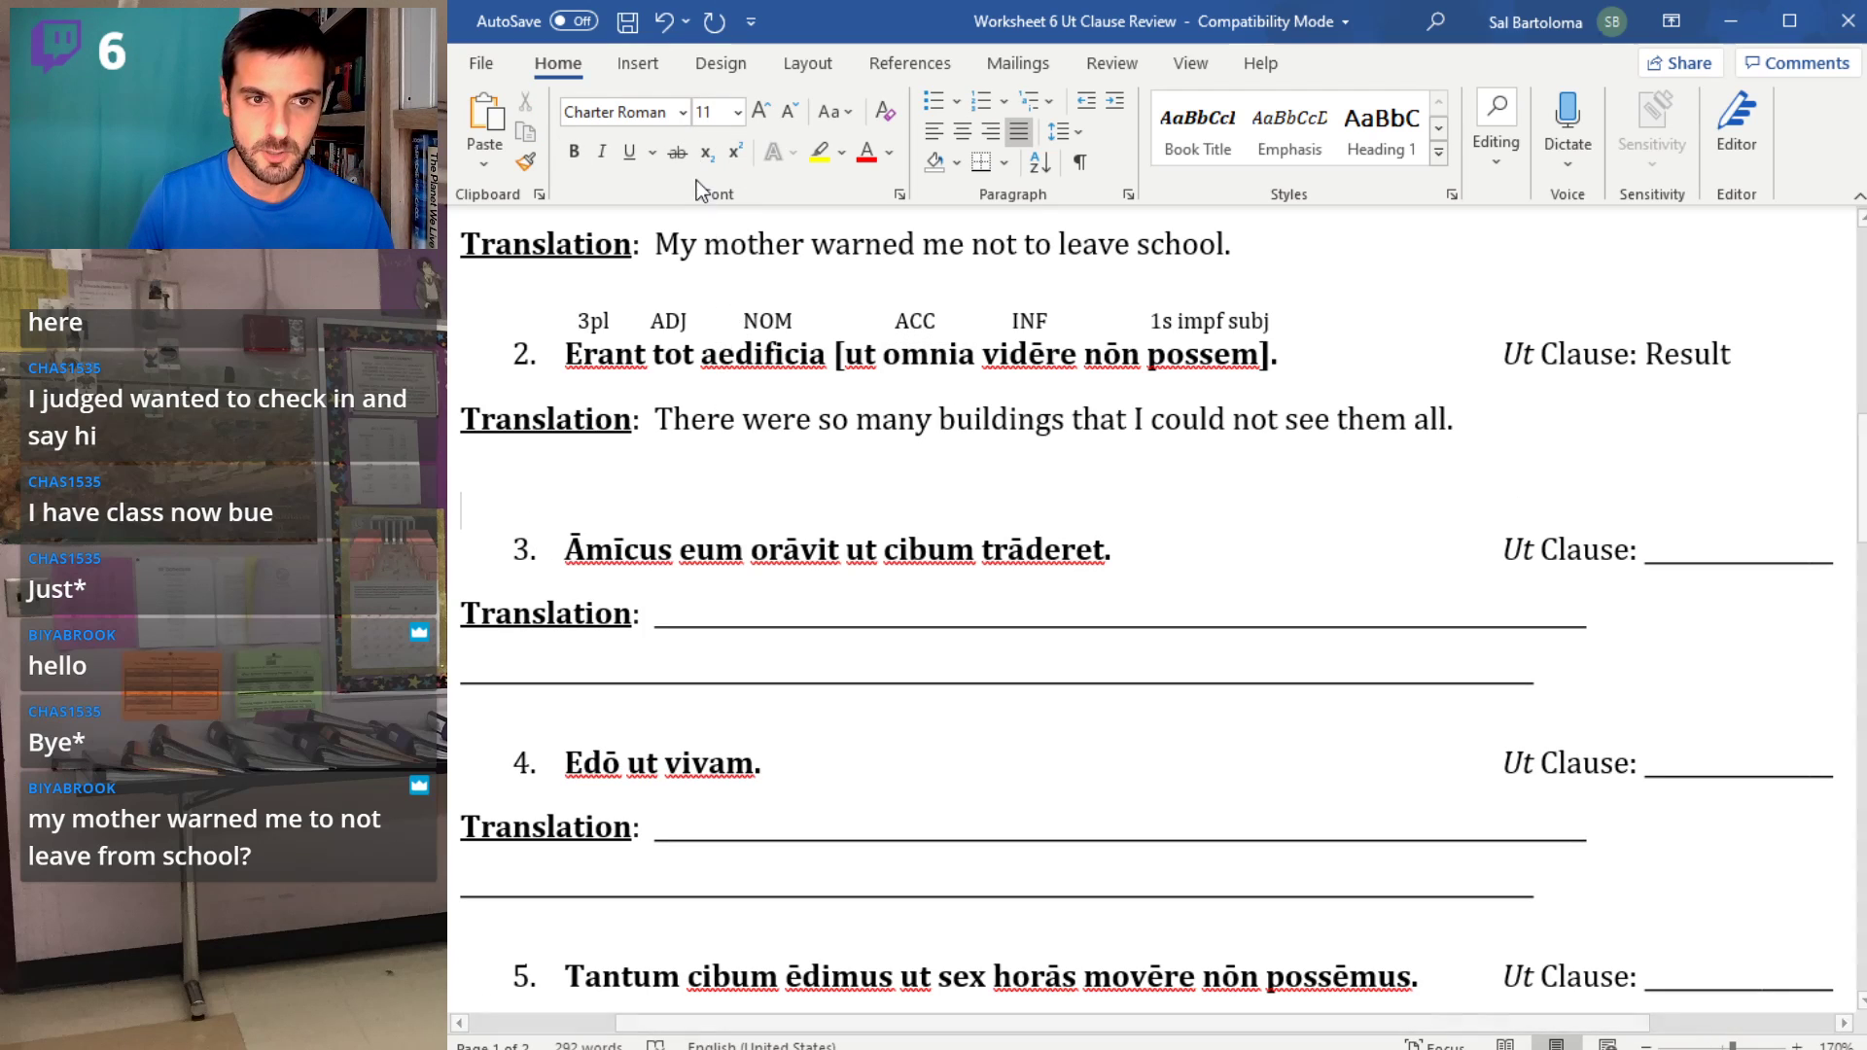
- Label sentence 3 with NOM, ACC and 3s pf, and bracket its ut clause through trāderet
key(Tab)
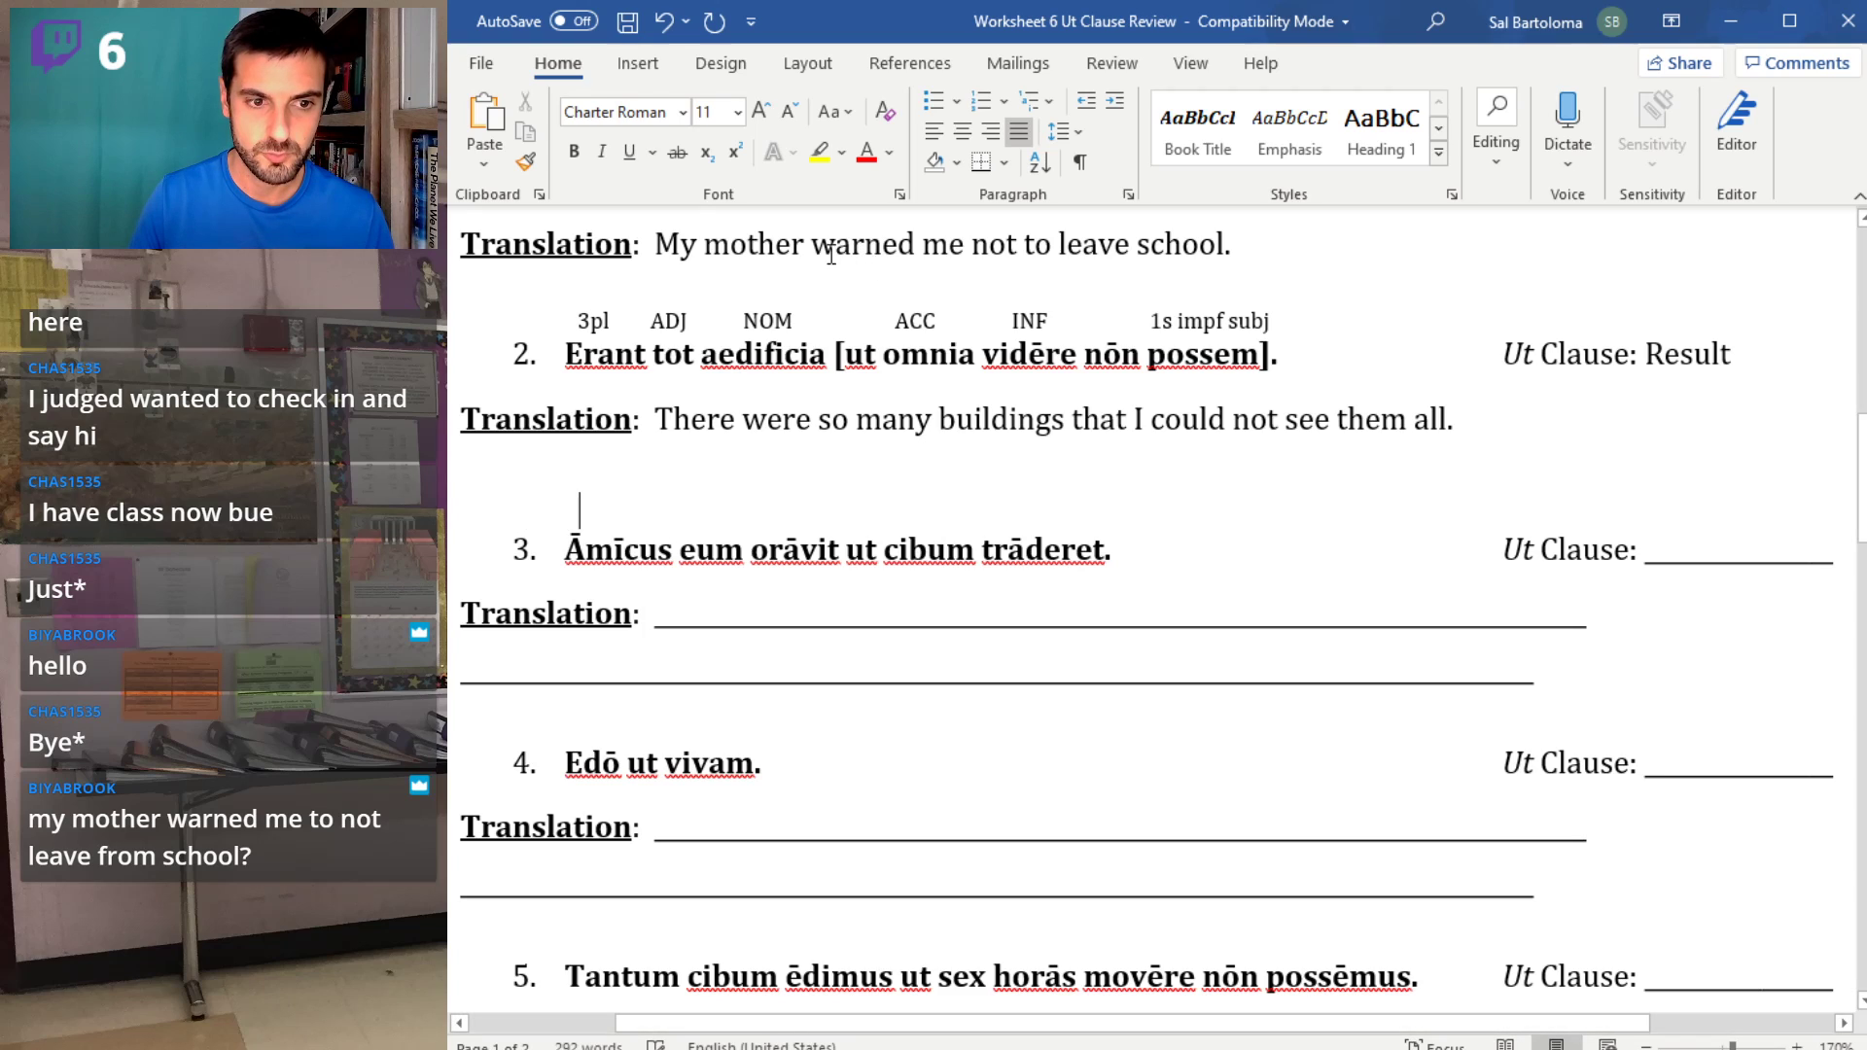
text(NOM)
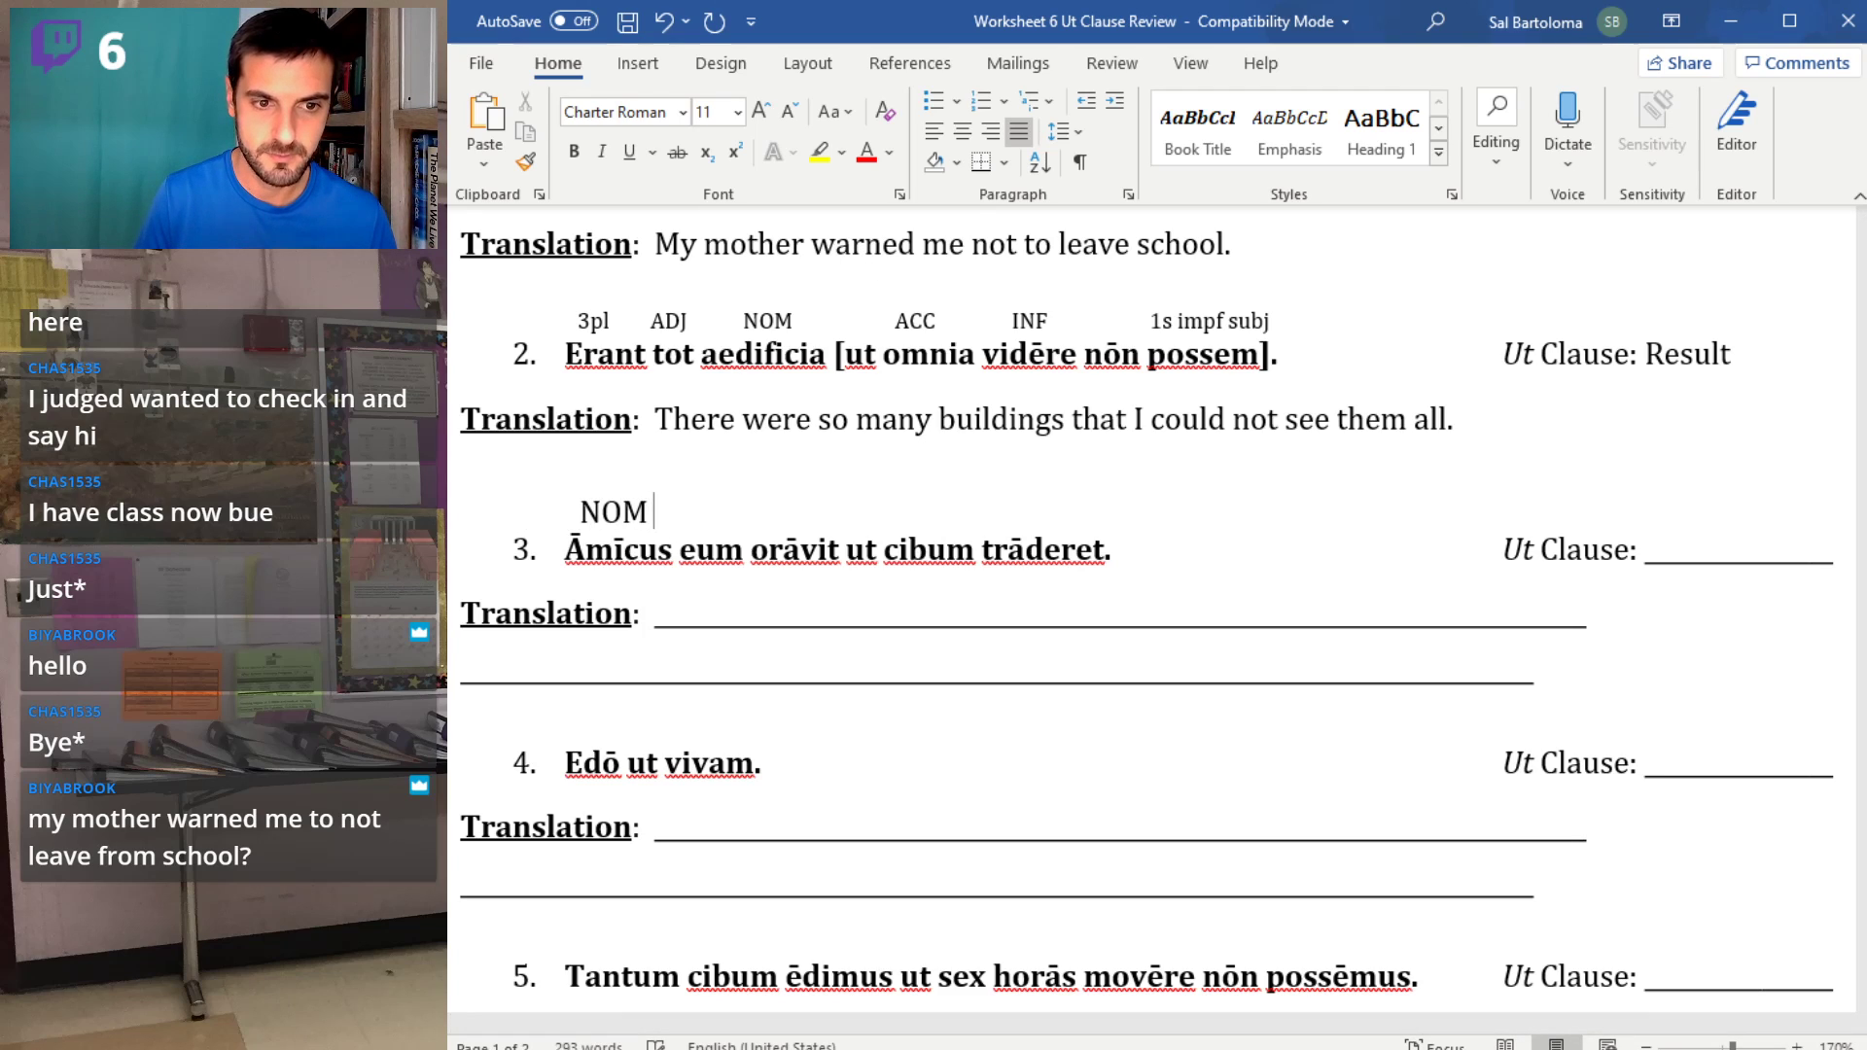
text(ACC)
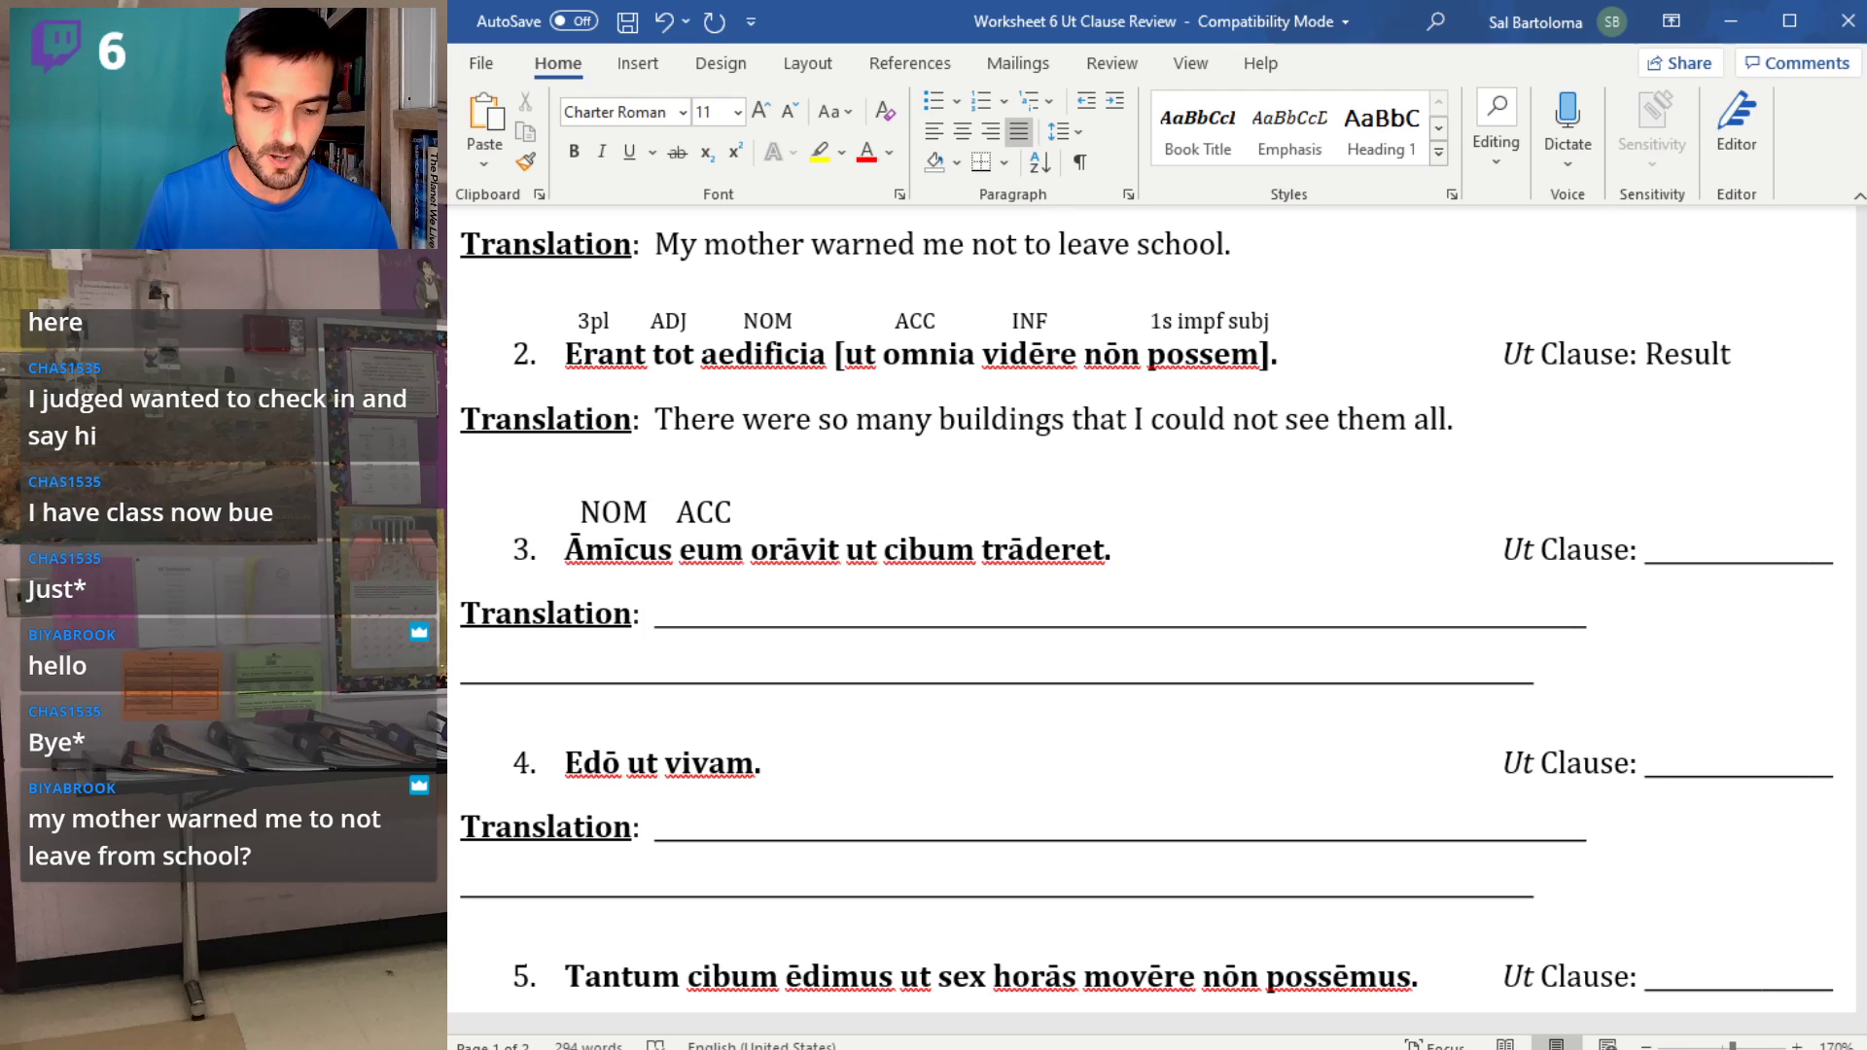
text( es)
key(BackSpace)
key(BackSpace)
text(3s)
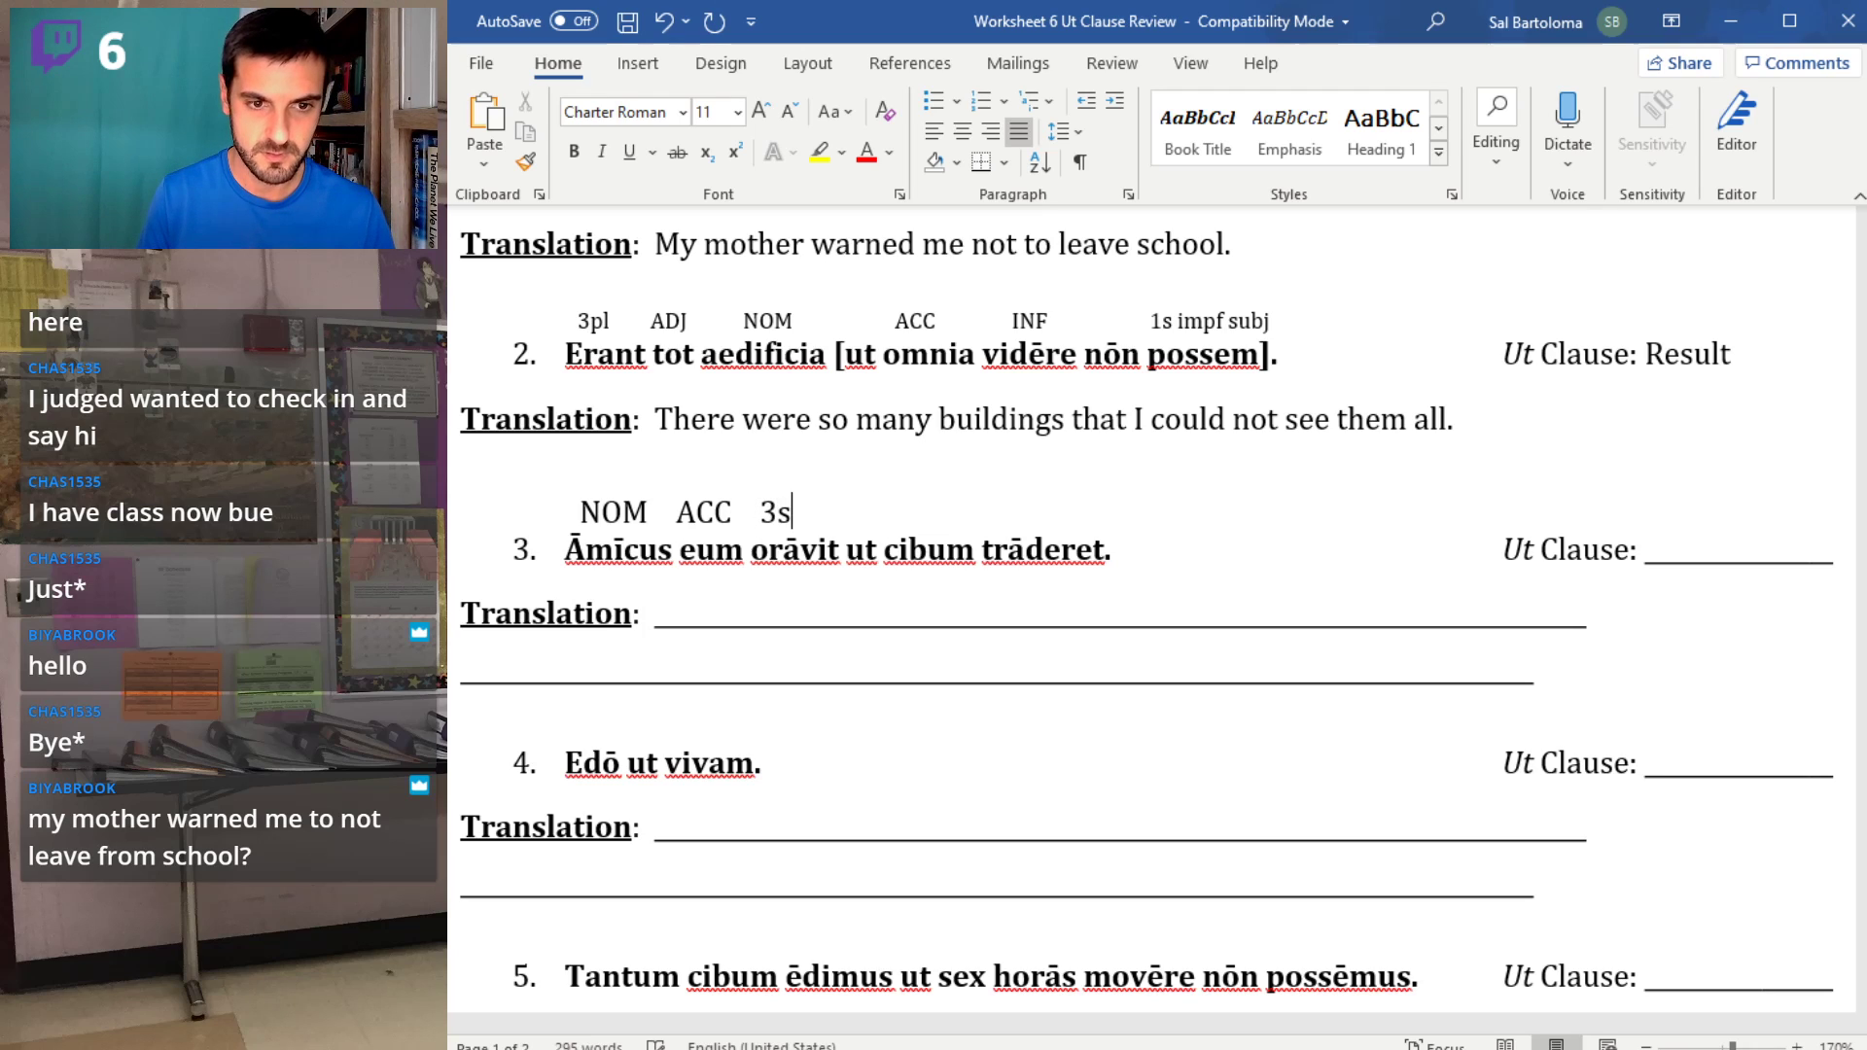
text( pf)
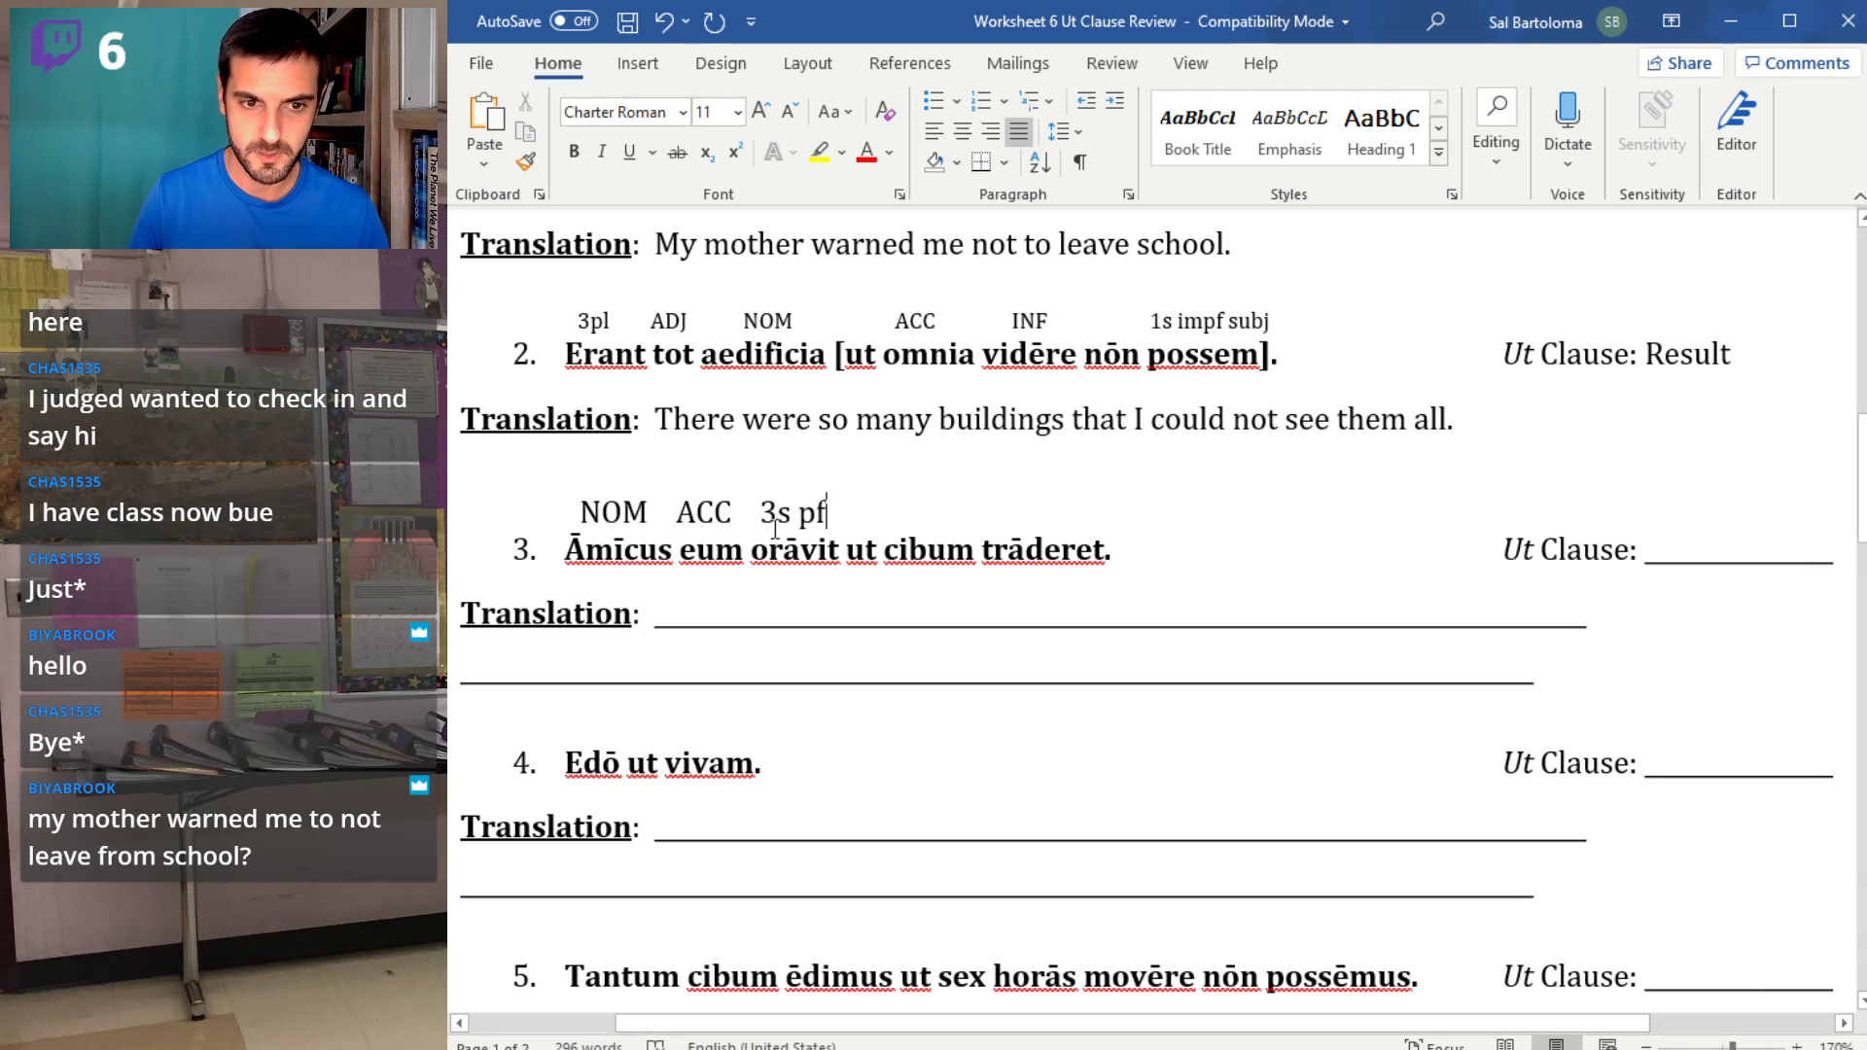
click(847, 547)
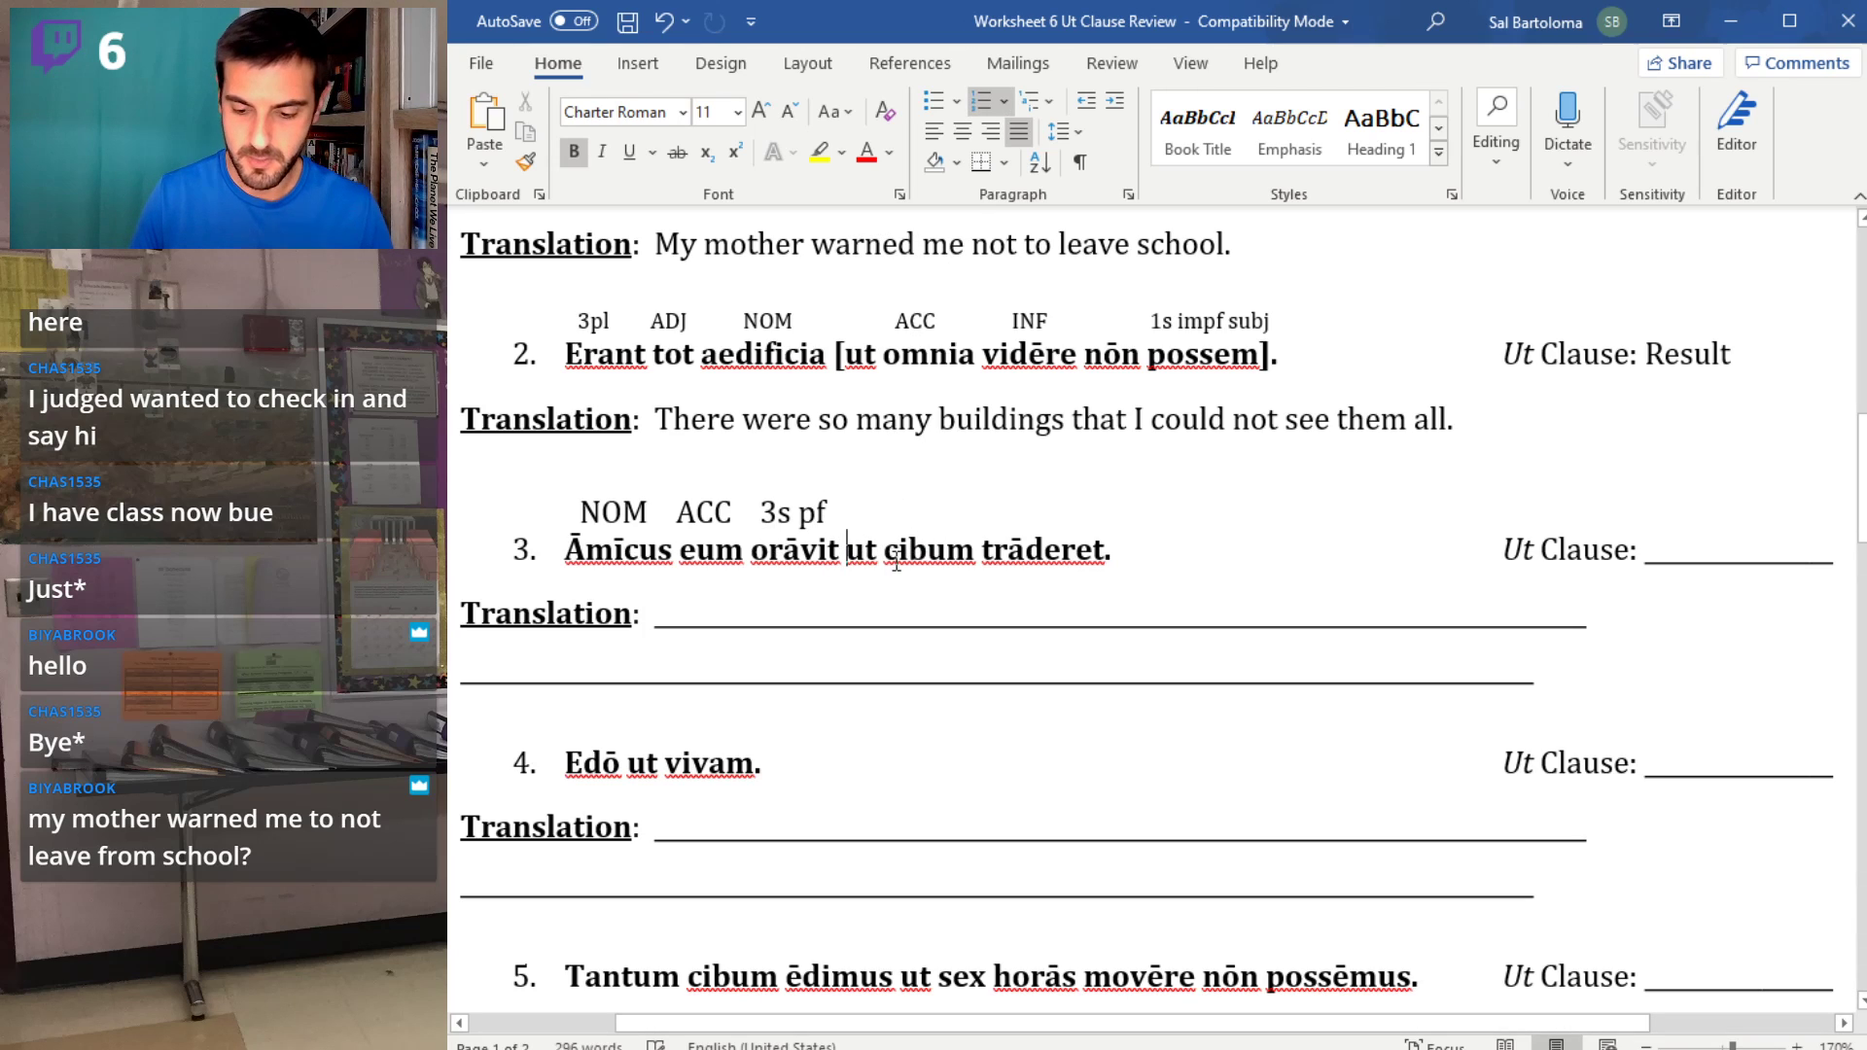
text([)
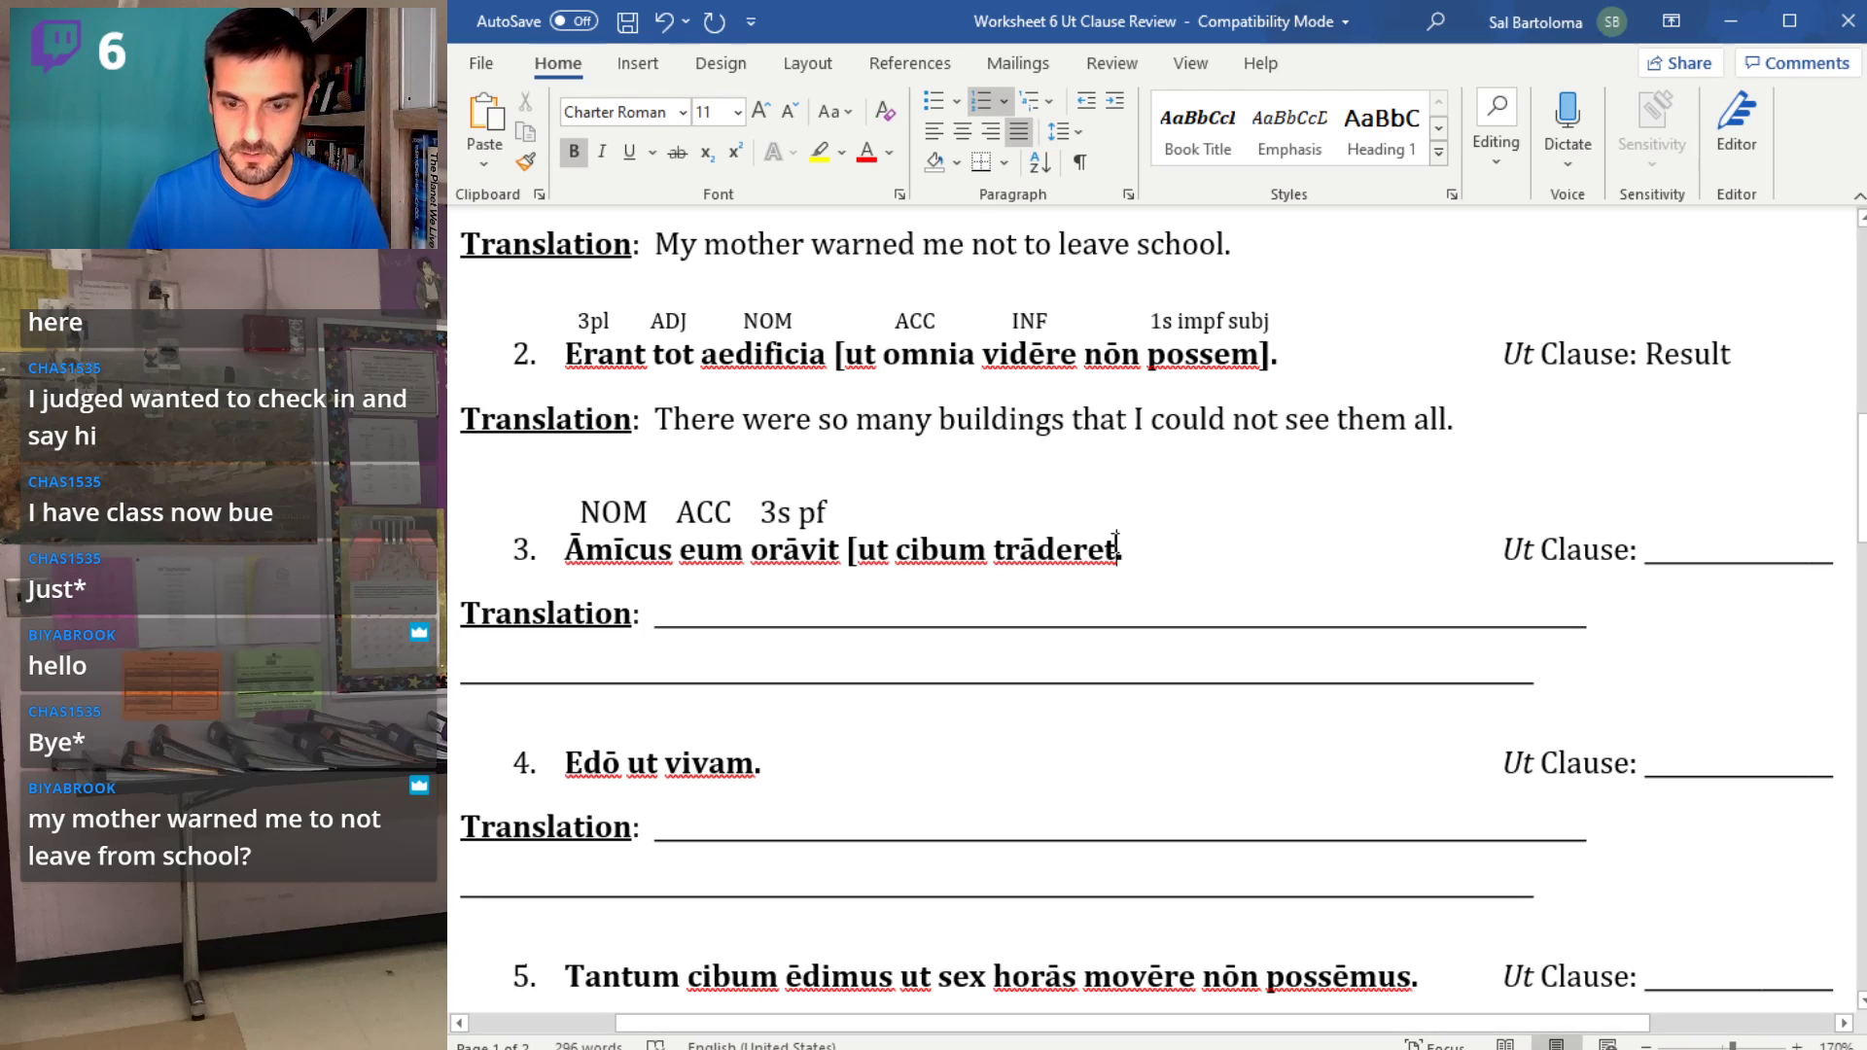
click(1118, 549)
text(])
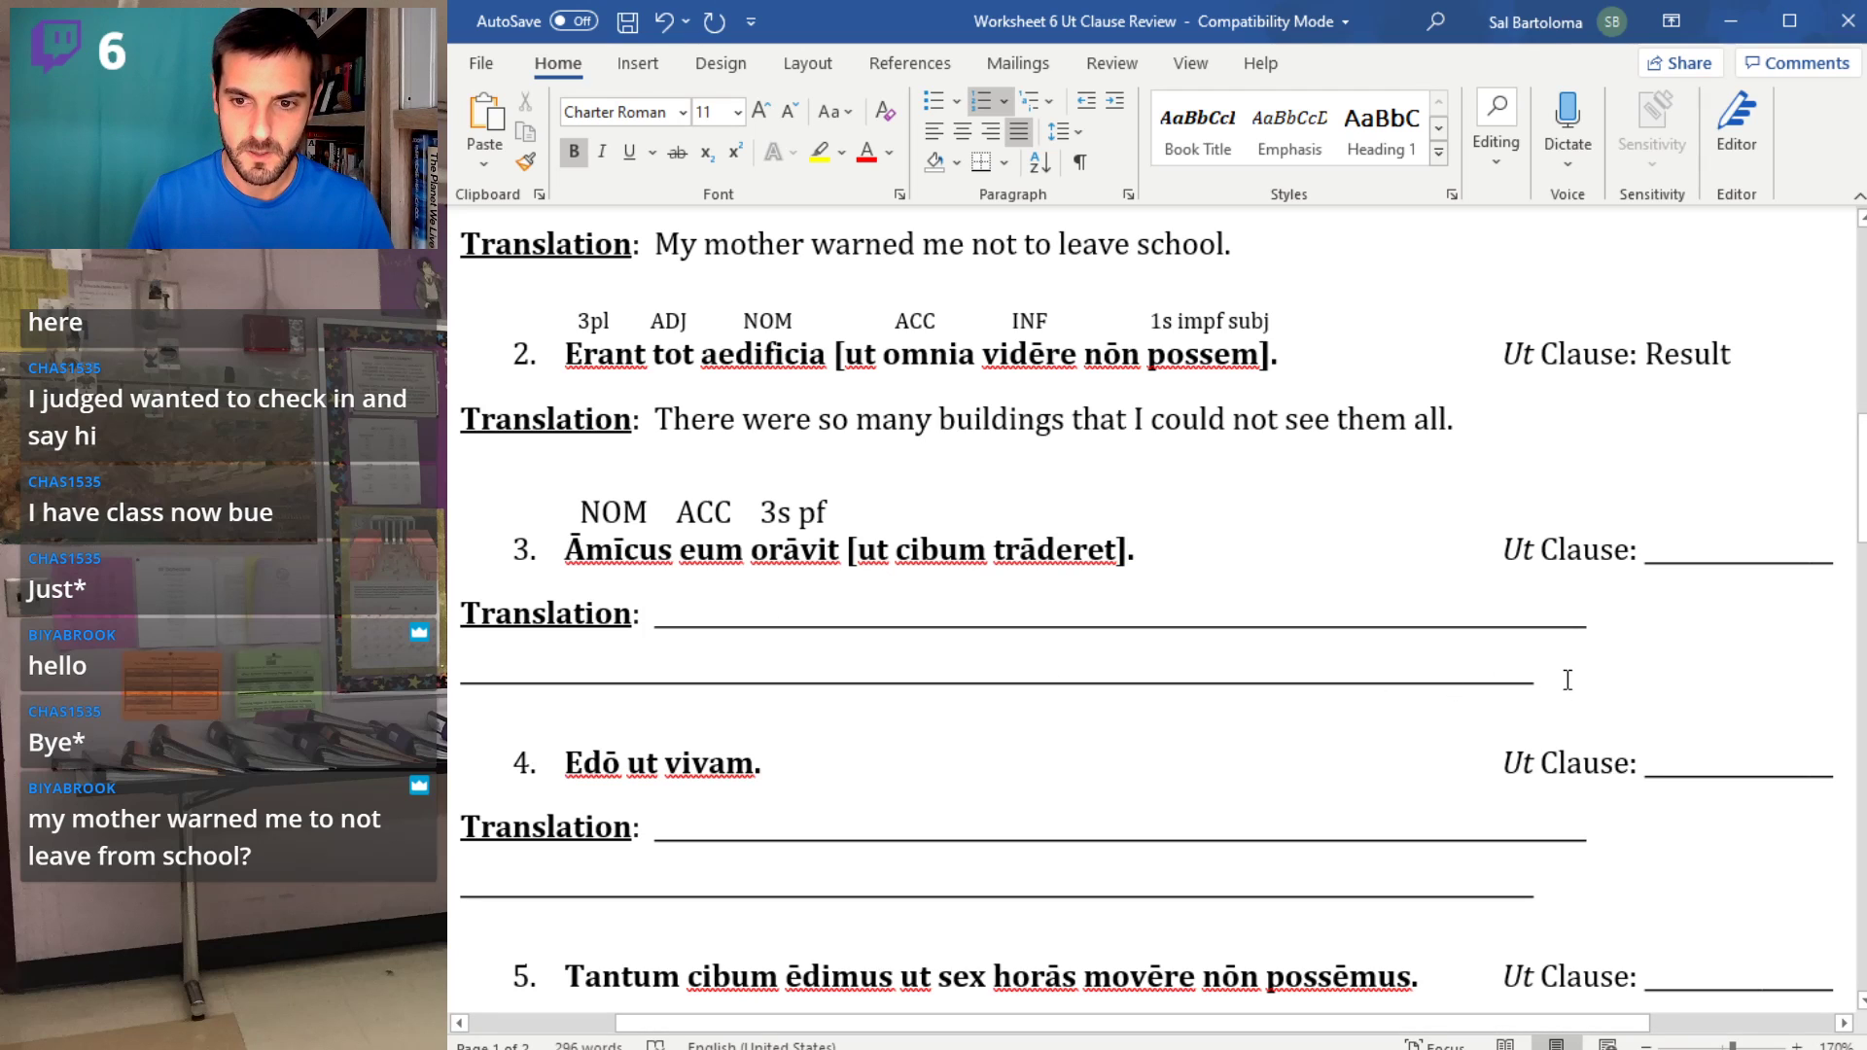
- Replace sentence 3's blank translation lines with 'His friend begged him to'
drag(1568, 680, 859, 604)
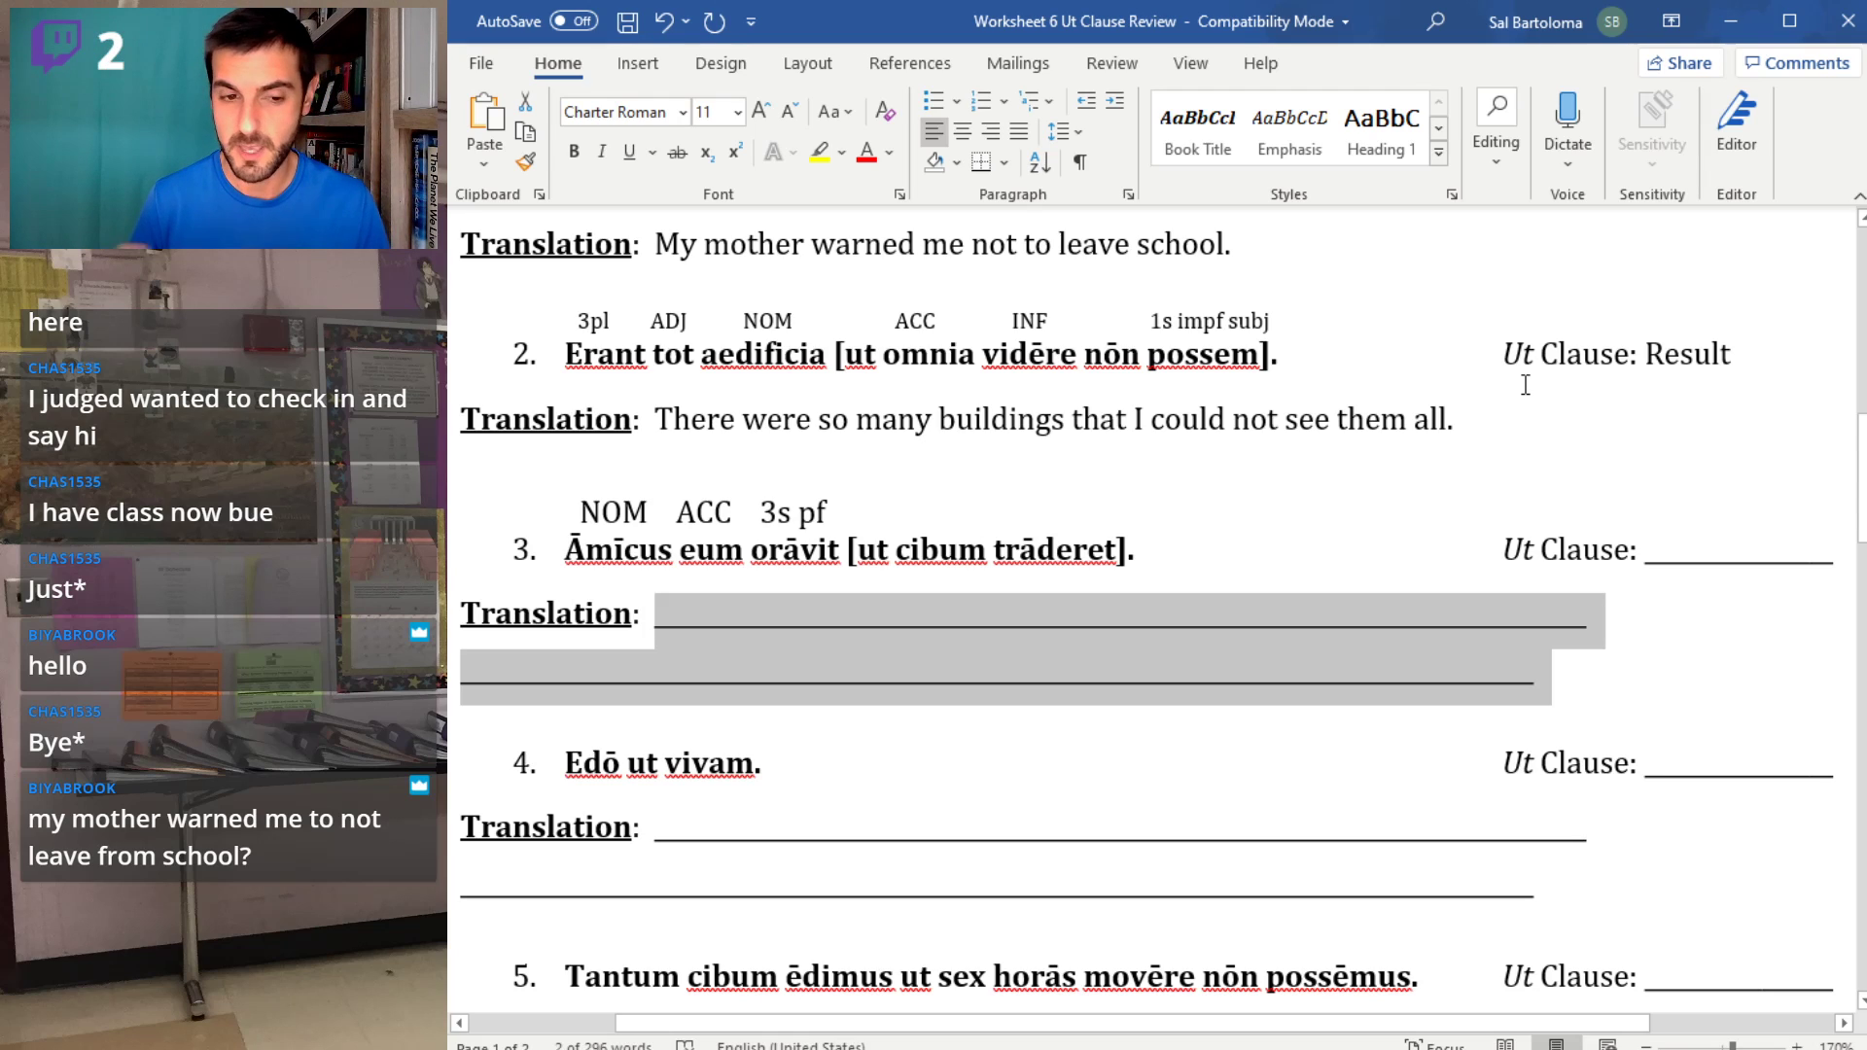
text(His friend)
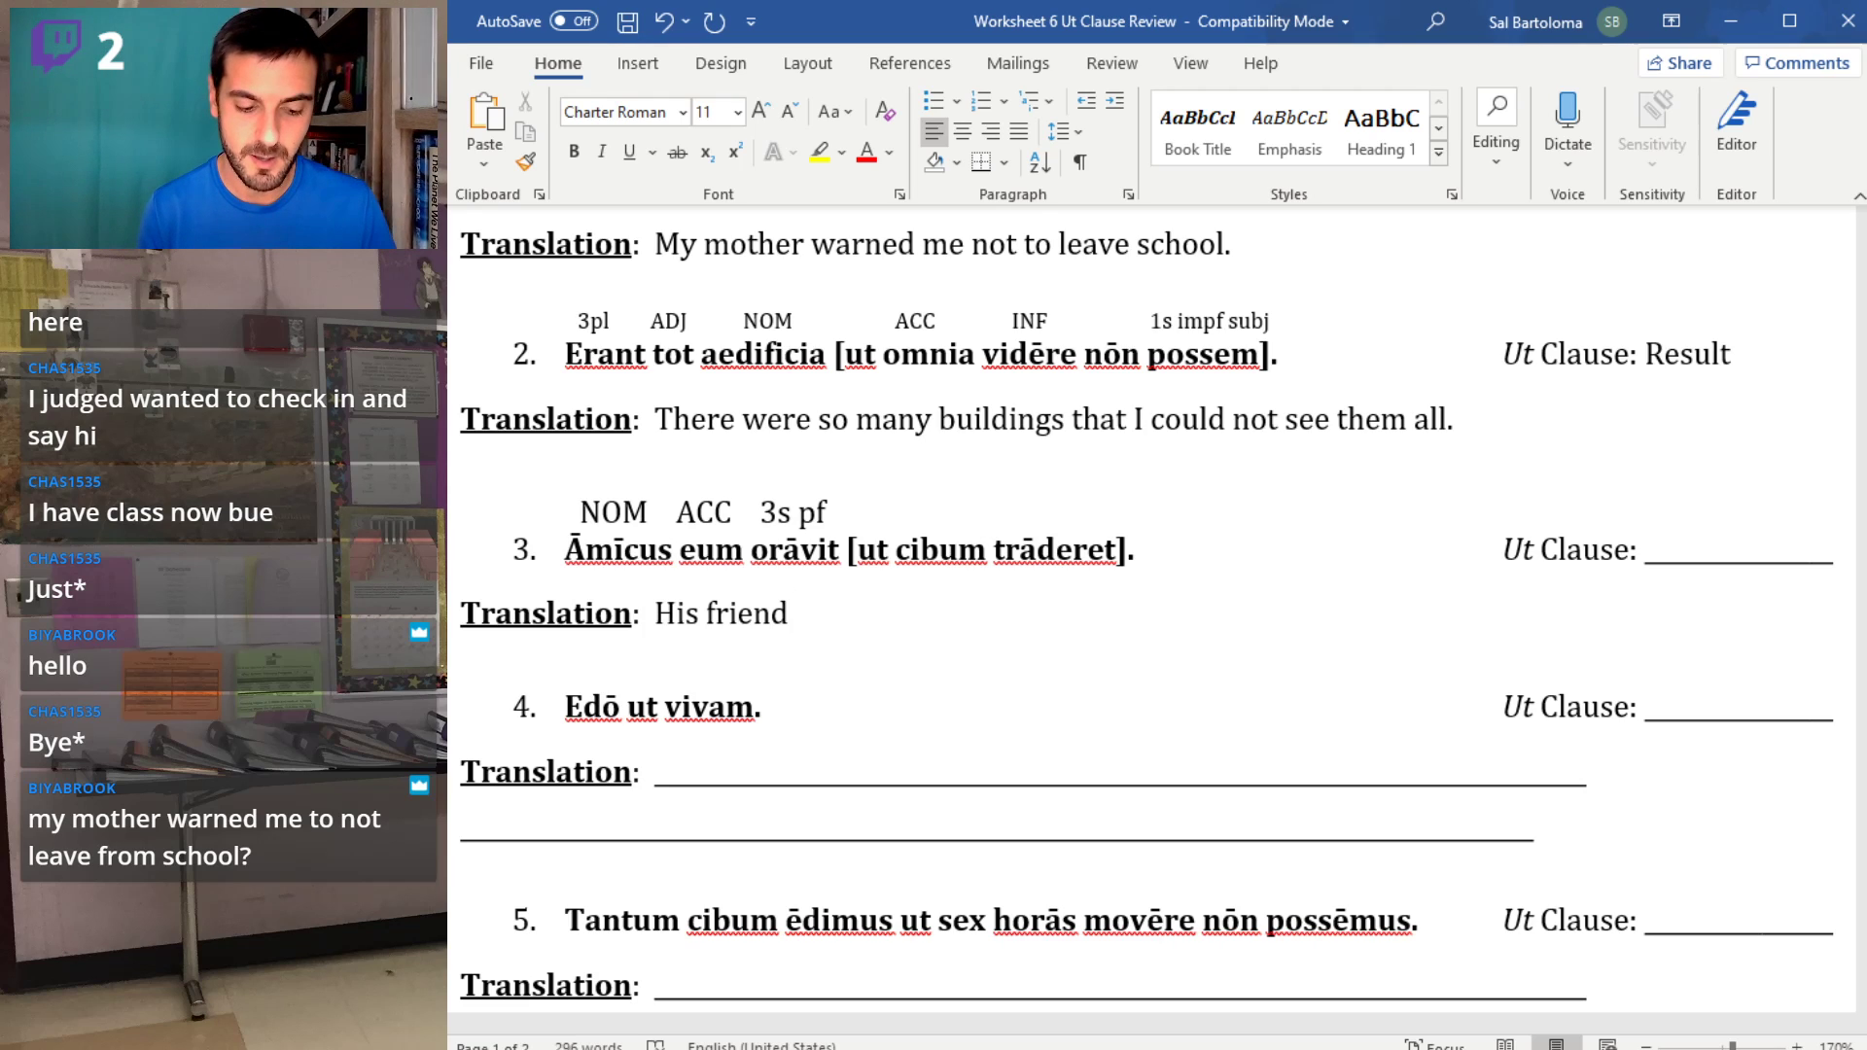
text(begged him)
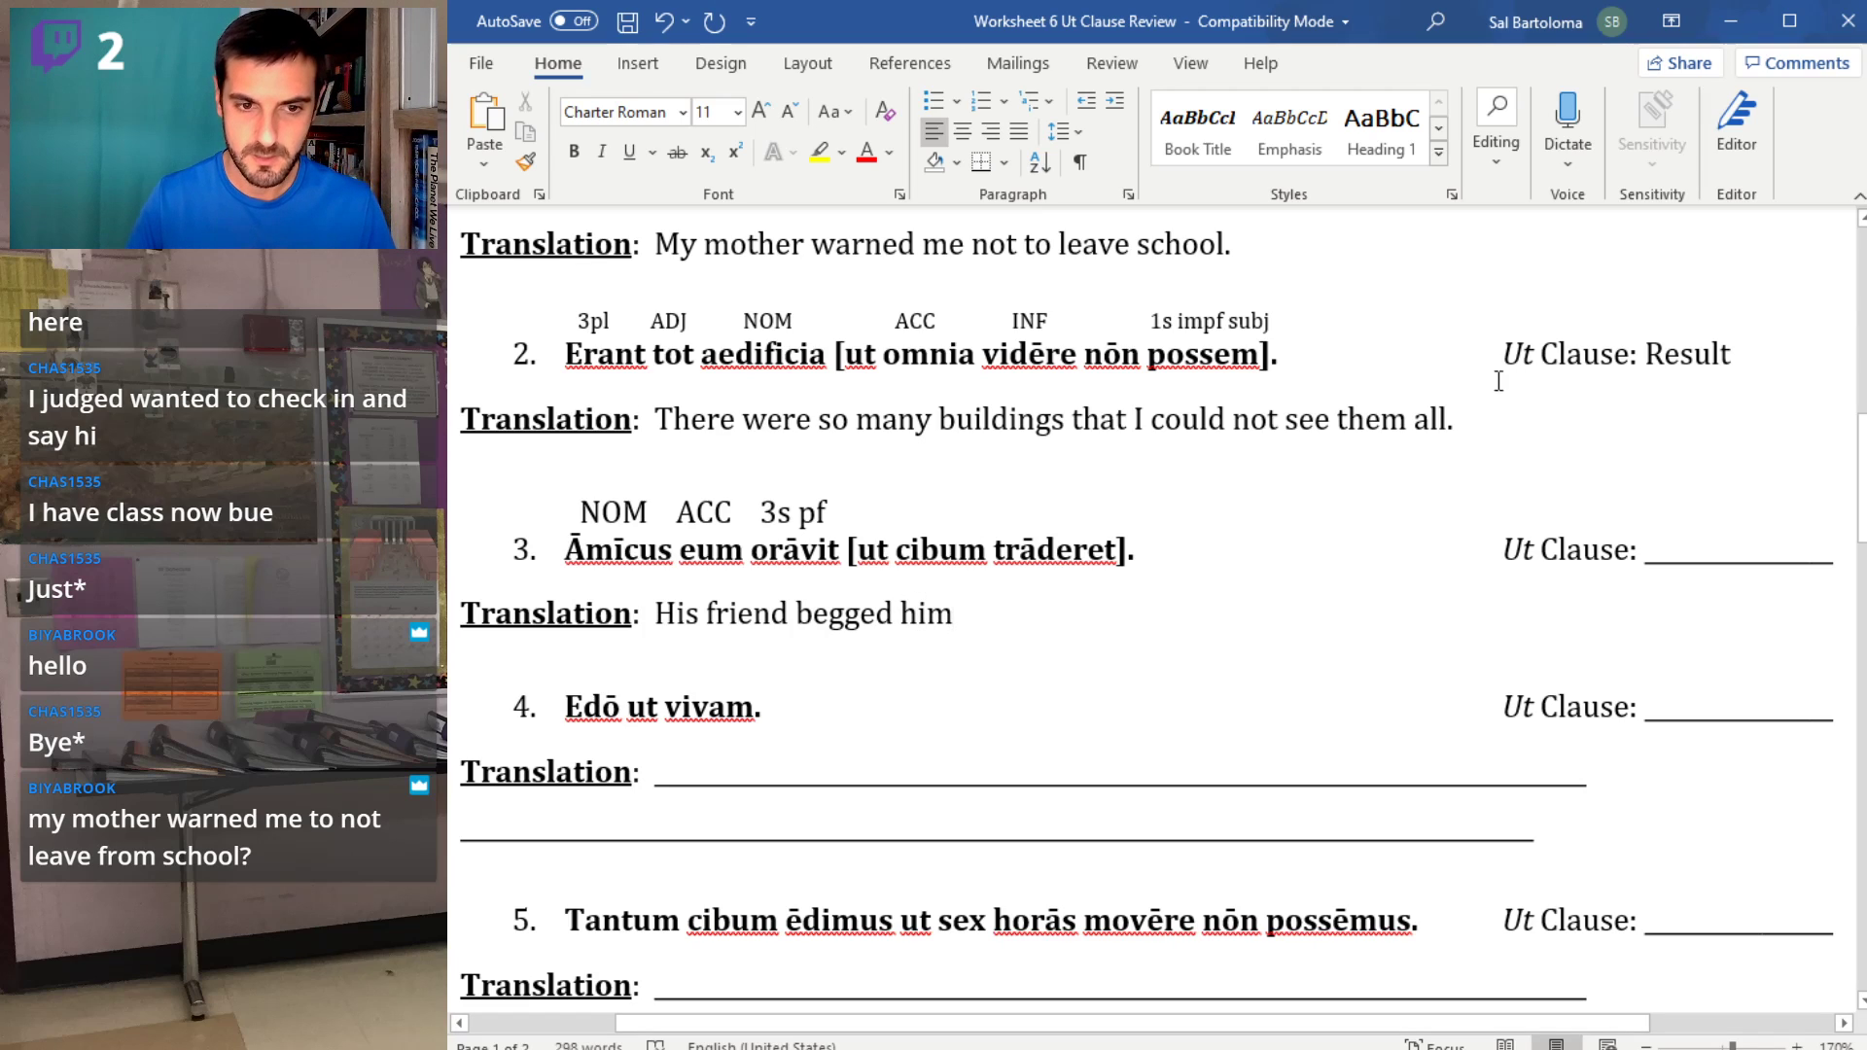
click(872, 514)
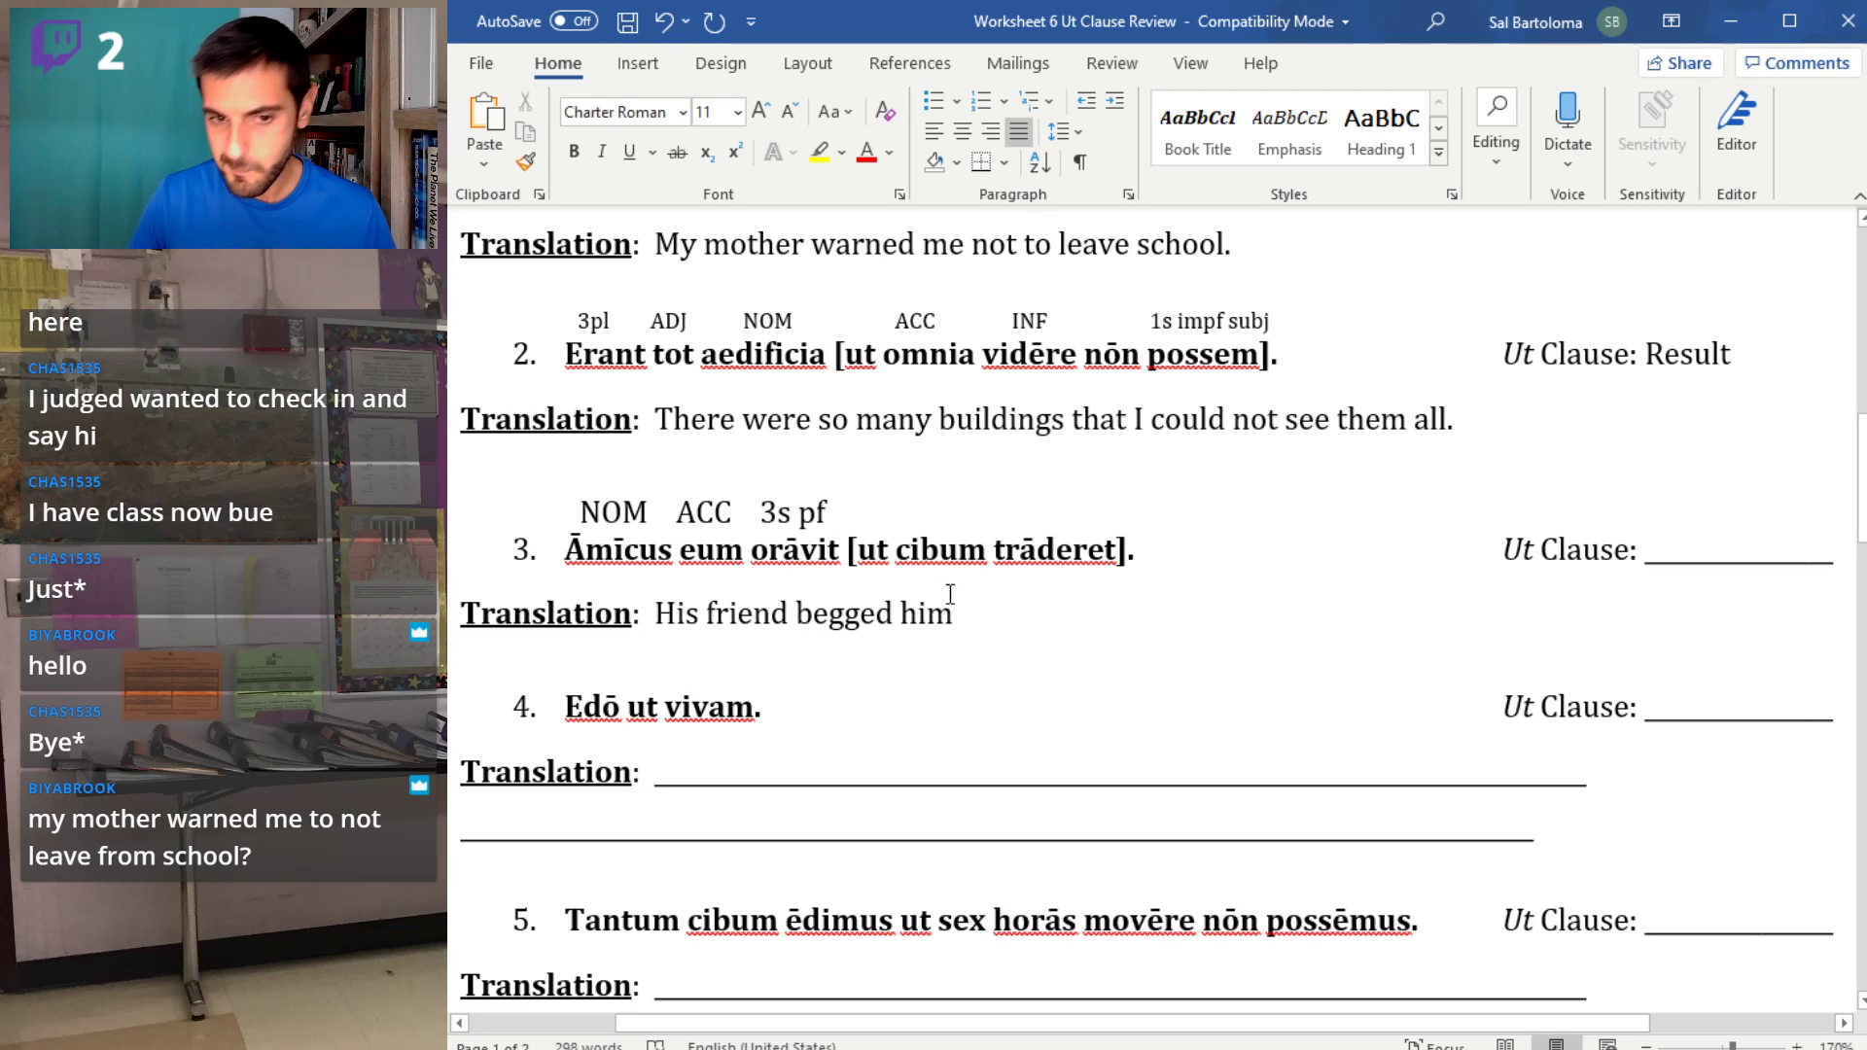
click(981, 627)
text(to)
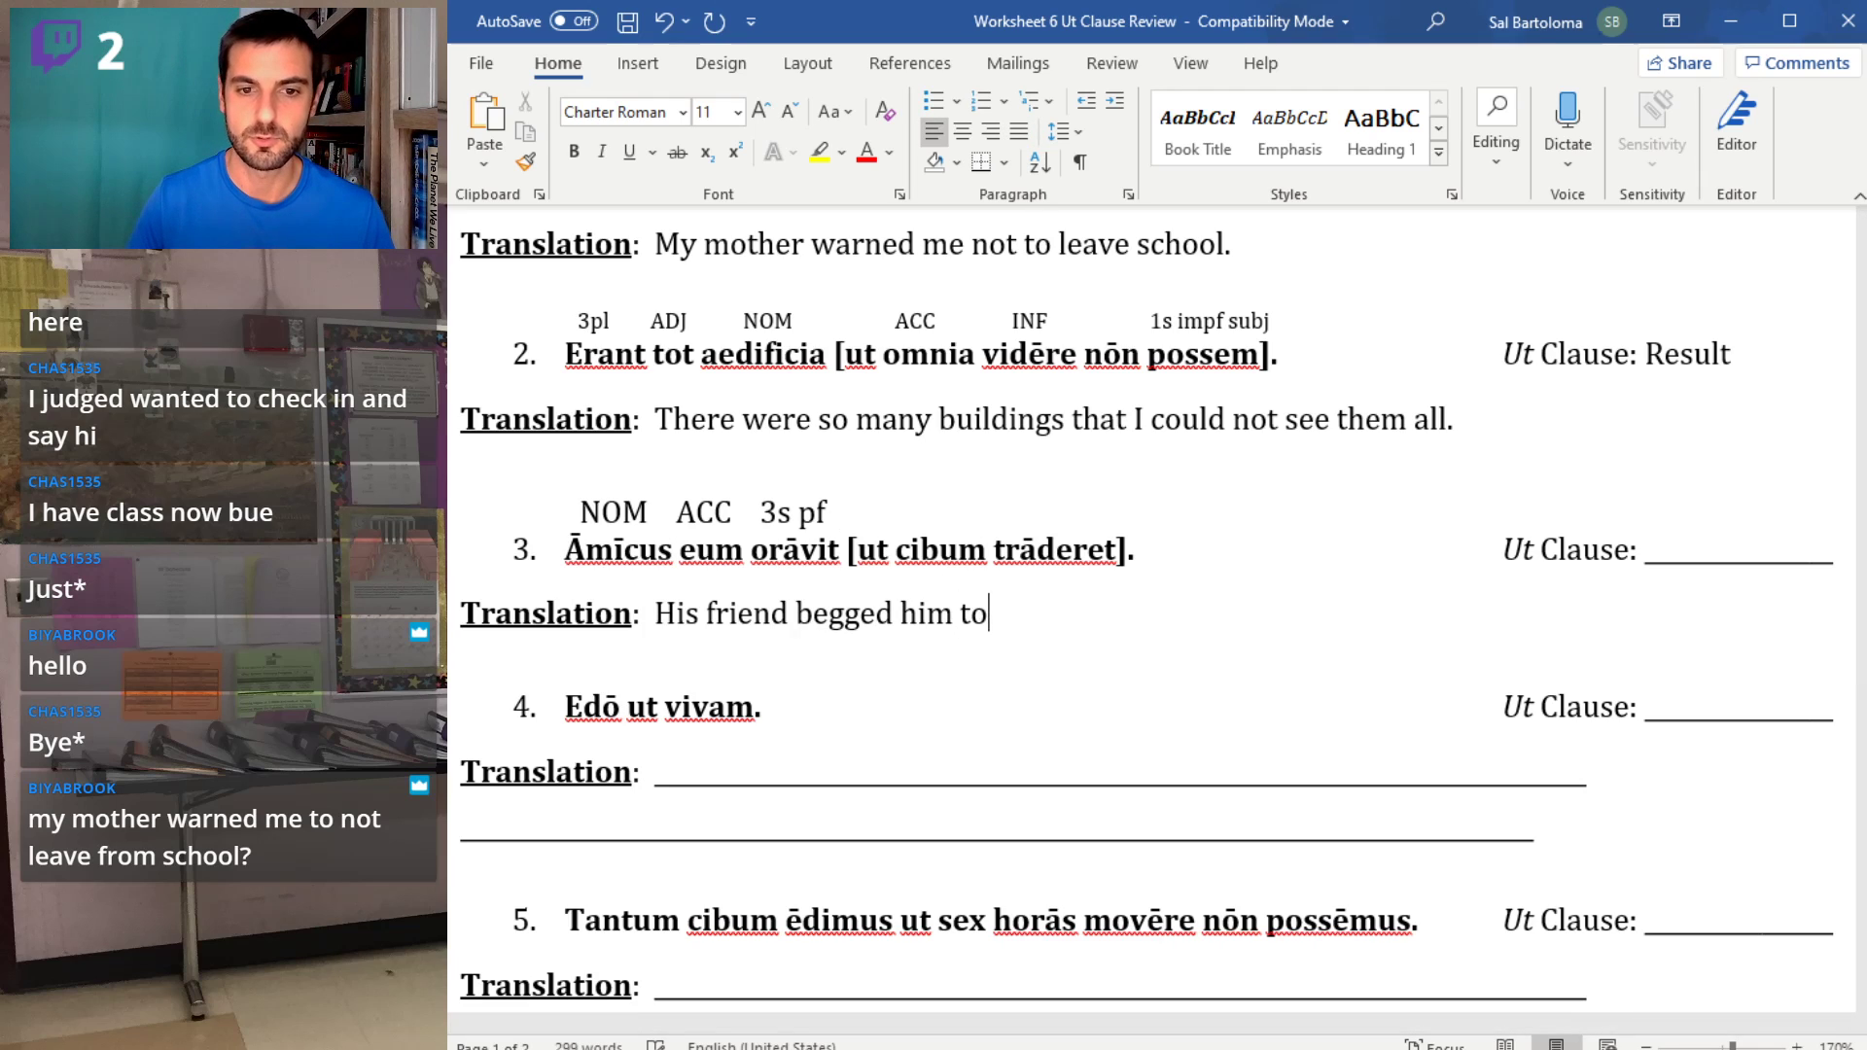
- Add ACC and 3s impf subj labels and set the whole label line to 9 pt
click(854, 513)
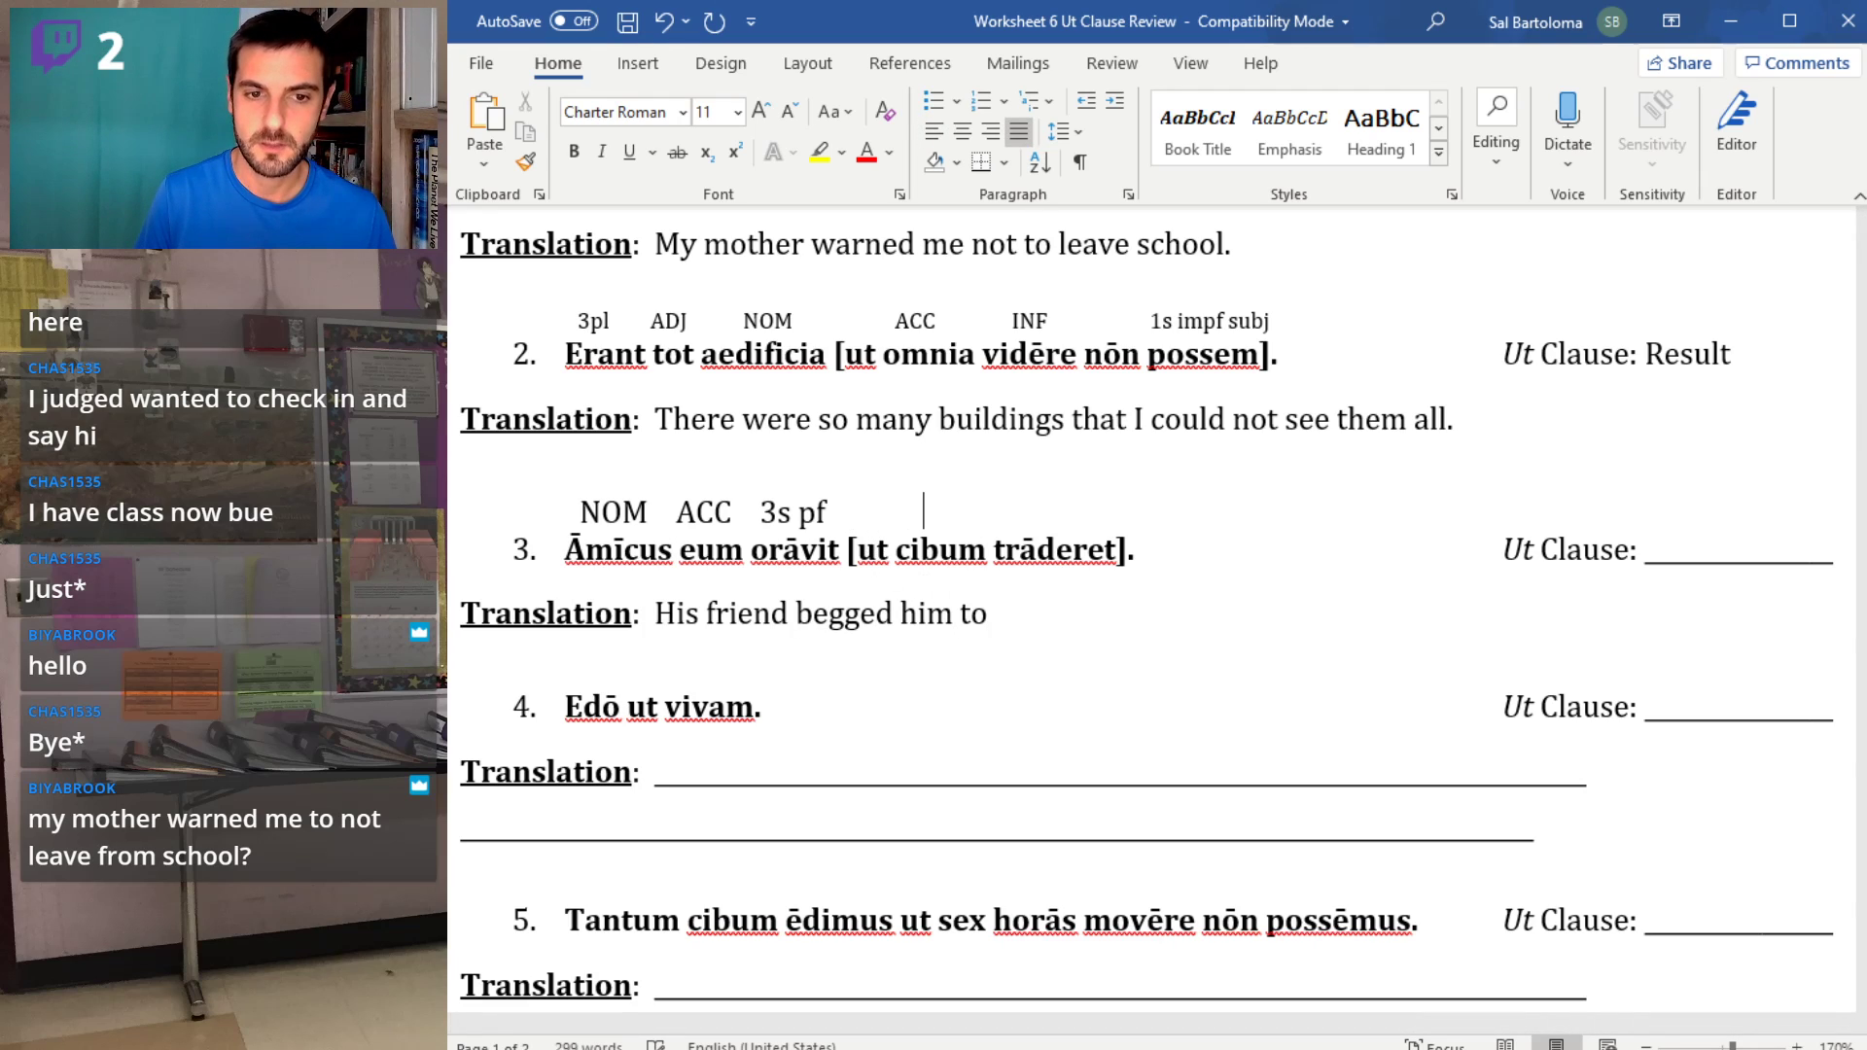
text(ACC      )
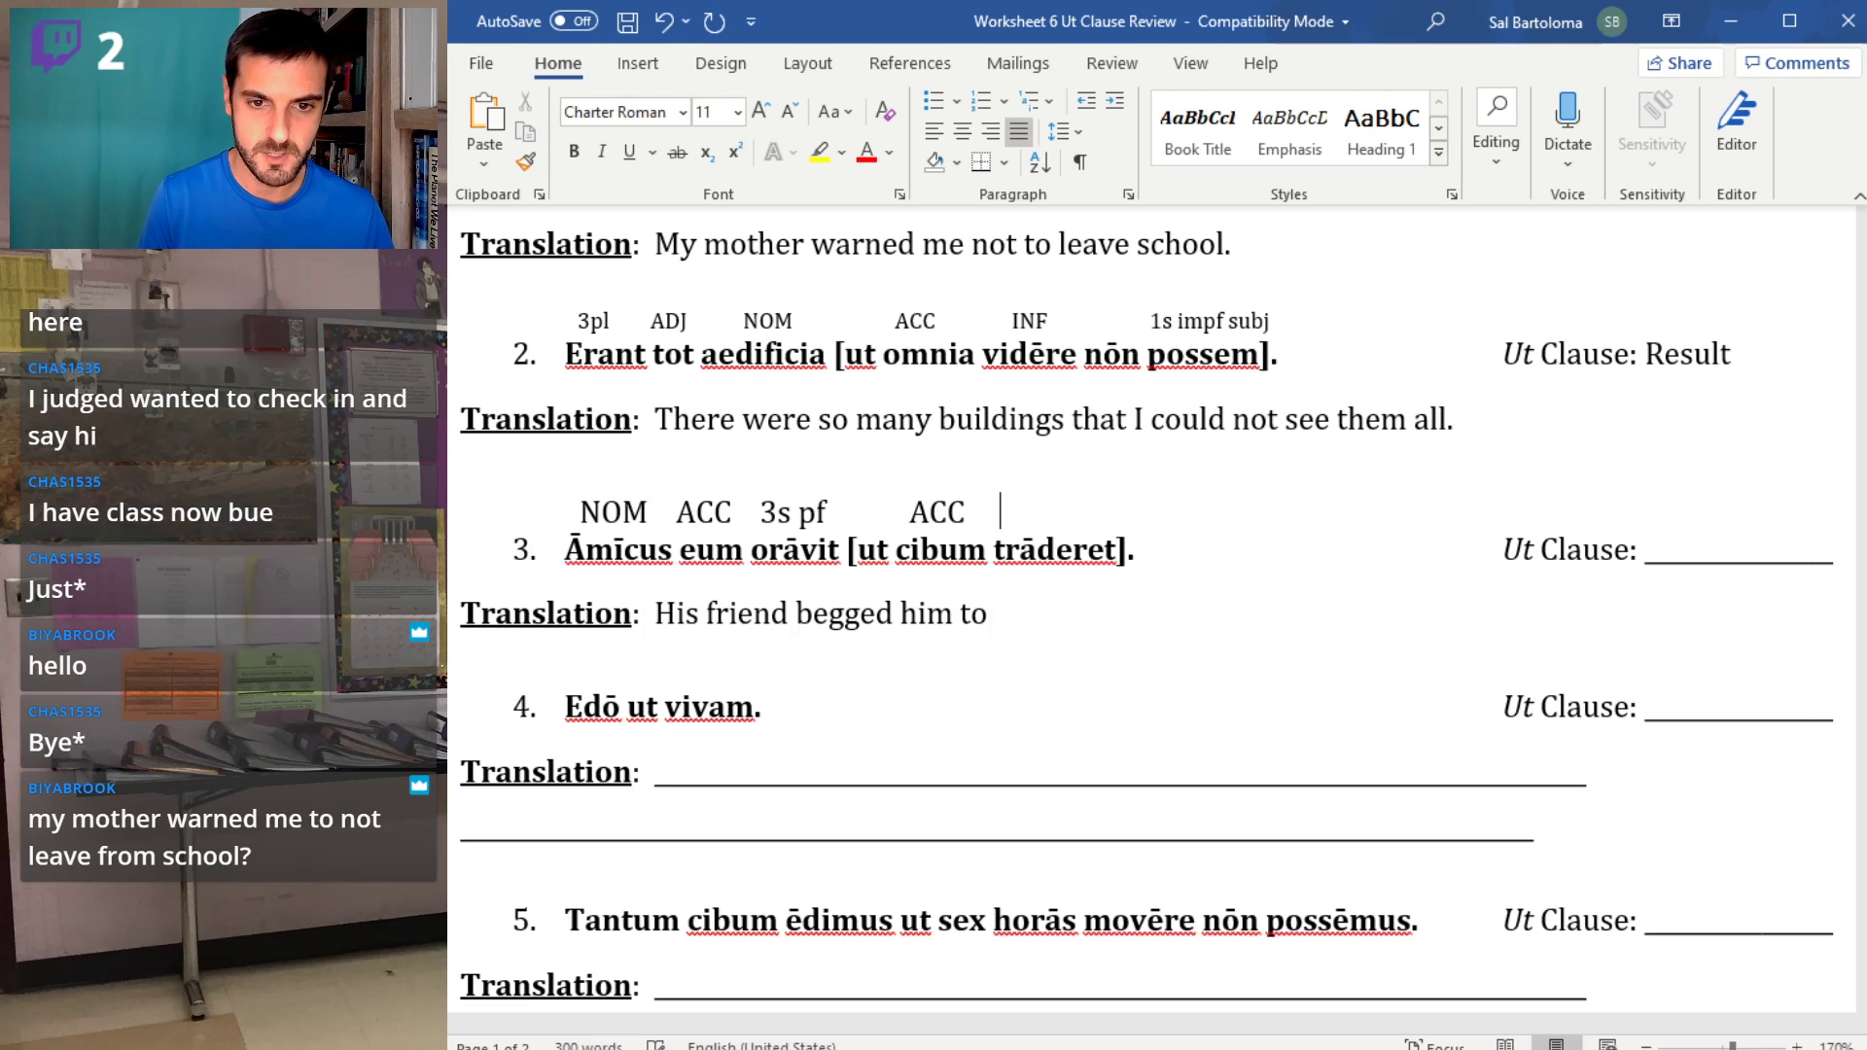
text(3s )
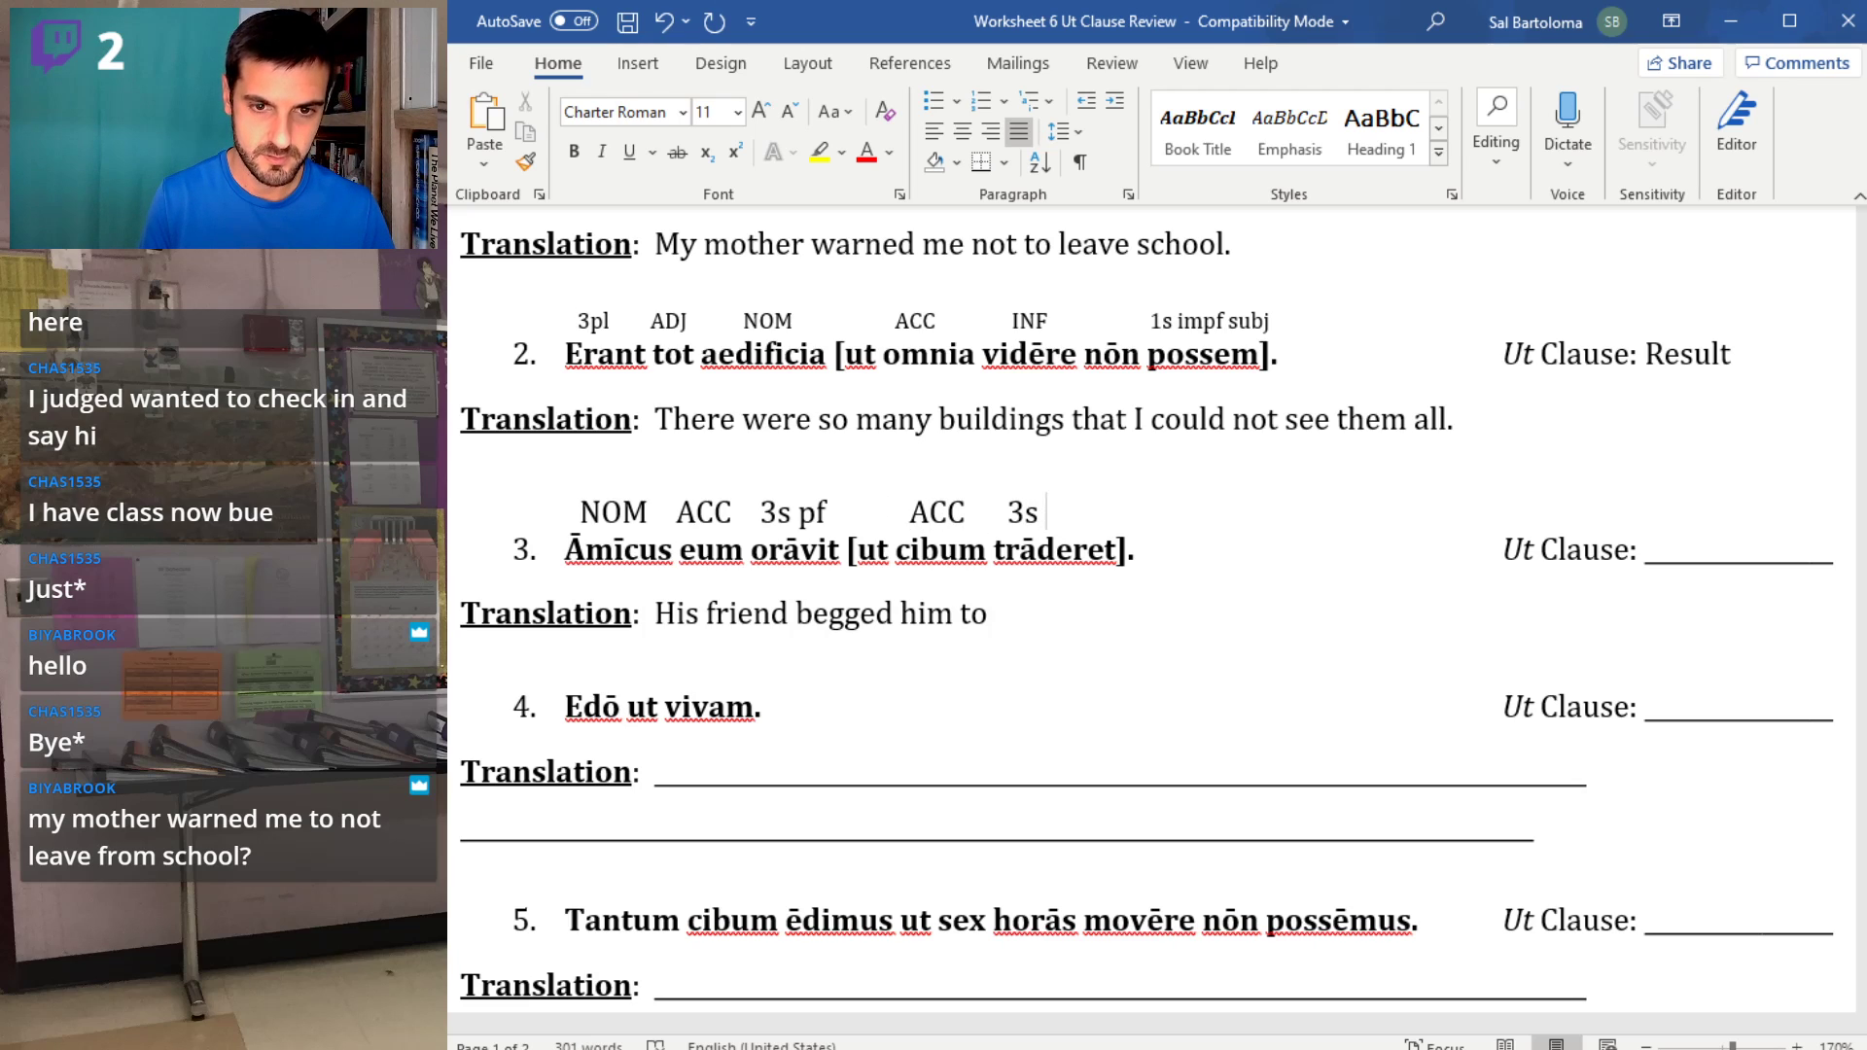
text(impf subj.)
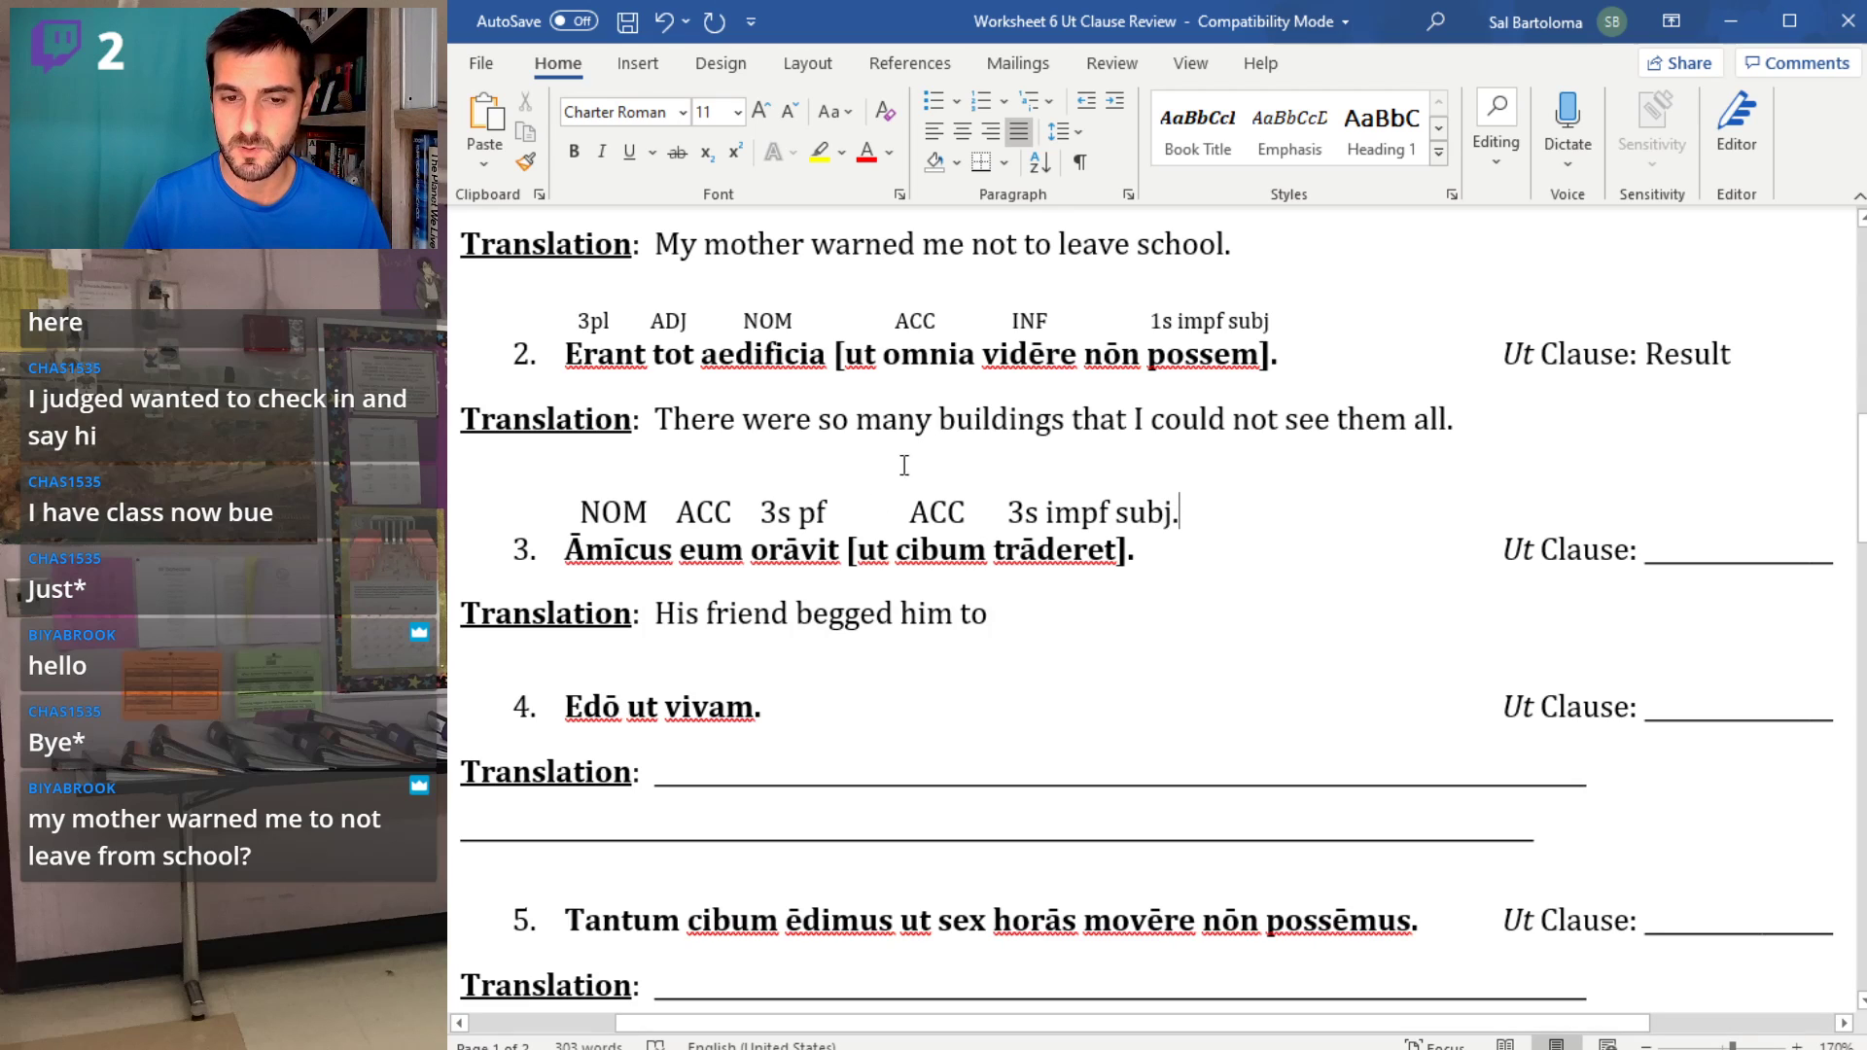
drag(1192, 513, 467, 510)
click(718, 114)
text(9)
key(Return)
click(552, 503)
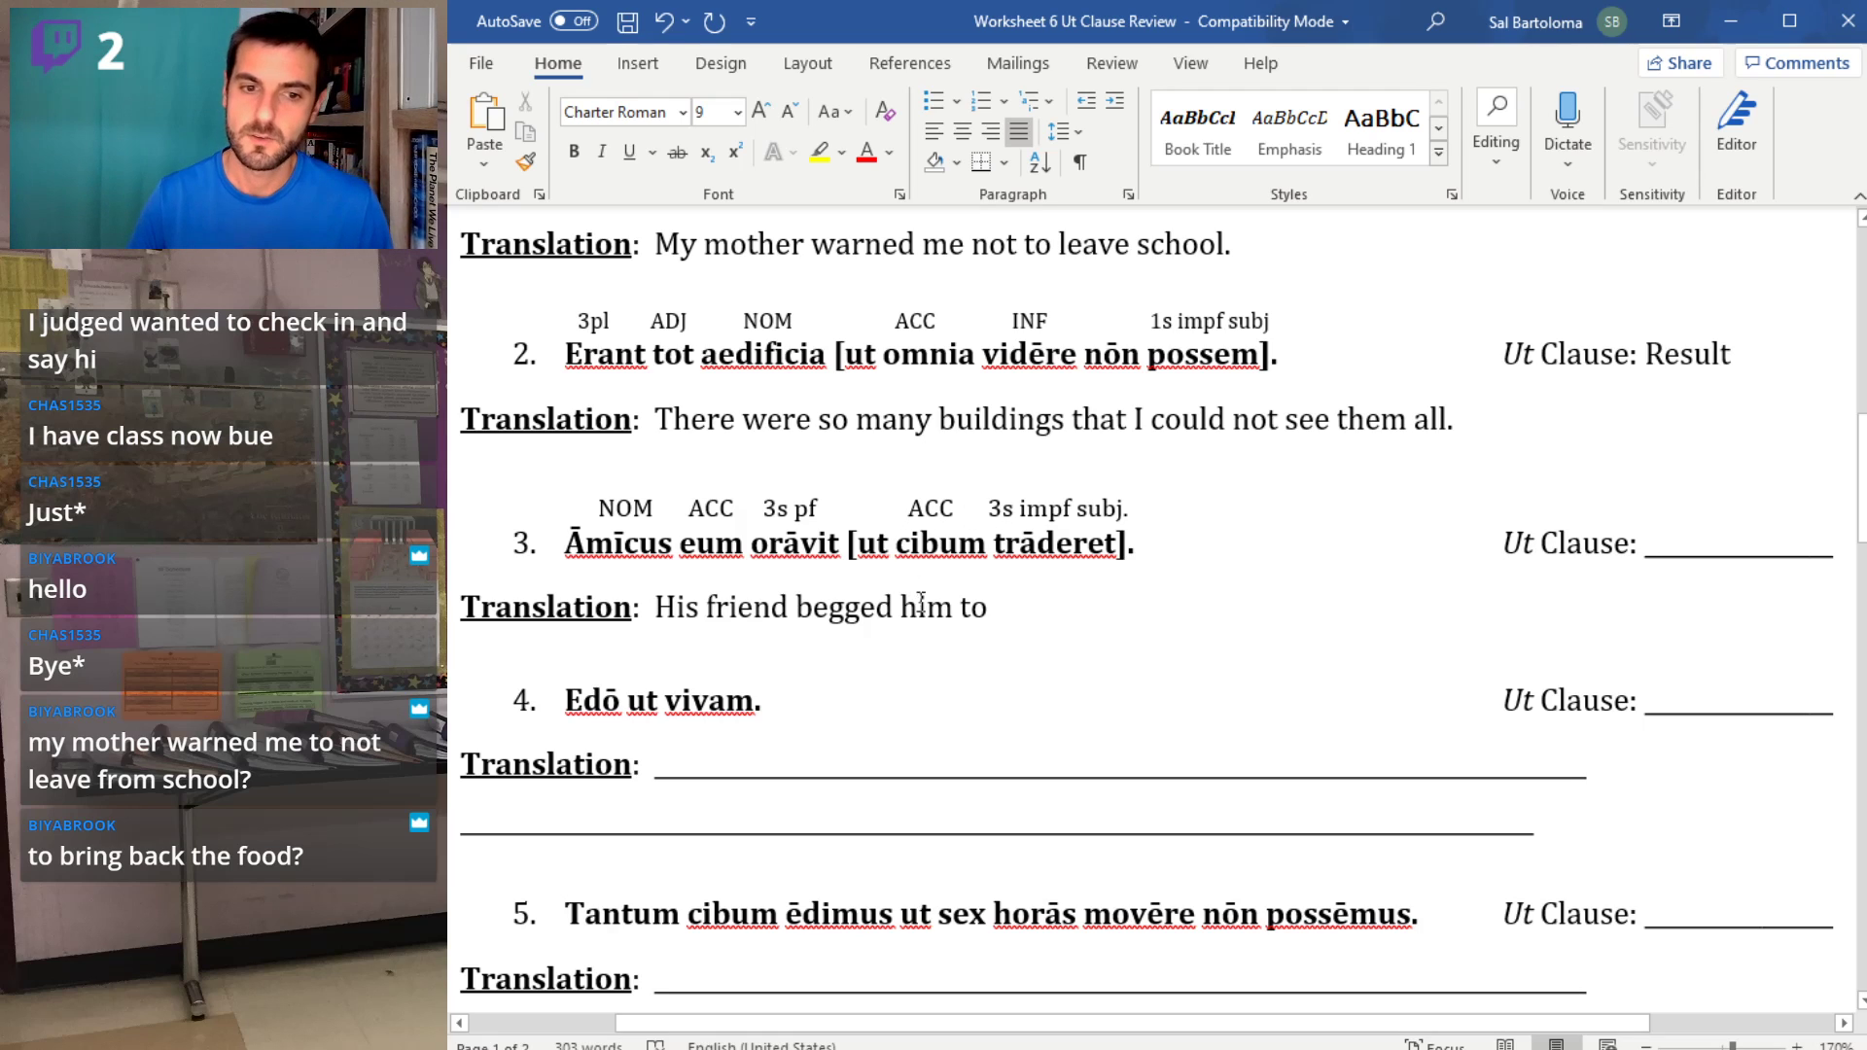
- Finish the translation with 'hand over his food.' and enter Ind. Command as the ut clause
click(1038, 618)
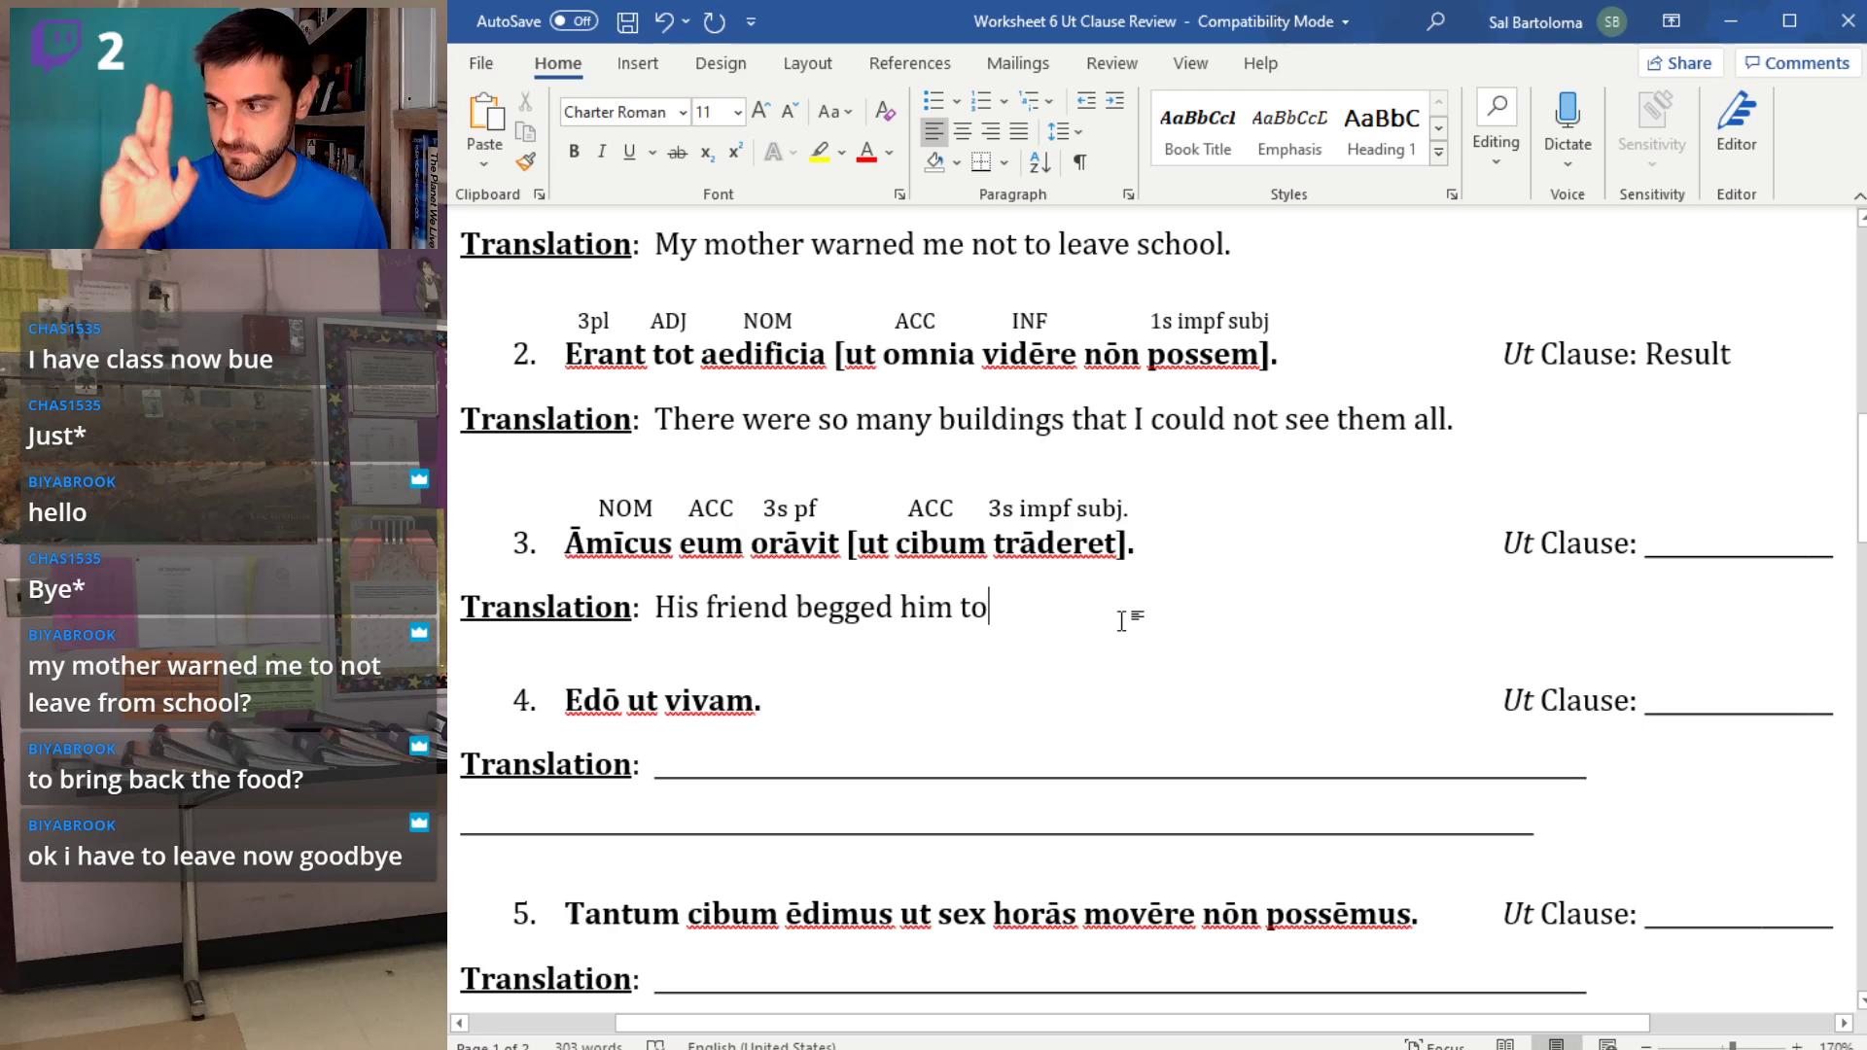
text(hand )
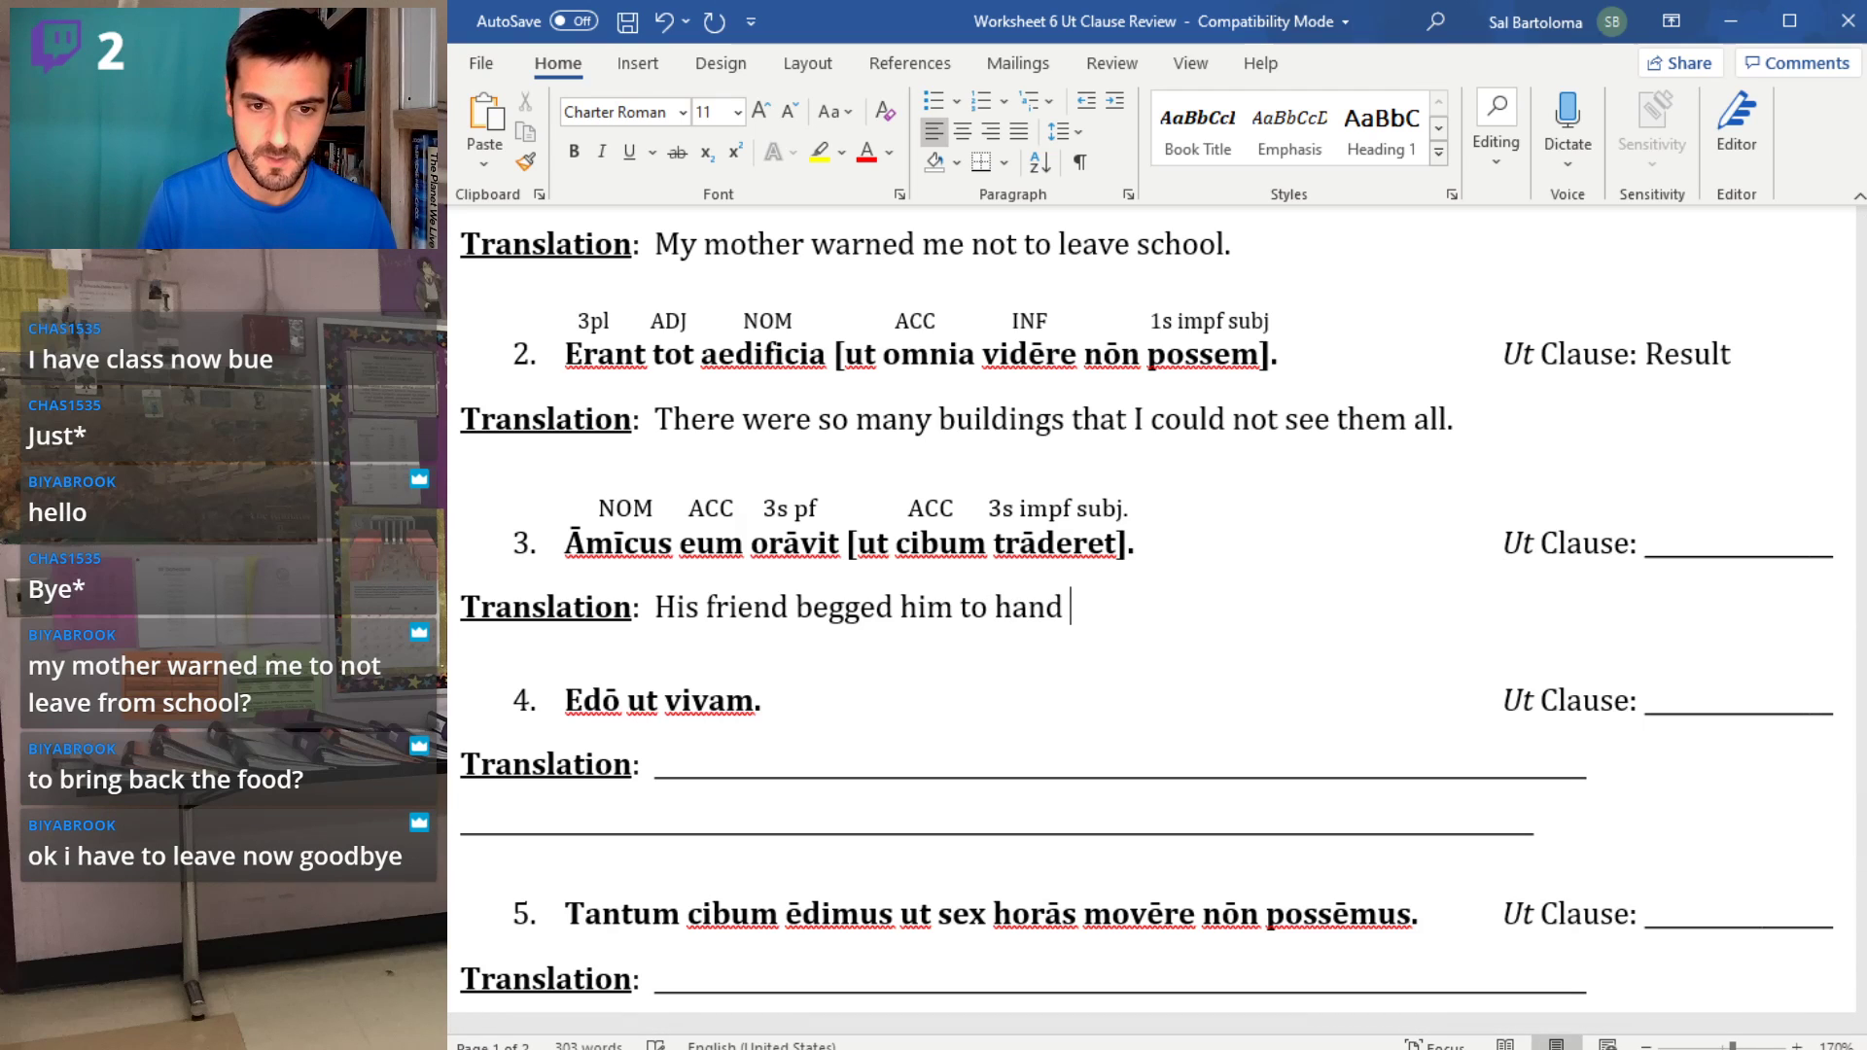
text(over his food.)
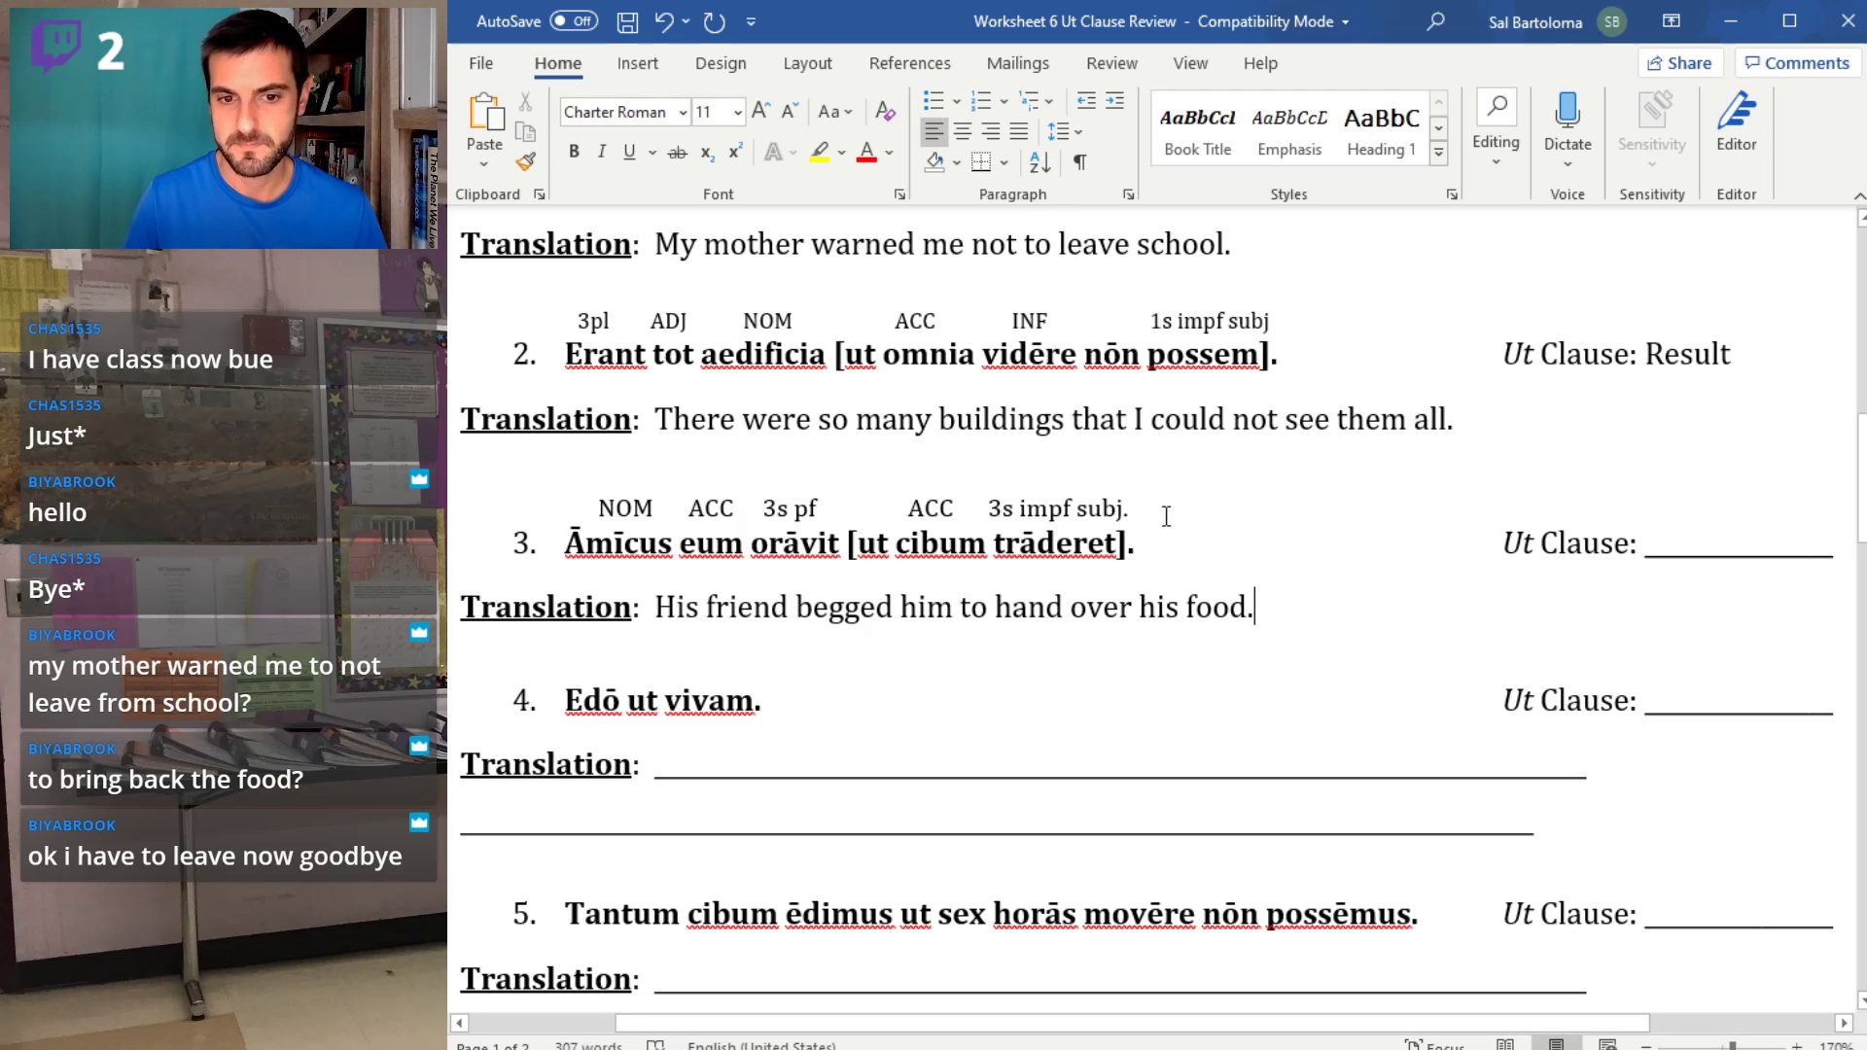
click(1735, 554)
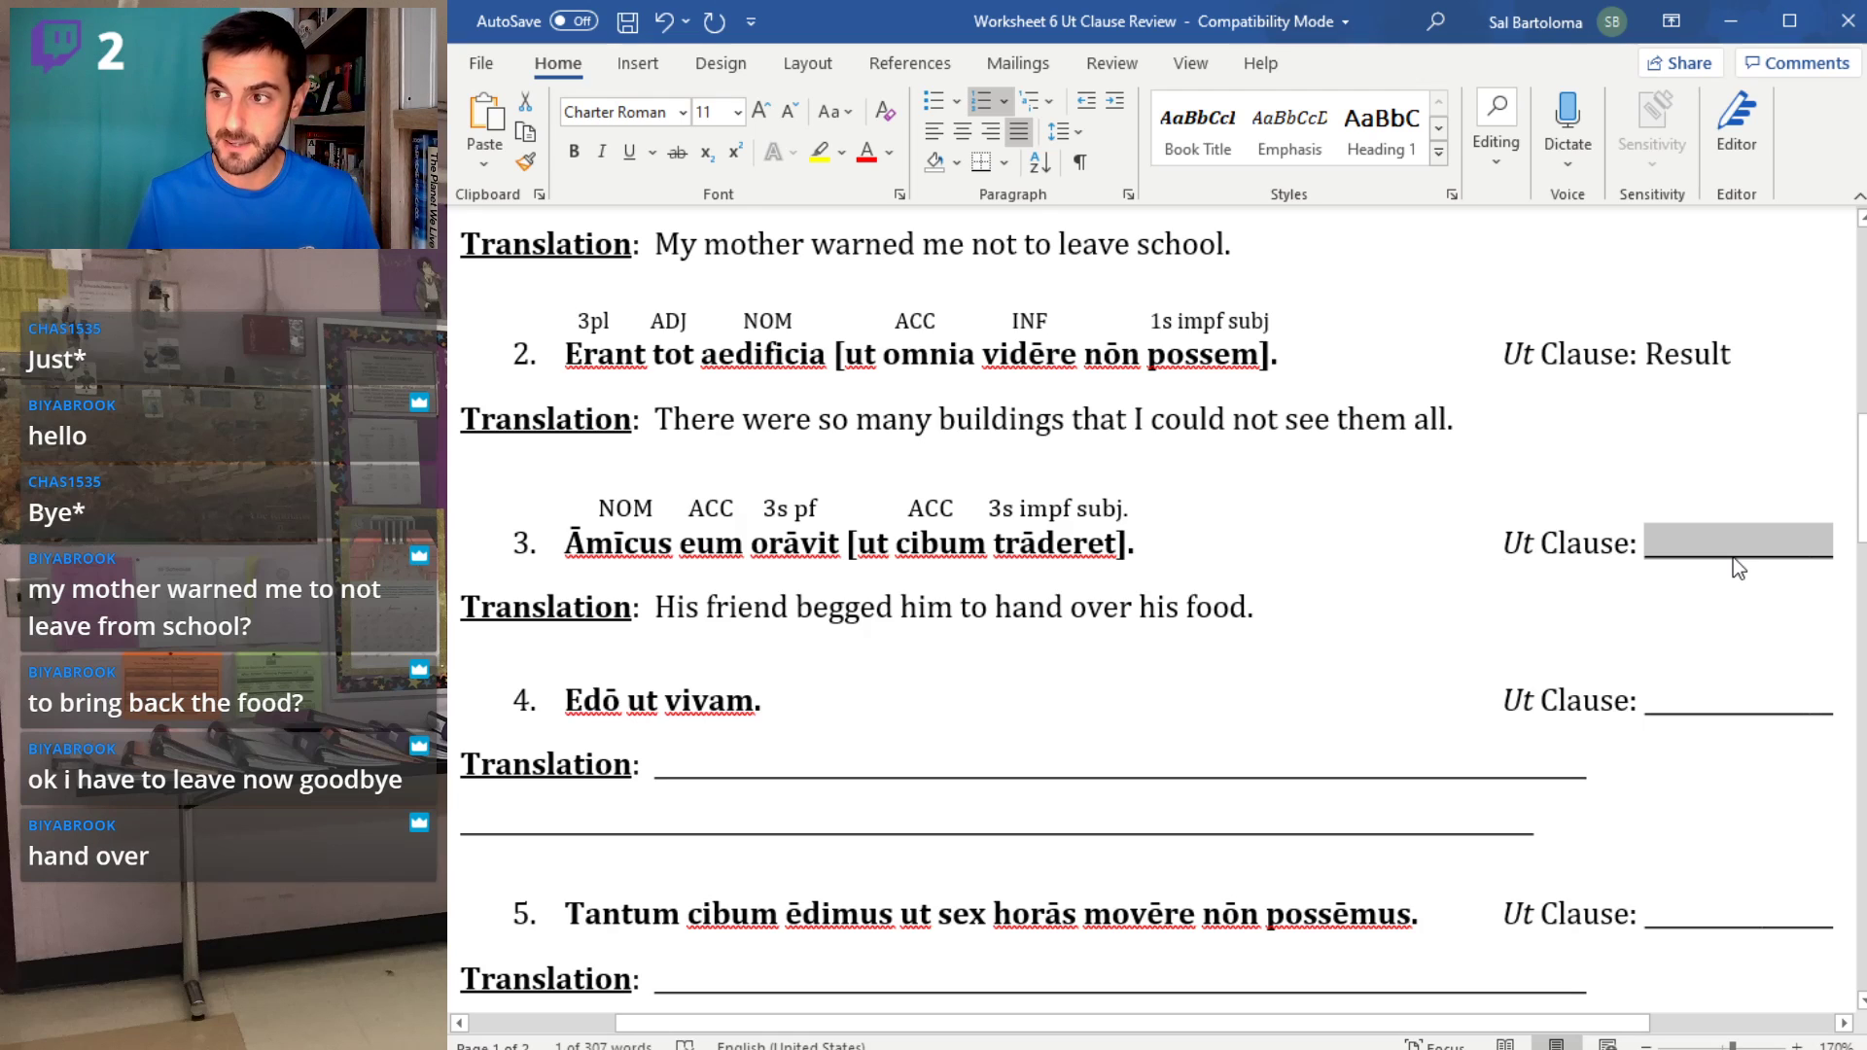
text(Ind. Command)
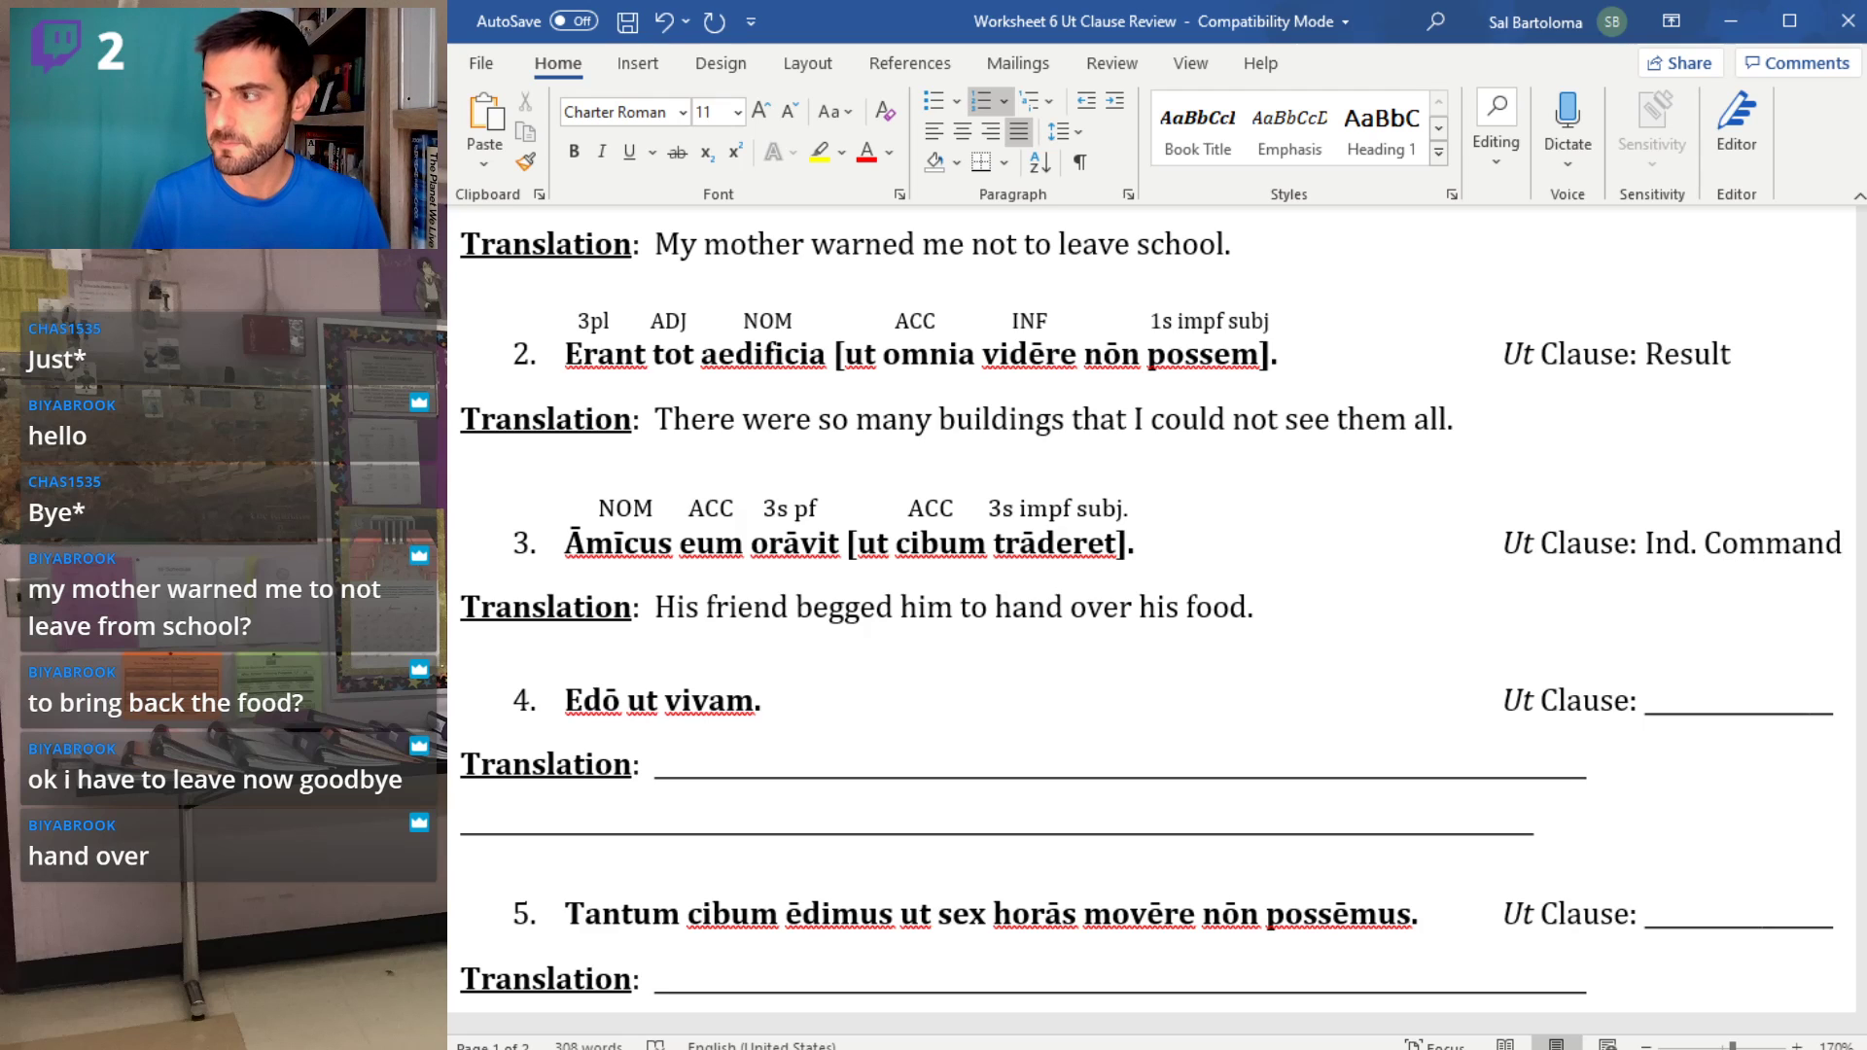
click(994, 608)
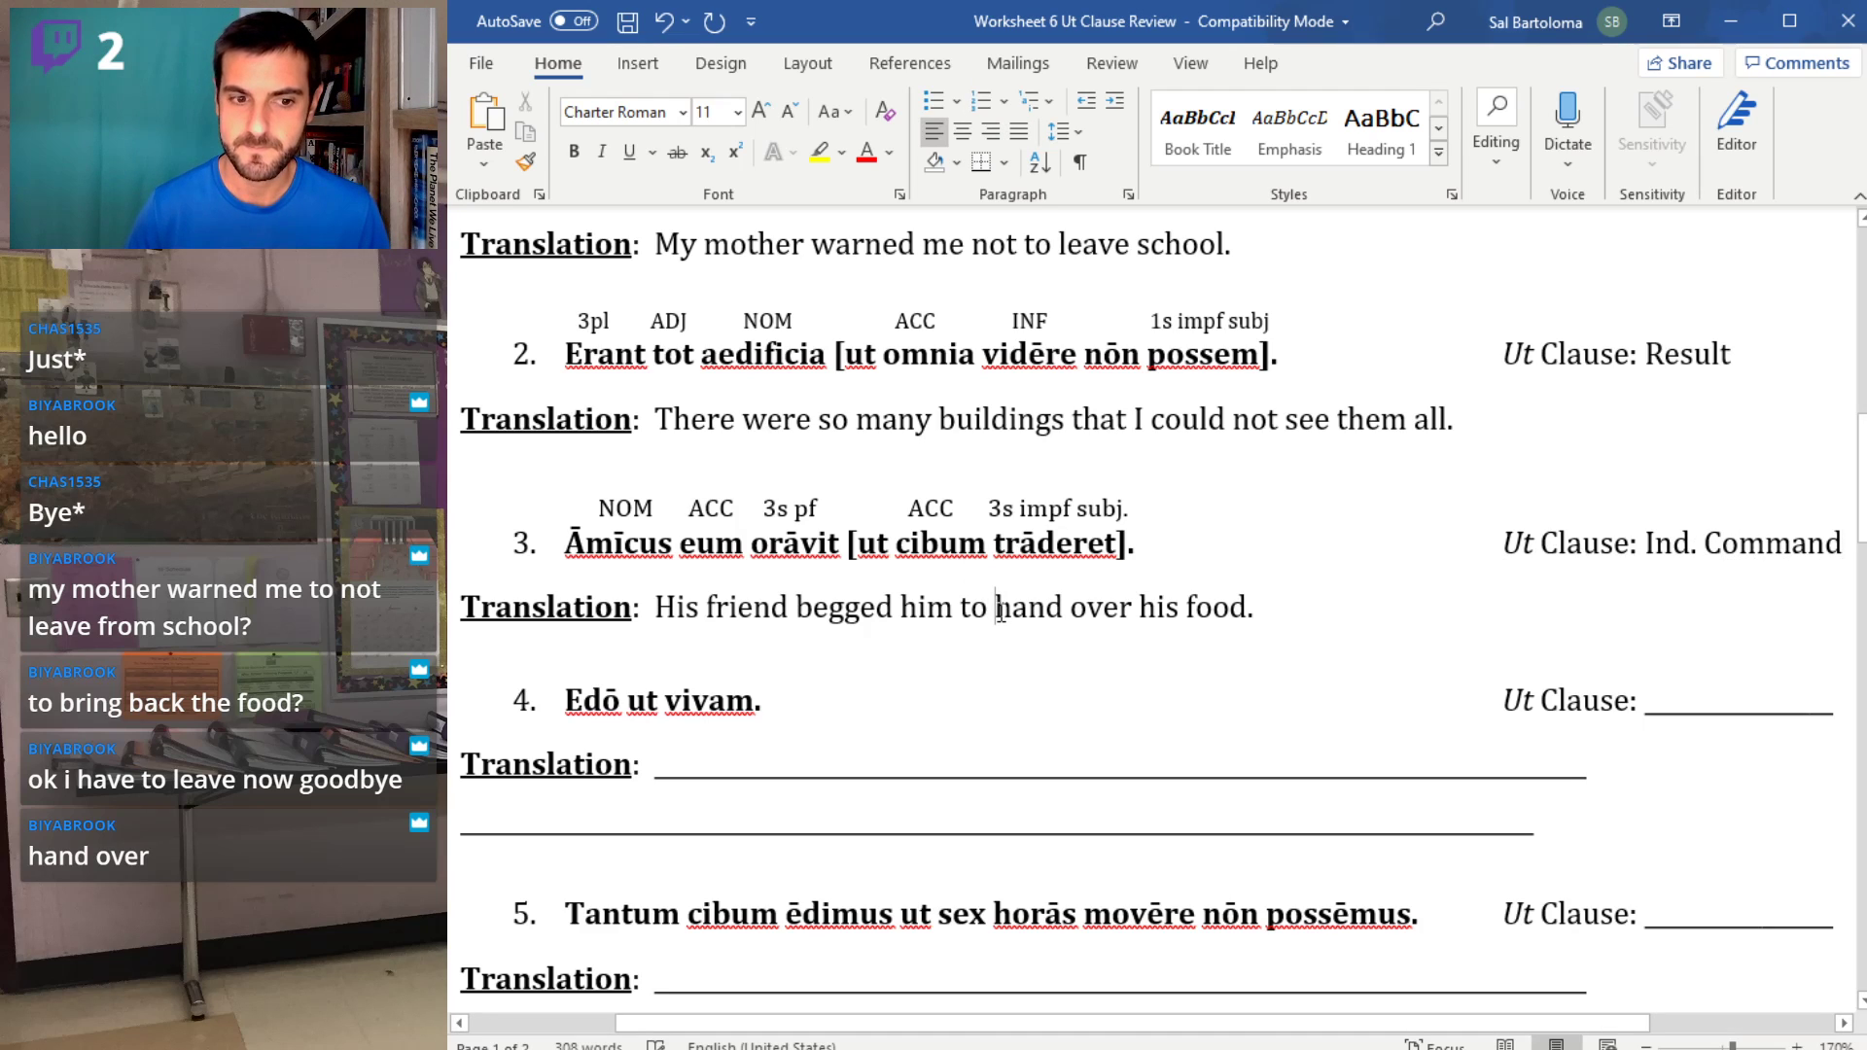
- Add a label line above item 4 with 1s, and bracket ut vivam
scroll(979, 605, down, 2)
click(775, 506)
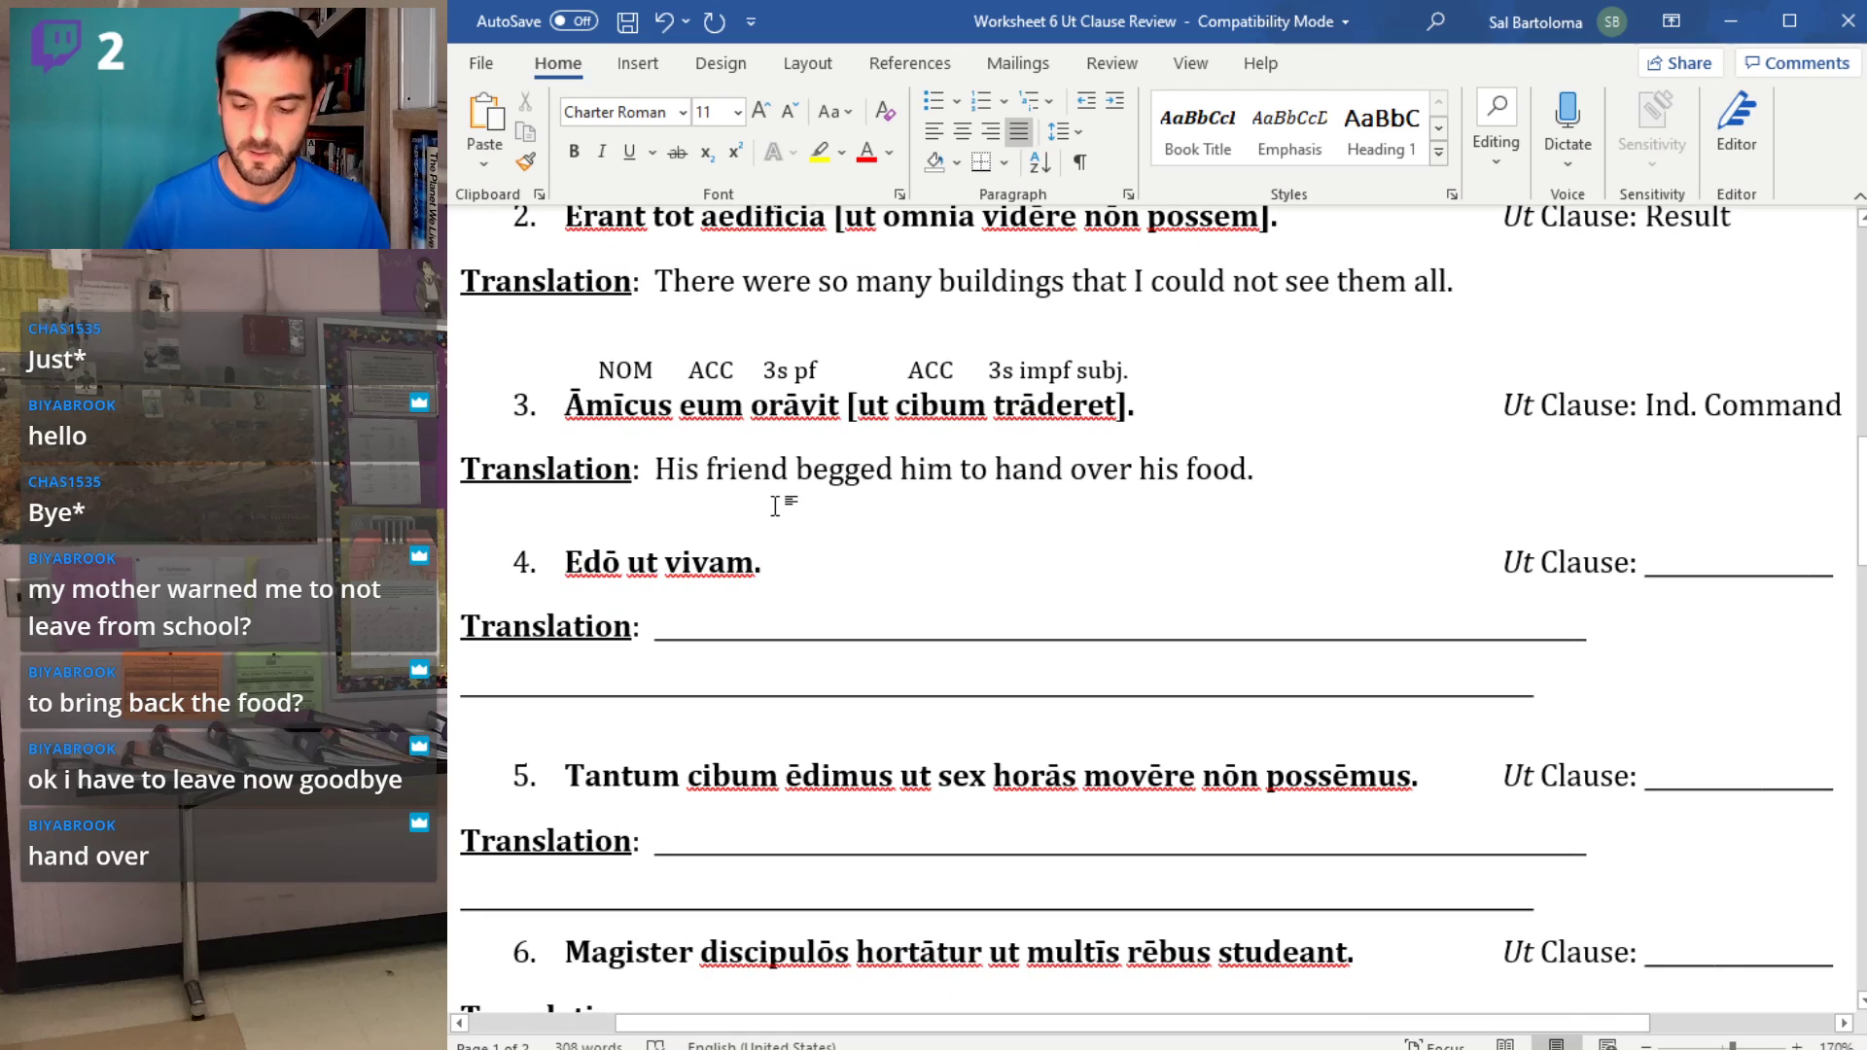
key(Return)
key(Tab)
key(Tab)
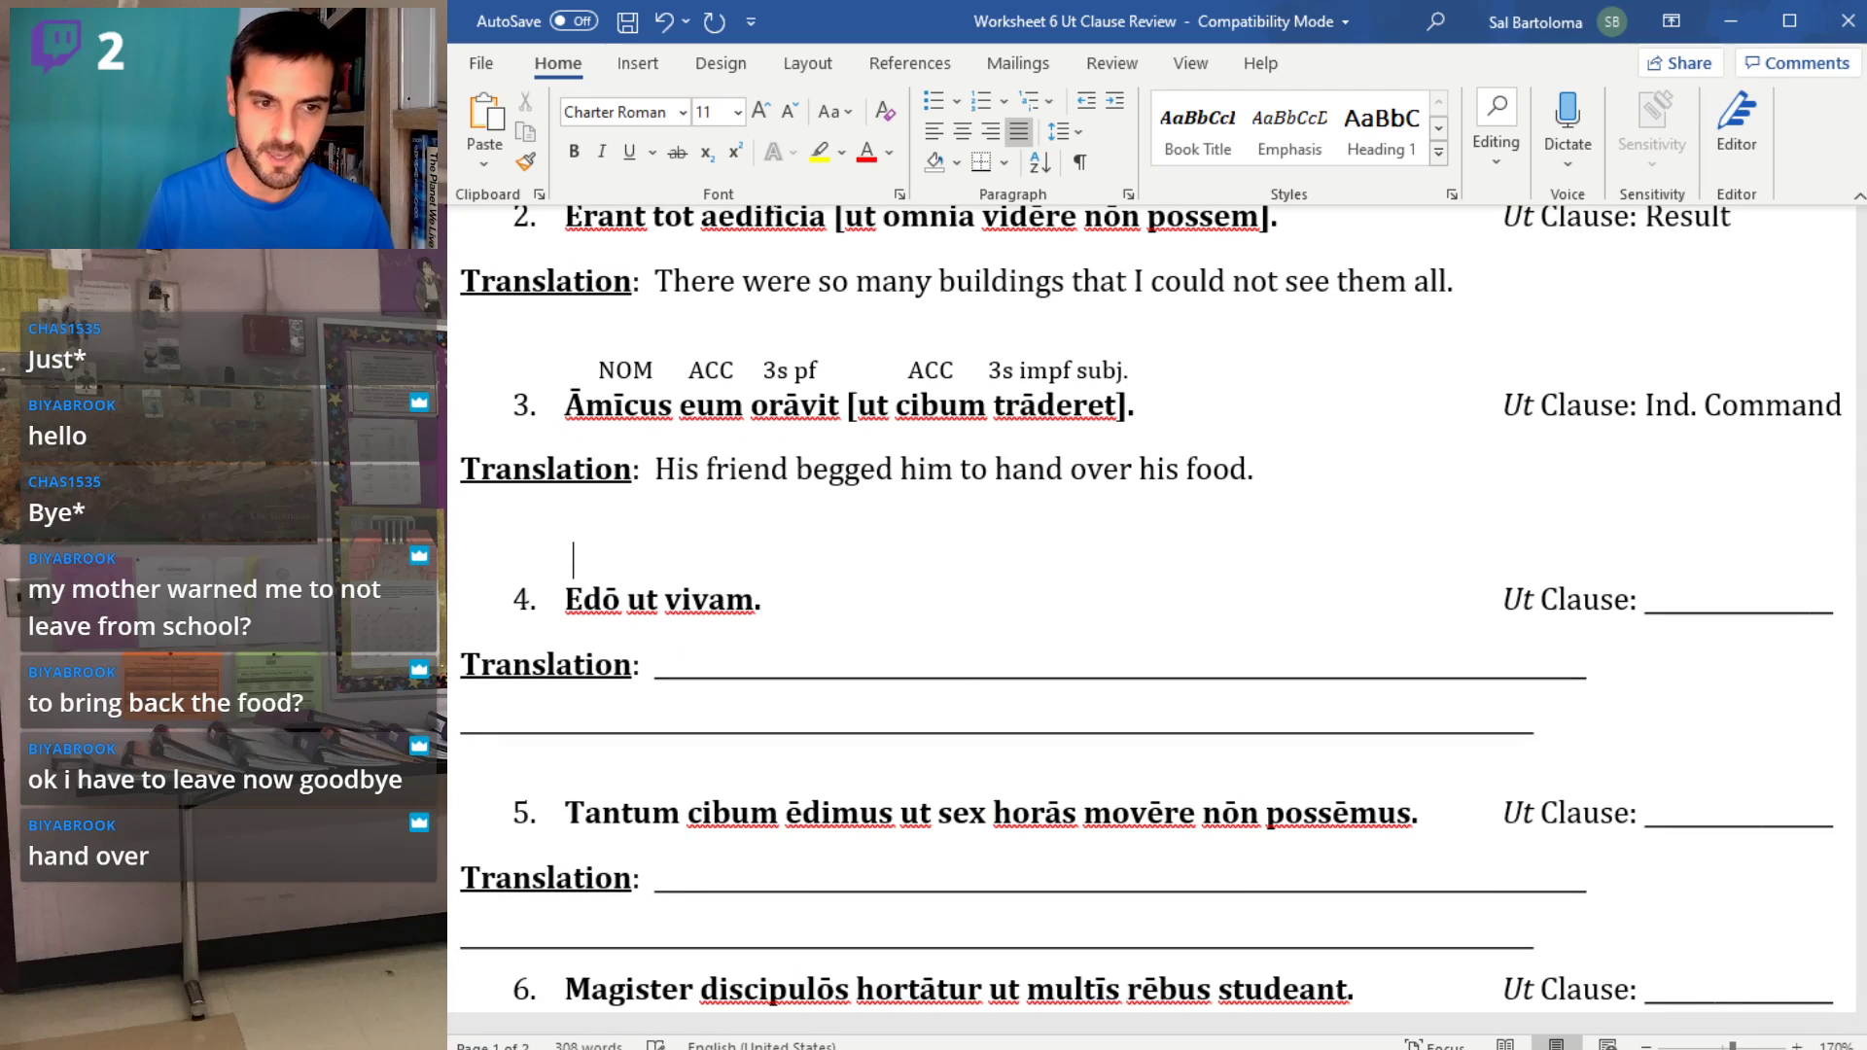
text(1s)
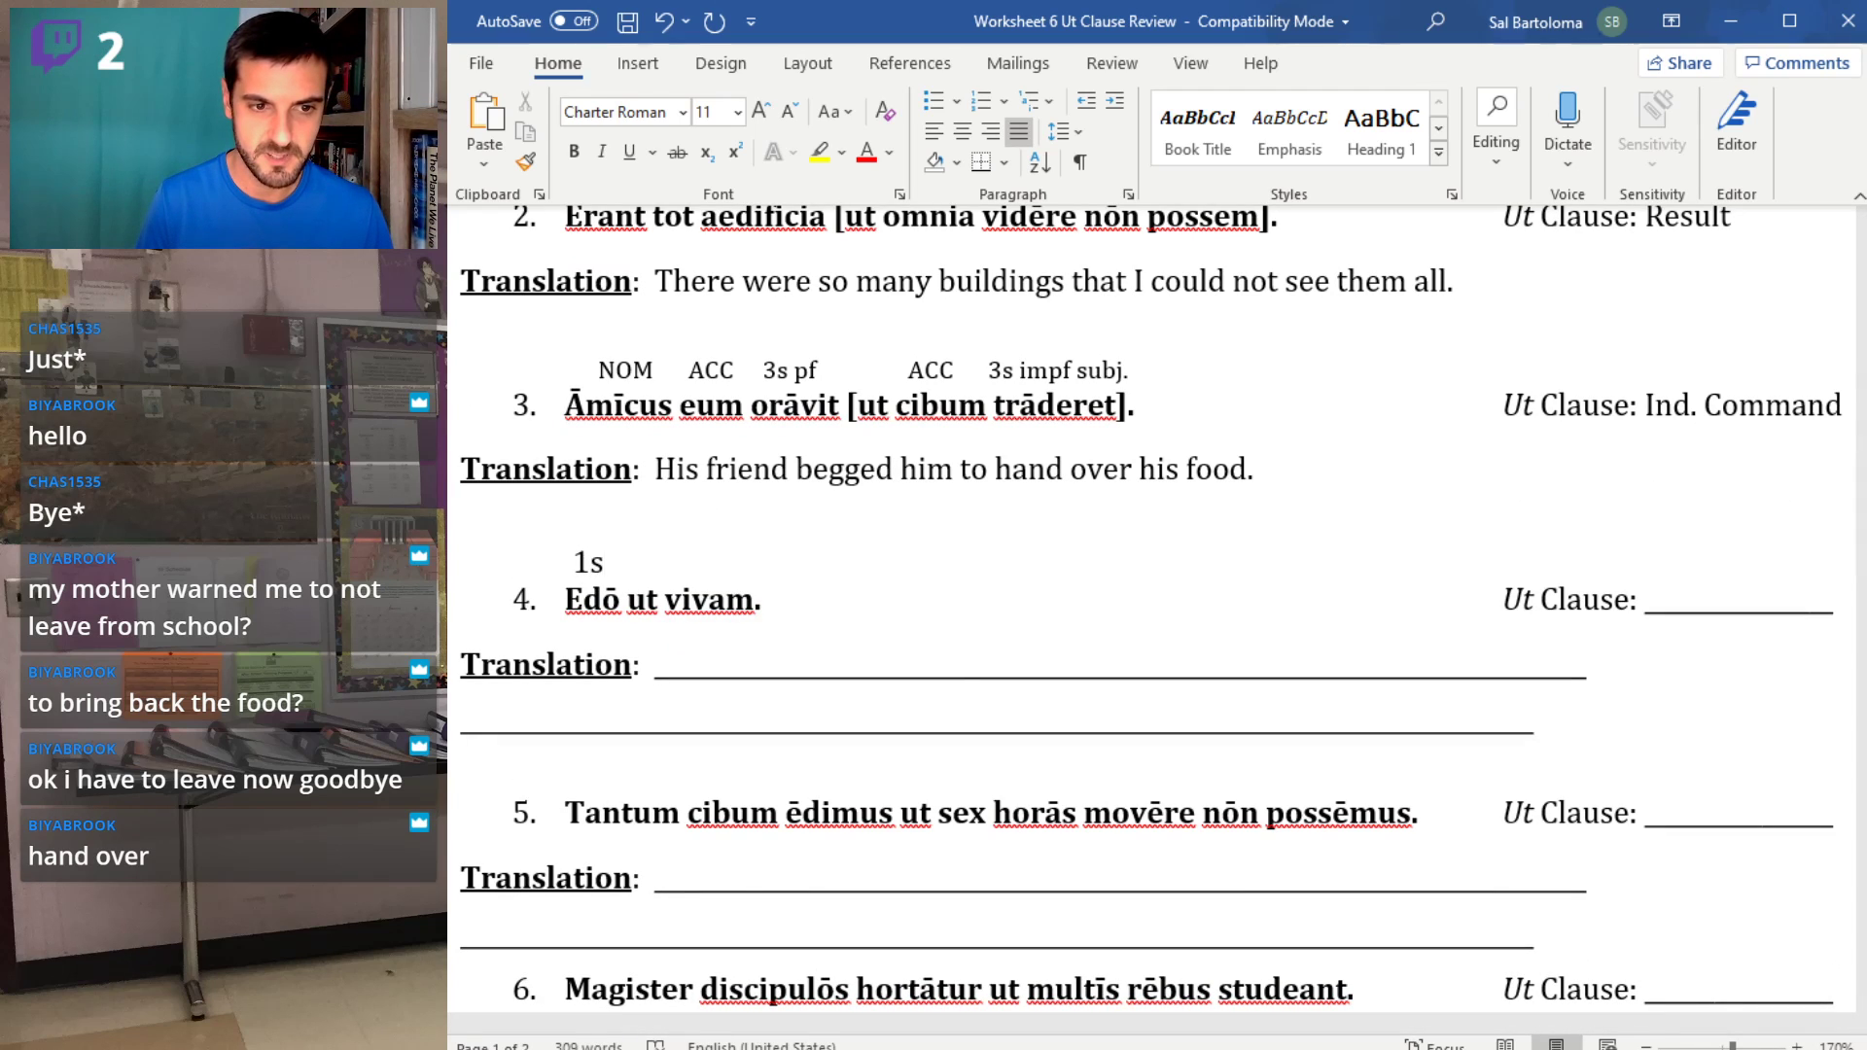
click(630, 597)
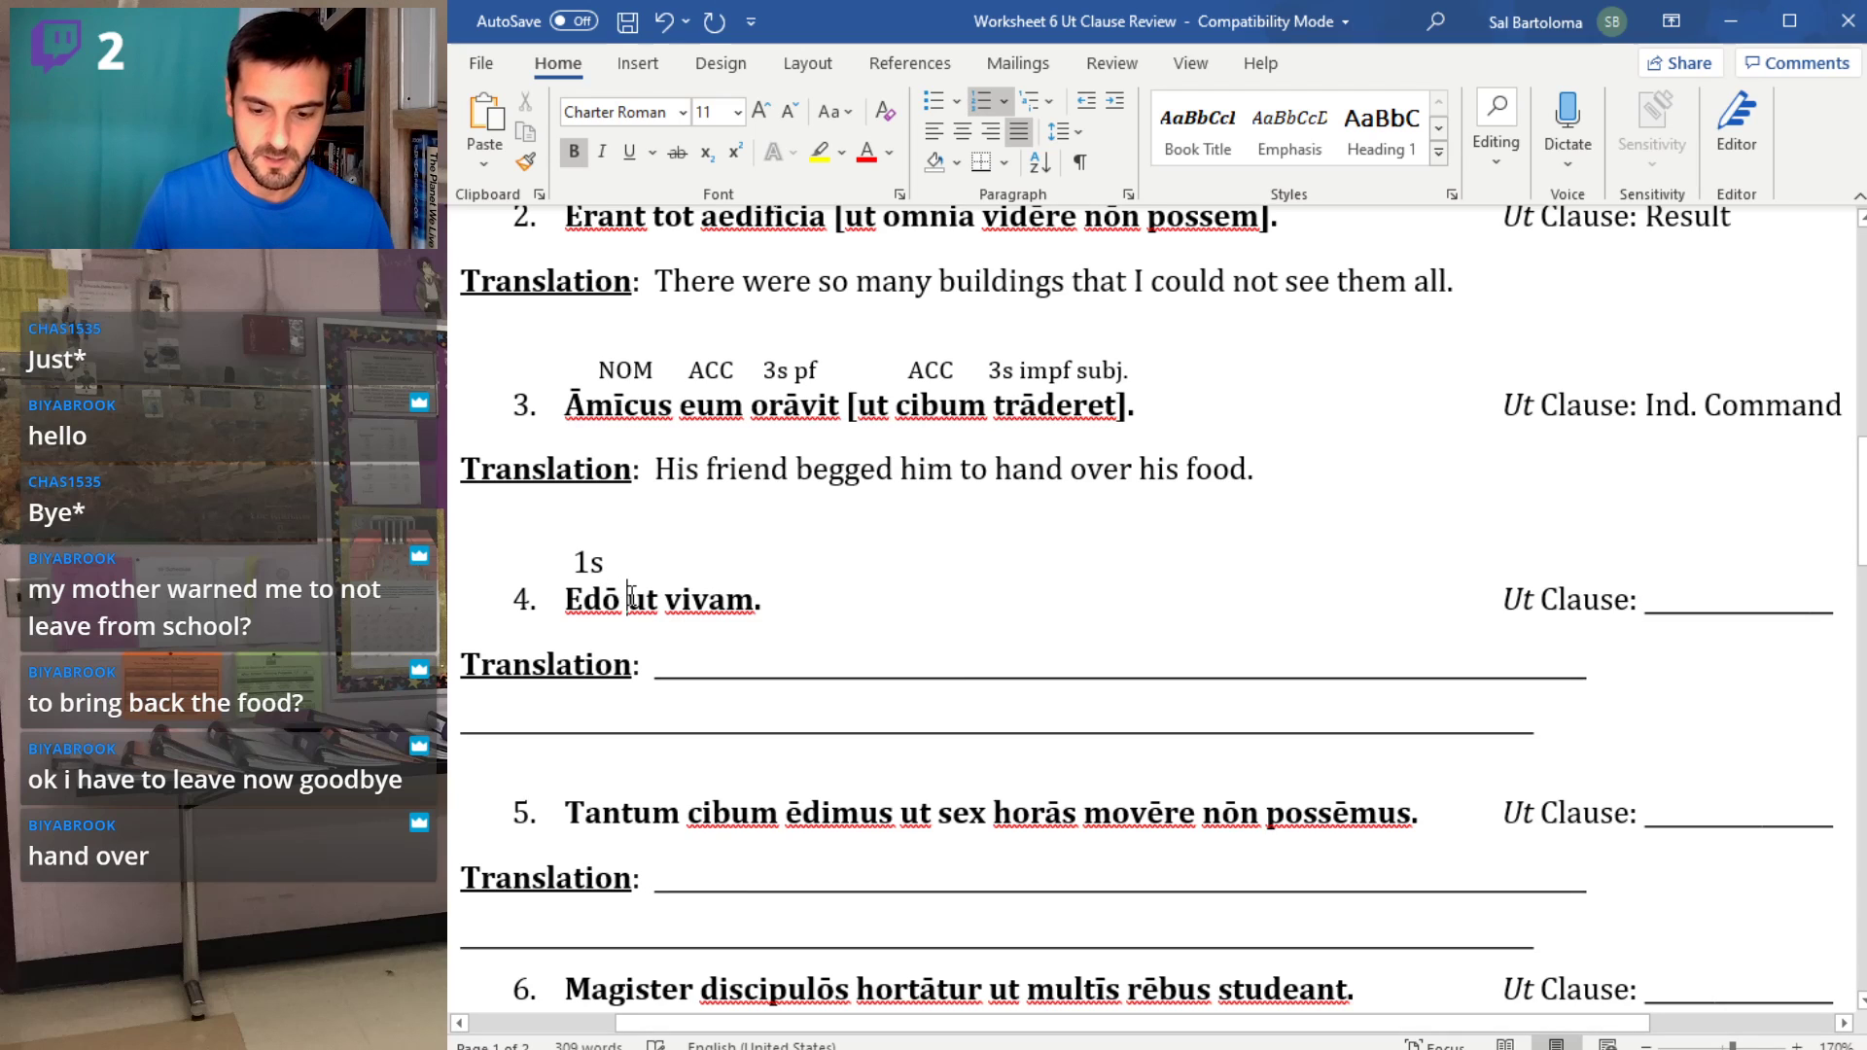
text([)
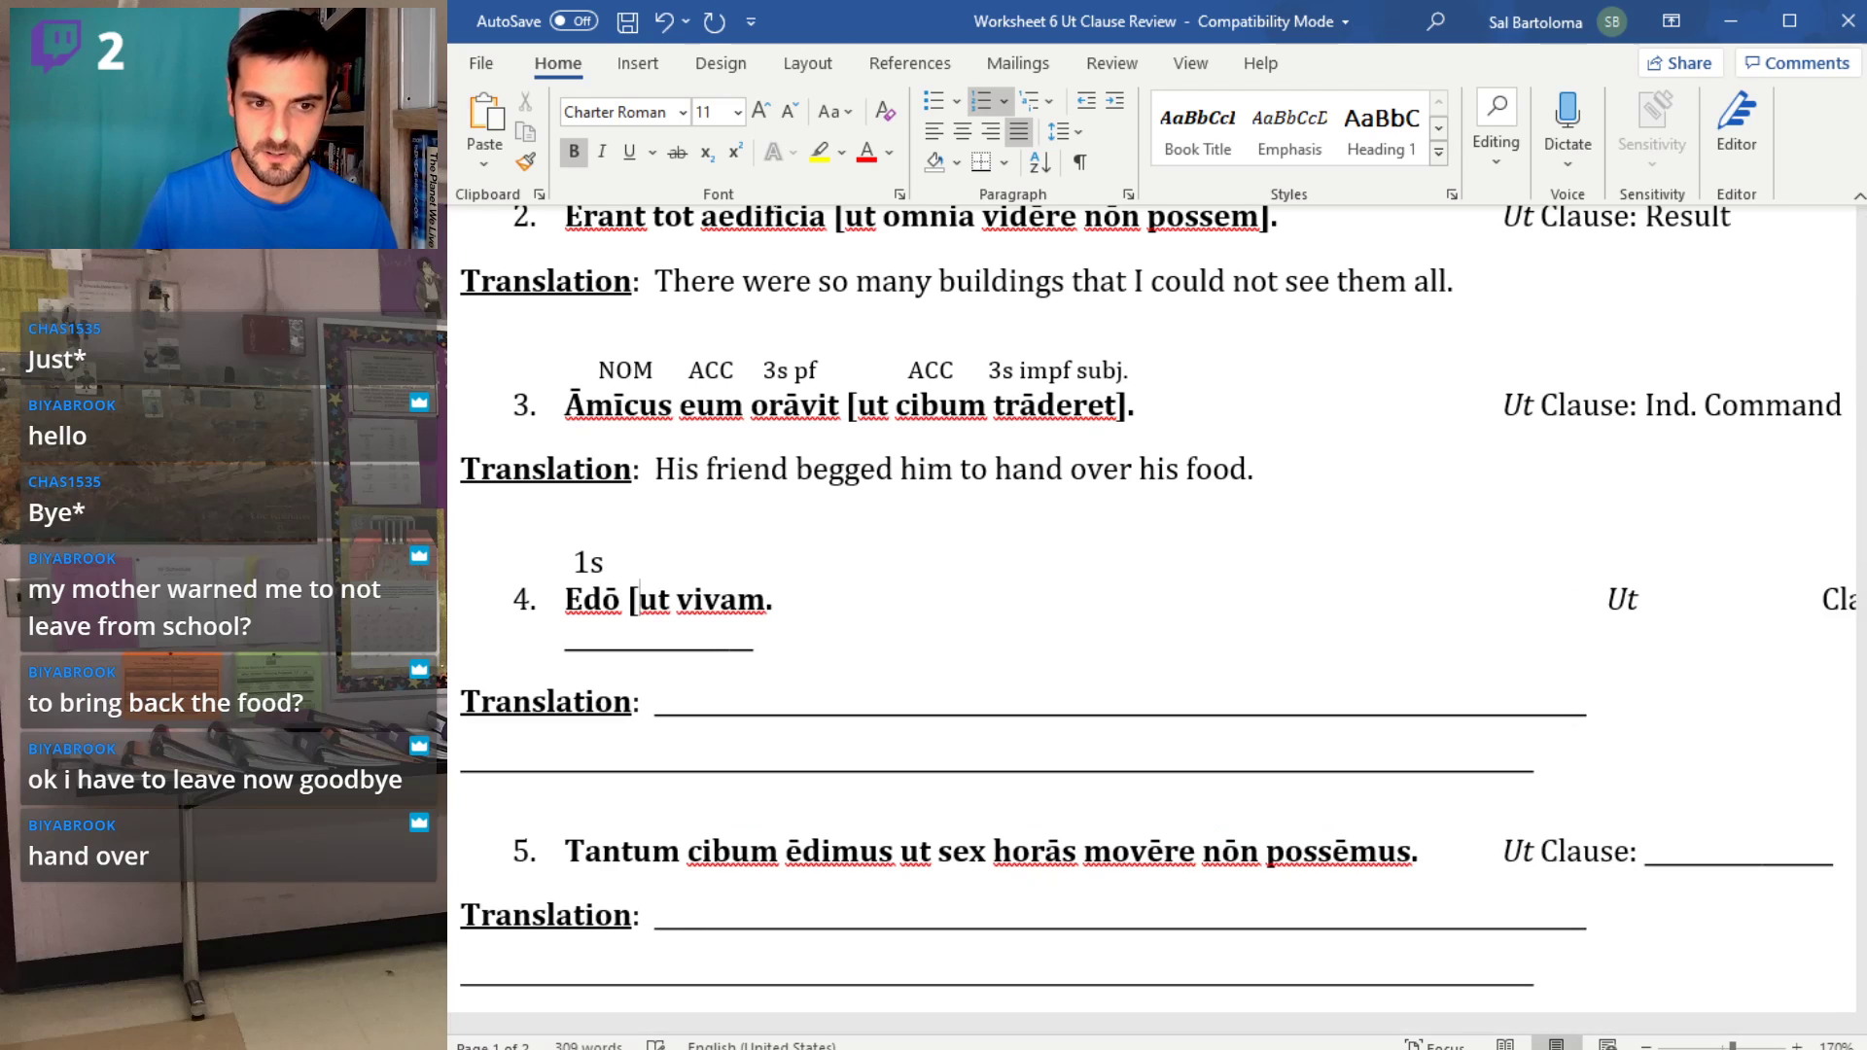
click(766, 601)
text(])
- Rejoin the Ut Clause label to item 4's line and start the translation 'I eat'
click(1602, 598)
key(BackSpace)
click(619, 564)
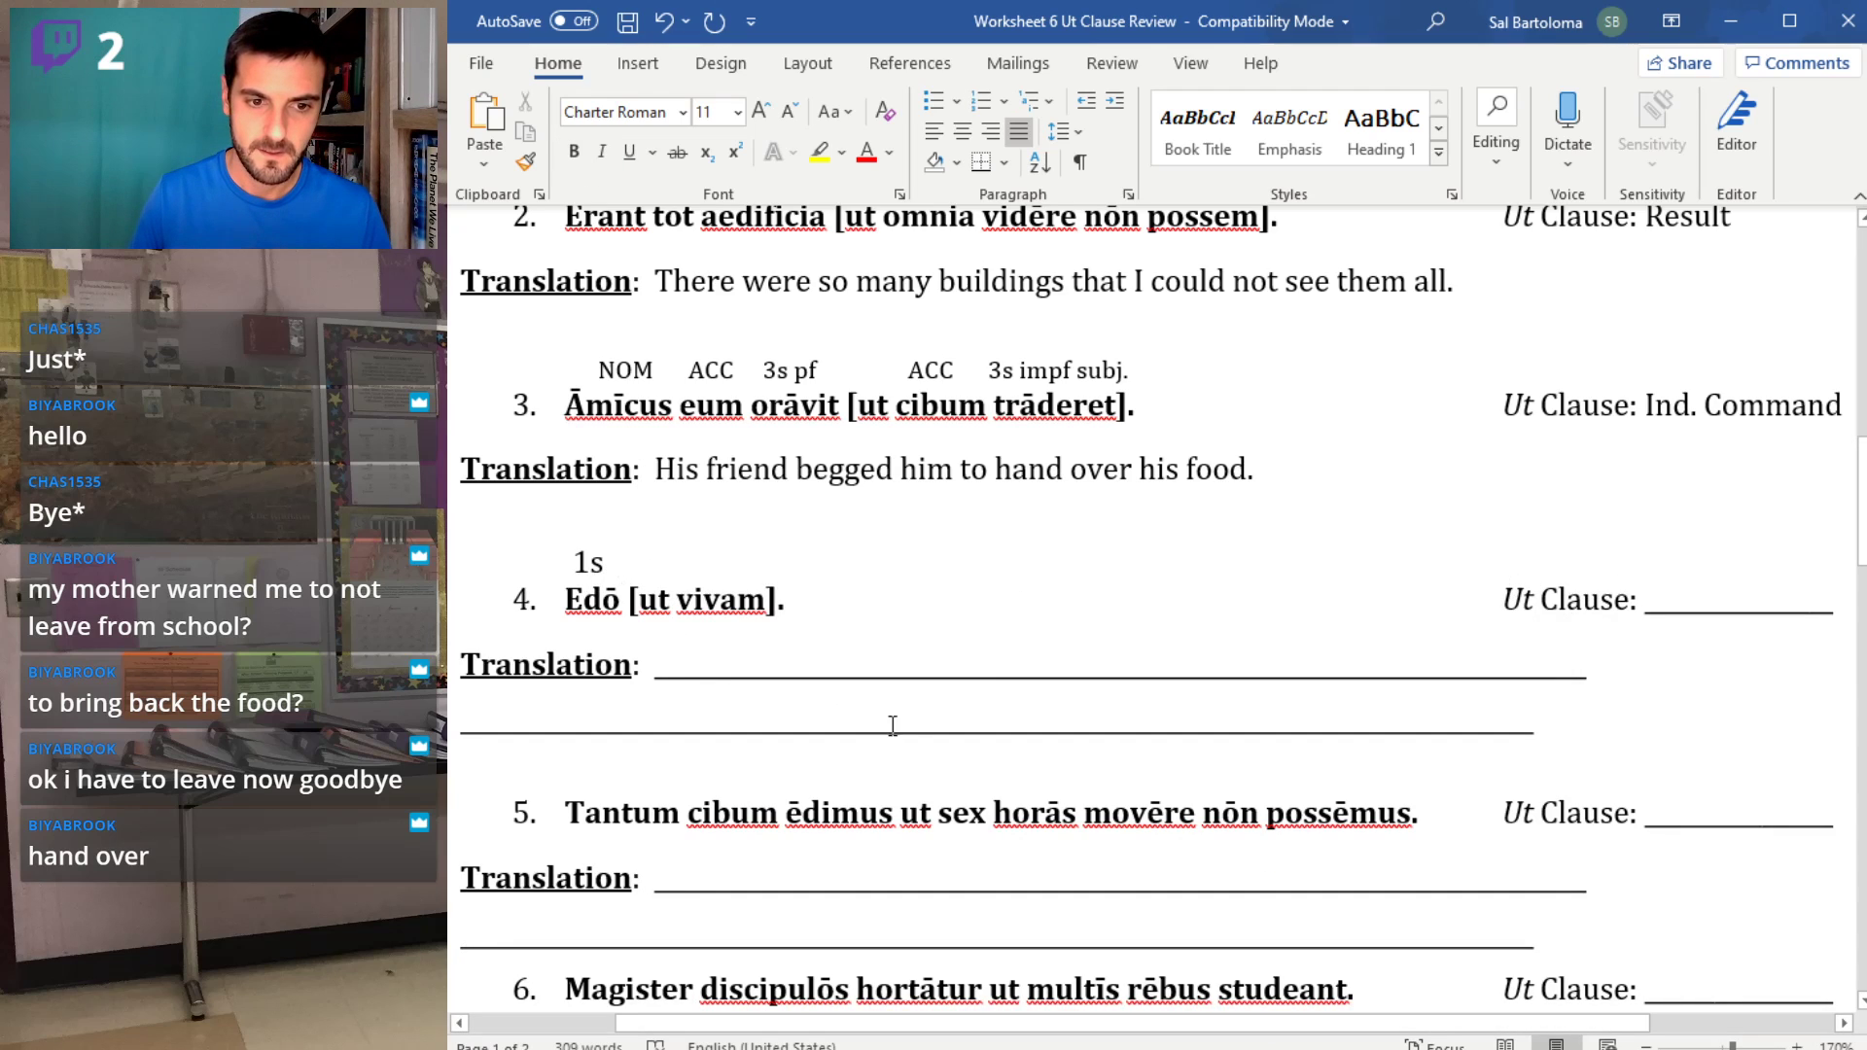
drag(1550, 733, 718, 667)
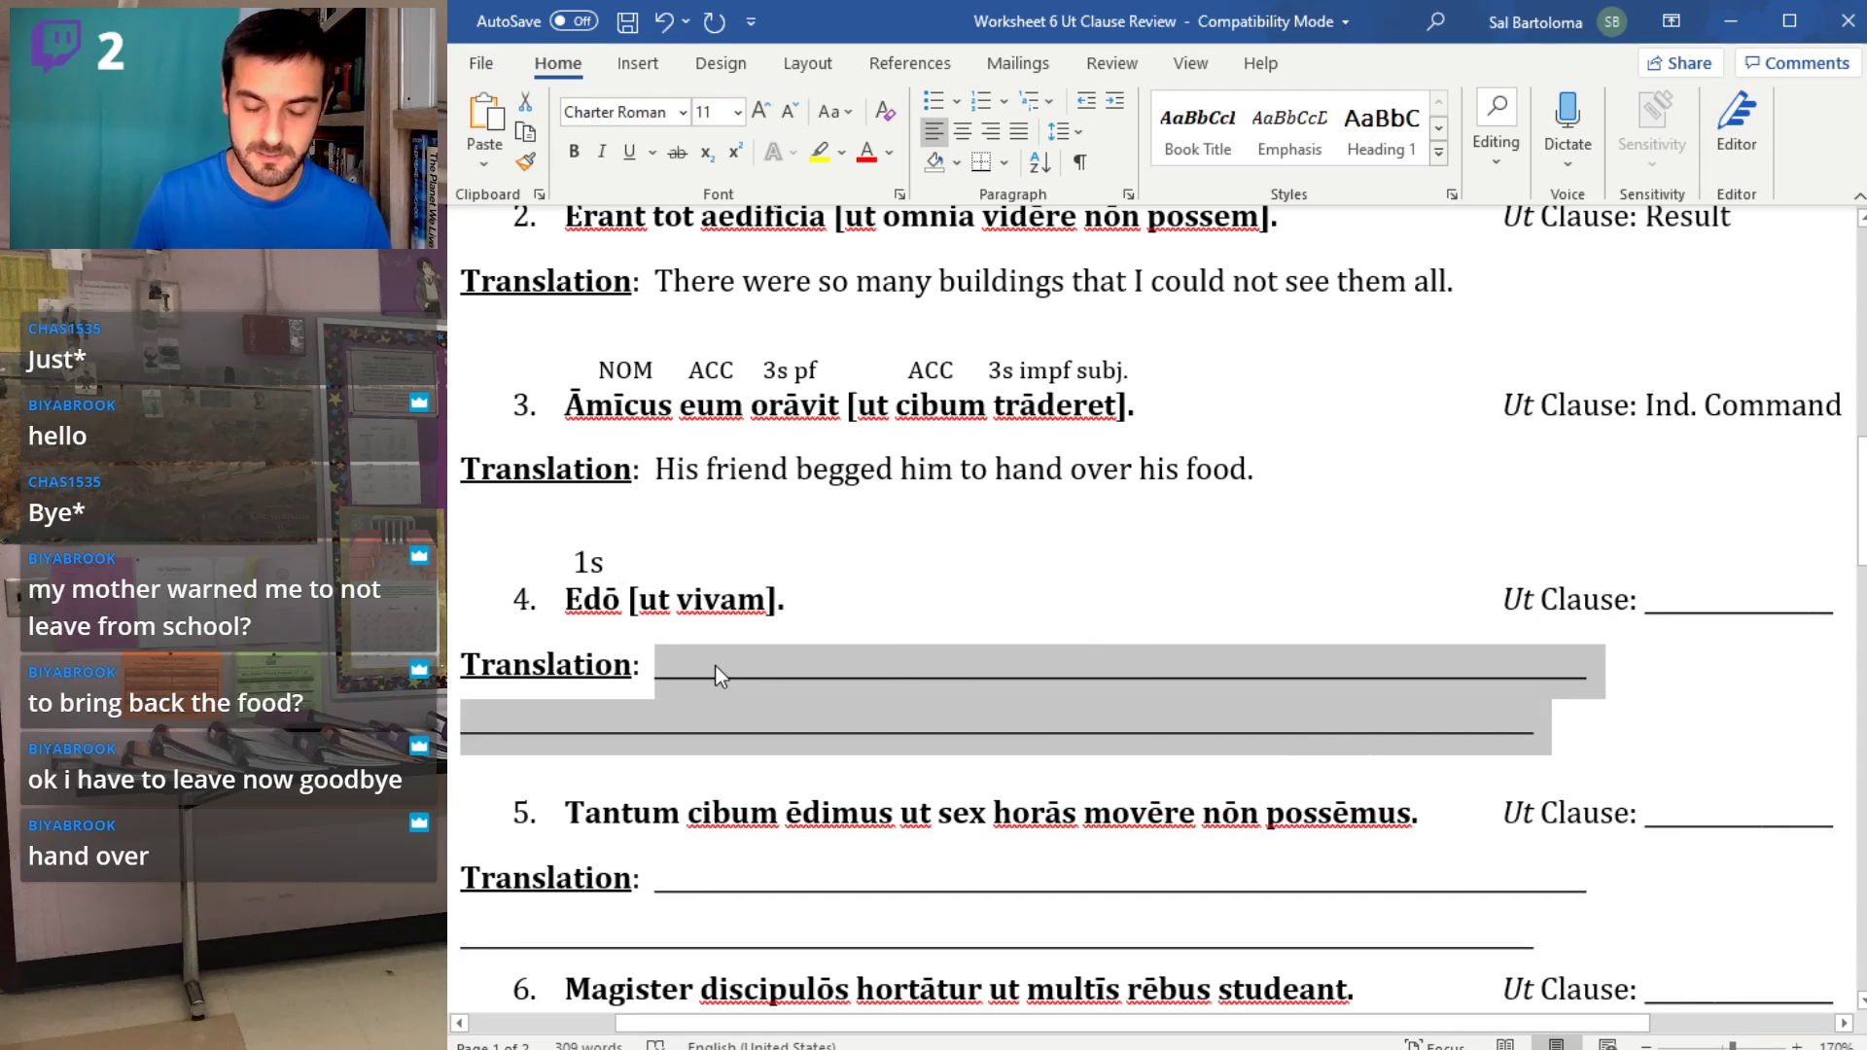
text(I eat)
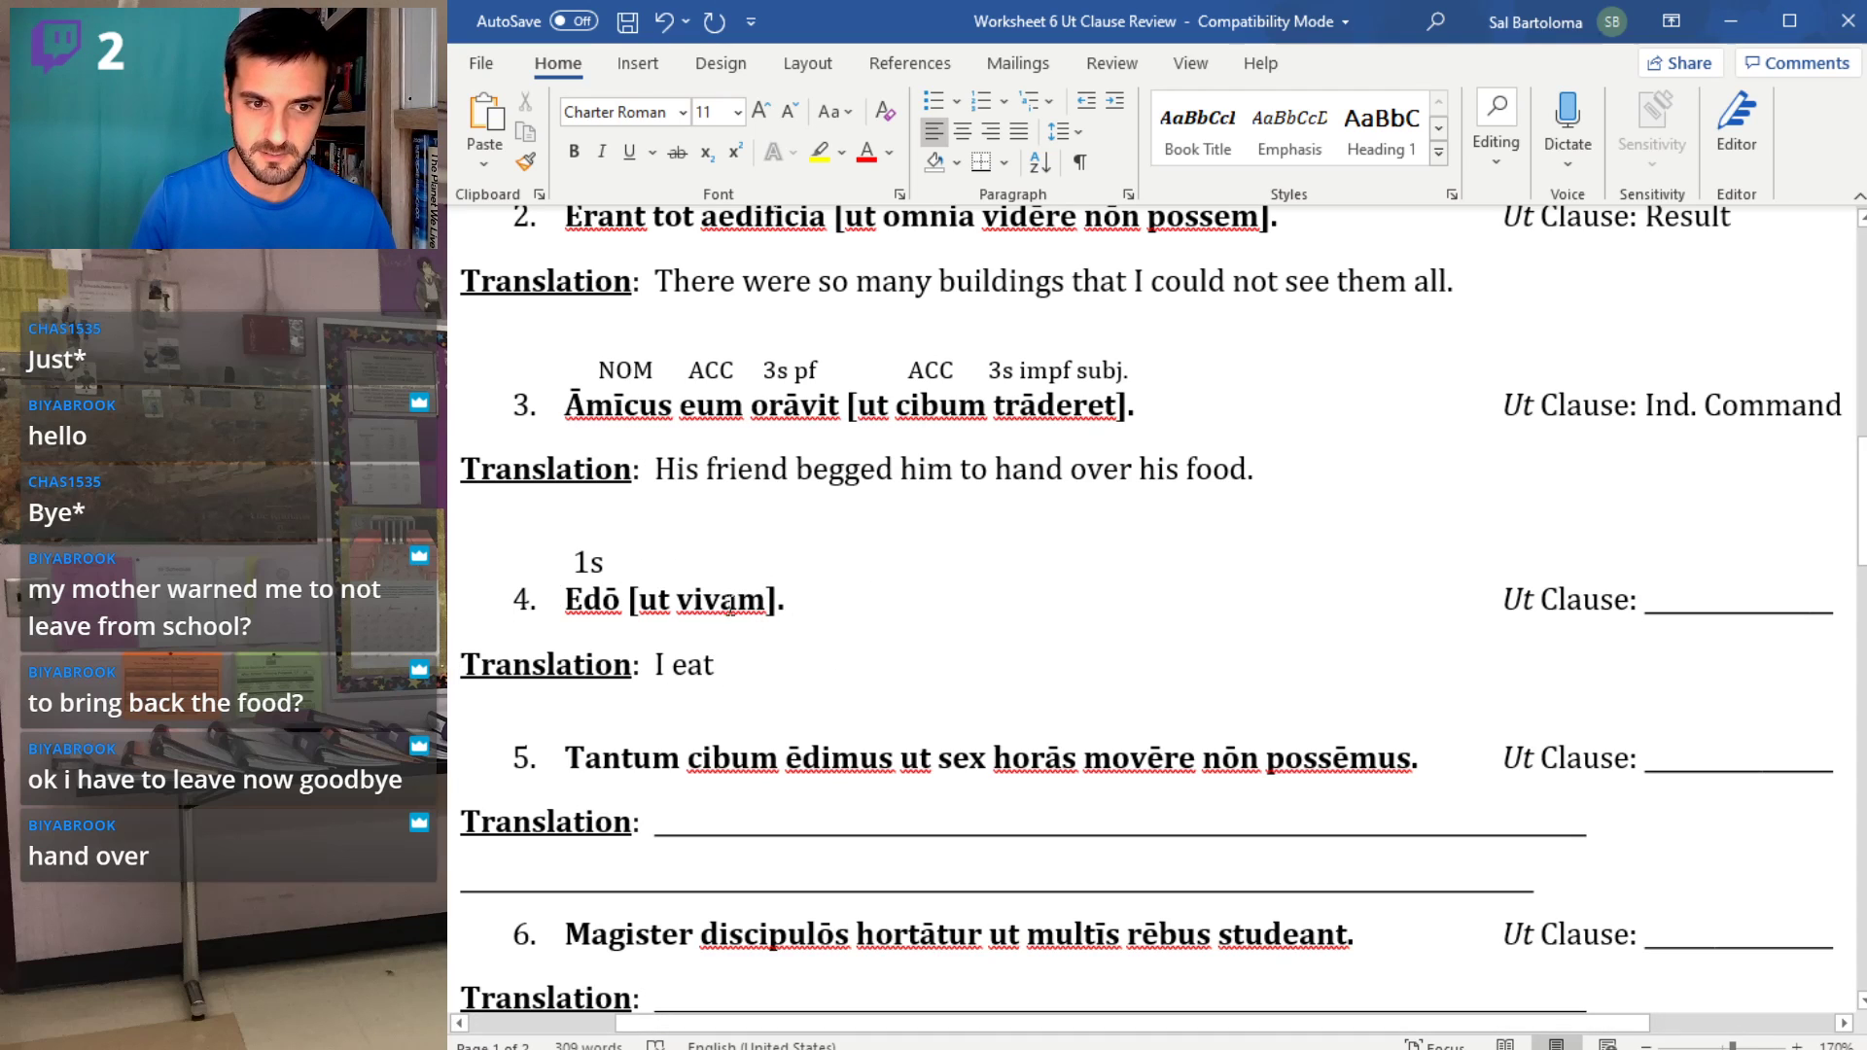
- Add the 1s pres. subj label and set item 4's label line to 9 pt
click(667, 562)
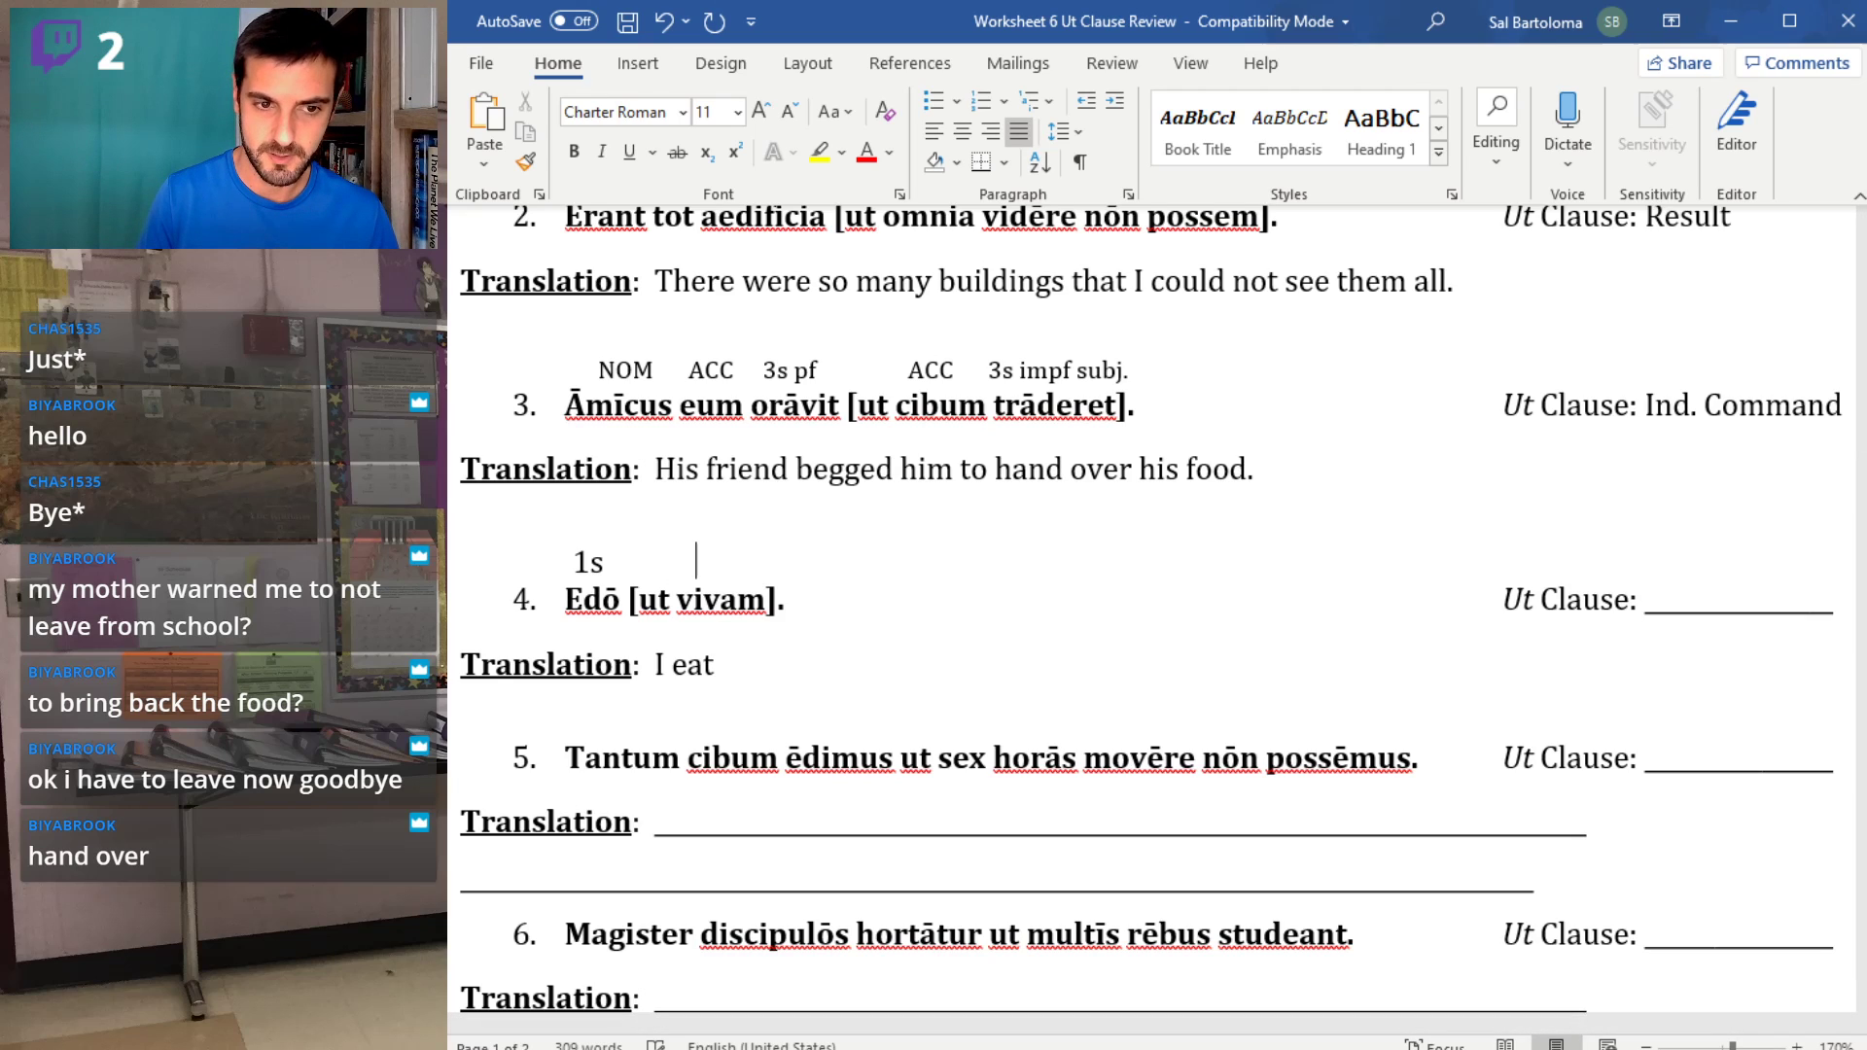
text(1s pres. subj)
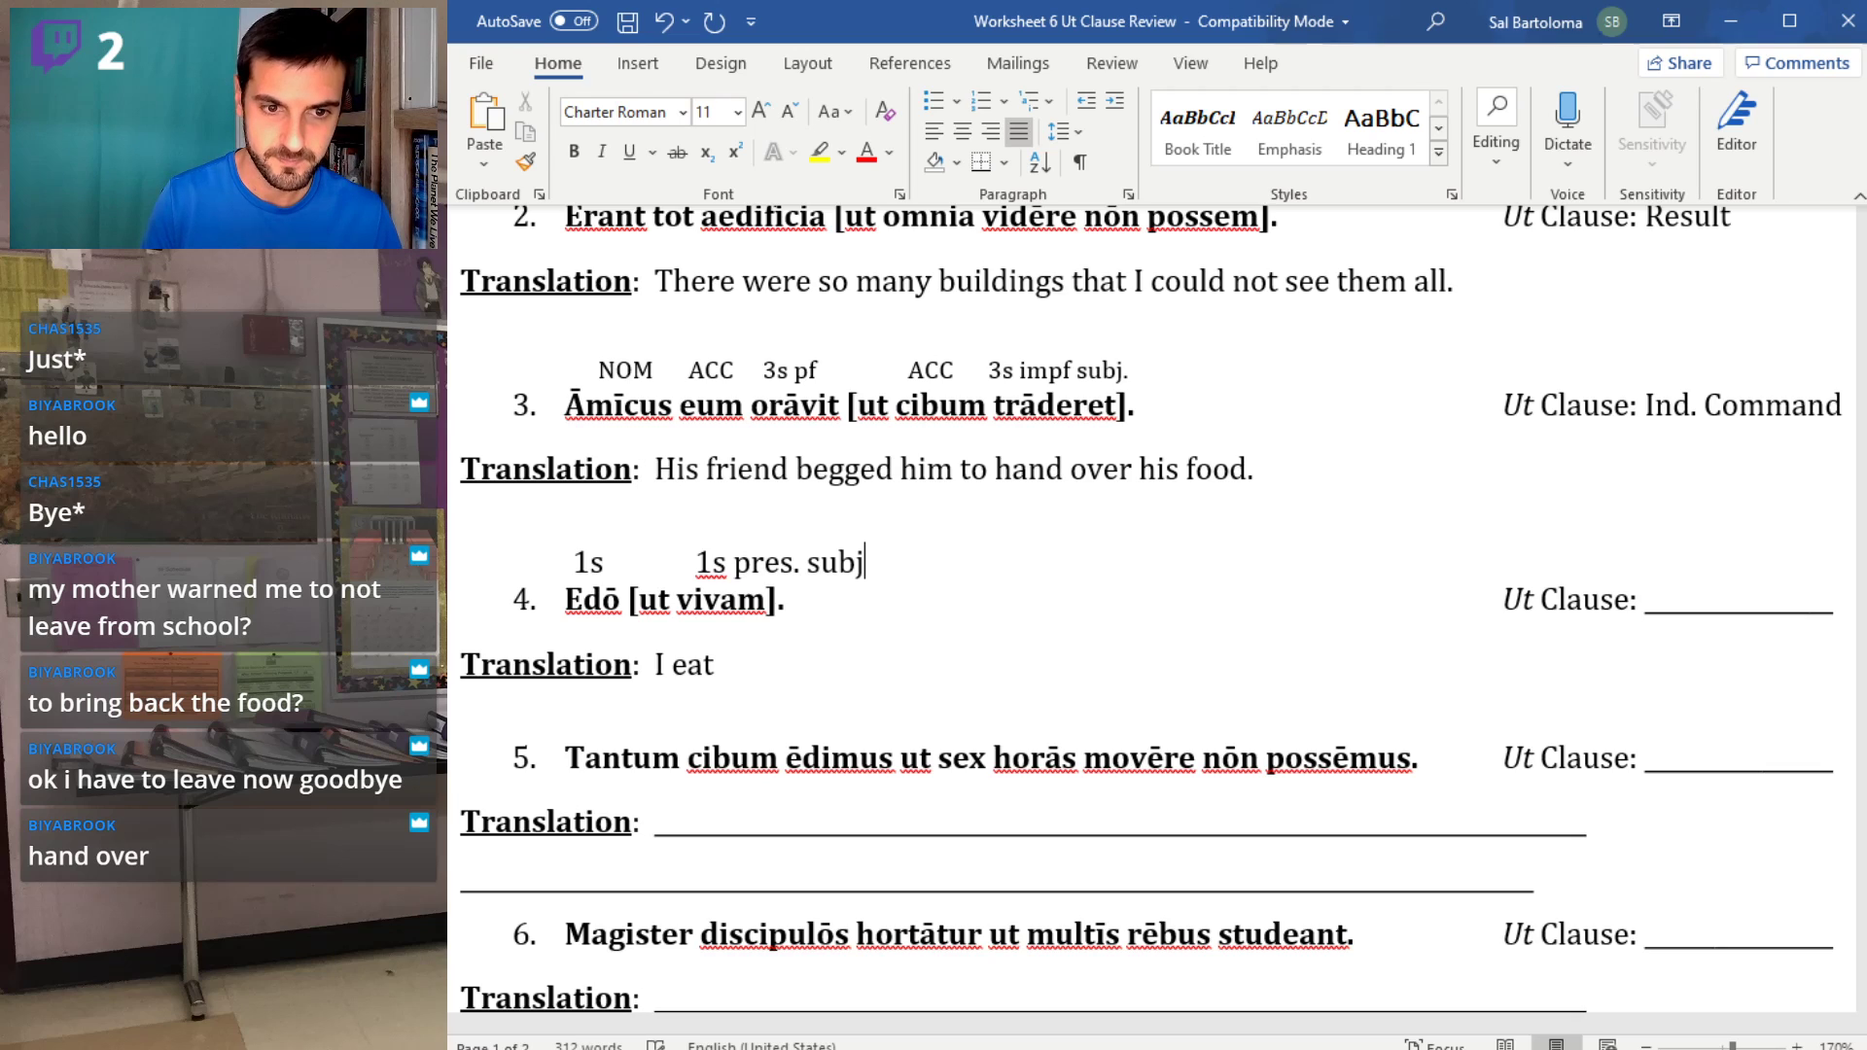
drag(937, 563, 467, 562)
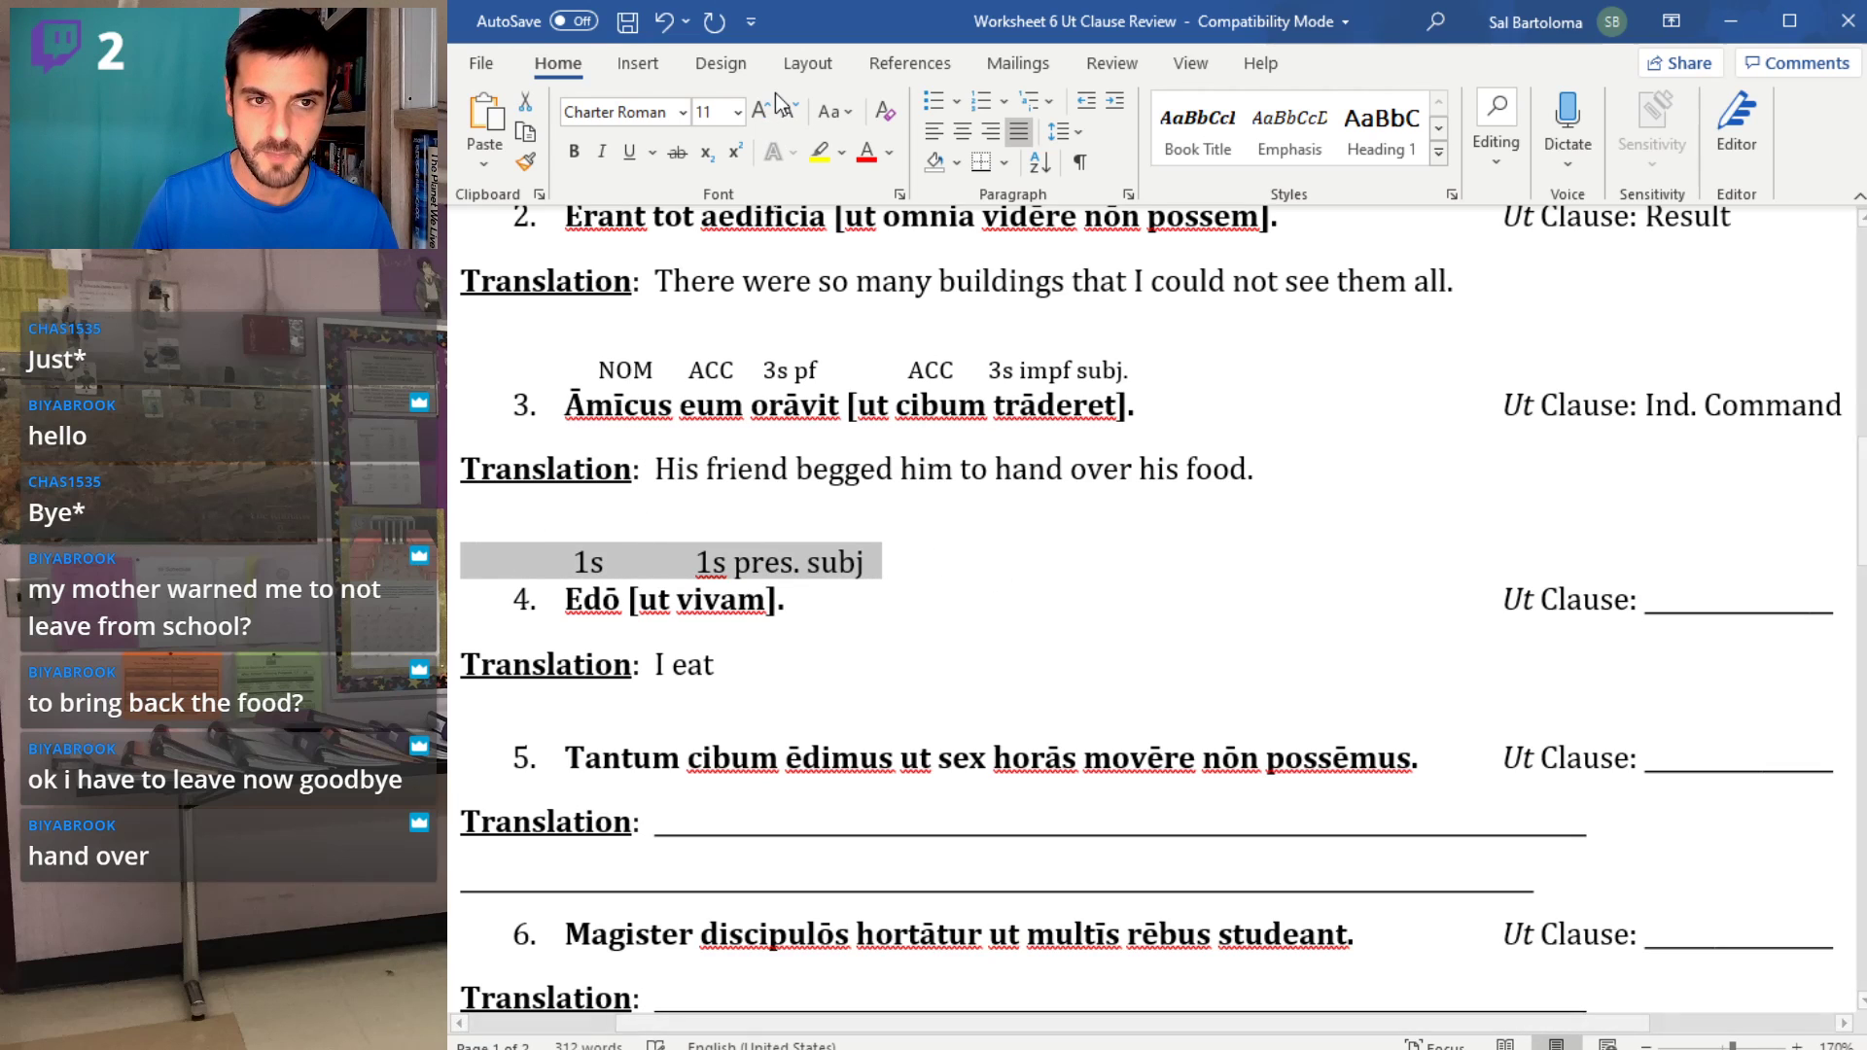
click(725, 112)
text(9)
key(Return)
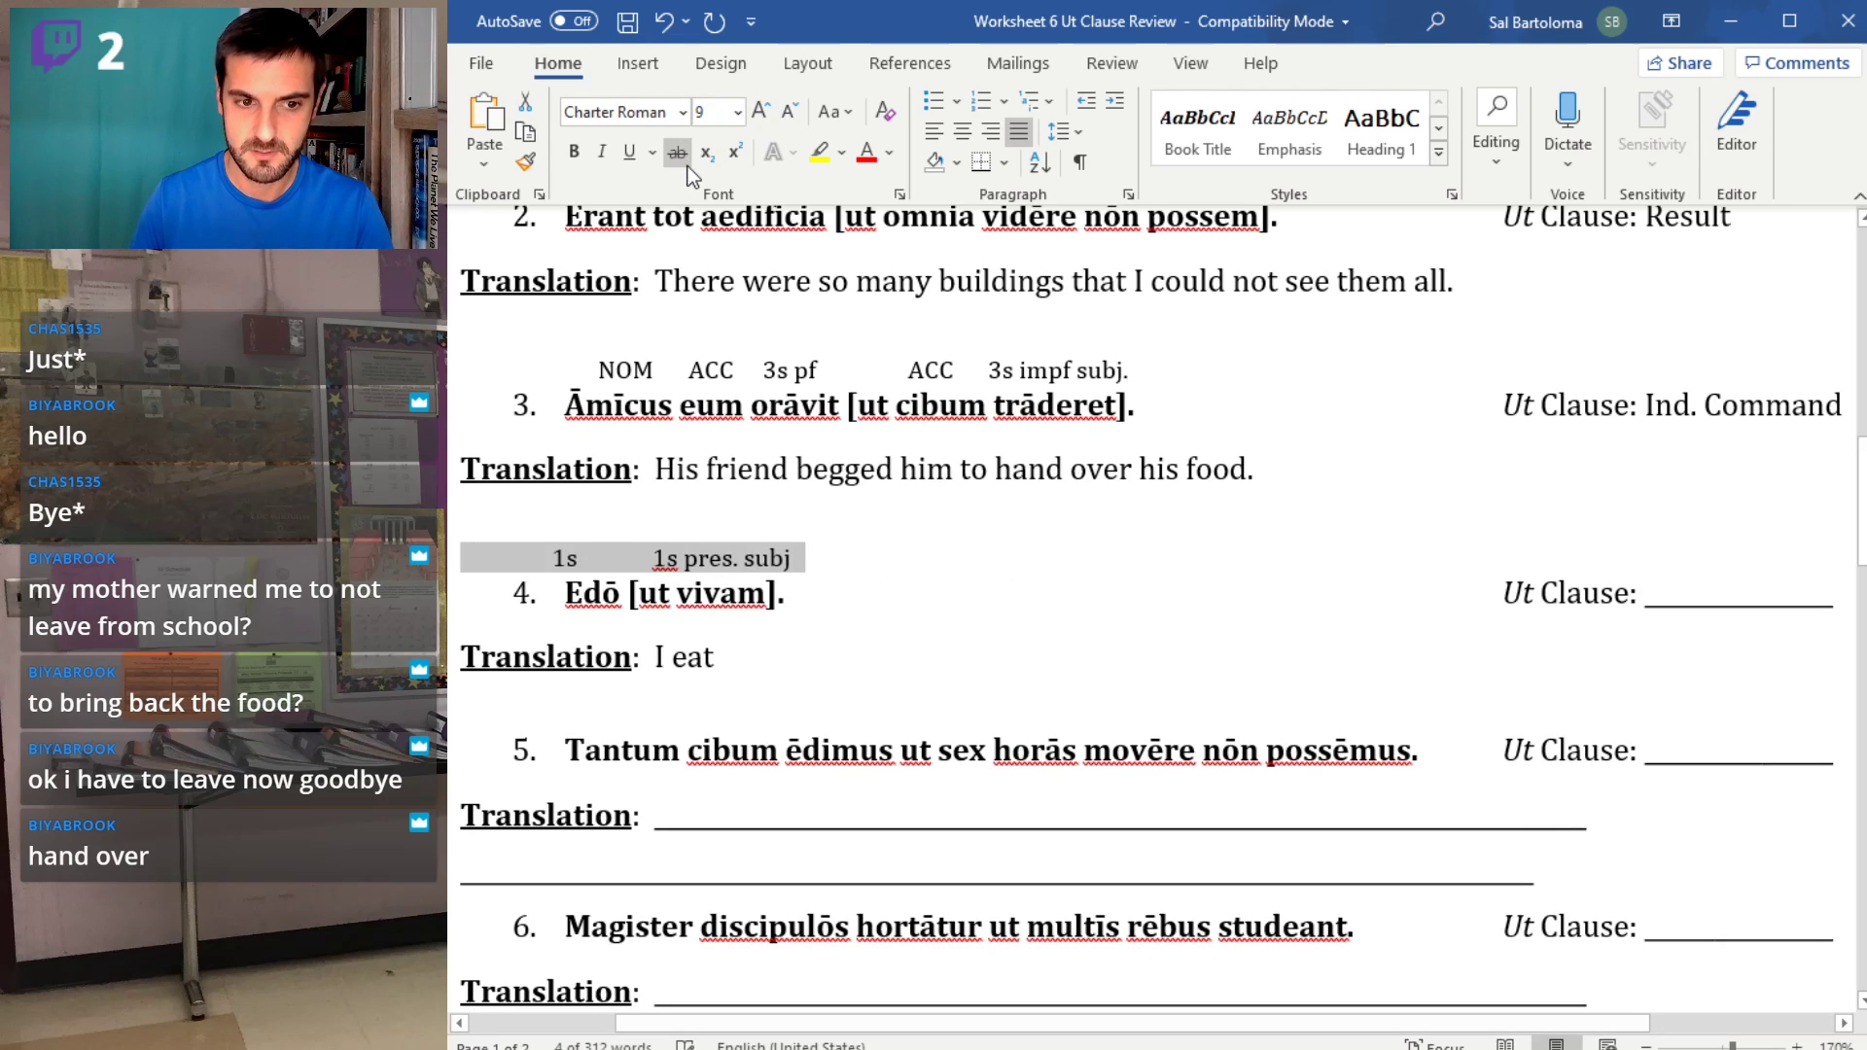
click(560, 561)
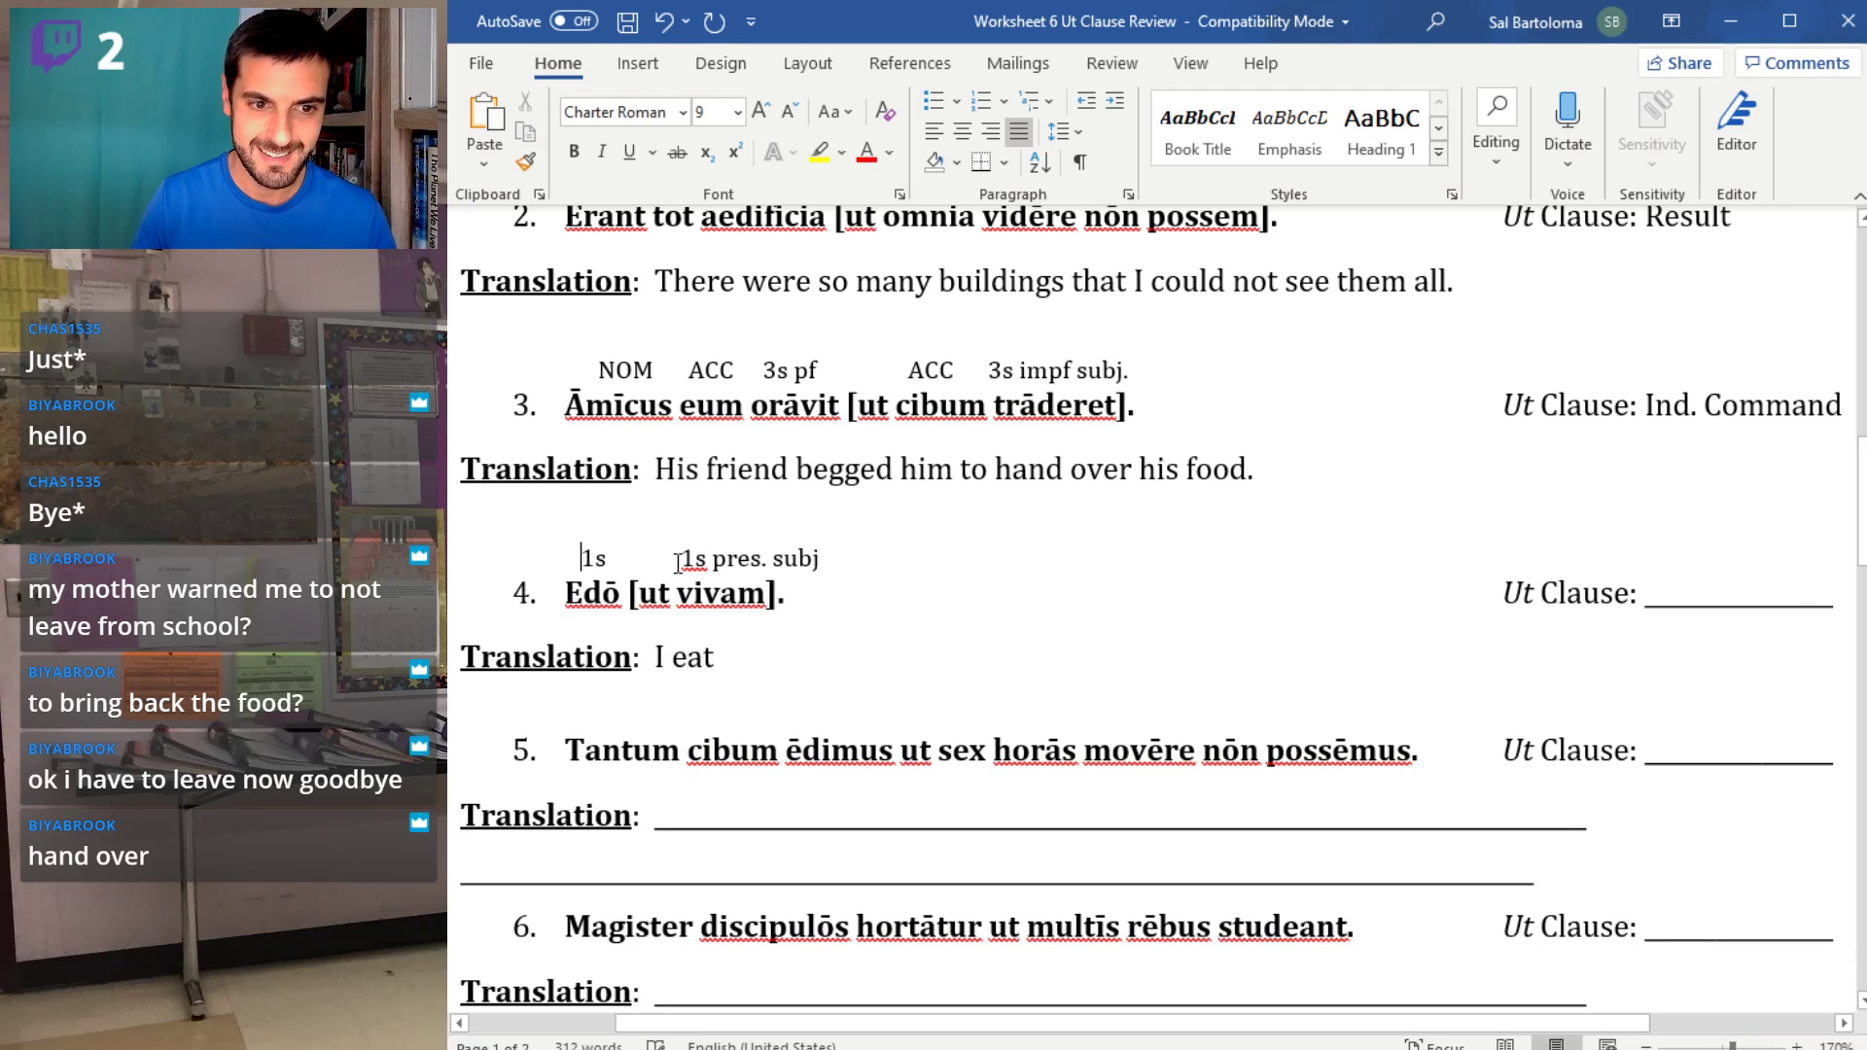
click(680, 561)
key(BackSpace)
key(BackSpace)
key(BackSpace)
key(BackSpace)
key(BackSpace)
key(BackSpace)
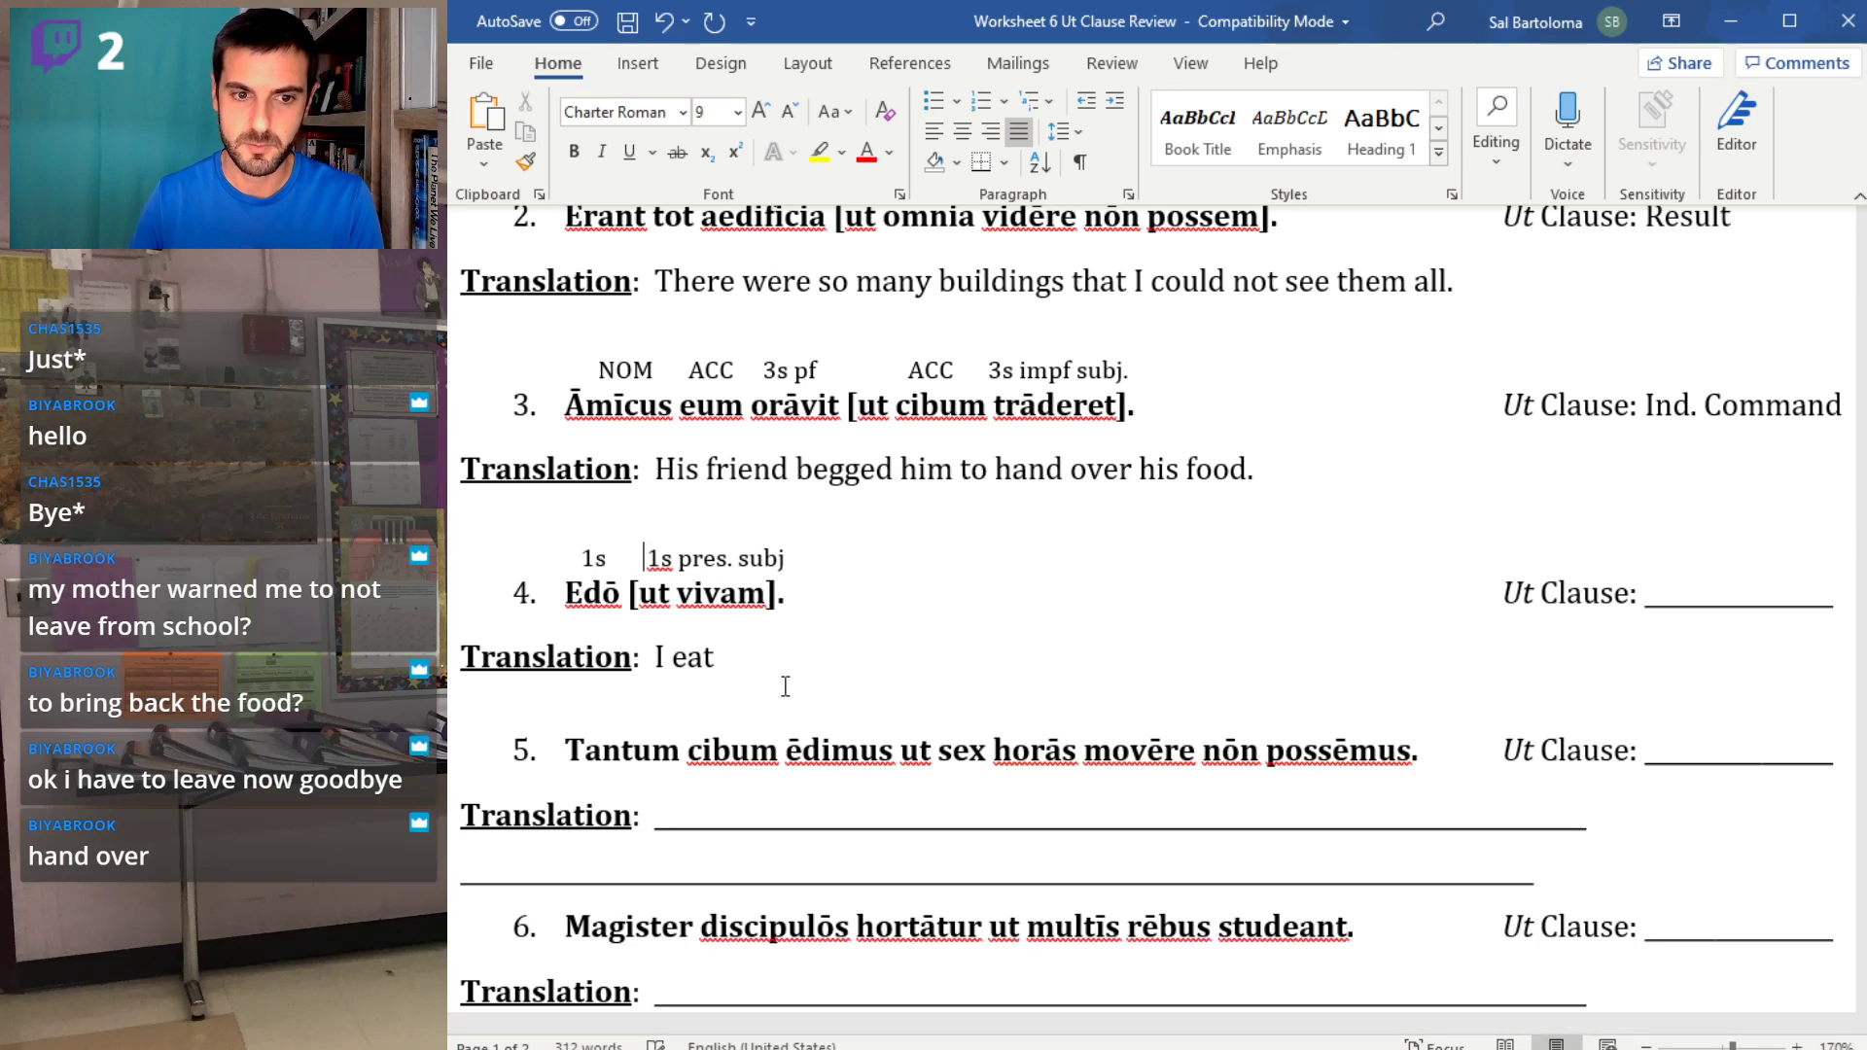
- Complete the translation as 'I eat to live.' and enter Purpose as the ut clause type
click(734, 654)
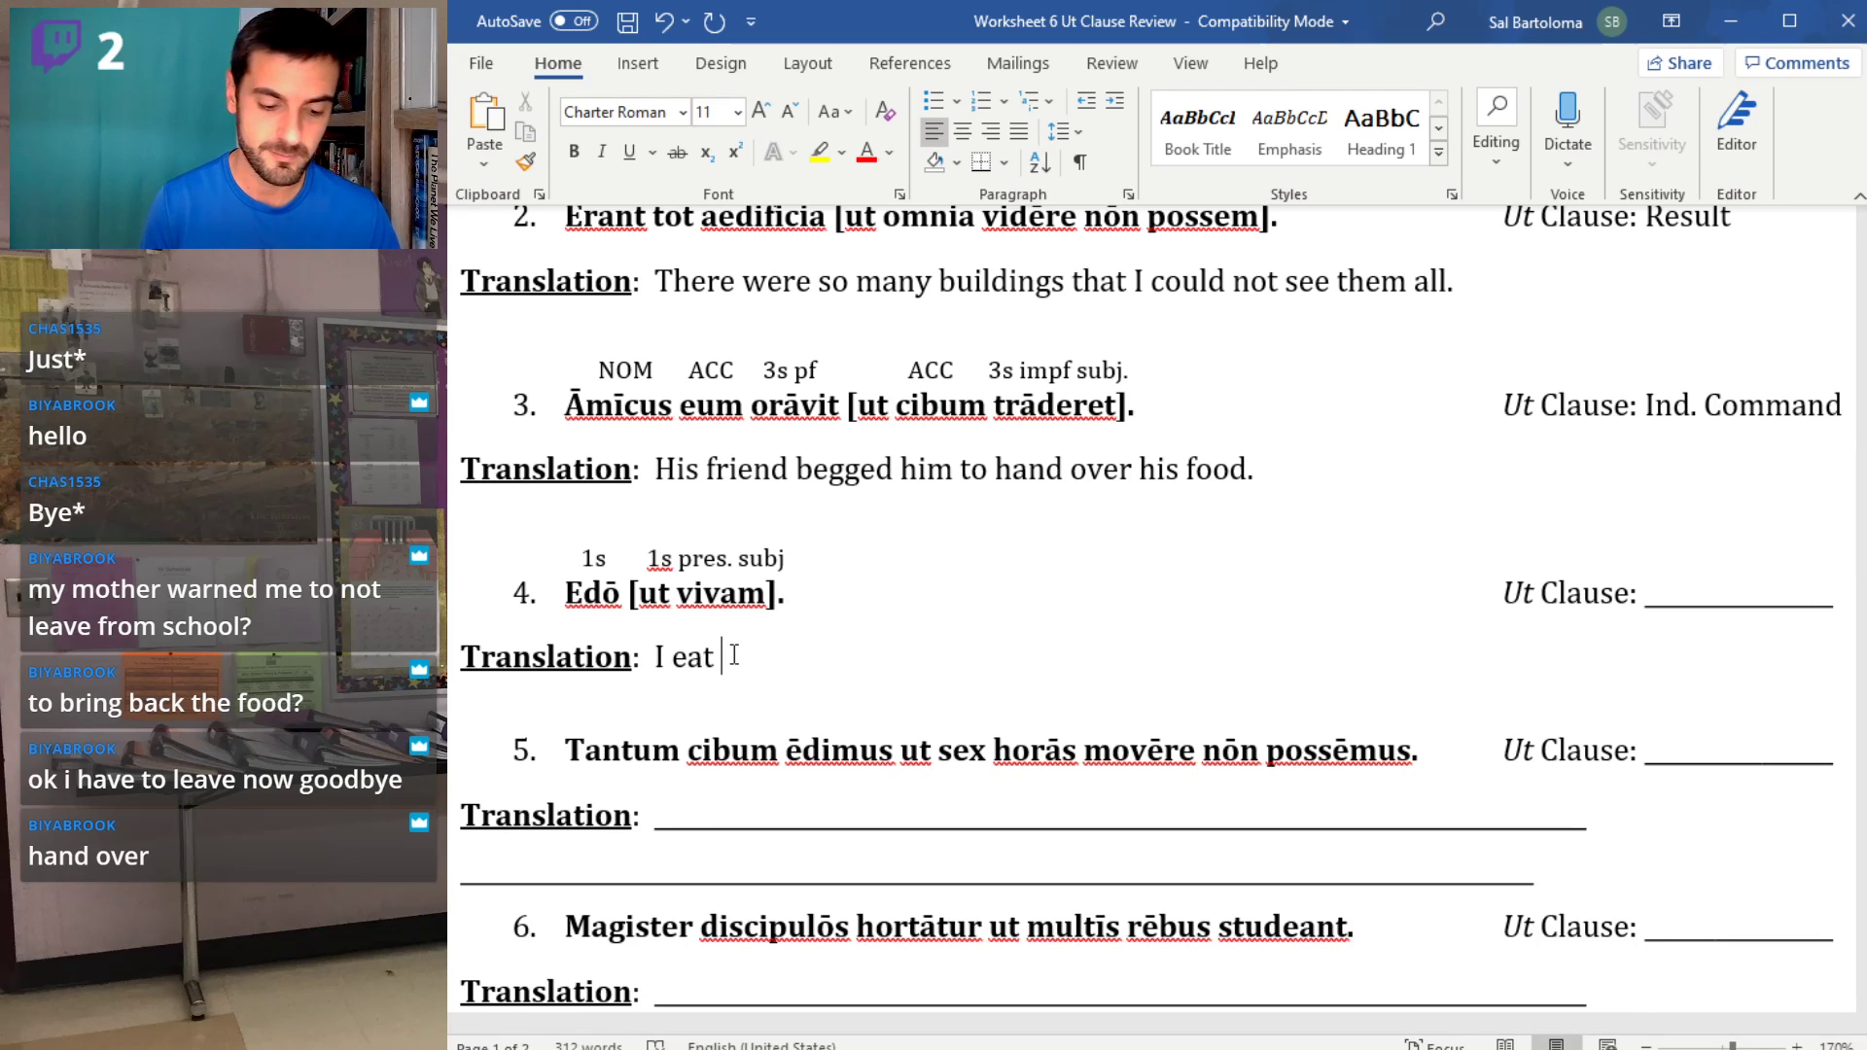
text(to live.)
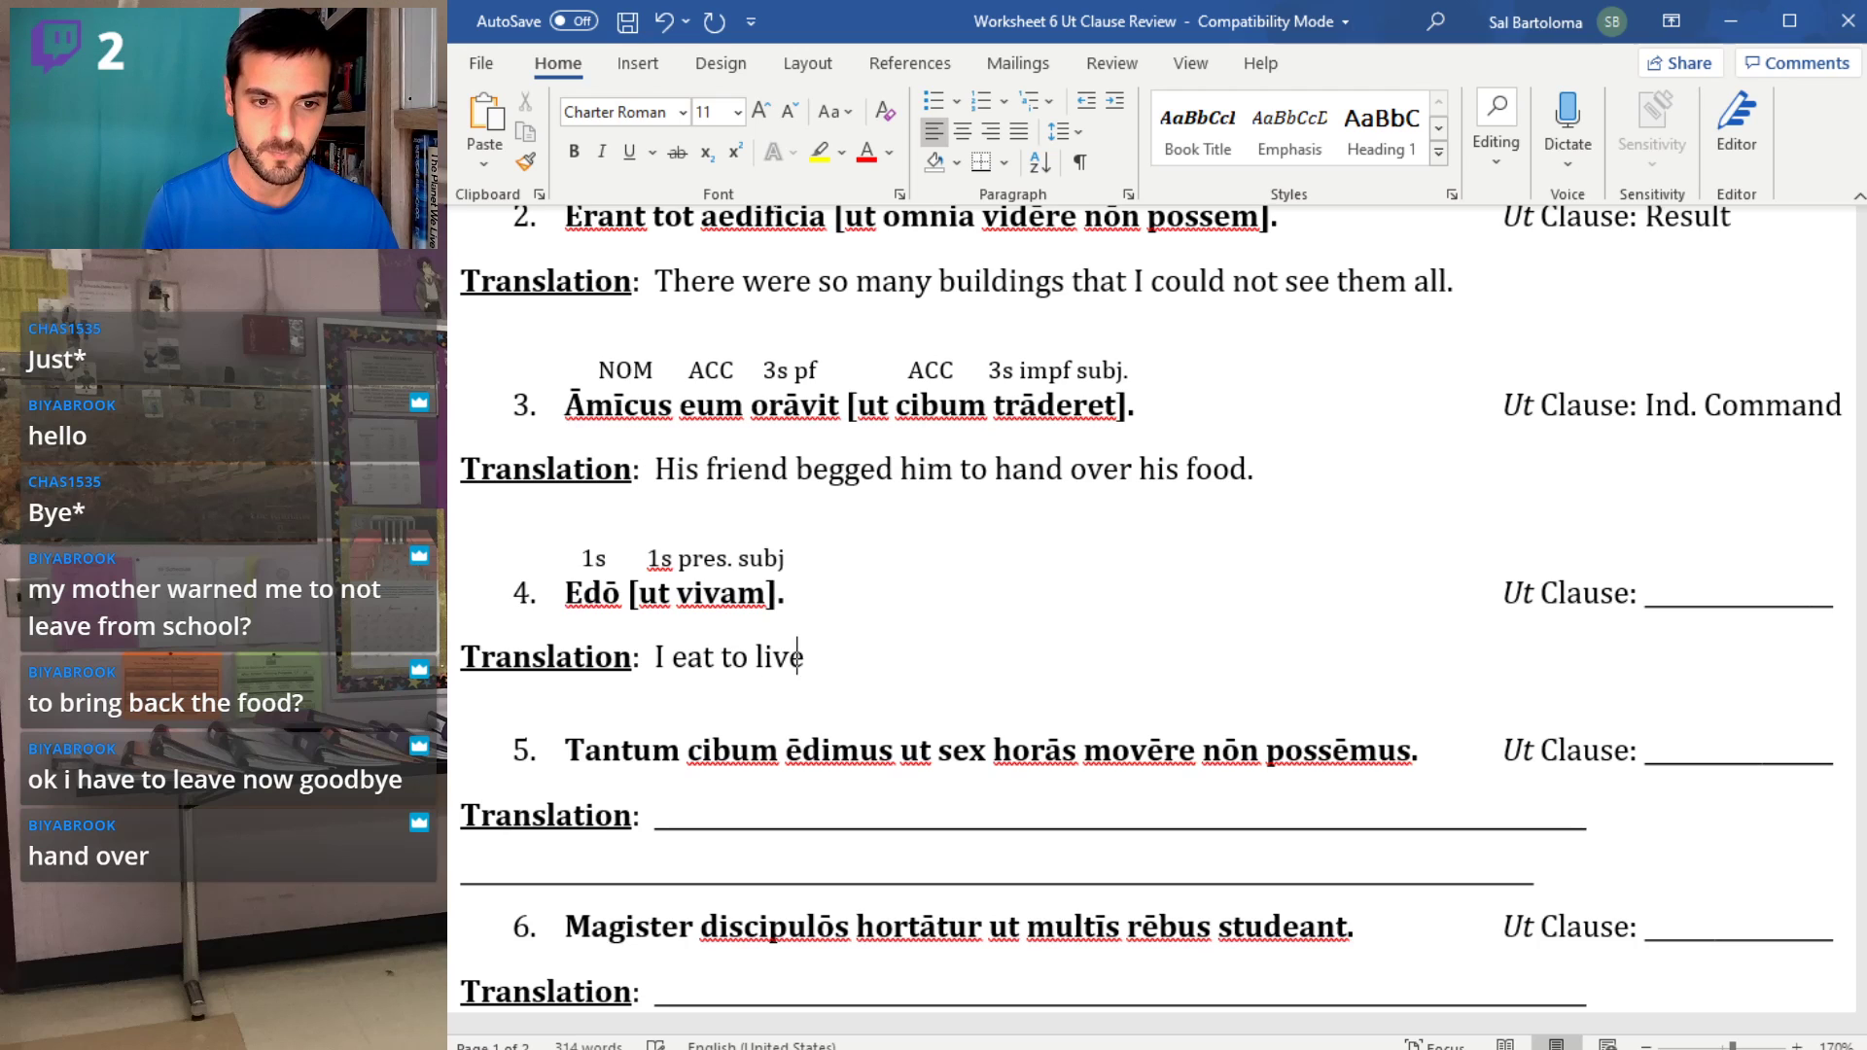
click(1828, 623)
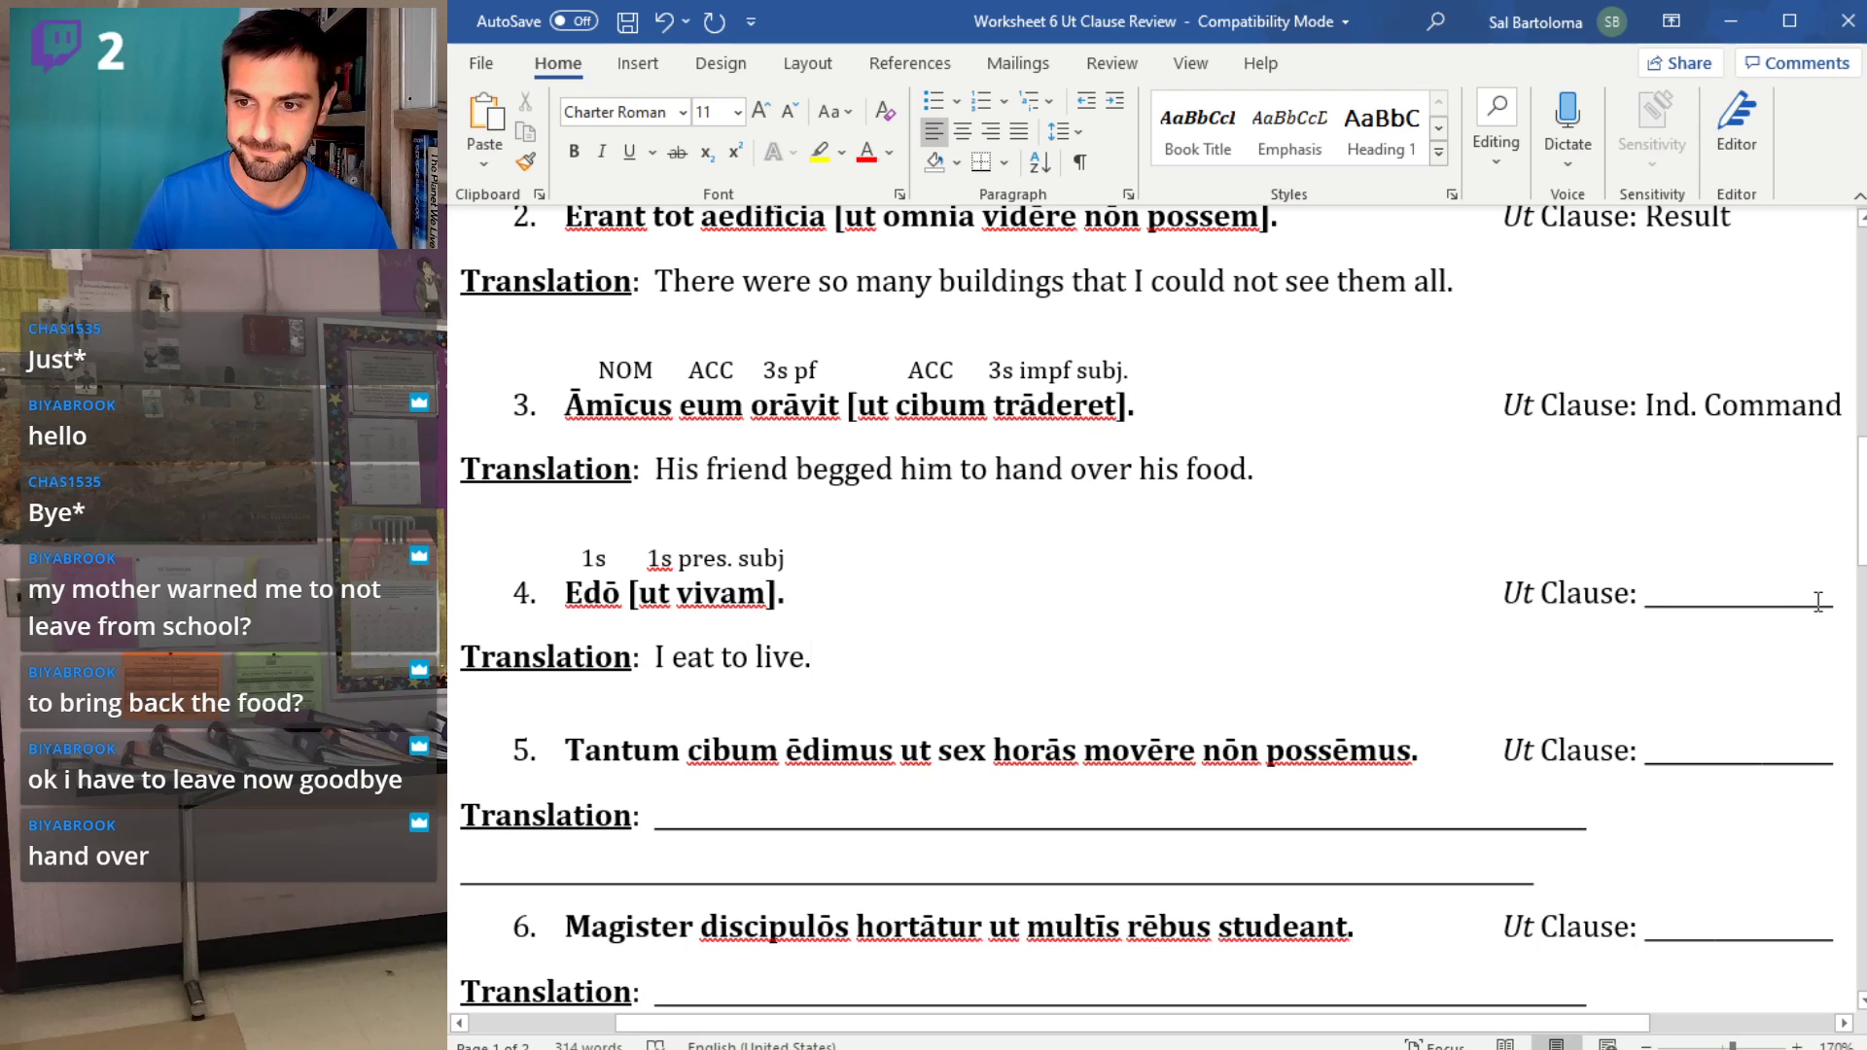
drag(1814, 605, 1647, 610)
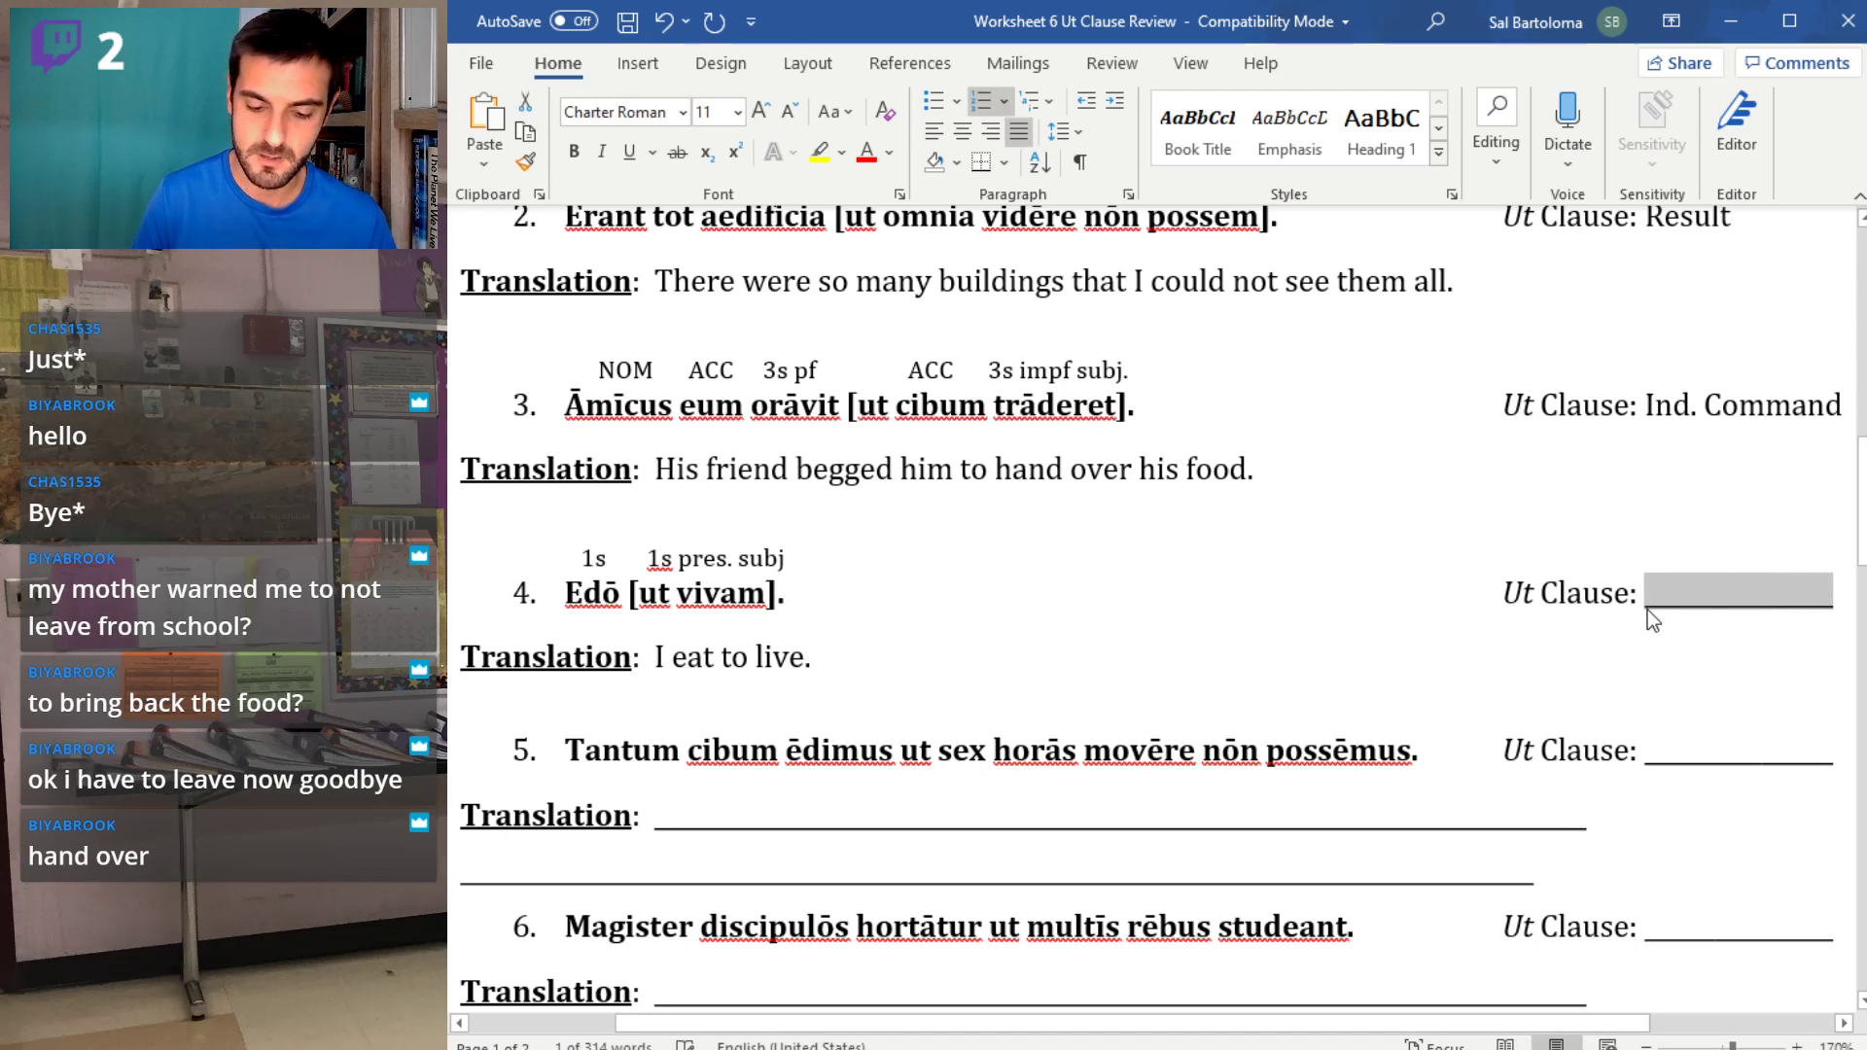
text(Purpose)
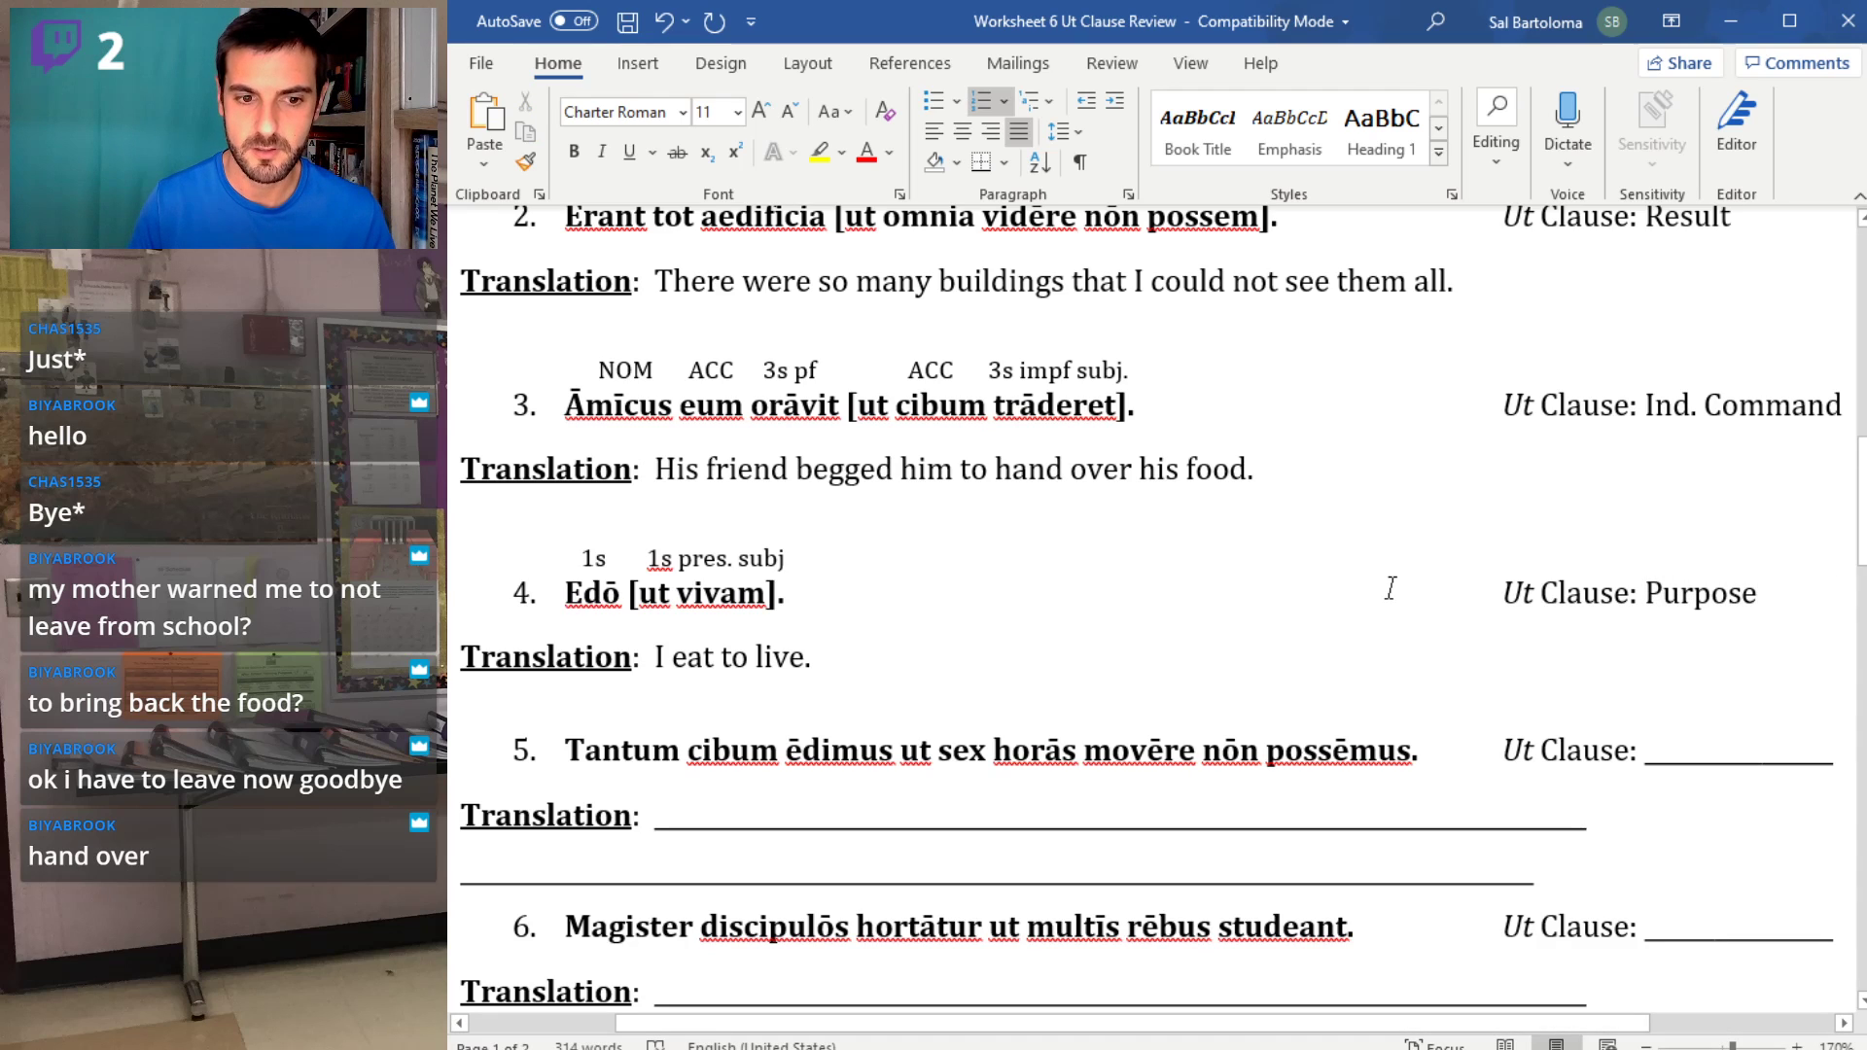
scroll(1044, 504, down, 3)
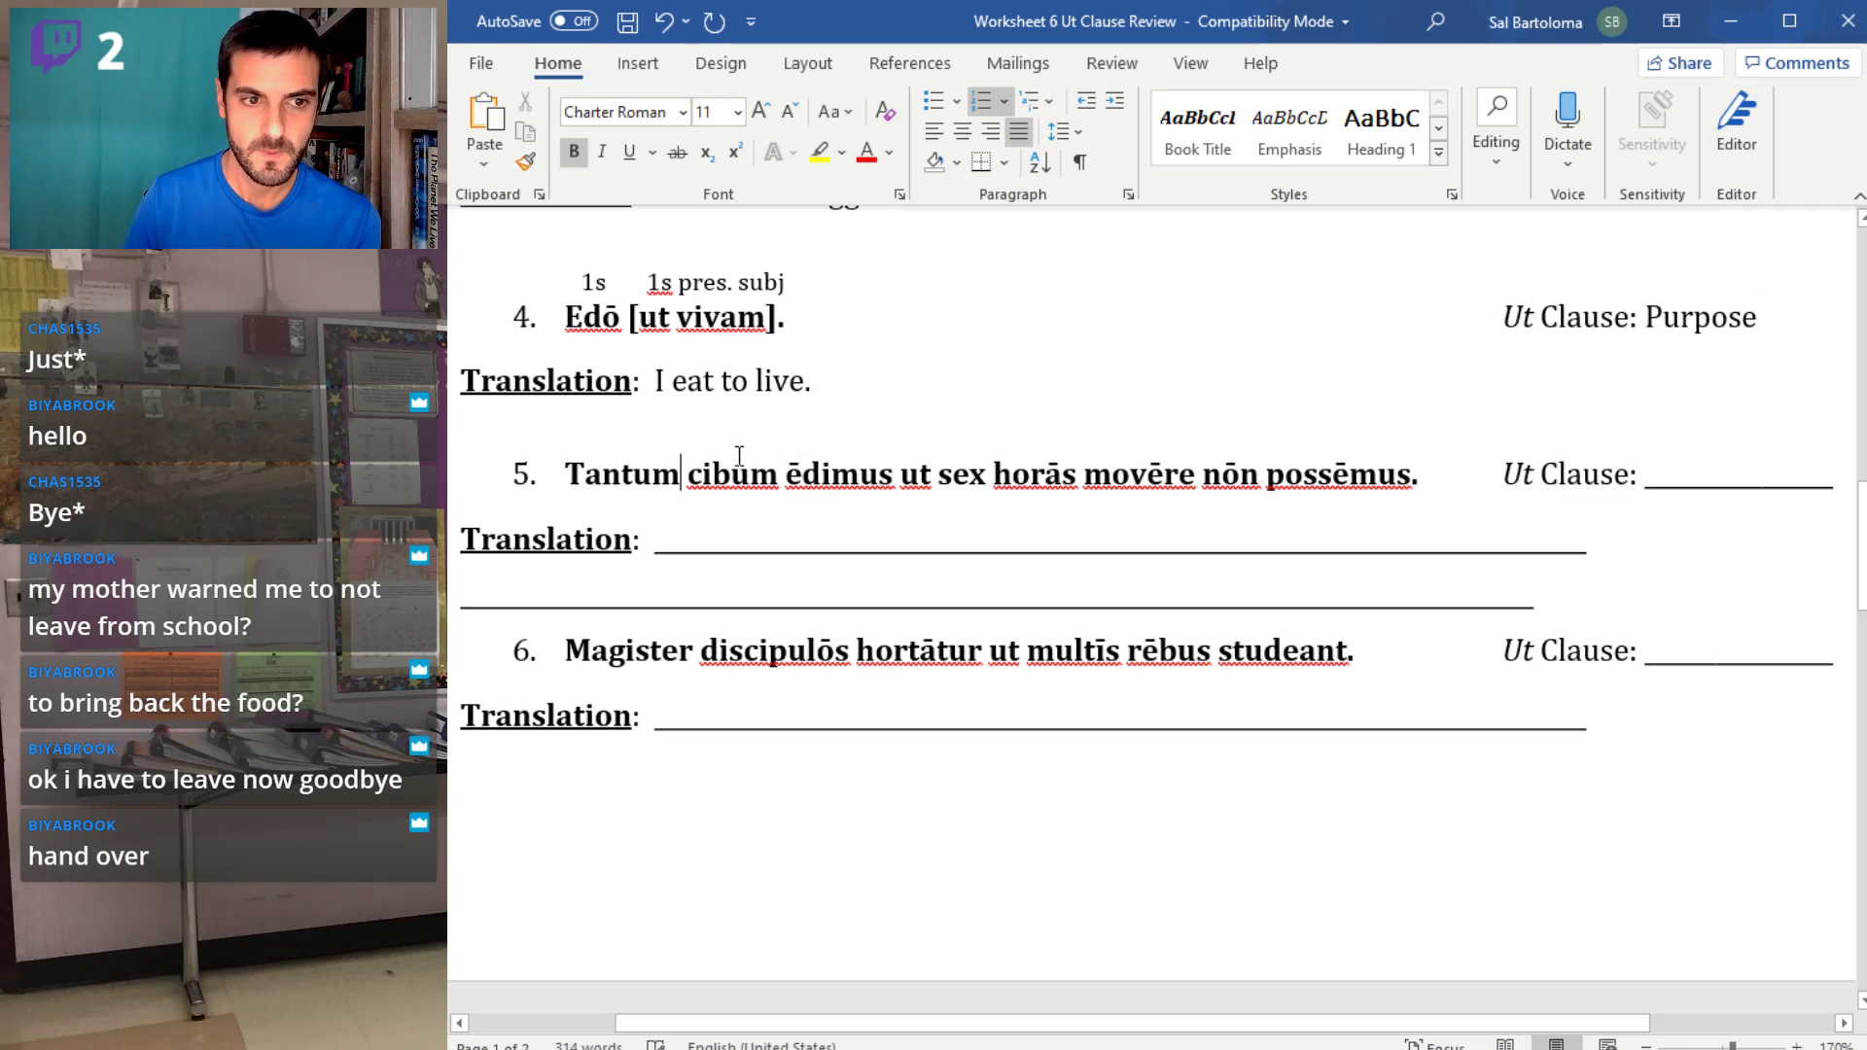
- Add an annotation line above item 5 with the ACCCCCCCCCC and 1pl labels
click(760, 432)
key(Return)
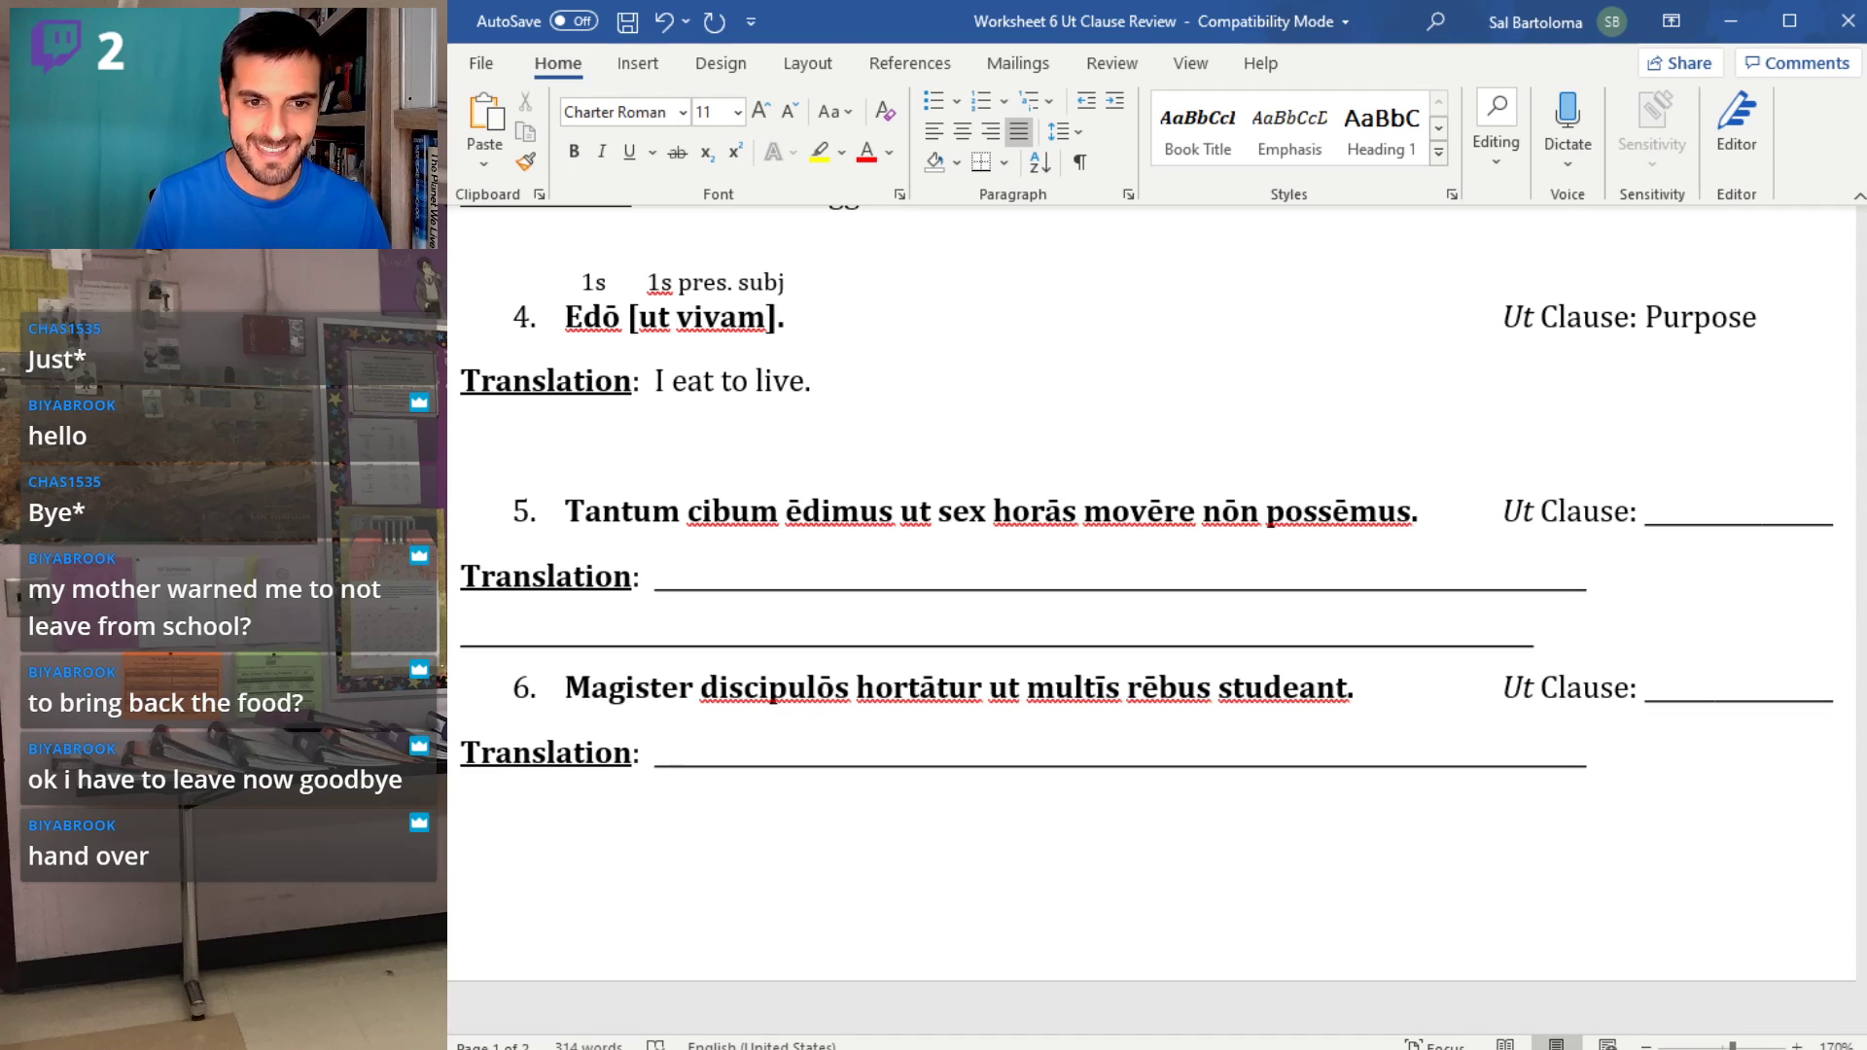
text(ACCCCCCCCC    )
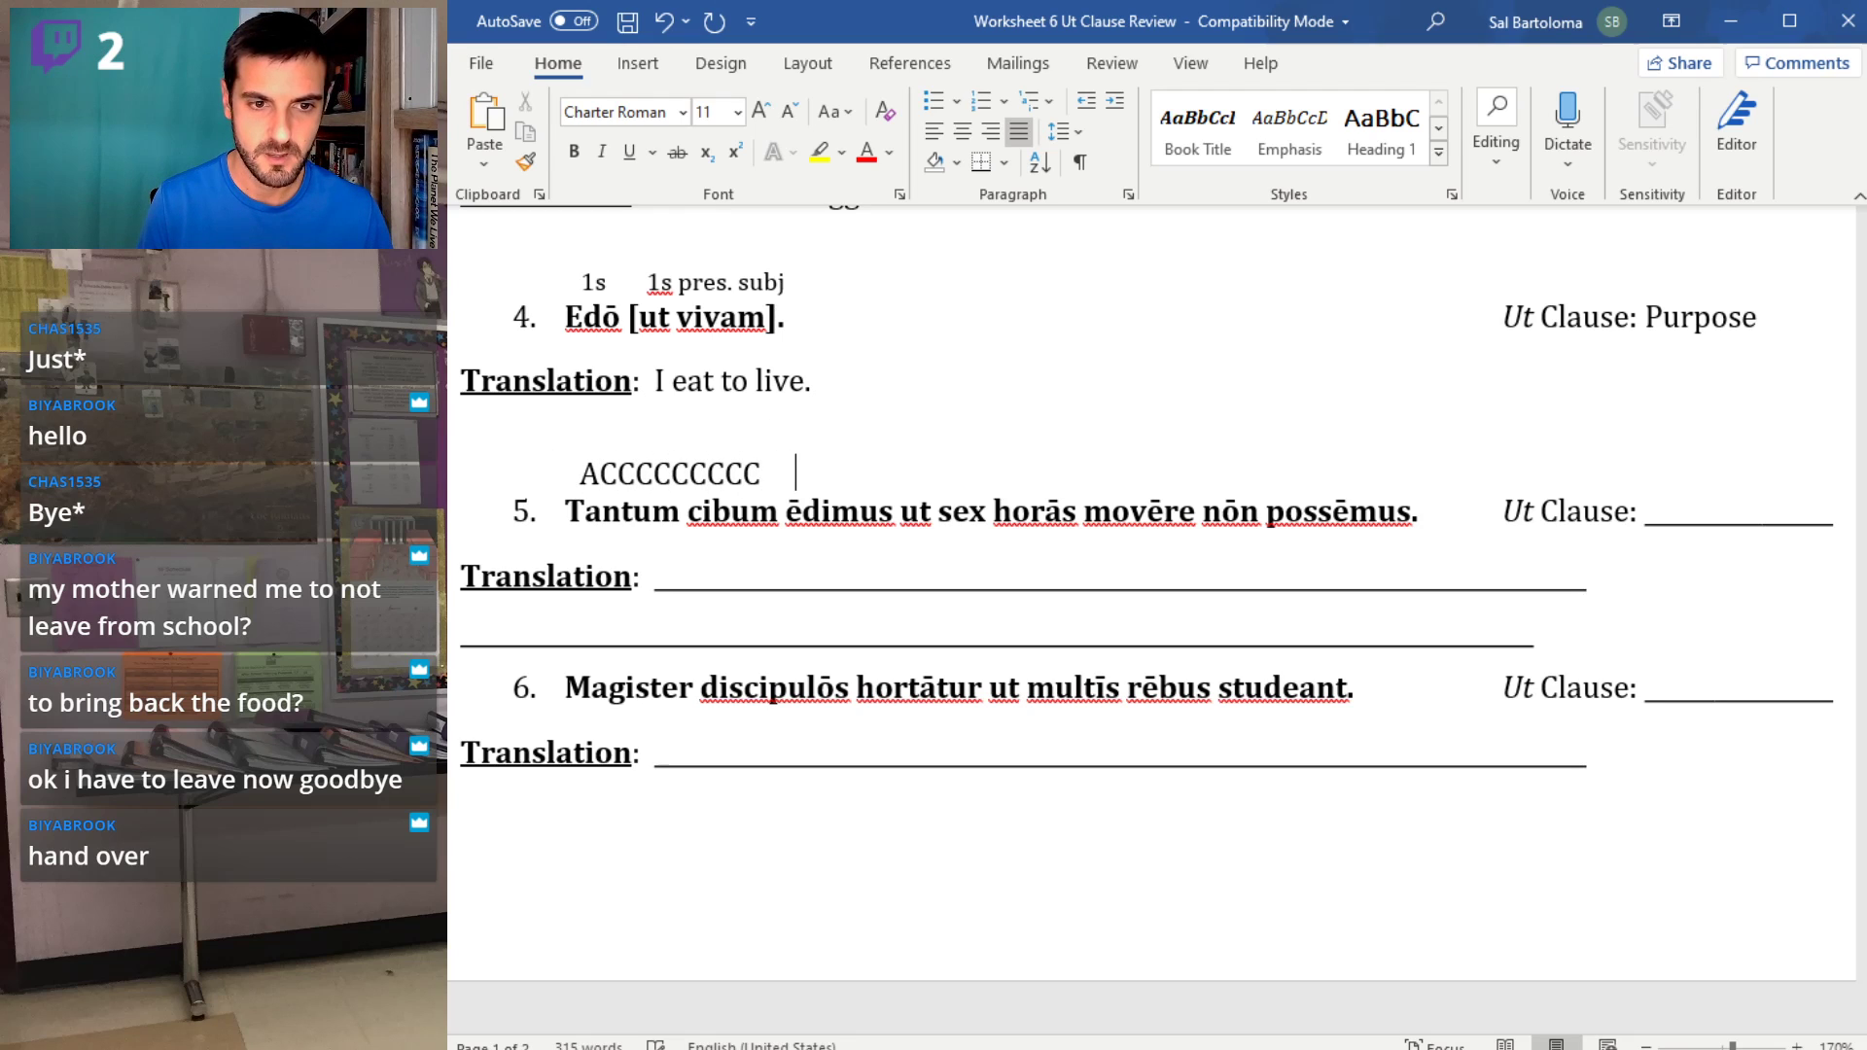
text(1pl)
key(Left)
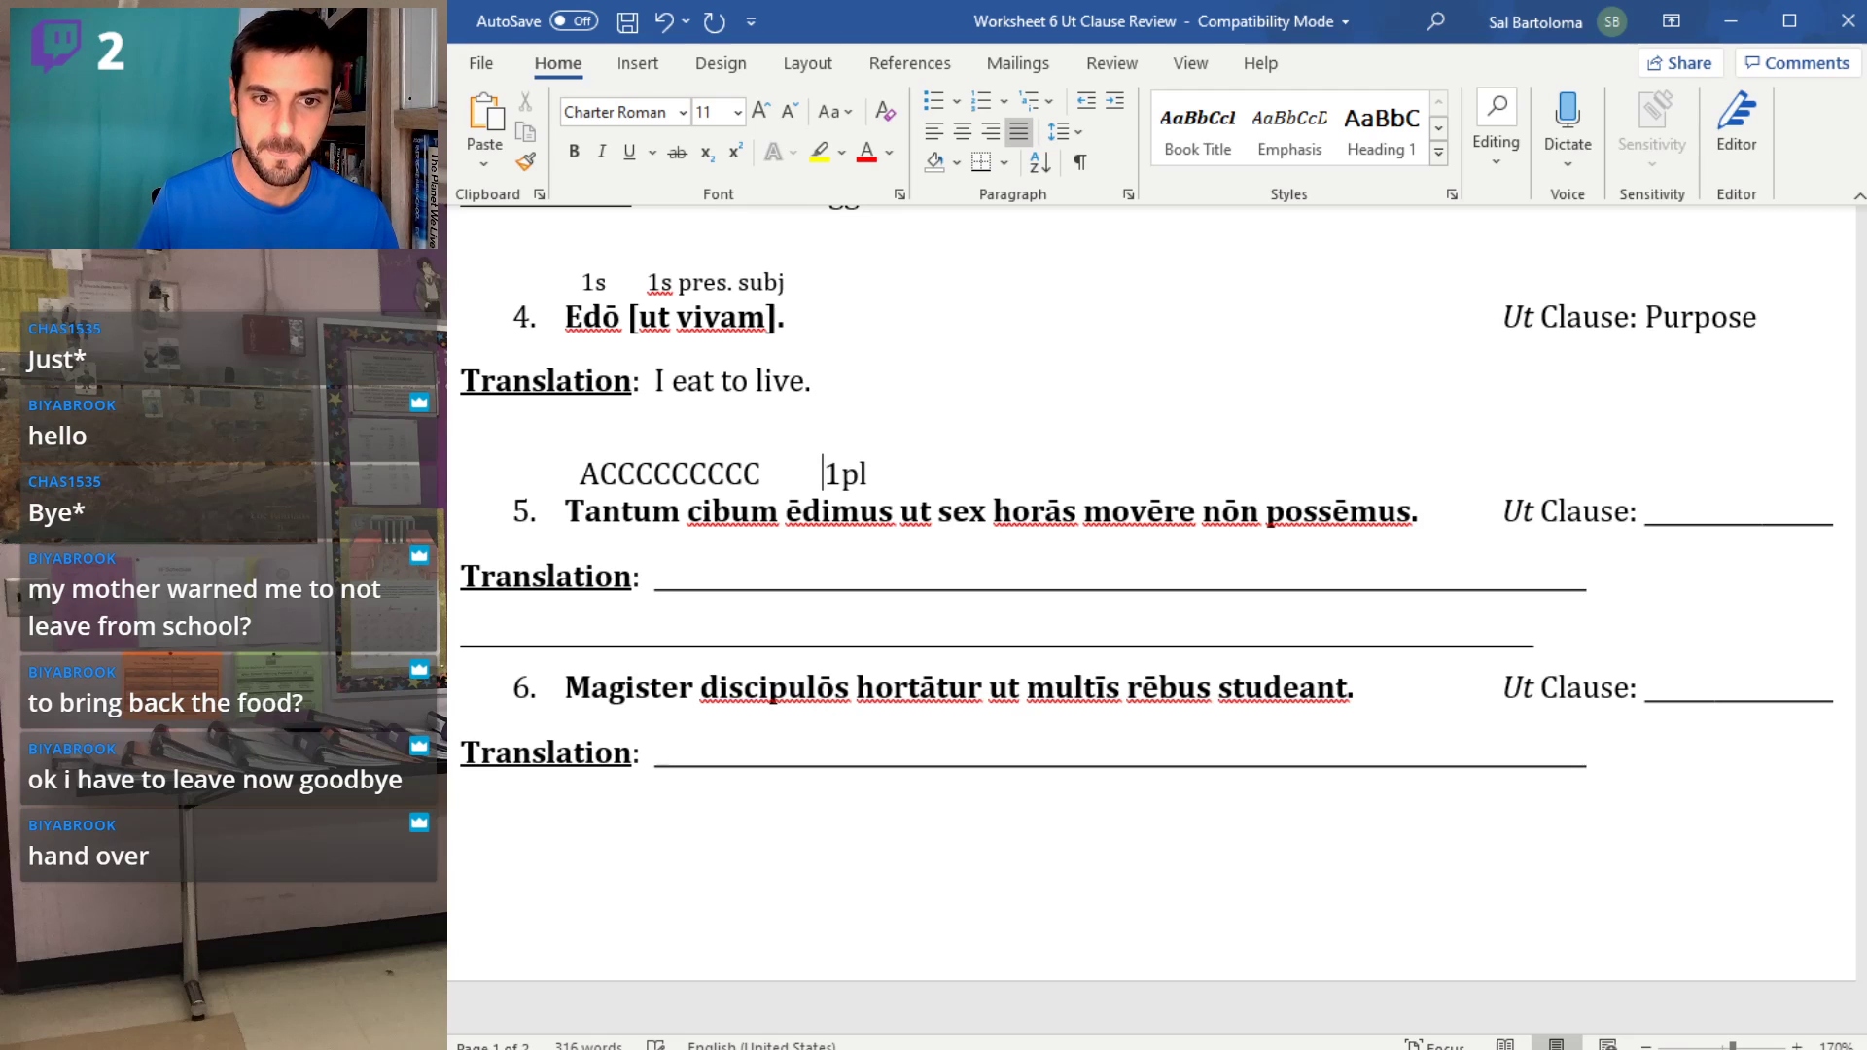
- Put square brackets around item 5's ut clause
click(902, 516)
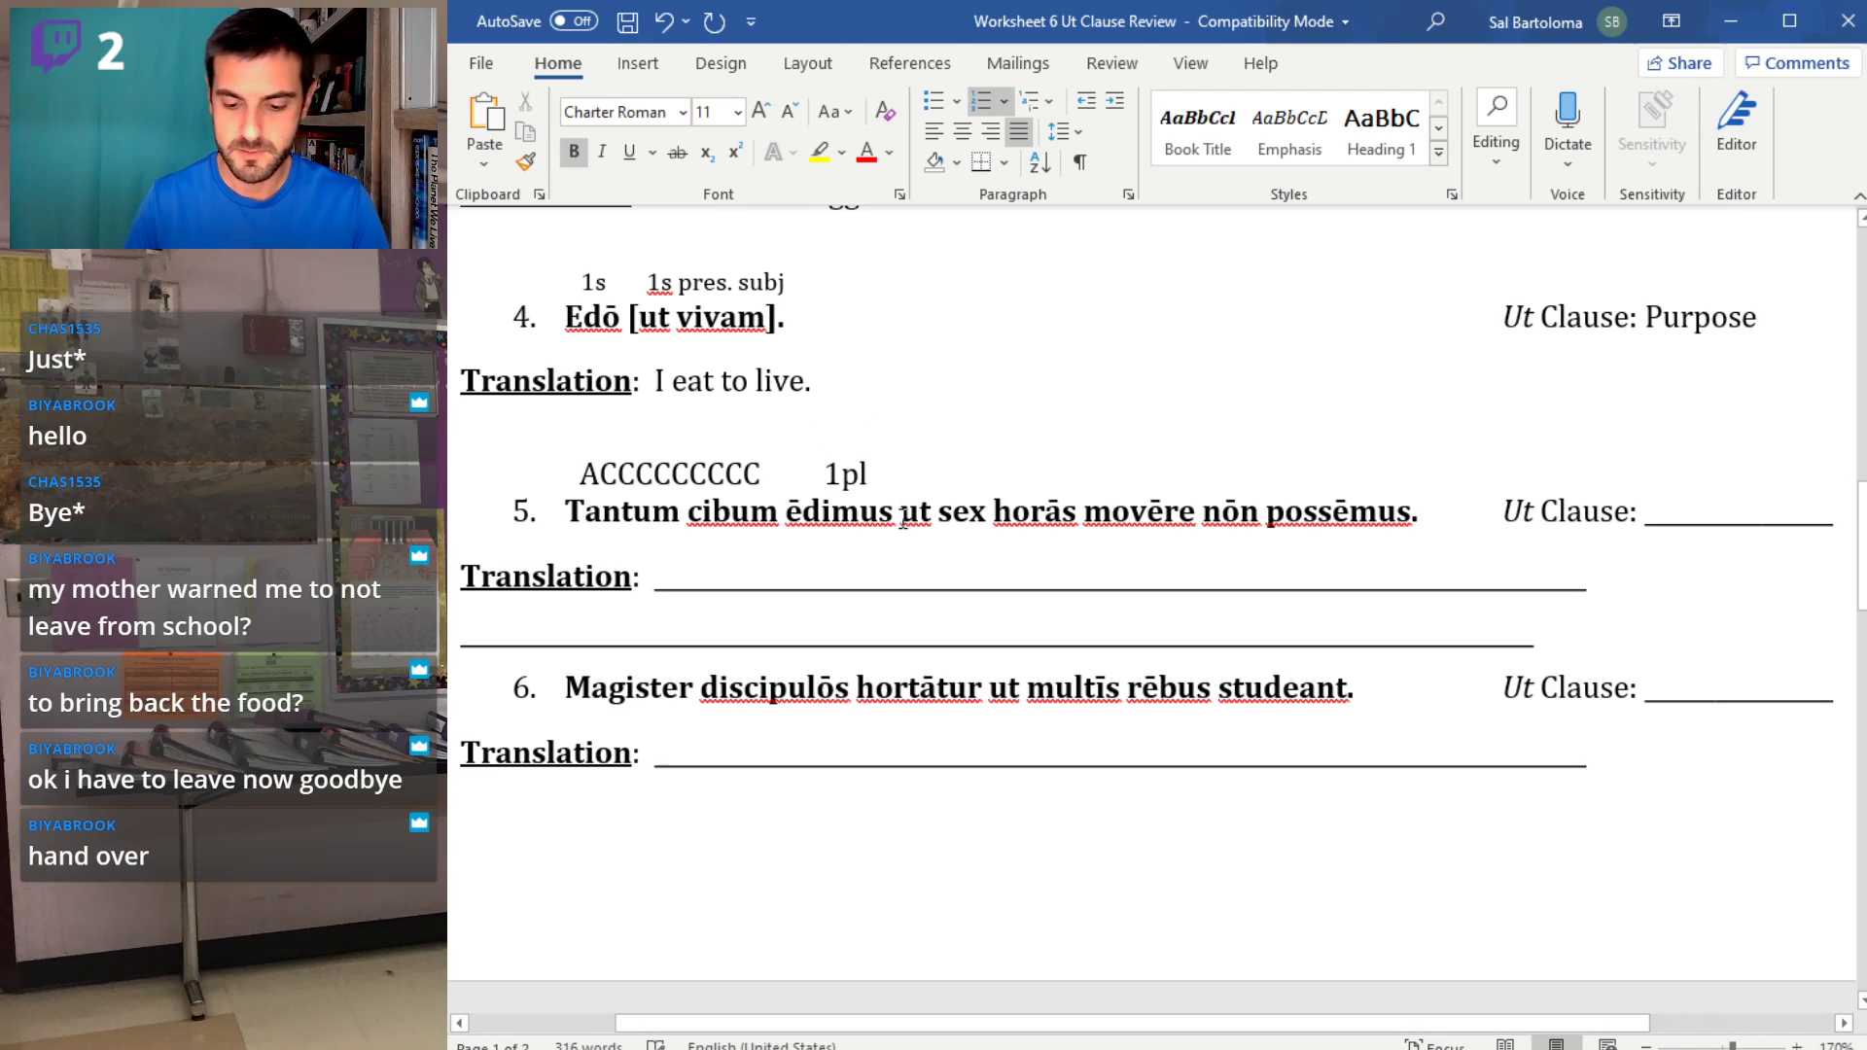
text([)
text(])
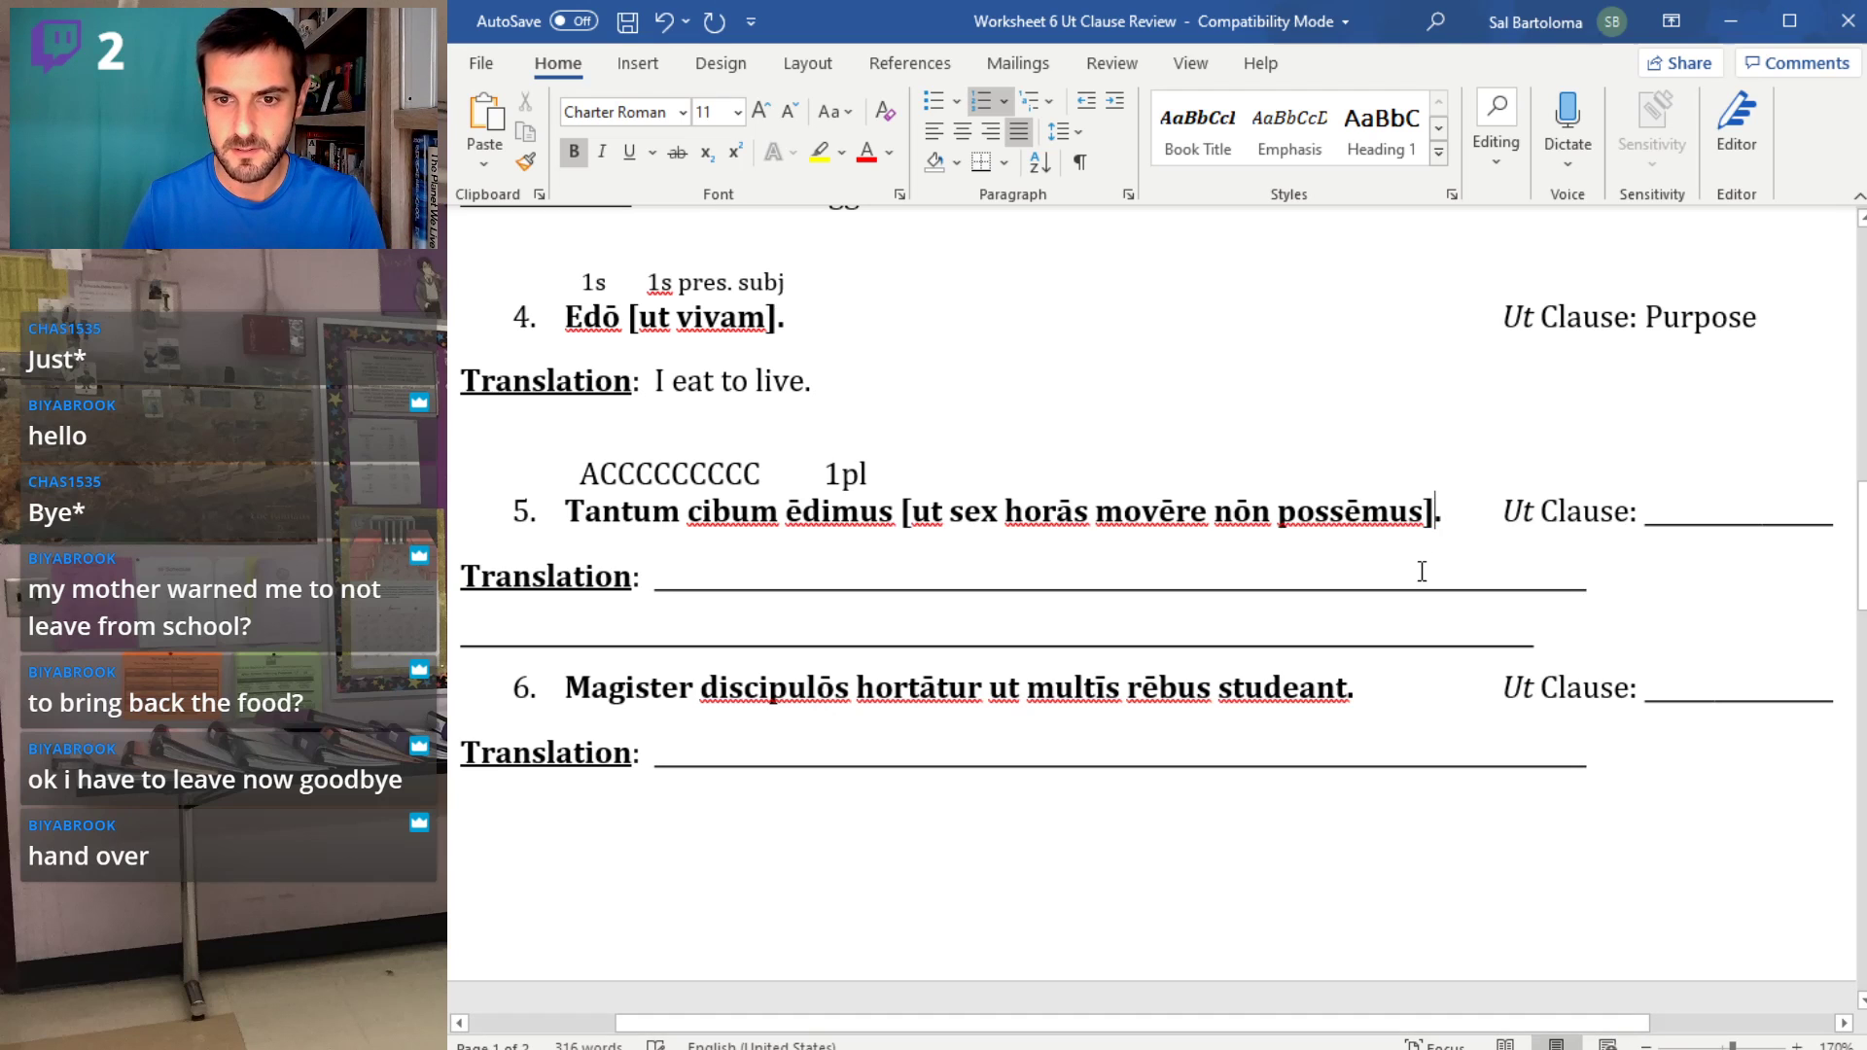
click(1556, 639)
- Delete sentence 5's blank translation lines and restore the '6.' numbering of the next item
shift+click(874, 586)
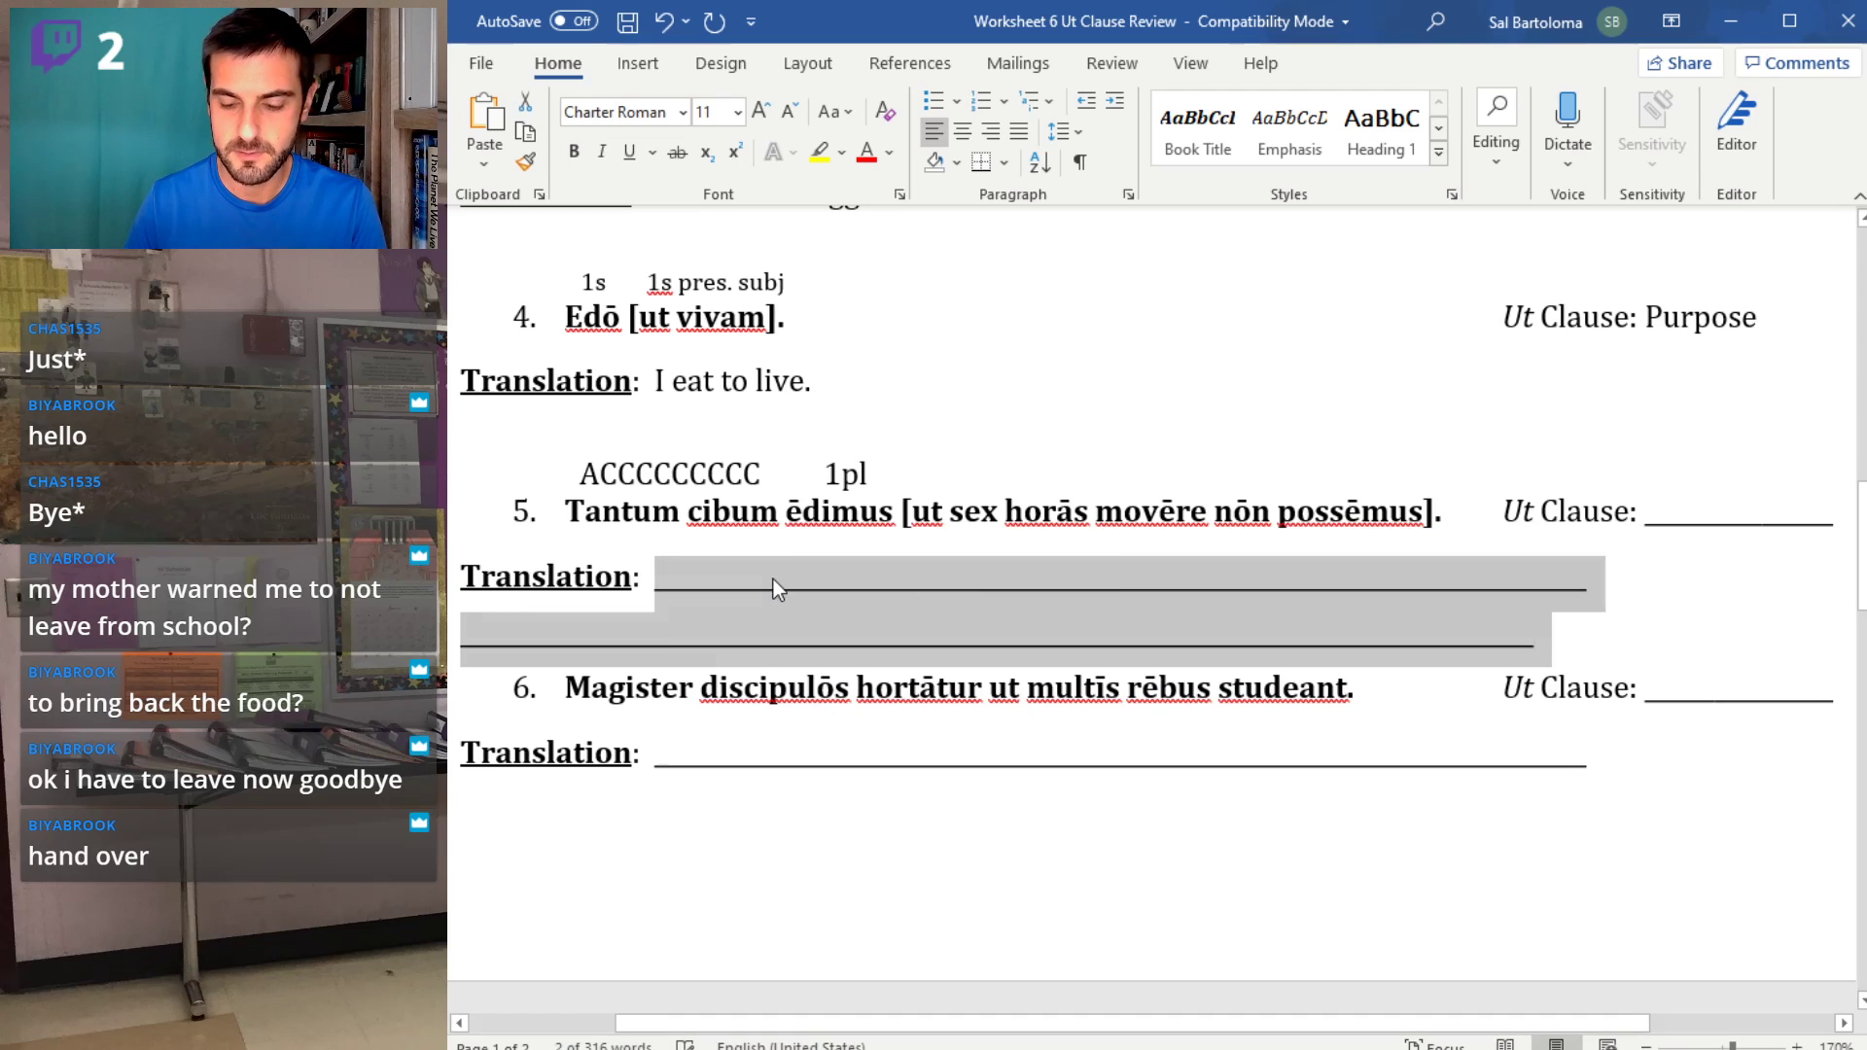
key(BackSpace)
key(ctrl+z)
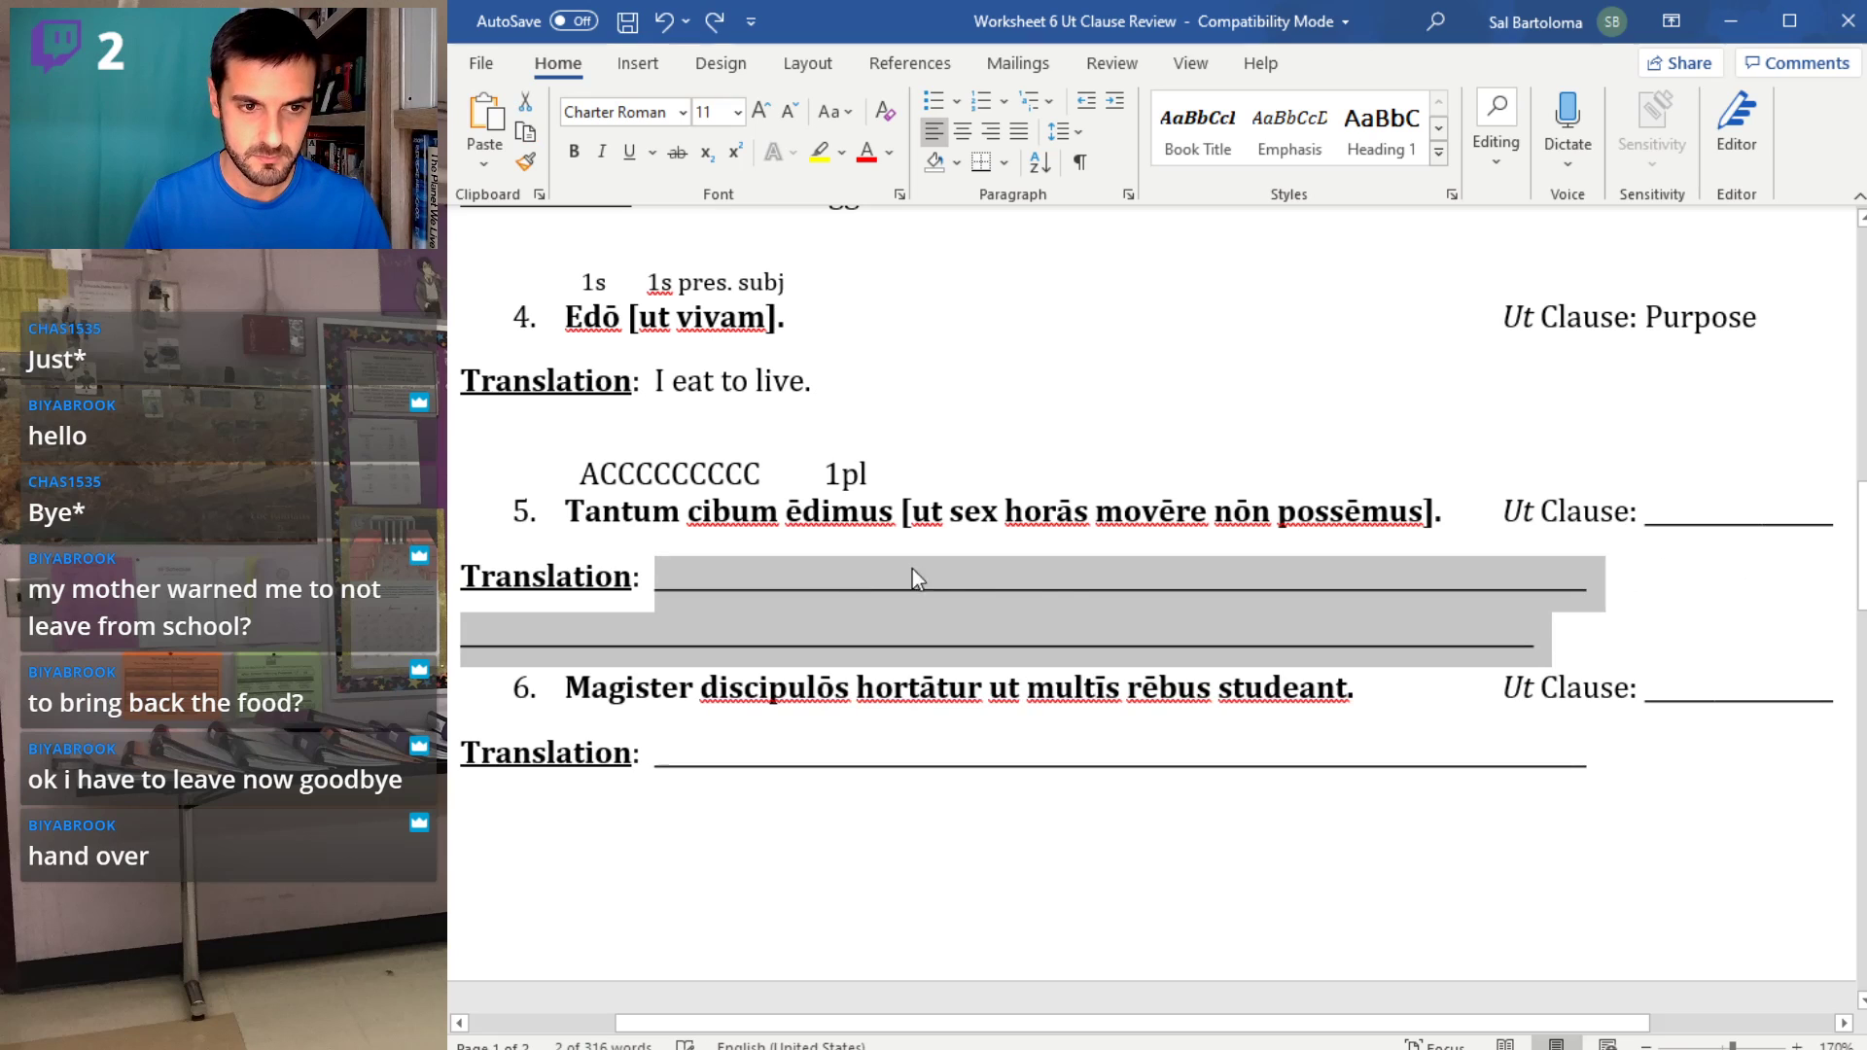
click(1067, 574)
drag(1539, 649, 1142, 567)
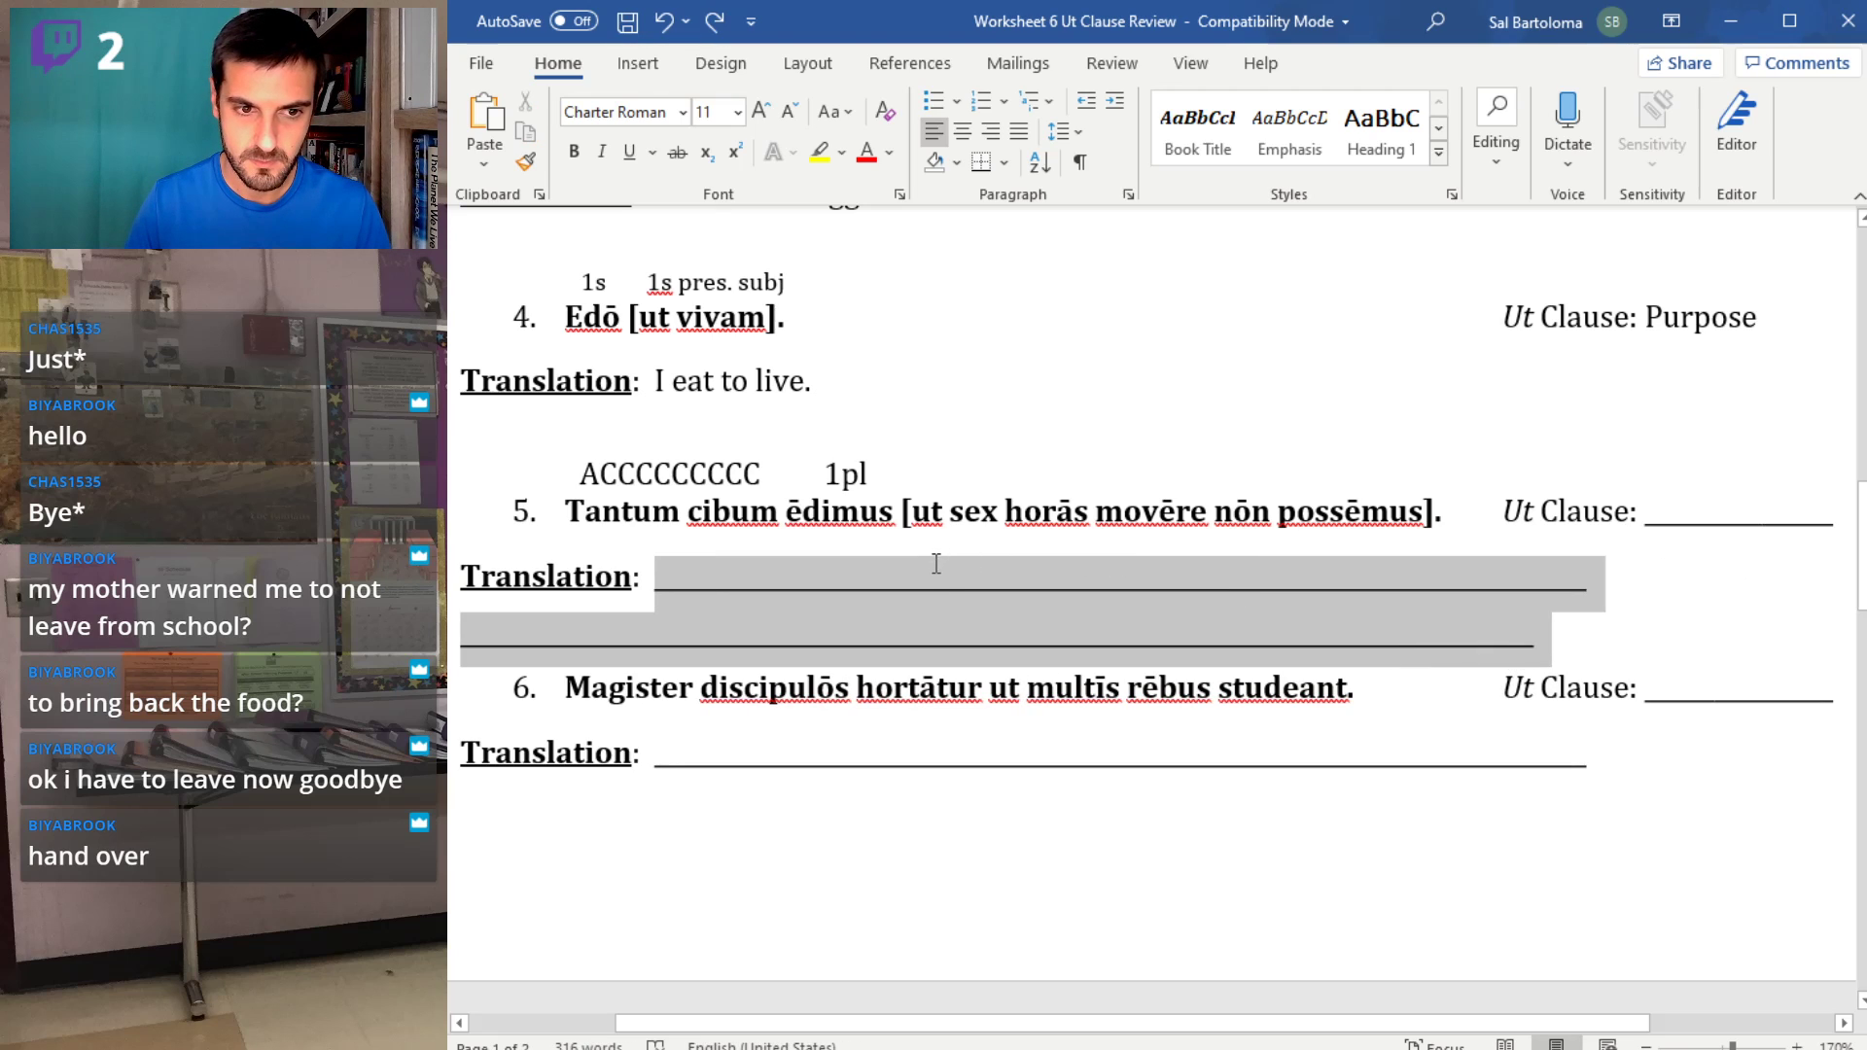
key(BackSpace)
key(Return)
key(Return)
key(Return)
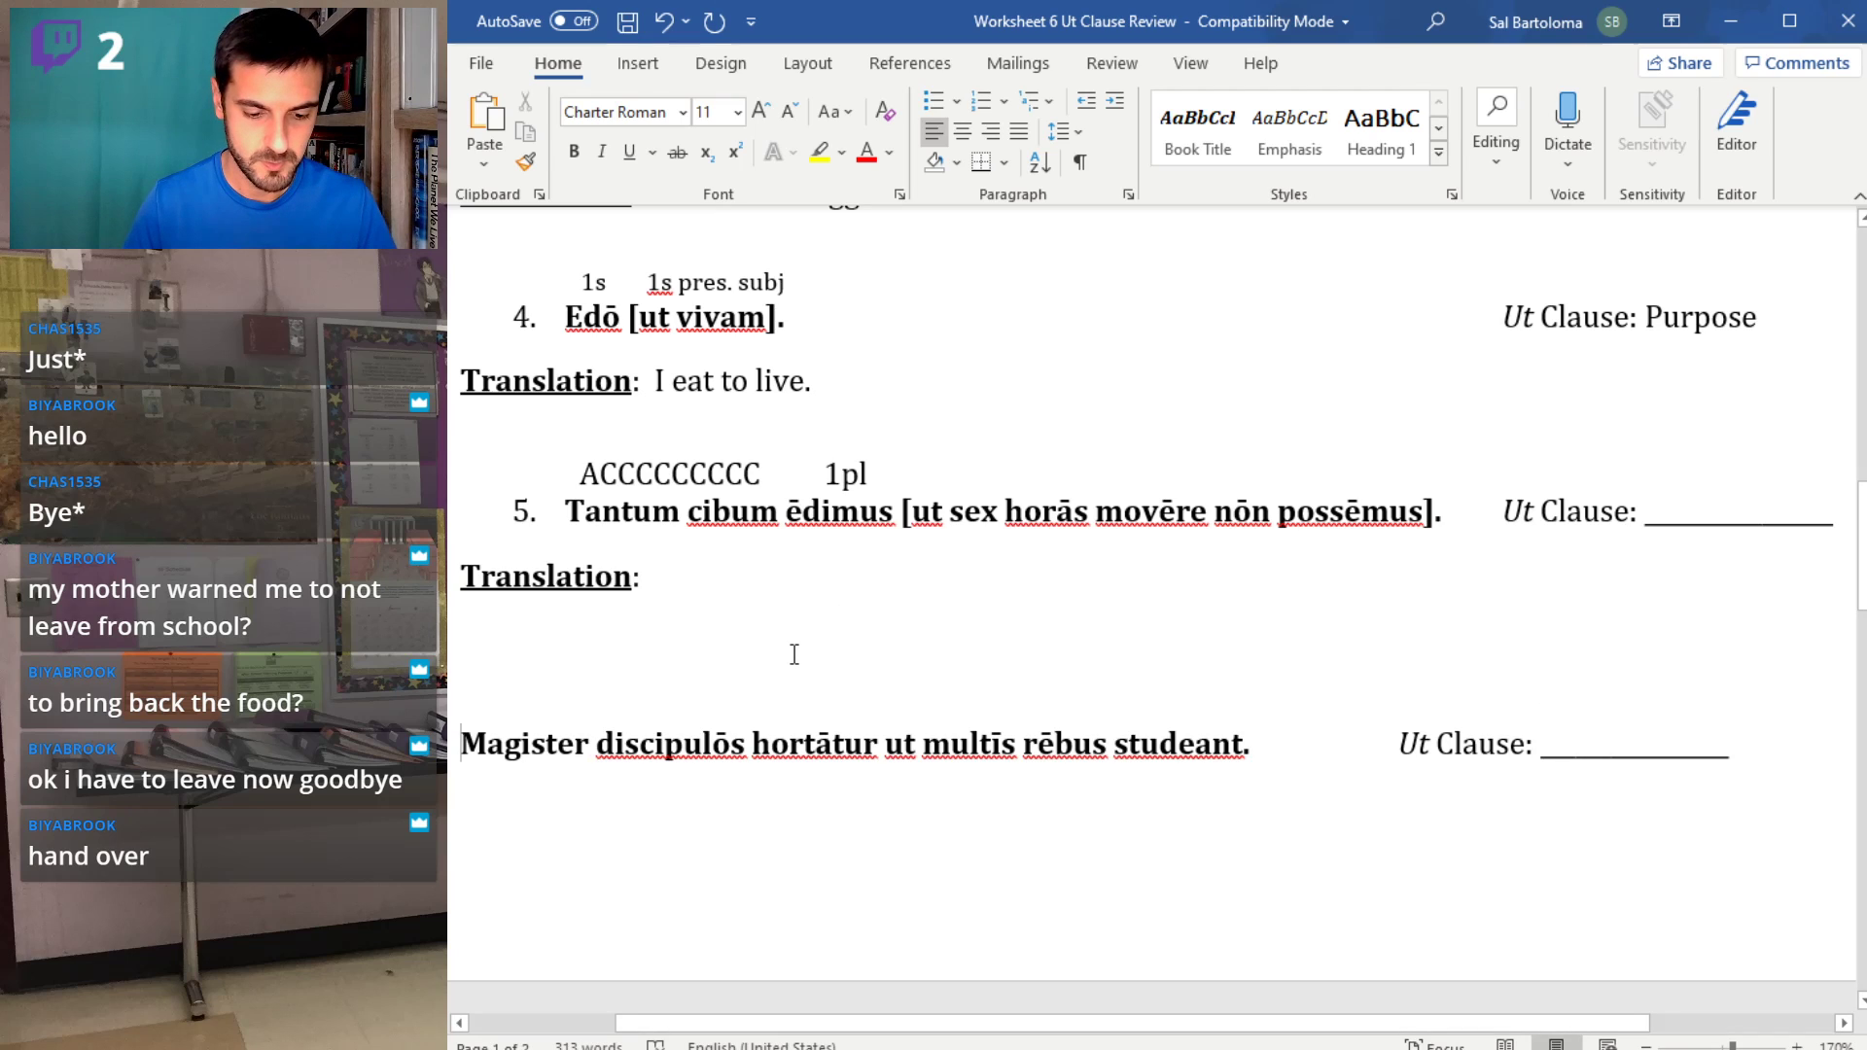
text(6.)
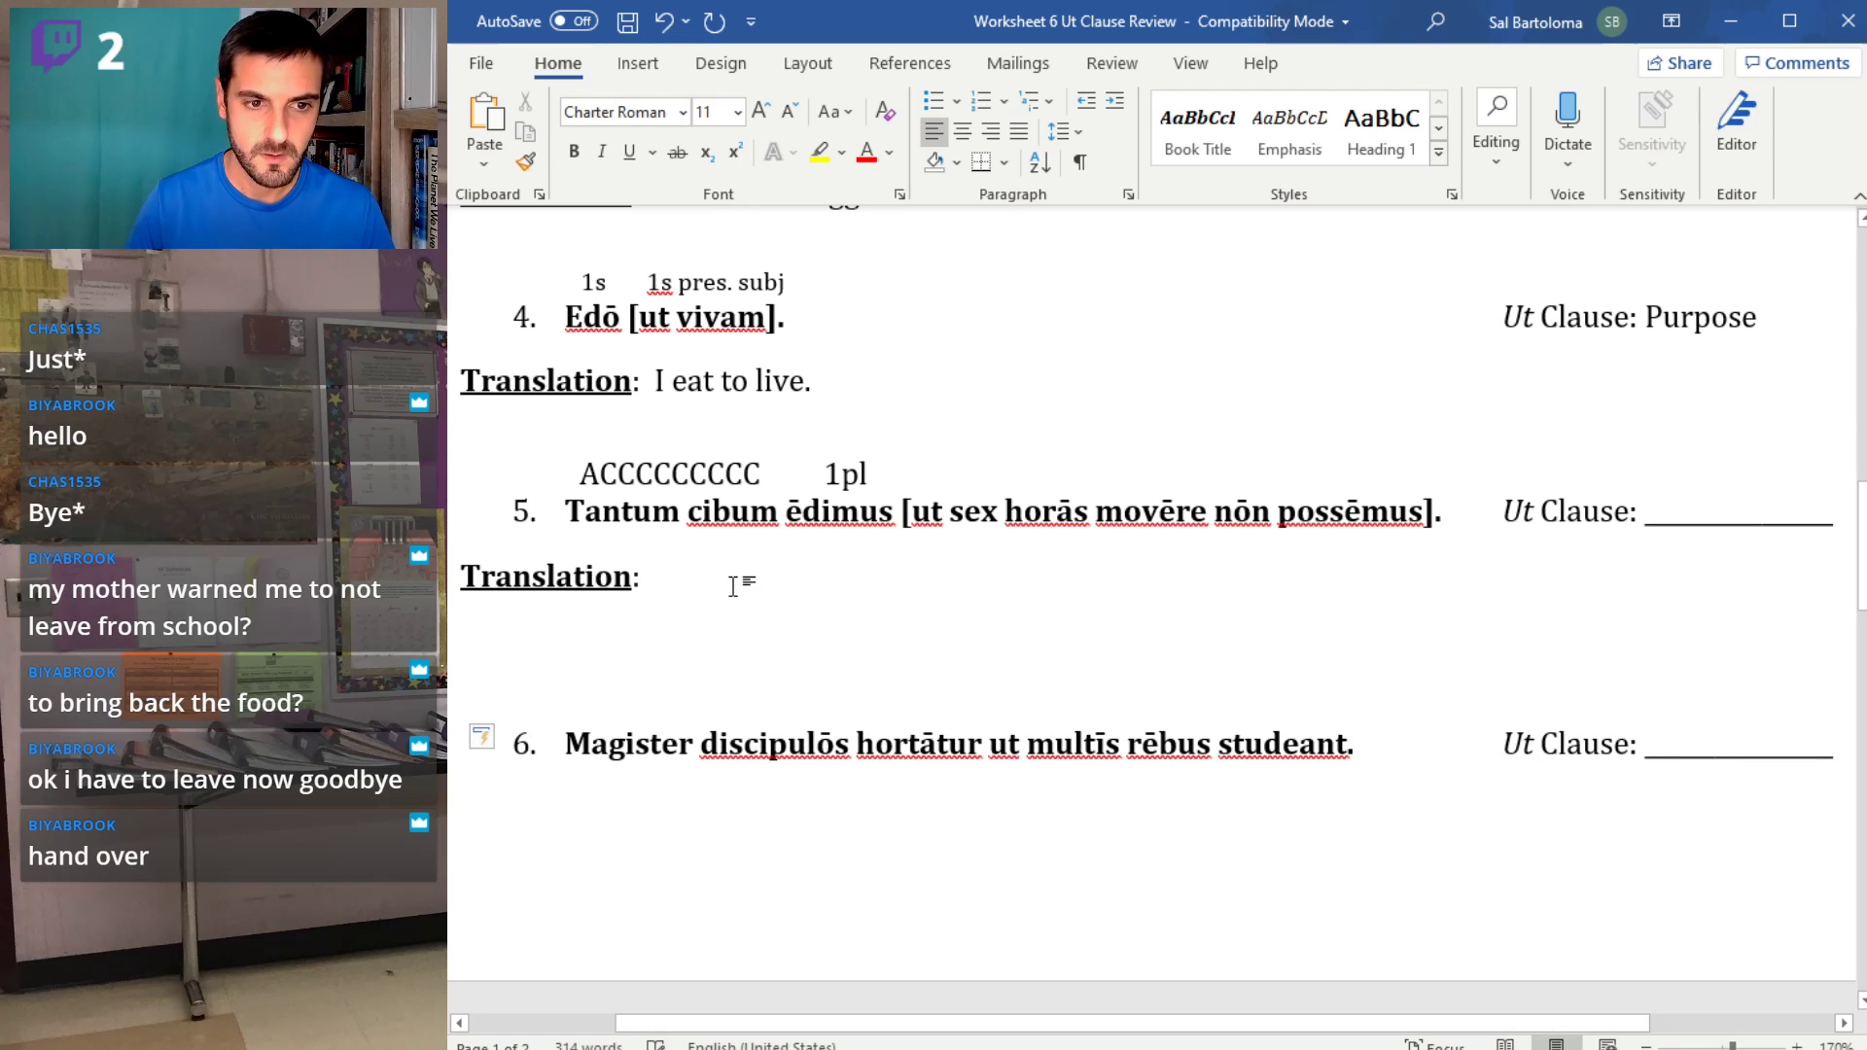
- Begin sentence 5's translation with 'We ate so much food'
click(737, 586)
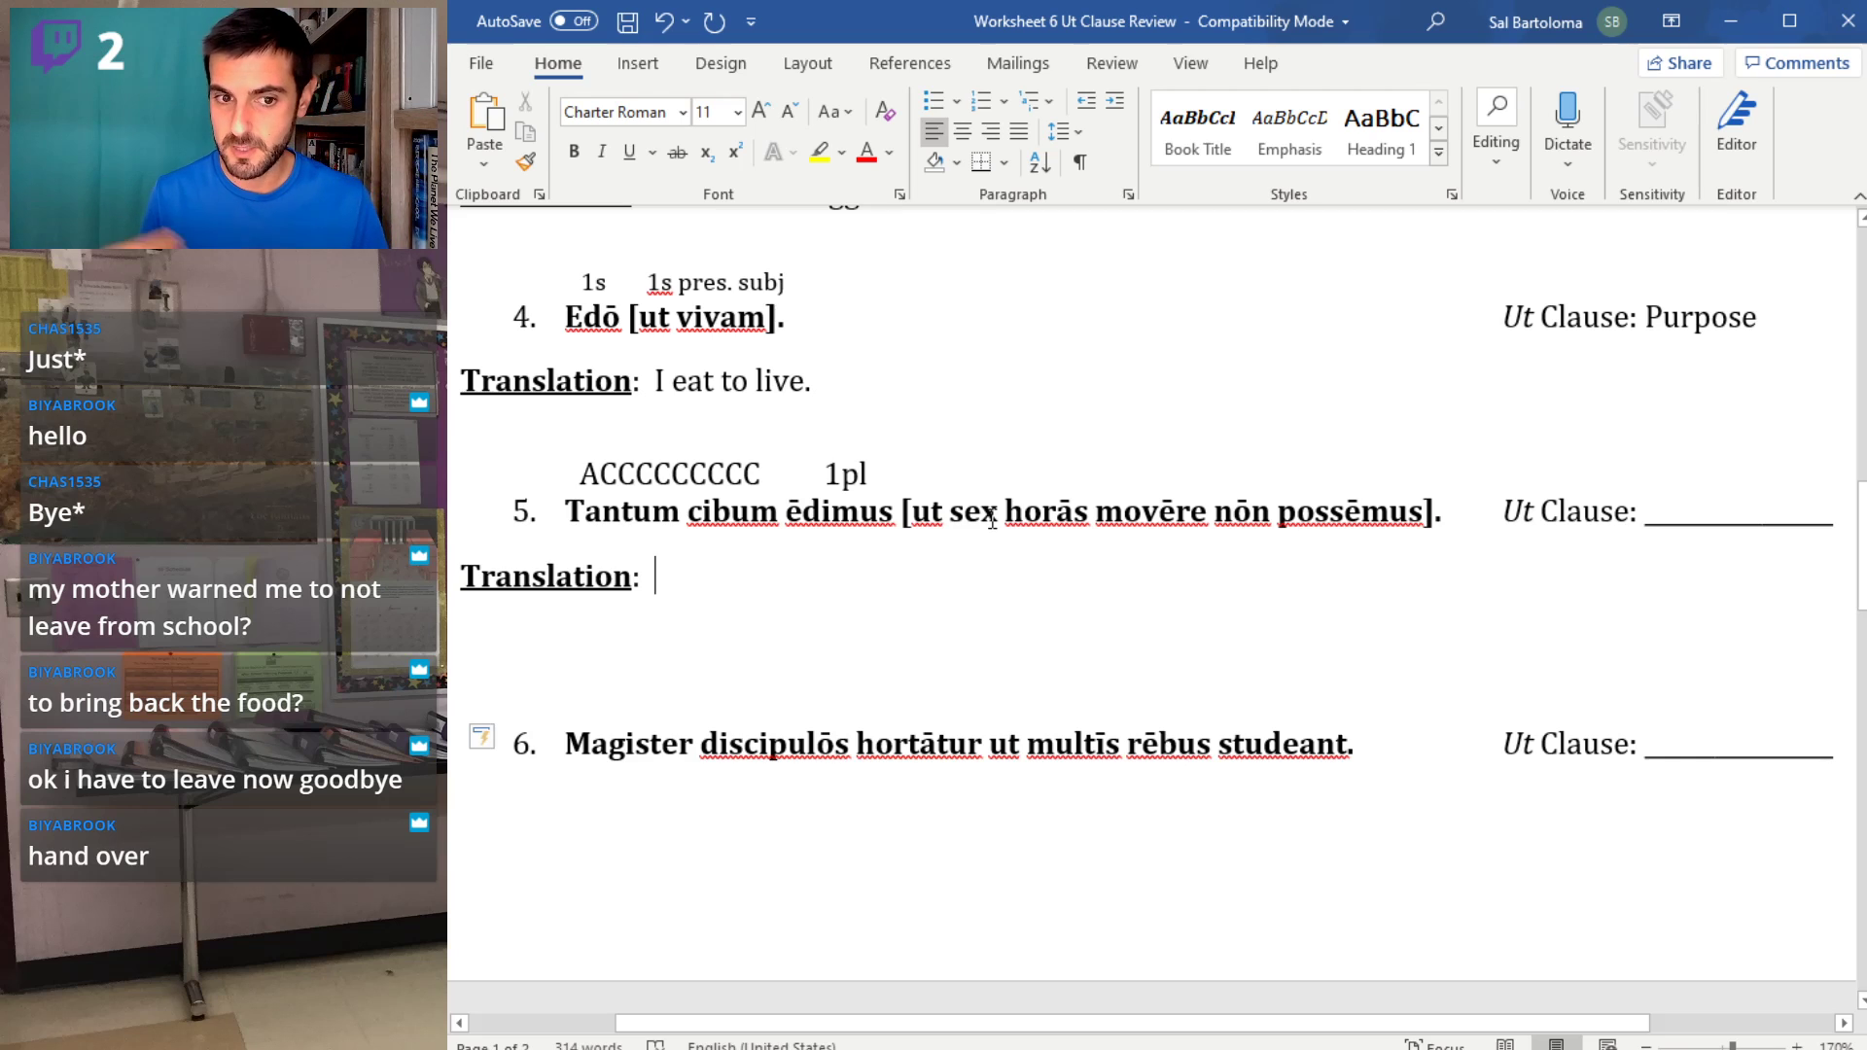
text(We)
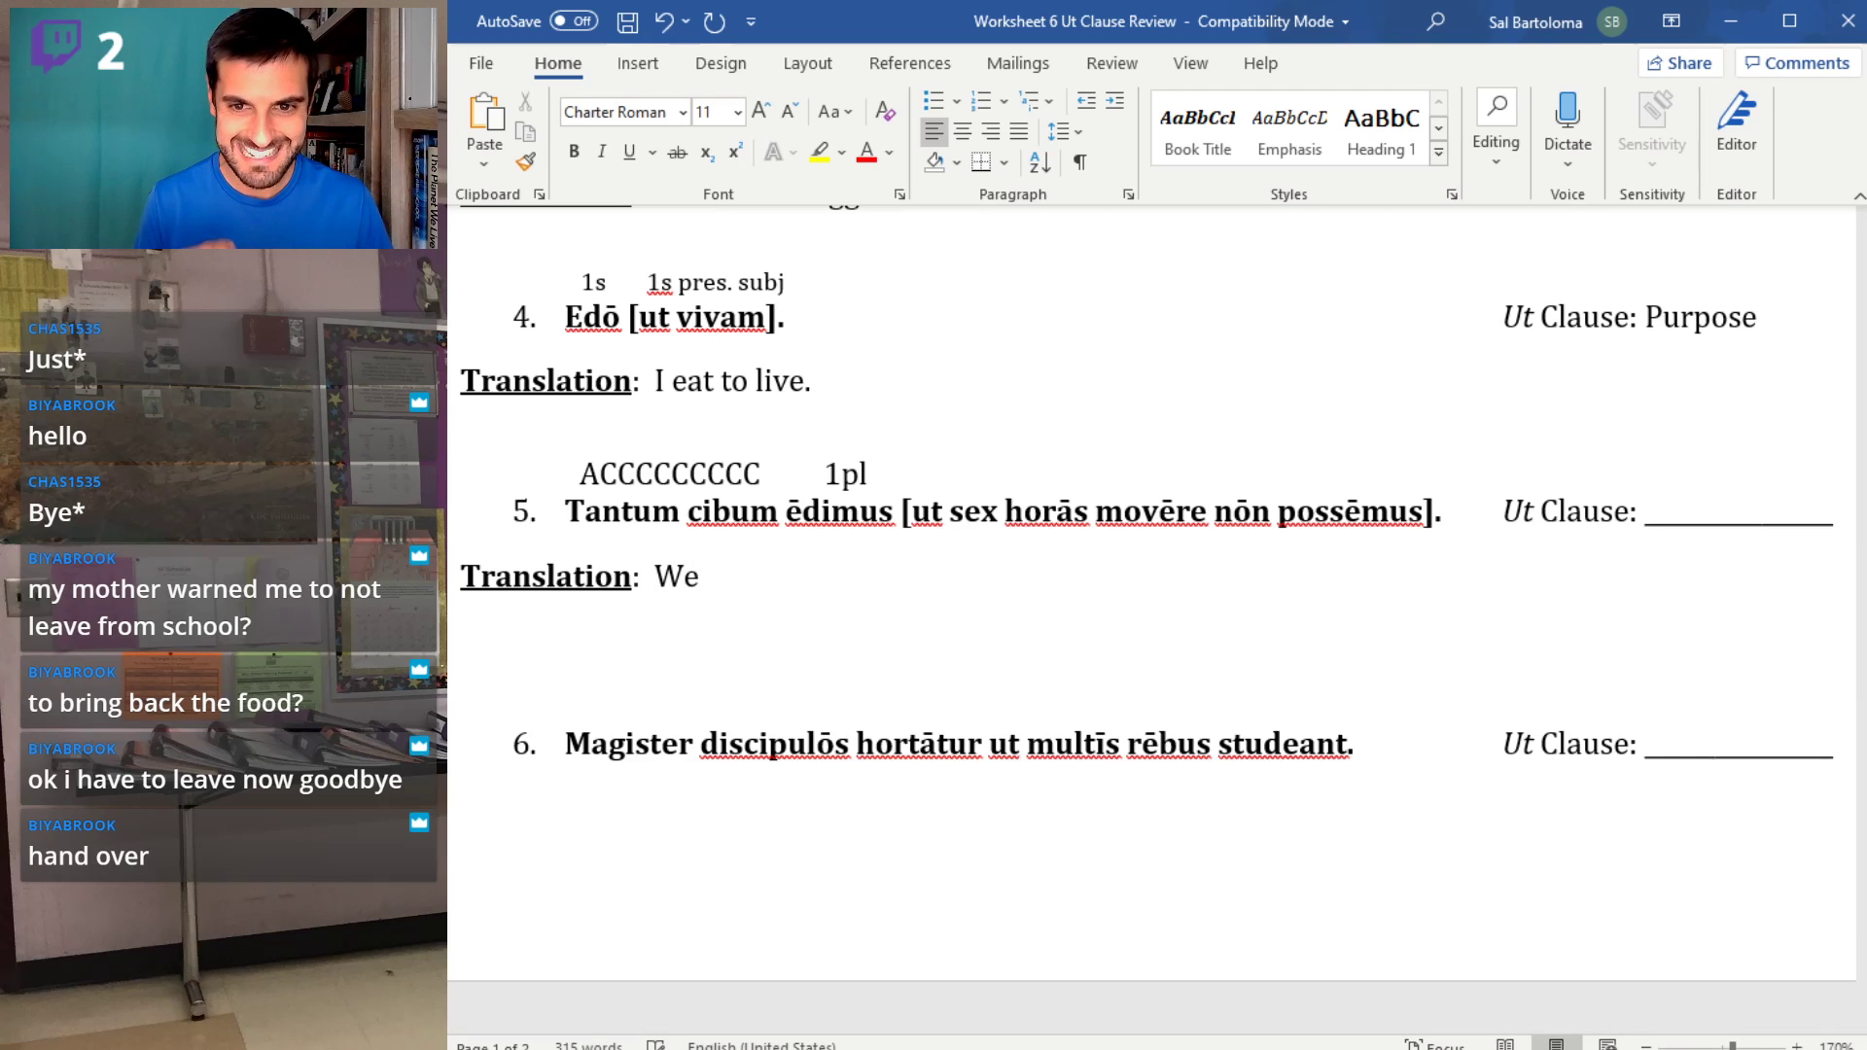
text( ate)
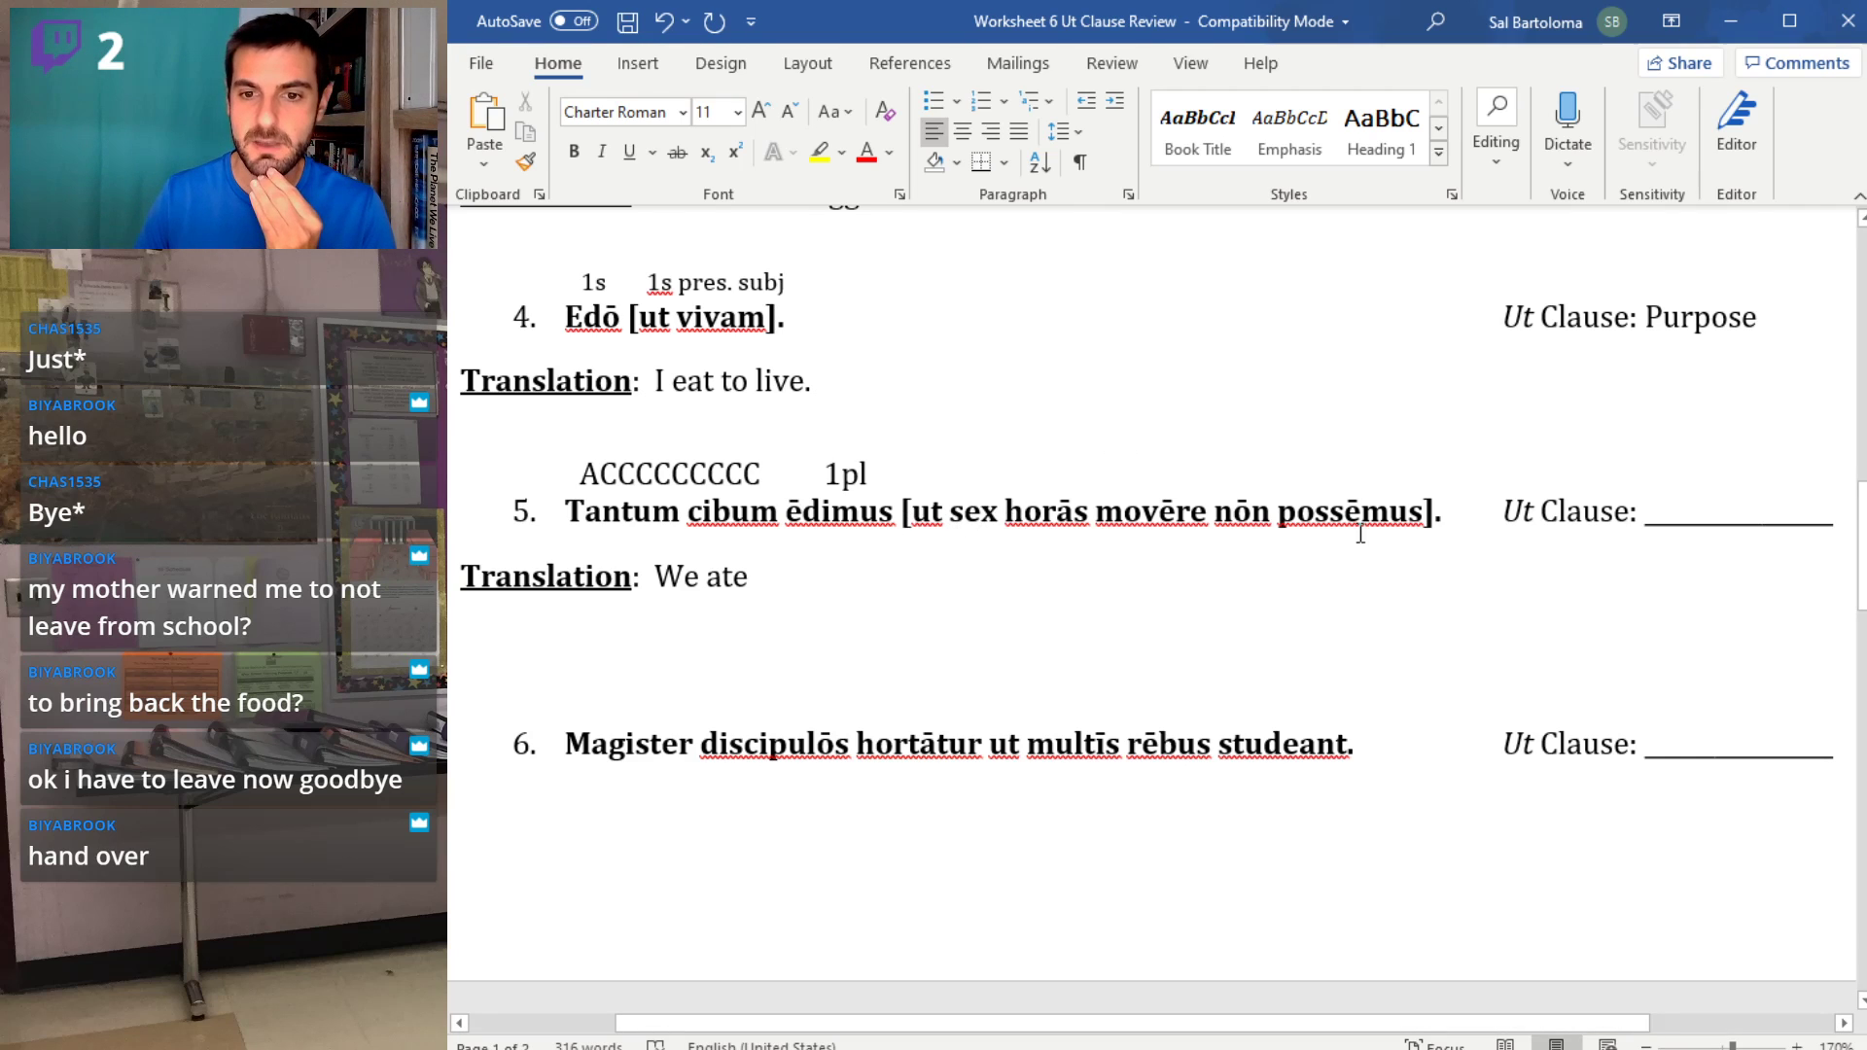
drag(1280, 514, 1426, 510)
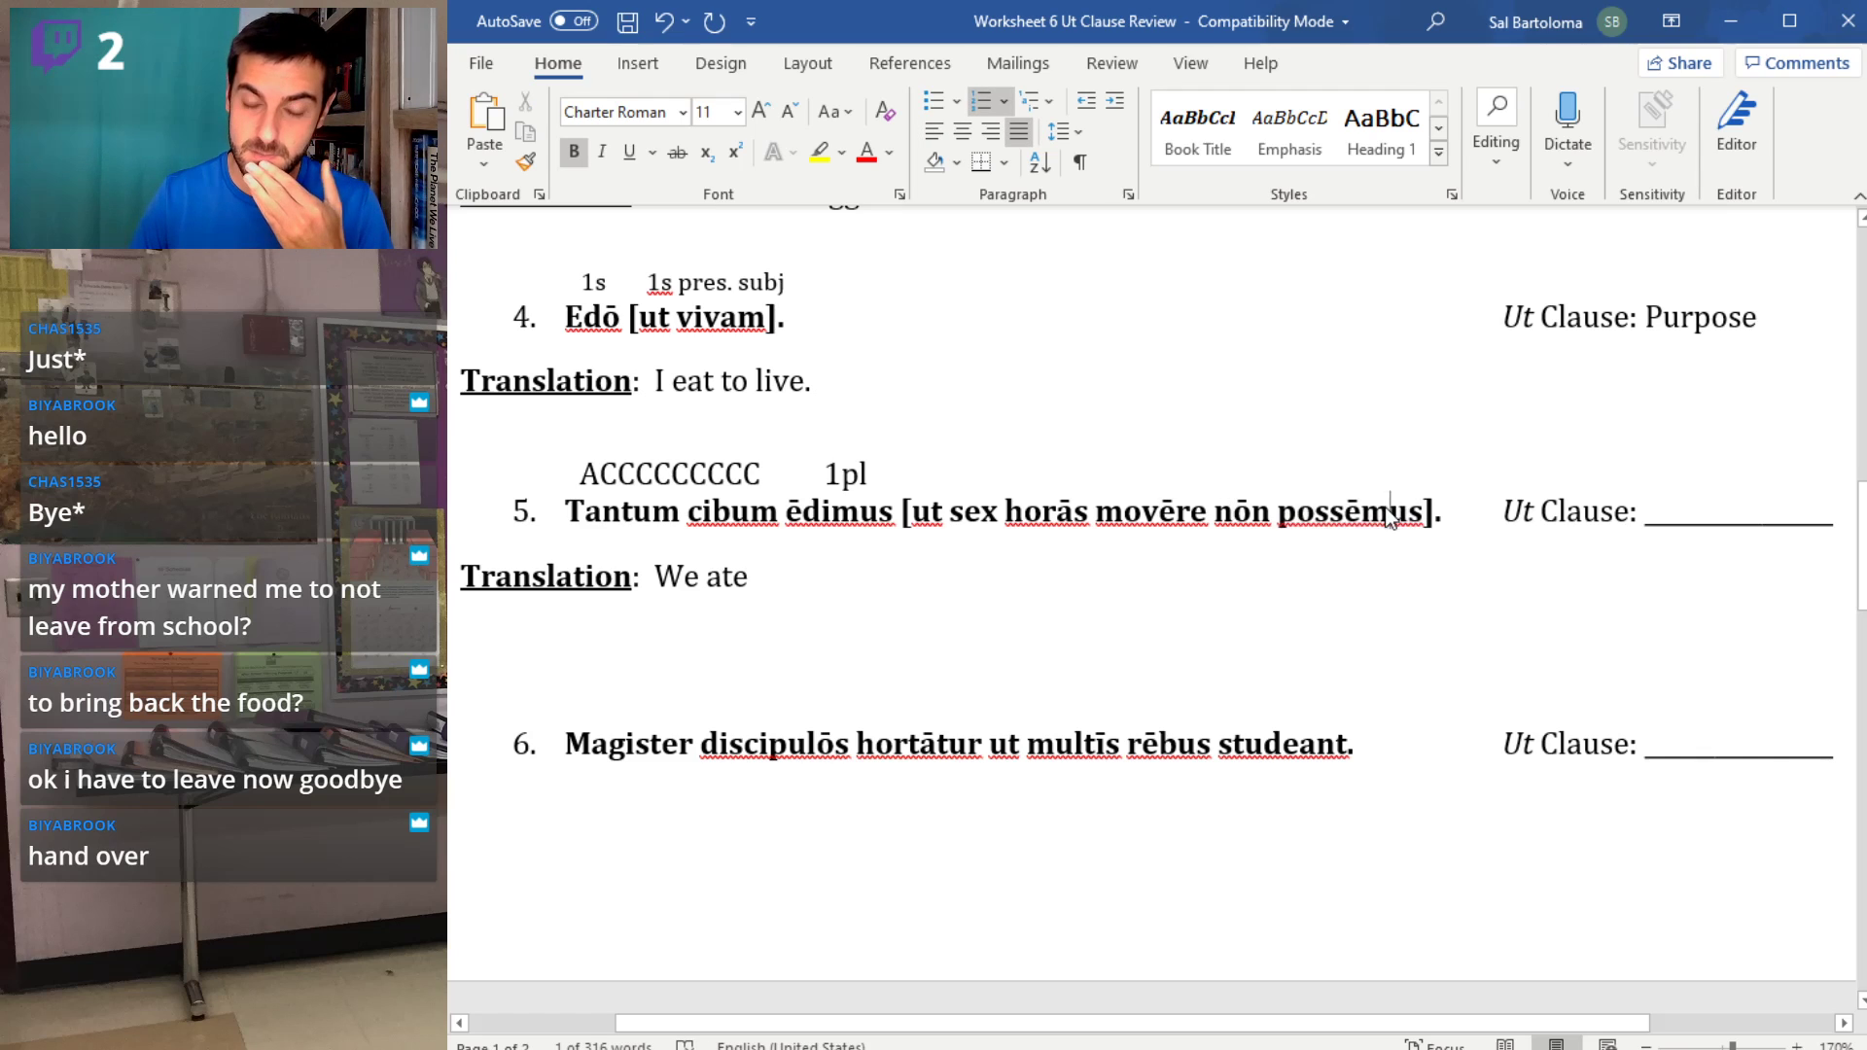
double_click(1389, 520)
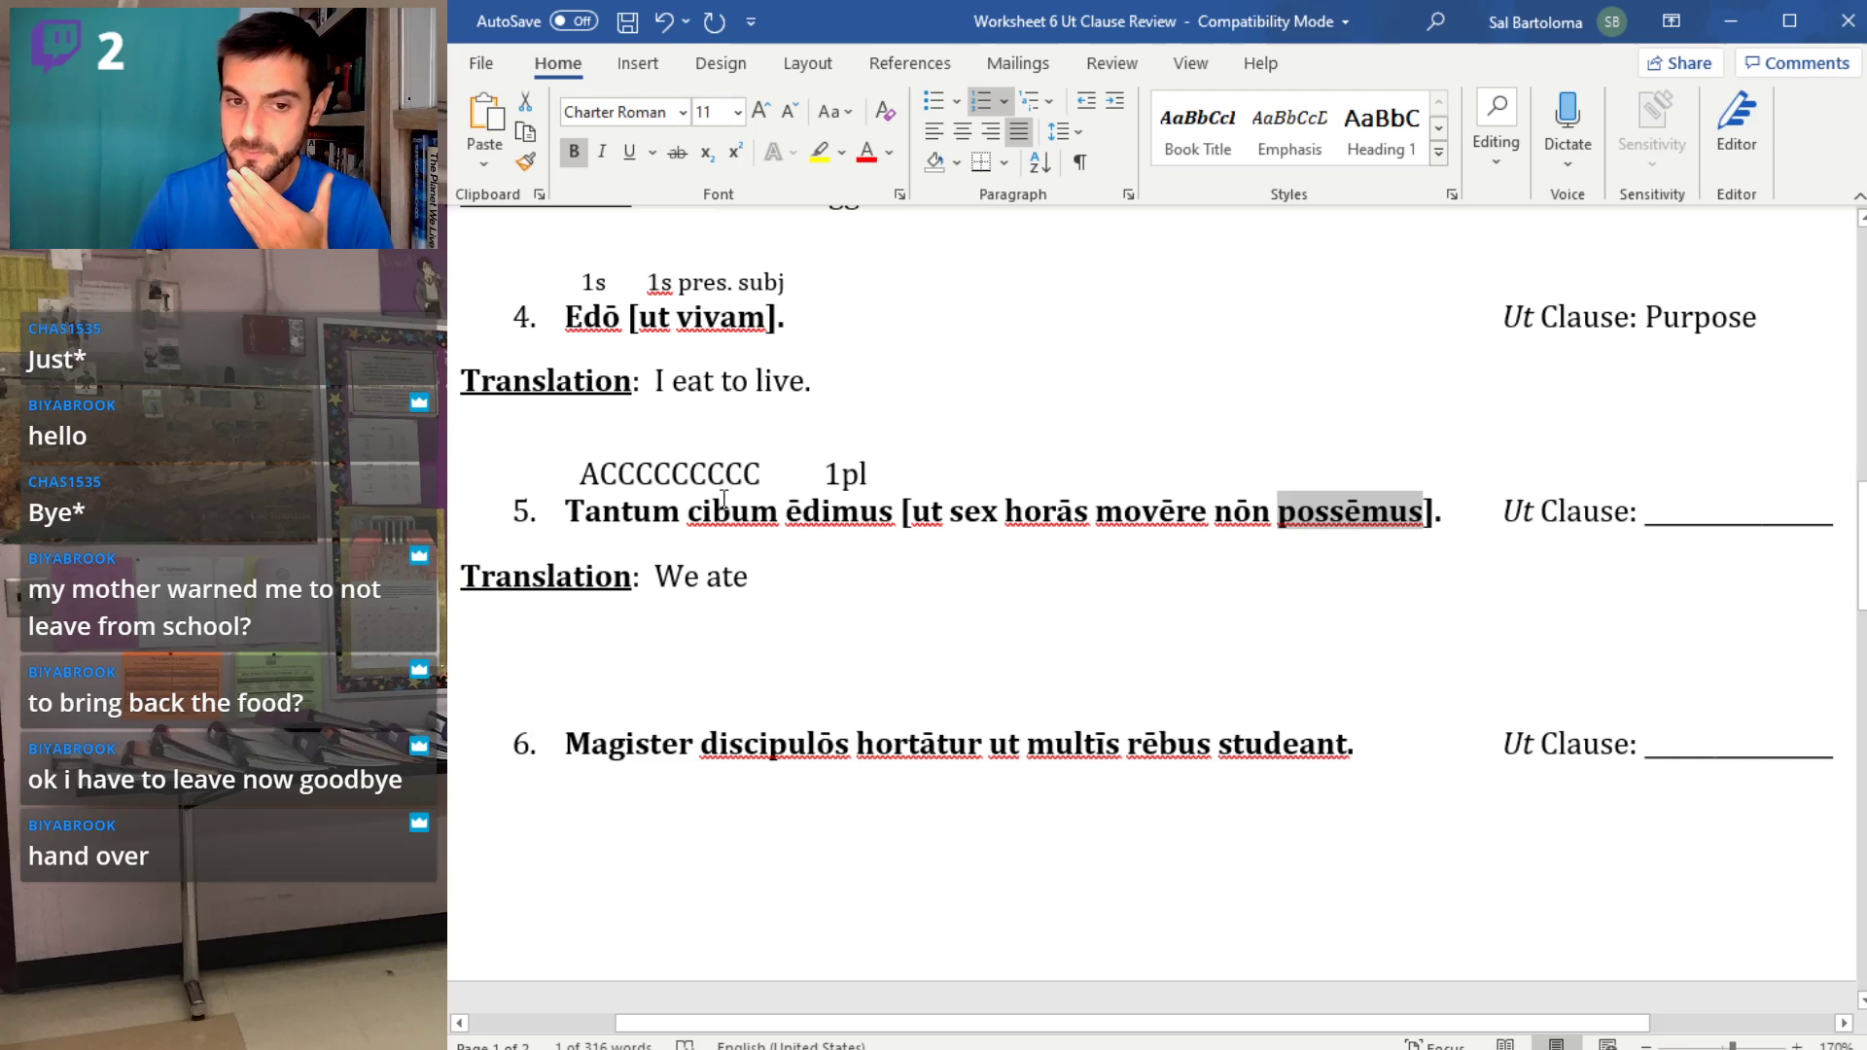
double_click(816, 514)
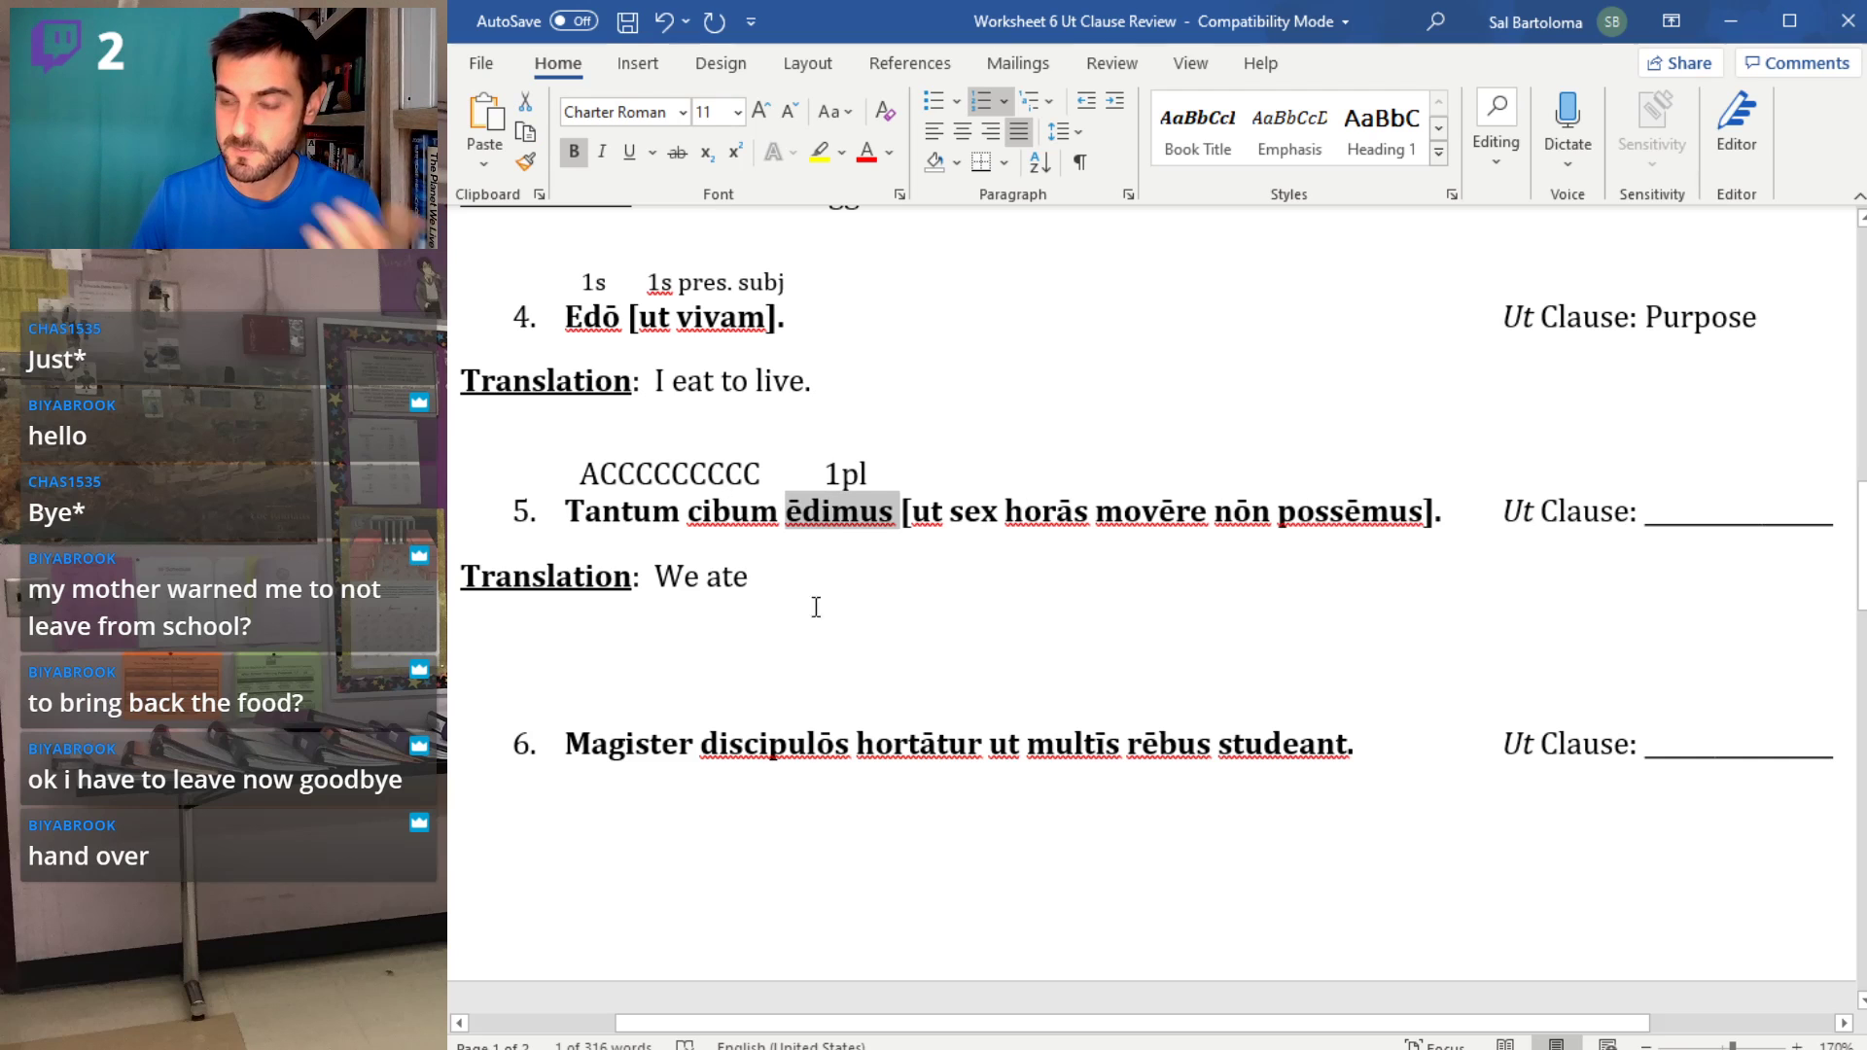
click(797, 578)
text(so much food)
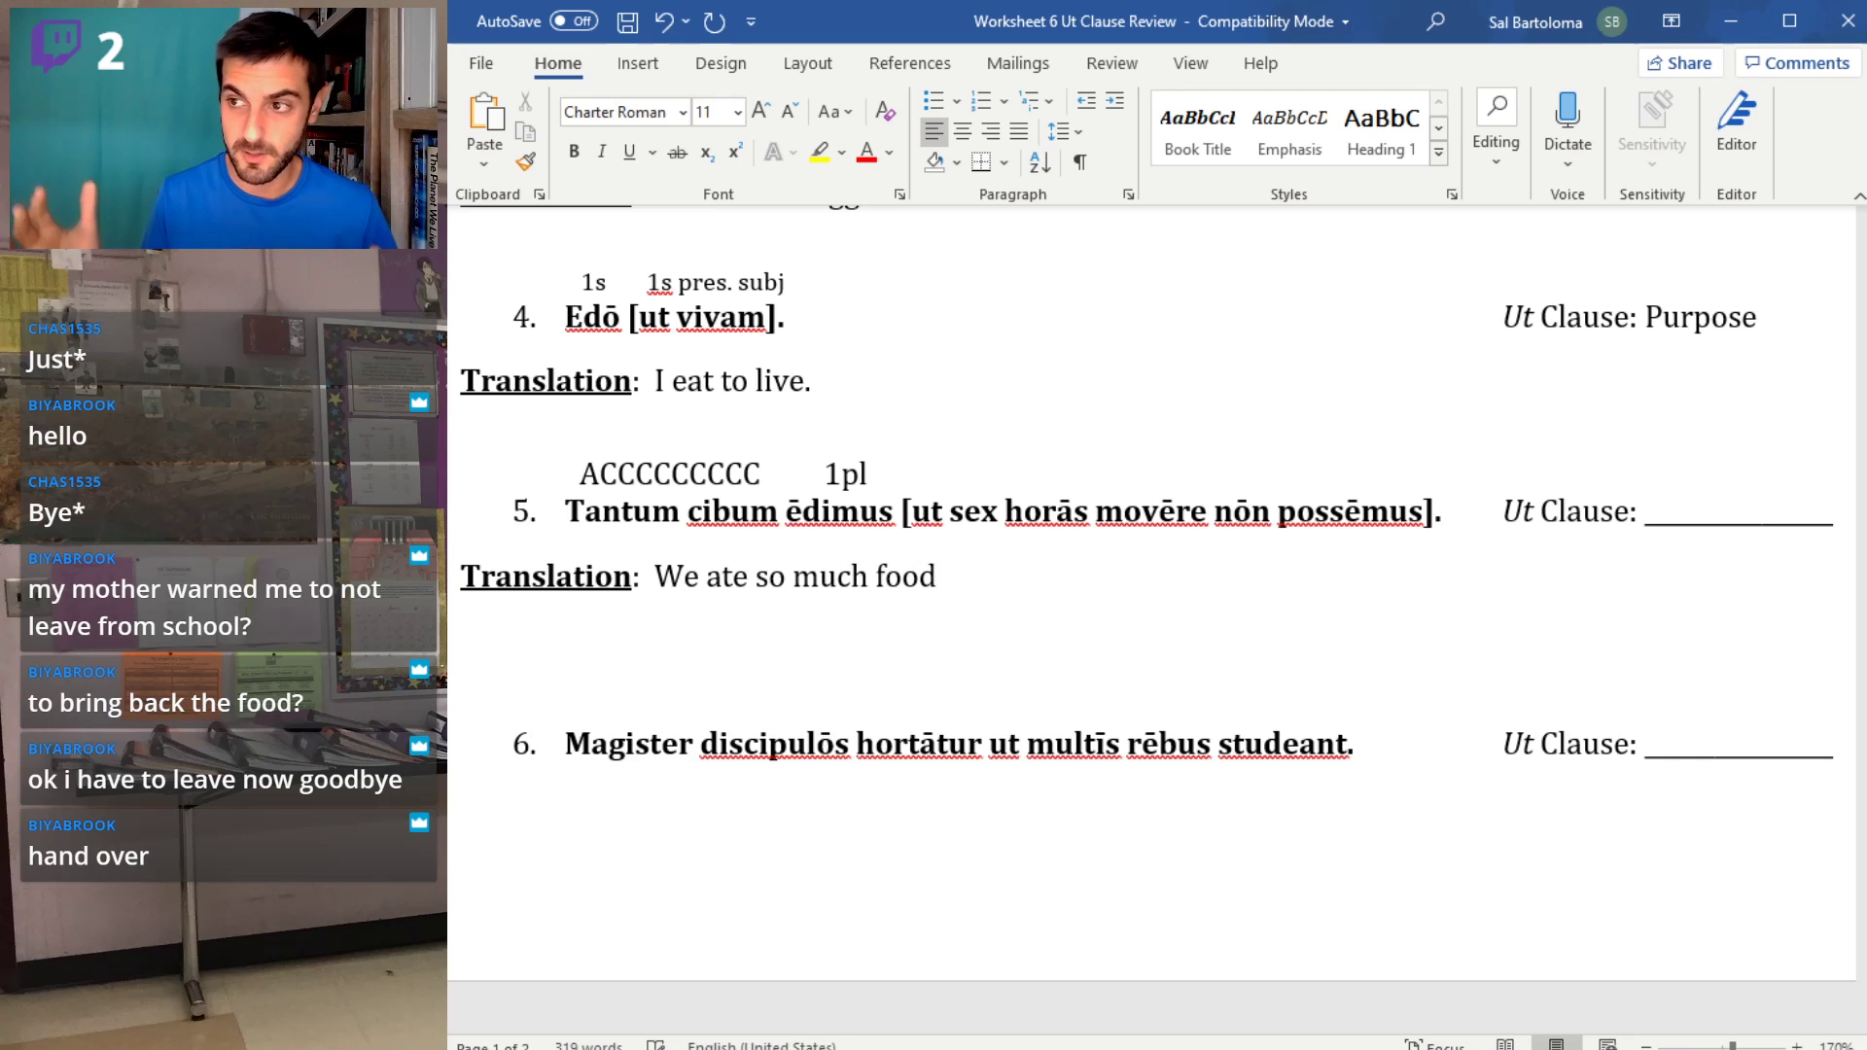
- Fill sentence 5's Ut Clause blank with 'Result'
click(1719, 513)
text(Result)
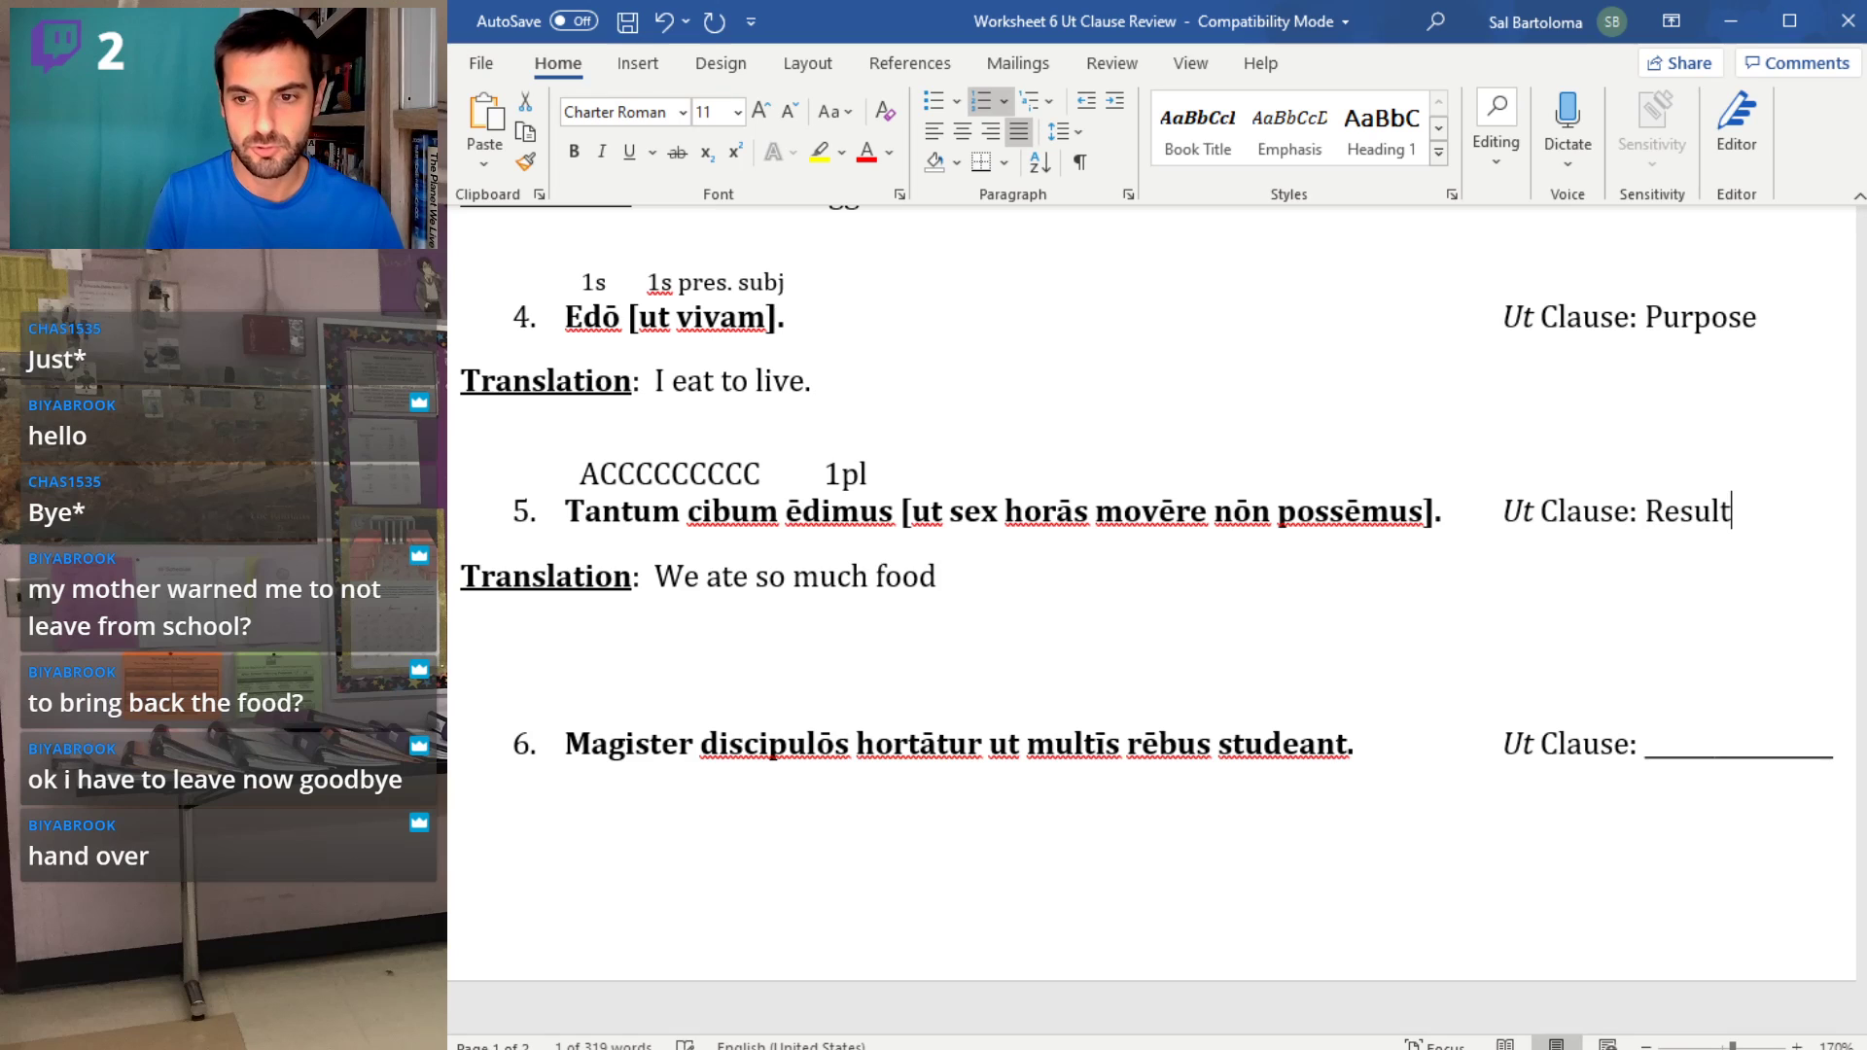
click(1008, 573)
- Add 'that' to the translation and the labels ACCCC, INF and 1pl impf. above sentence 5
text(that)
click(932, 477)
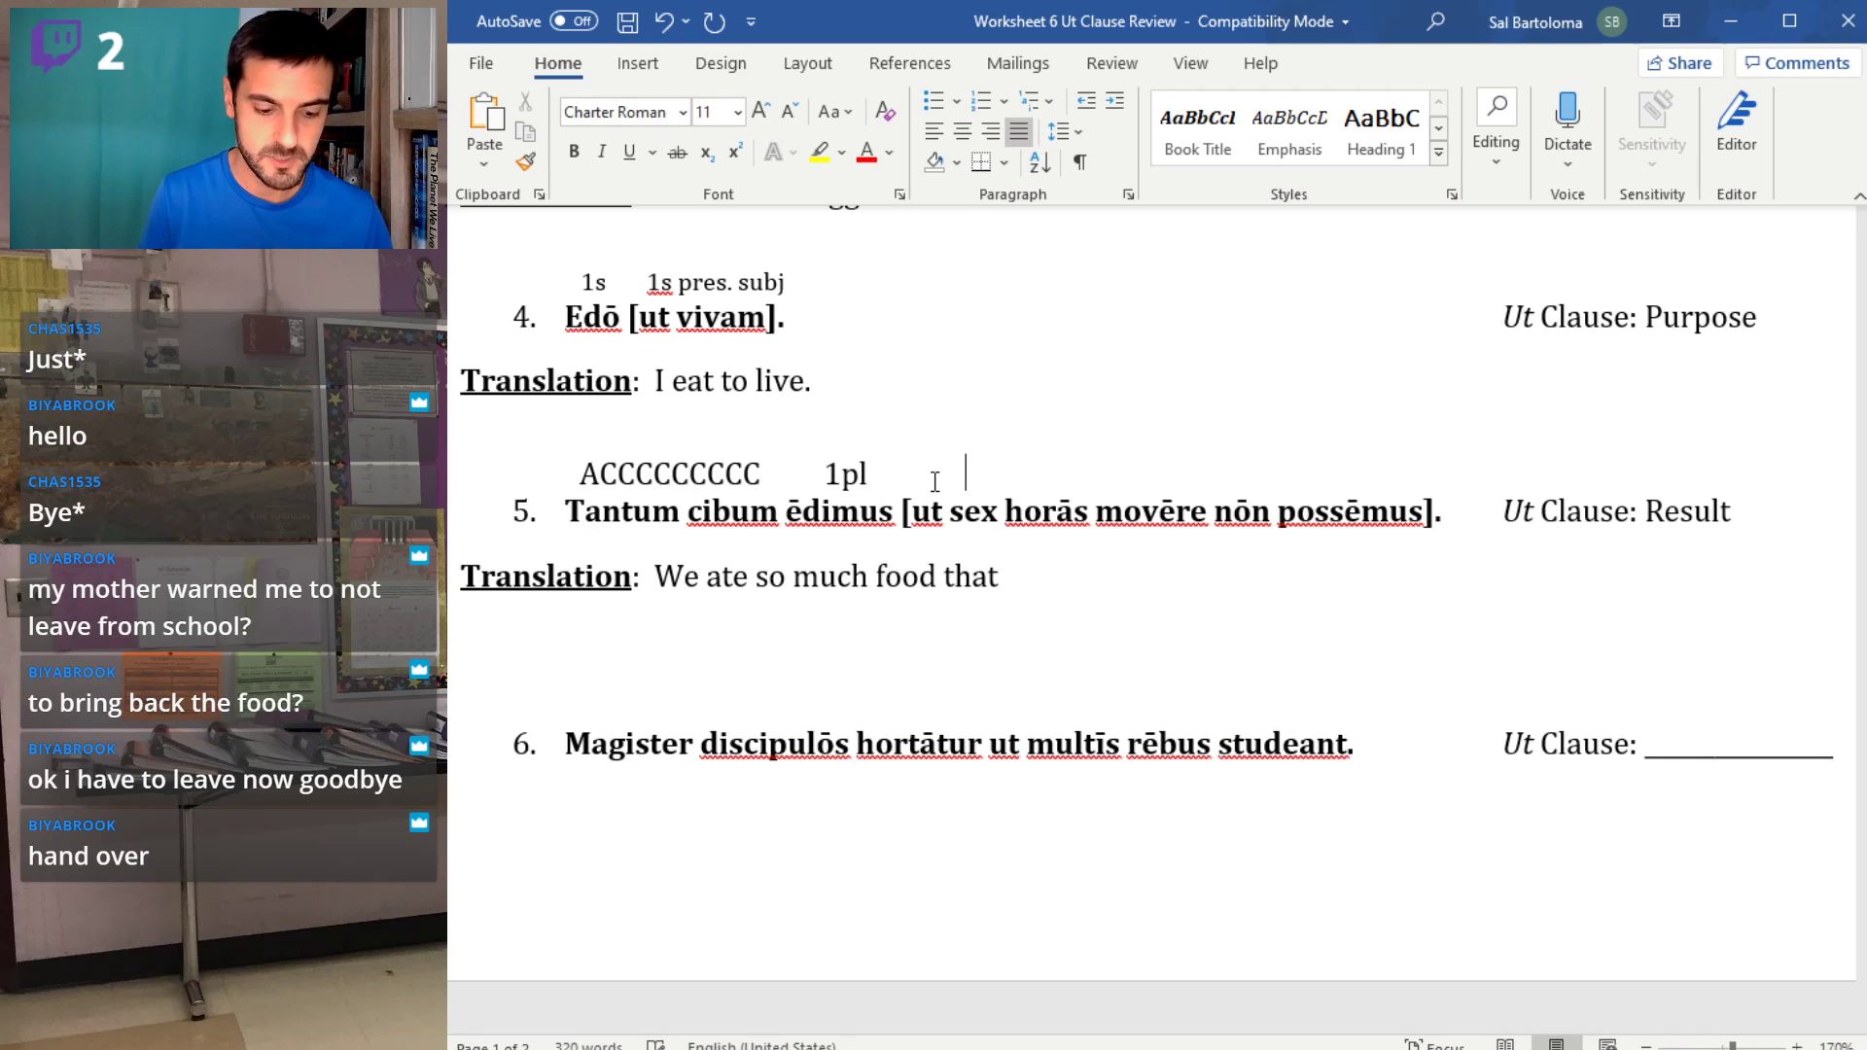
text(ACCCC )
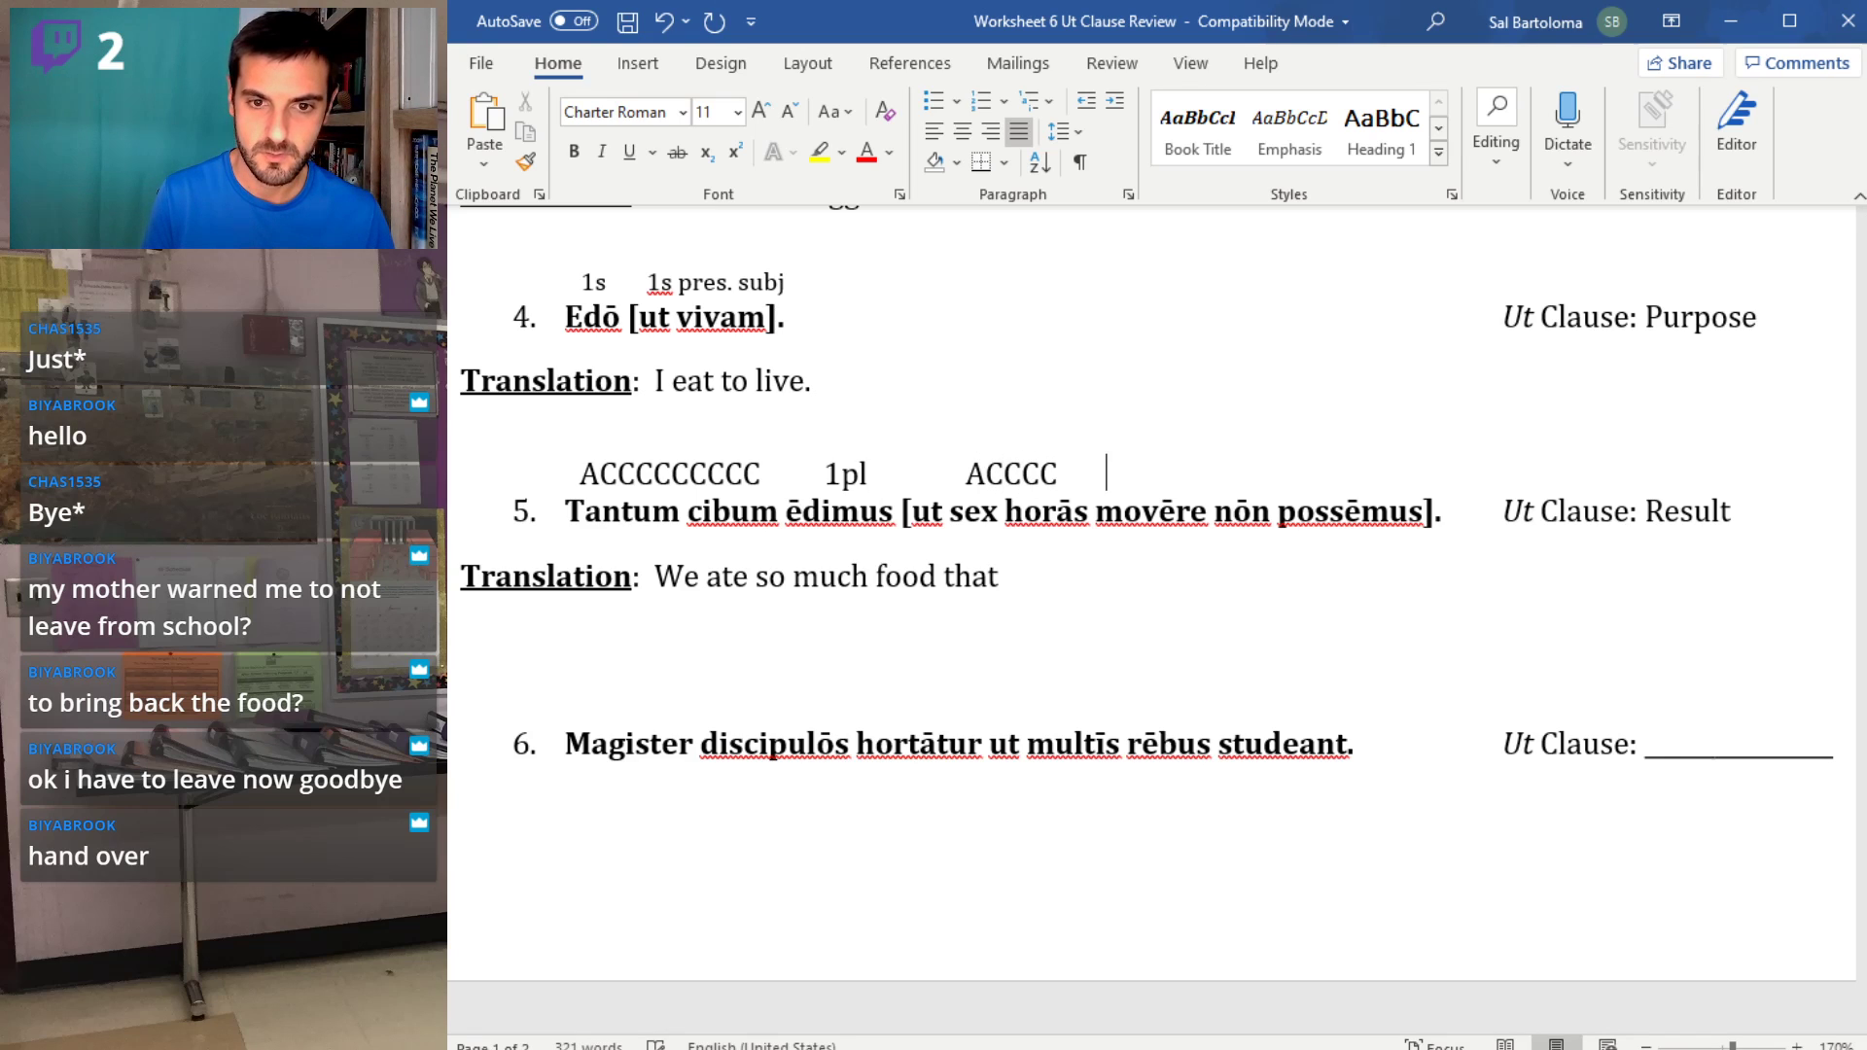
text(          INF )
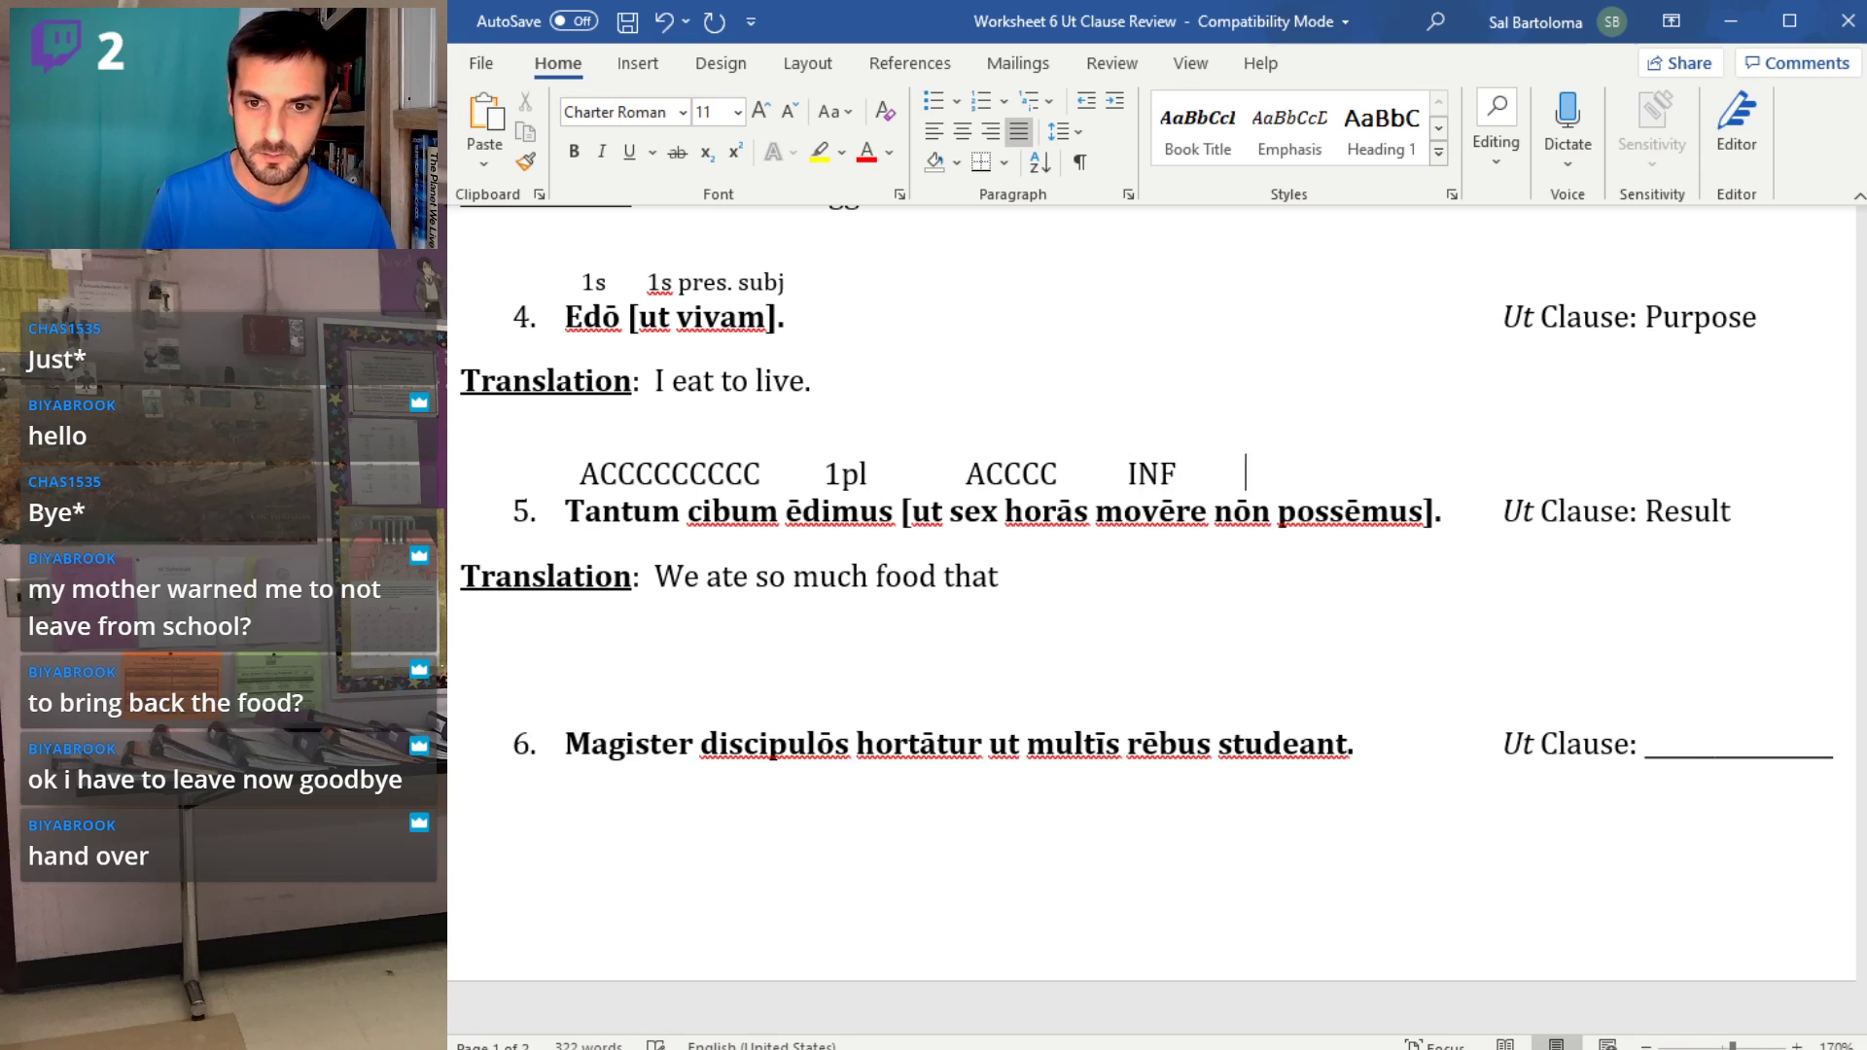
text(   1)
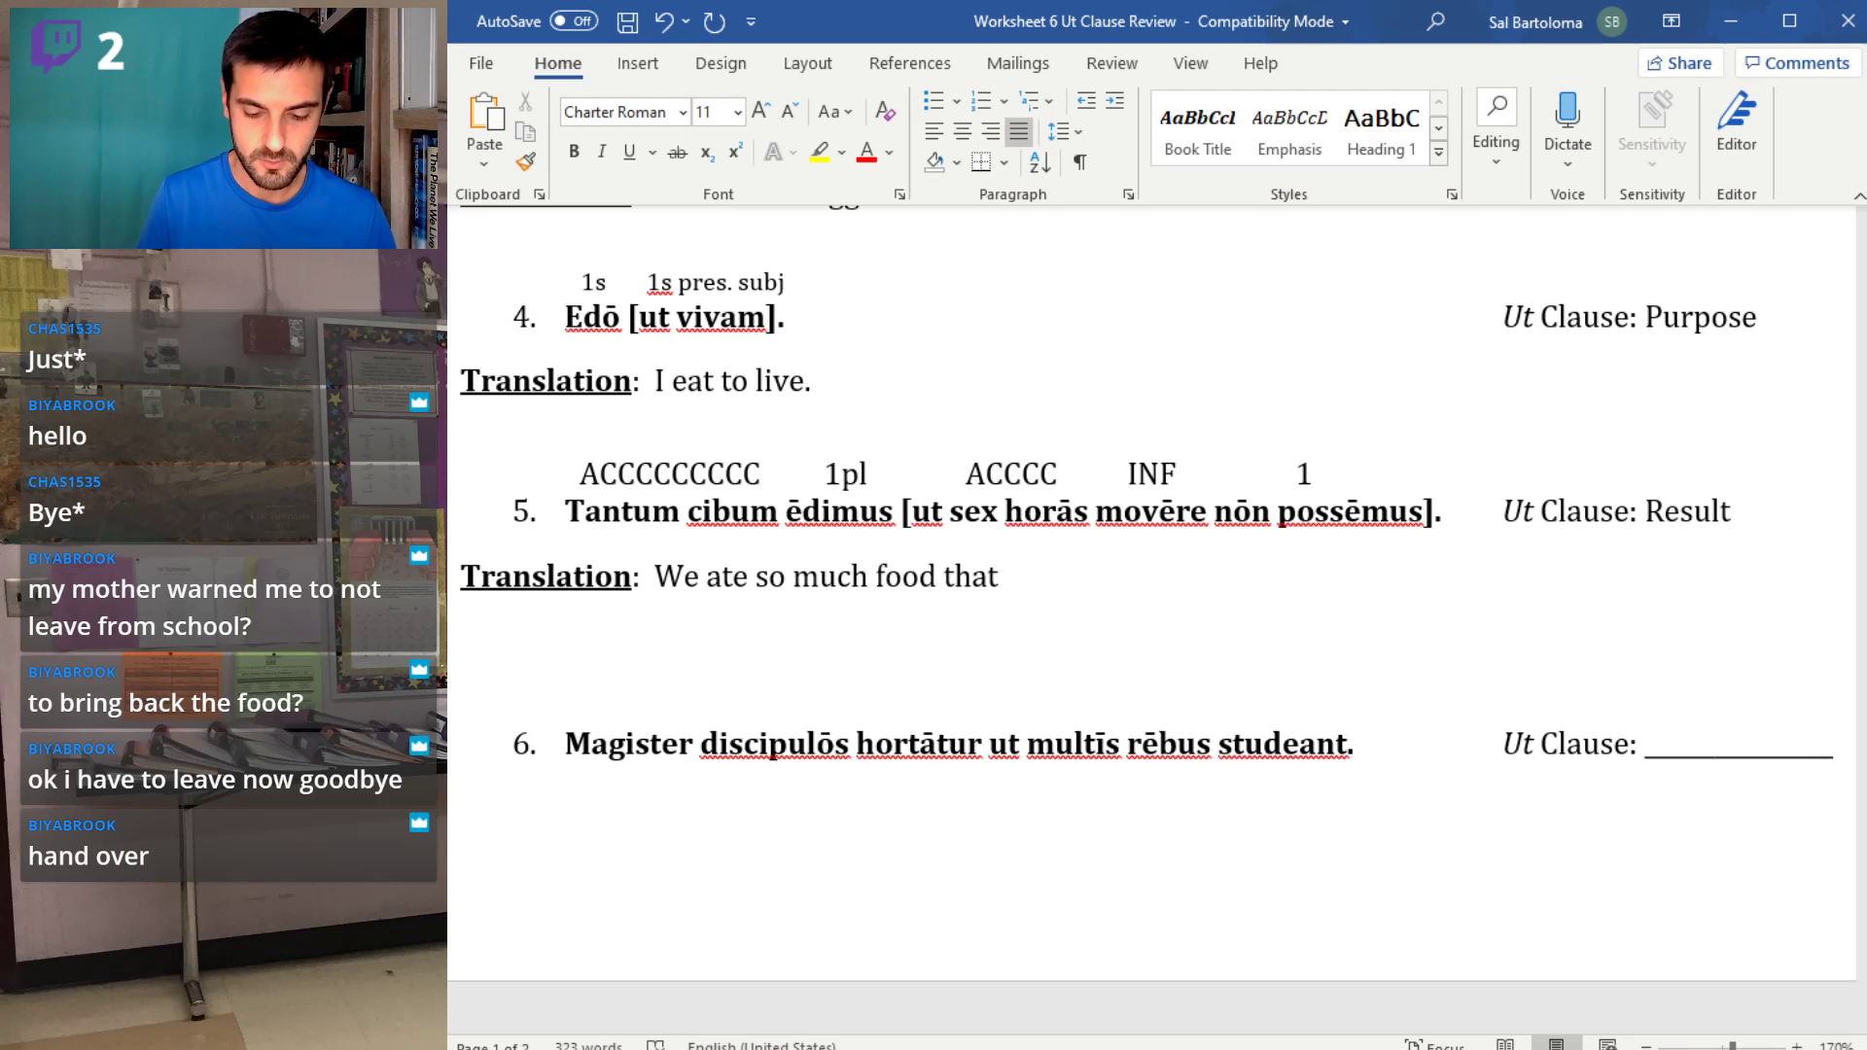
text(pl impf.)
- Finish with 'for six hours we couldn't move.' and remove the extra blank line above sentence 6
click(1076, 574)
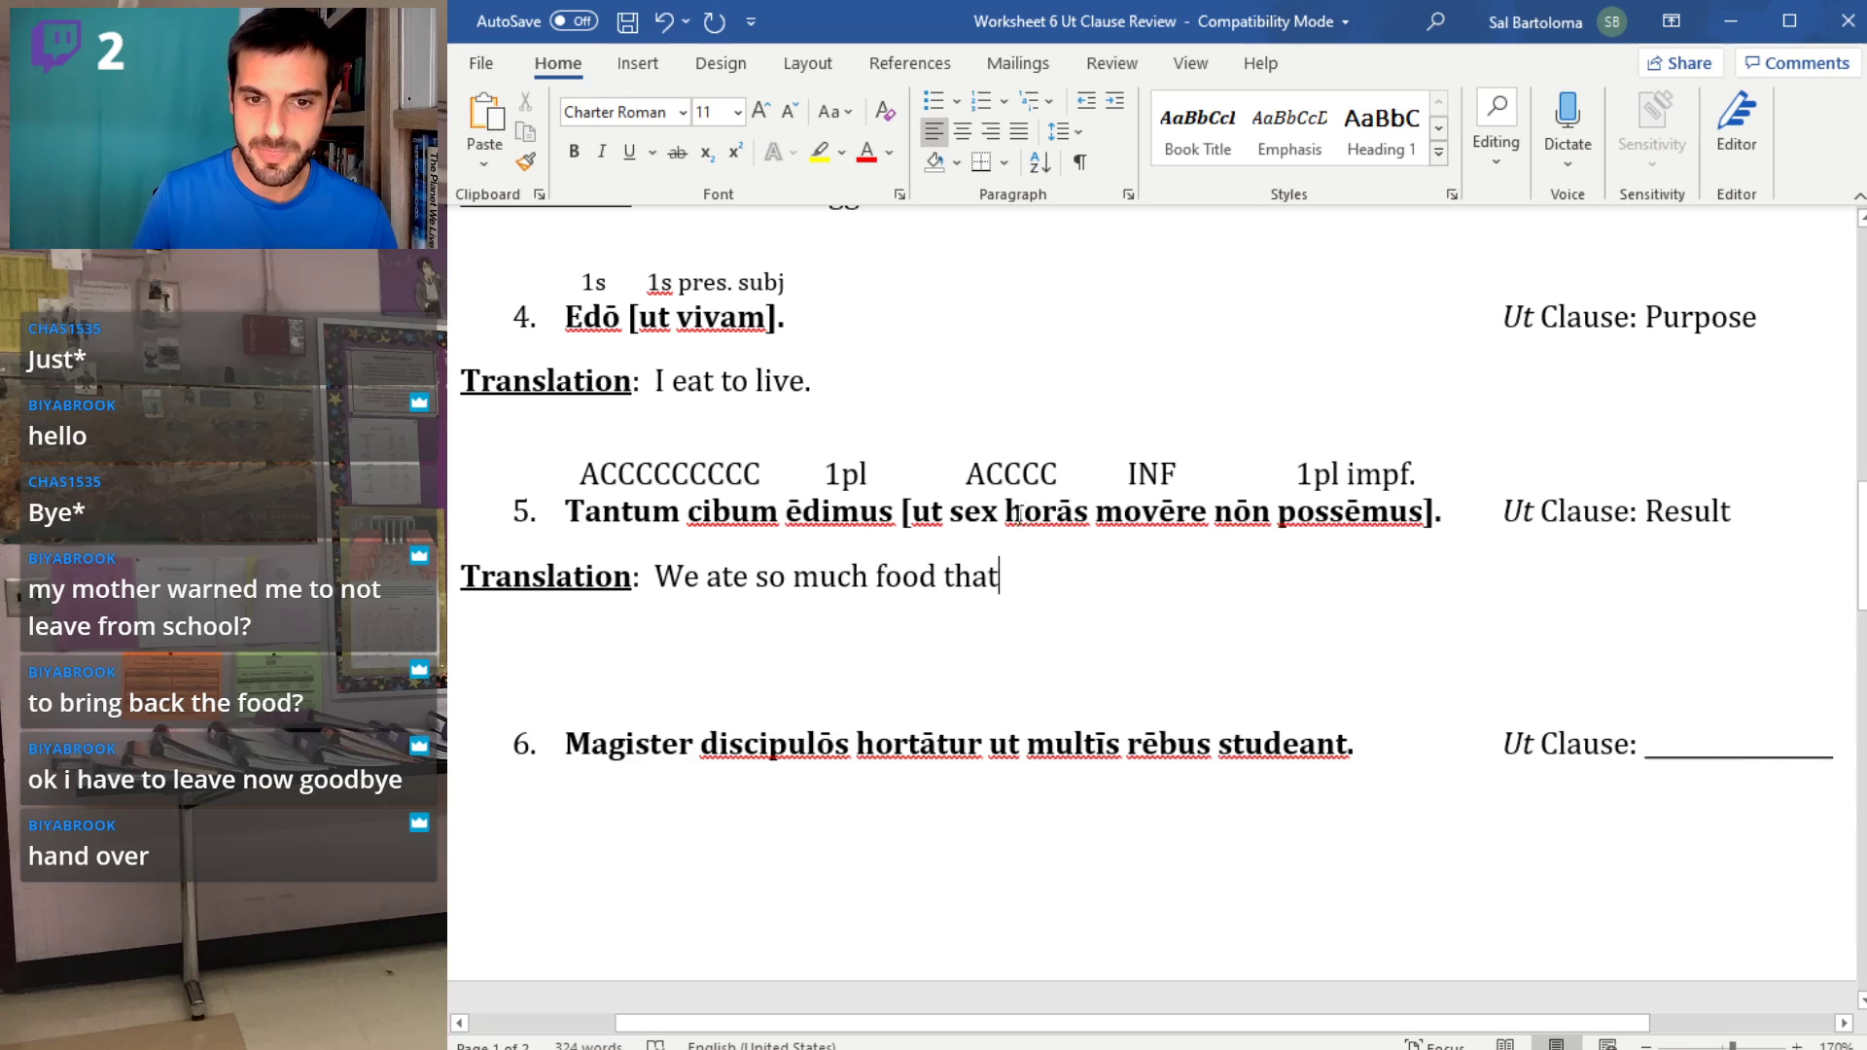
drag(958, 507, 1056, 533)
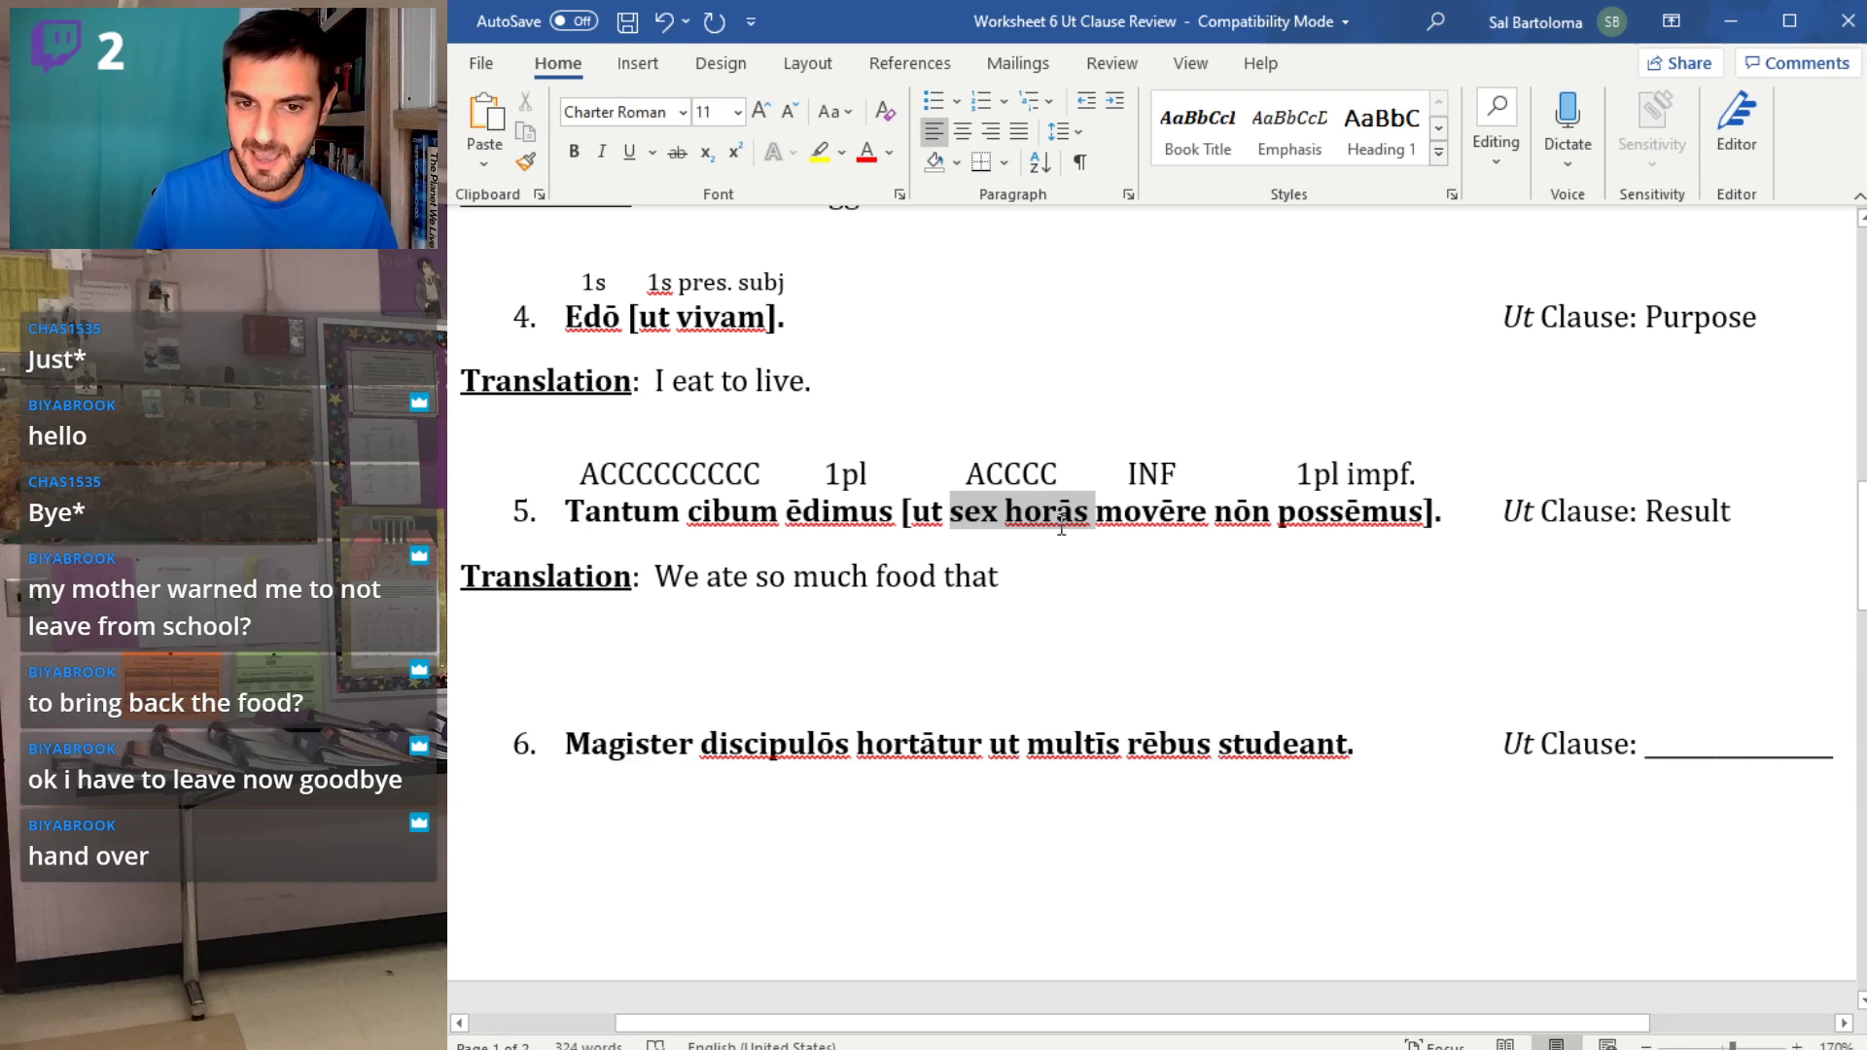
click(1048, 584)
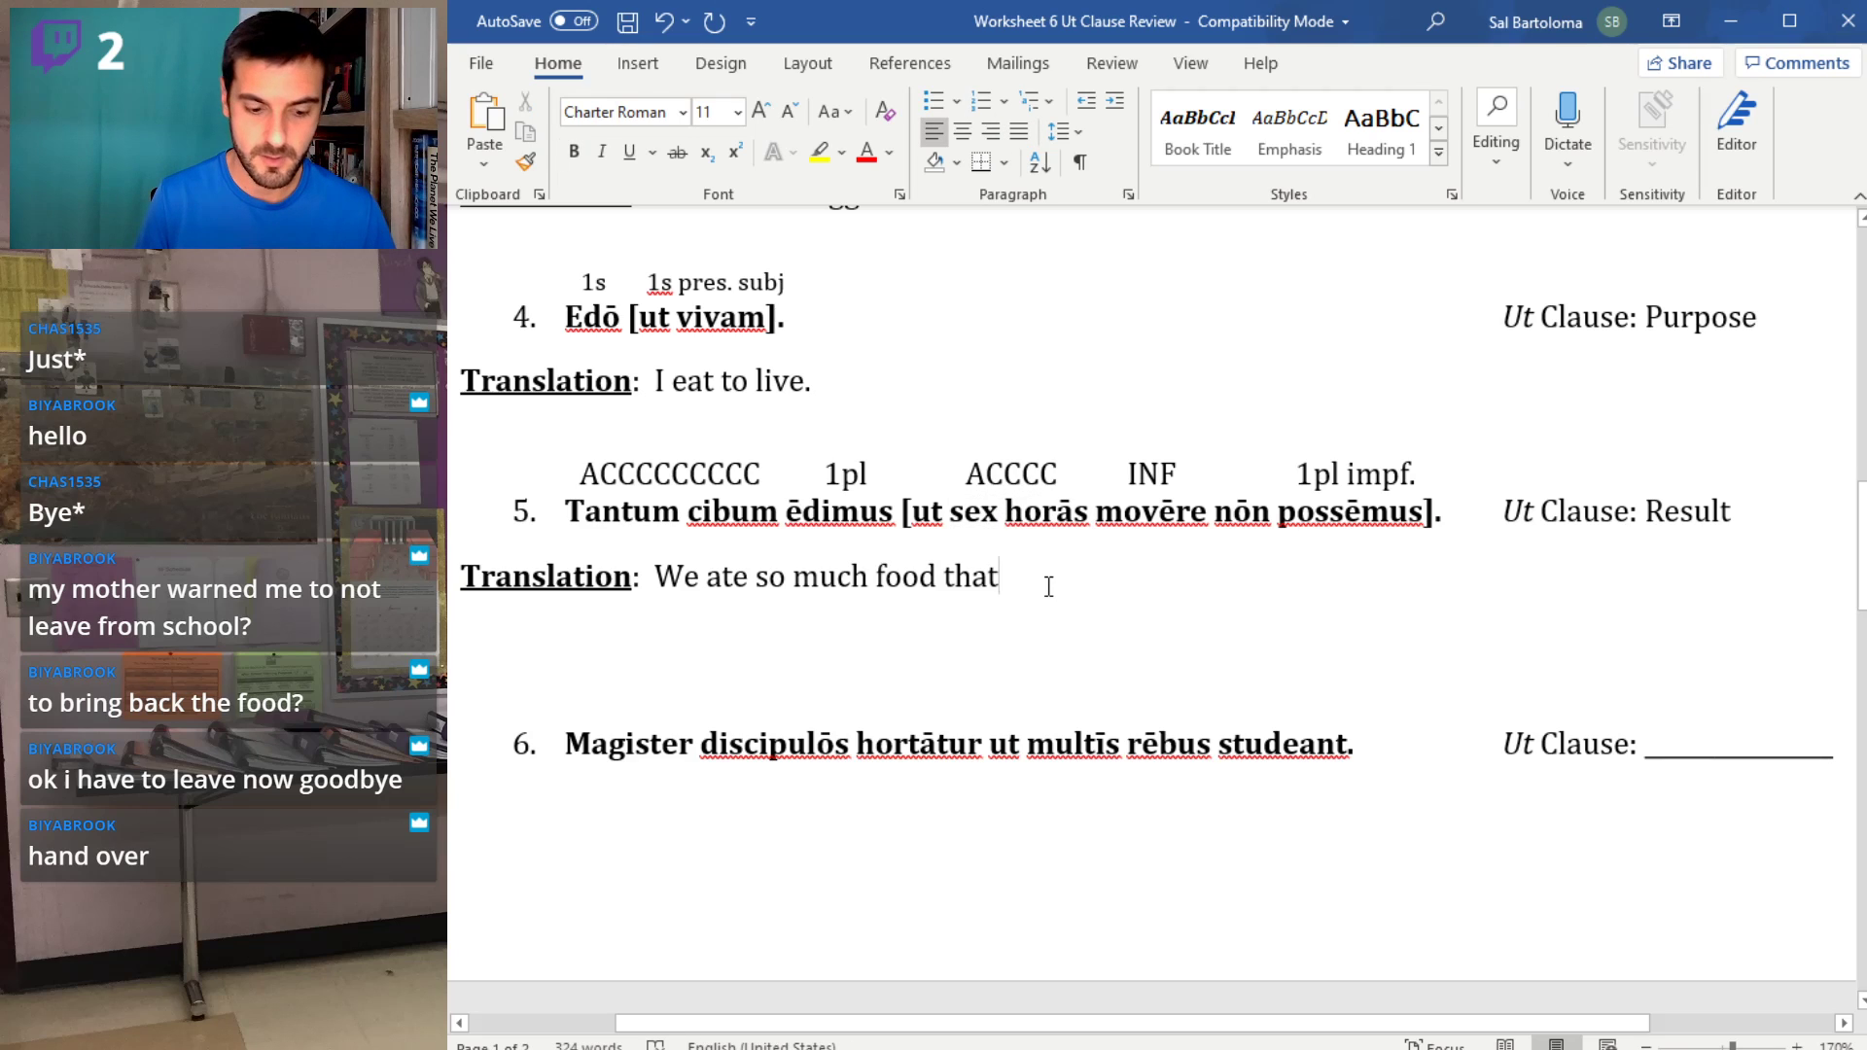
text(for six hour)
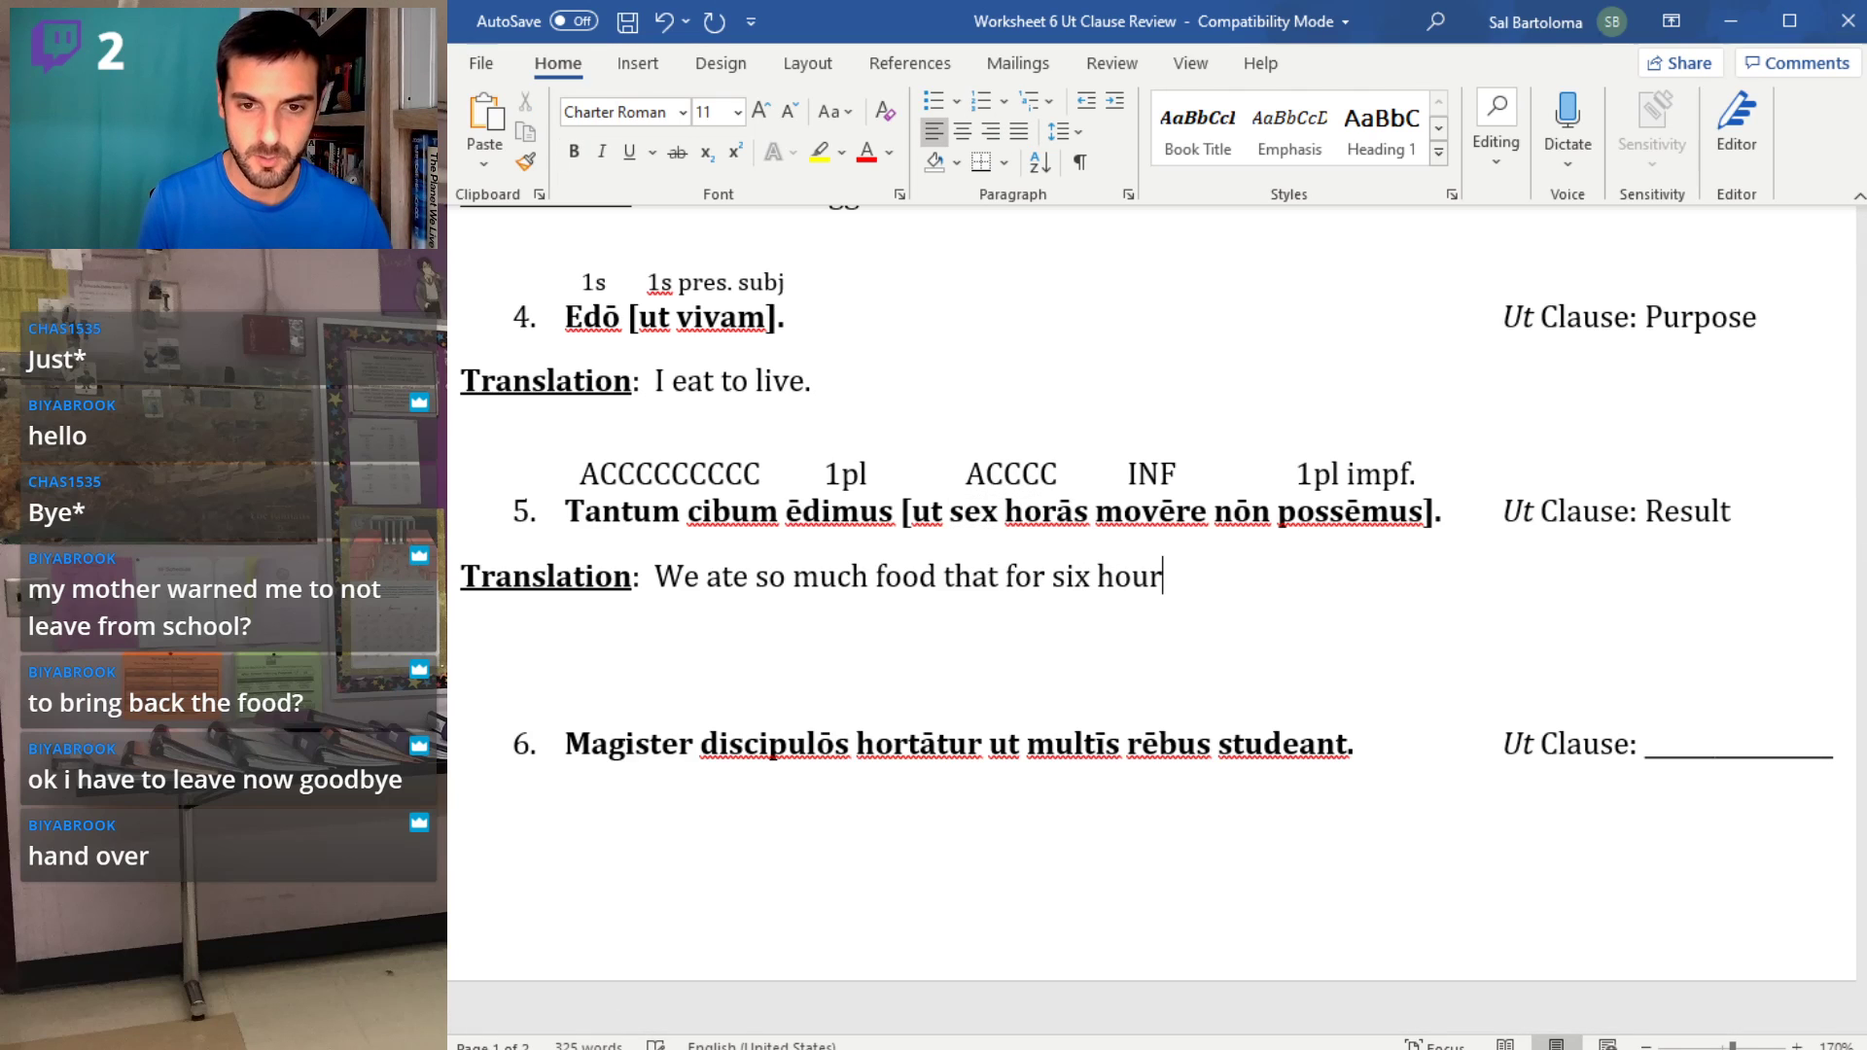
text(s we couldn)
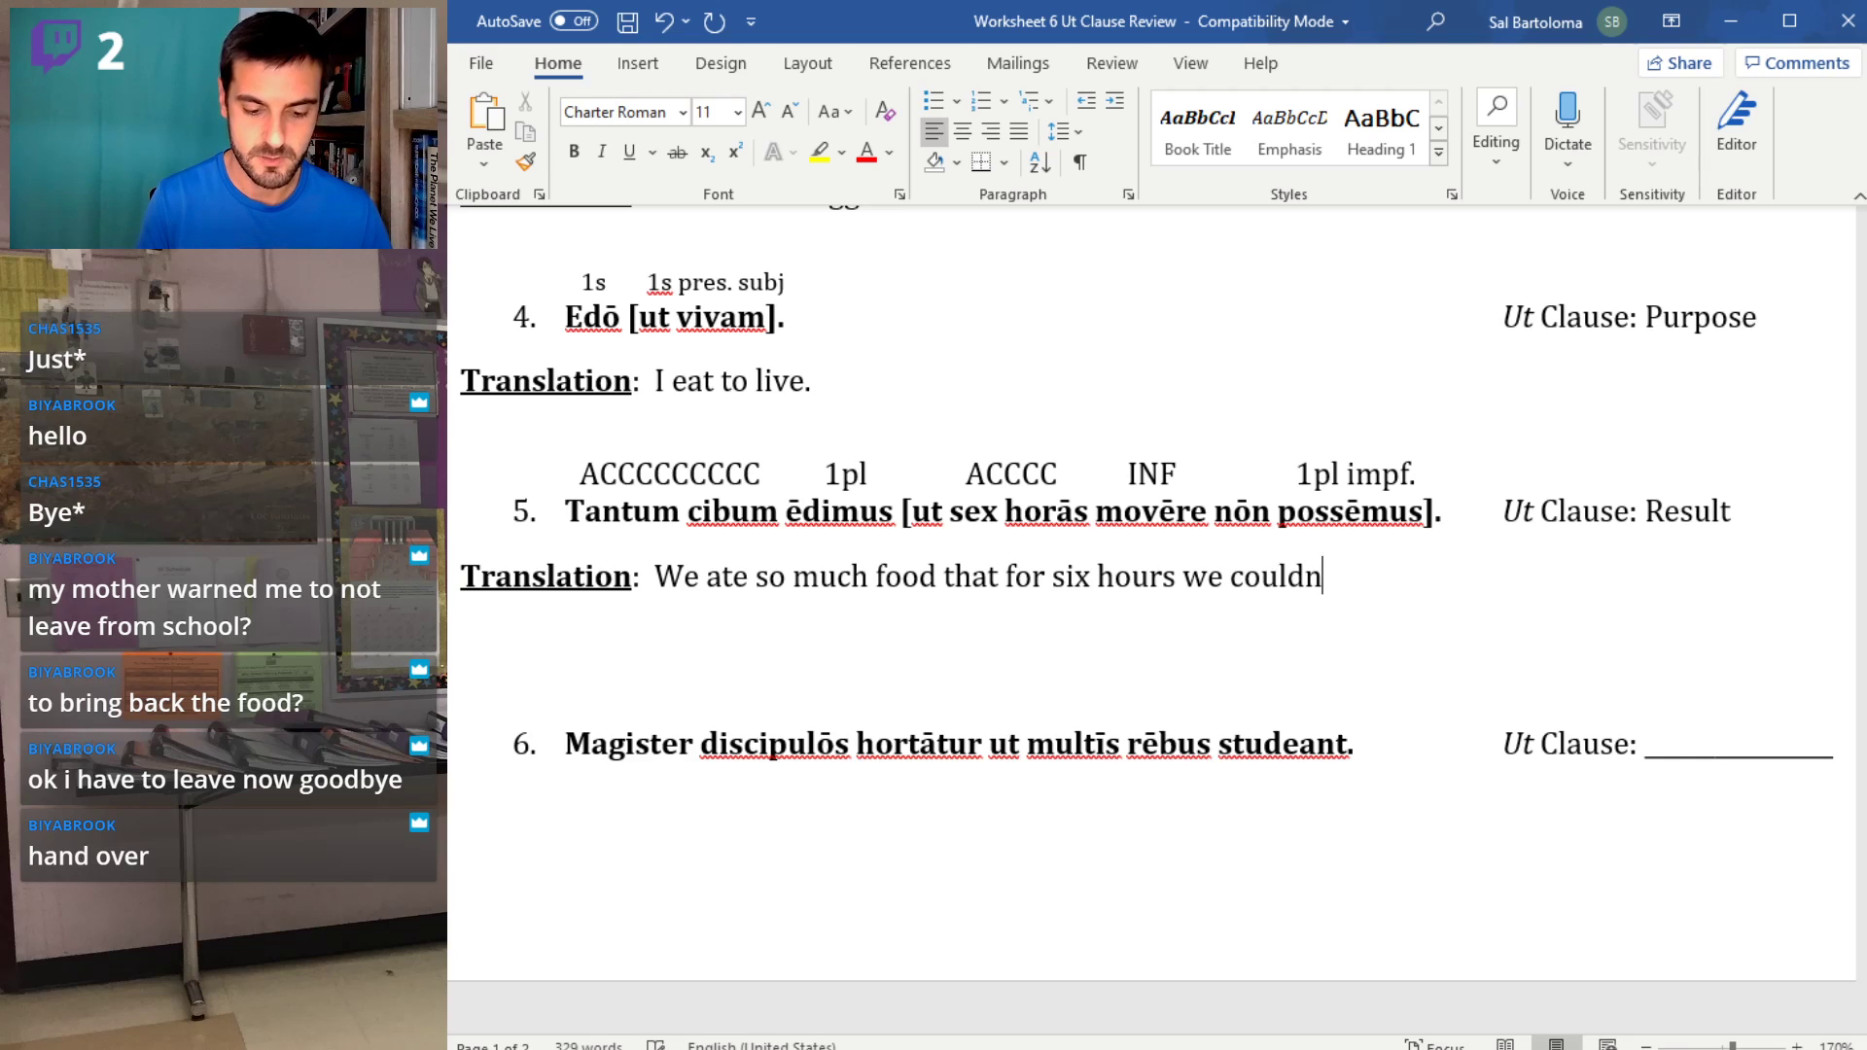
text('t move.)
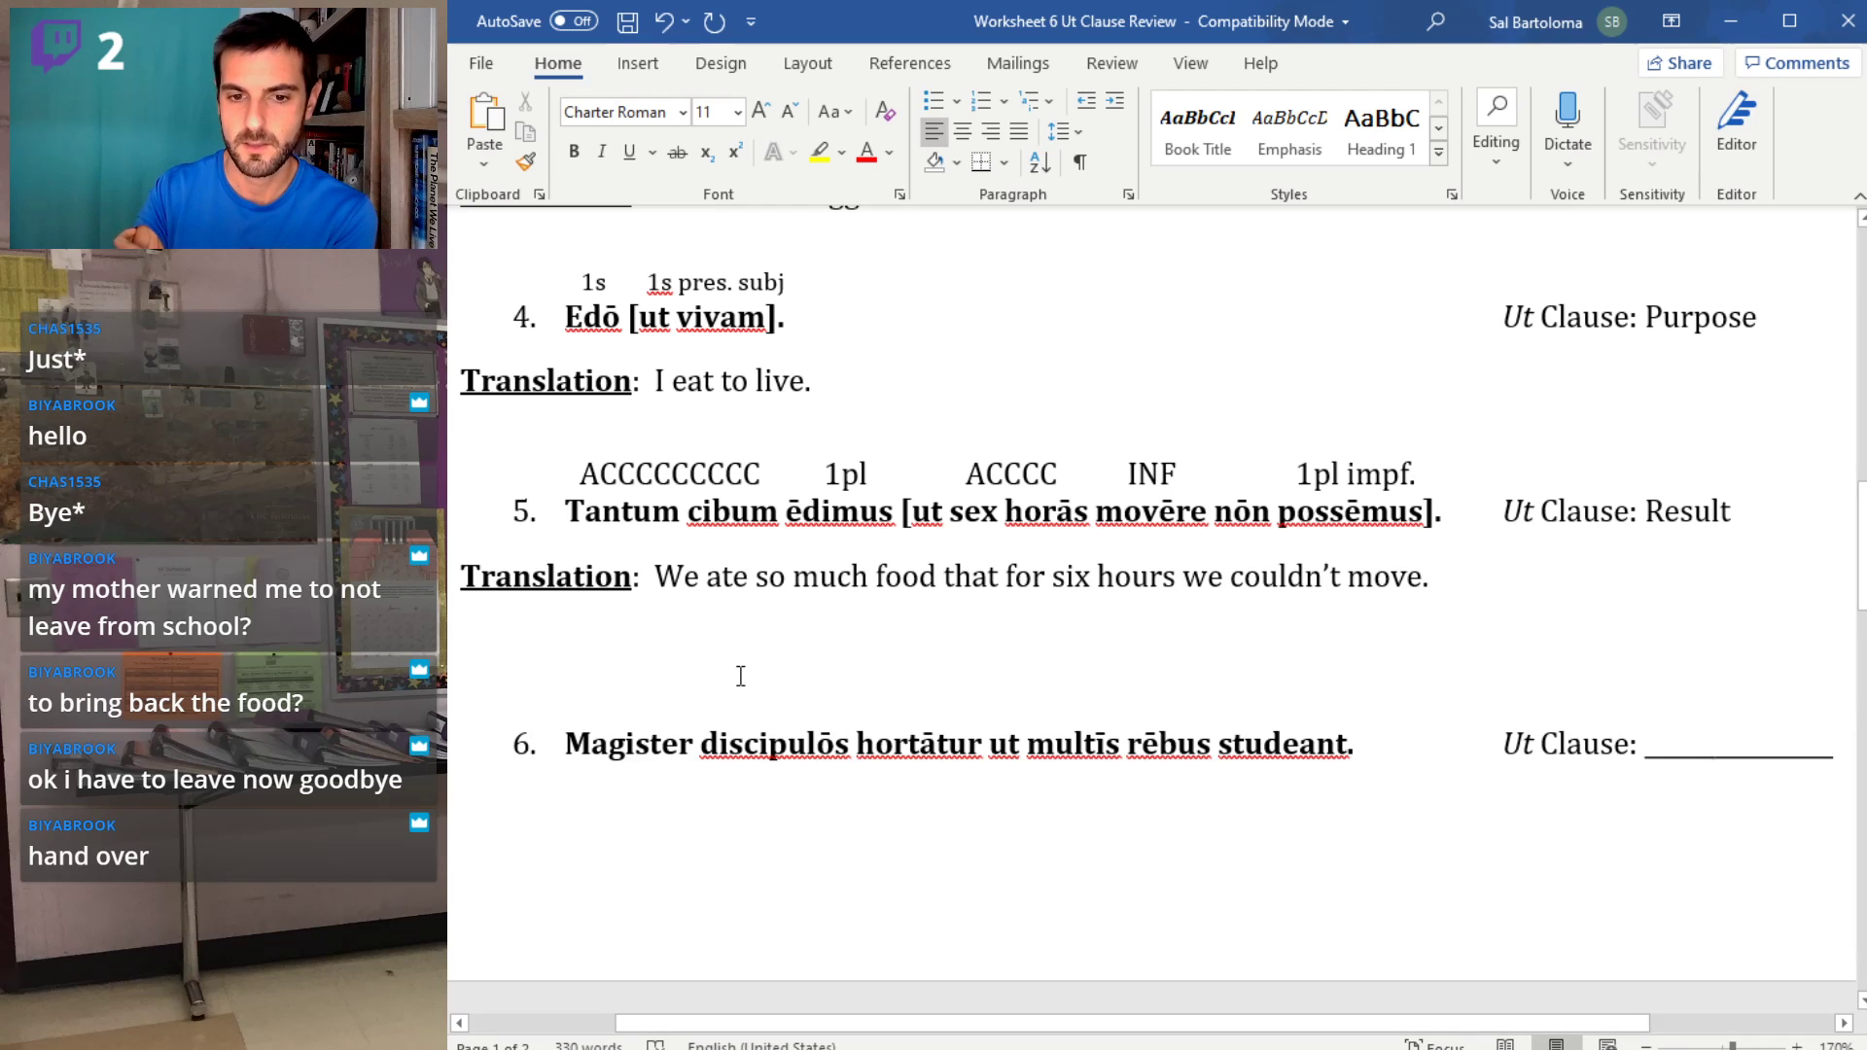
click(762, 698)
key(Delete)
click(462, 632)
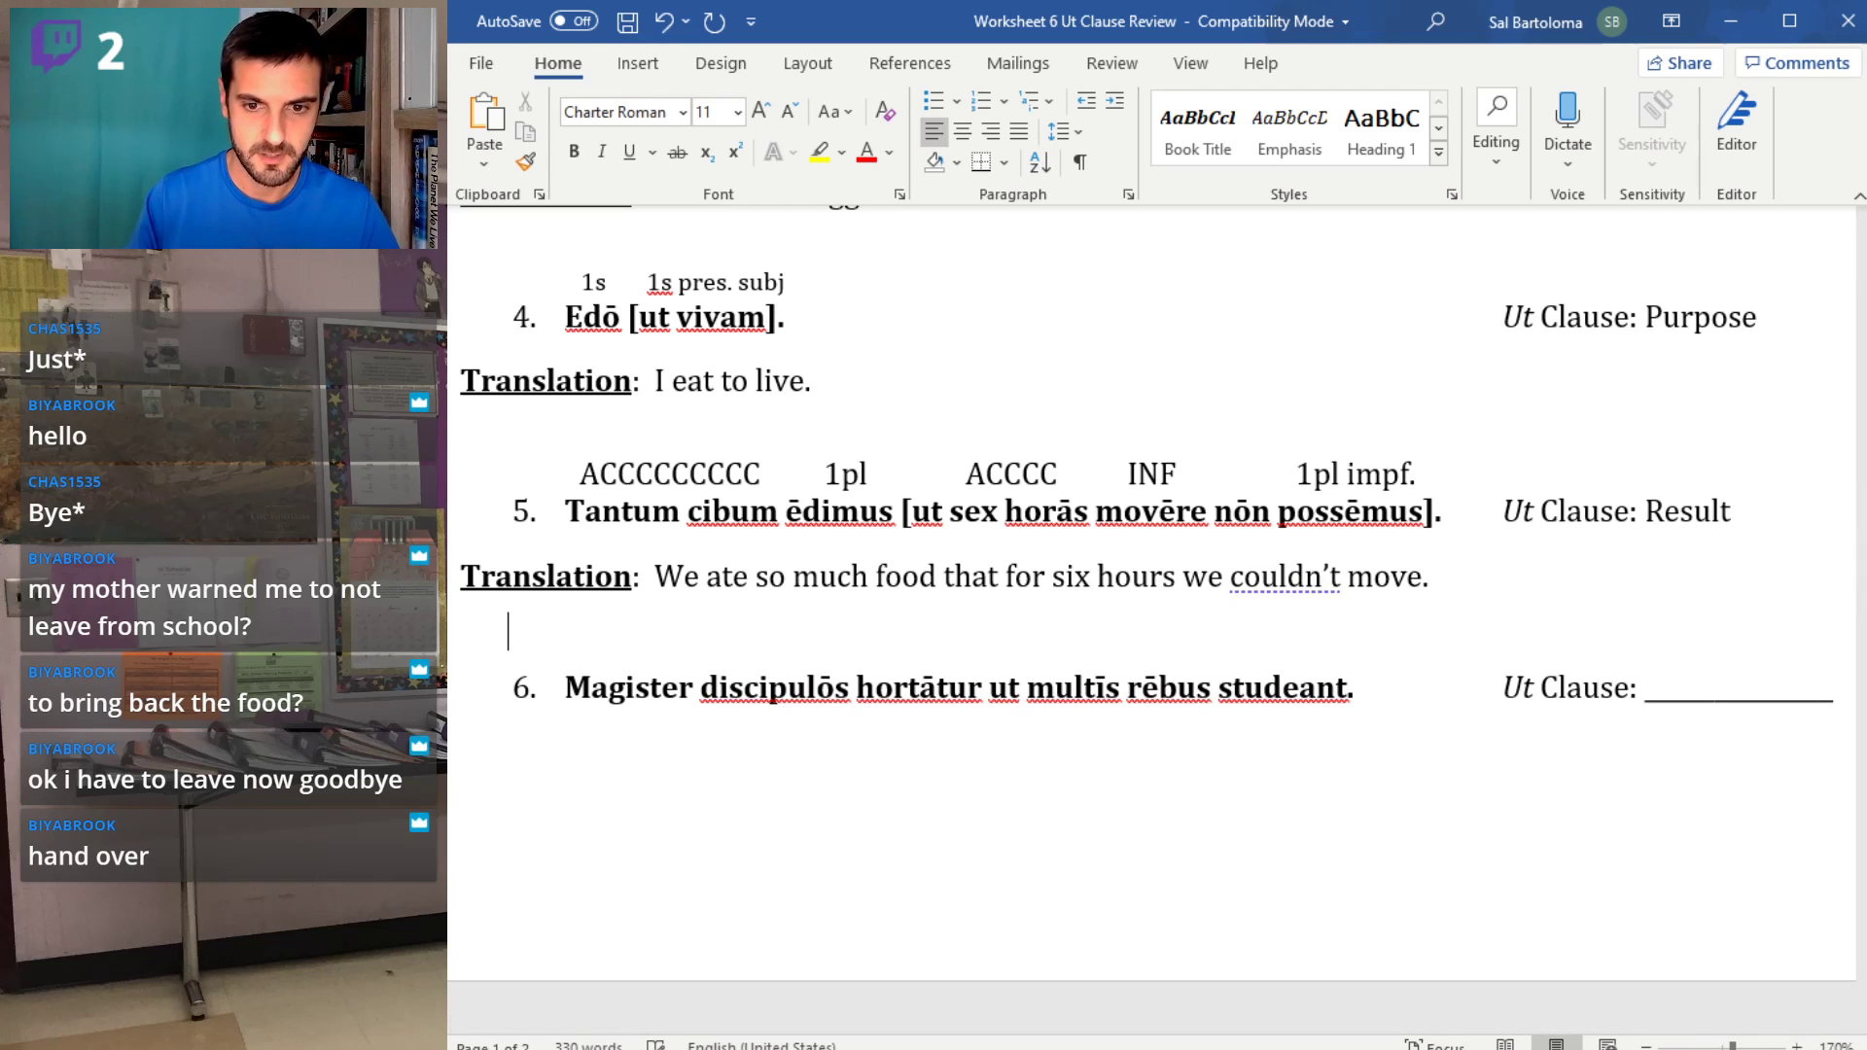
- Type the labels NOM, ACC and 3s on the line above sentence 6
scroll(704, 661, down, 5)
scroll(730, 675, up, 6)
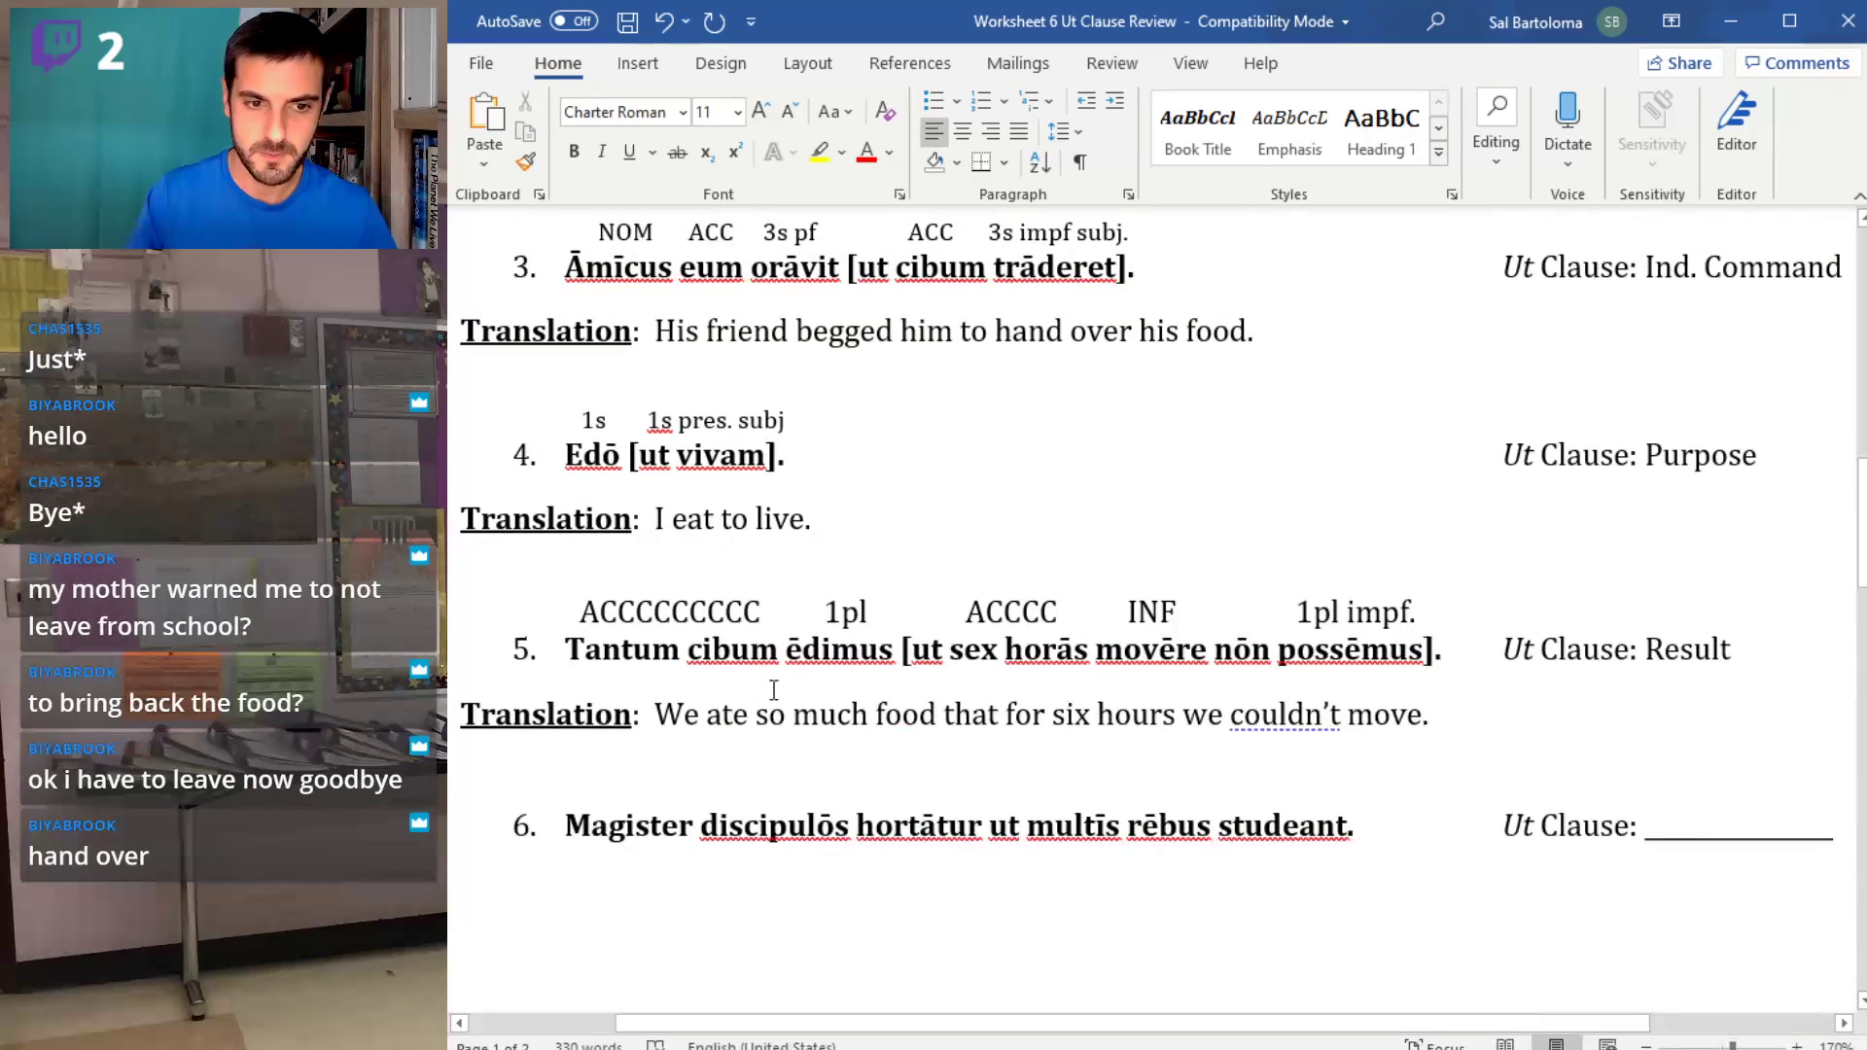
scroll(775, 690, down, 3)
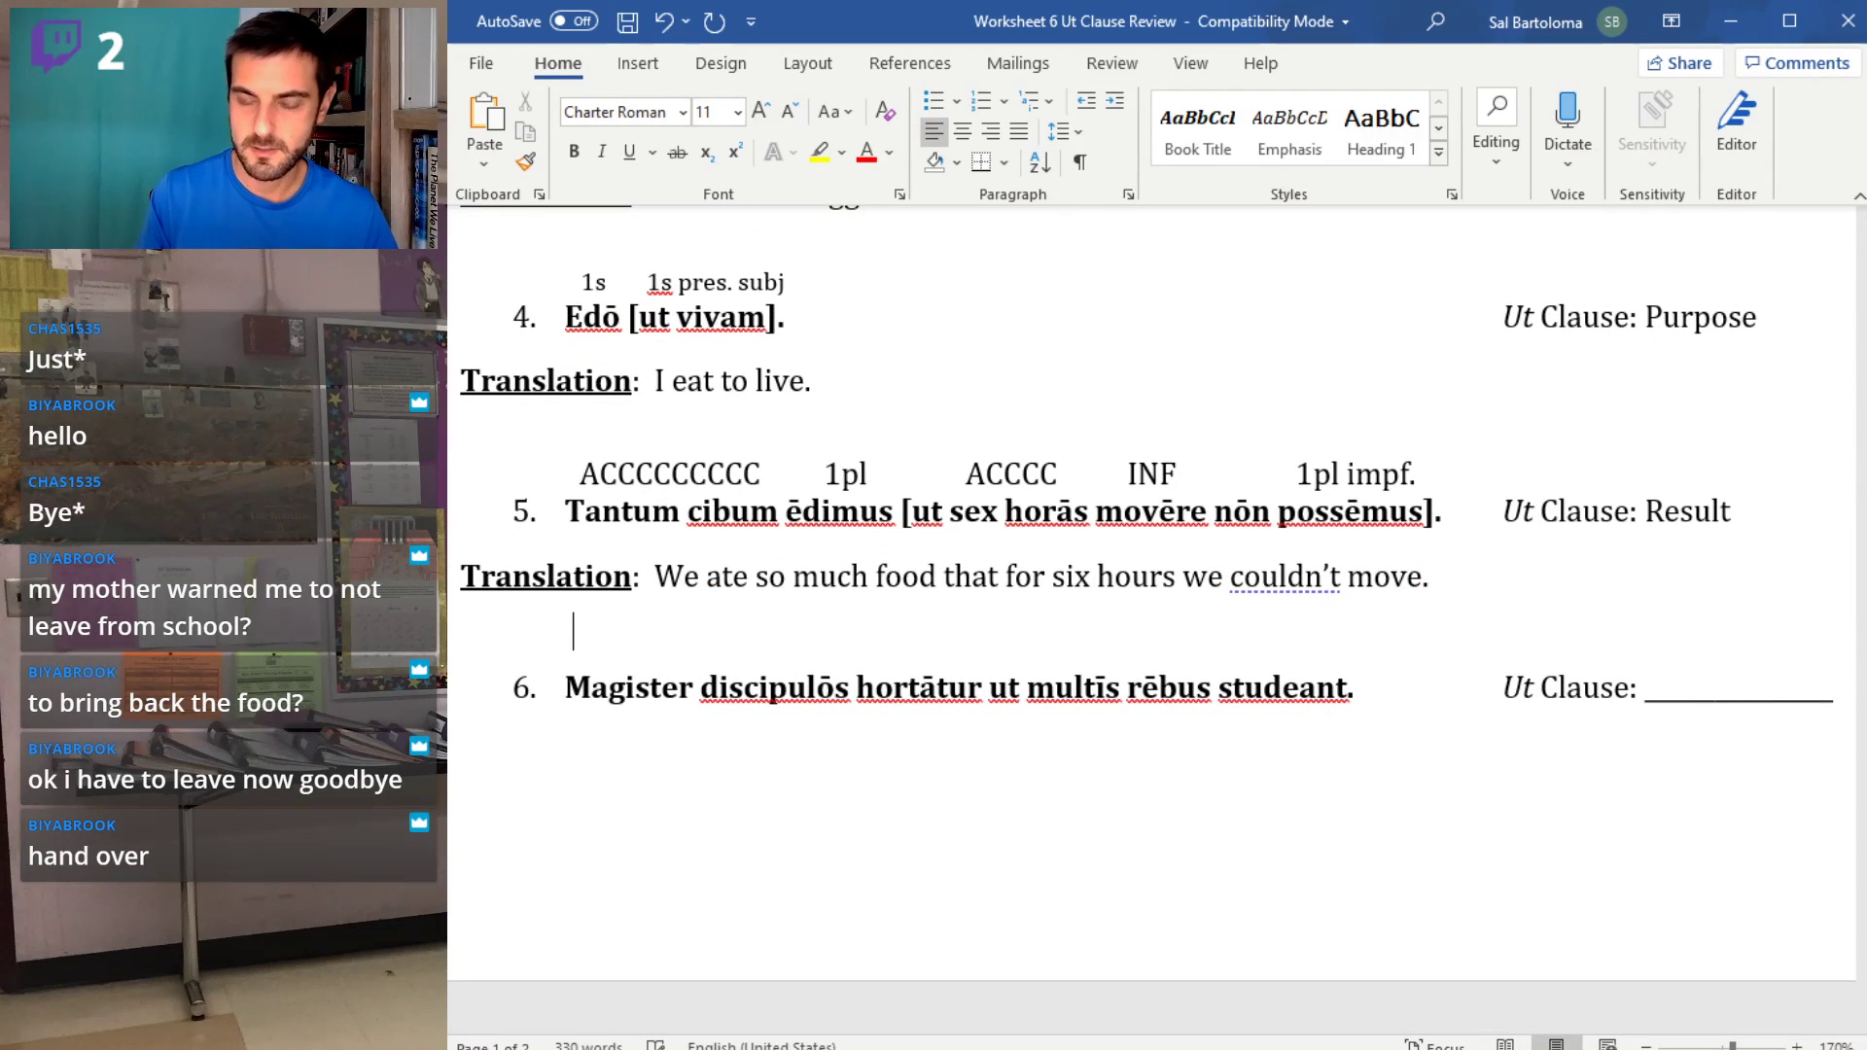
text(NM)
key(BackSpace)
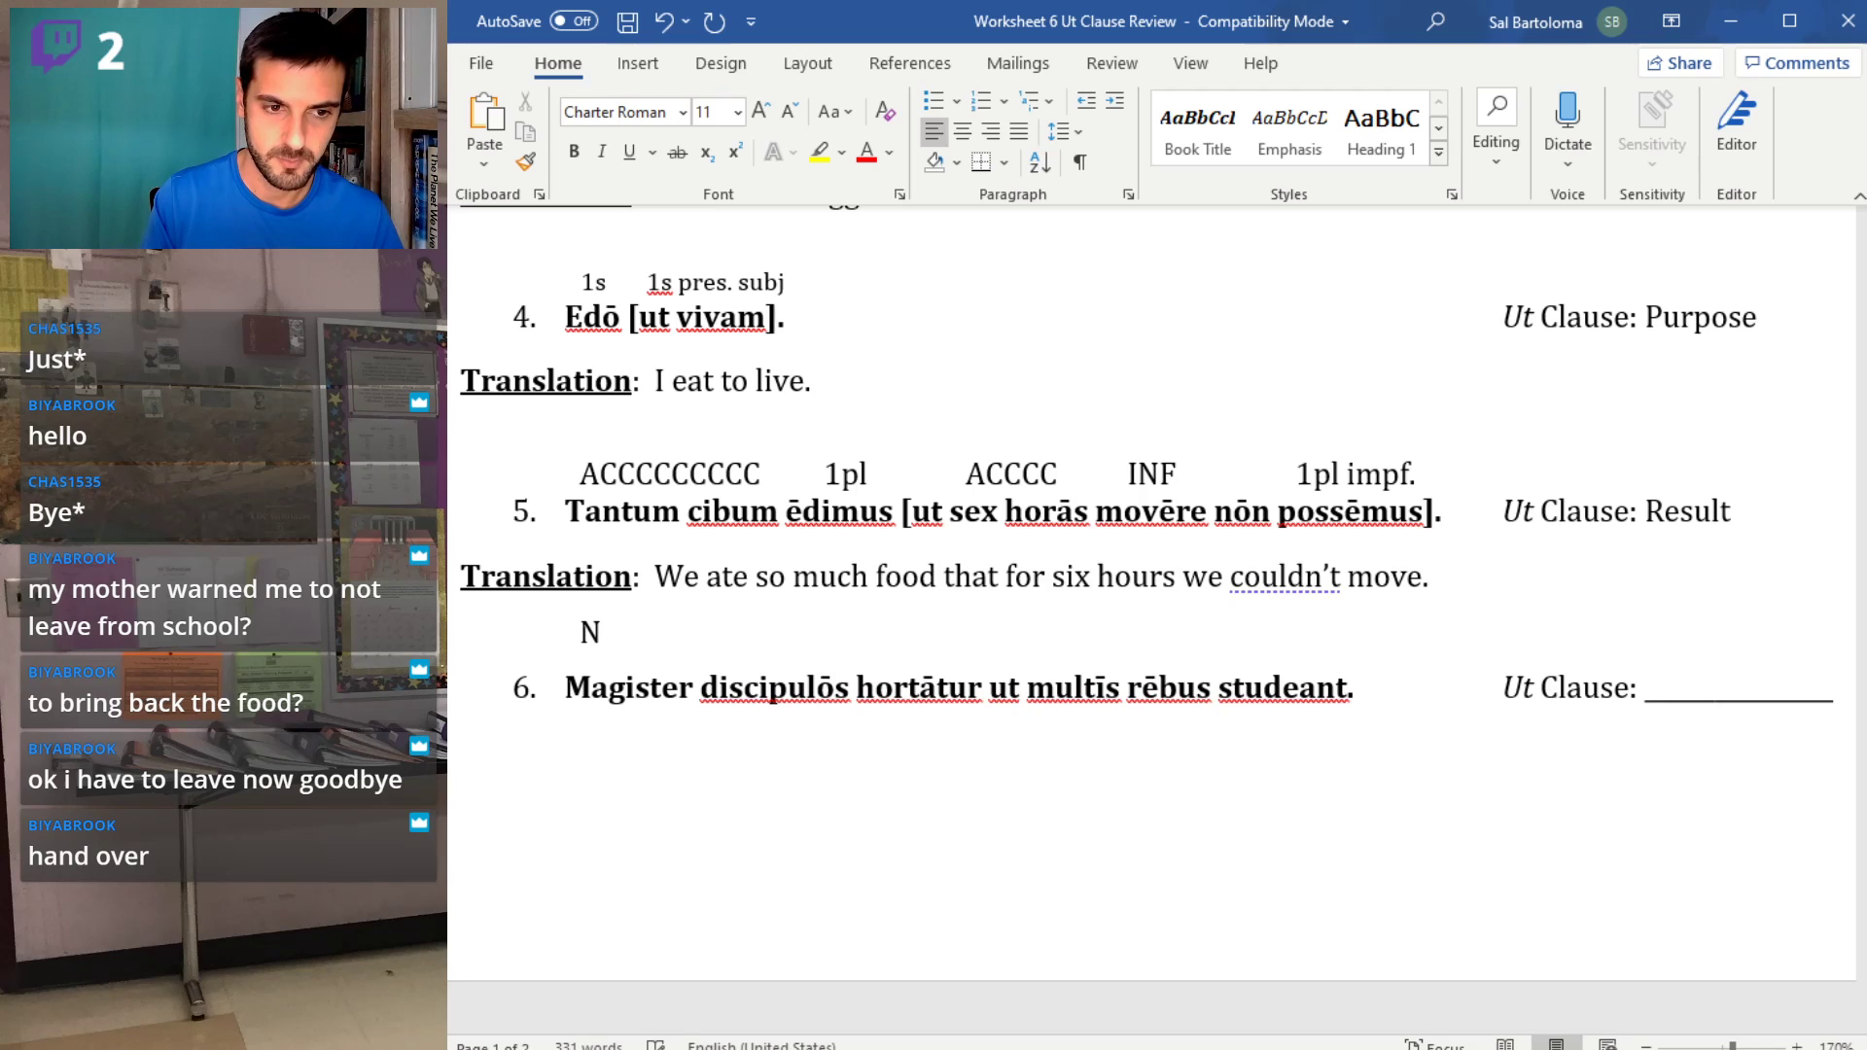
key(BackSpace)
text(NOM)
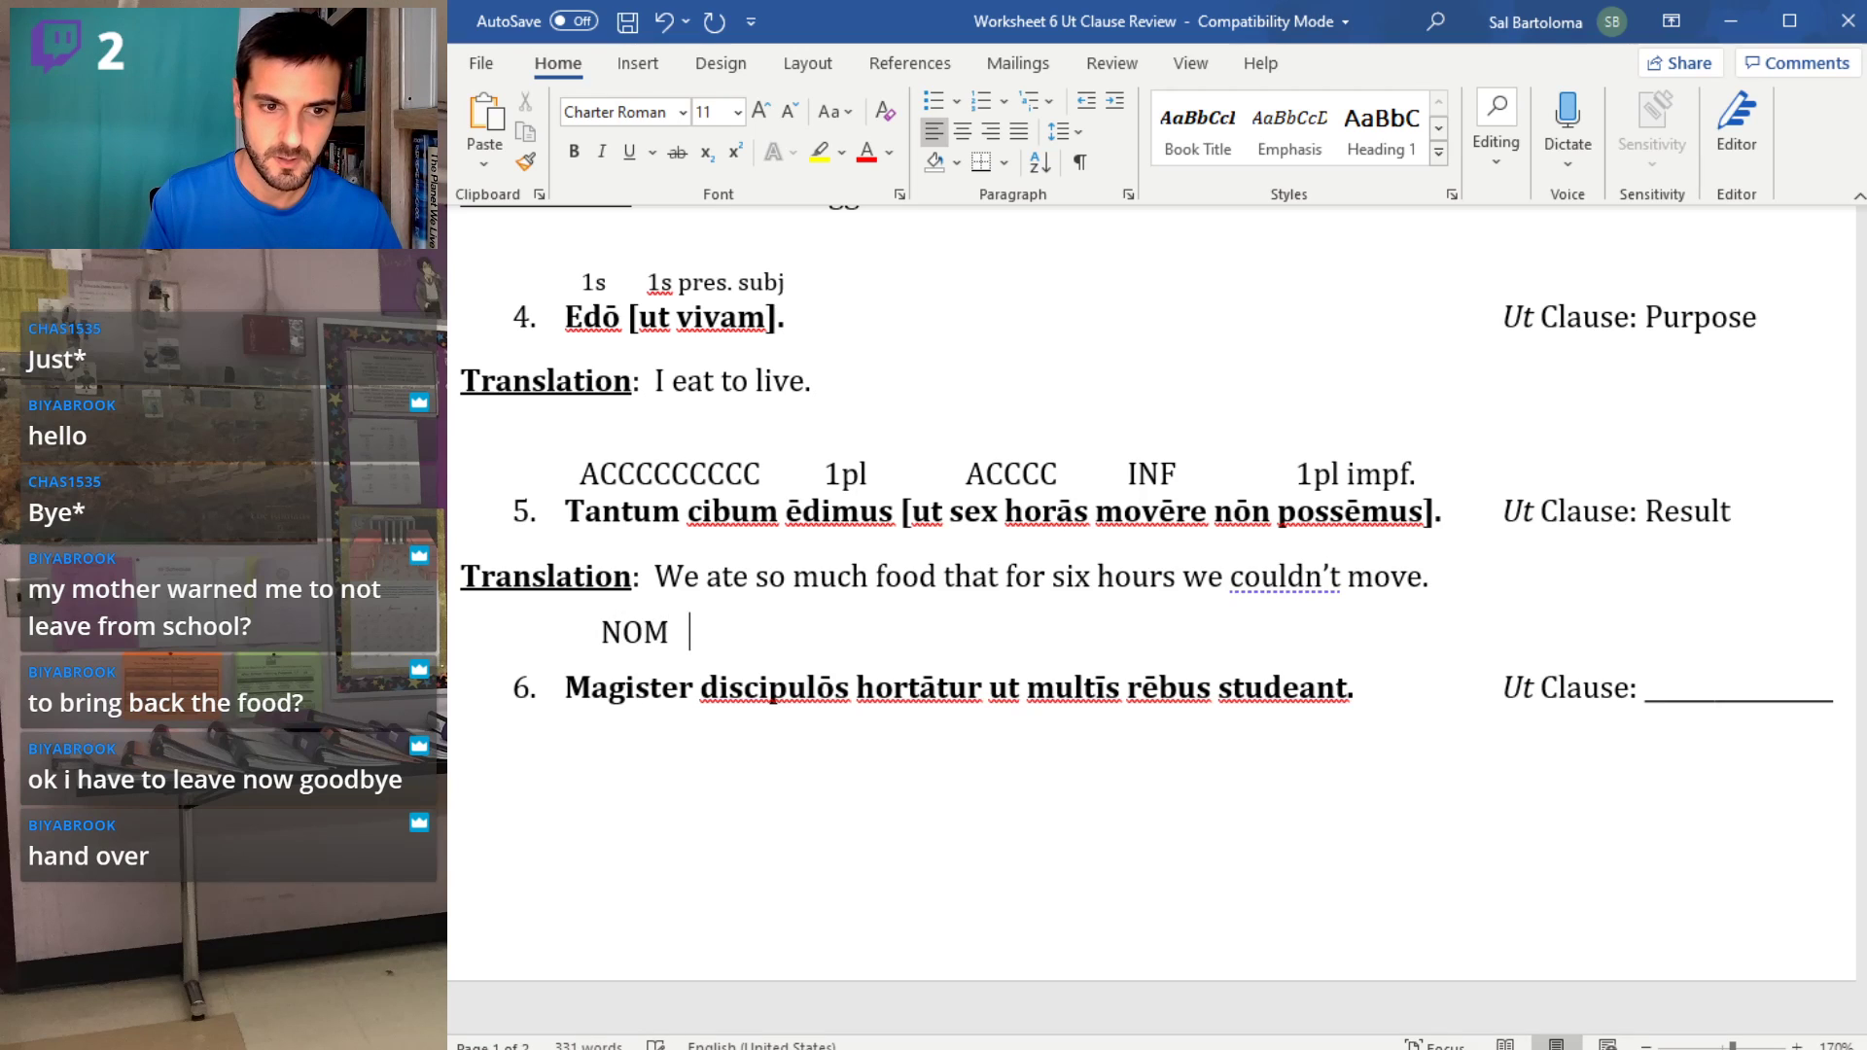
text(   ACC   )
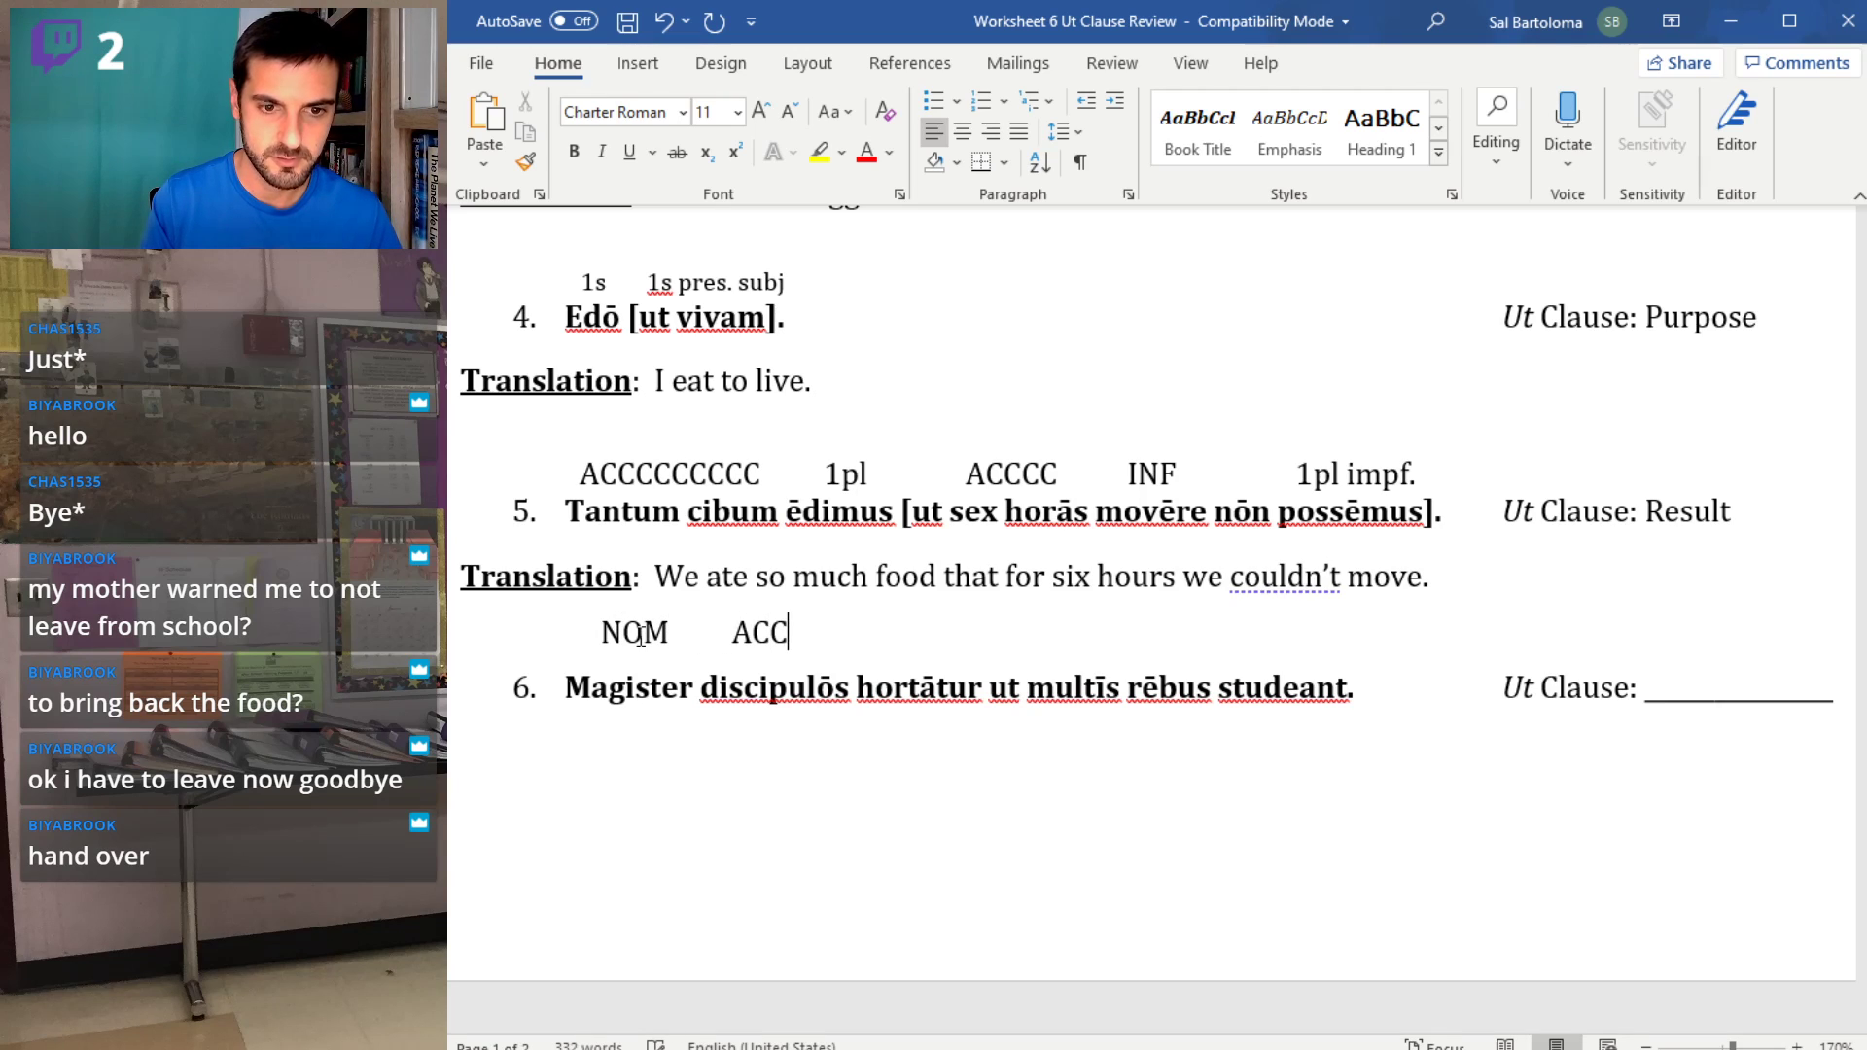
text(3s)
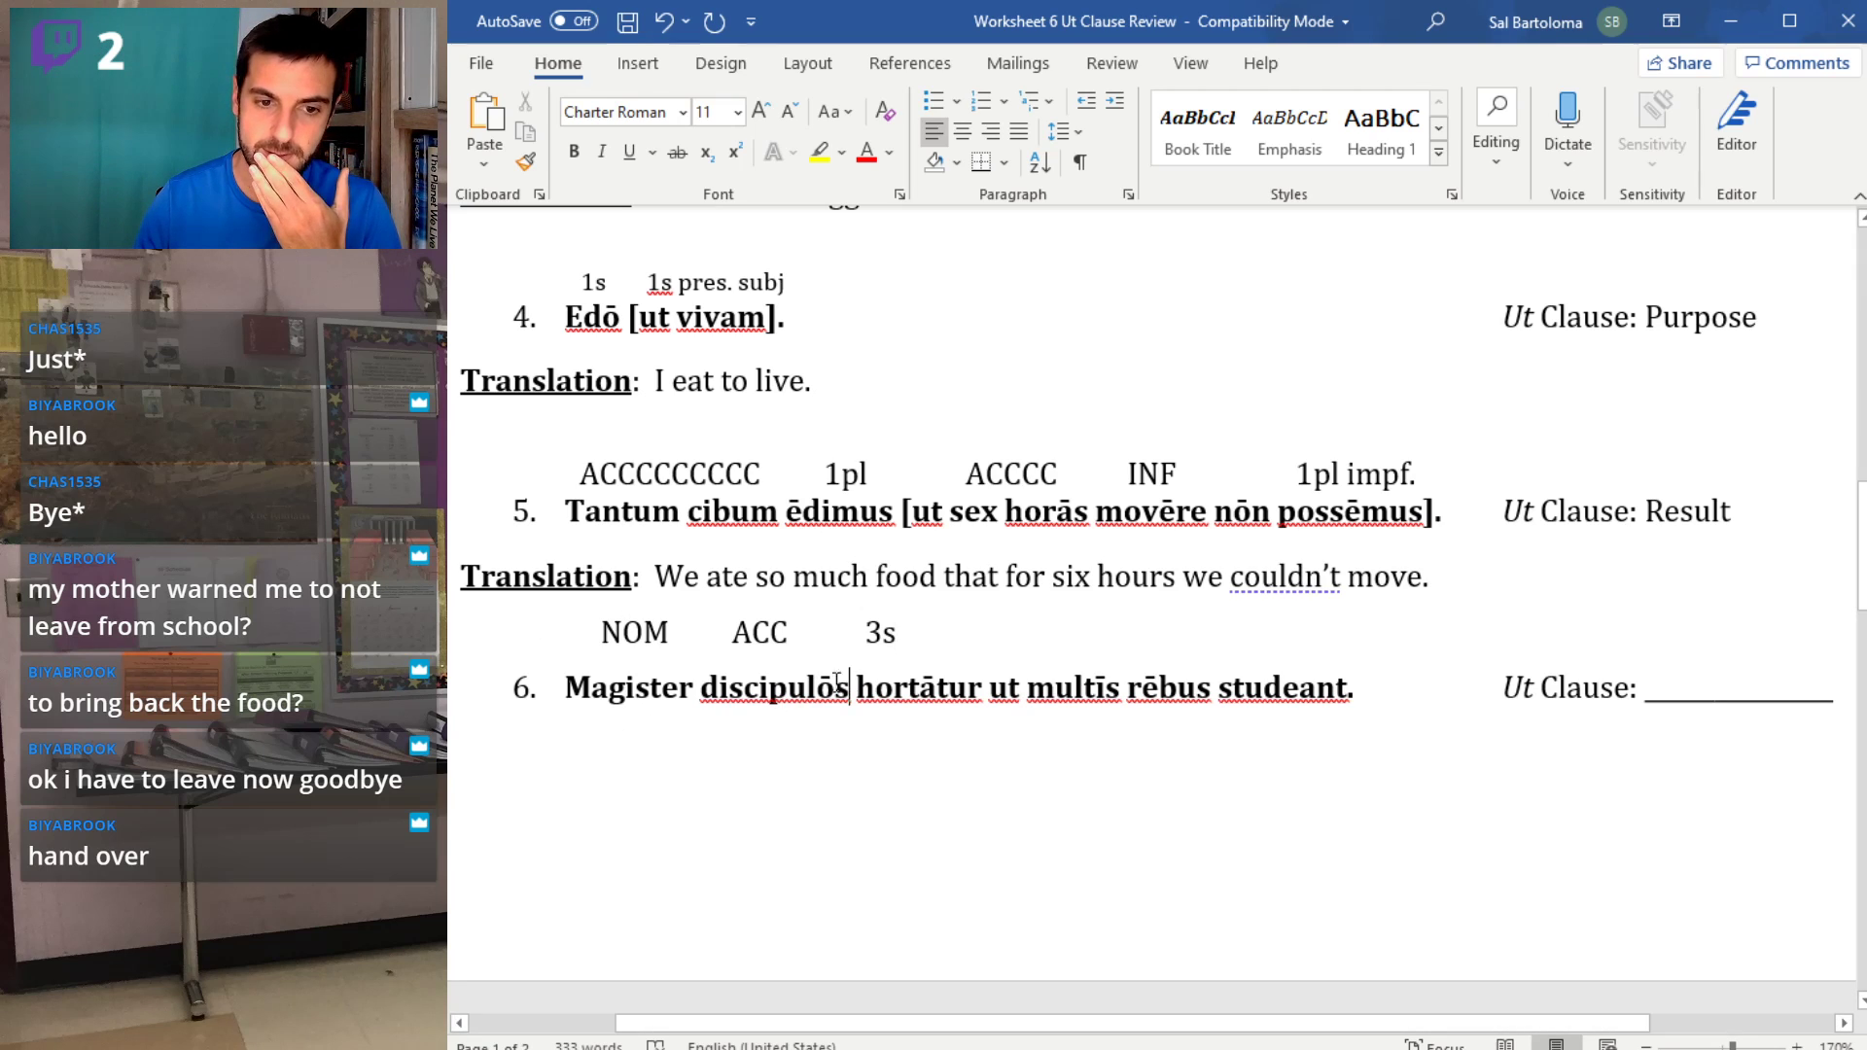
- Extend the verb label to '3s pres' and place an opening bracket before ut
drag(848, 687, 731, 702)
click(884, 729)
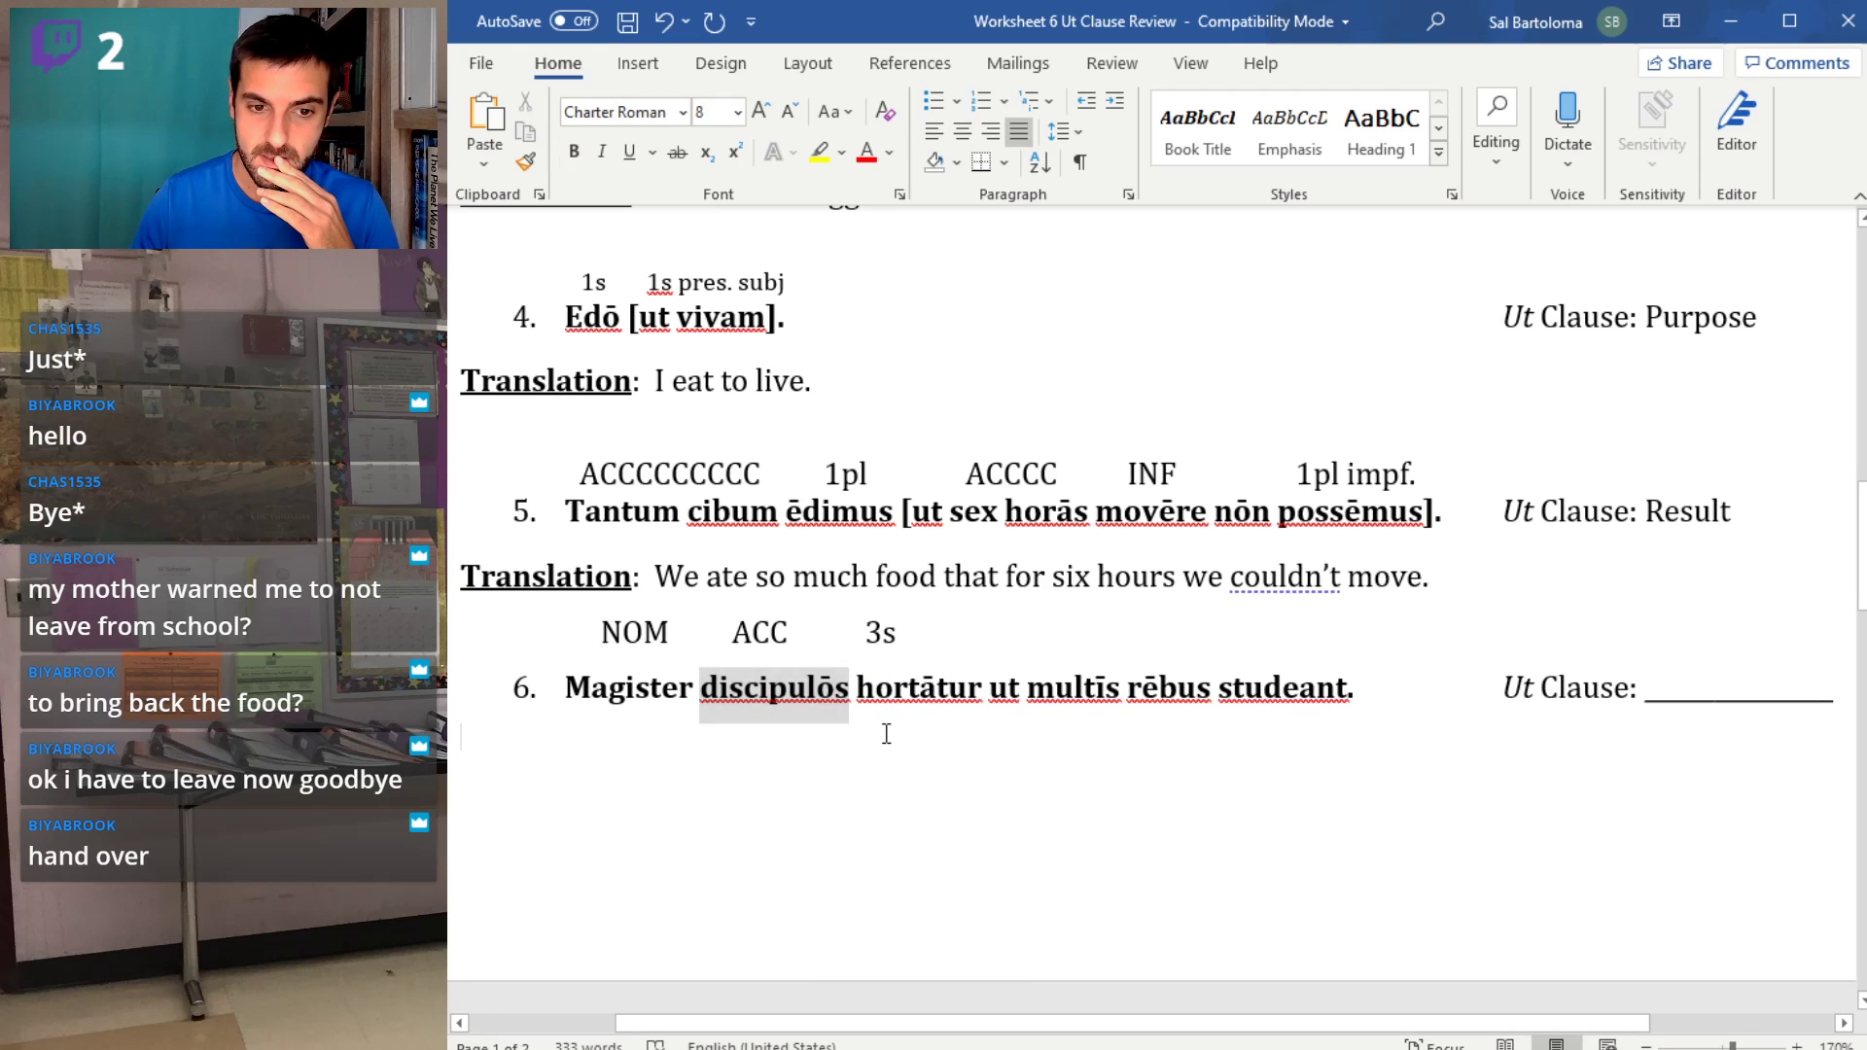
drag(988, 686, 854, 683)
click(910, 637)
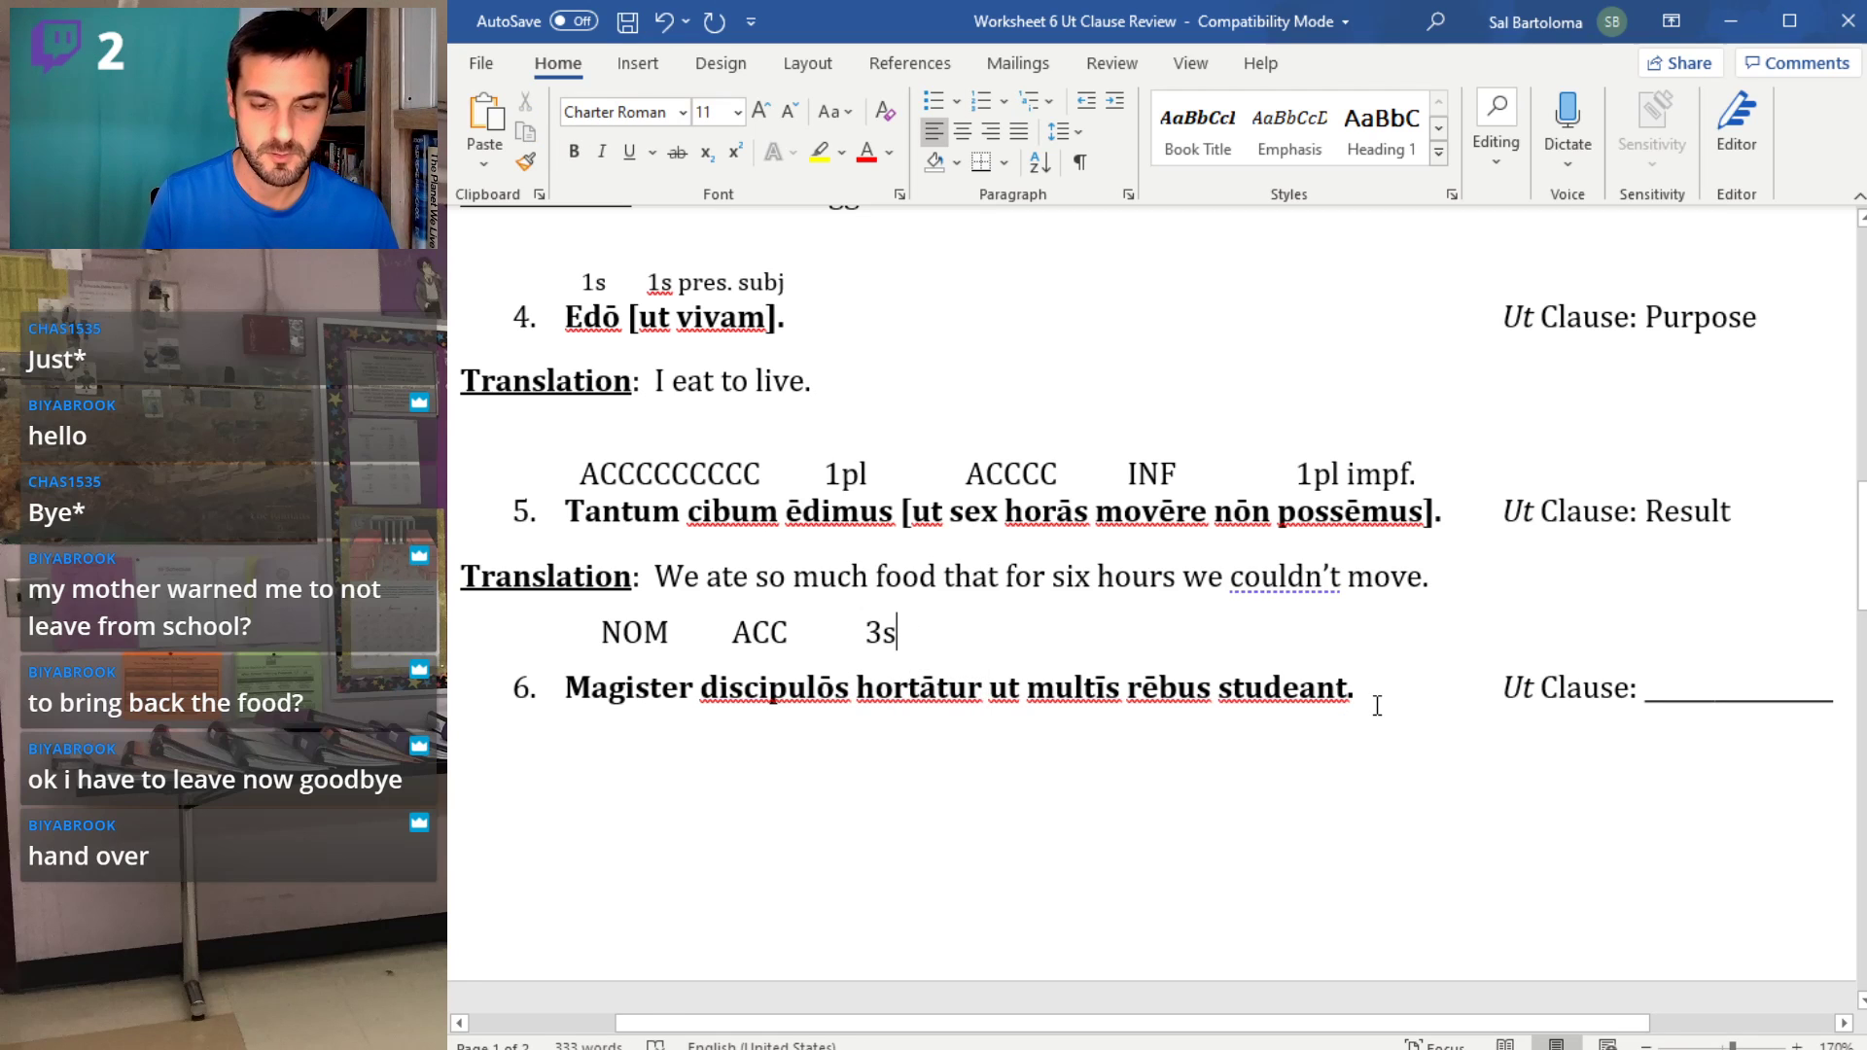
text(pres.)
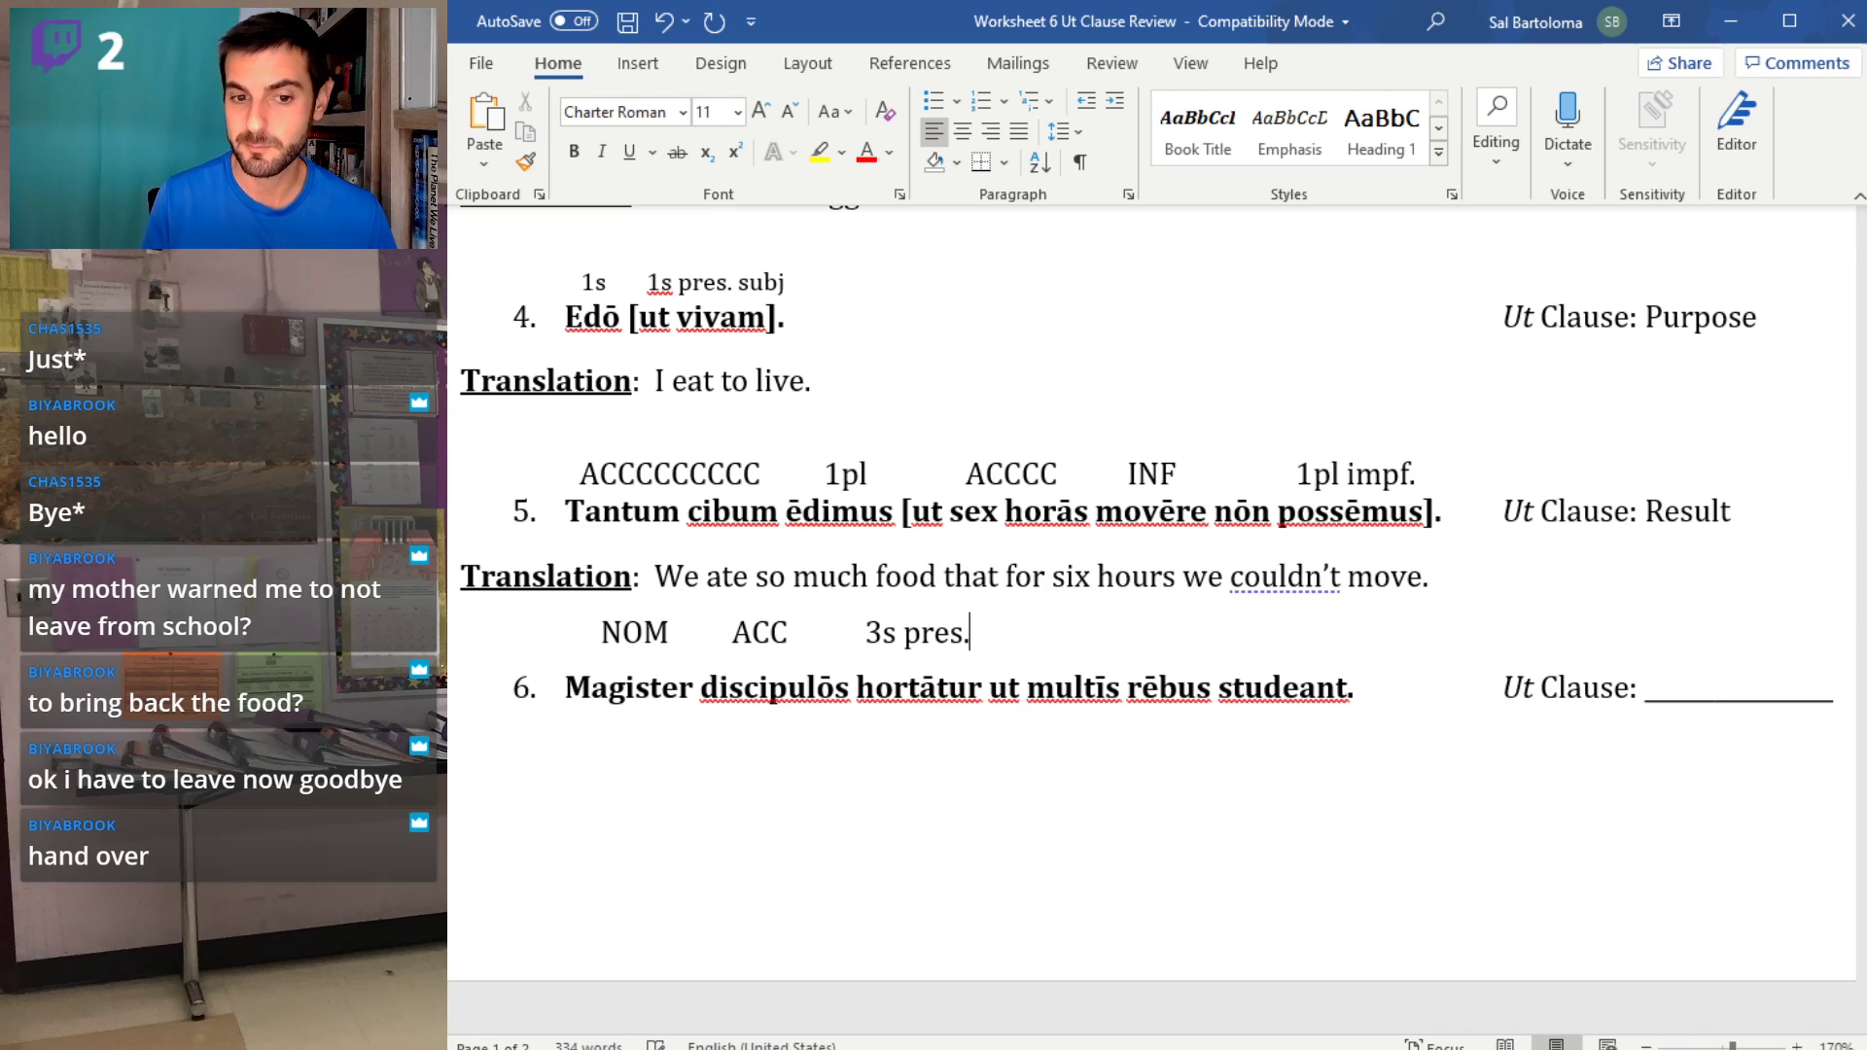
click(990, 687)
text([)
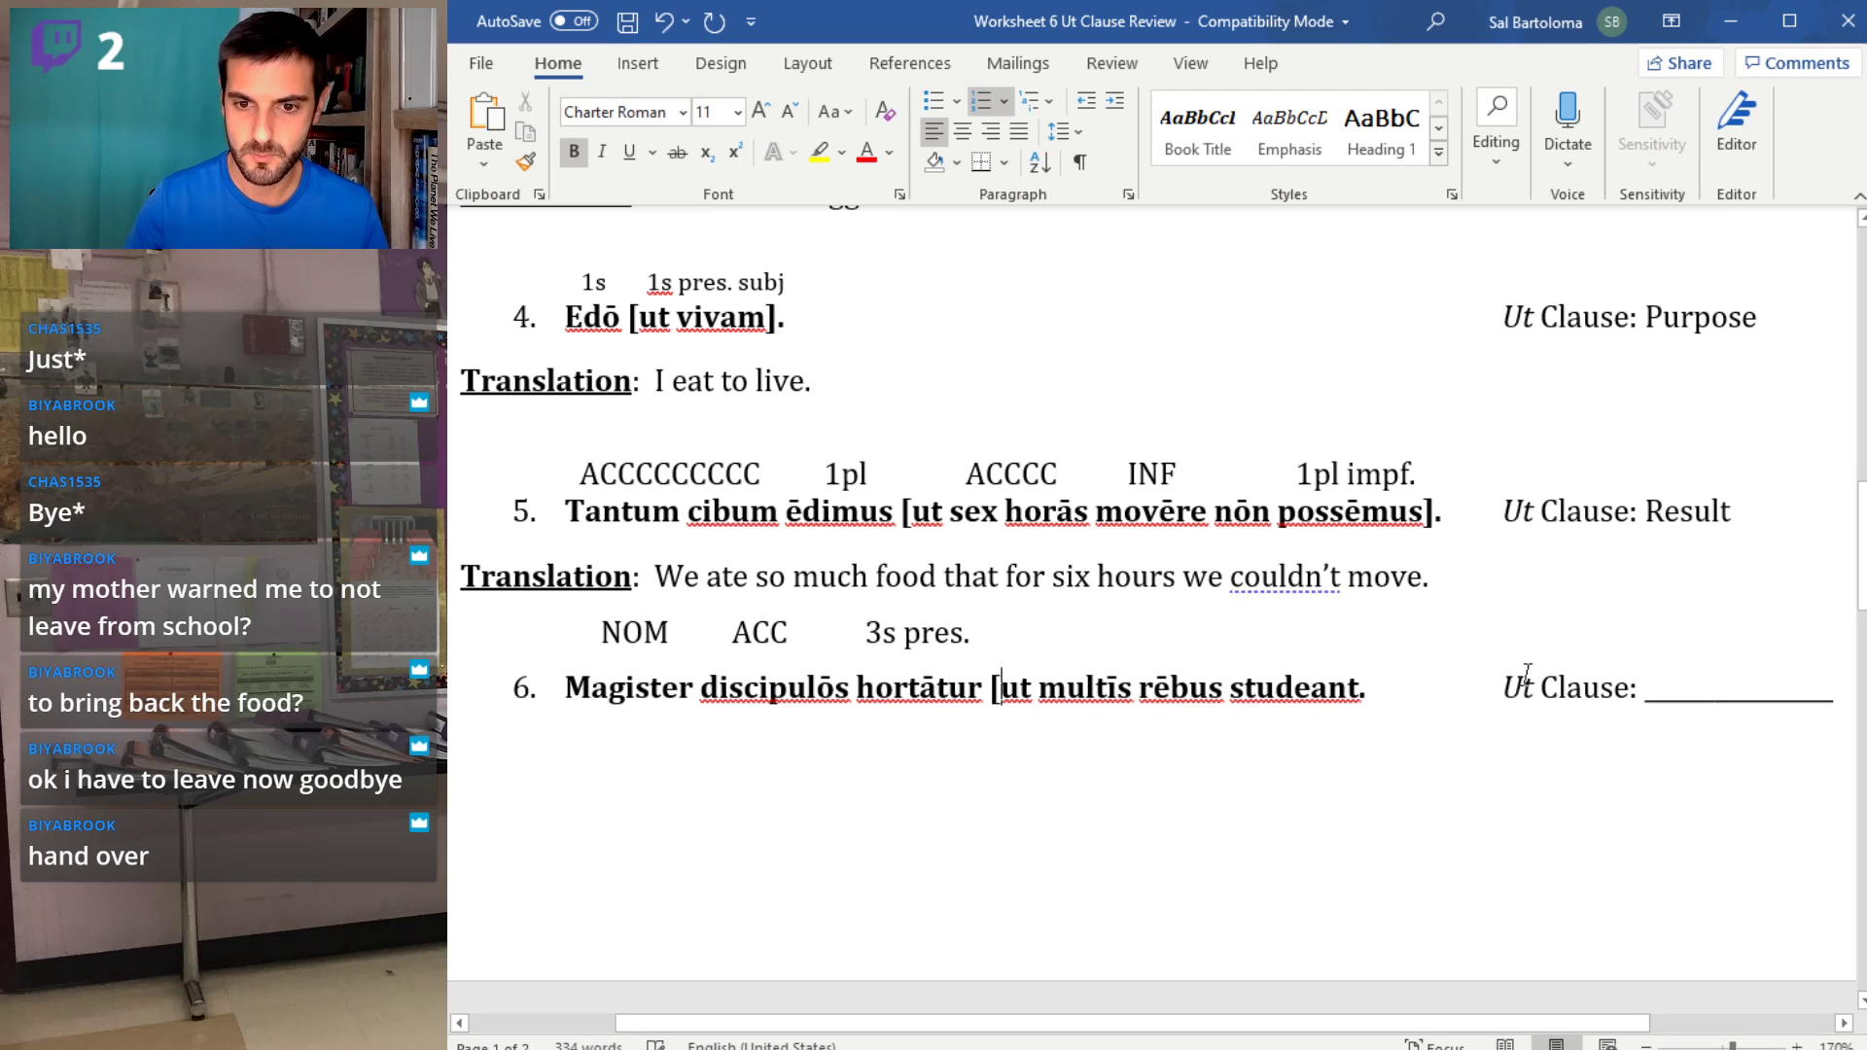
- Close the ut-clause bracket before sentence 6's period and delete its blank translation lines
click(1363, 687)
text(])
scroll(1338, 667, down, 5)
drag(938, 714, 834, 712)
key(BackSpace)
scroll(837, 709, up, 3)
click(706, 551)
scroll(706, 551, up, 4)
key(Delete)
scroll(835, 543, down, 4)
- Translate sentence 6 as 'The teacher encourages his students' and mark the Ut Clause 'Ind. Command'
click(779, 595)
text(The re)
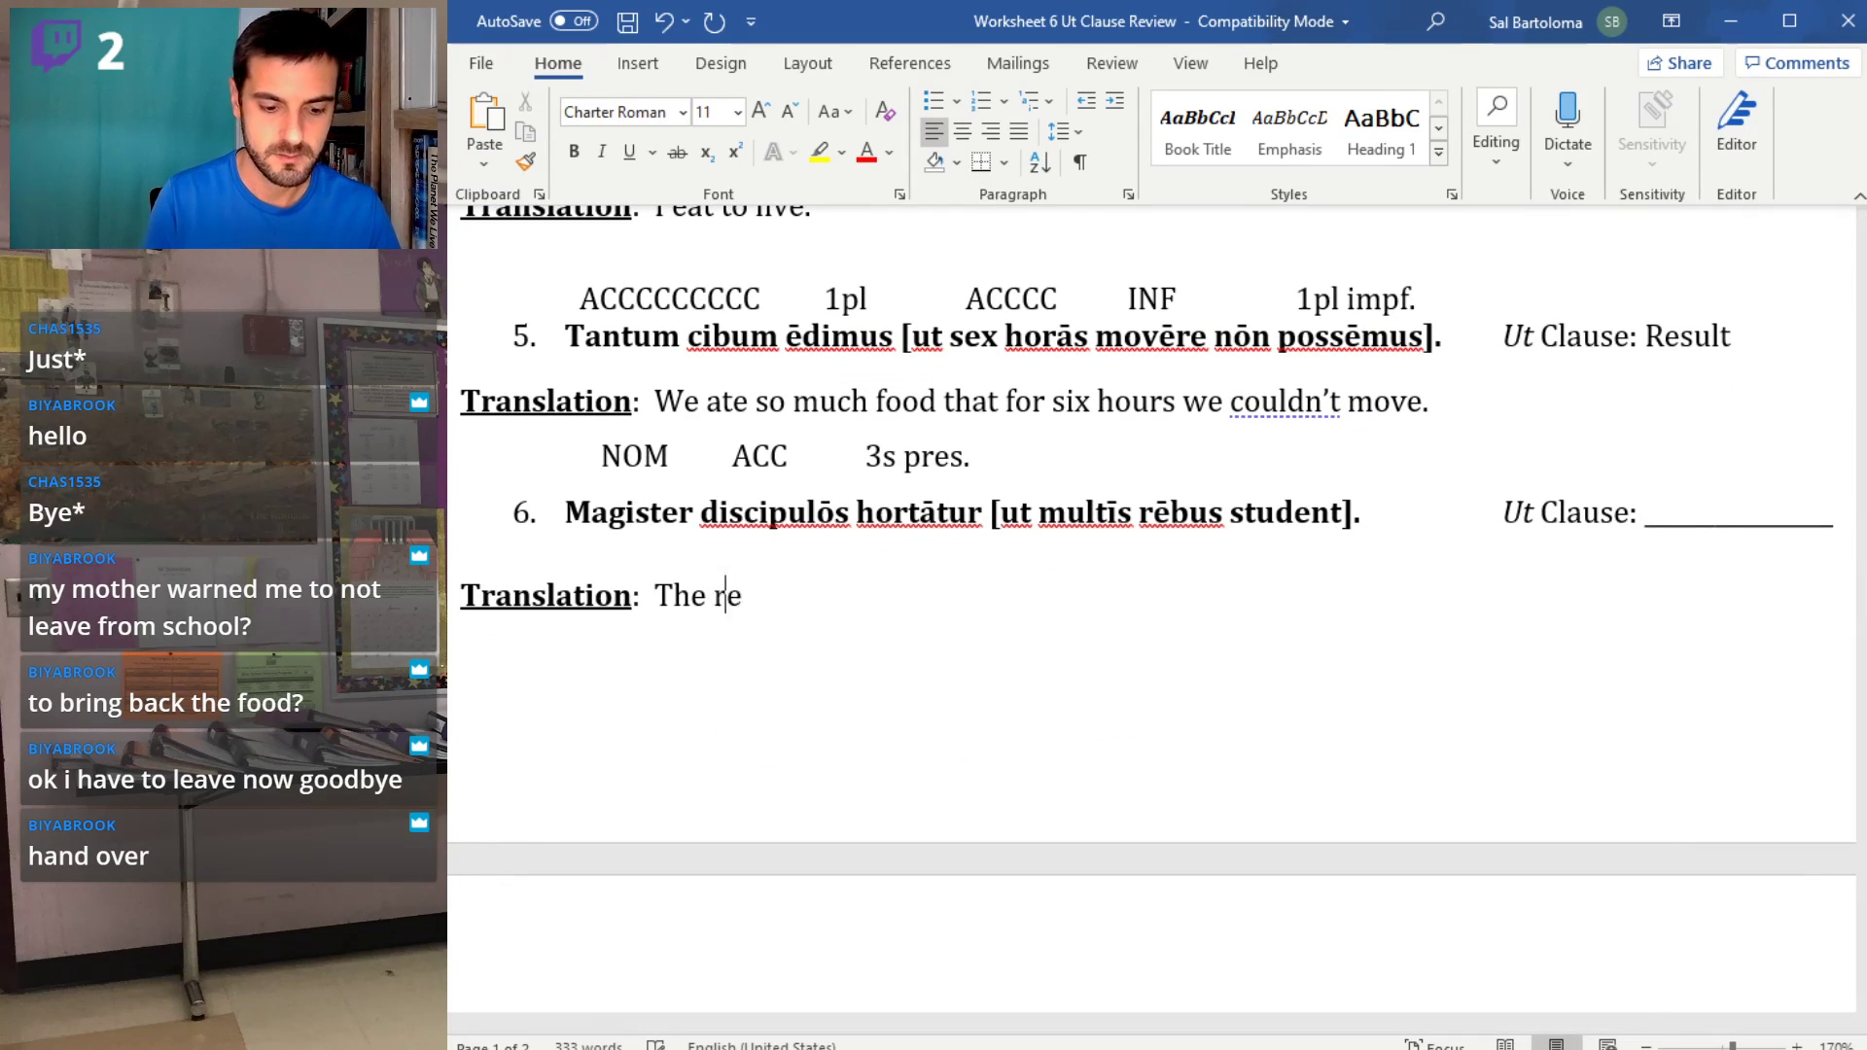
key(BackSpace)
key(BackSpace)
text(teacher )
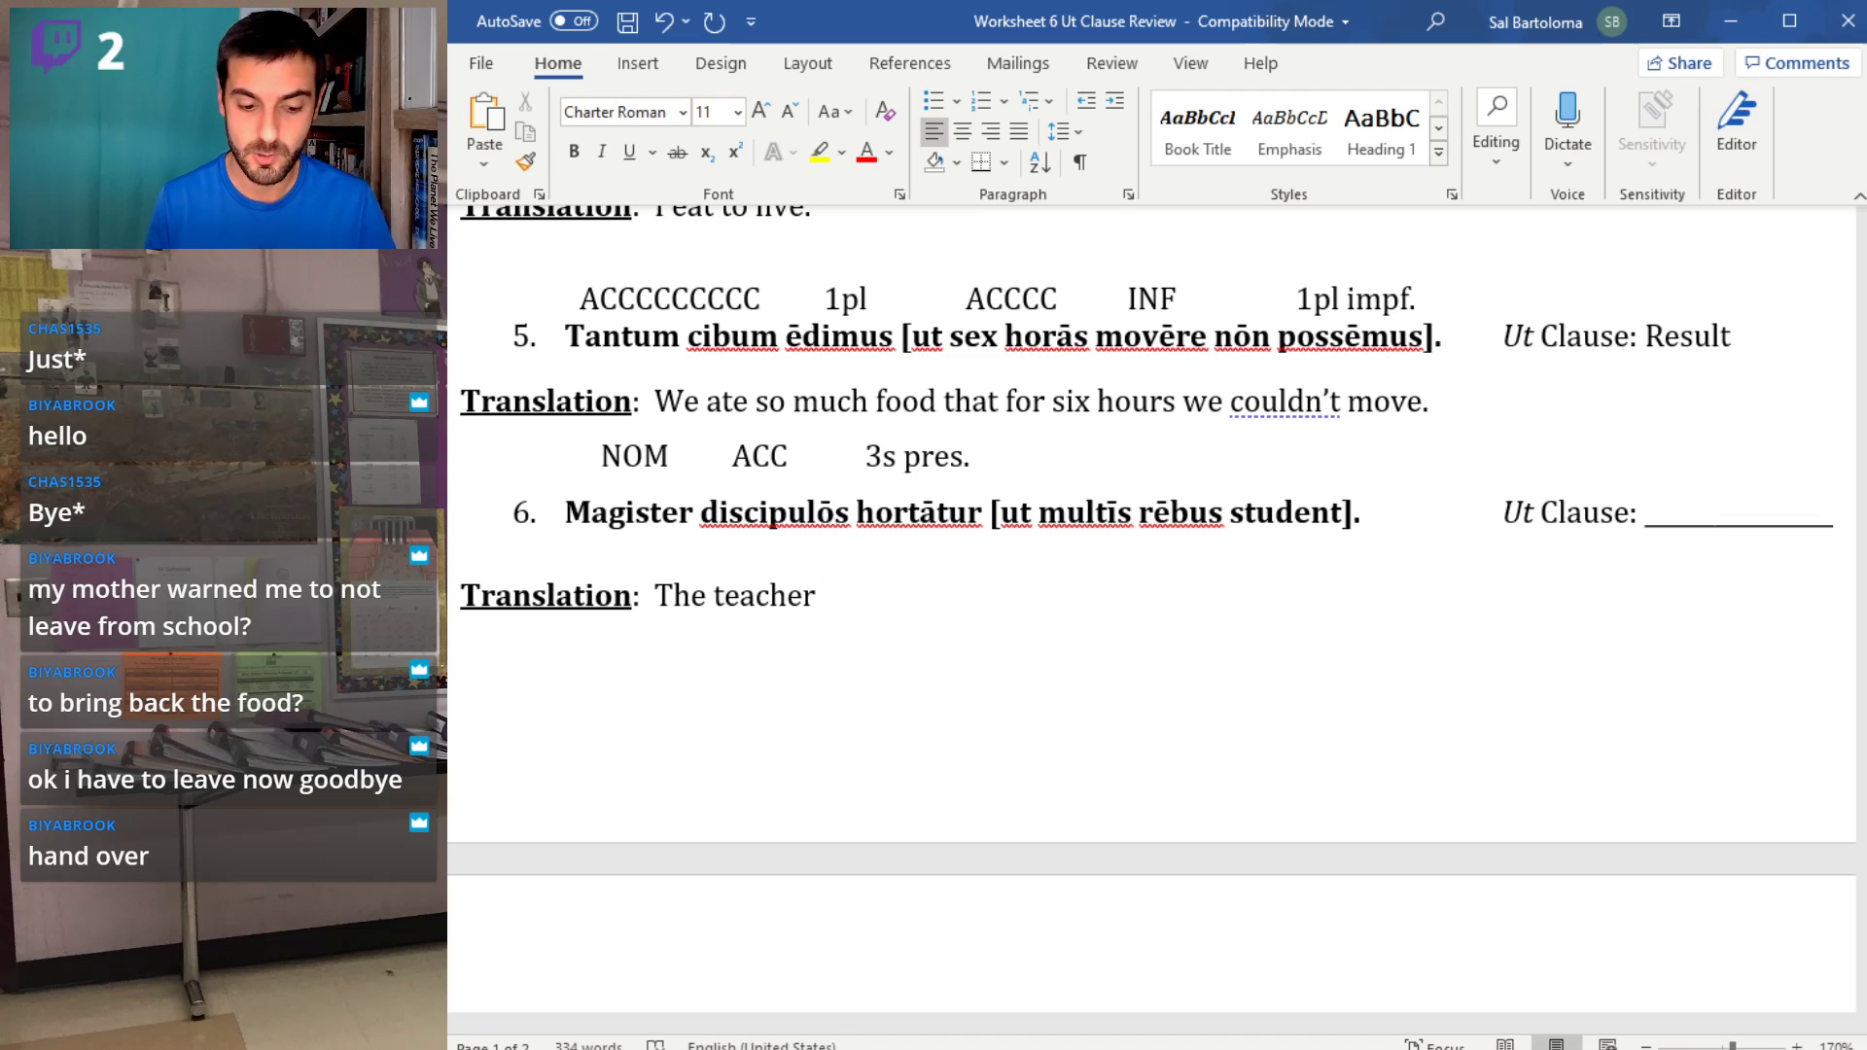
text(encourages )
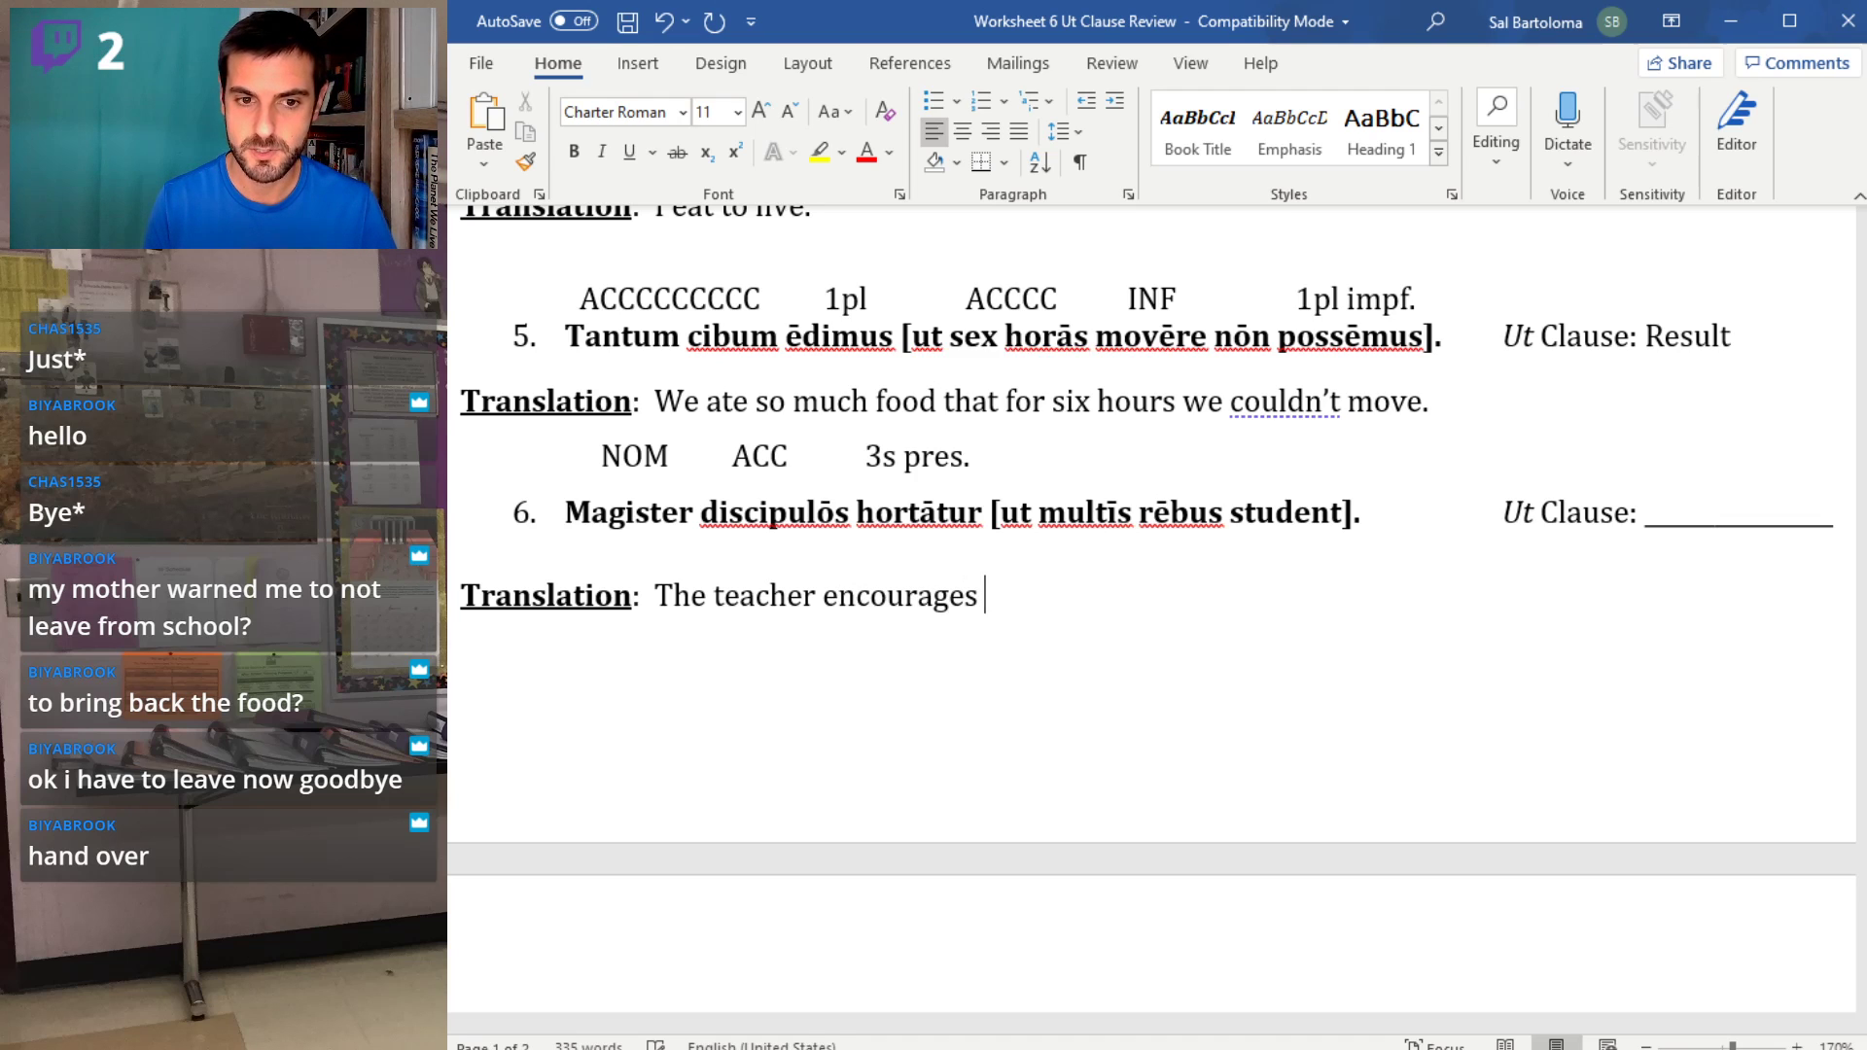
text(his students)
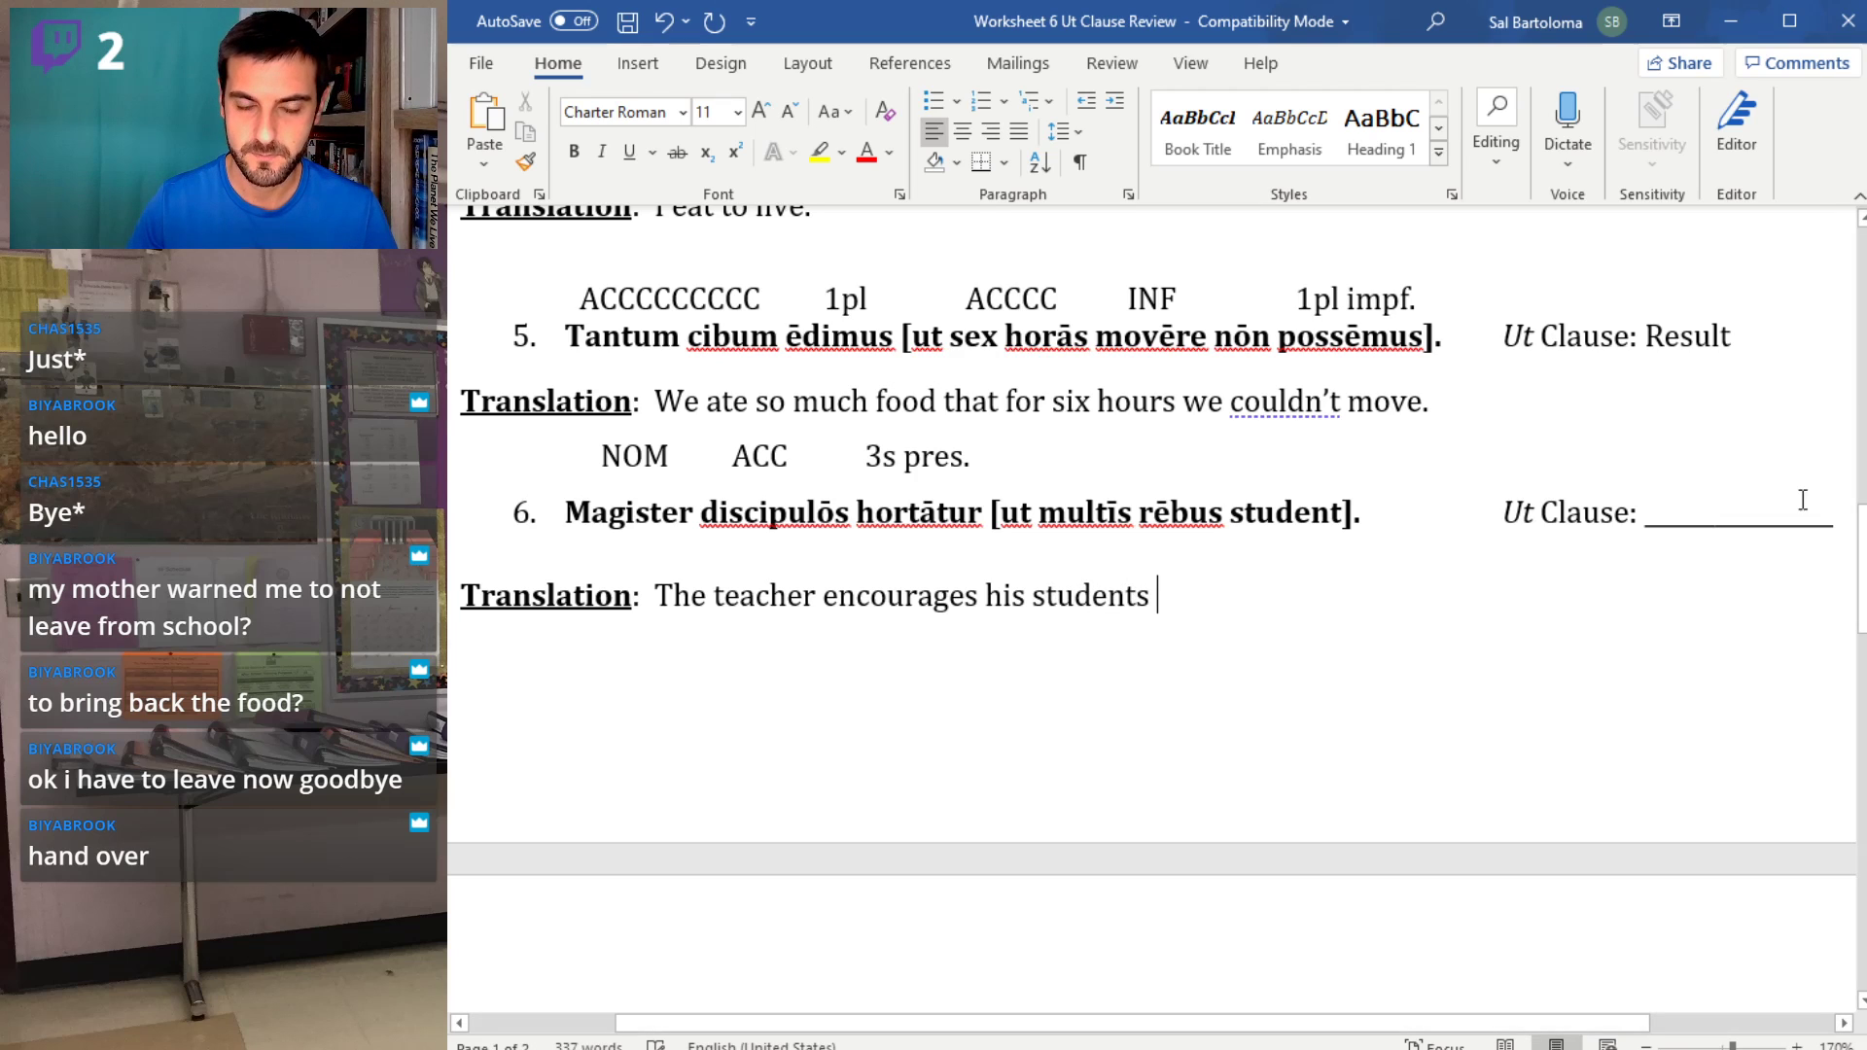
drag(822, 607, 978, 607)
double_click(1735, 516)
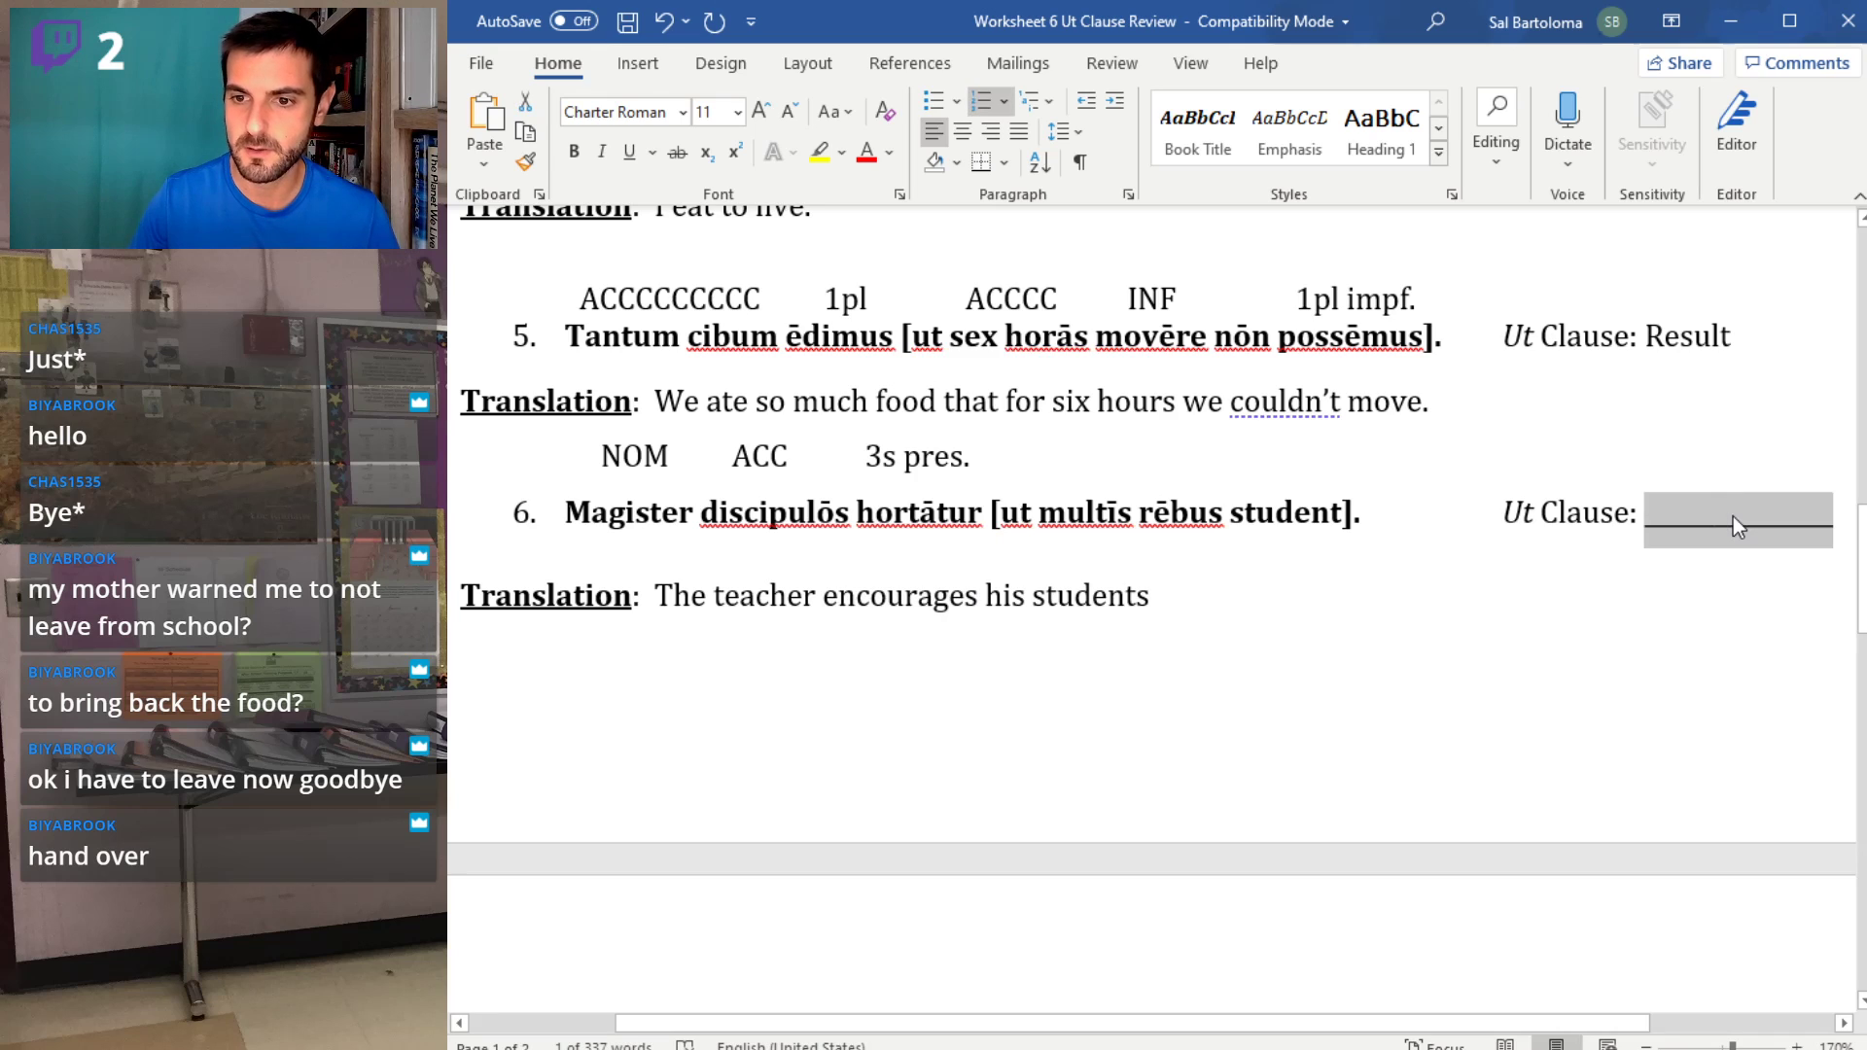
text(Ind. Command)
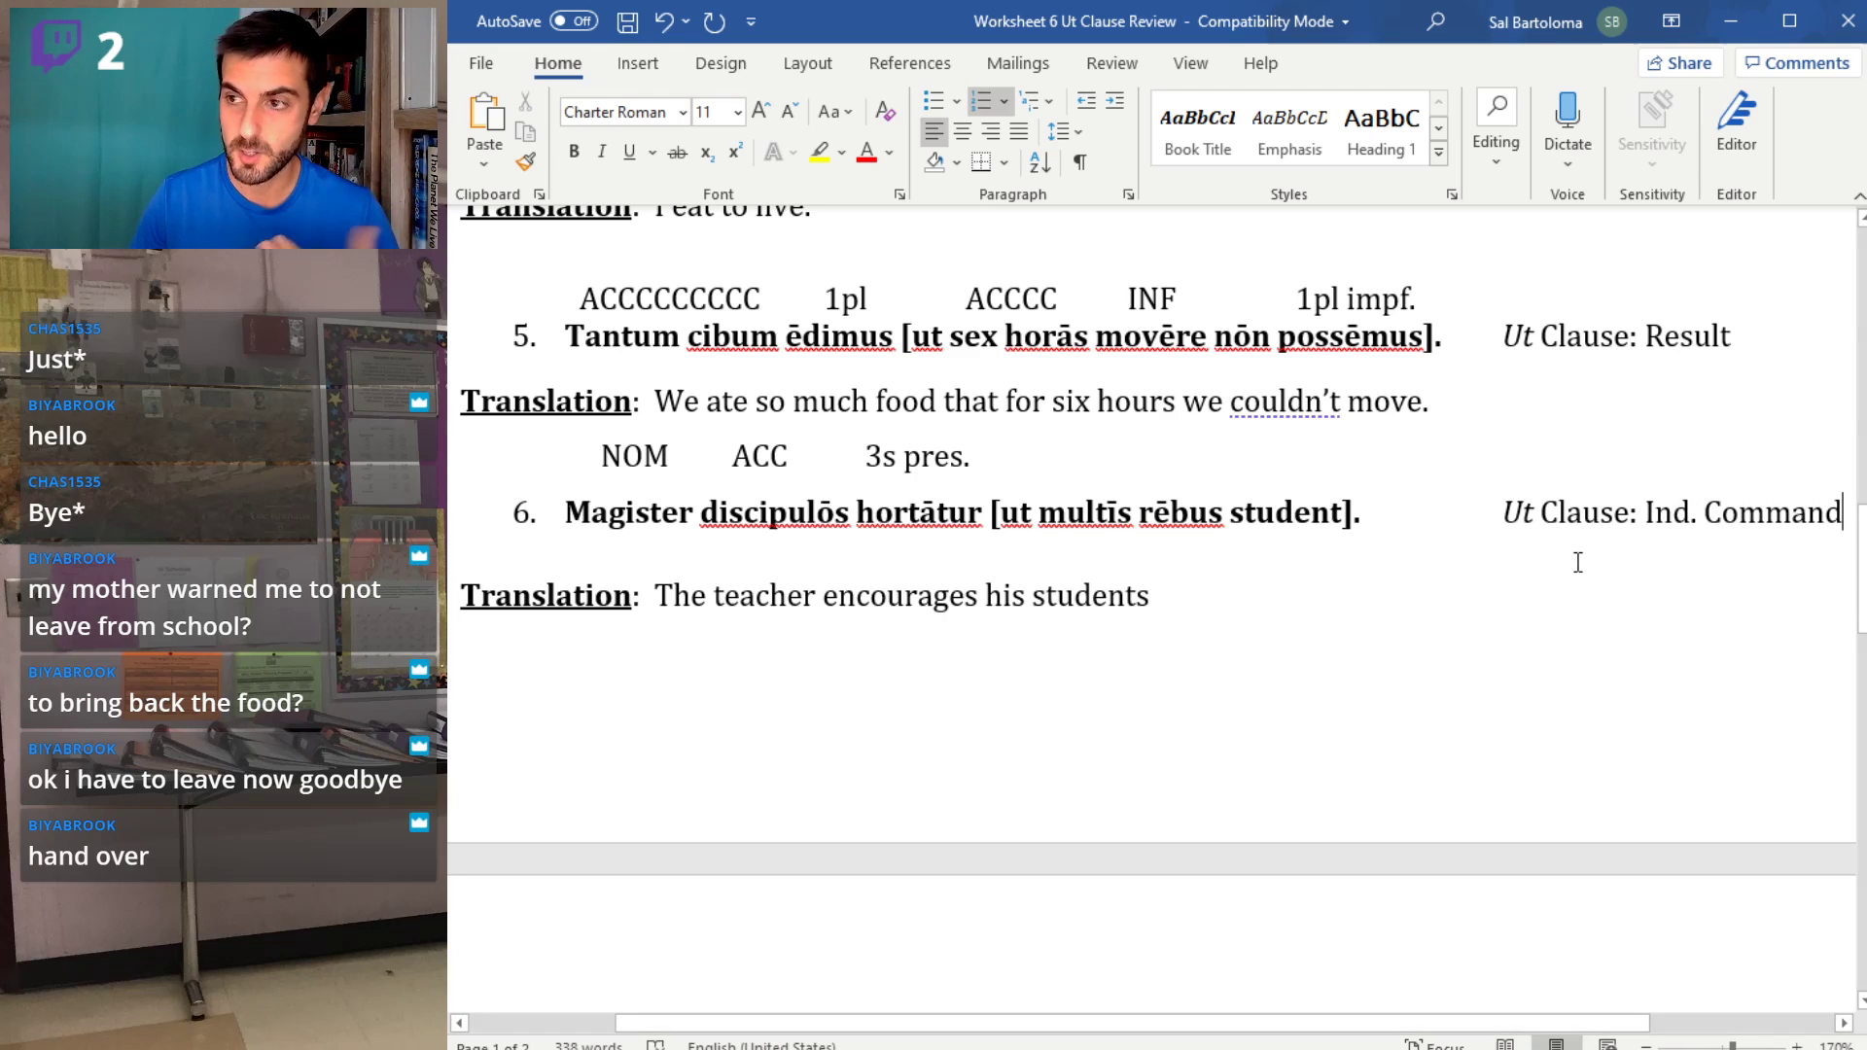
- Correct the word 'student' in sentence 6 to 'studeant'
click(1005, 469)
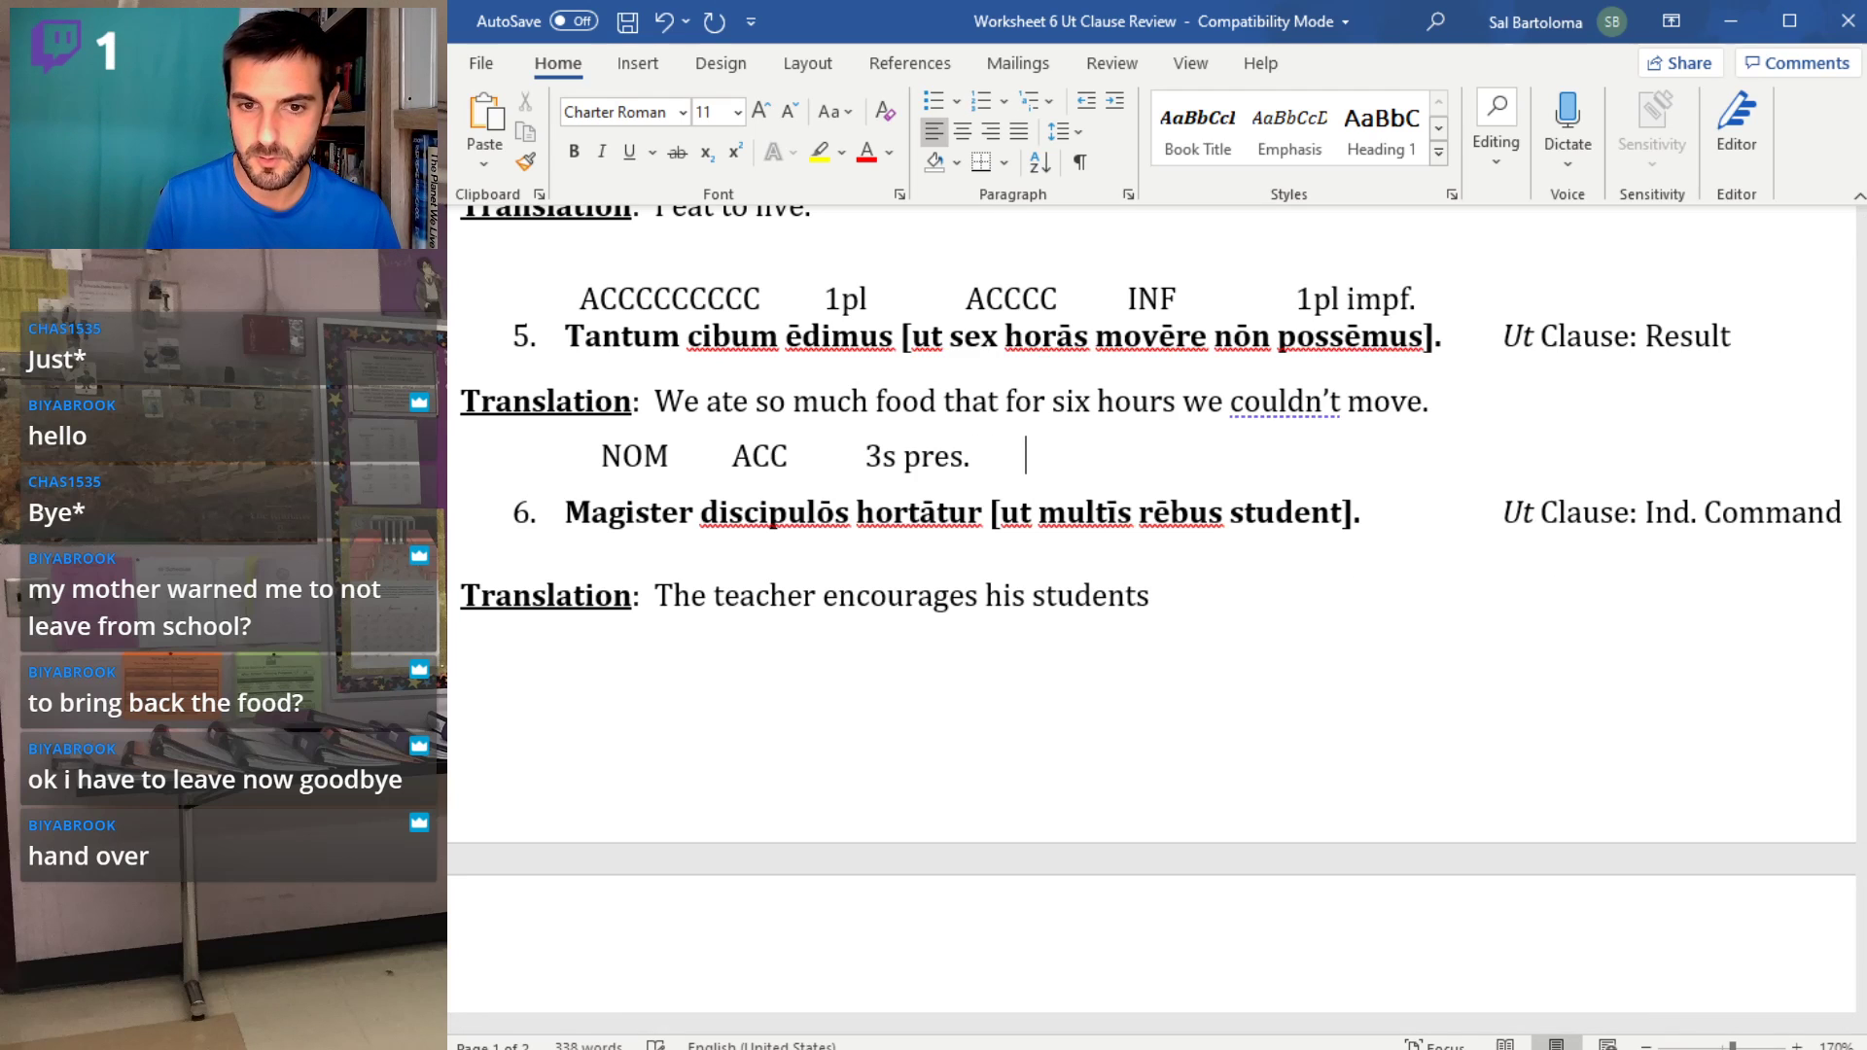
click(1269, 505)
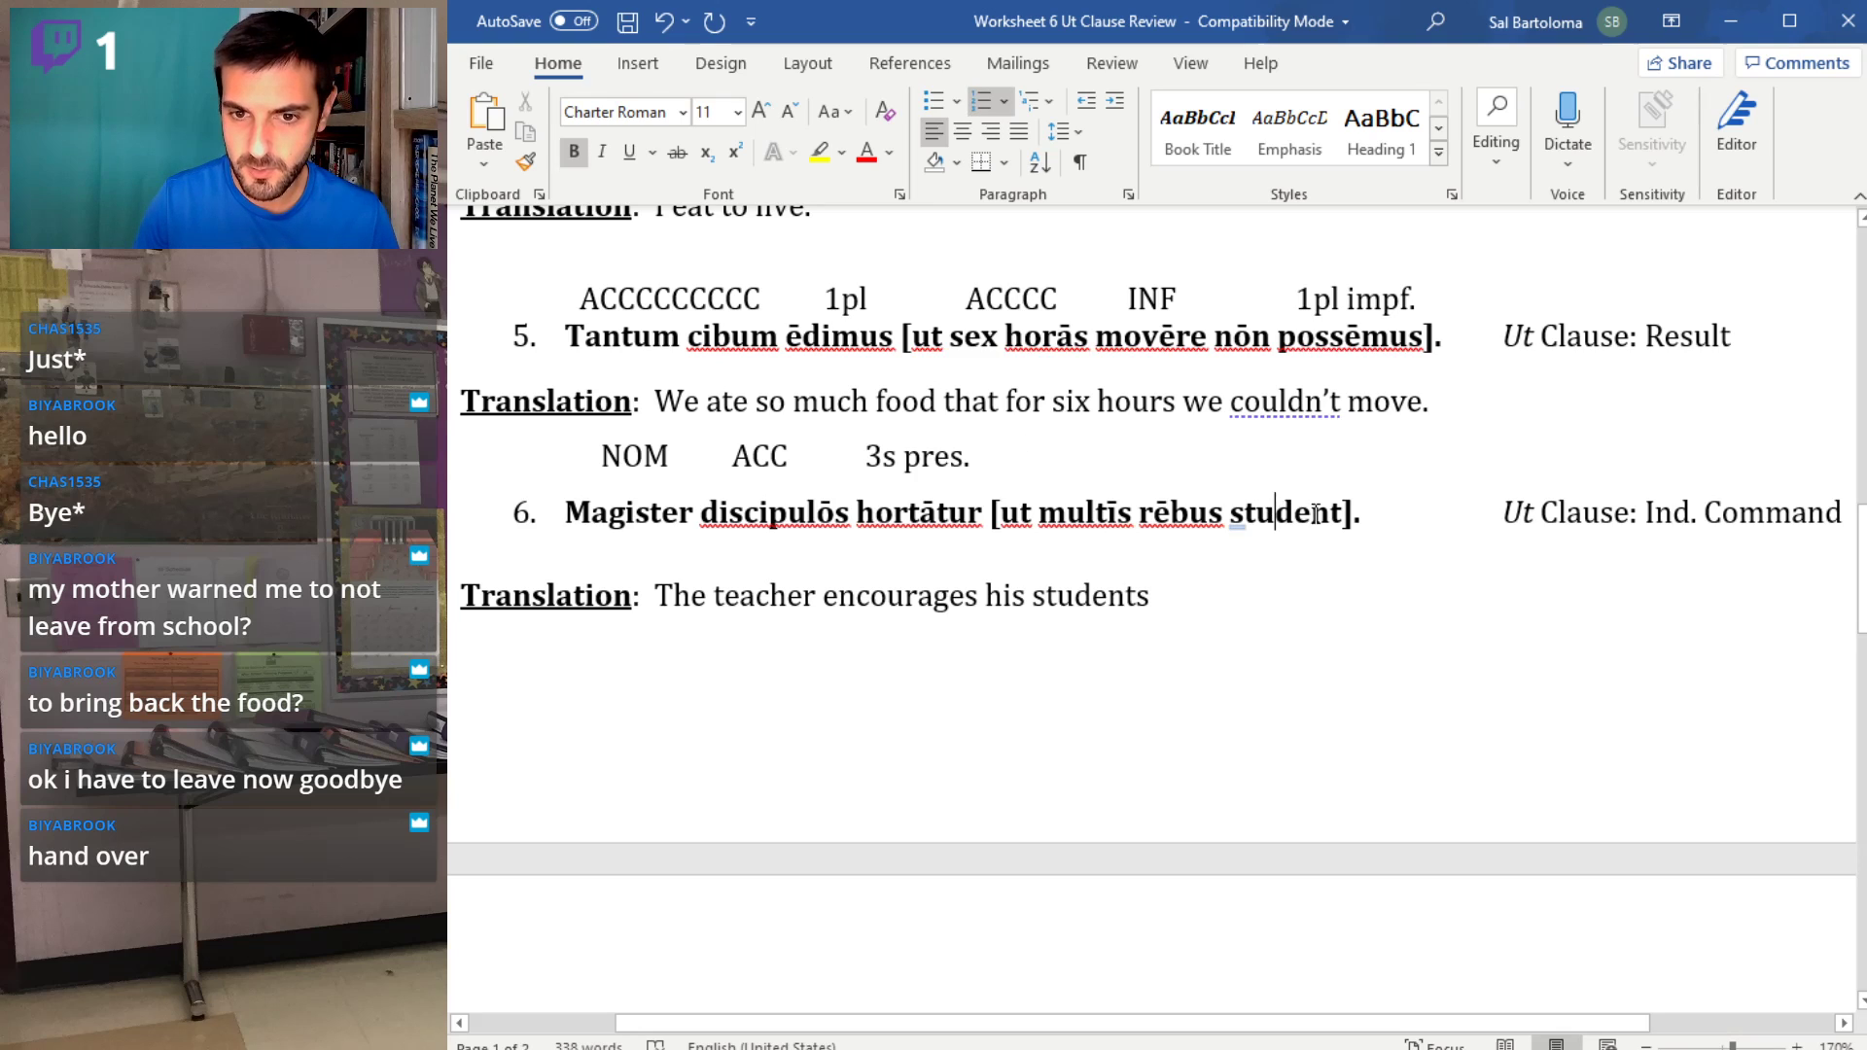
double_click(1230, 530)
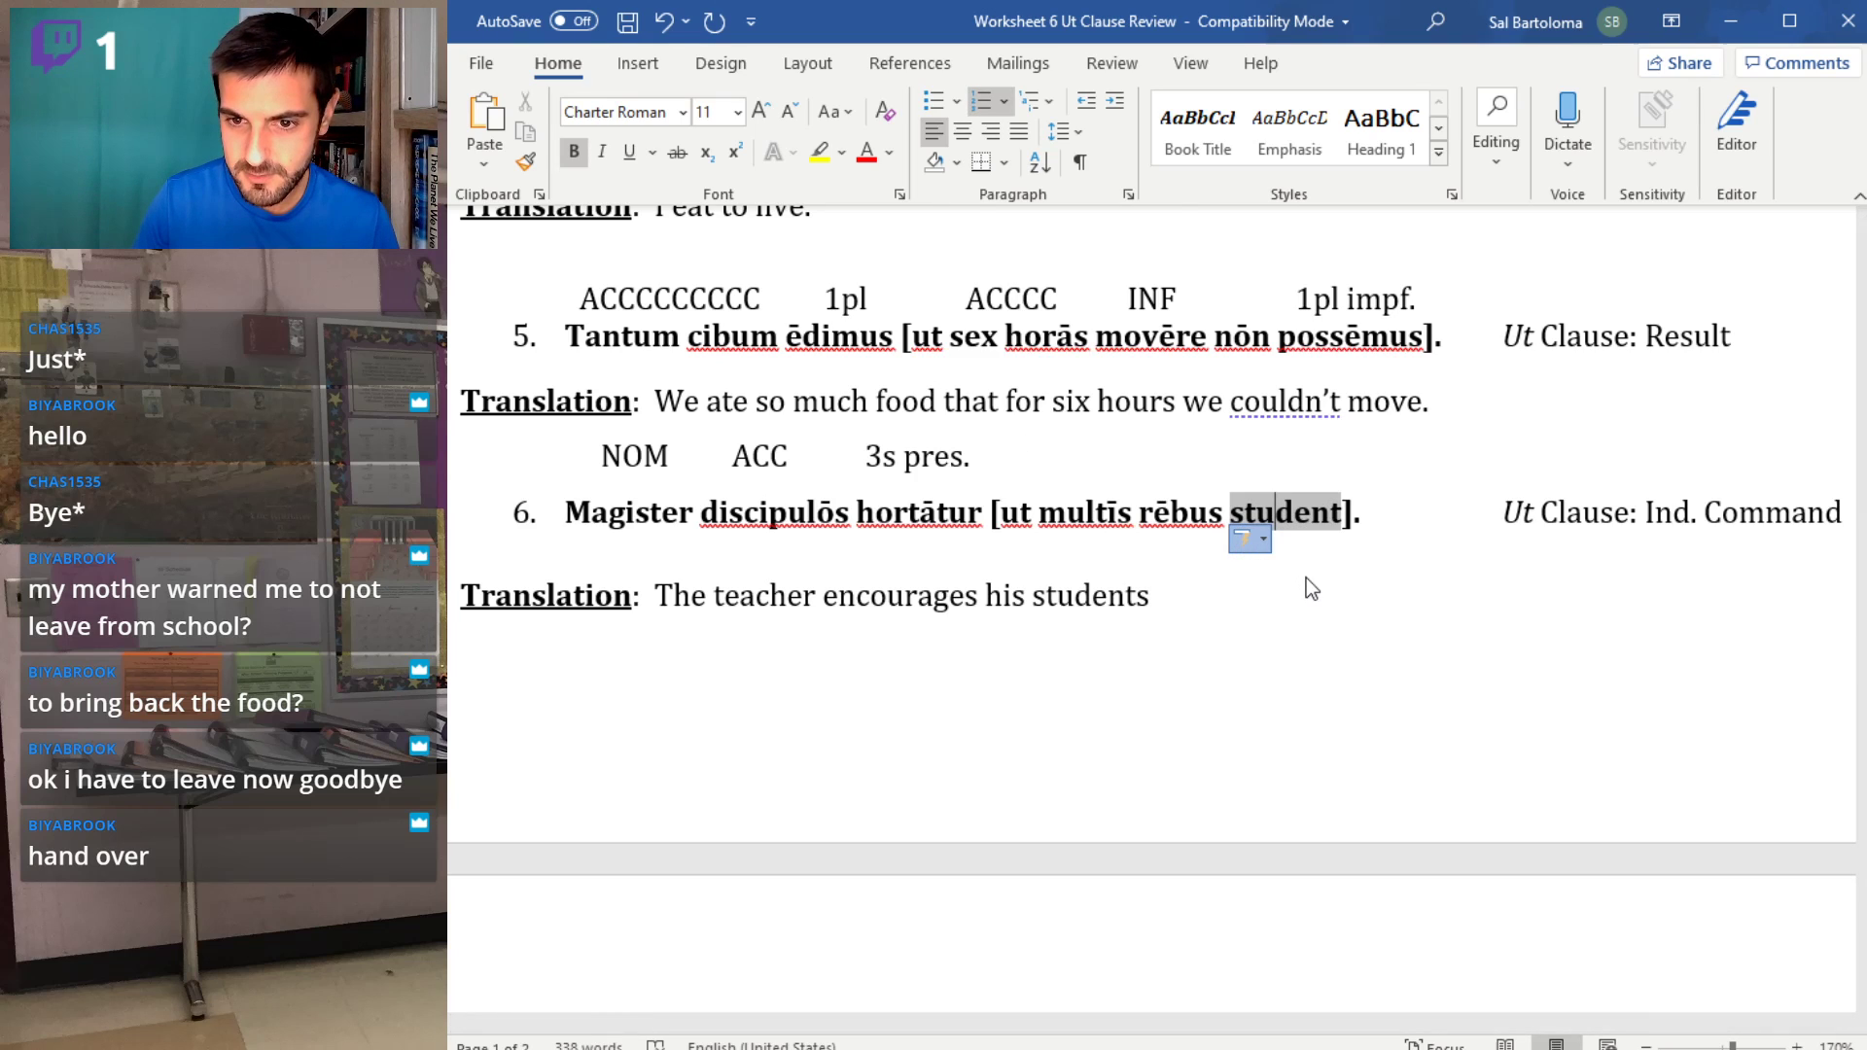
text(studeant)
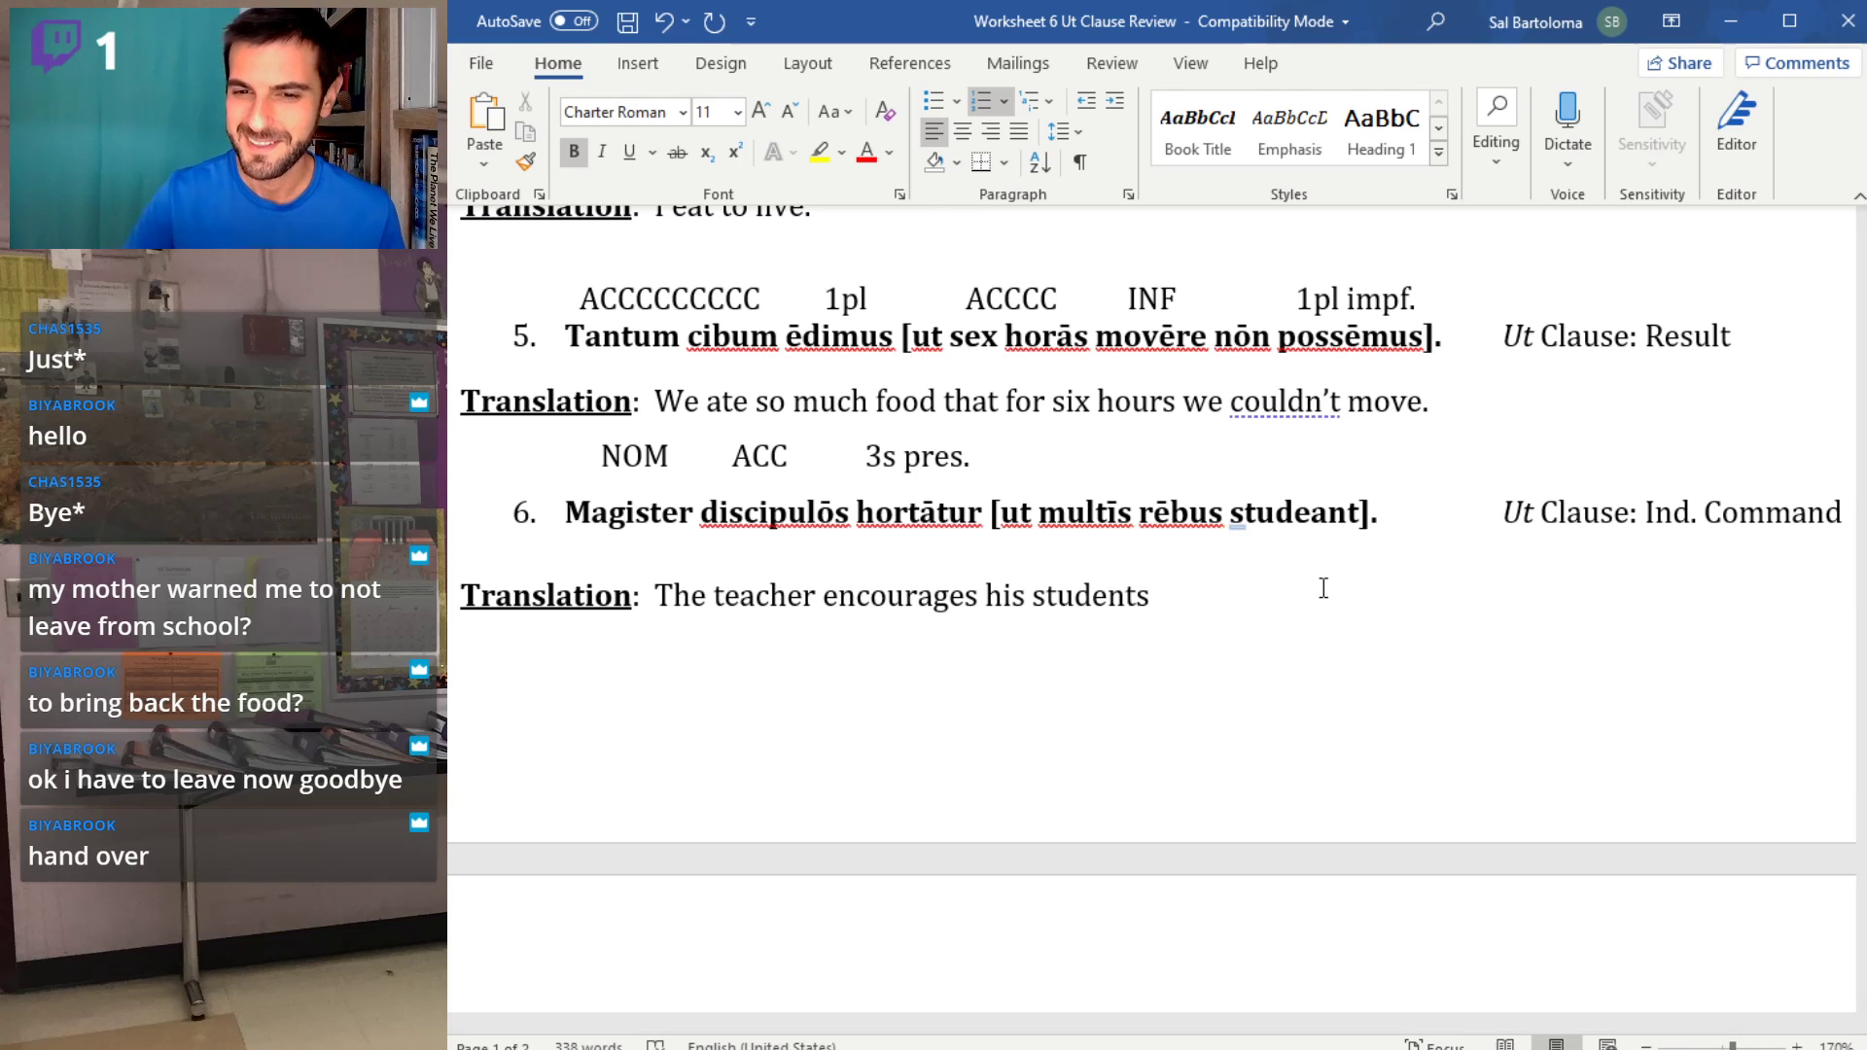
- Add the labels DAT above rēbus and '3pl pres' above studeant
click(1055, 484)
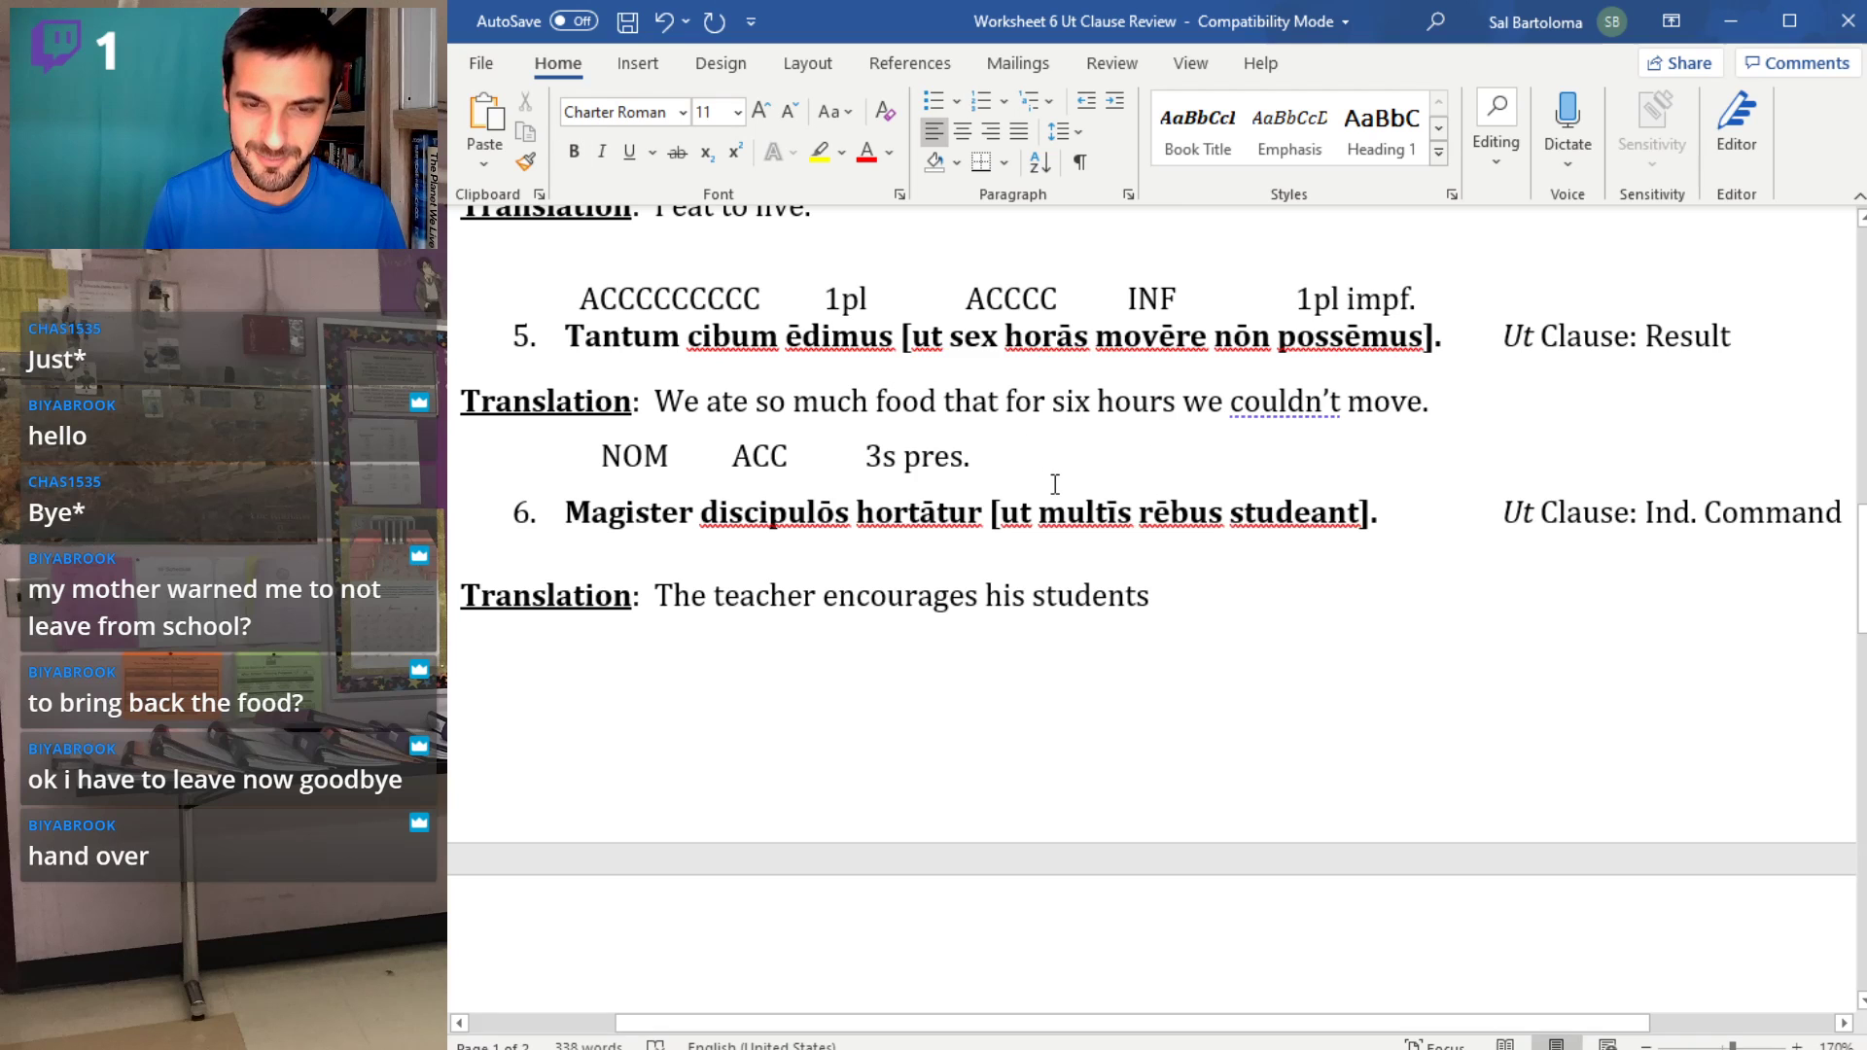
text(DAT)
key(Left)
key(Left)
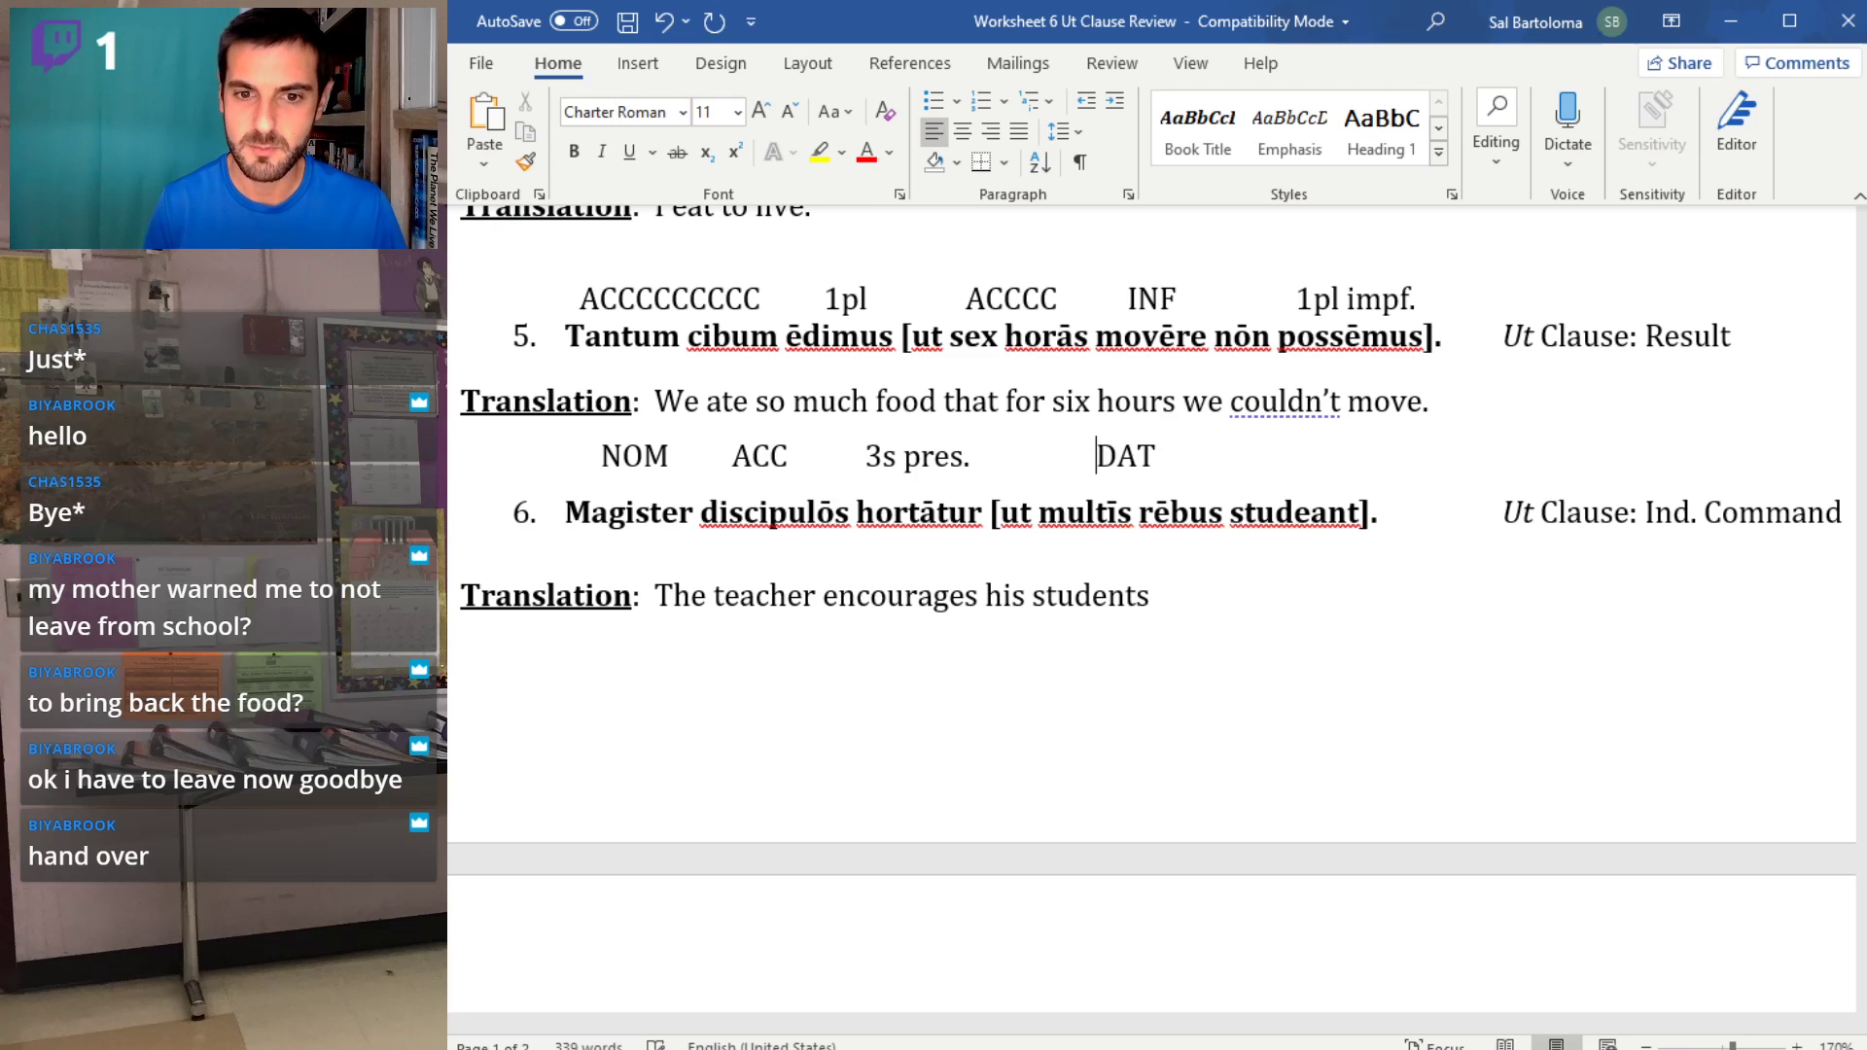
key(Right)
key(Right)
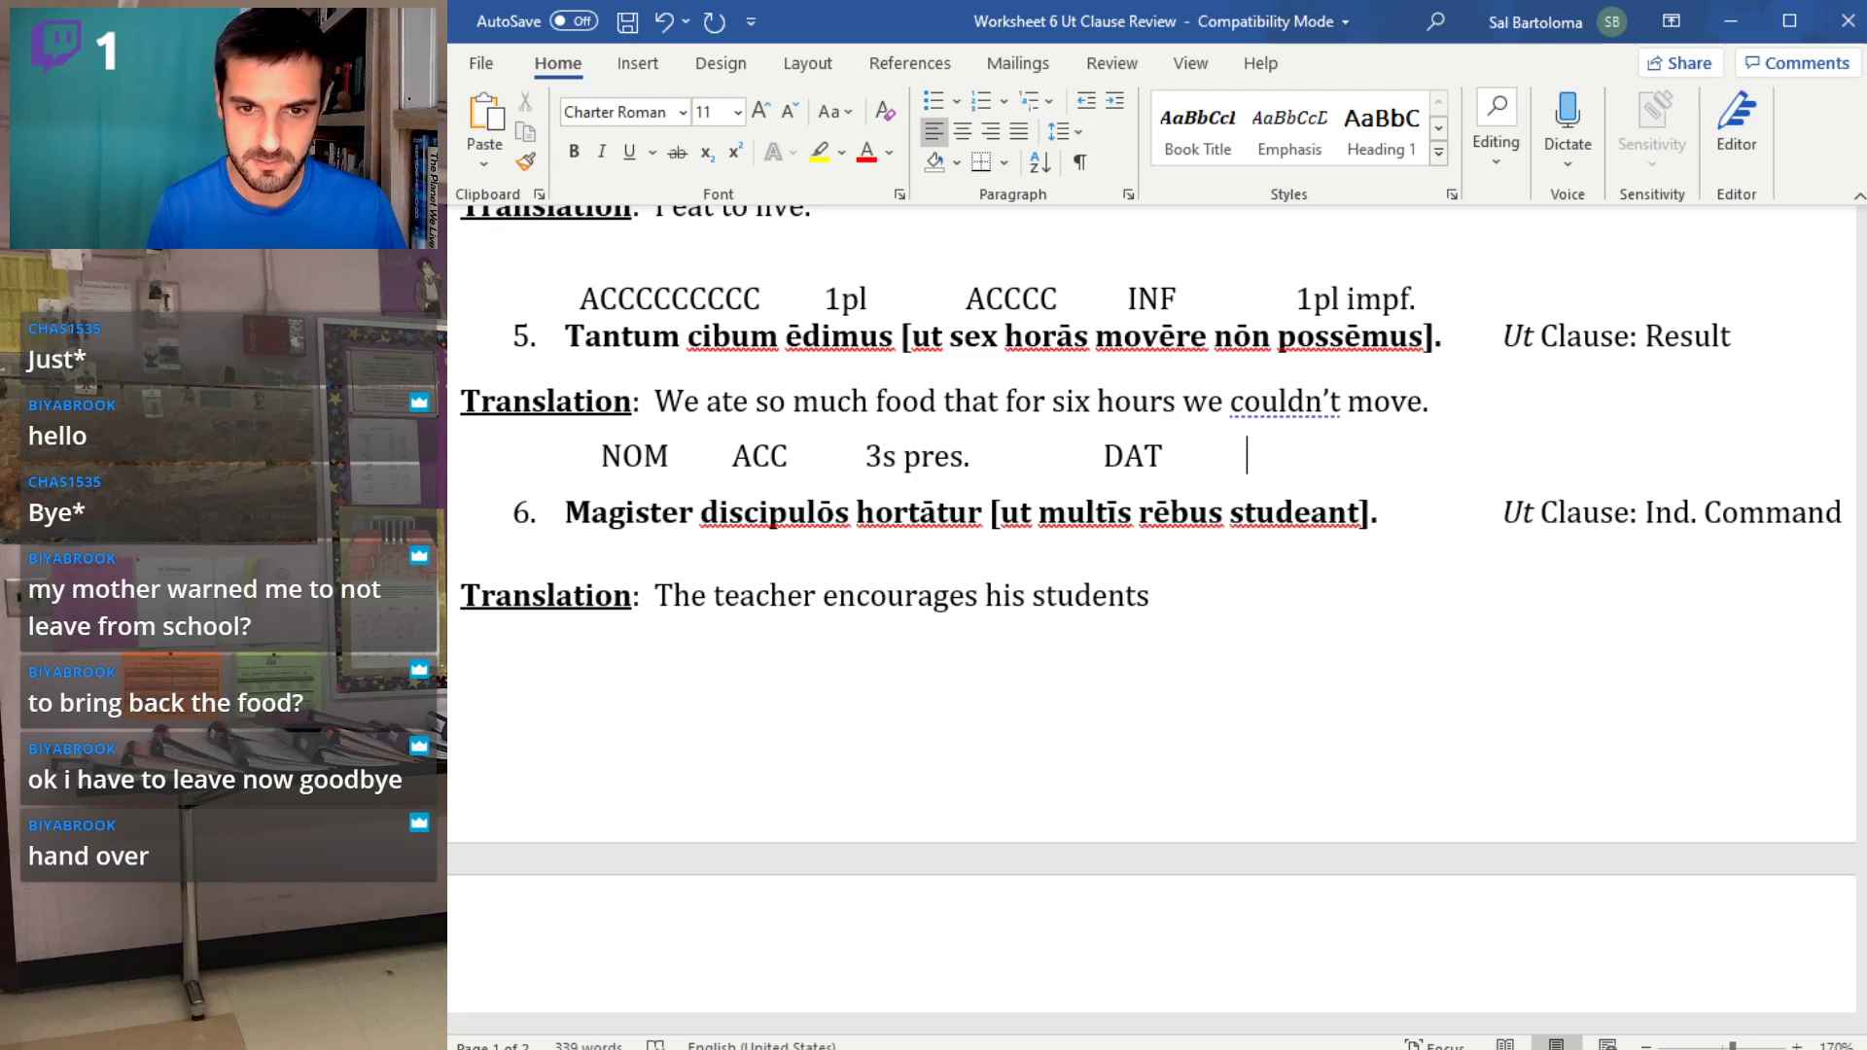
text(3pl pres.)
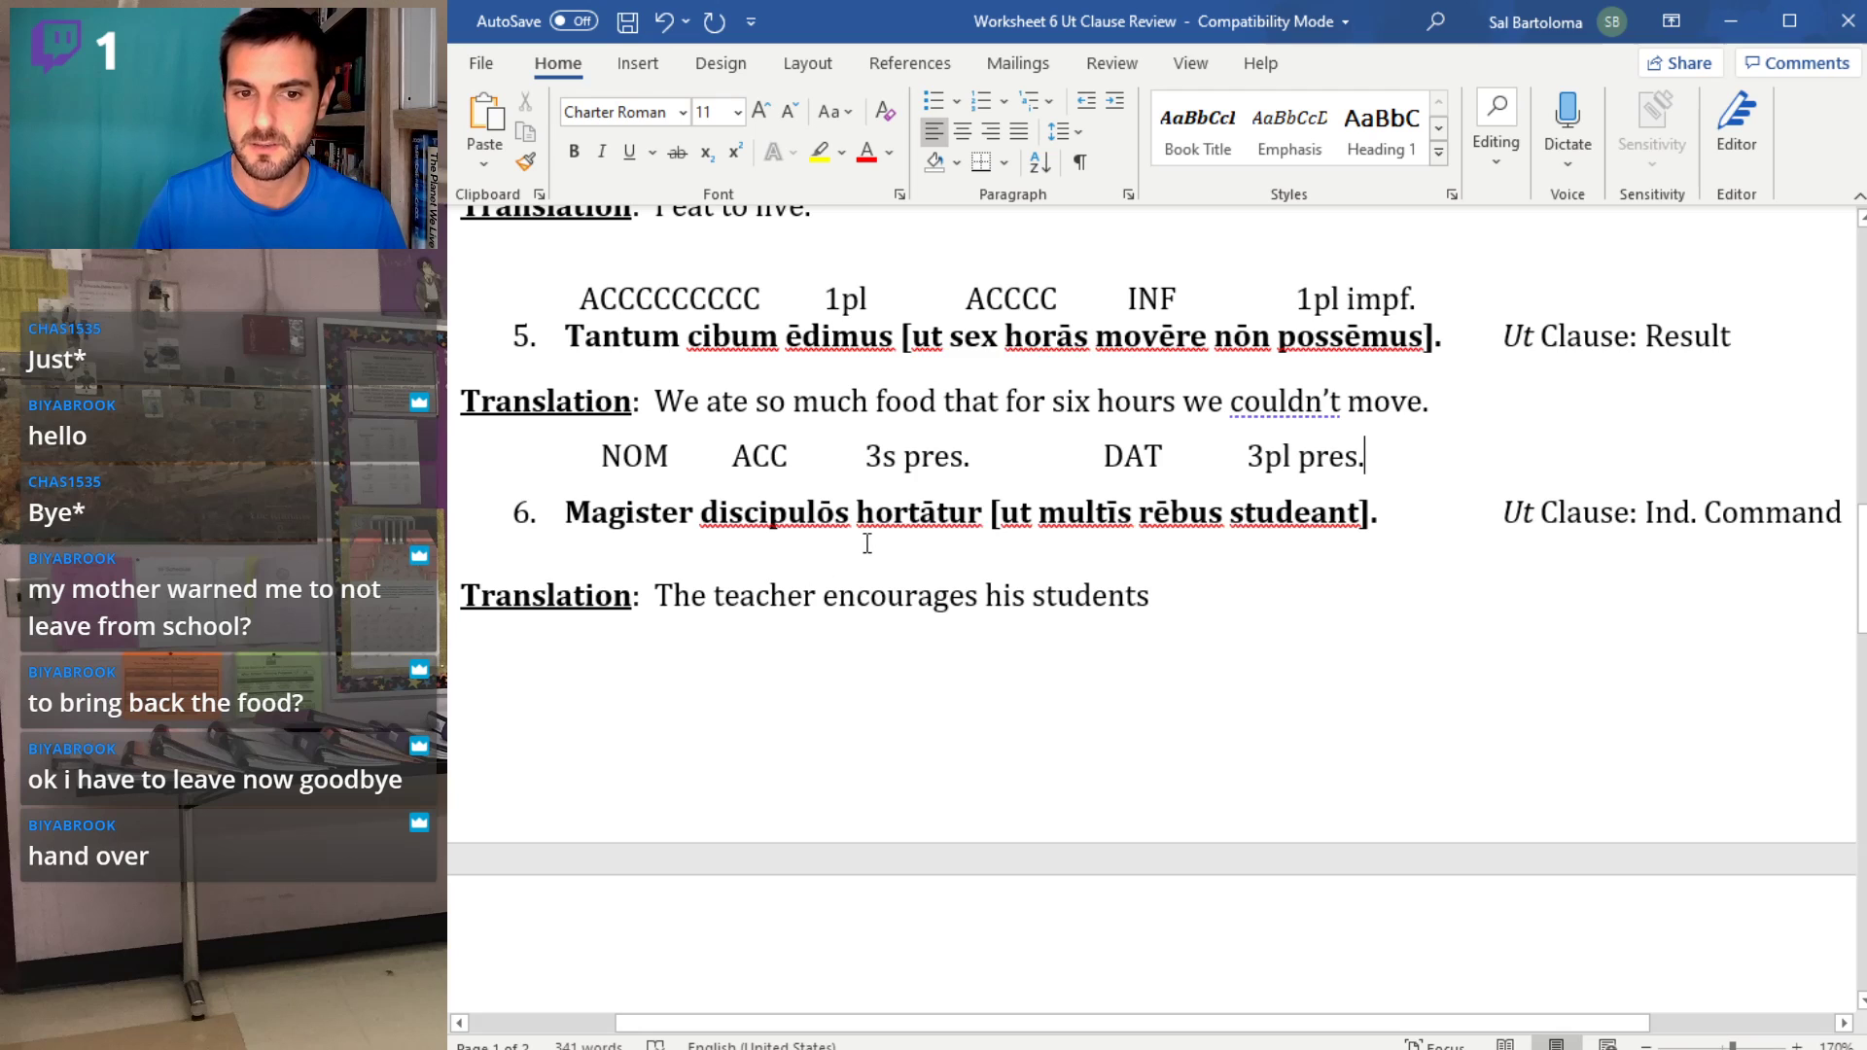
- Extend the translation with 'to devote themselves to many things'
drag(860, 530, 984, 530)
click(1192, 597)
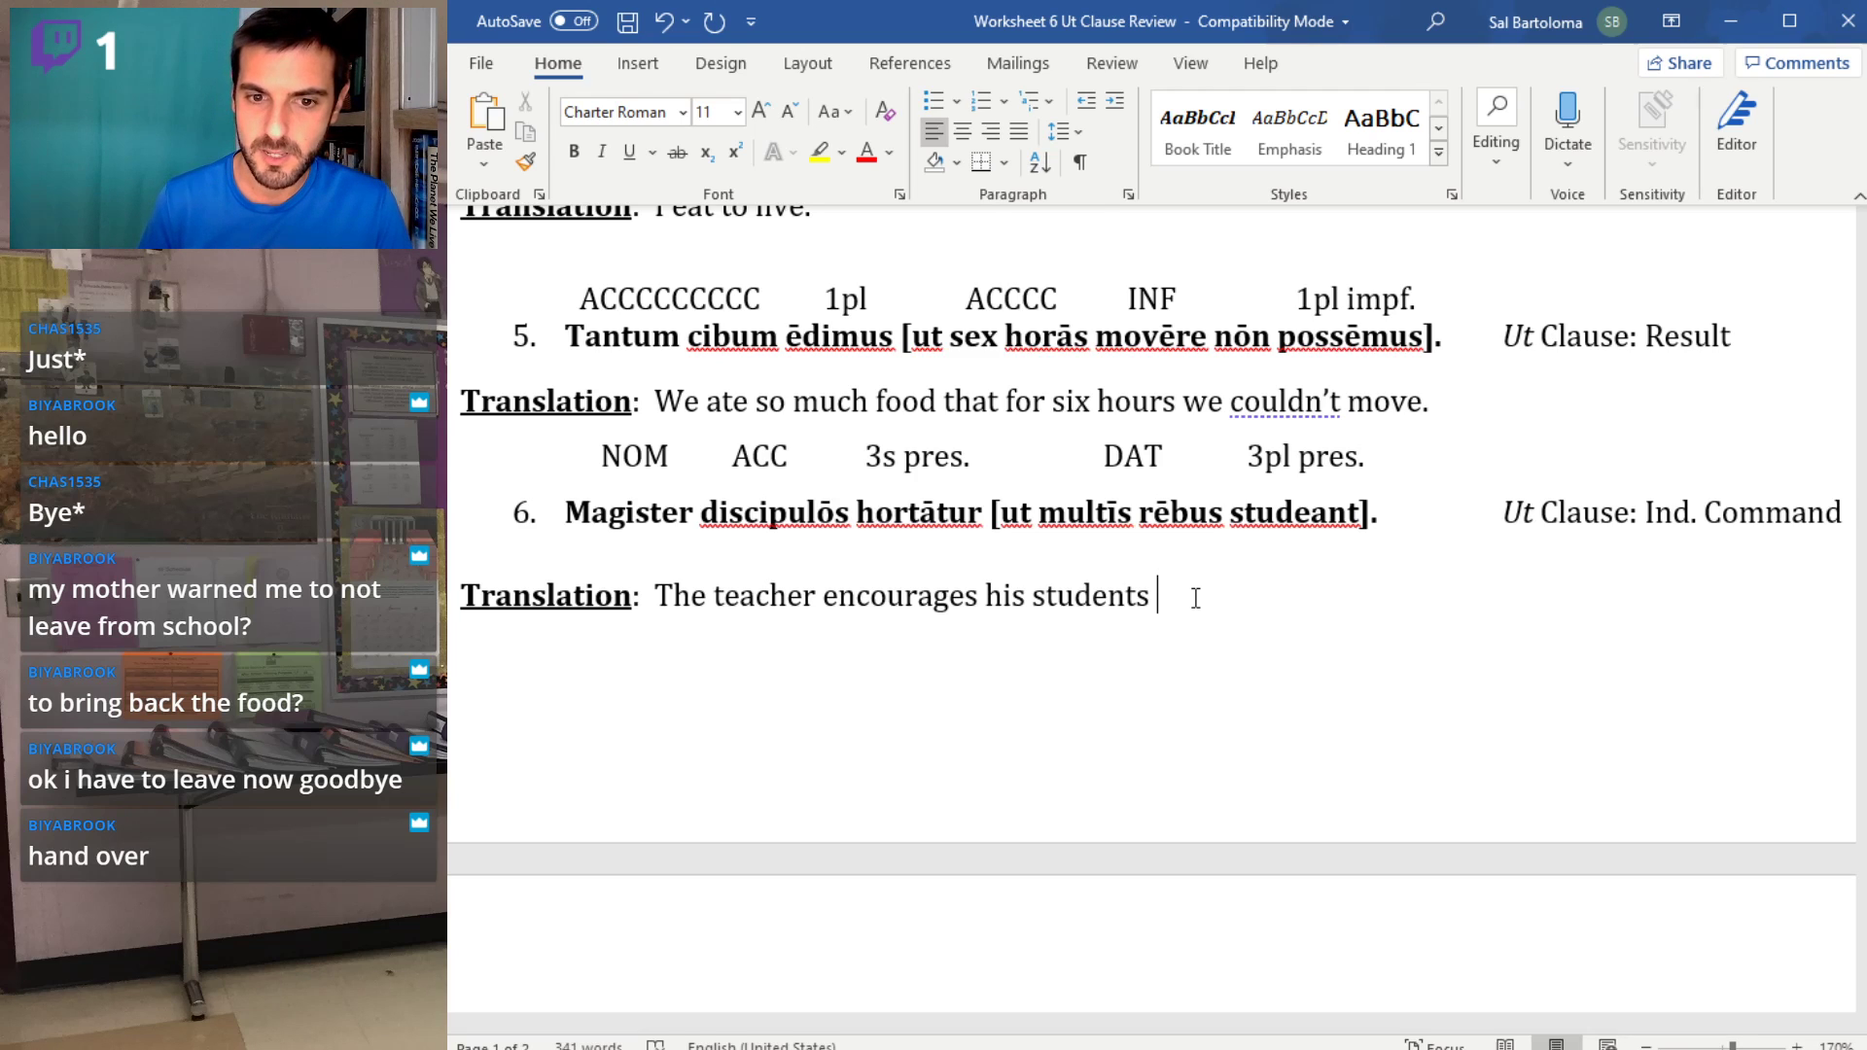
text(to devote)
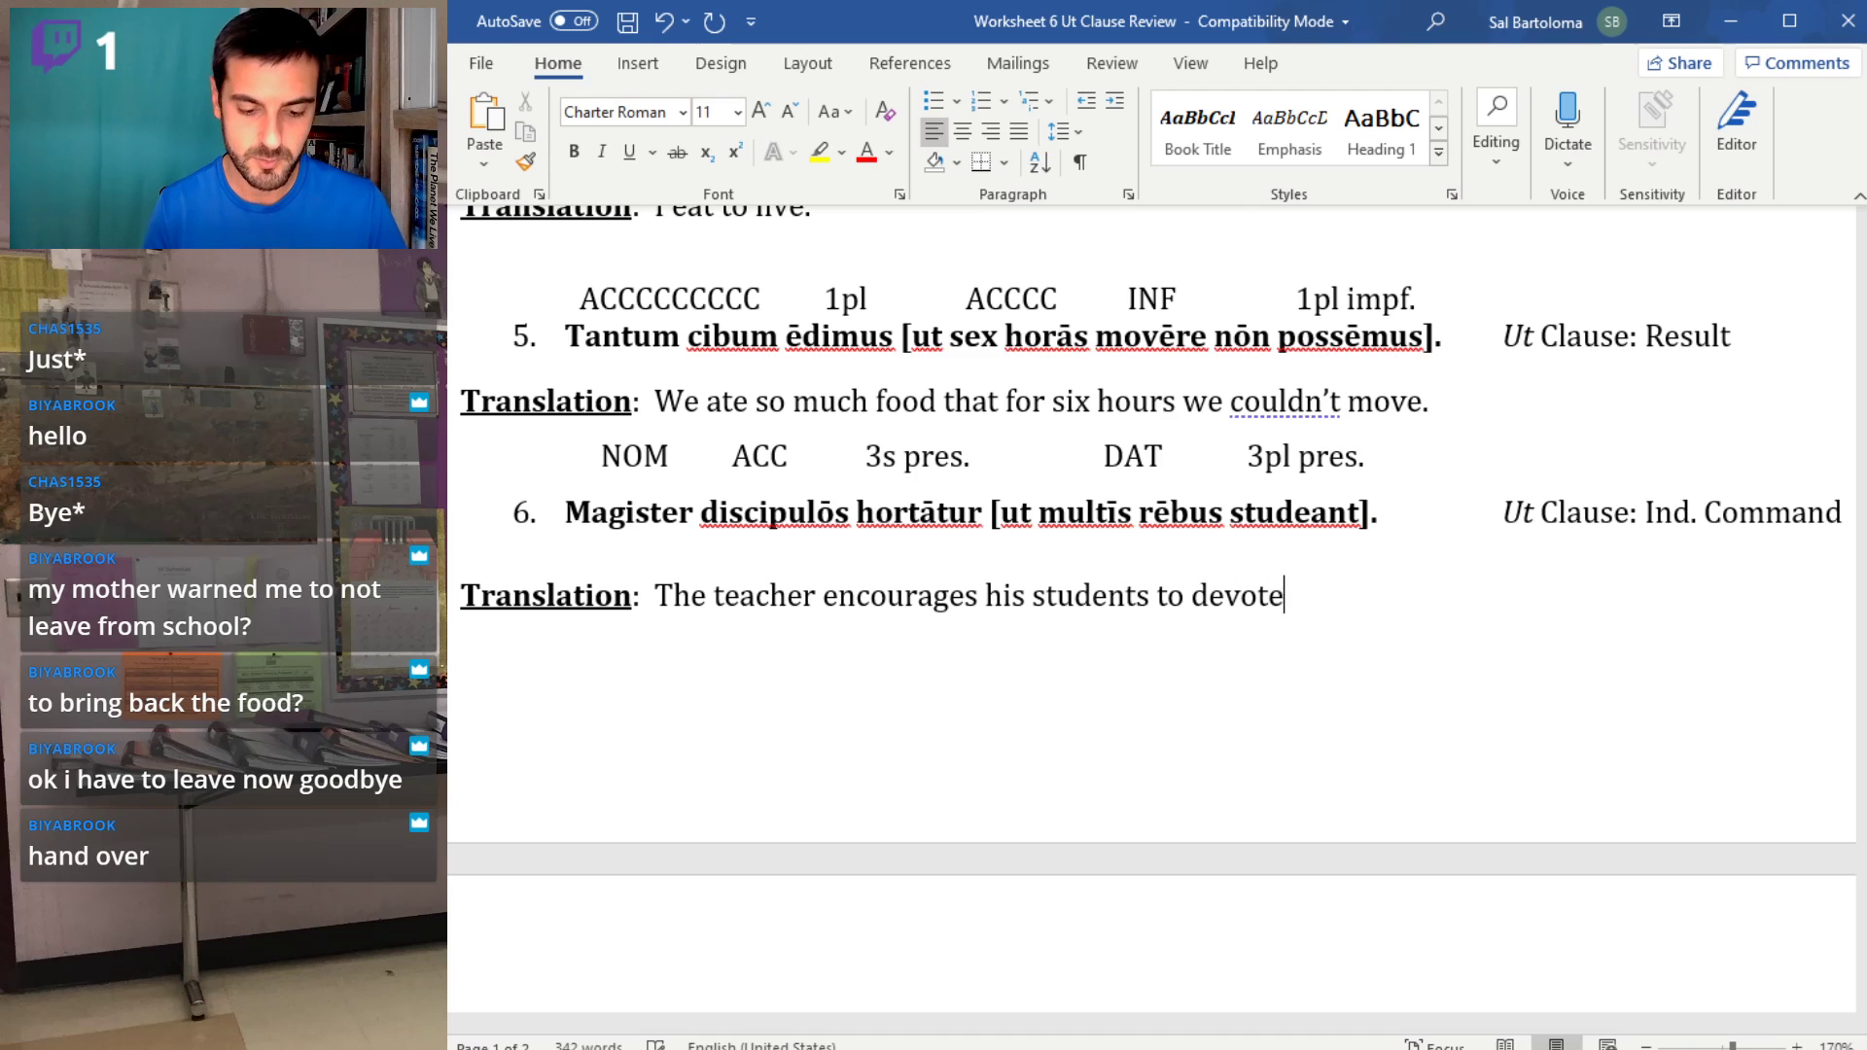
text( themselves to many things.)
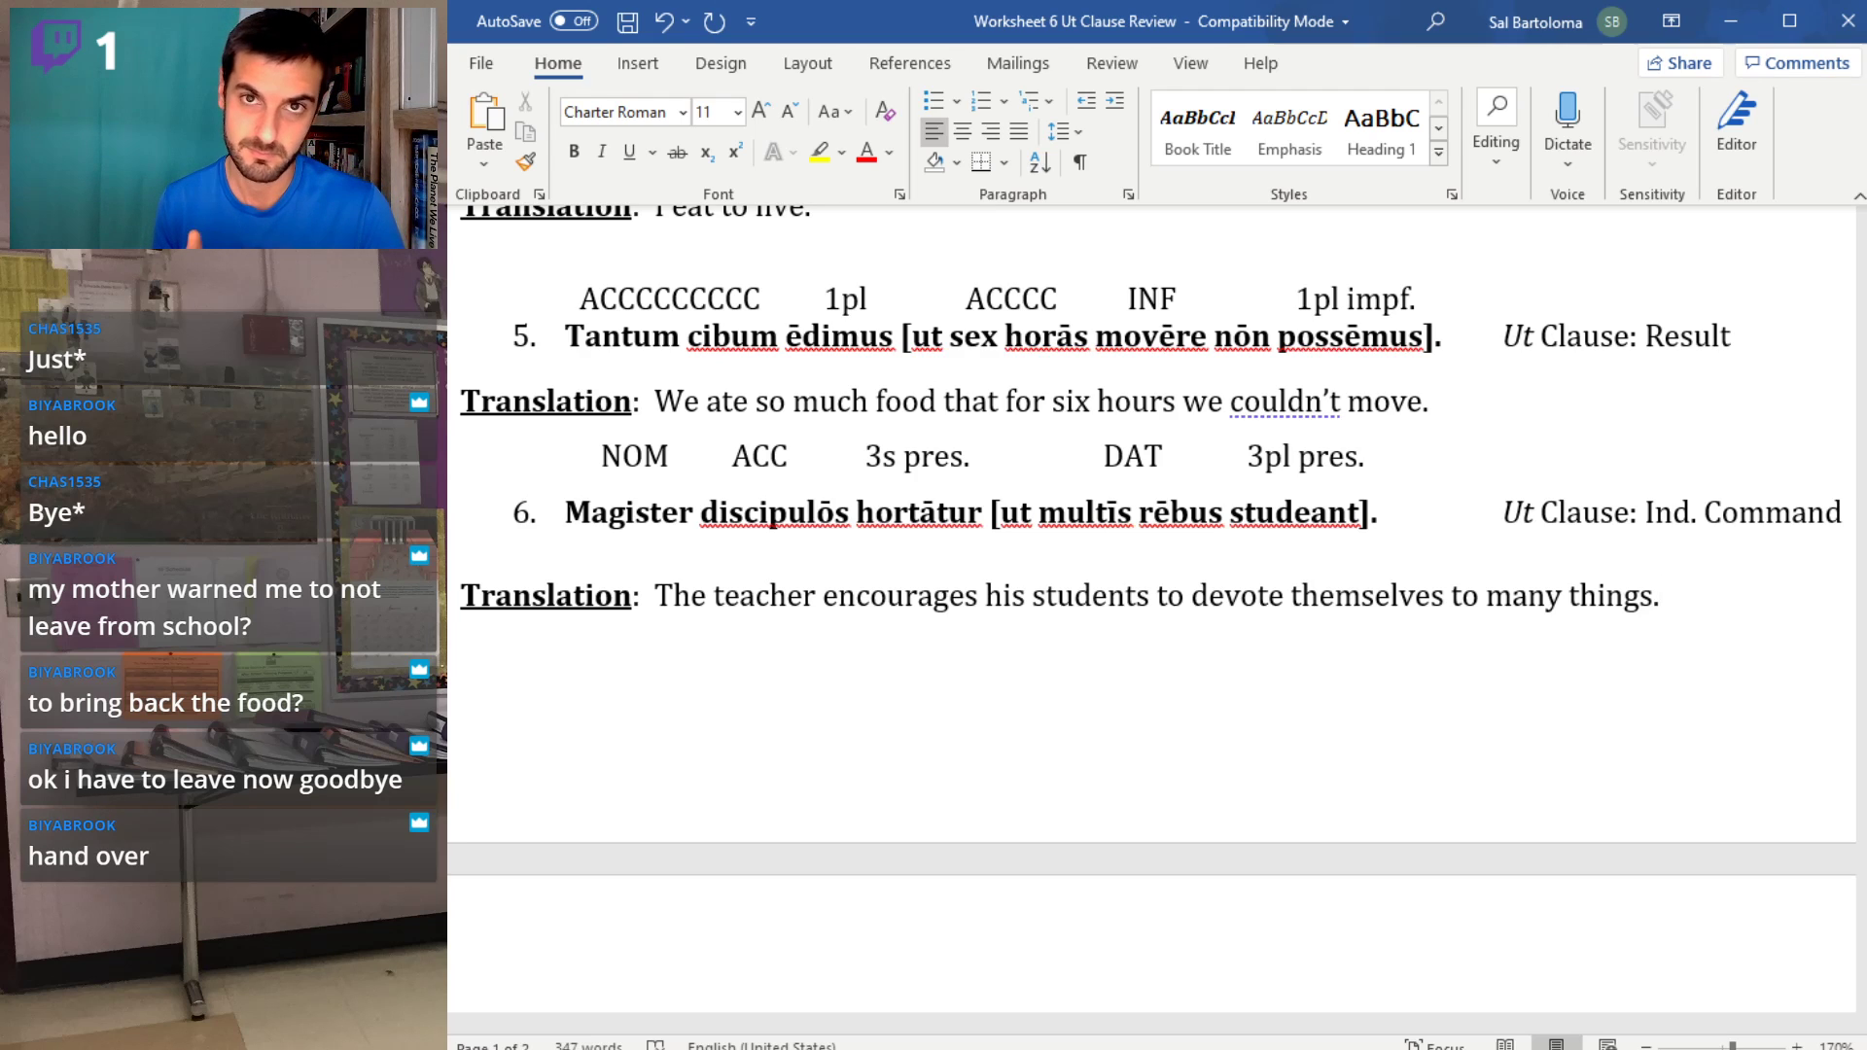
- Scroll to the rogō Verb Synopsis, maximize Word and zoom out to 150% to fit the table
scroll(925, 537, down, 3)
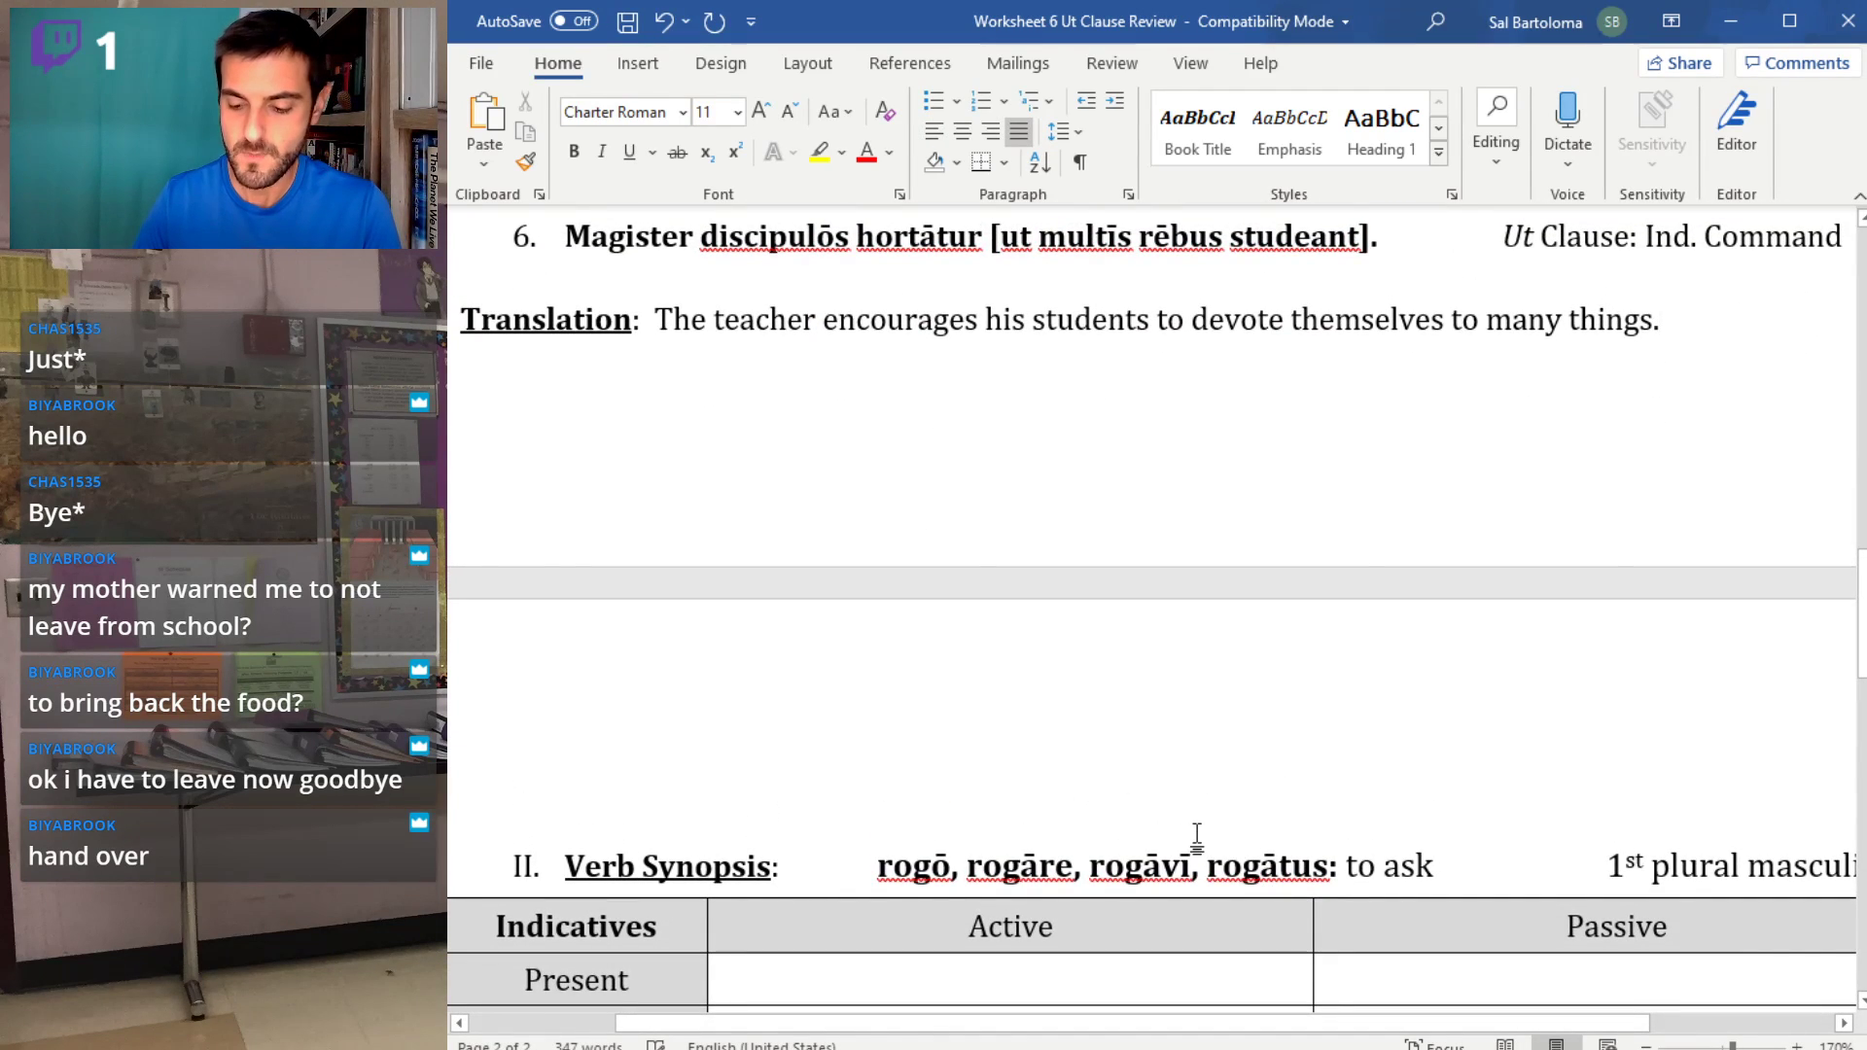
scroll(1201, 838, down, 1)
scroll(1113, 771, down, 4)
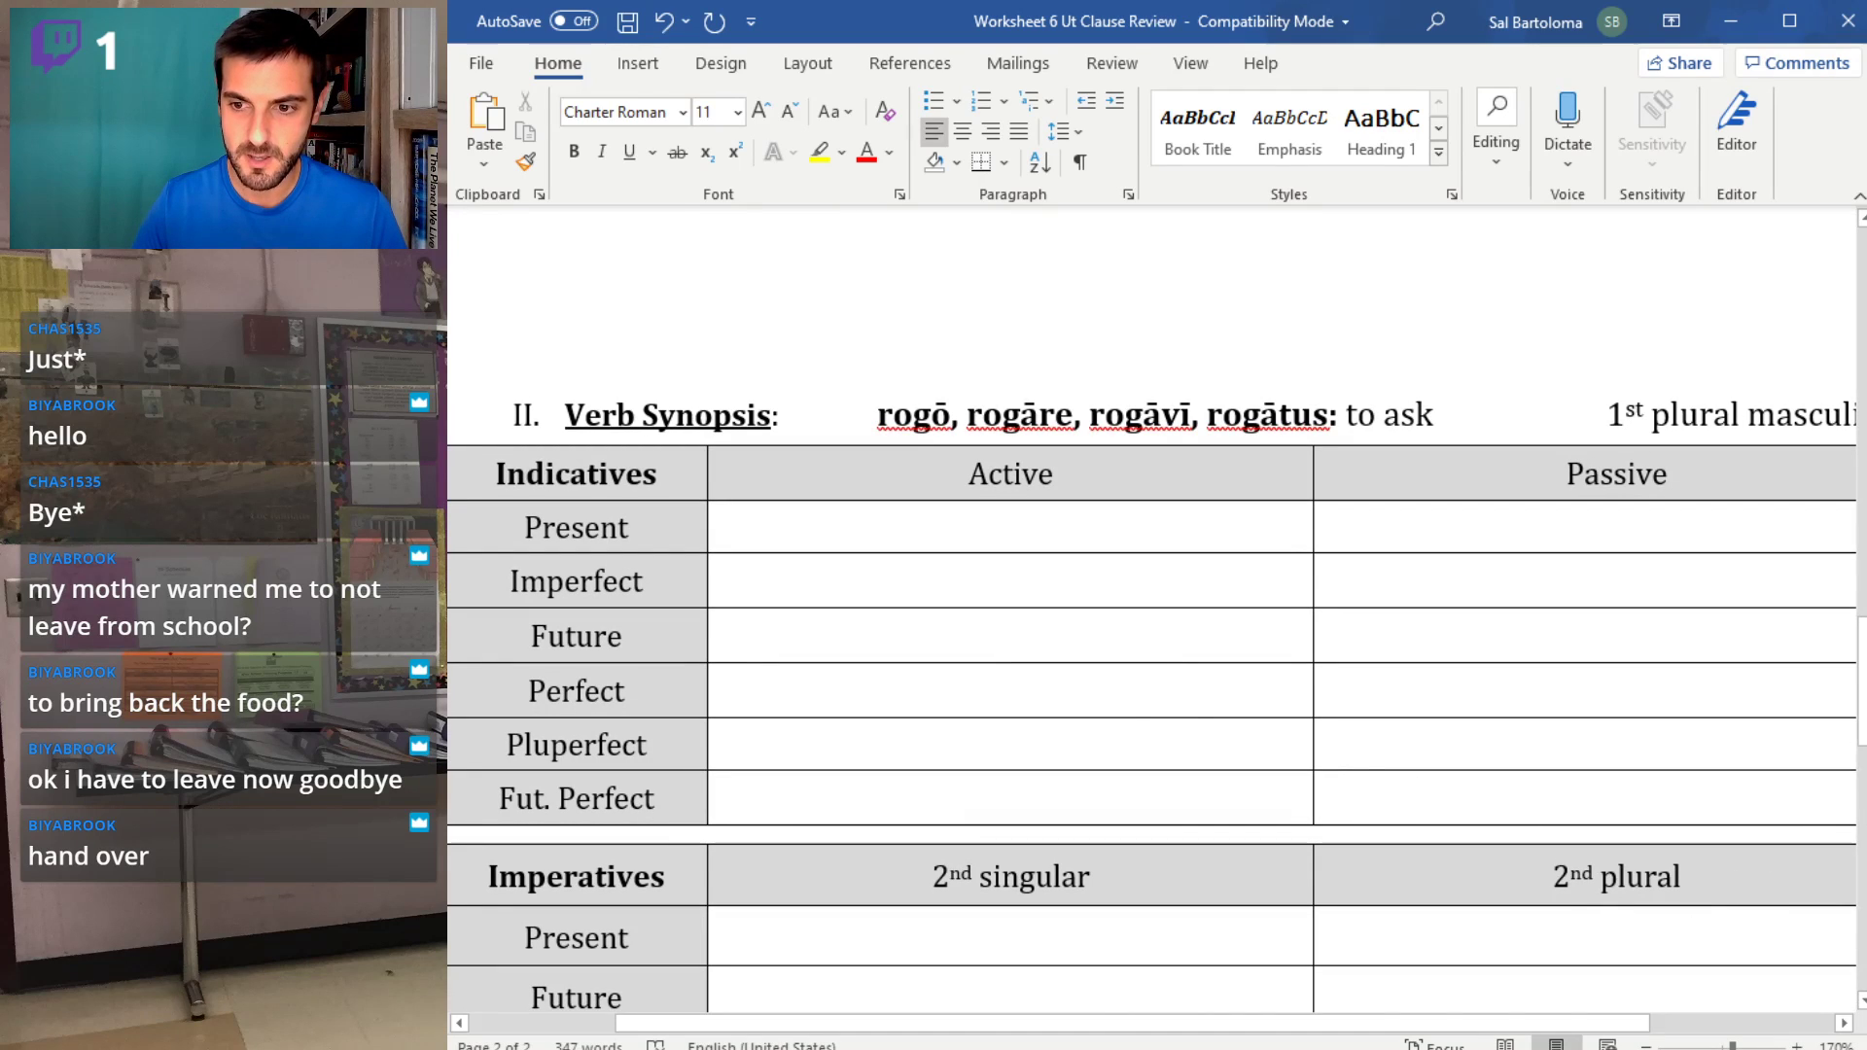
key(super+Up)
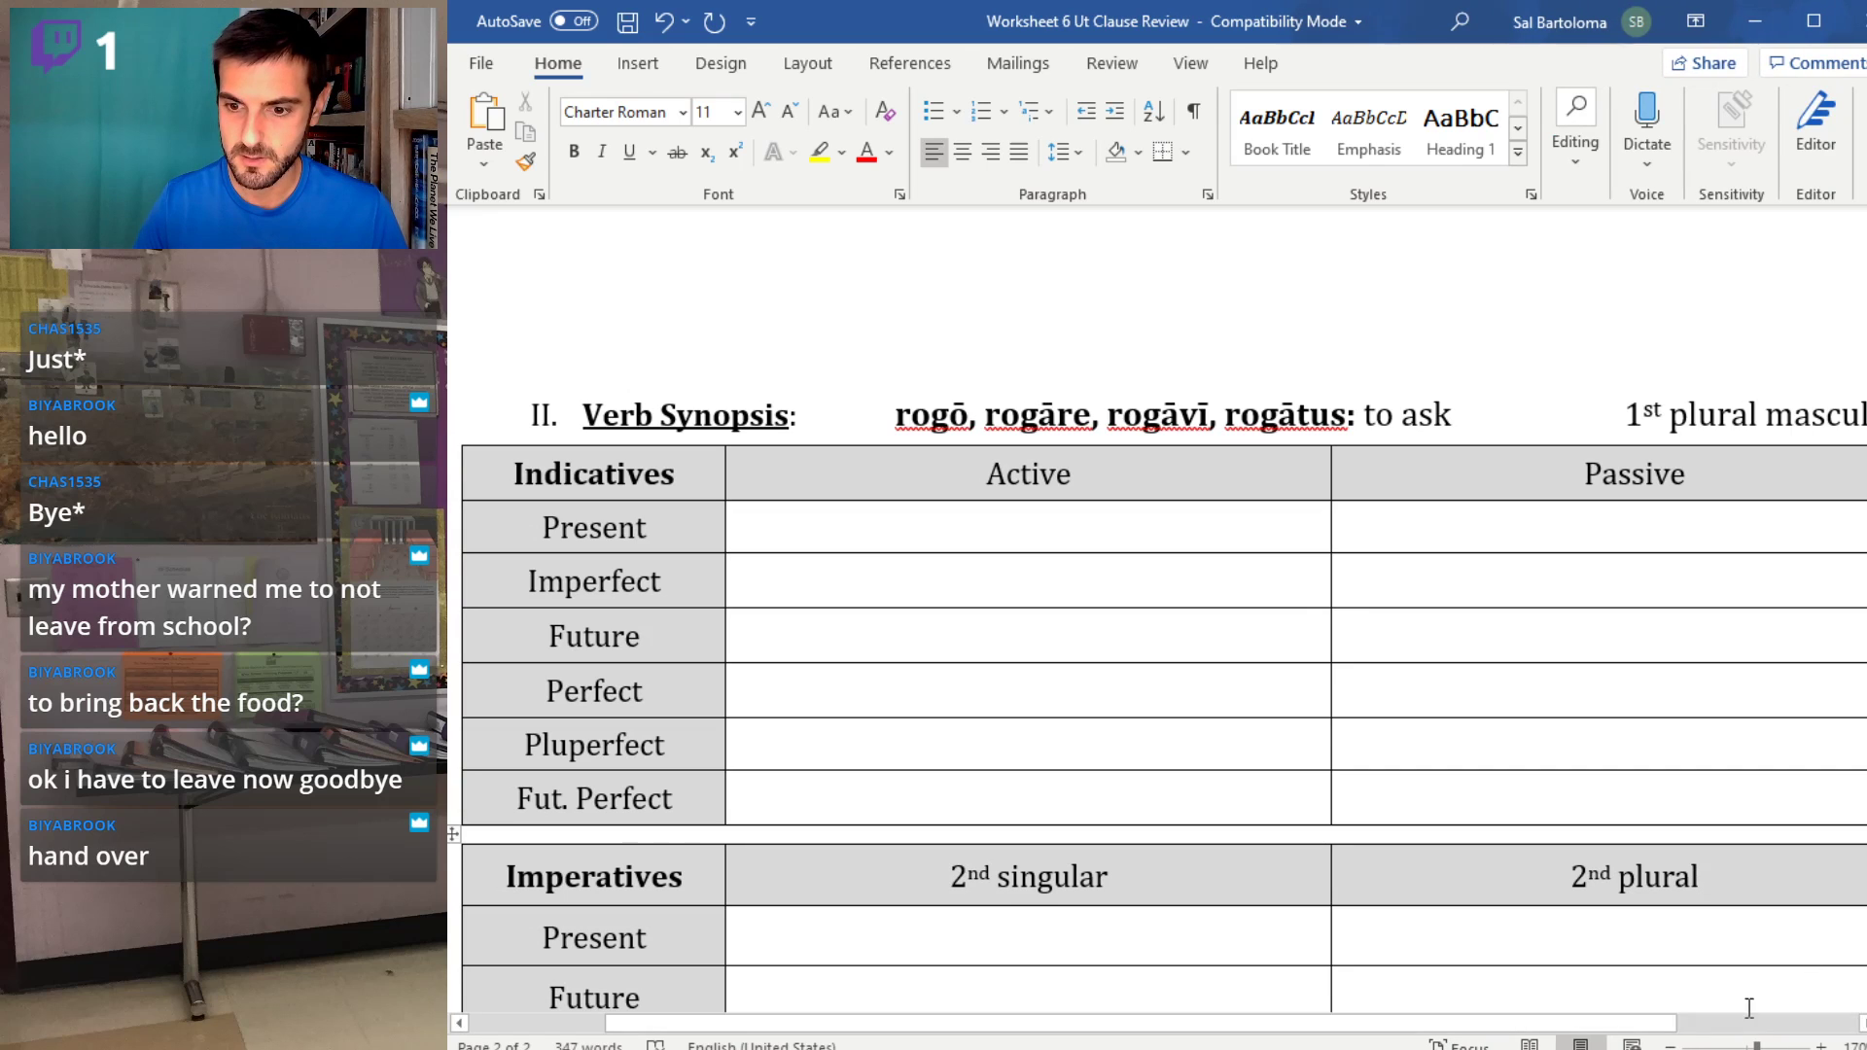
click(1671, 1046)
click(1670, 1045)
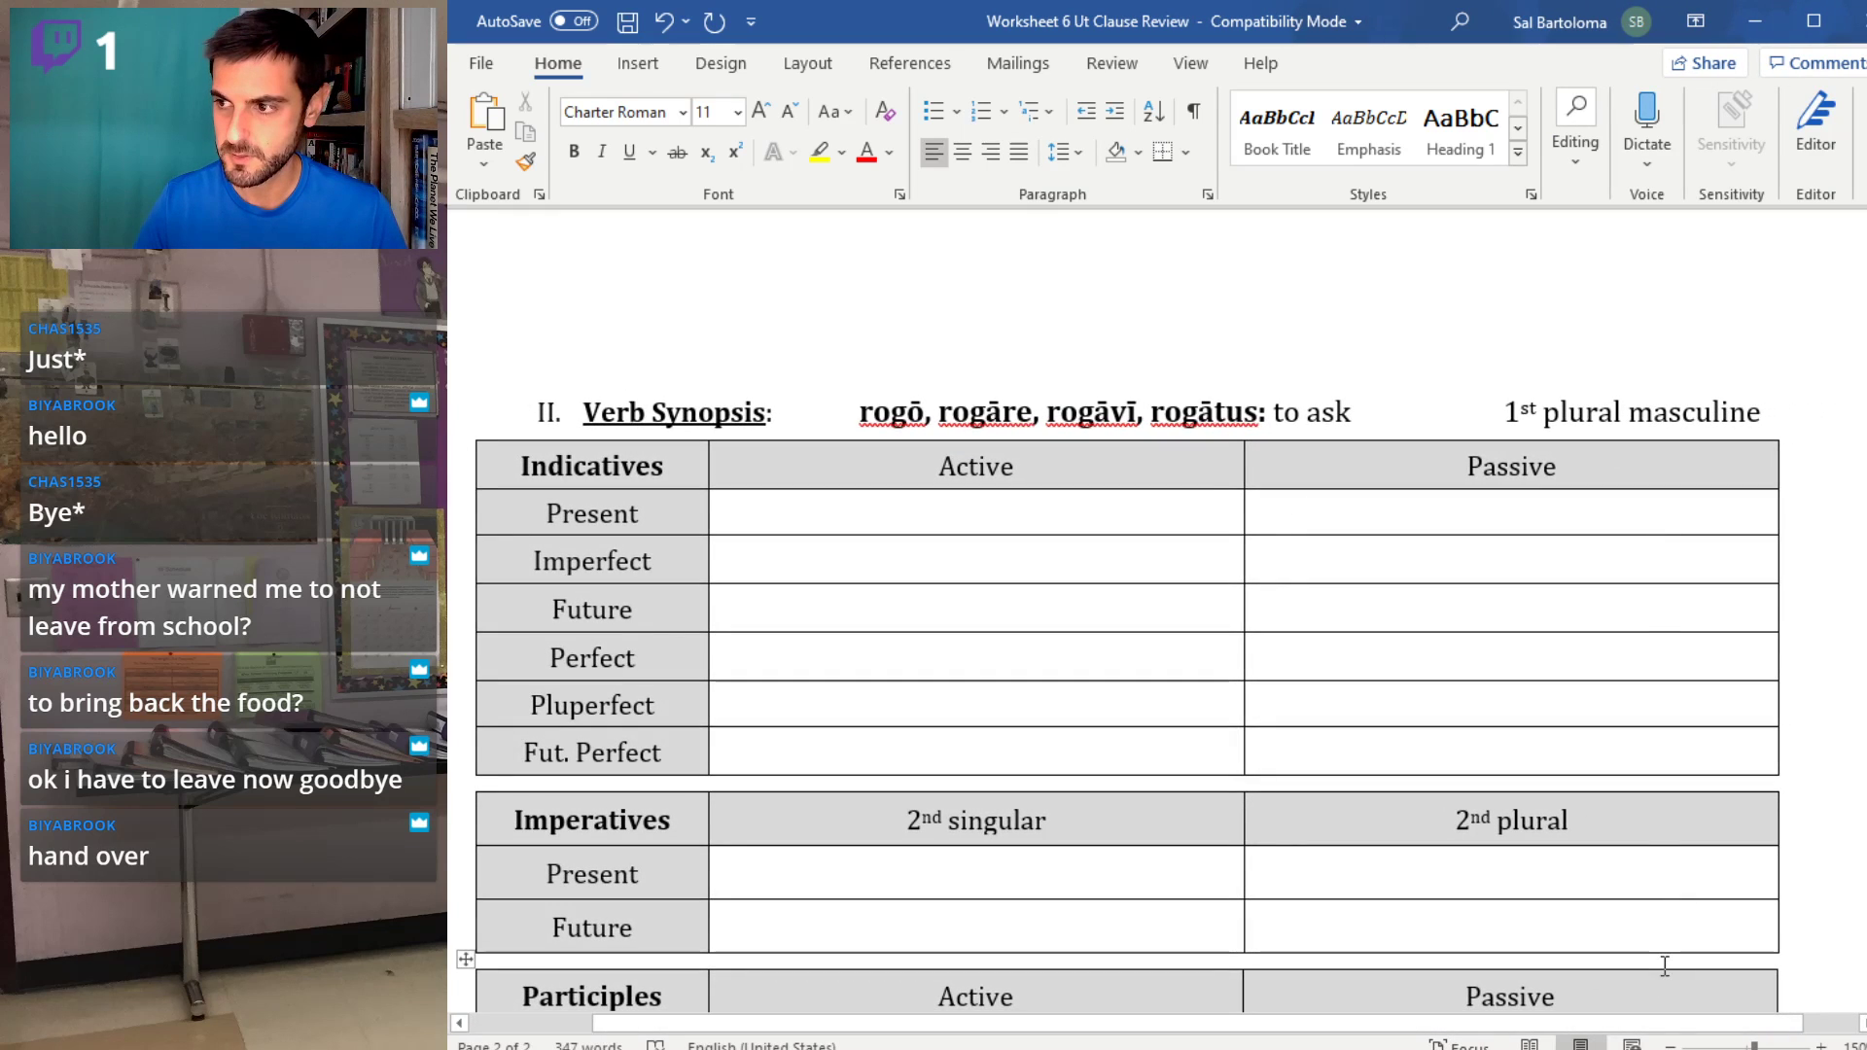
click(1067, 513)
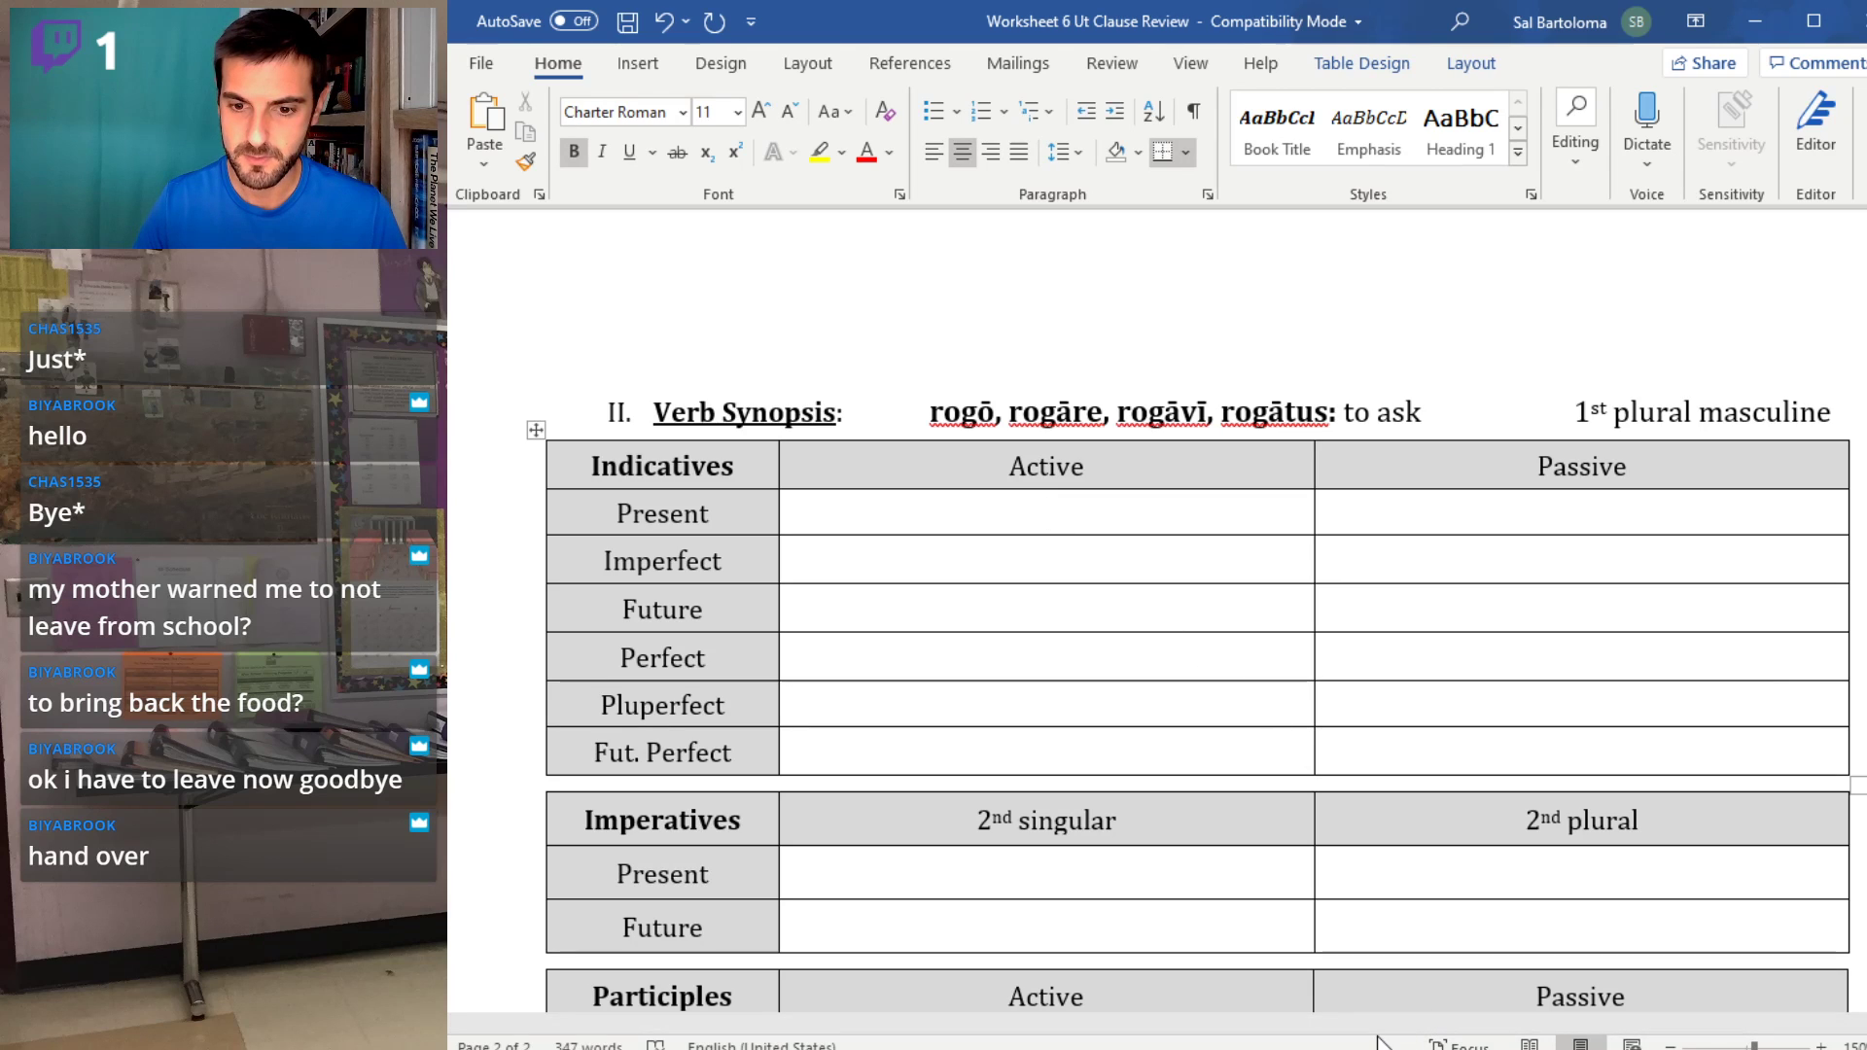
drag(1379, 1027, 1401, 1037)
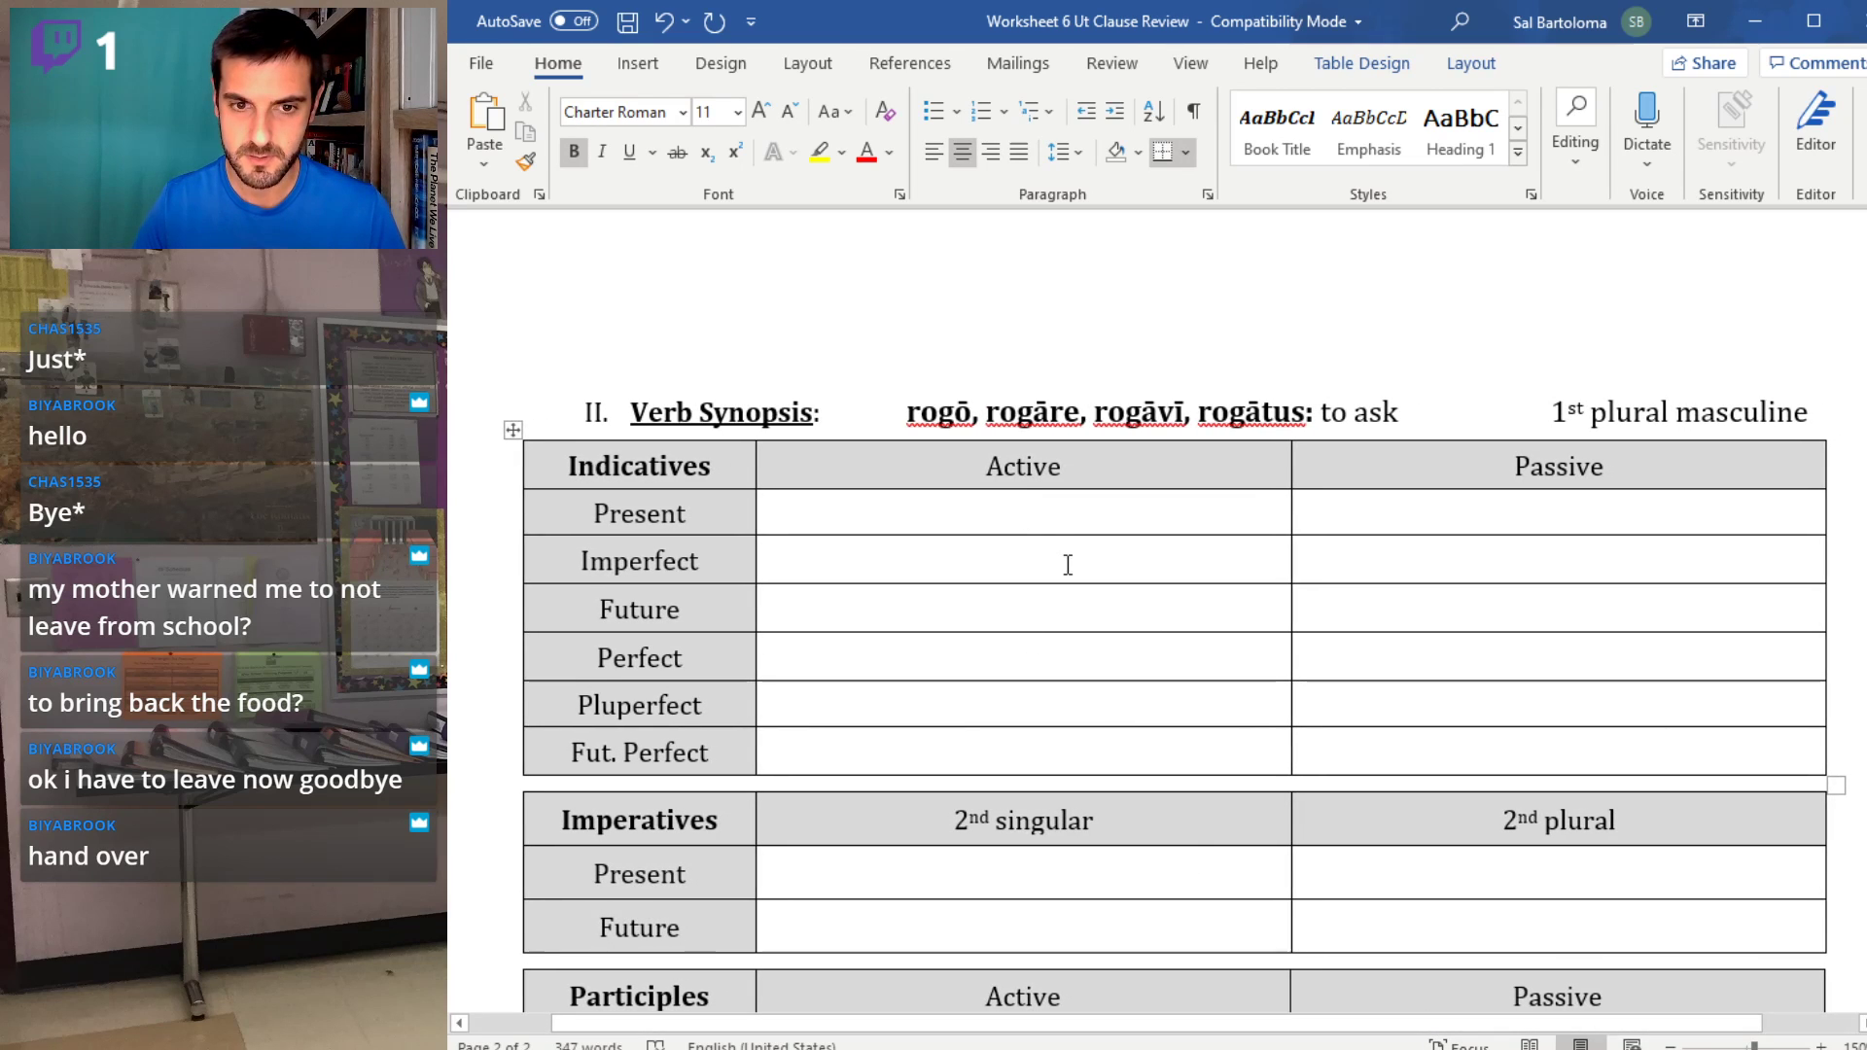
- Enter the present and imperfect forms: rogāmus, rogāmur, rogābāmus and rogābāmur
text(d)
key(BackSpace)
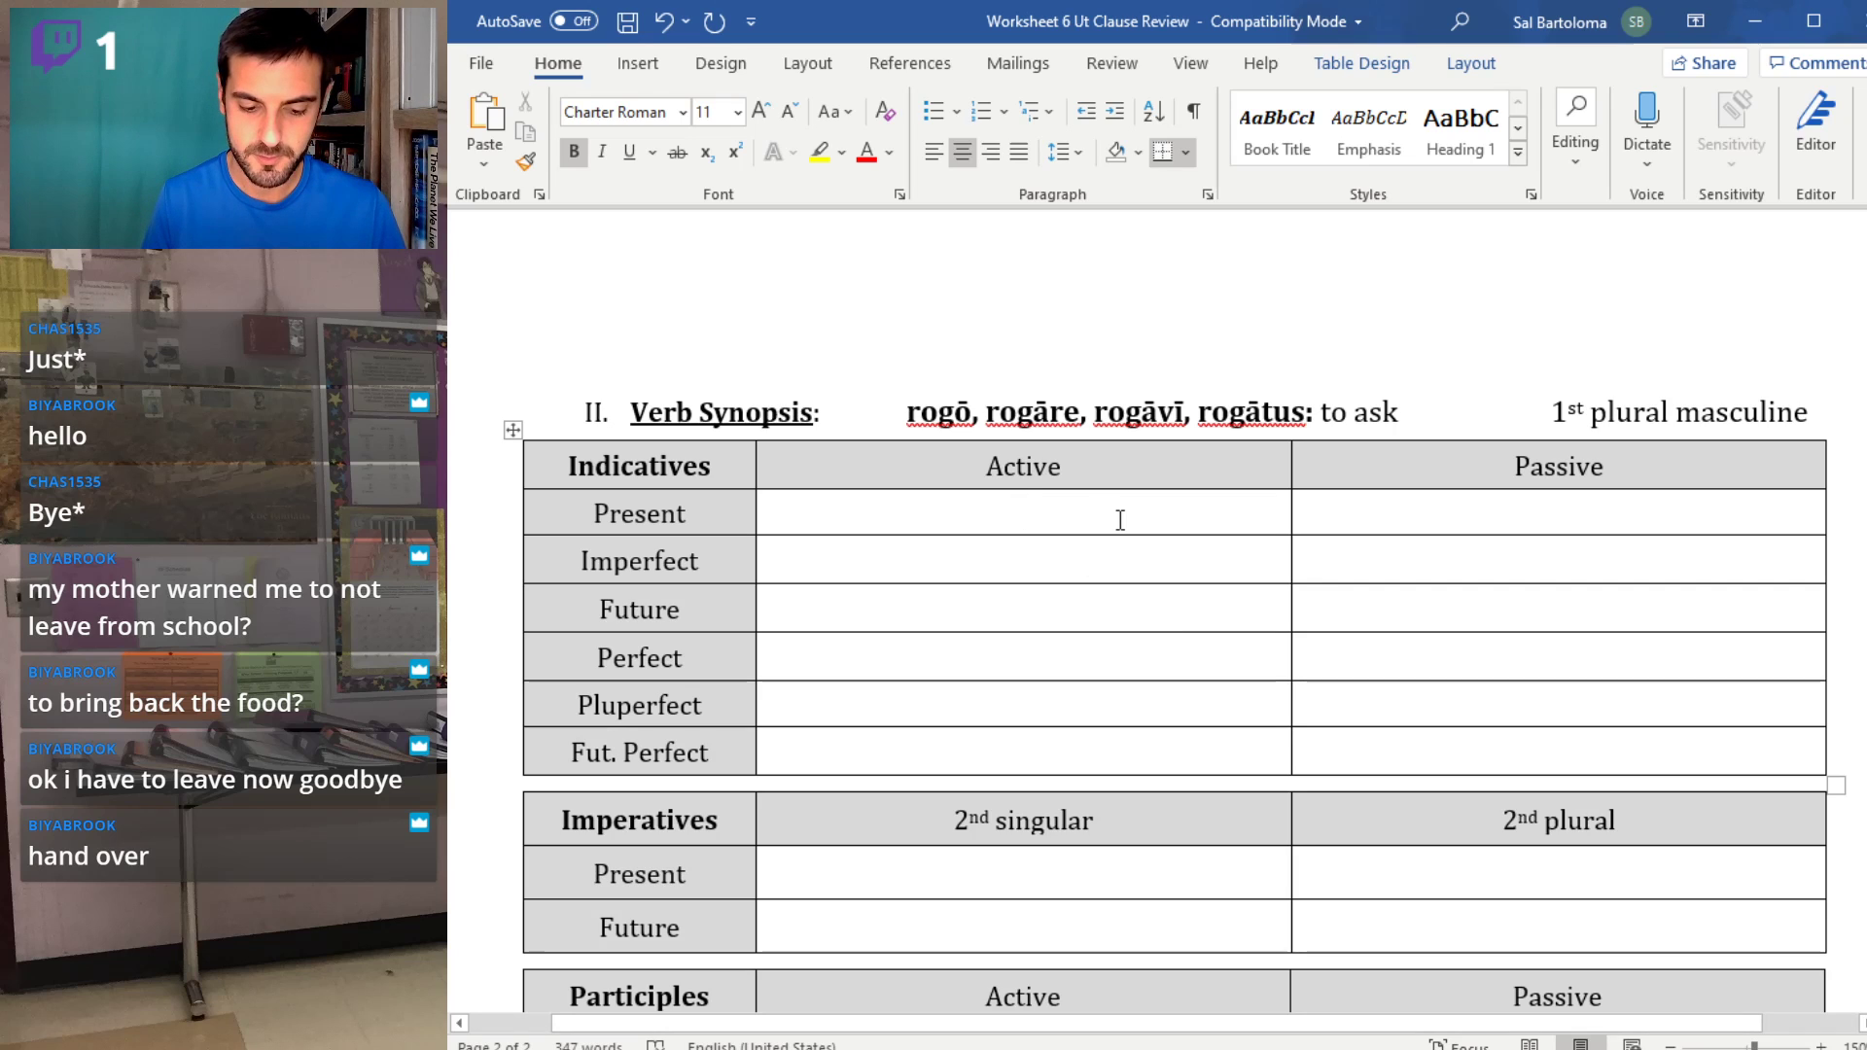
text(rogāmu)
key(BackSpace)
text(us)
key(Tab)
text(rogāmur)
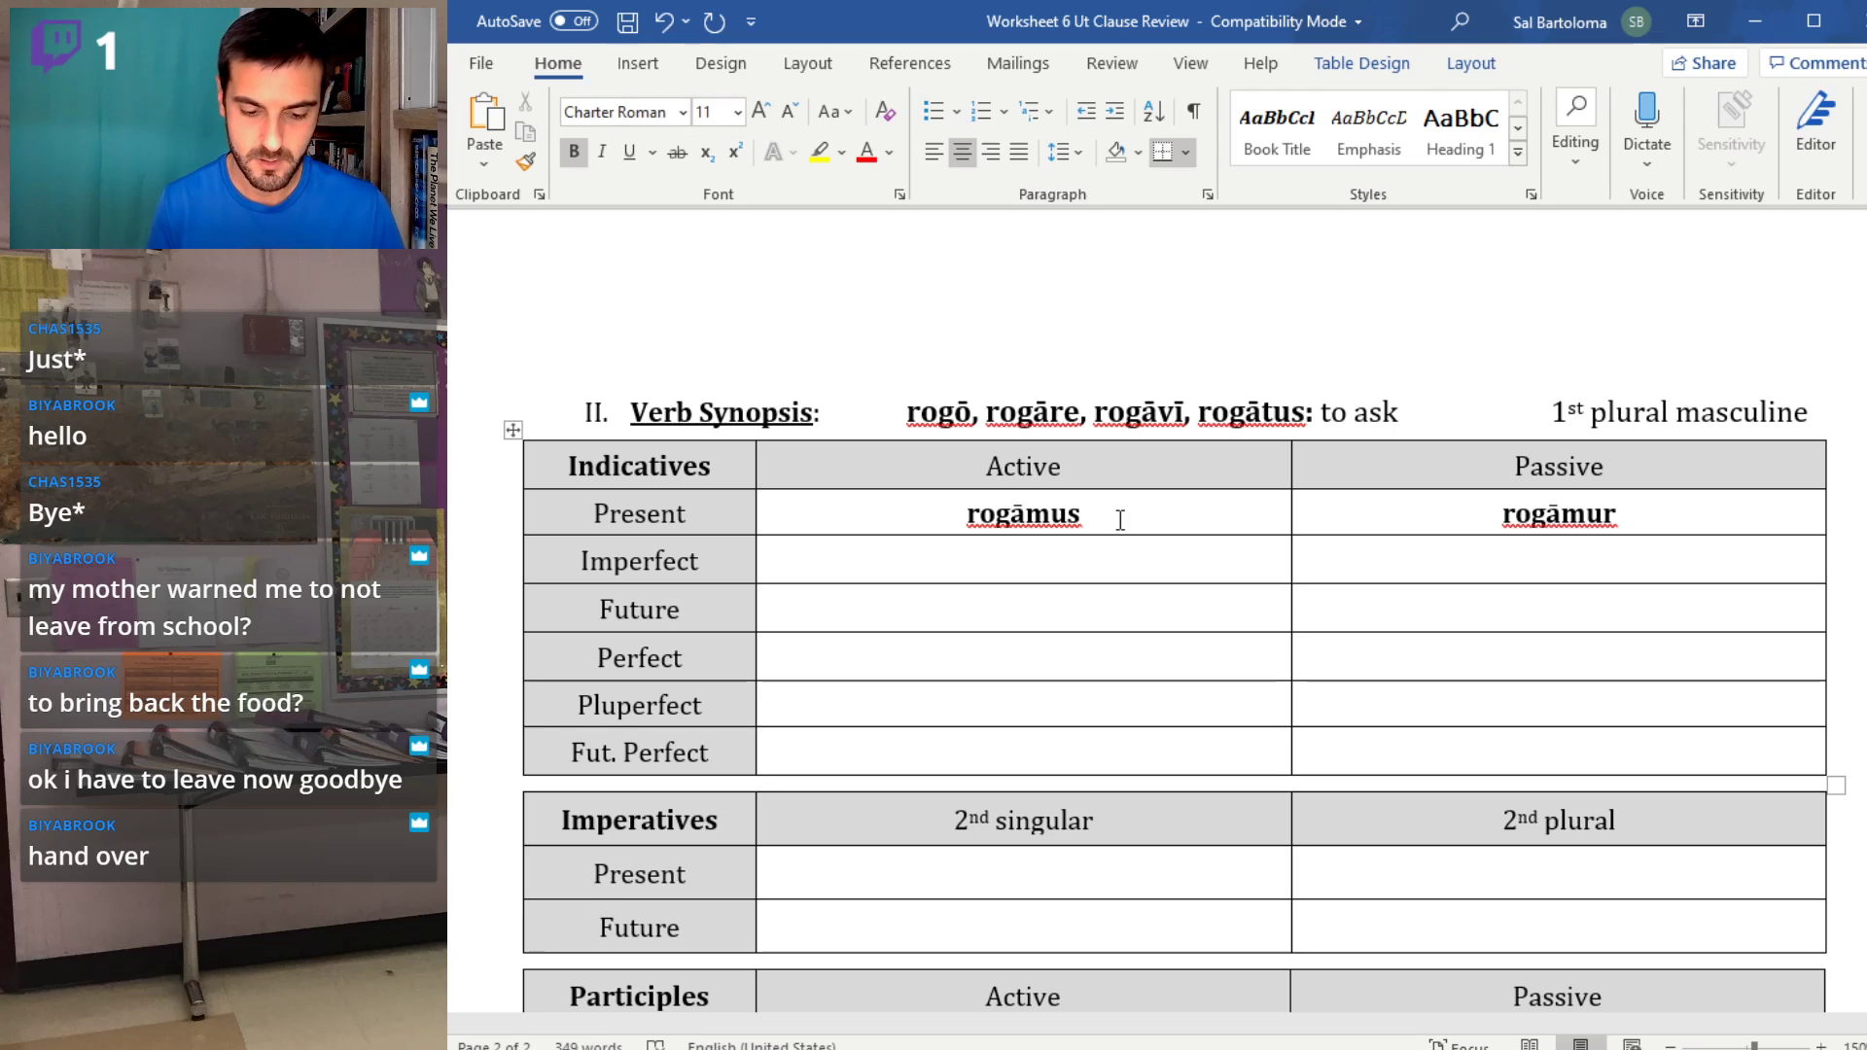
text(rogābāmus)
key(Tab)
text(rogāba)
key(BackSpace)
text(āmur)
- Enter the future forms rogābimus (active) and rogābimur (passive)
key(Down)
key(Left)
text(rogābimus)
key(Right)
text(rogābimur)
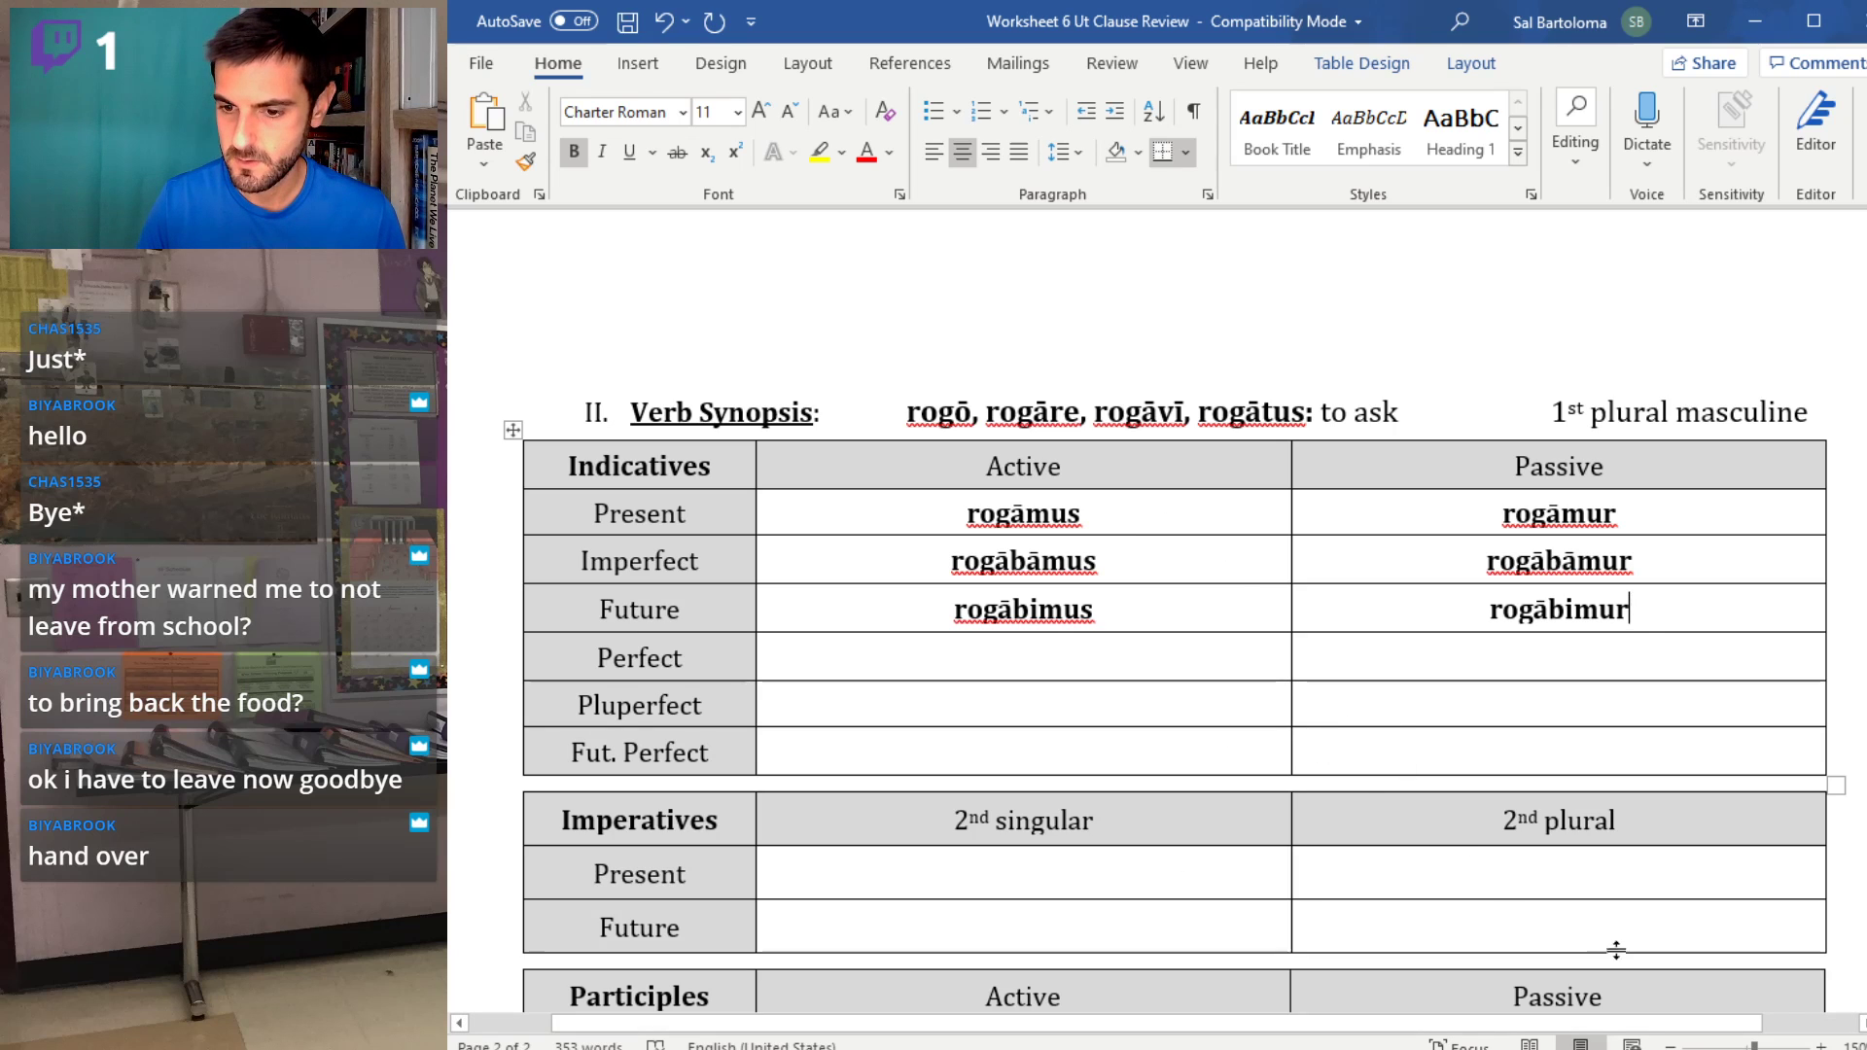
ctrl+scroll(1454, 839, up, 3)
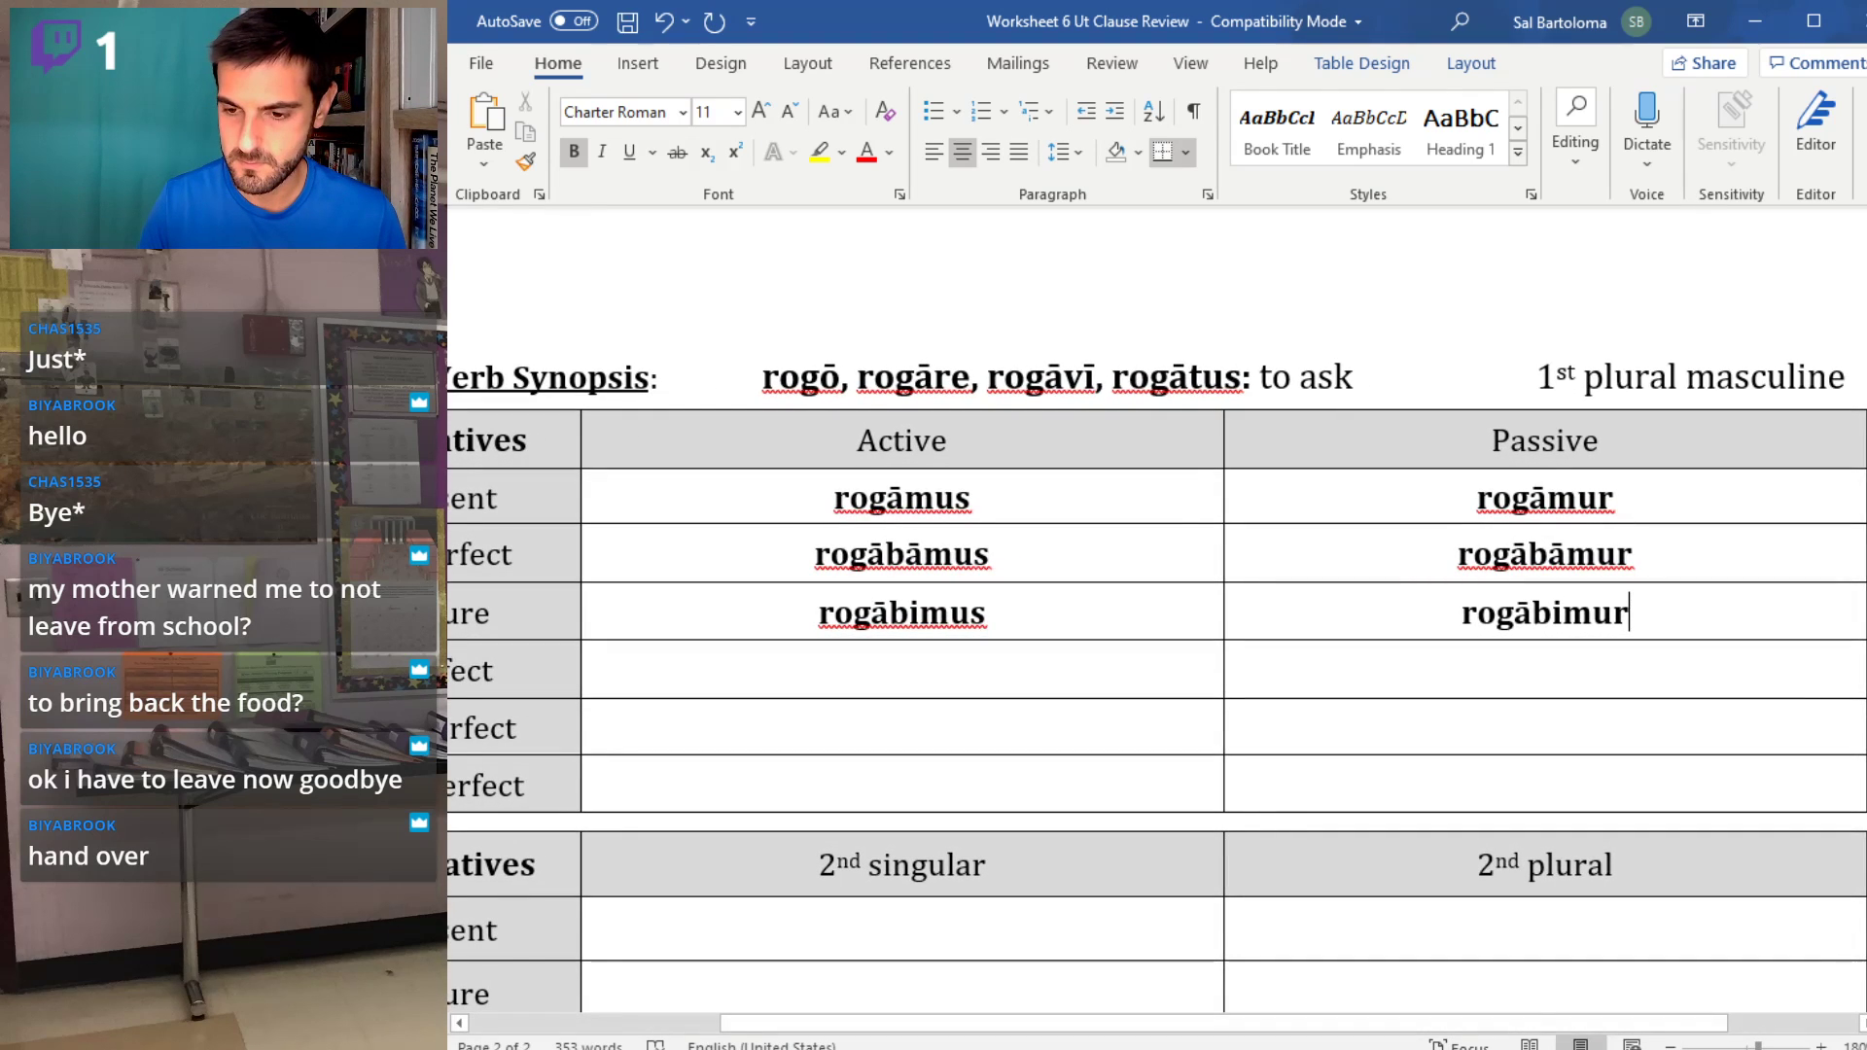
drag(1707, 1035, 1619, 1043)
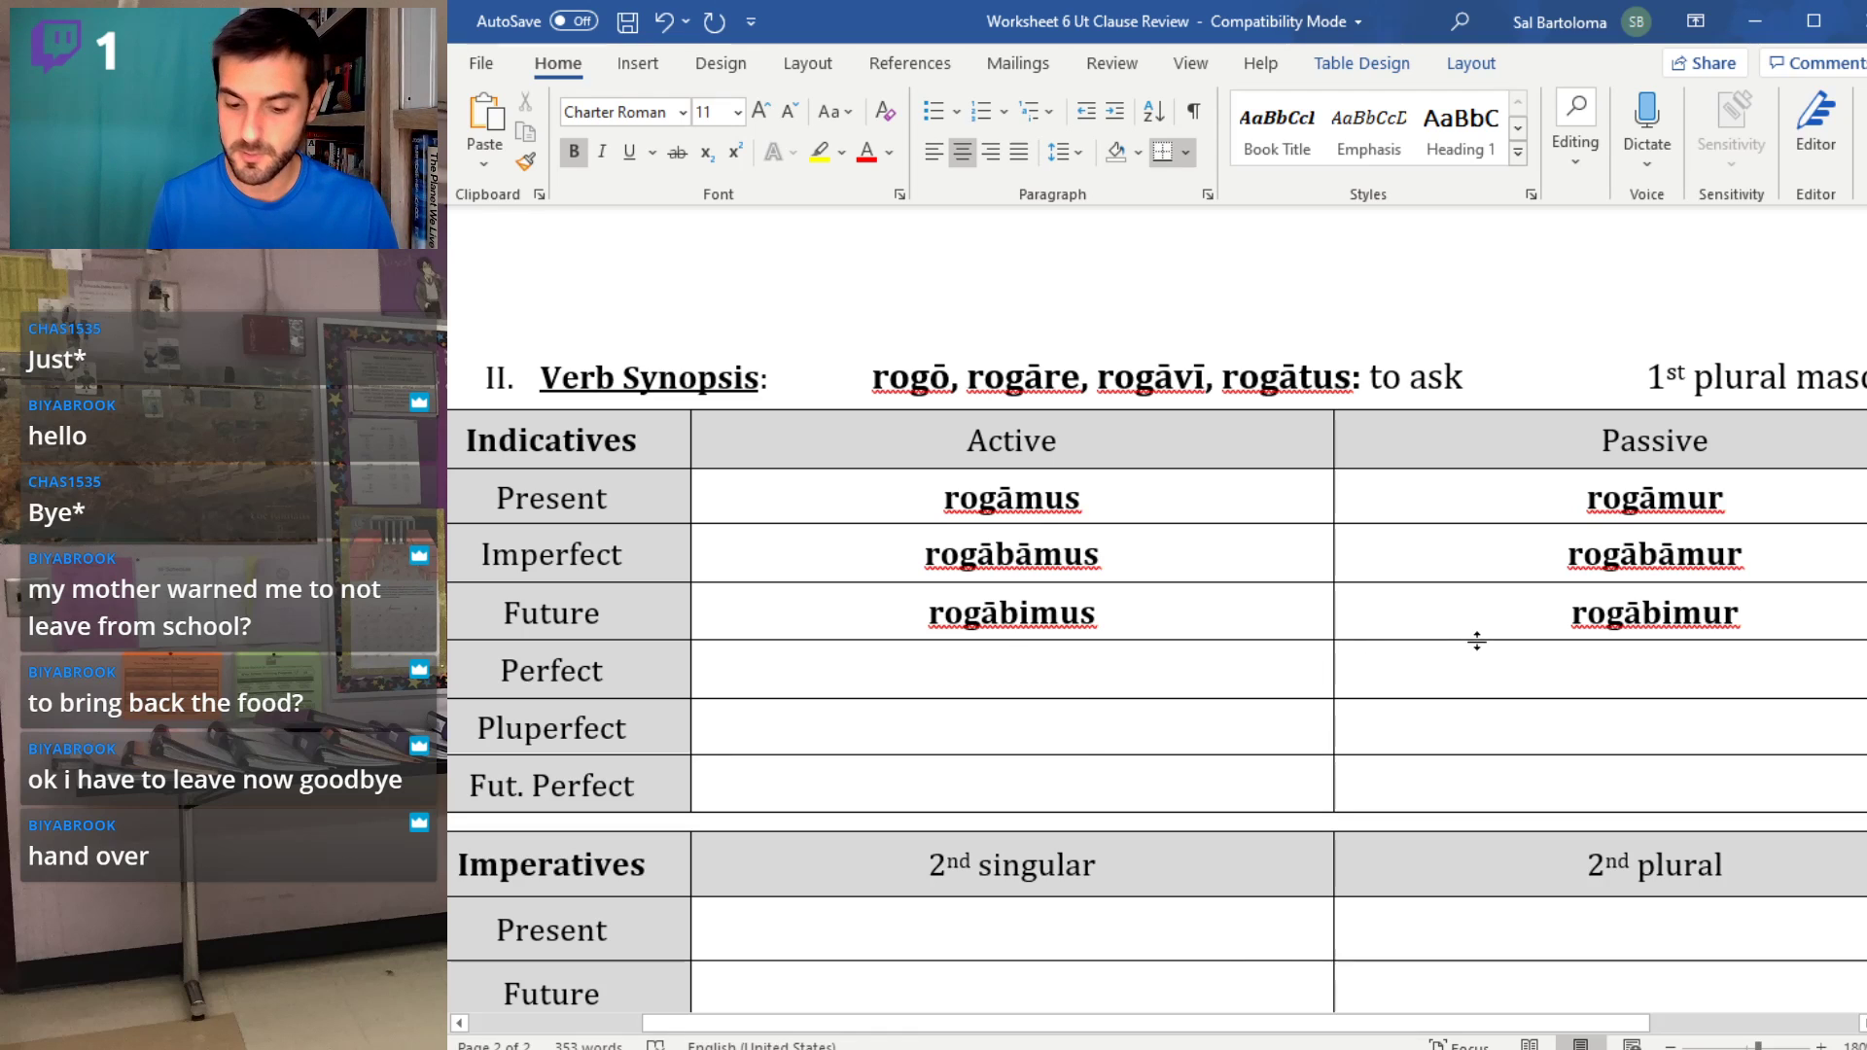
- Enter the perfect-system actives rogāvimus, rogāverāmus and rogāverimus
text(rogāvimus)
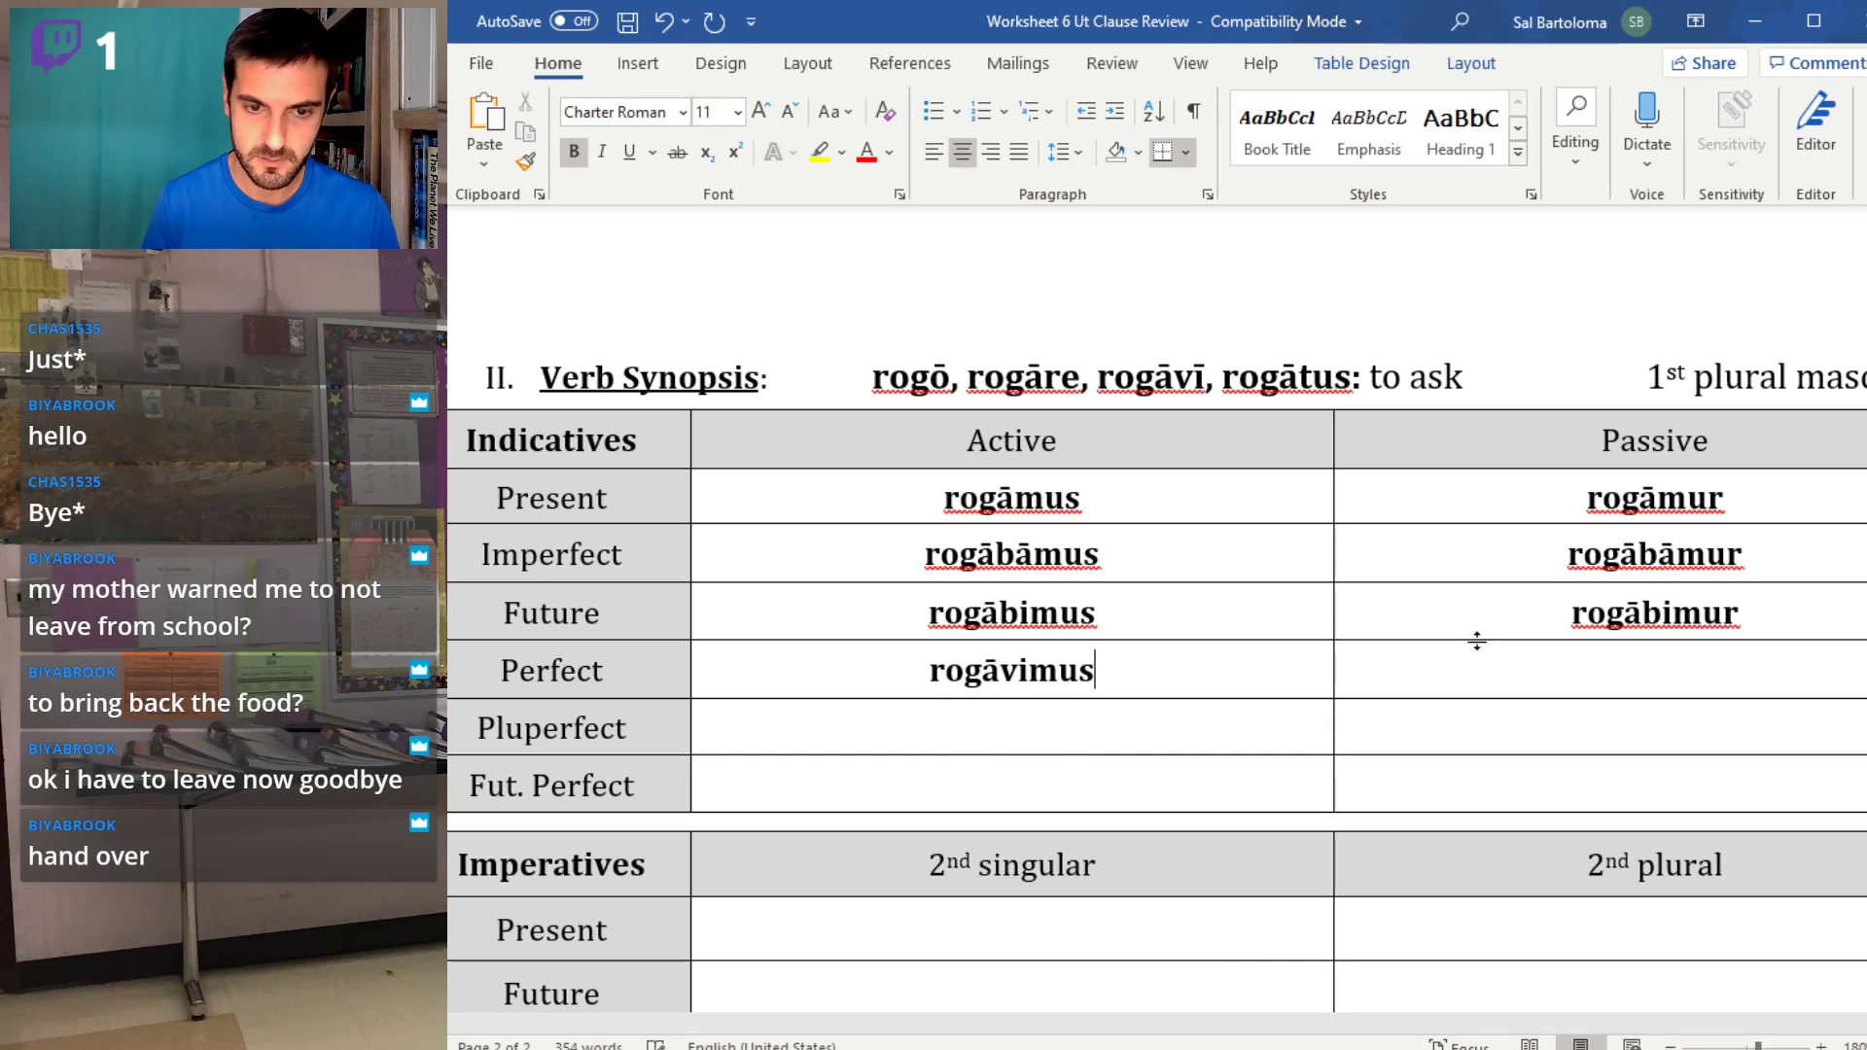
key(Down)
text(rog)
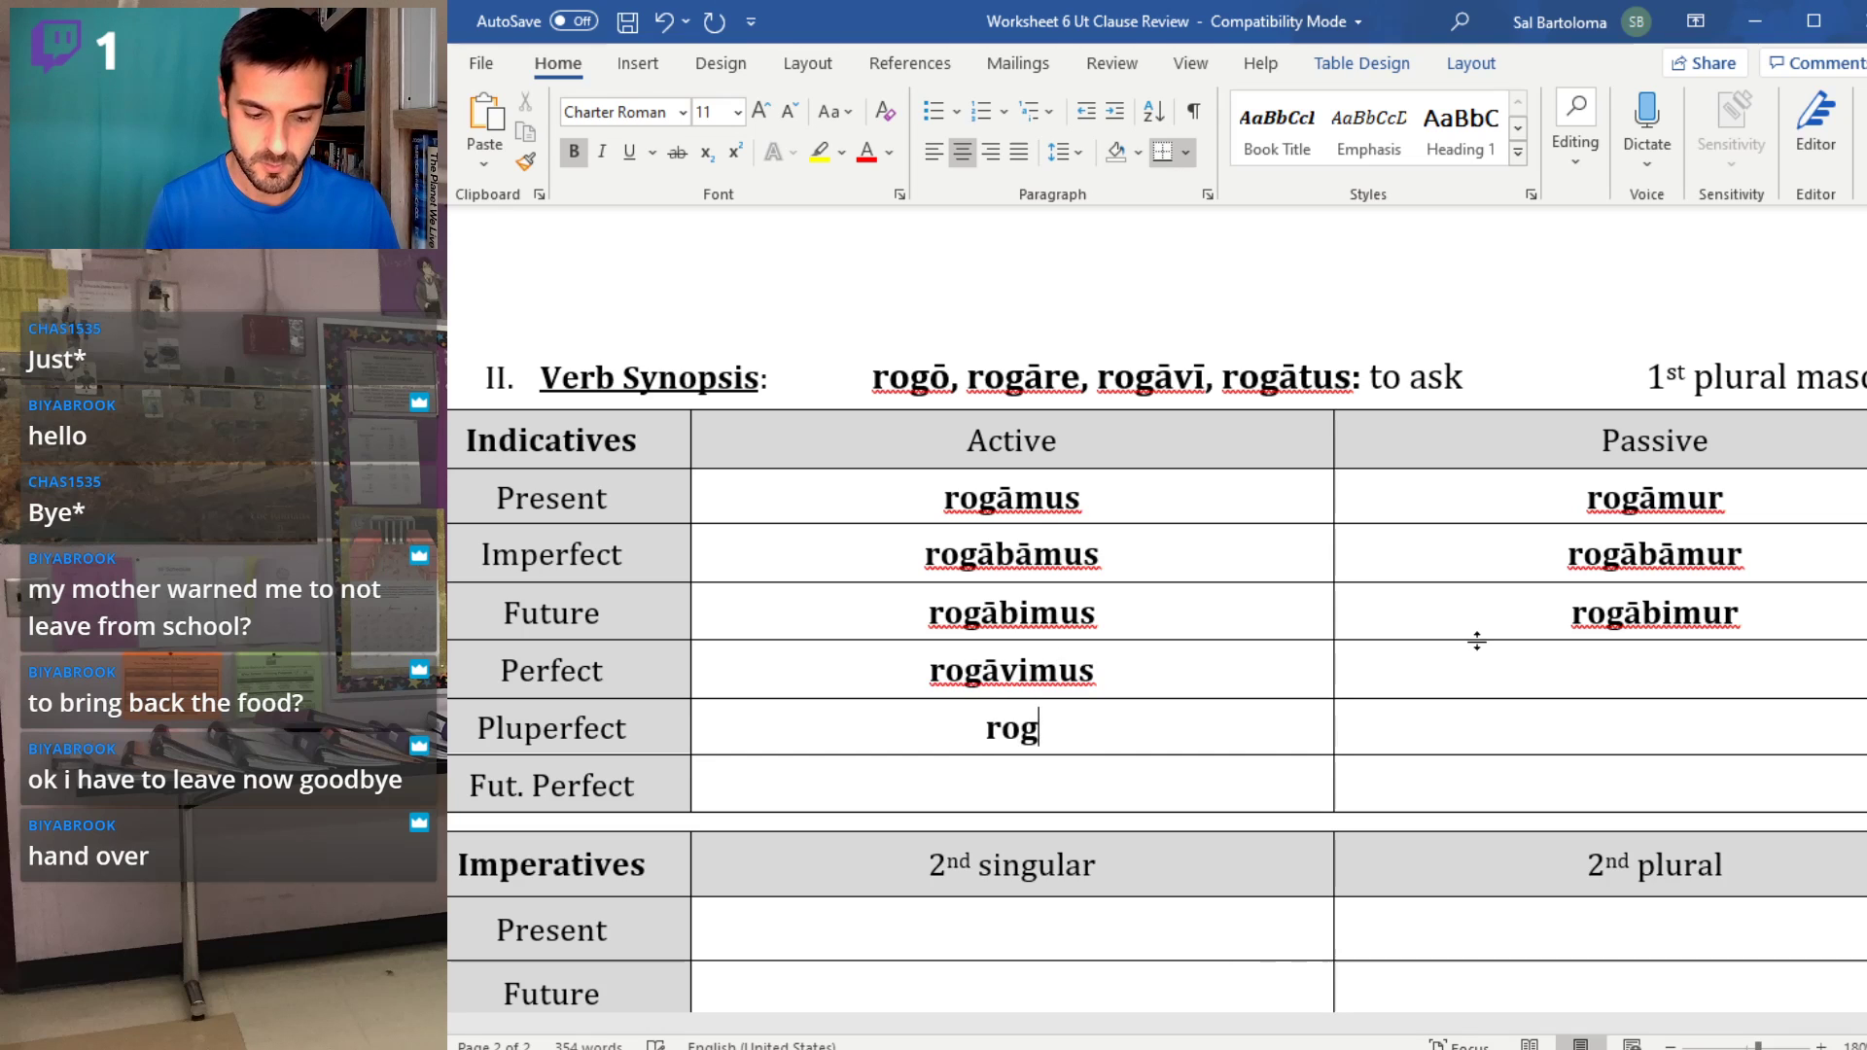
text(āverāmus)
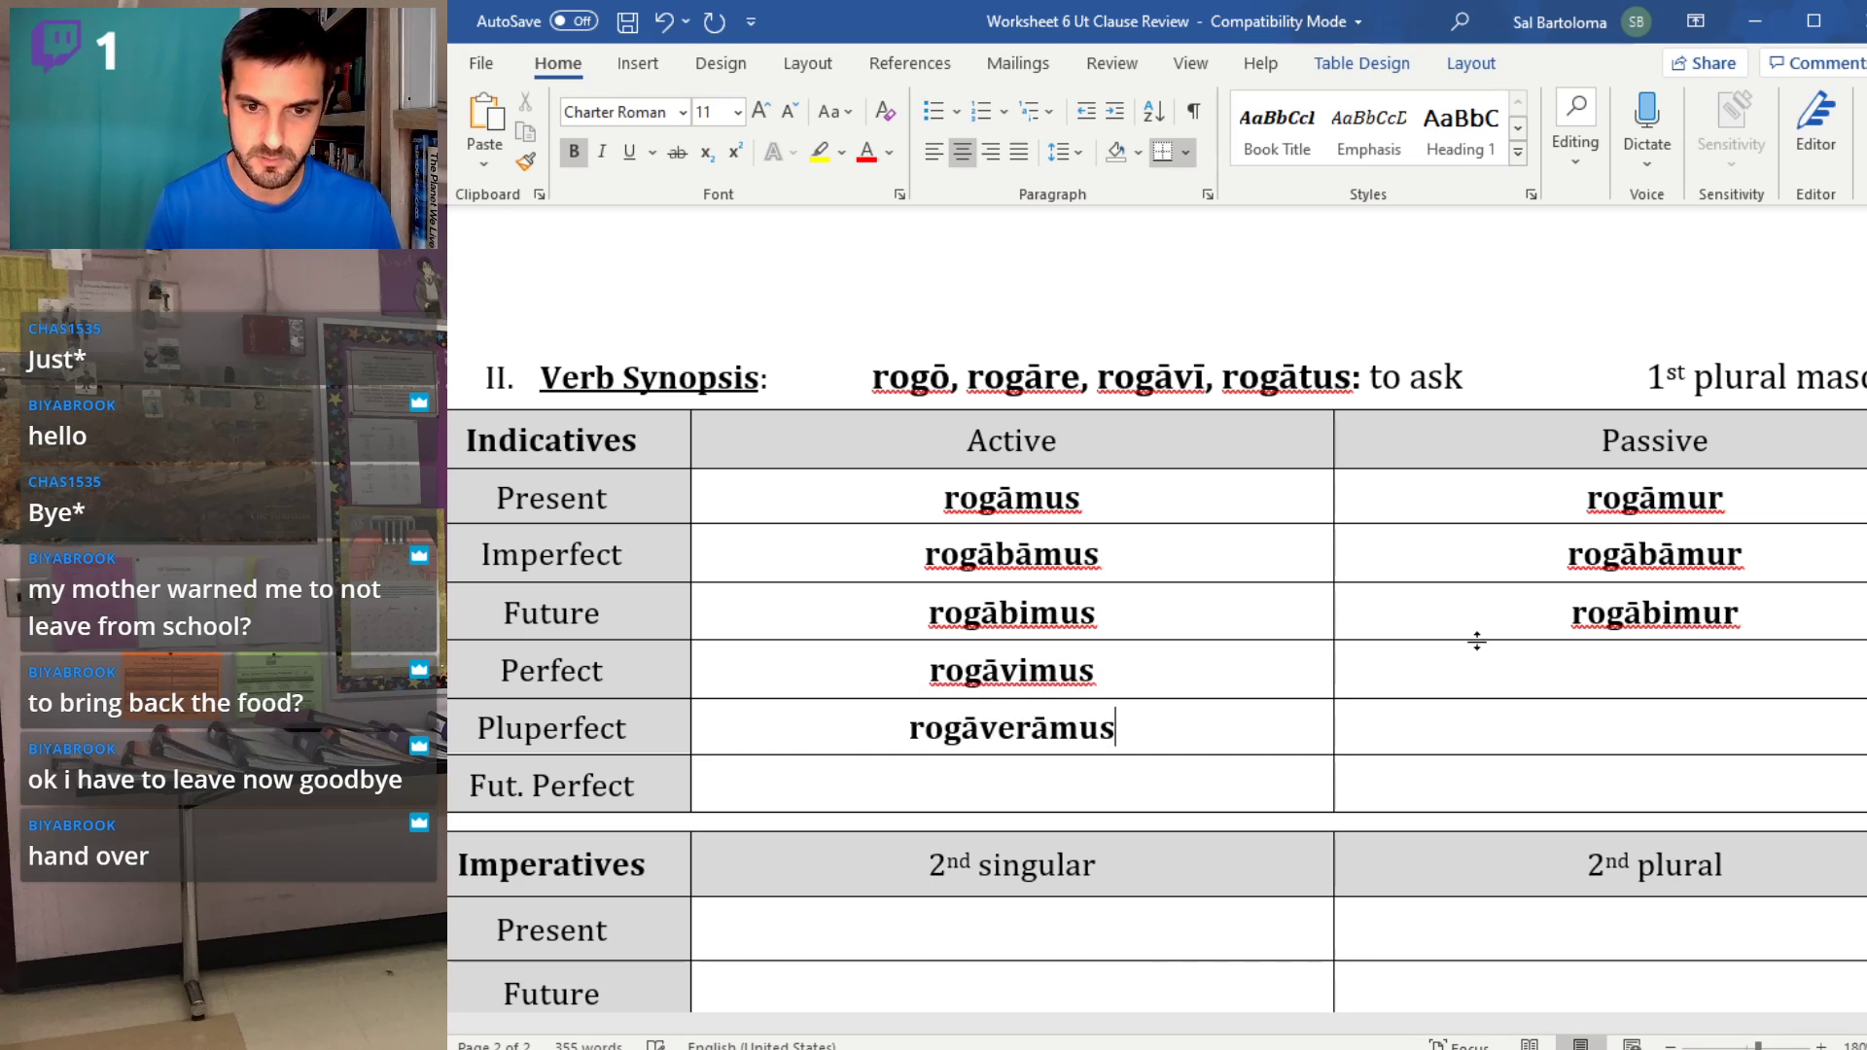
key(Down)
text(rogāverimus)
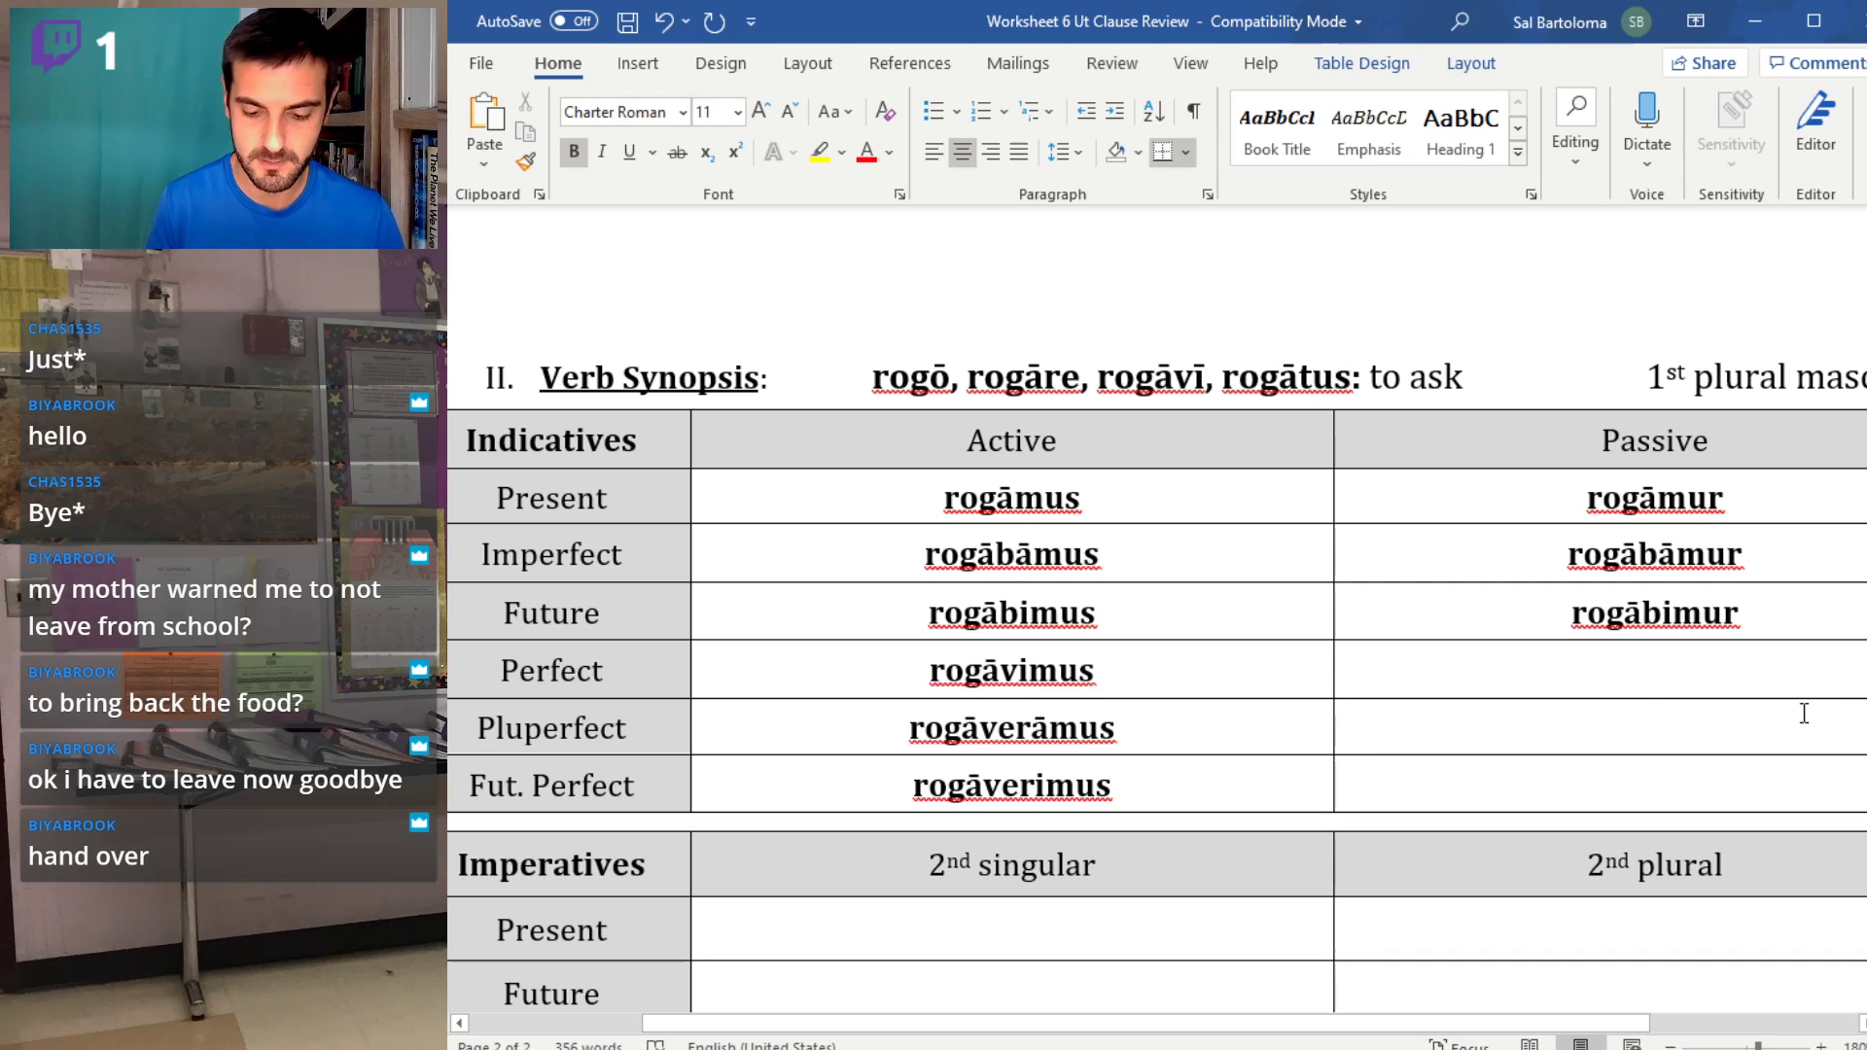
- Enter the perfect-system passives rogātī sumus, rogātī erāmus and rogātī erimus
text(rogātī)
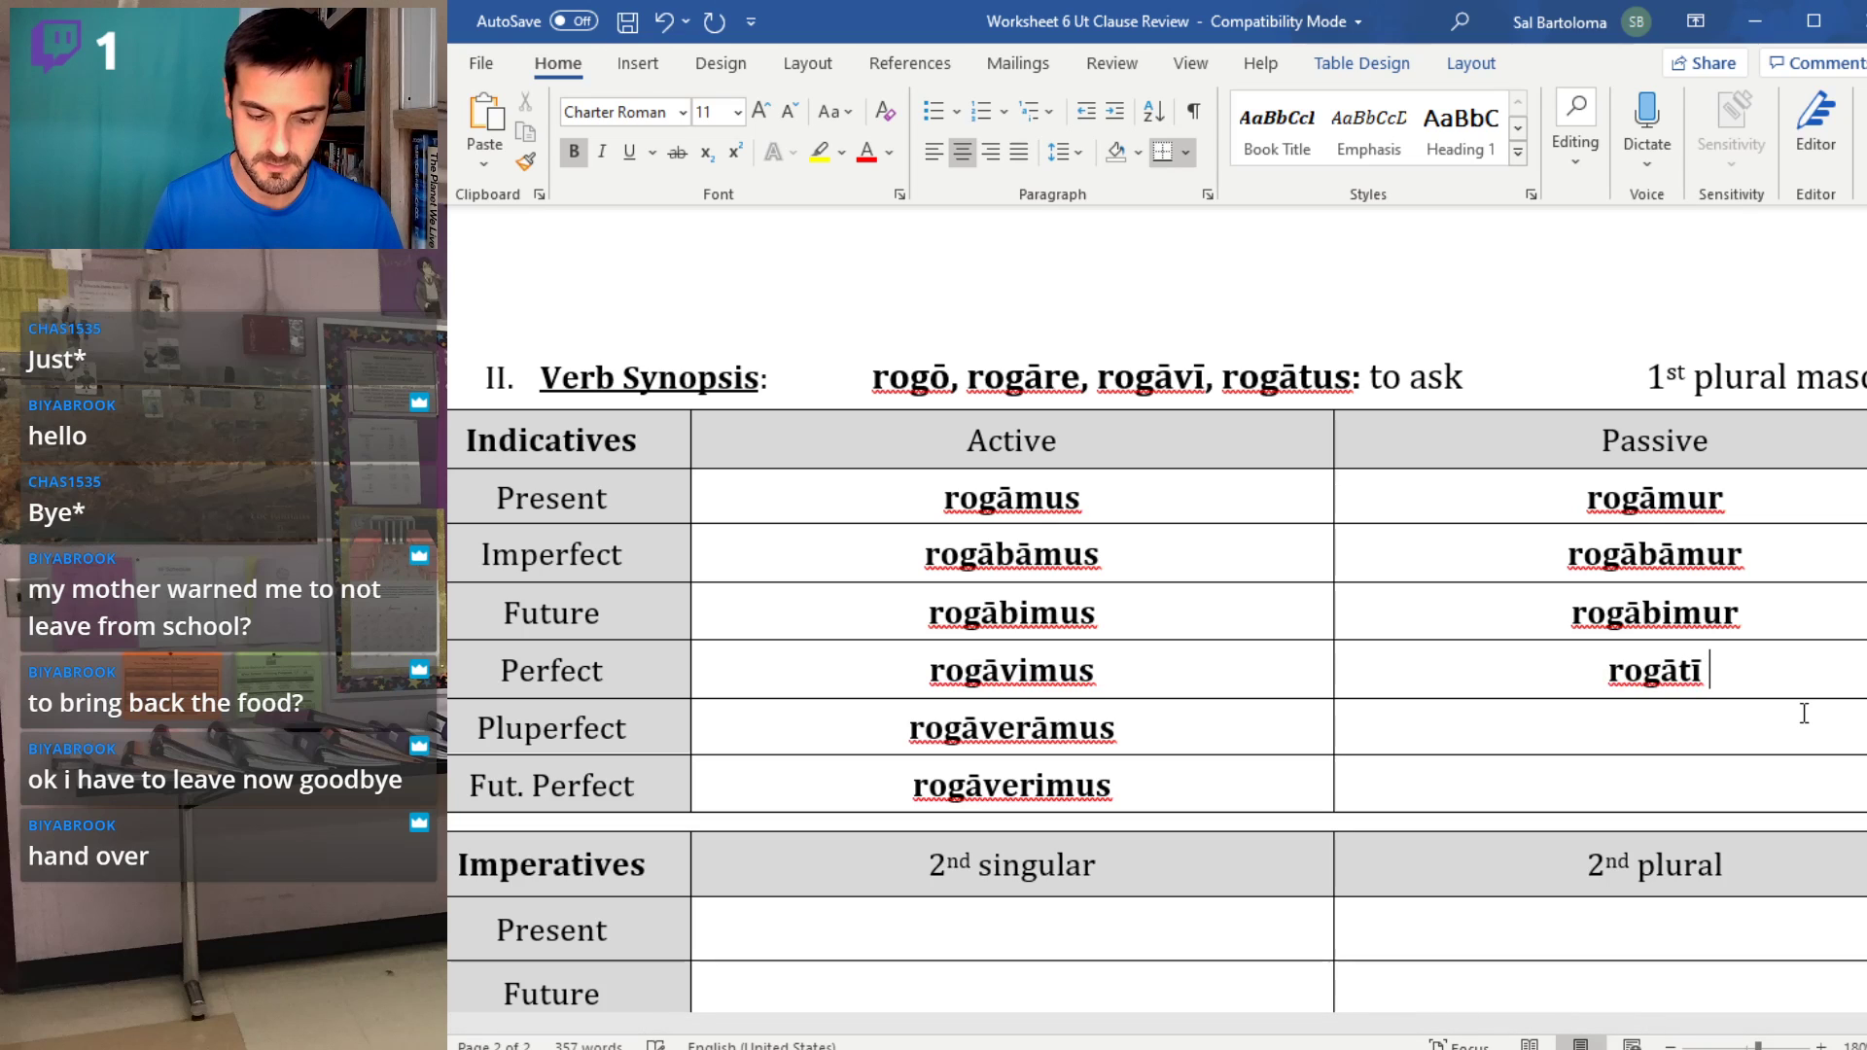
text( sumnus)
key(BackSpace)
key(BackSpace)
key(BackSpace)
text(us)
click(1804, 713)
text(rogātī )
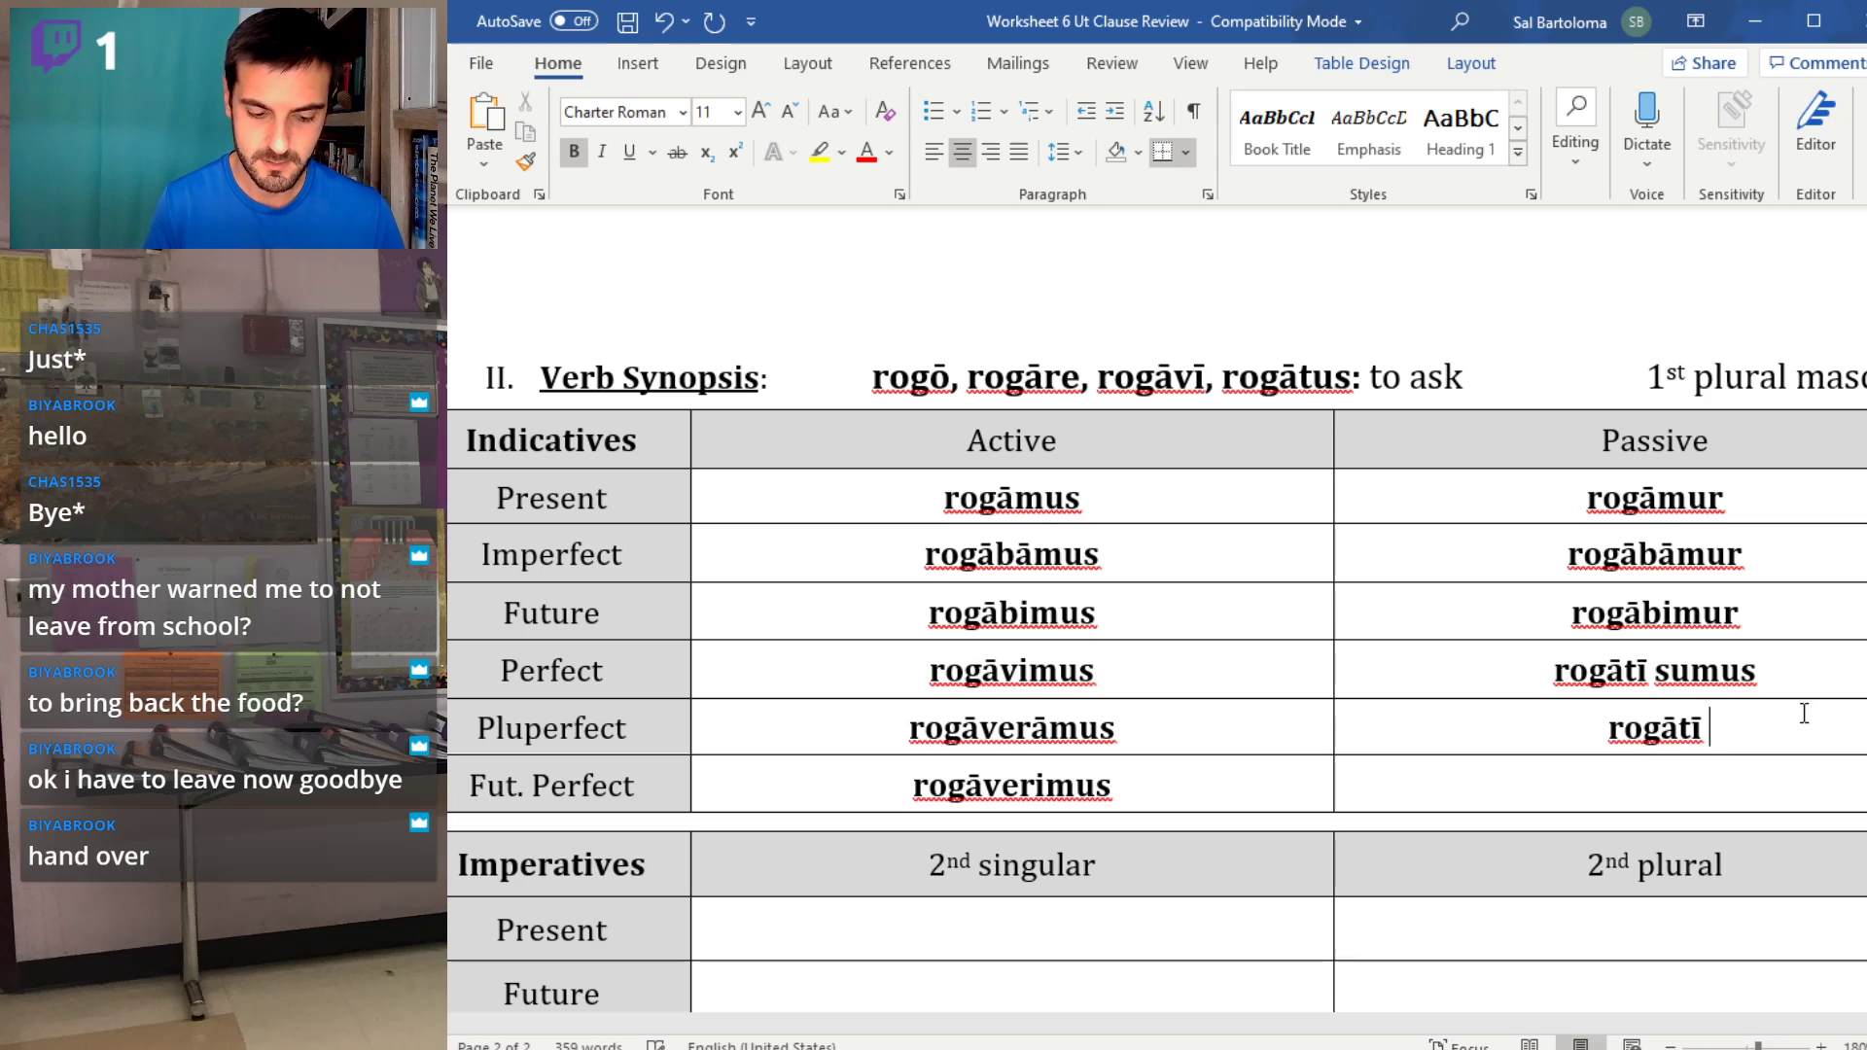
text(erāmus)
key(Down)
text(rogātī erim)
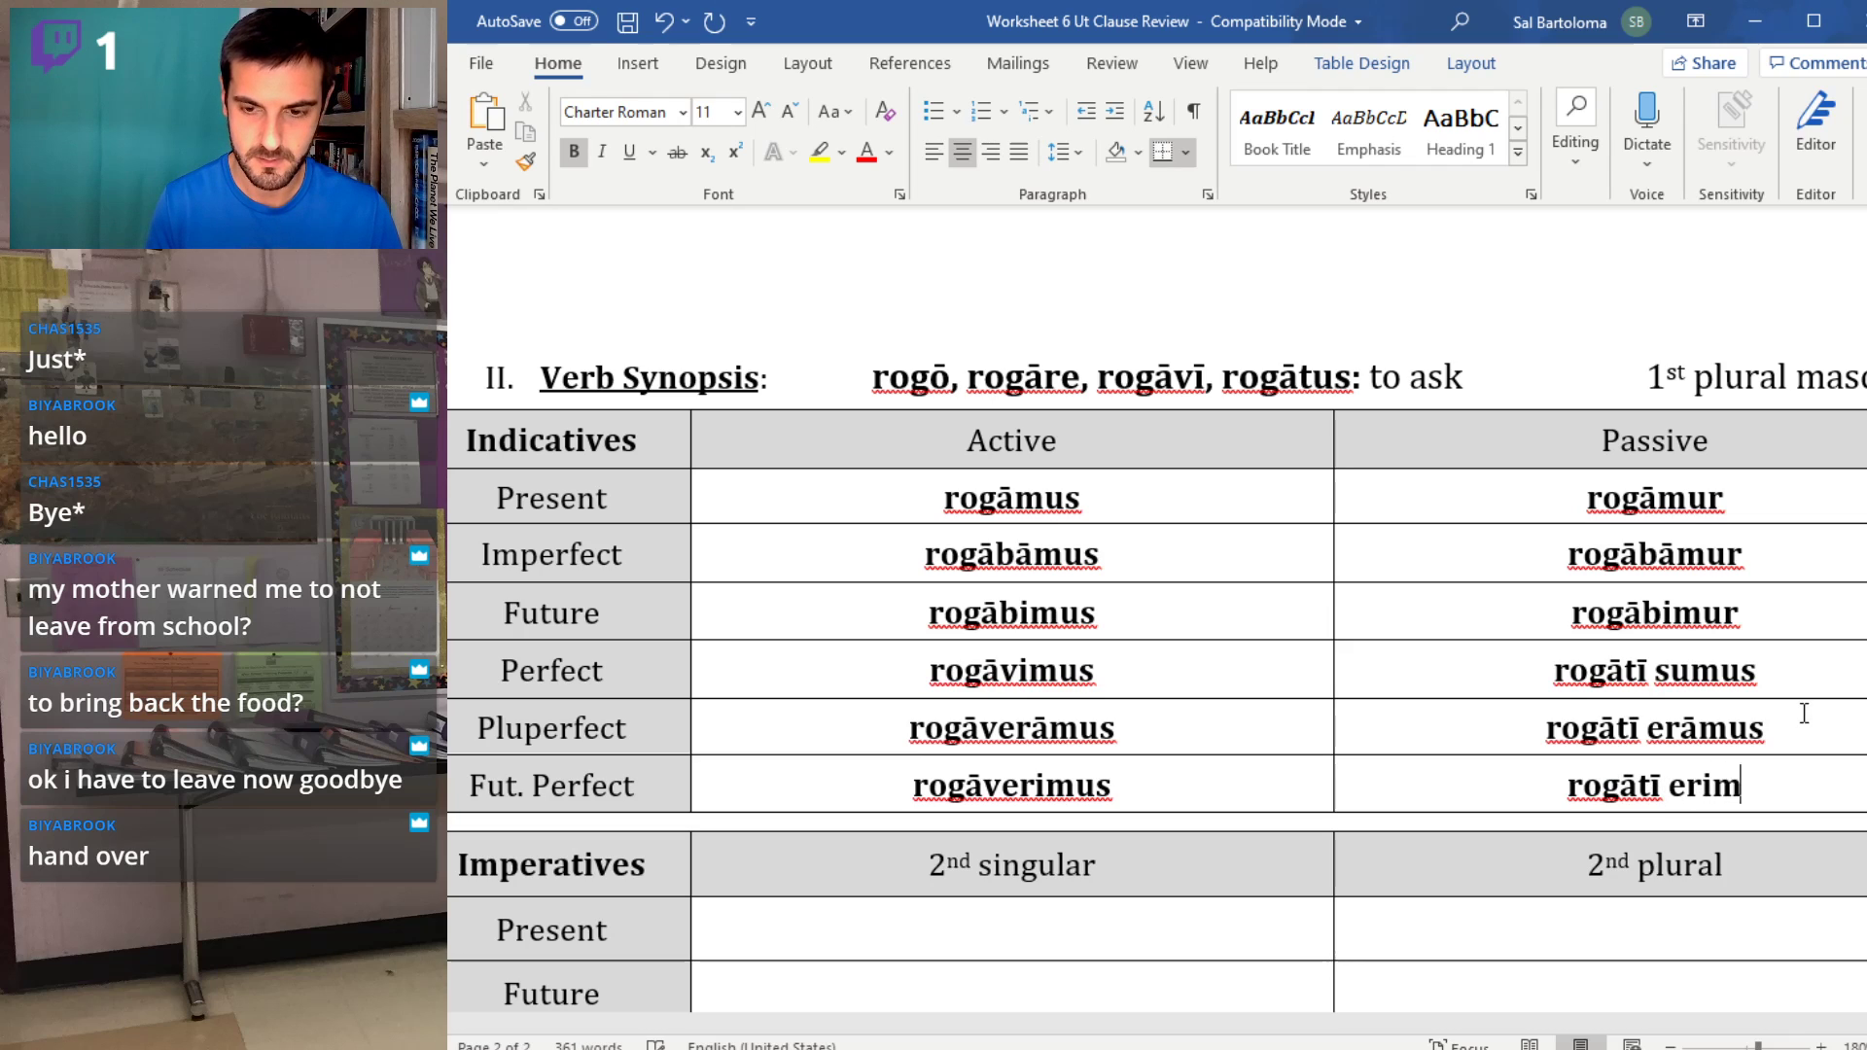
text(us)
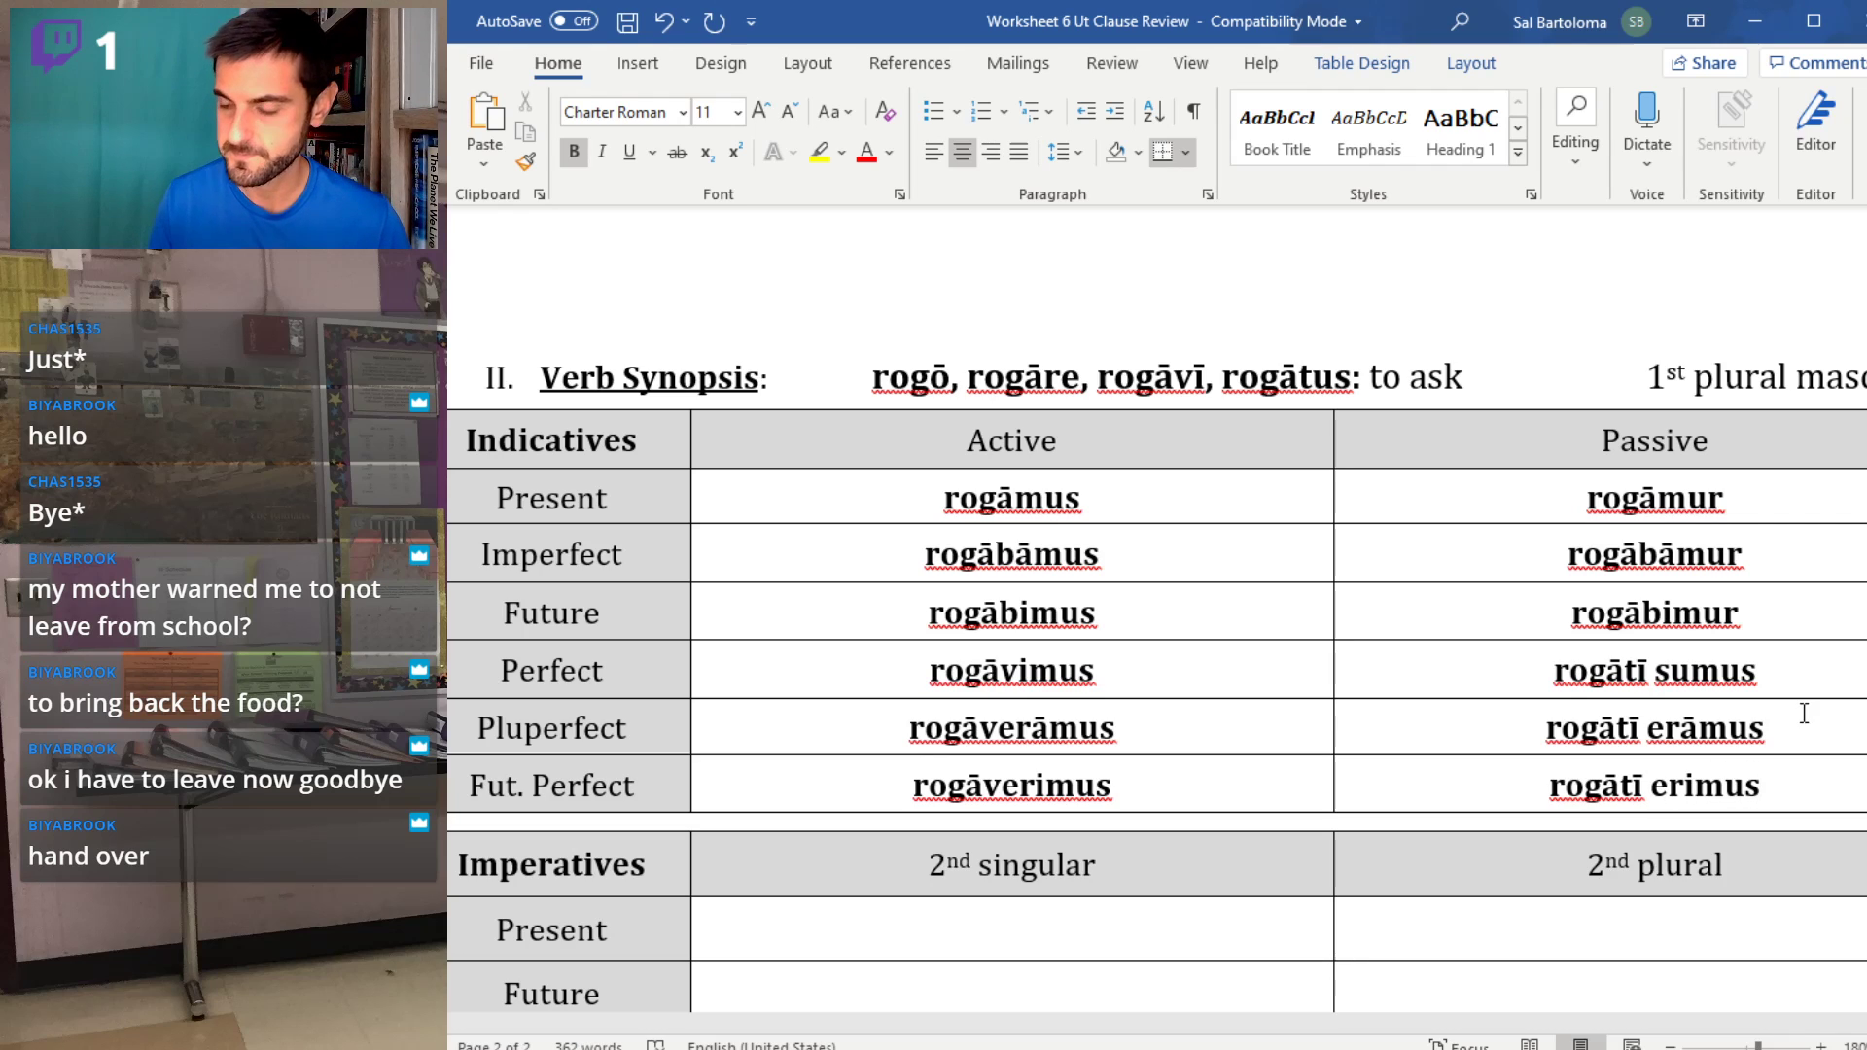
- Type rogā! and rogāte! in the present imperative cells, rogātō! and rogātōte! in the future ones
scroll(1371, 685, down, 3)
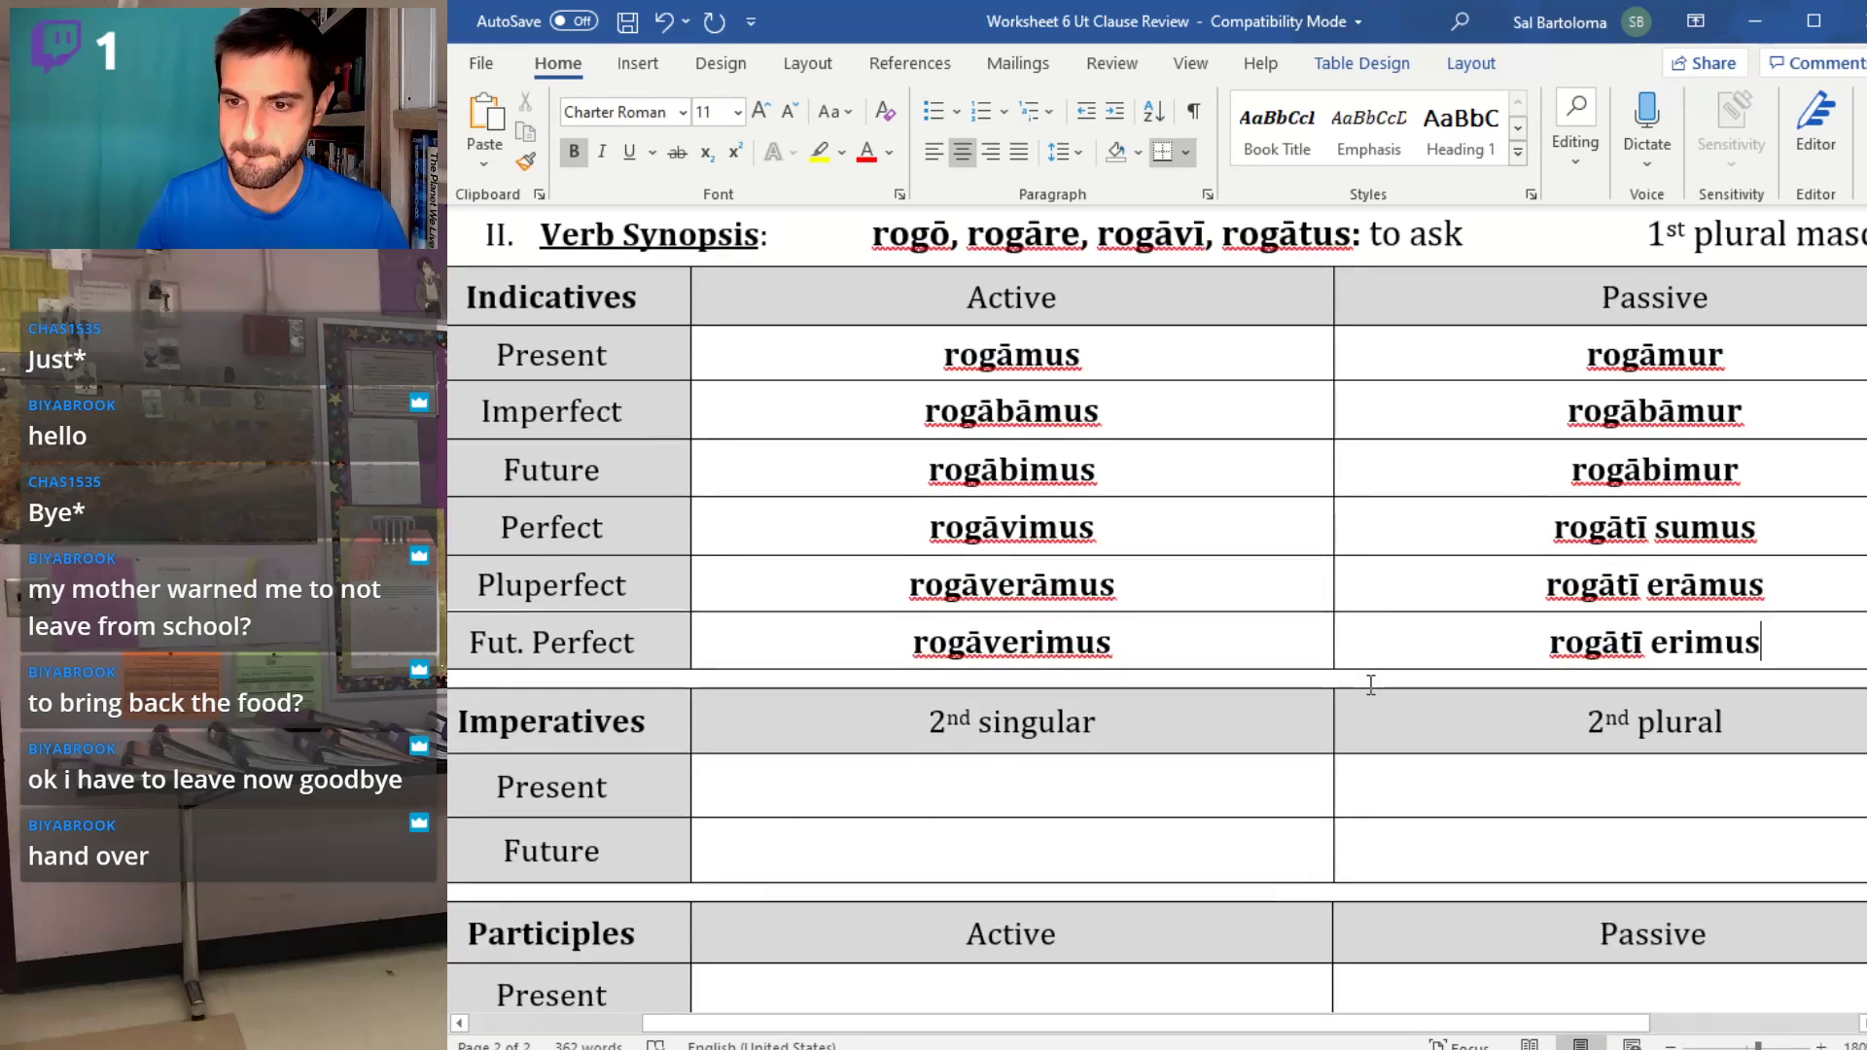
click(1204, 652)
text(rogā!)
key(Tab)
text(rogāte!)
key(Left)
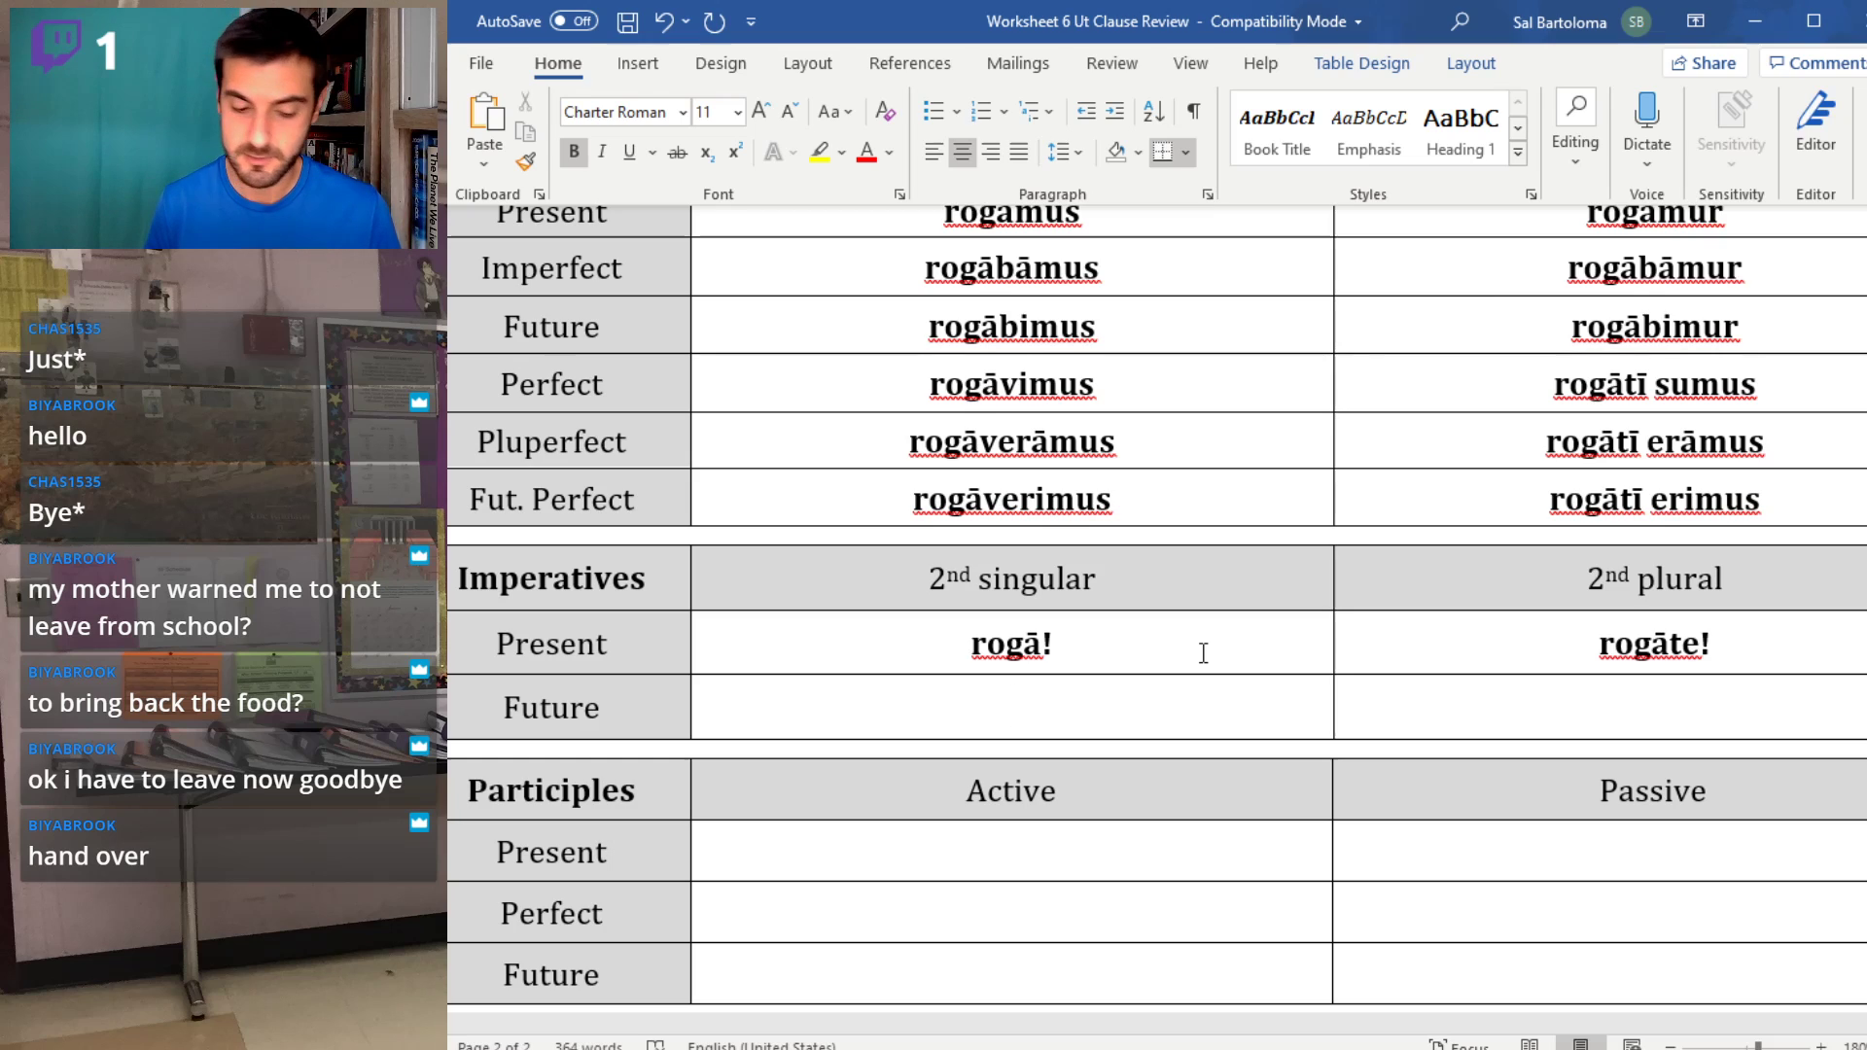
text(rogātō!)
key(Right)
text(rogātōte)
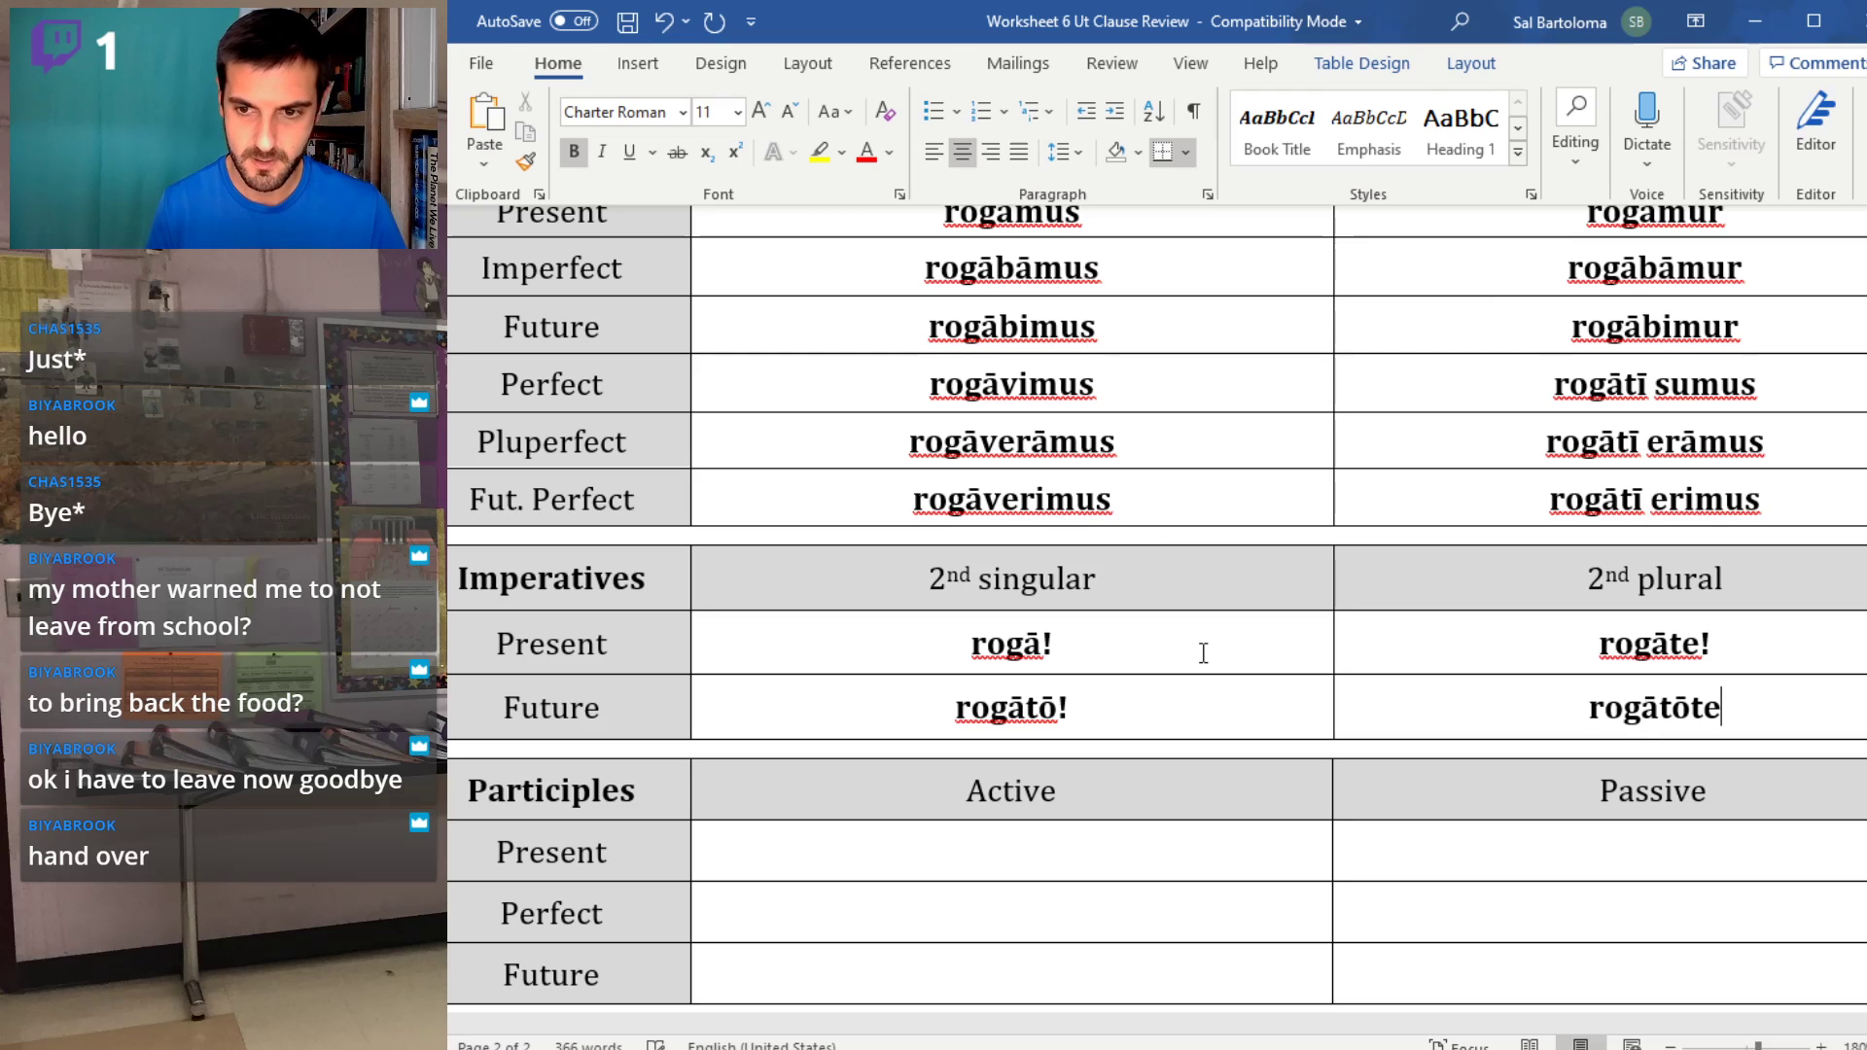
text(!)
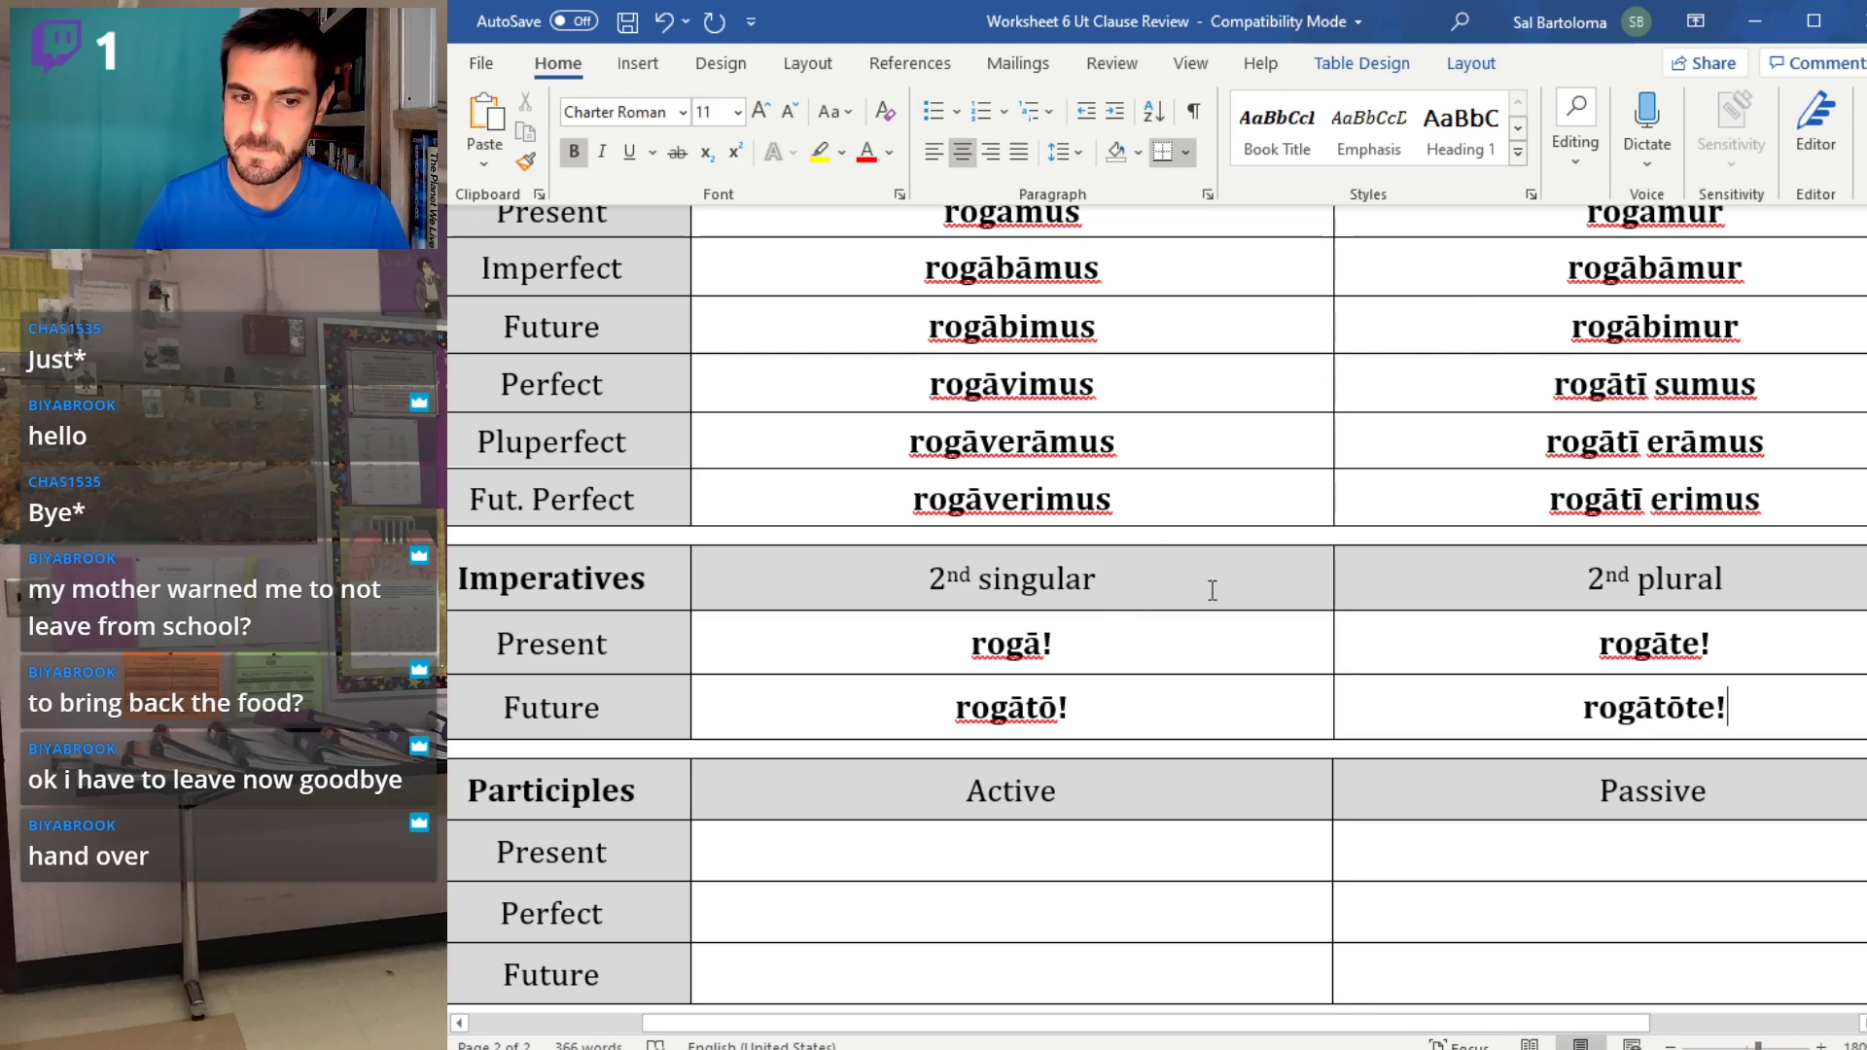
- Fill the Participles table with rogantēs, ---, rogātī, rogātūrī and rogandī
scroll(990, 613, down, 5)
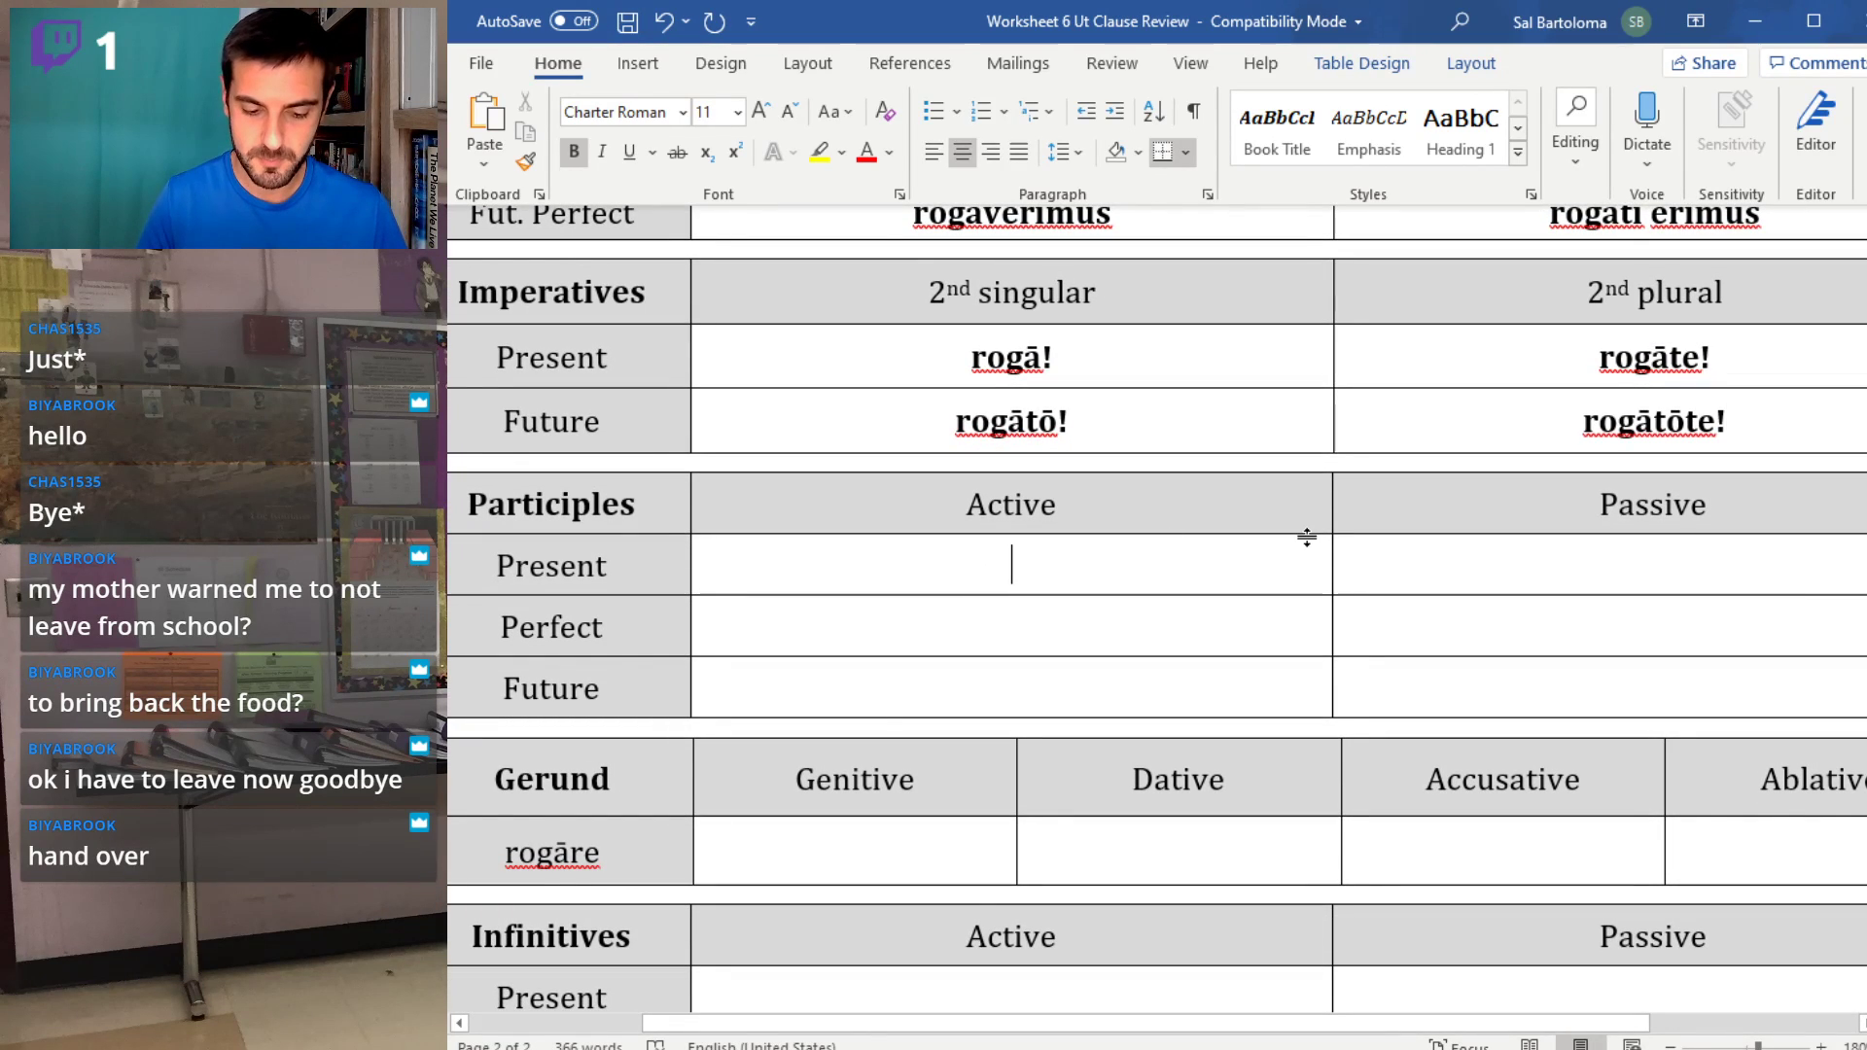
text(rog)
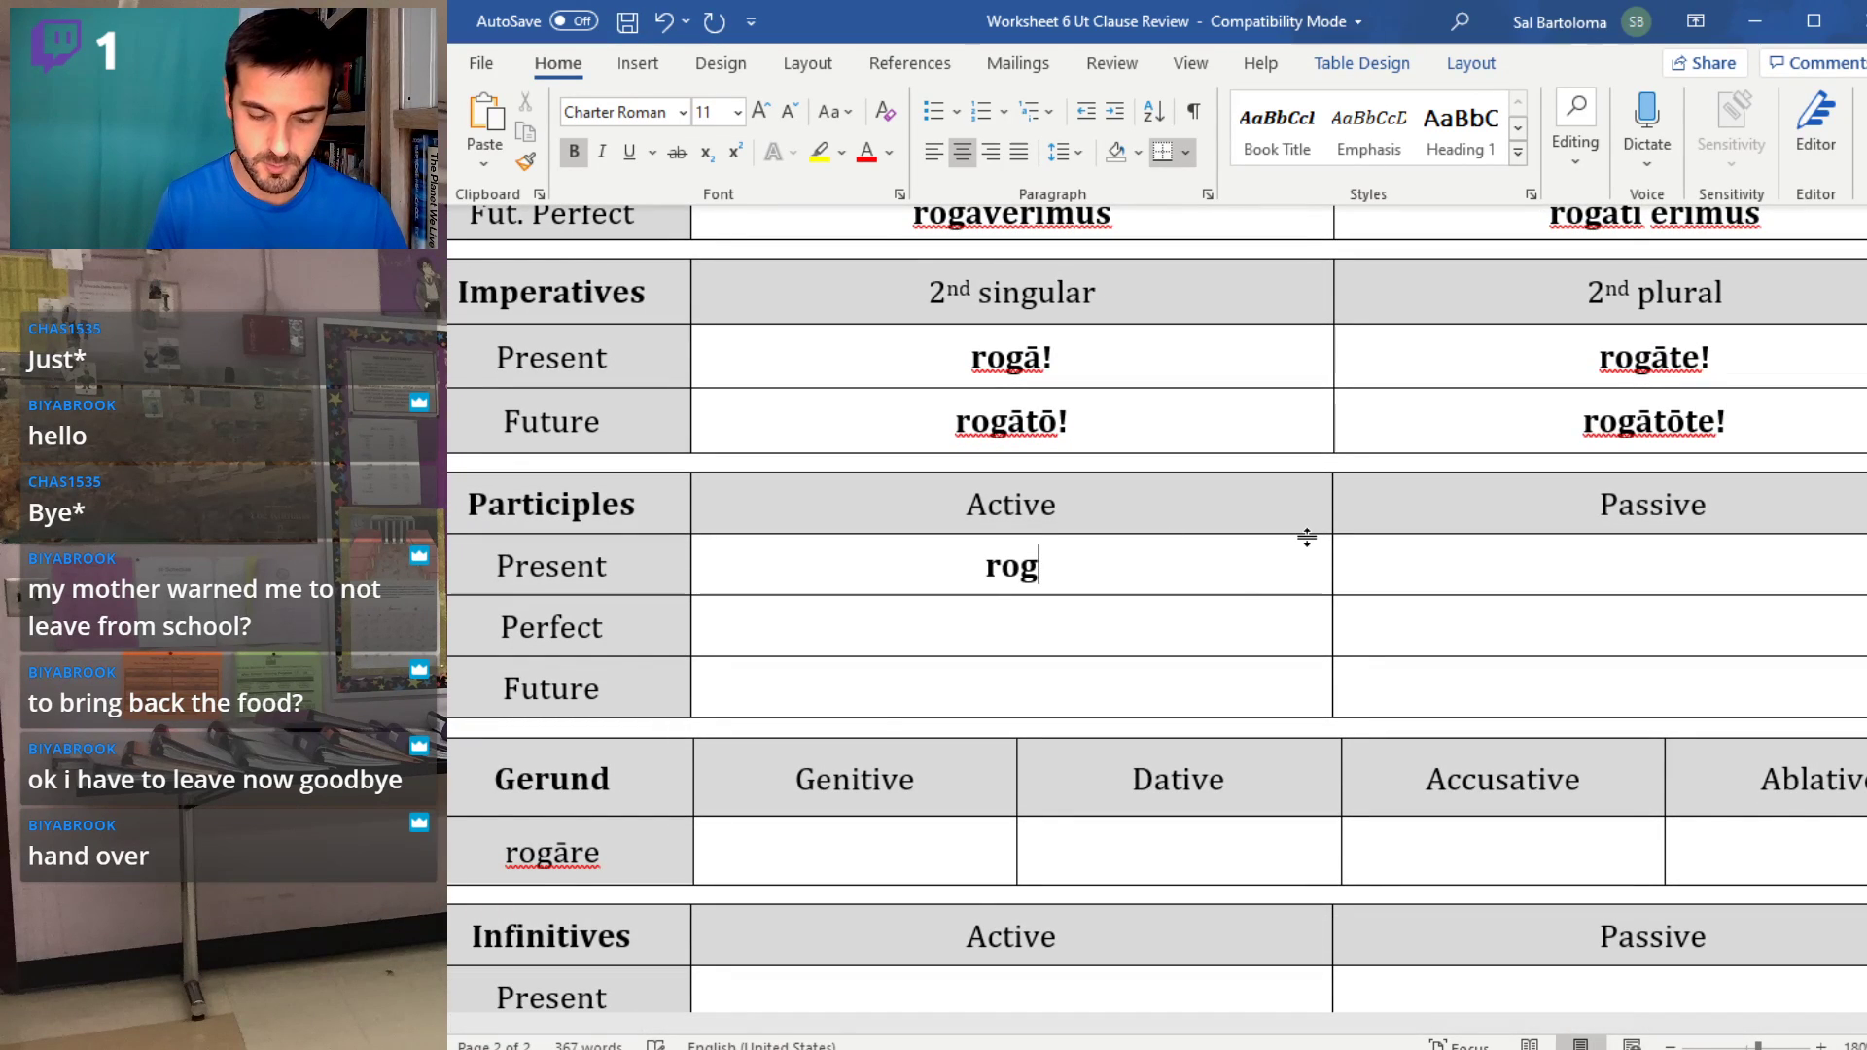
text(`antē)
key(BackSpace)
key(BackSpace)
key(BackSpace)
key(BackSpace)
key(BackSpace)
text(antēs)
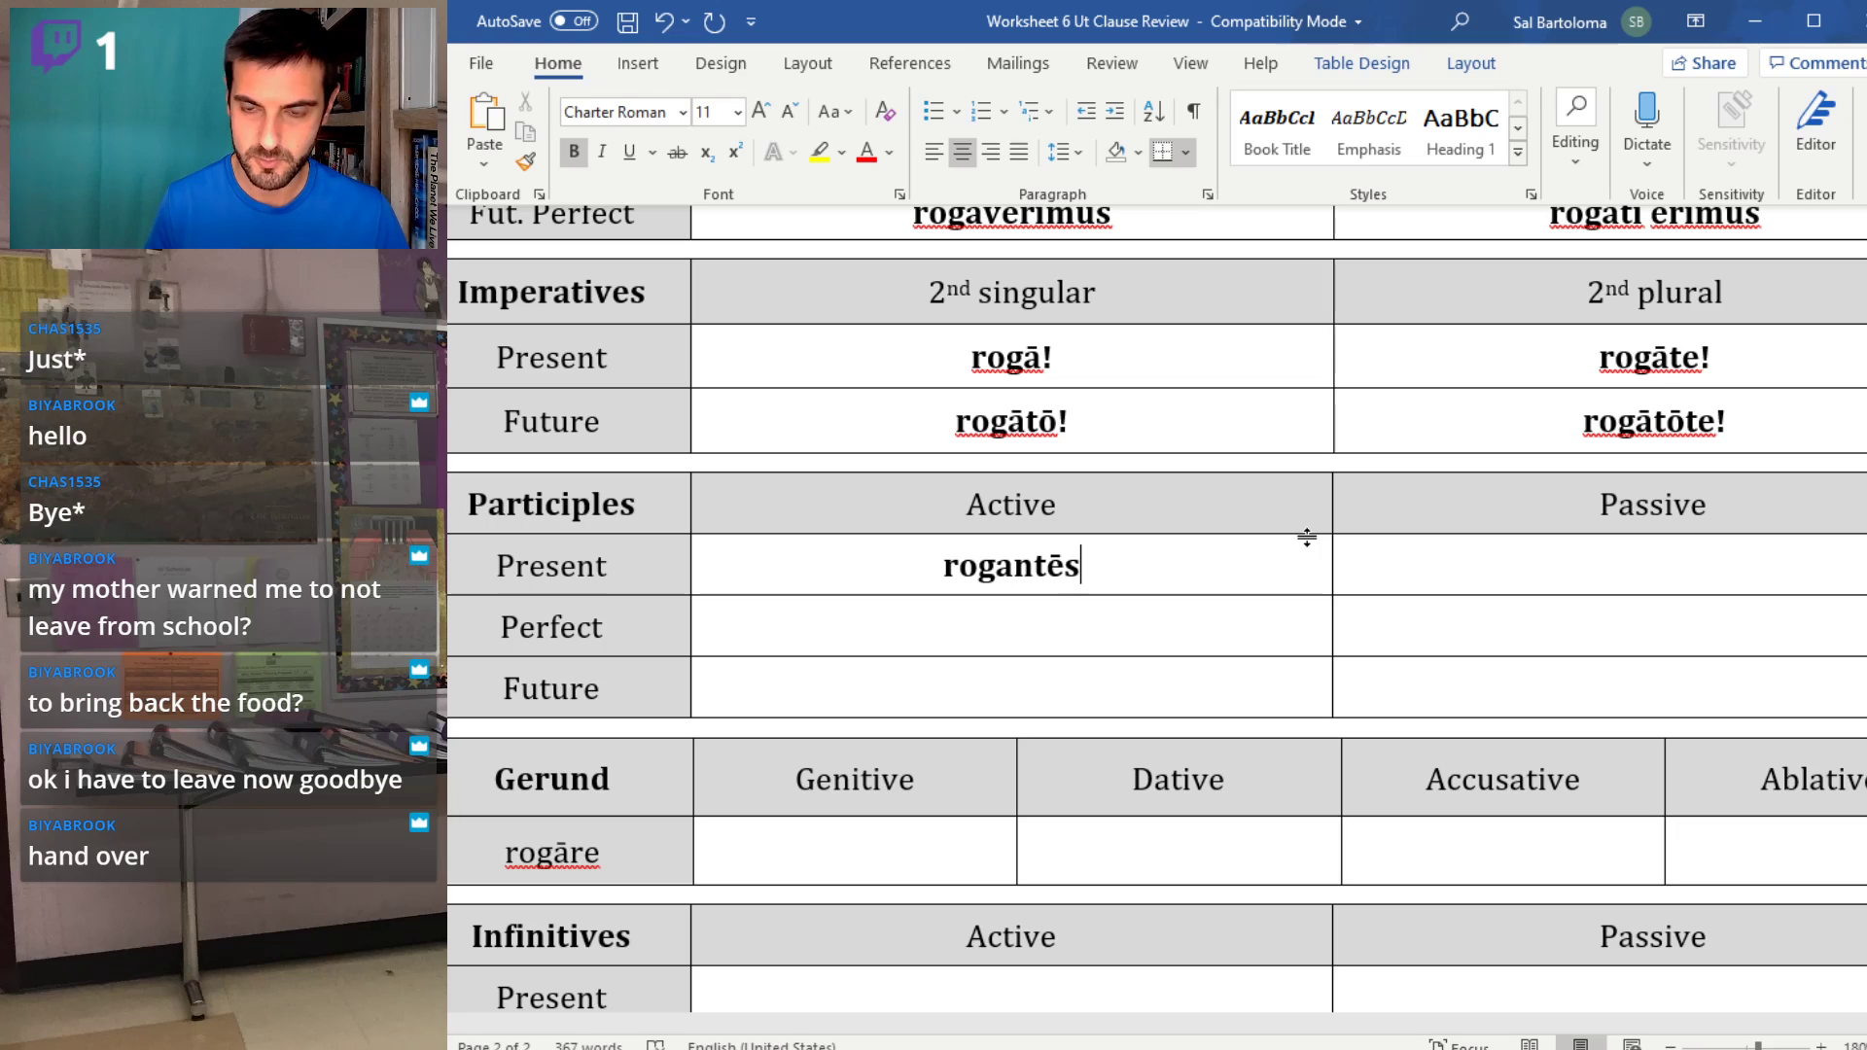
key(Tab)
key(Left)
text(---)
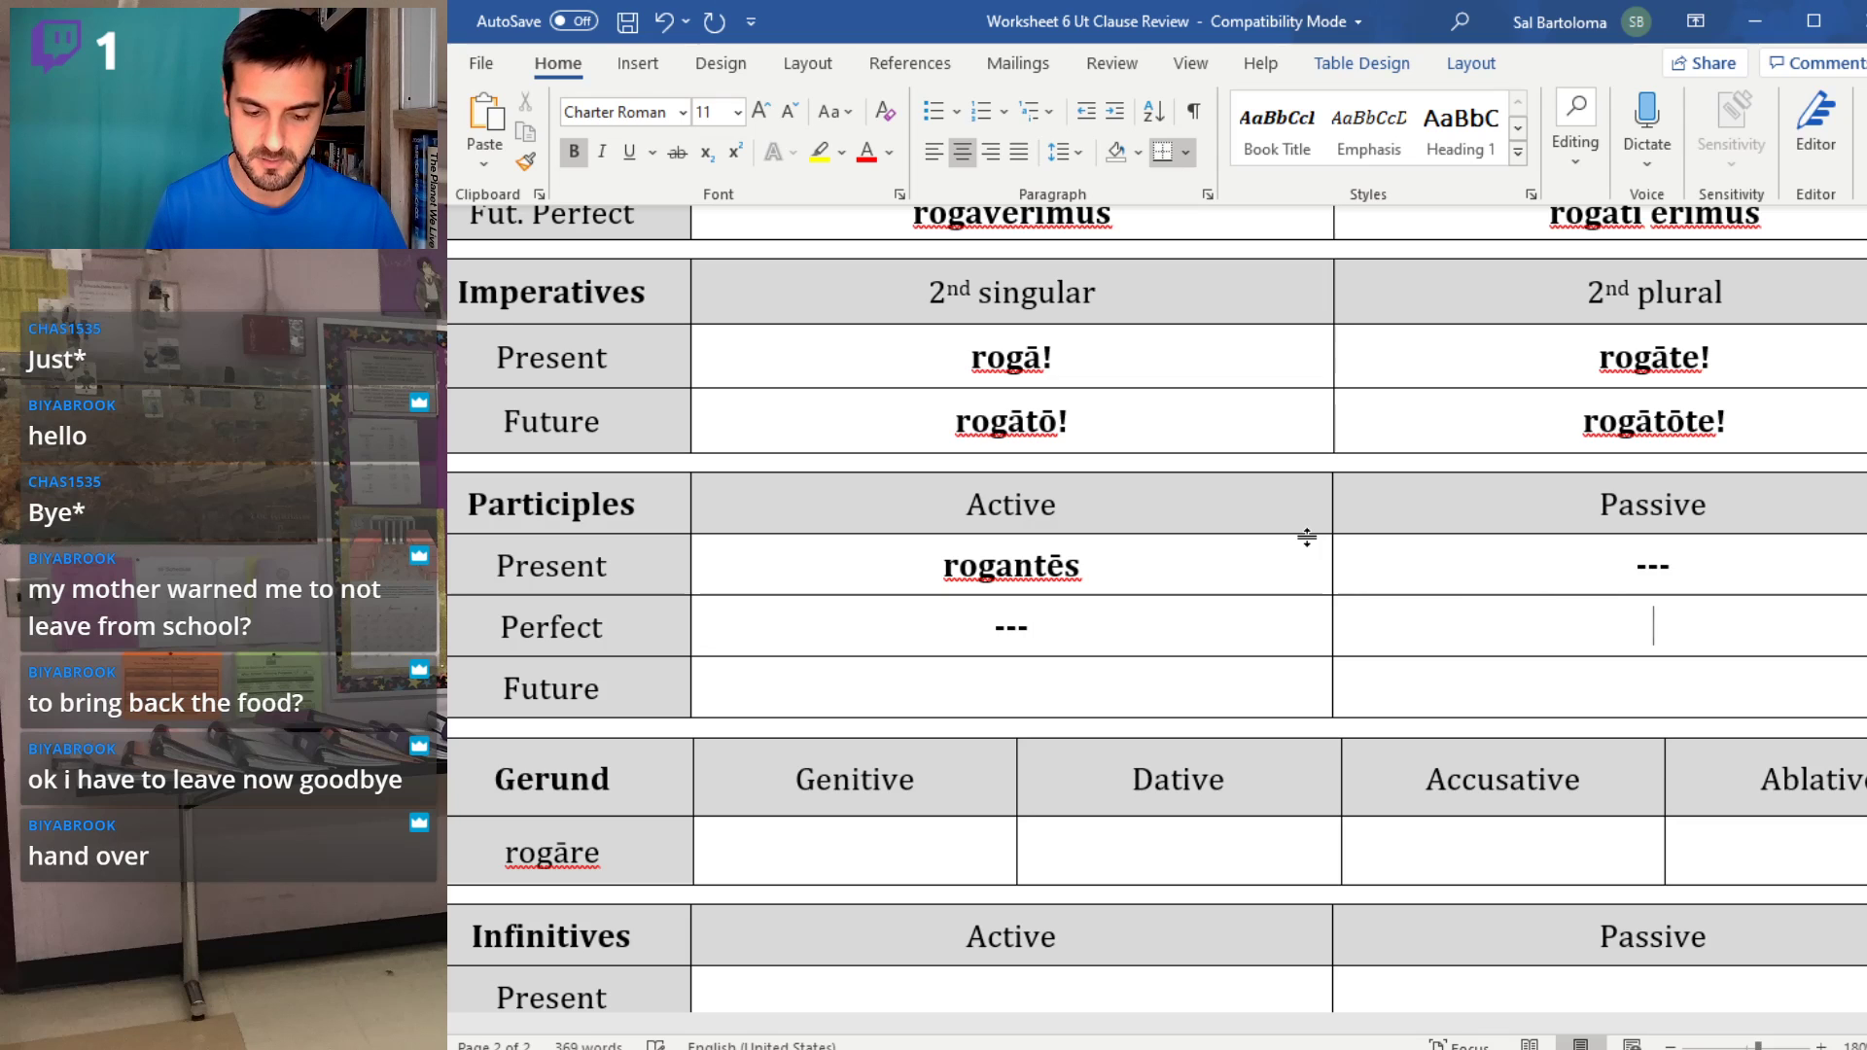
text(rogātī)
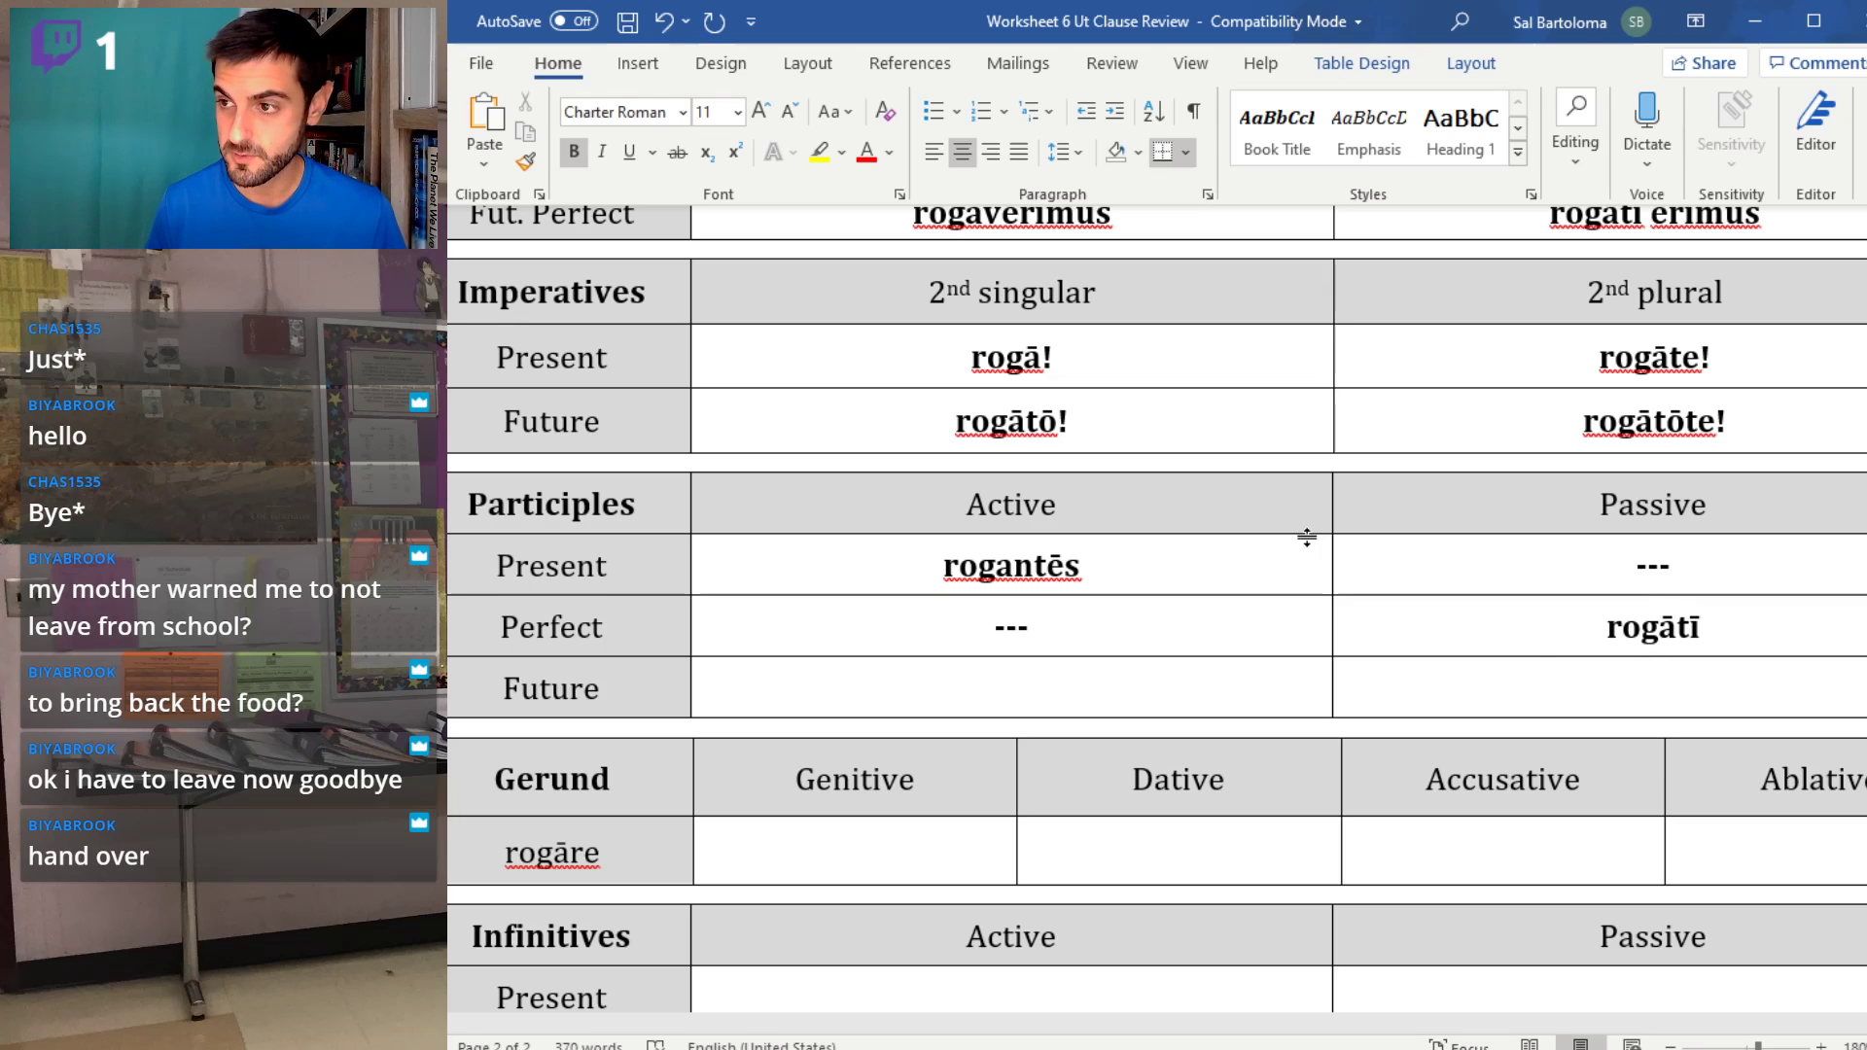
key(Down)
key(Left)
text(rogātūrī)
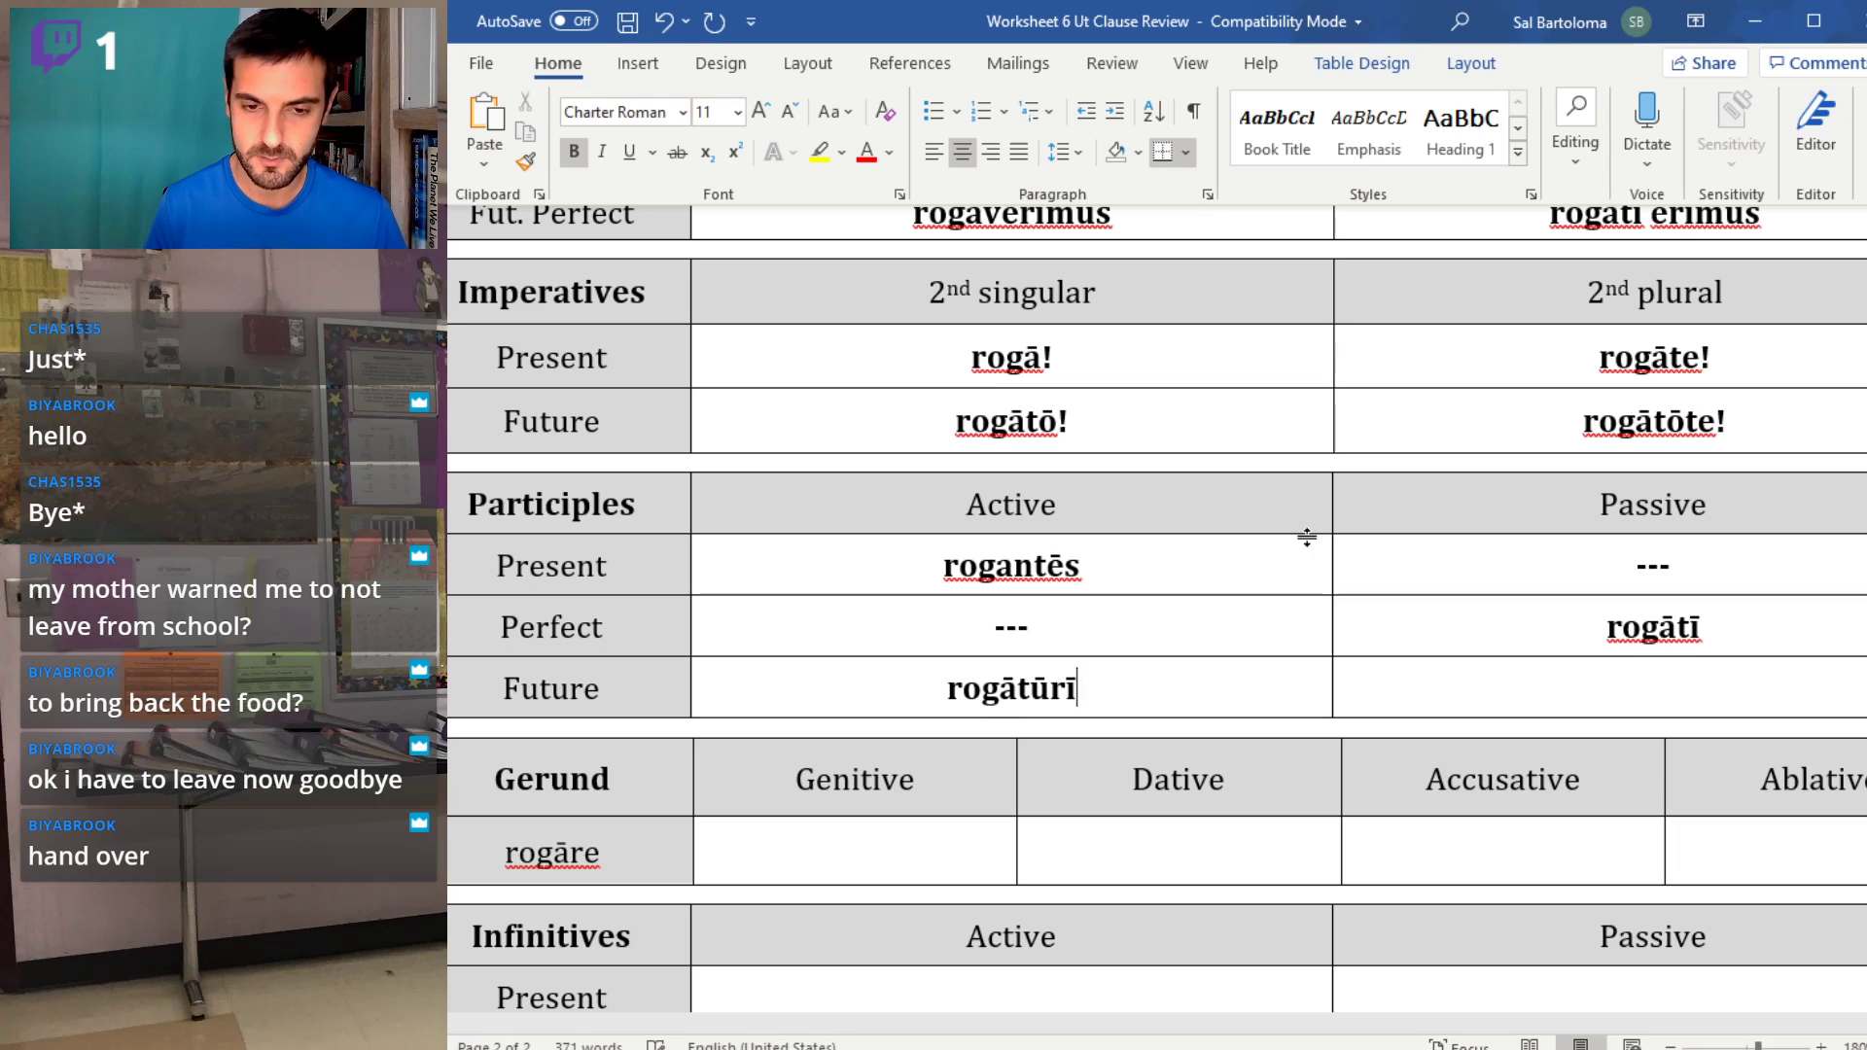
key(Tab)
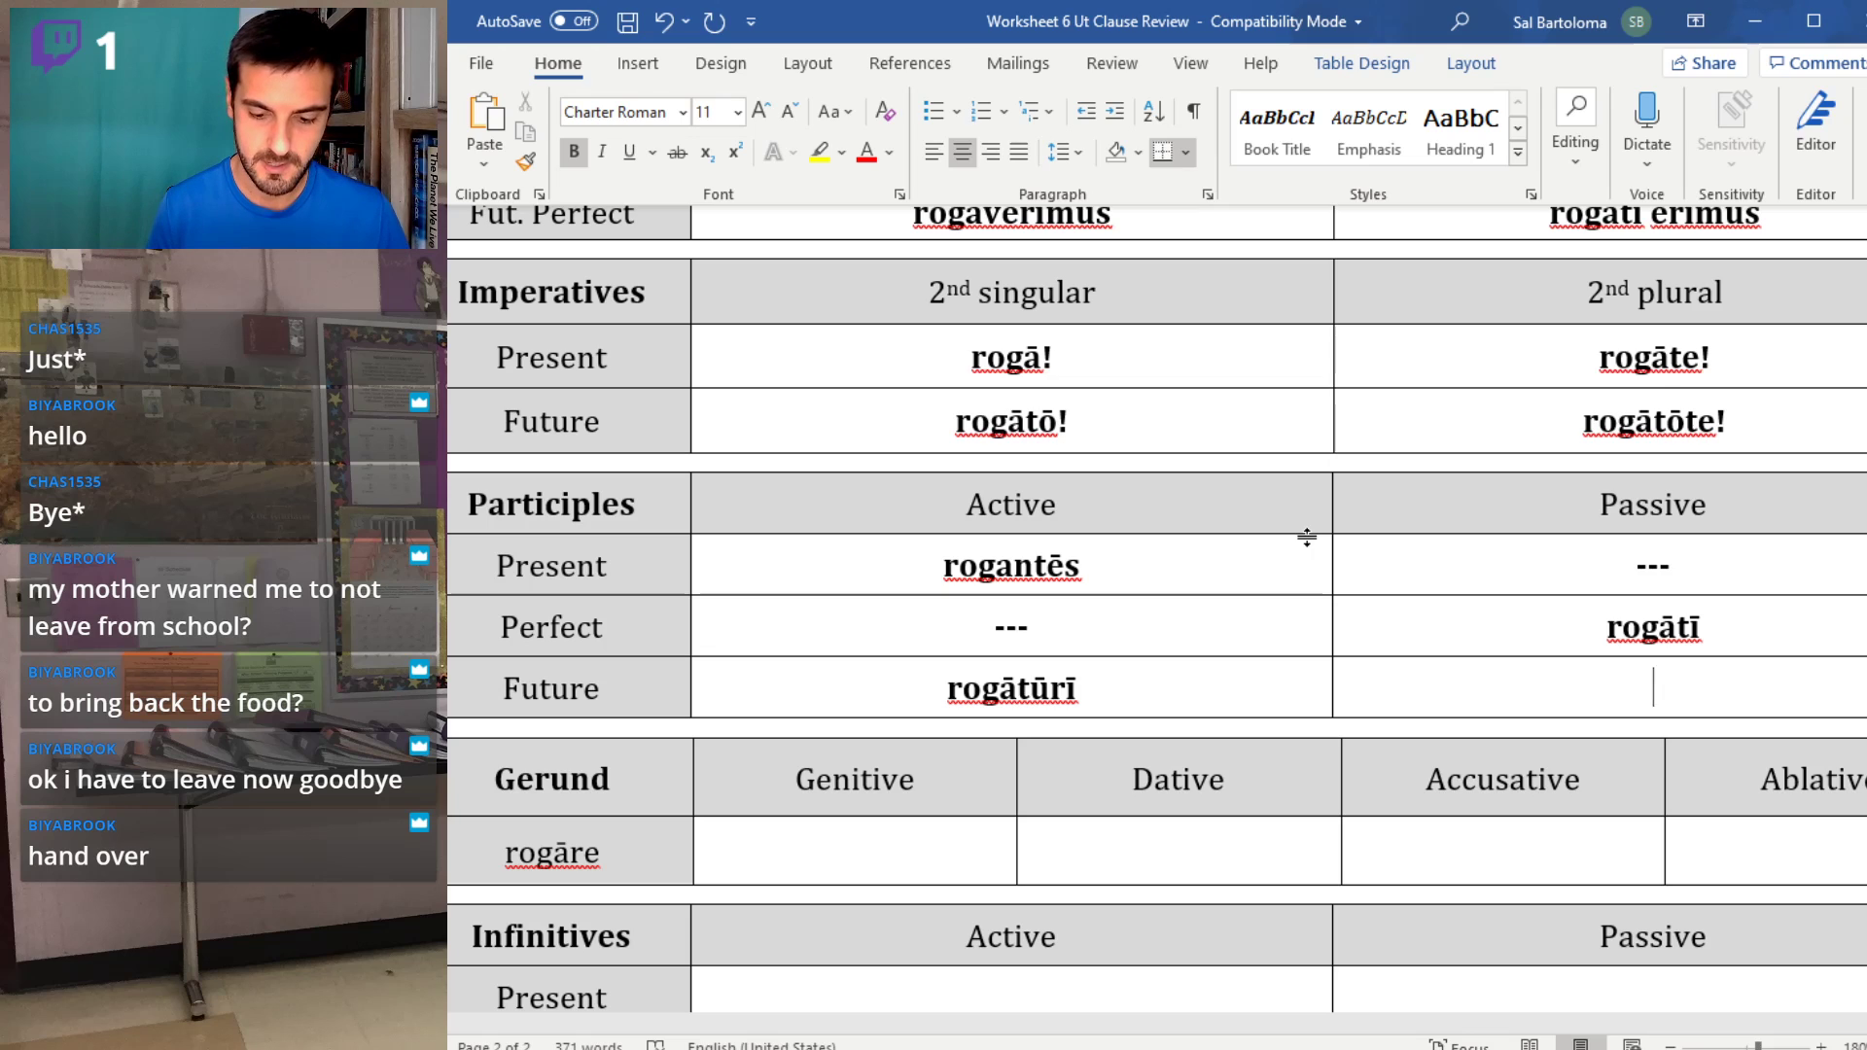
text(rogandī)
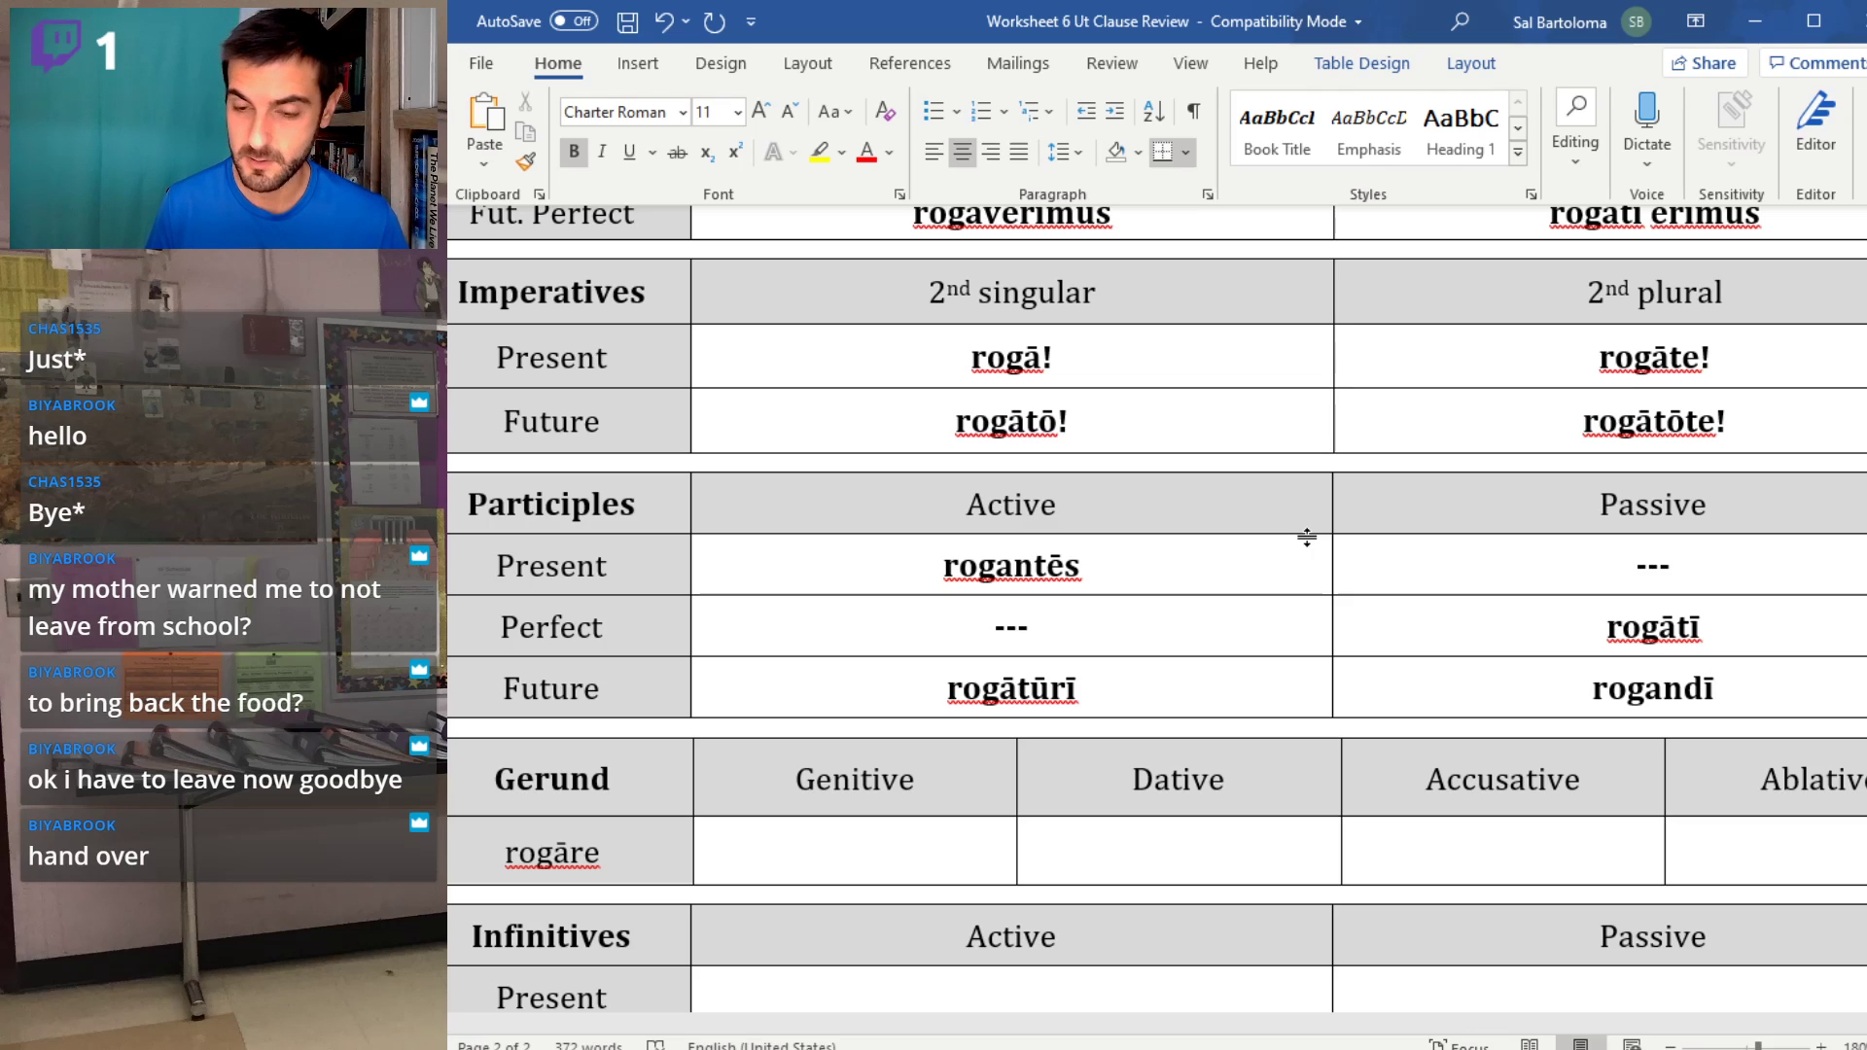
- Type the gerund forms rogandī, rogandō, rogandum and rogandō into the Genitive through Ablative cells
scroll(1229, 523, down, 2)
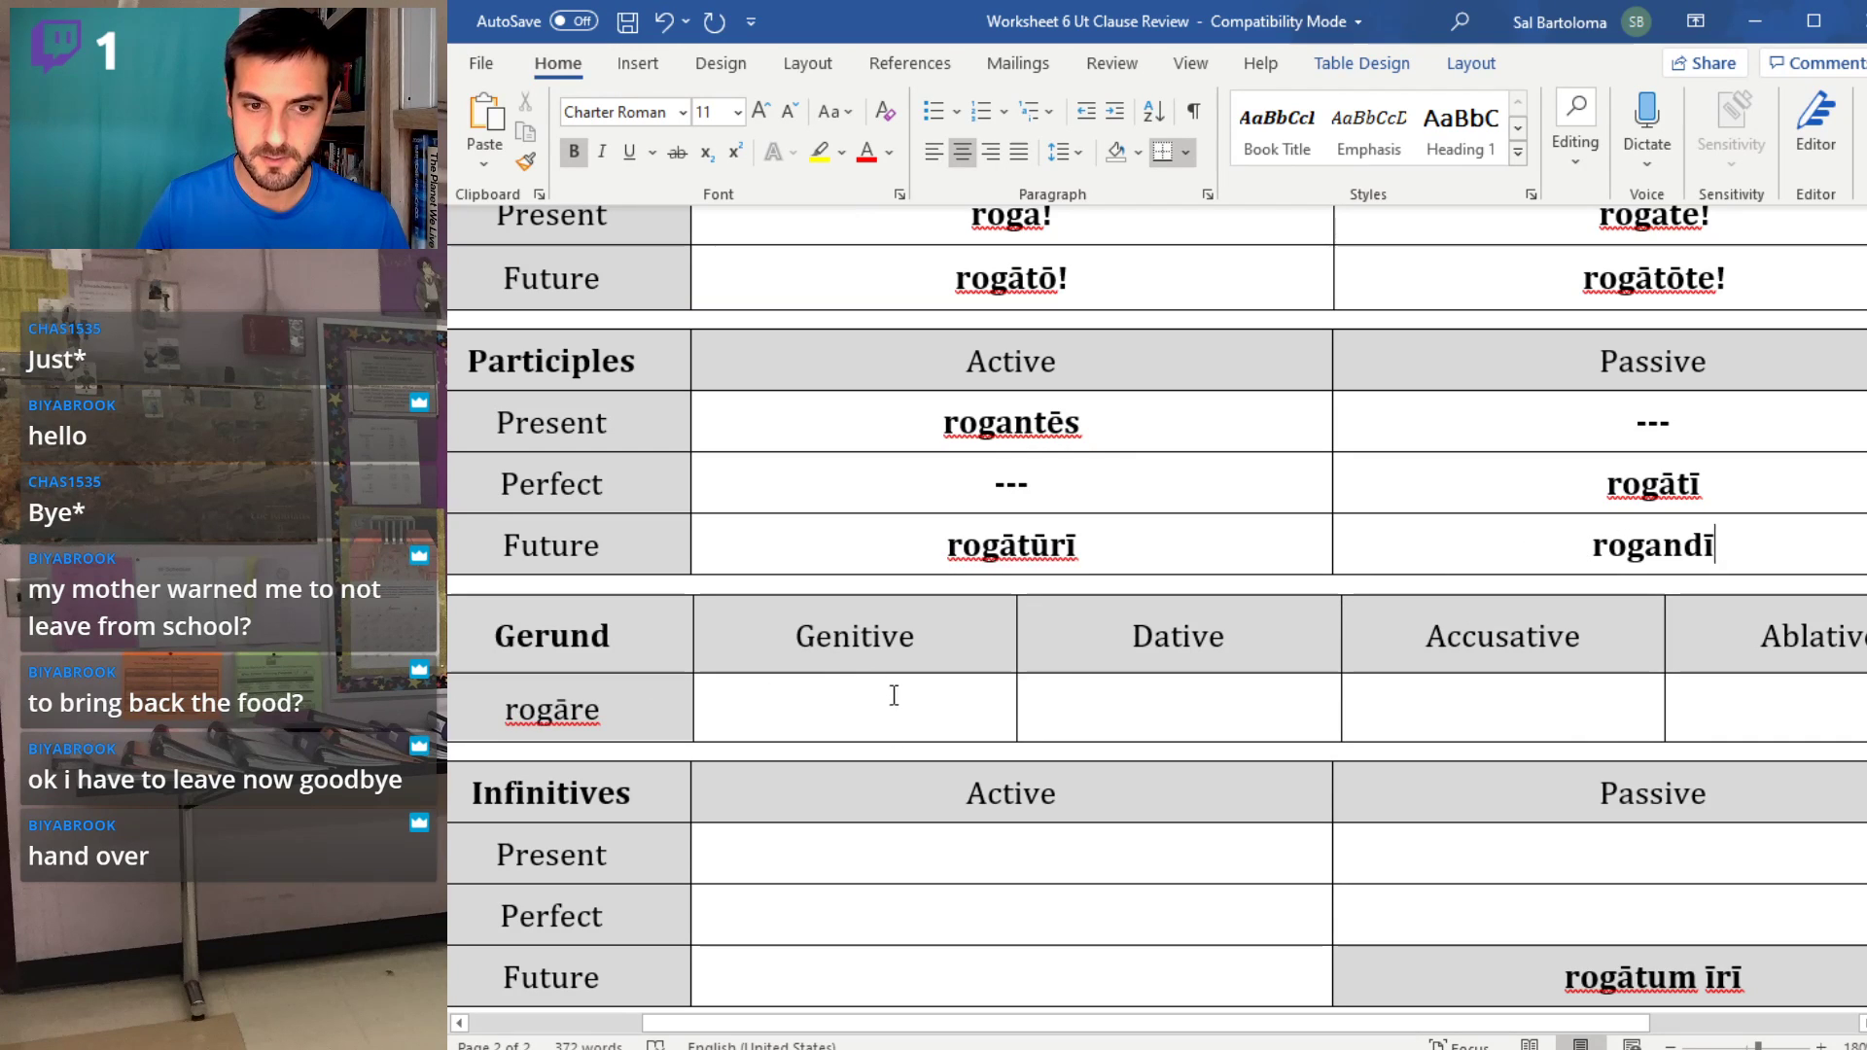
click(921, 709)
text(roga)
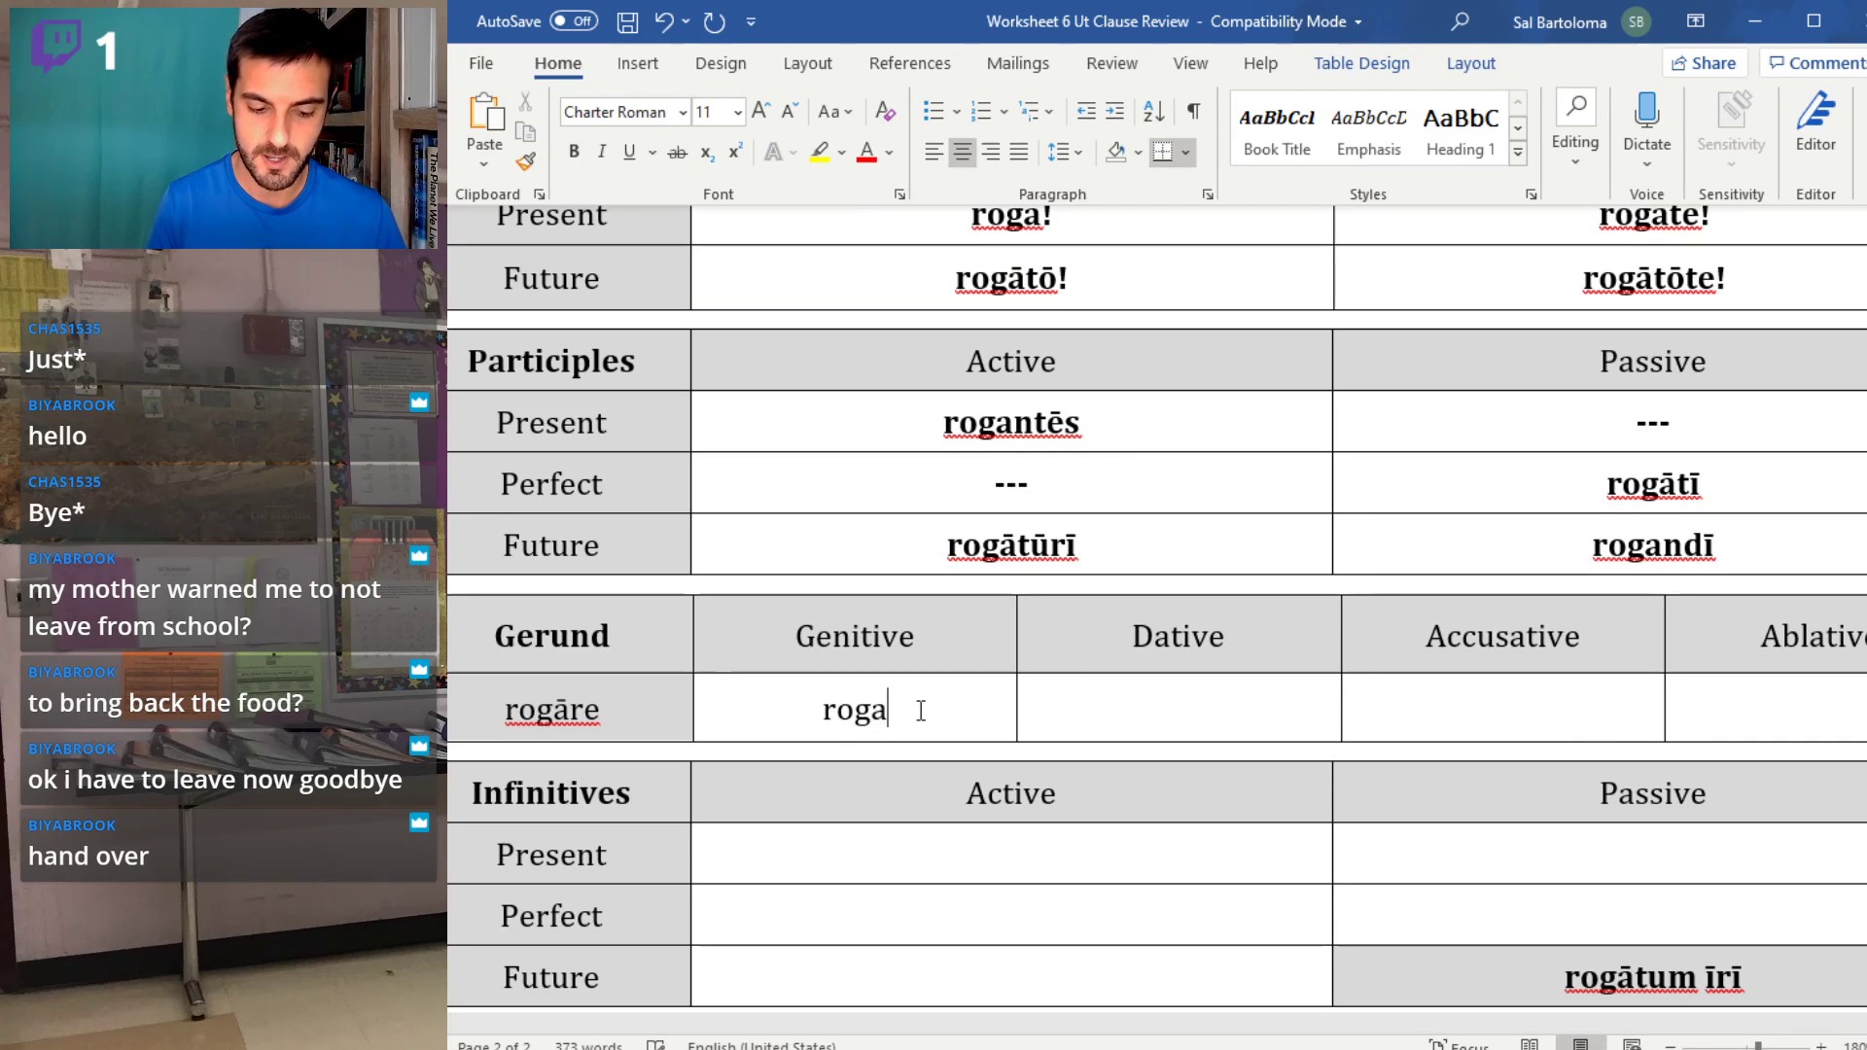
text(ndī)
key(Tab)
text(rogandō)
key(Tab)
text(rogandum)
key(Tab)
text(rogandu)
key(BackSpace)
text(ō)
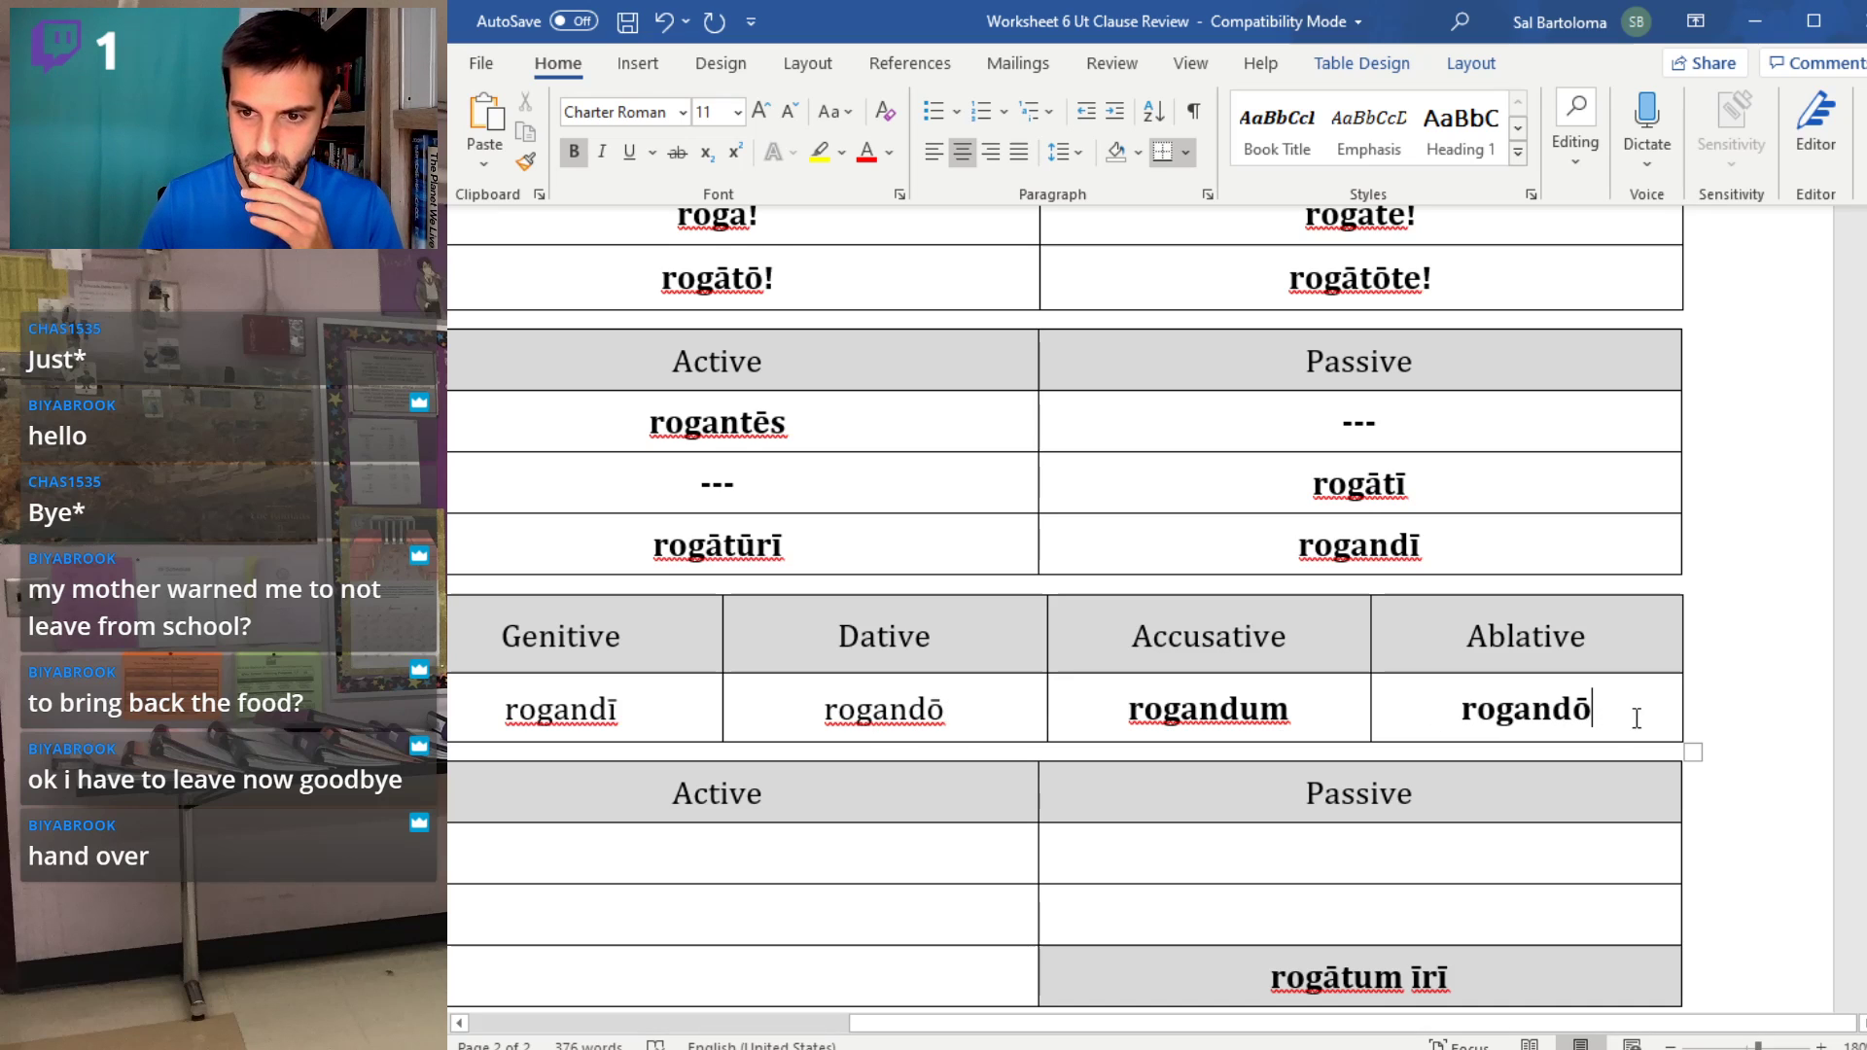
- Bold the whole gerund row and check each form's formatting
shift+click(613, 722)
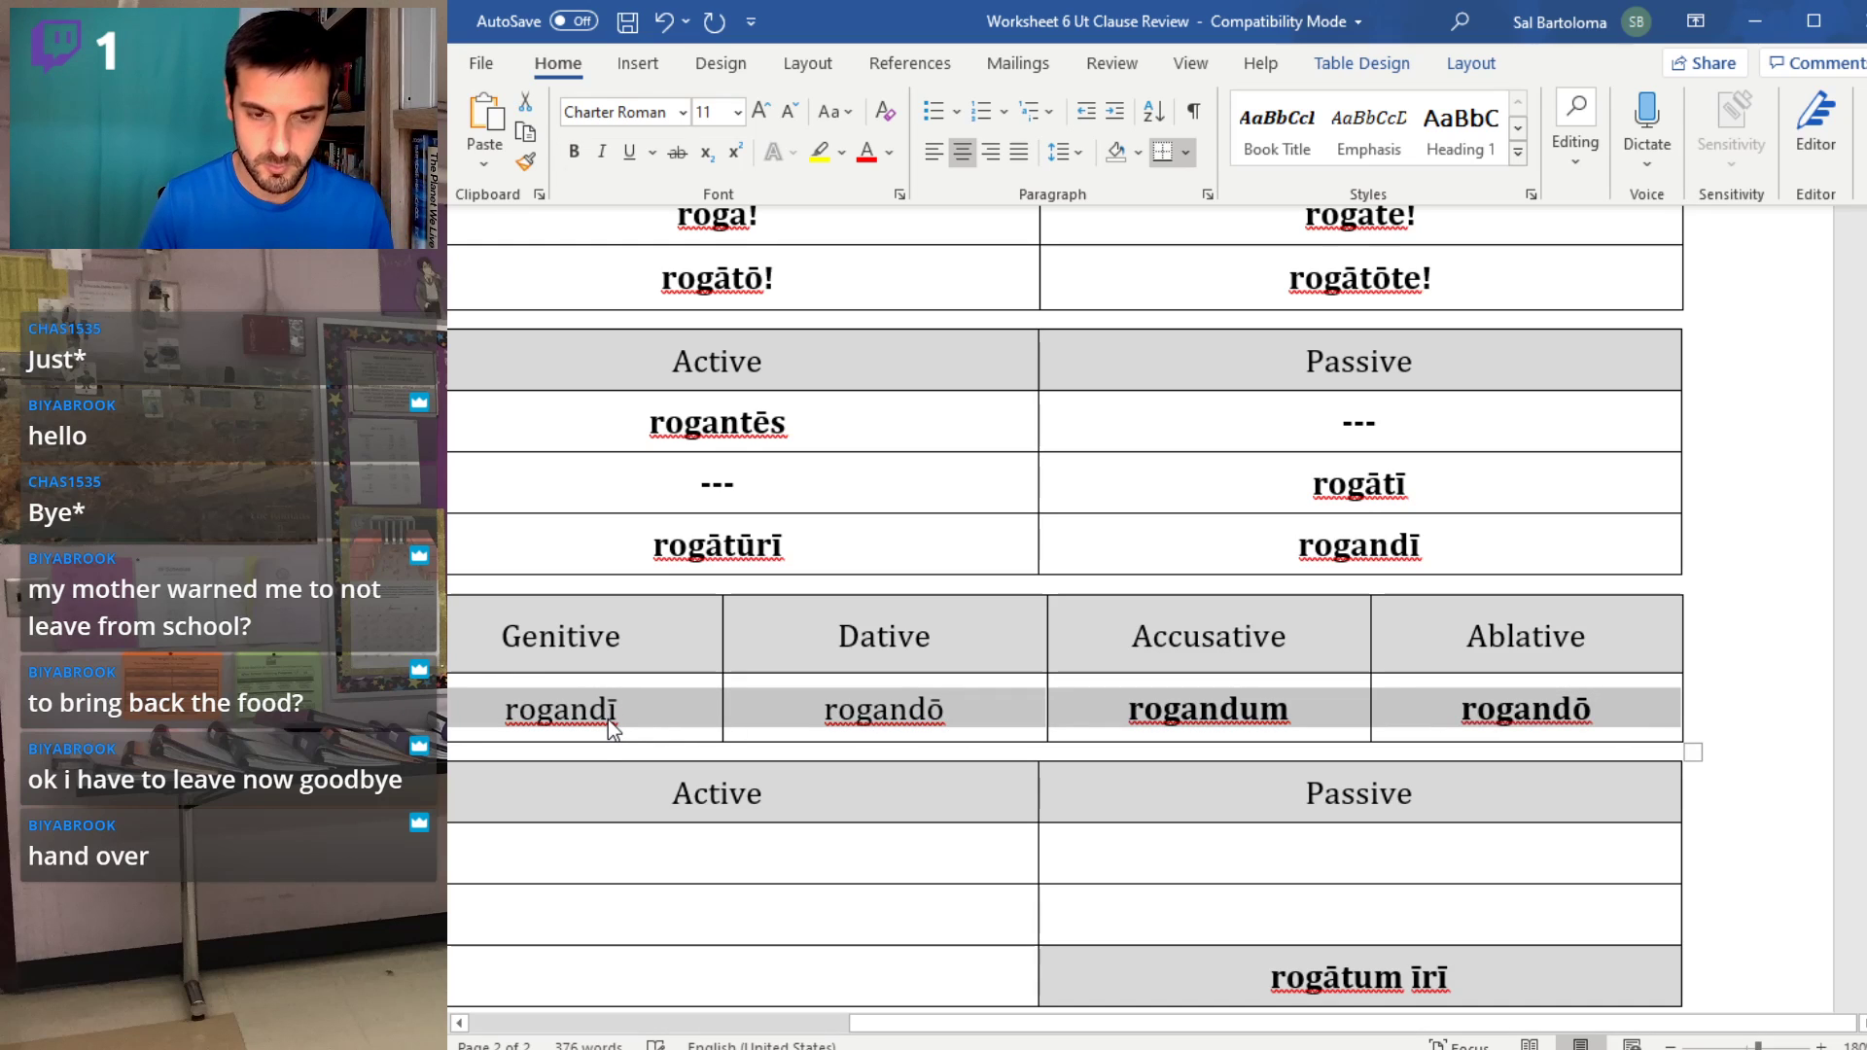
key(ctrl+b)
scroll(1281, 1024, left, 5)
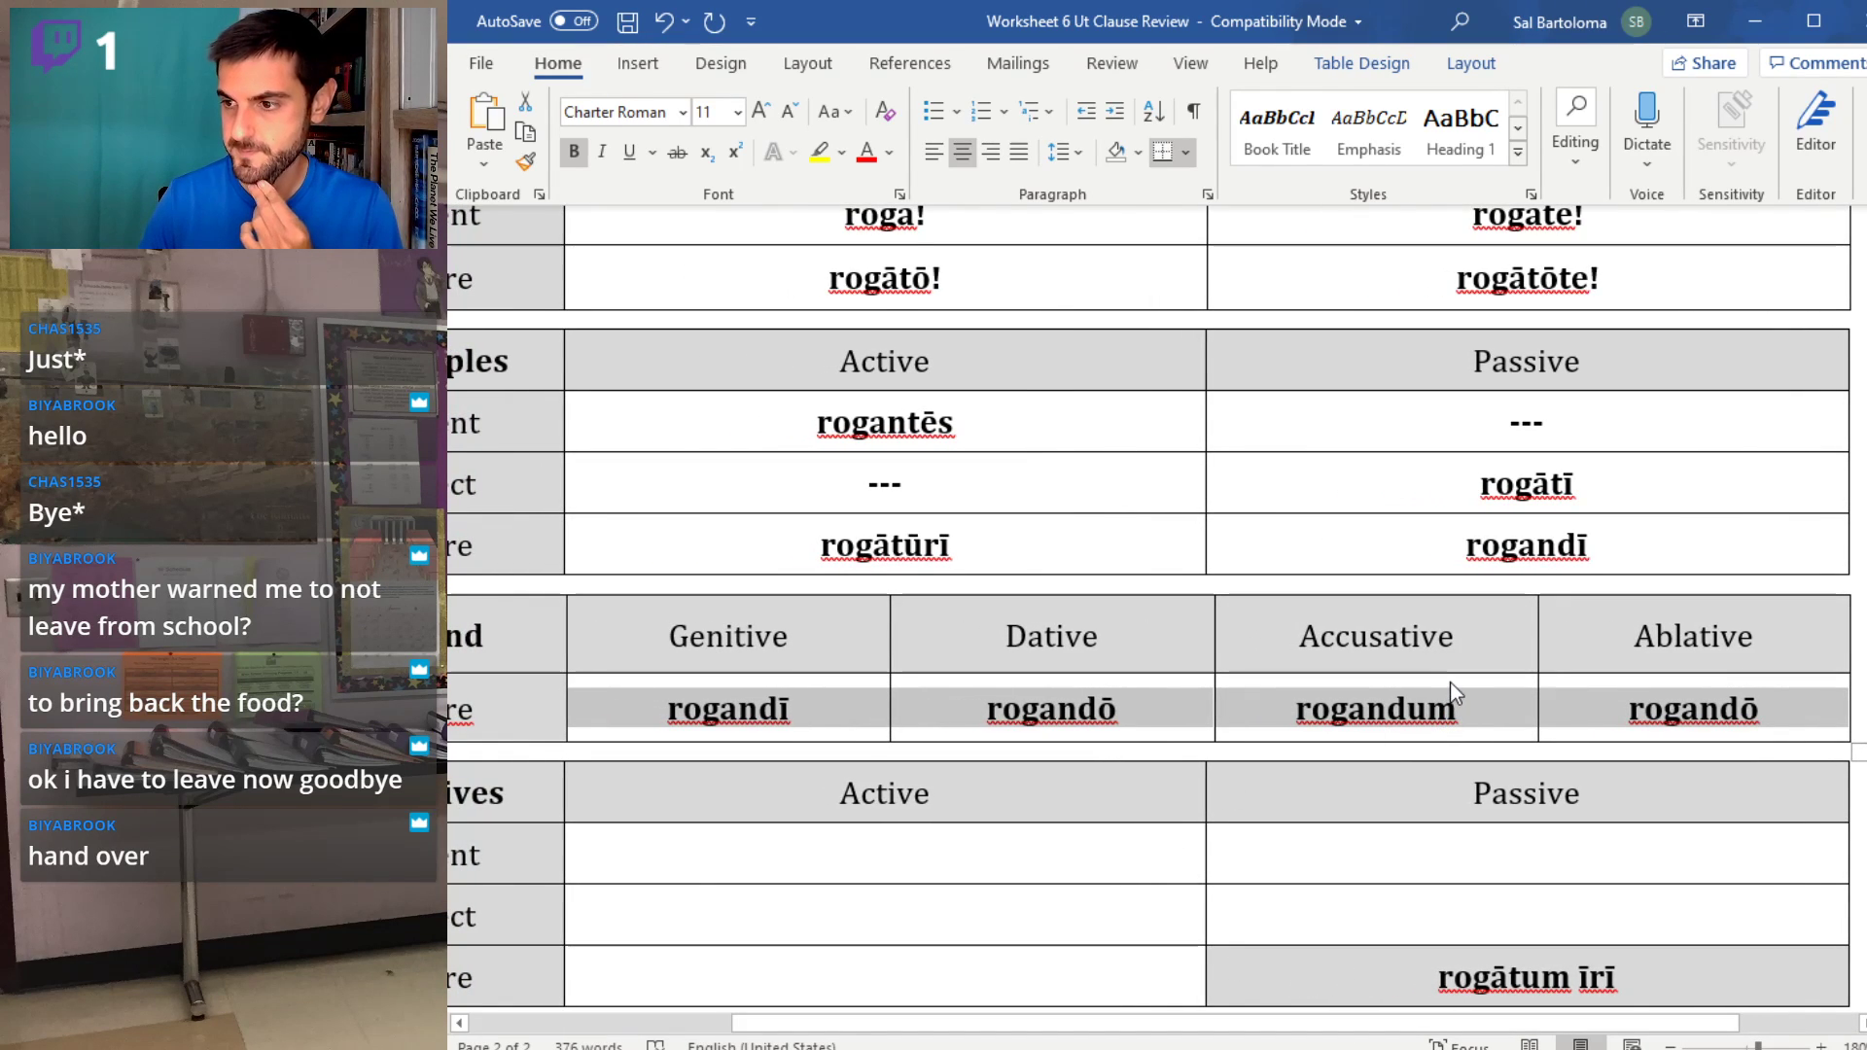
click(788, 709)
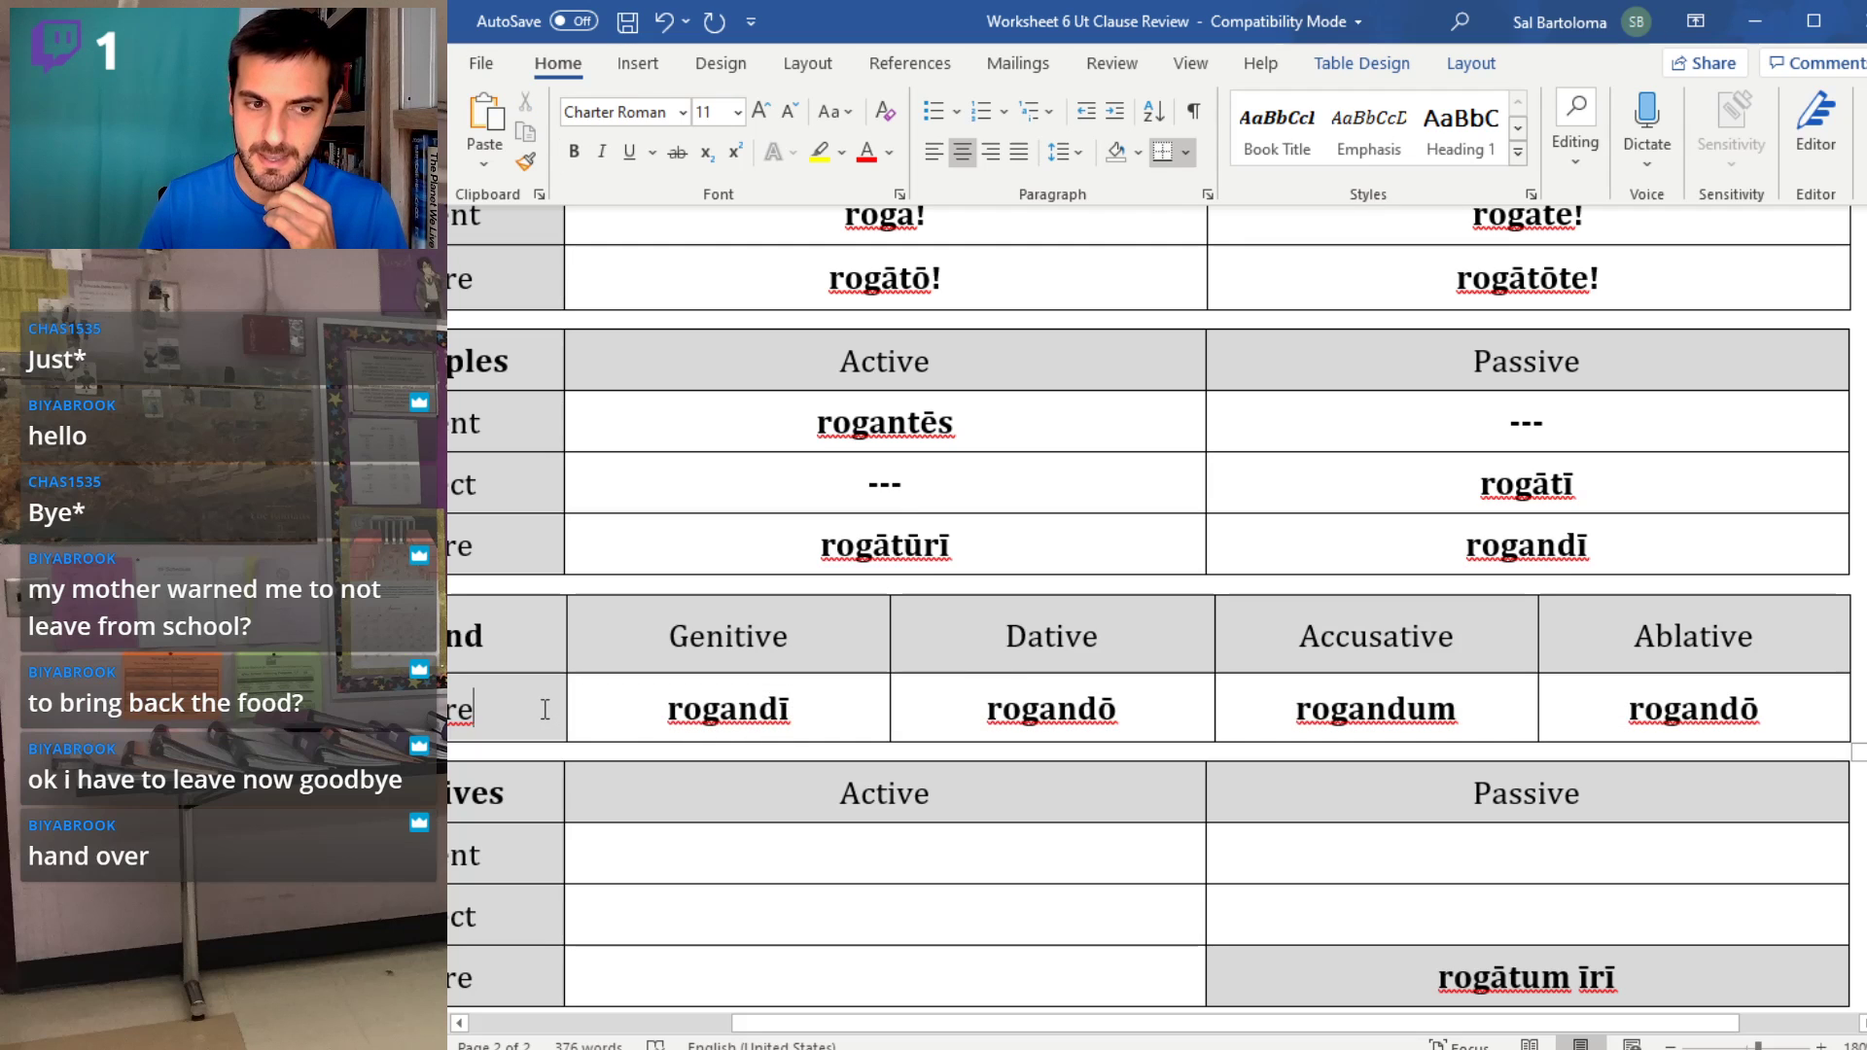
double_click(642, 717)
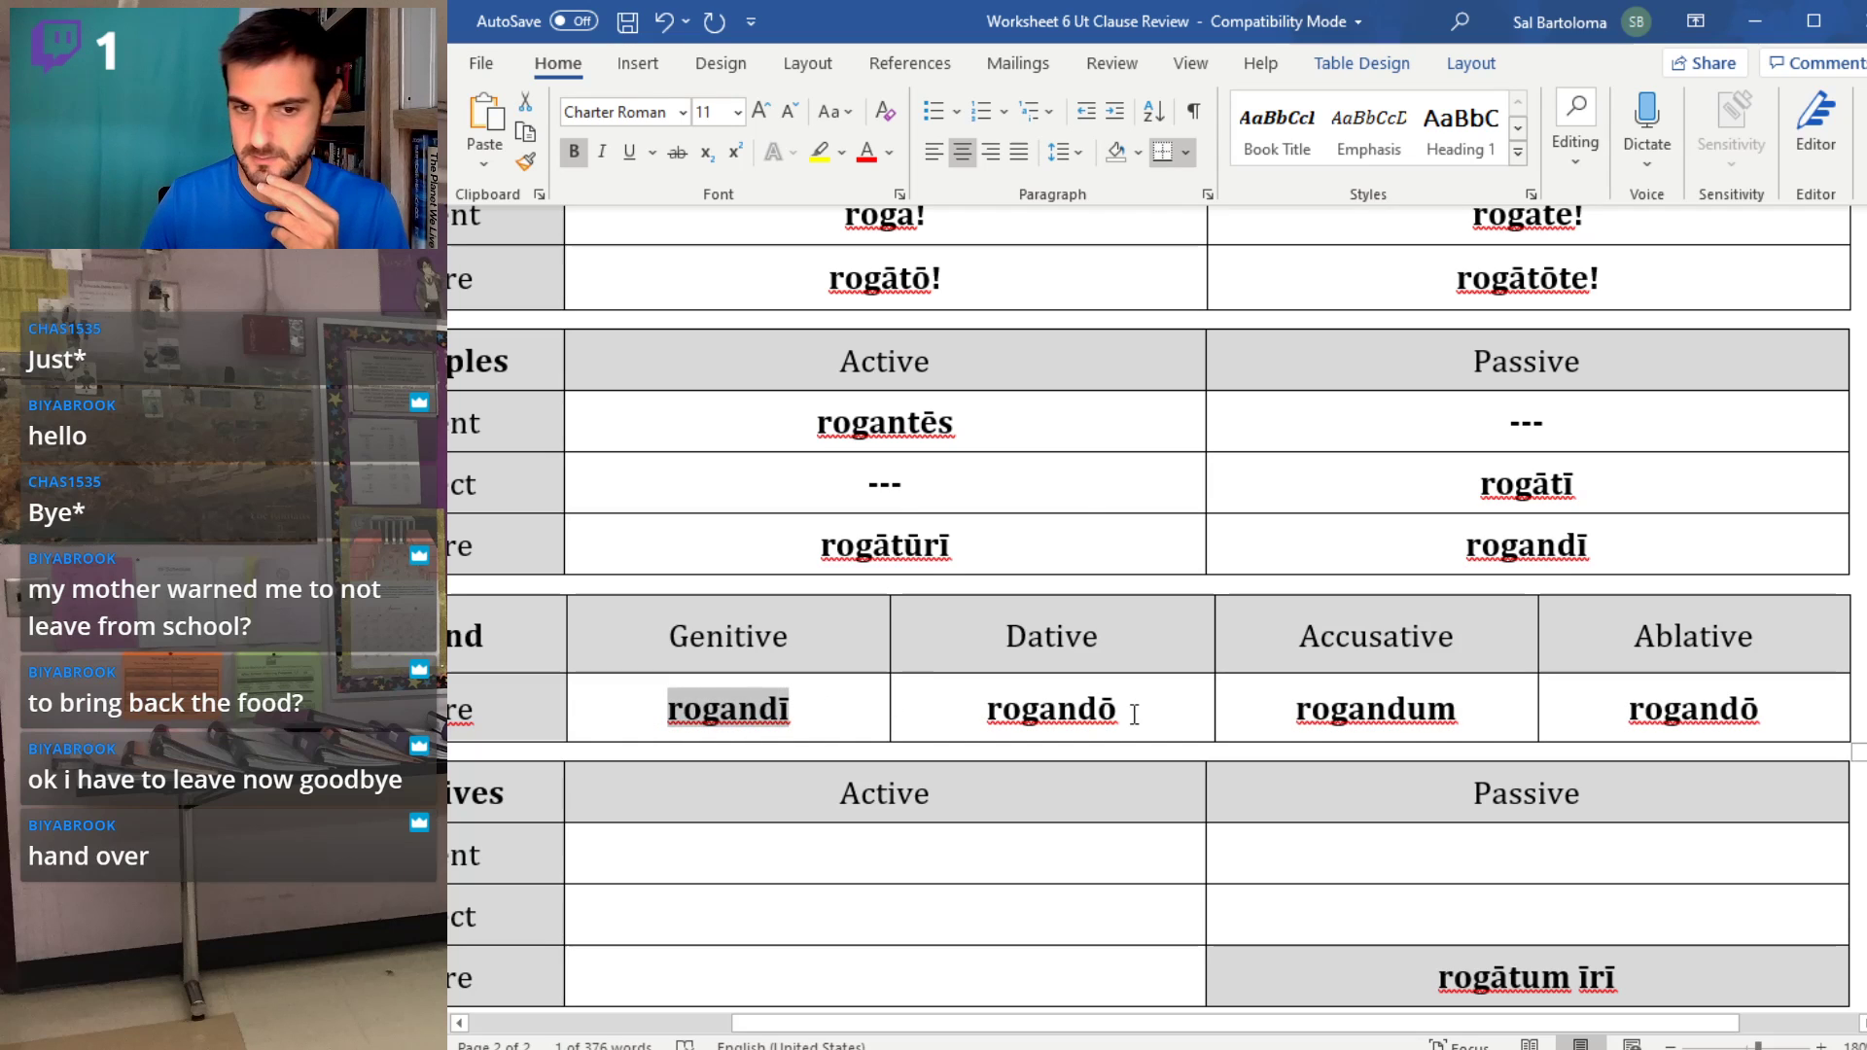
double_click(971, 727)
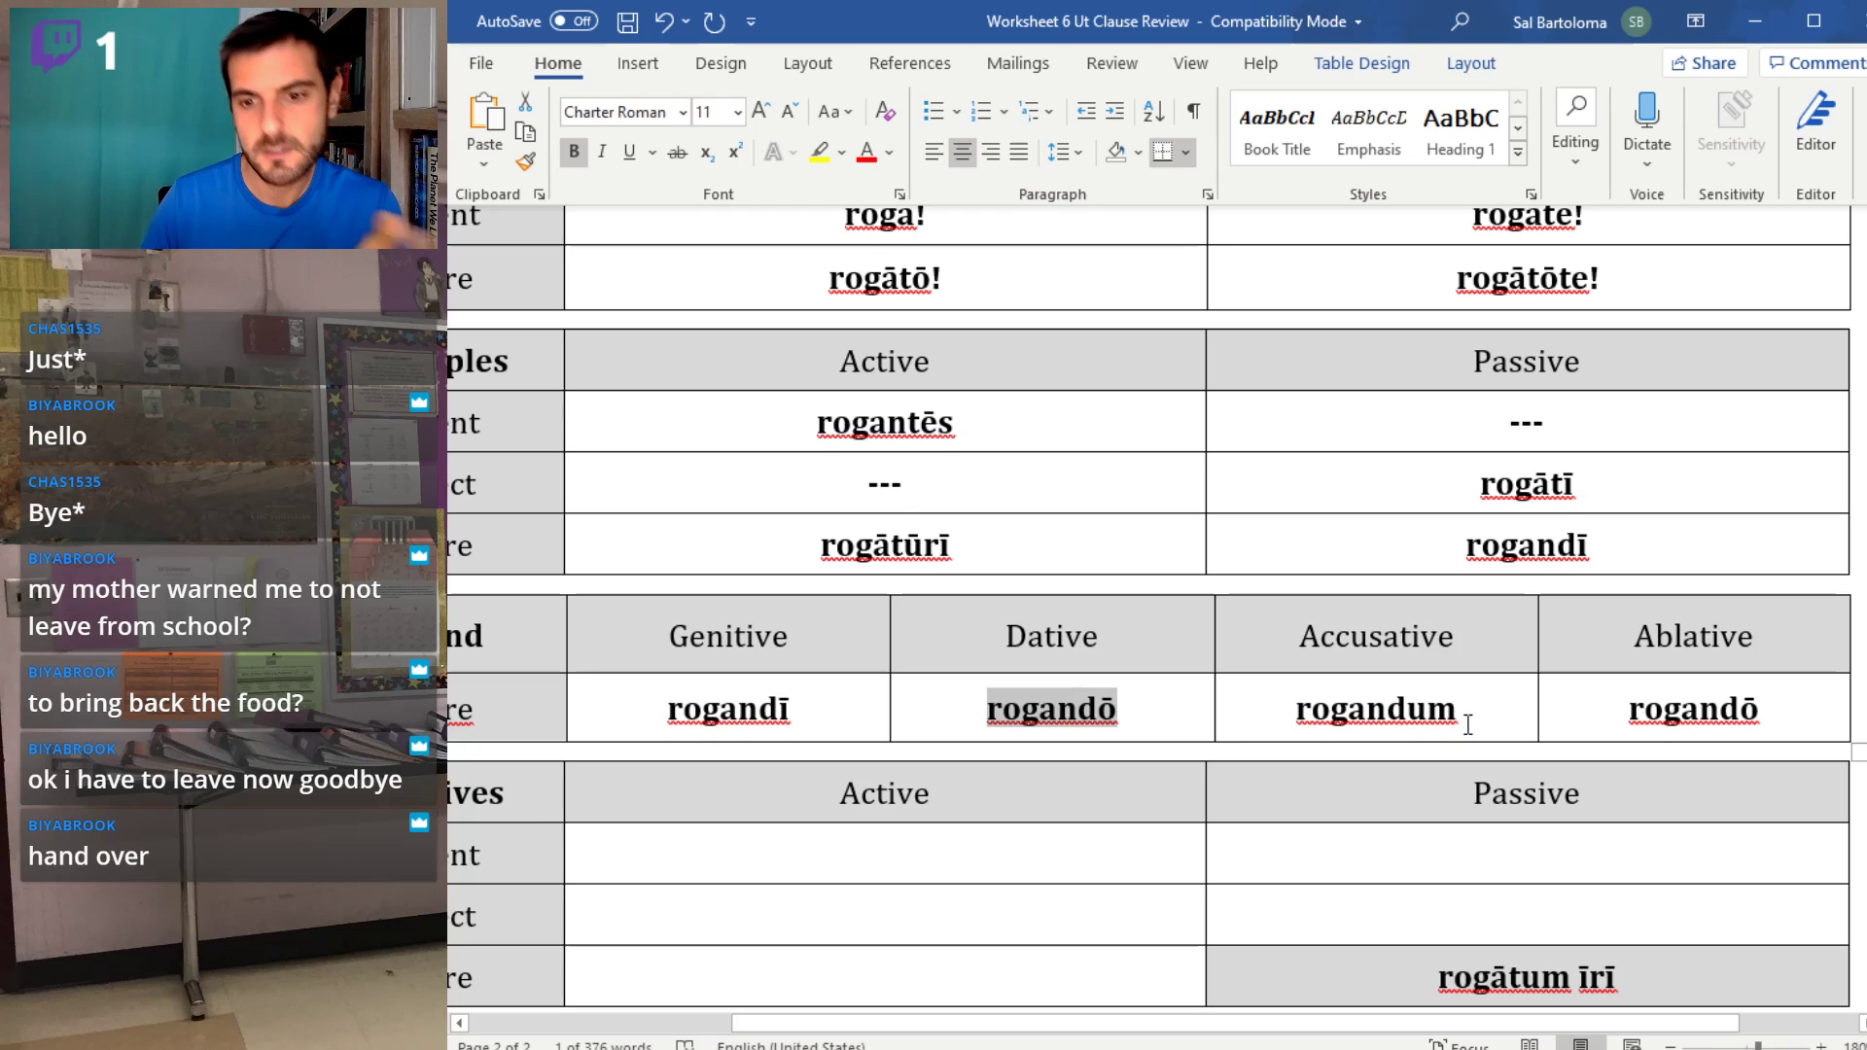
drag(1473, 721, 1281, 708)
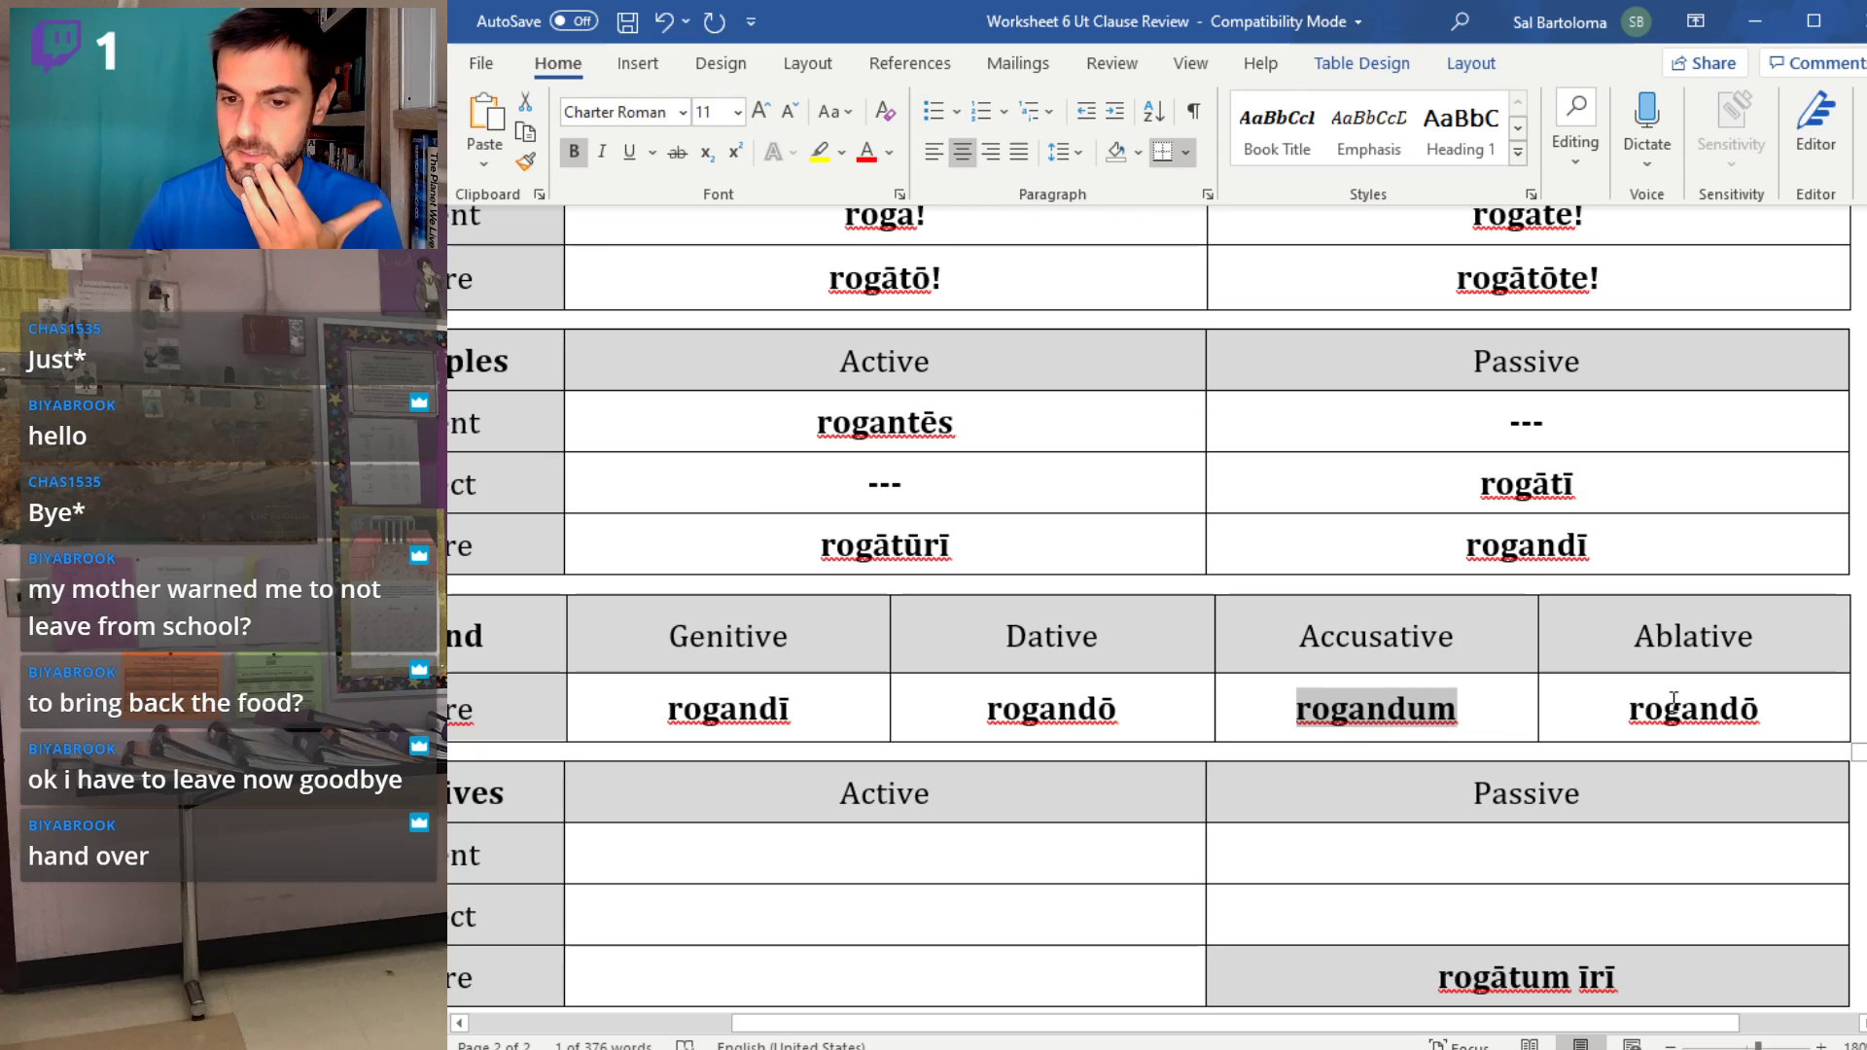
drag(1778, 709, 1611, 698)
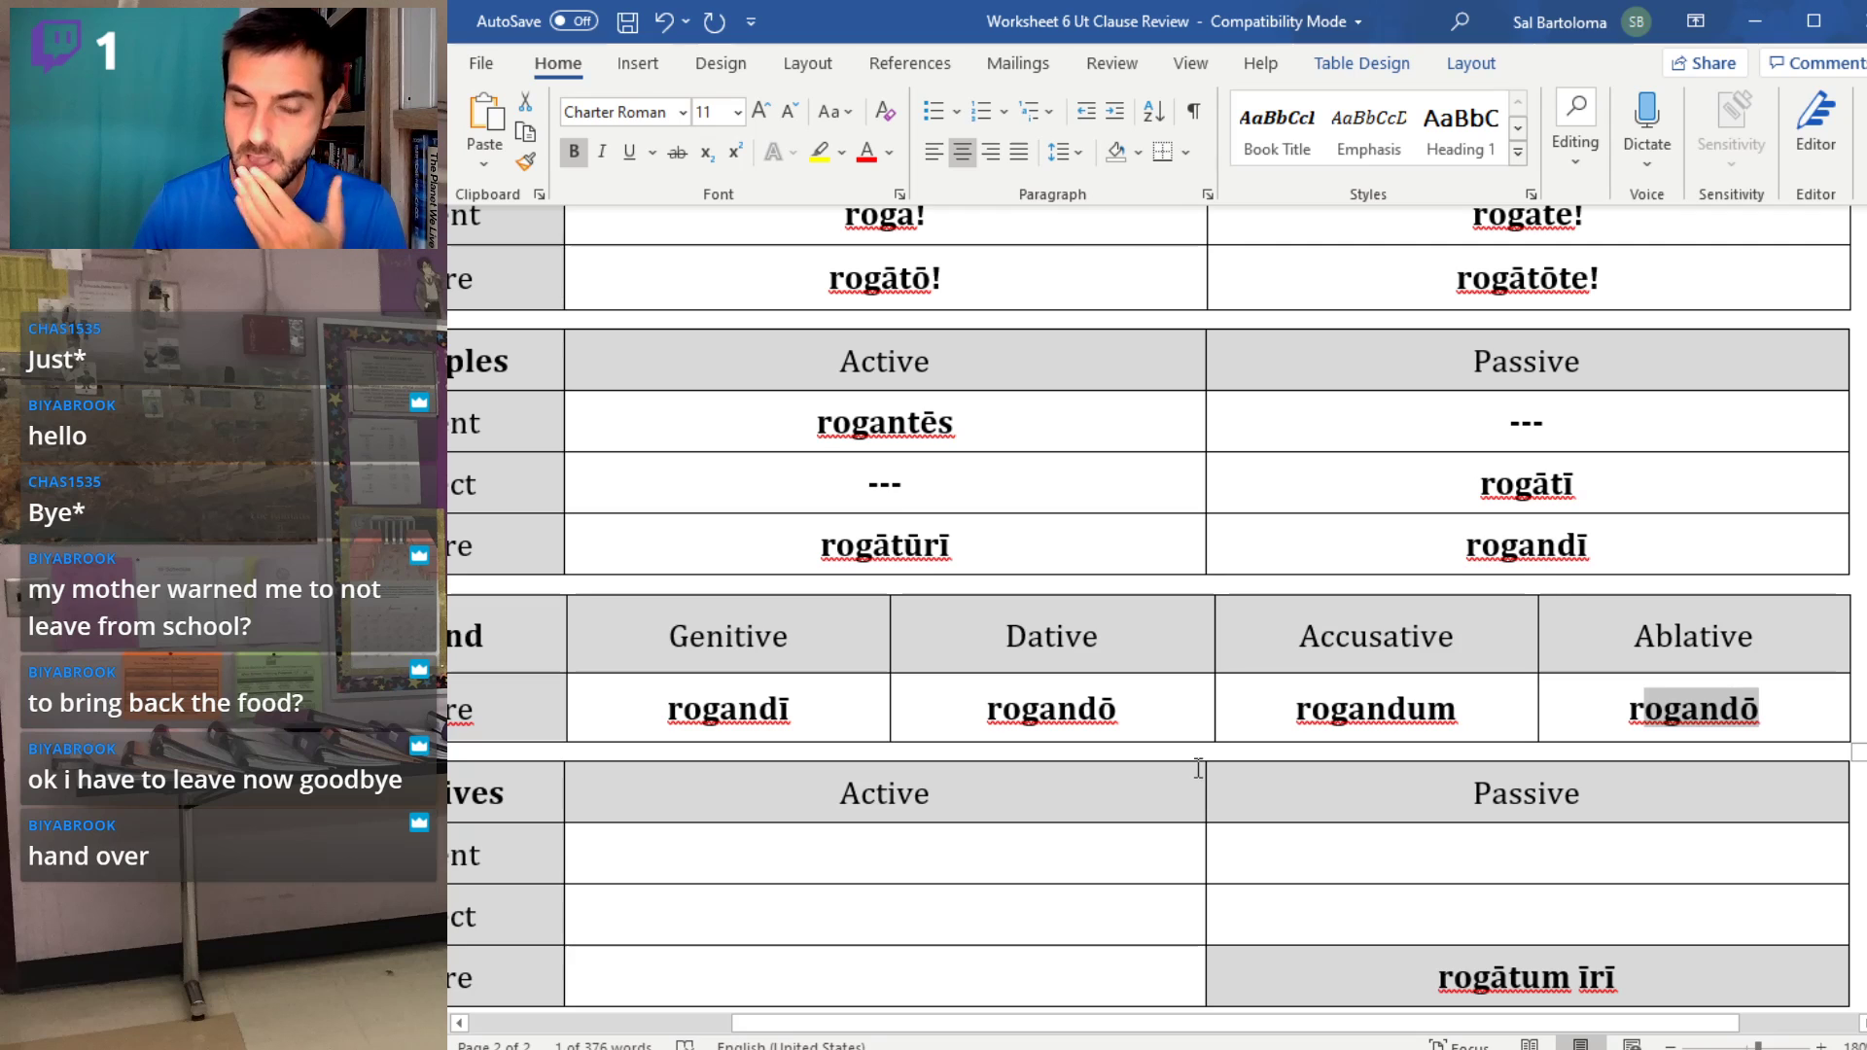
scroll(1235, 750, down, 5)
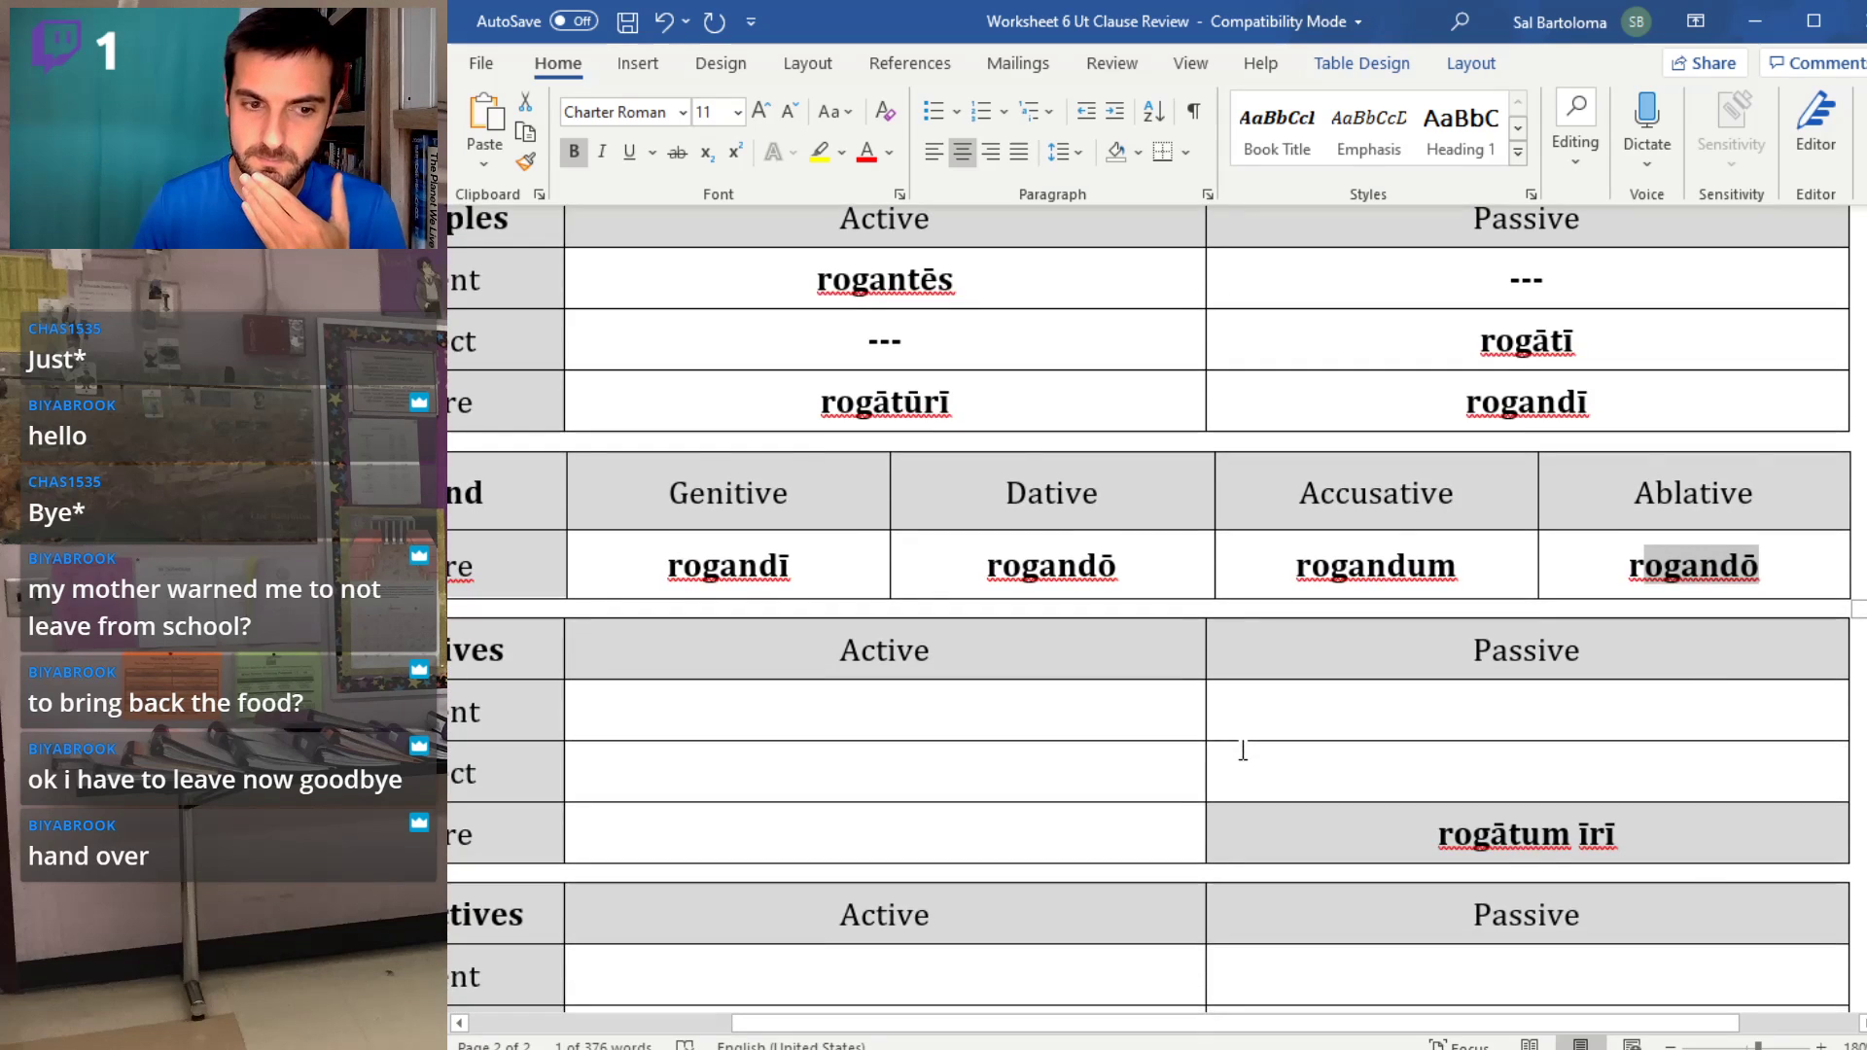
scroll(1486, 1011, left, 1)
scroll(1480, 1039, left, 1)
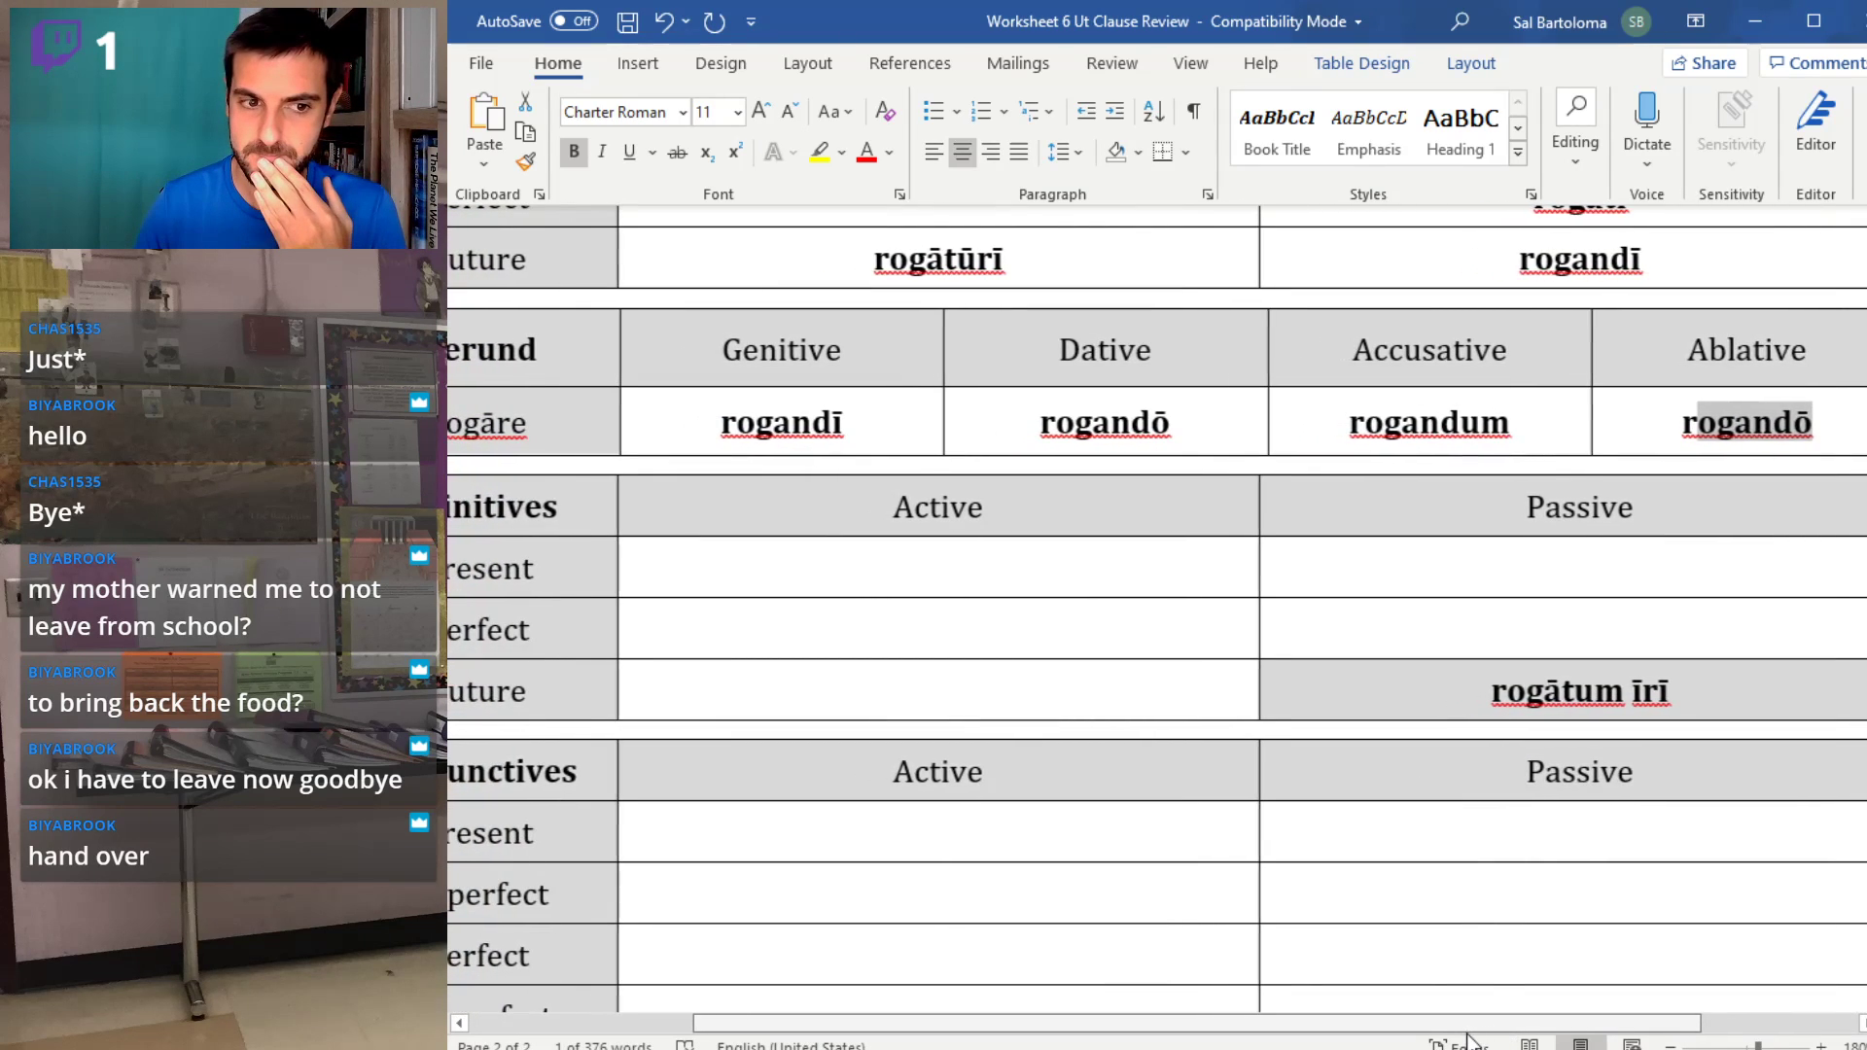
- Enter the infinitives rogāre and rogārī (present) and rogāvisse (perfect active)
drag(1317, 1025, 1262, 1025)
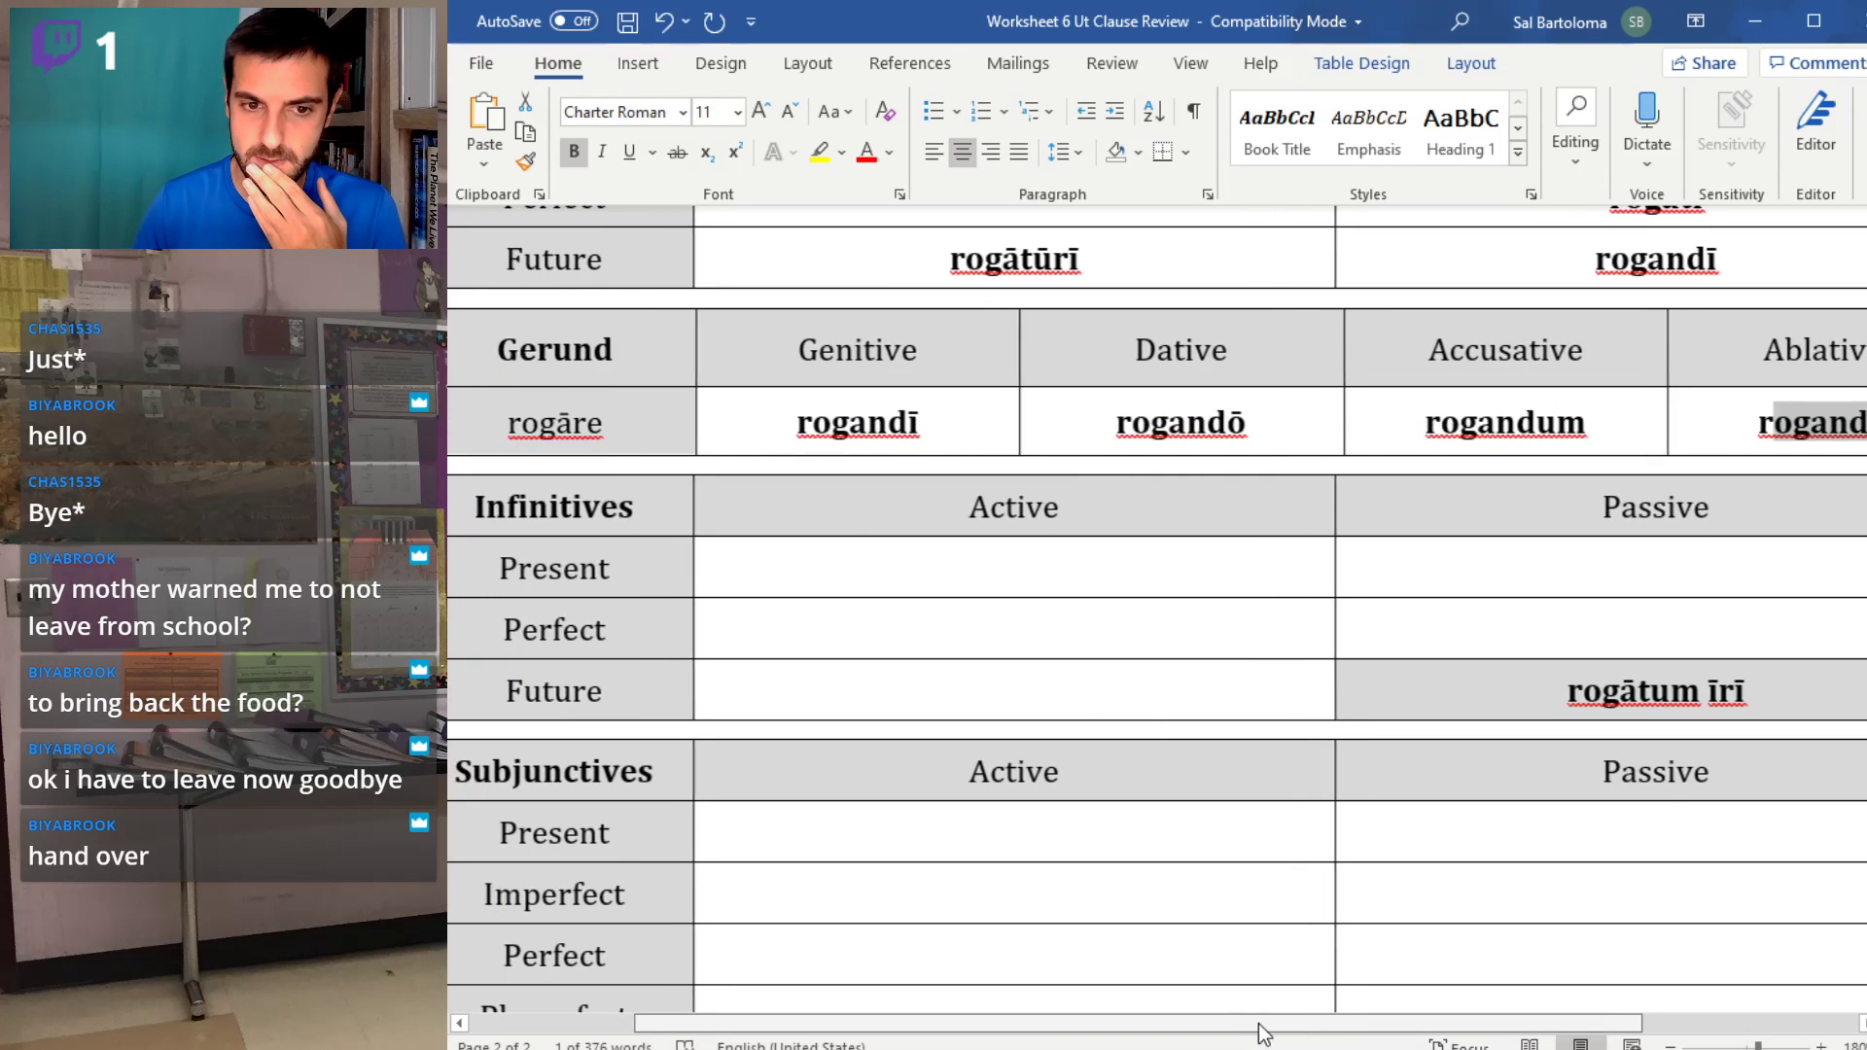
click(1241, 574)
text(rogāre)
key(Tab)
text(rogārī)
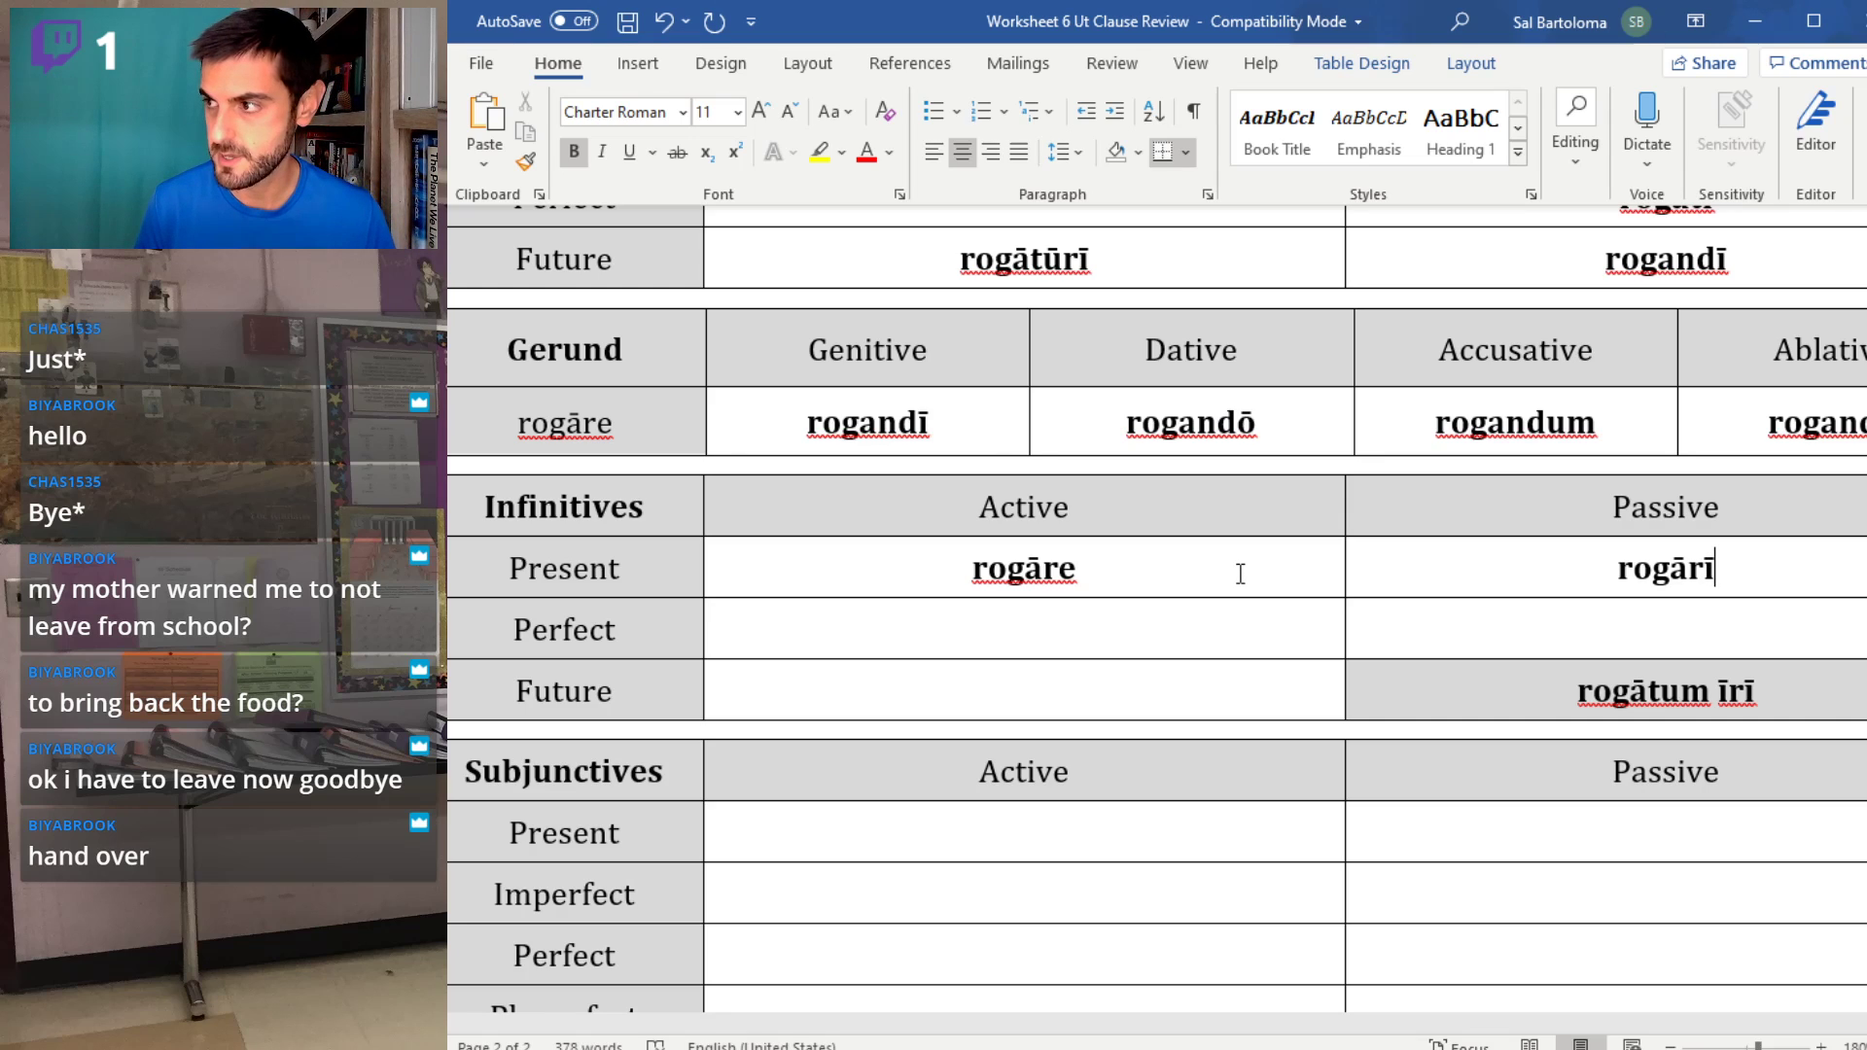
key(Down)
text(rogāvisse)
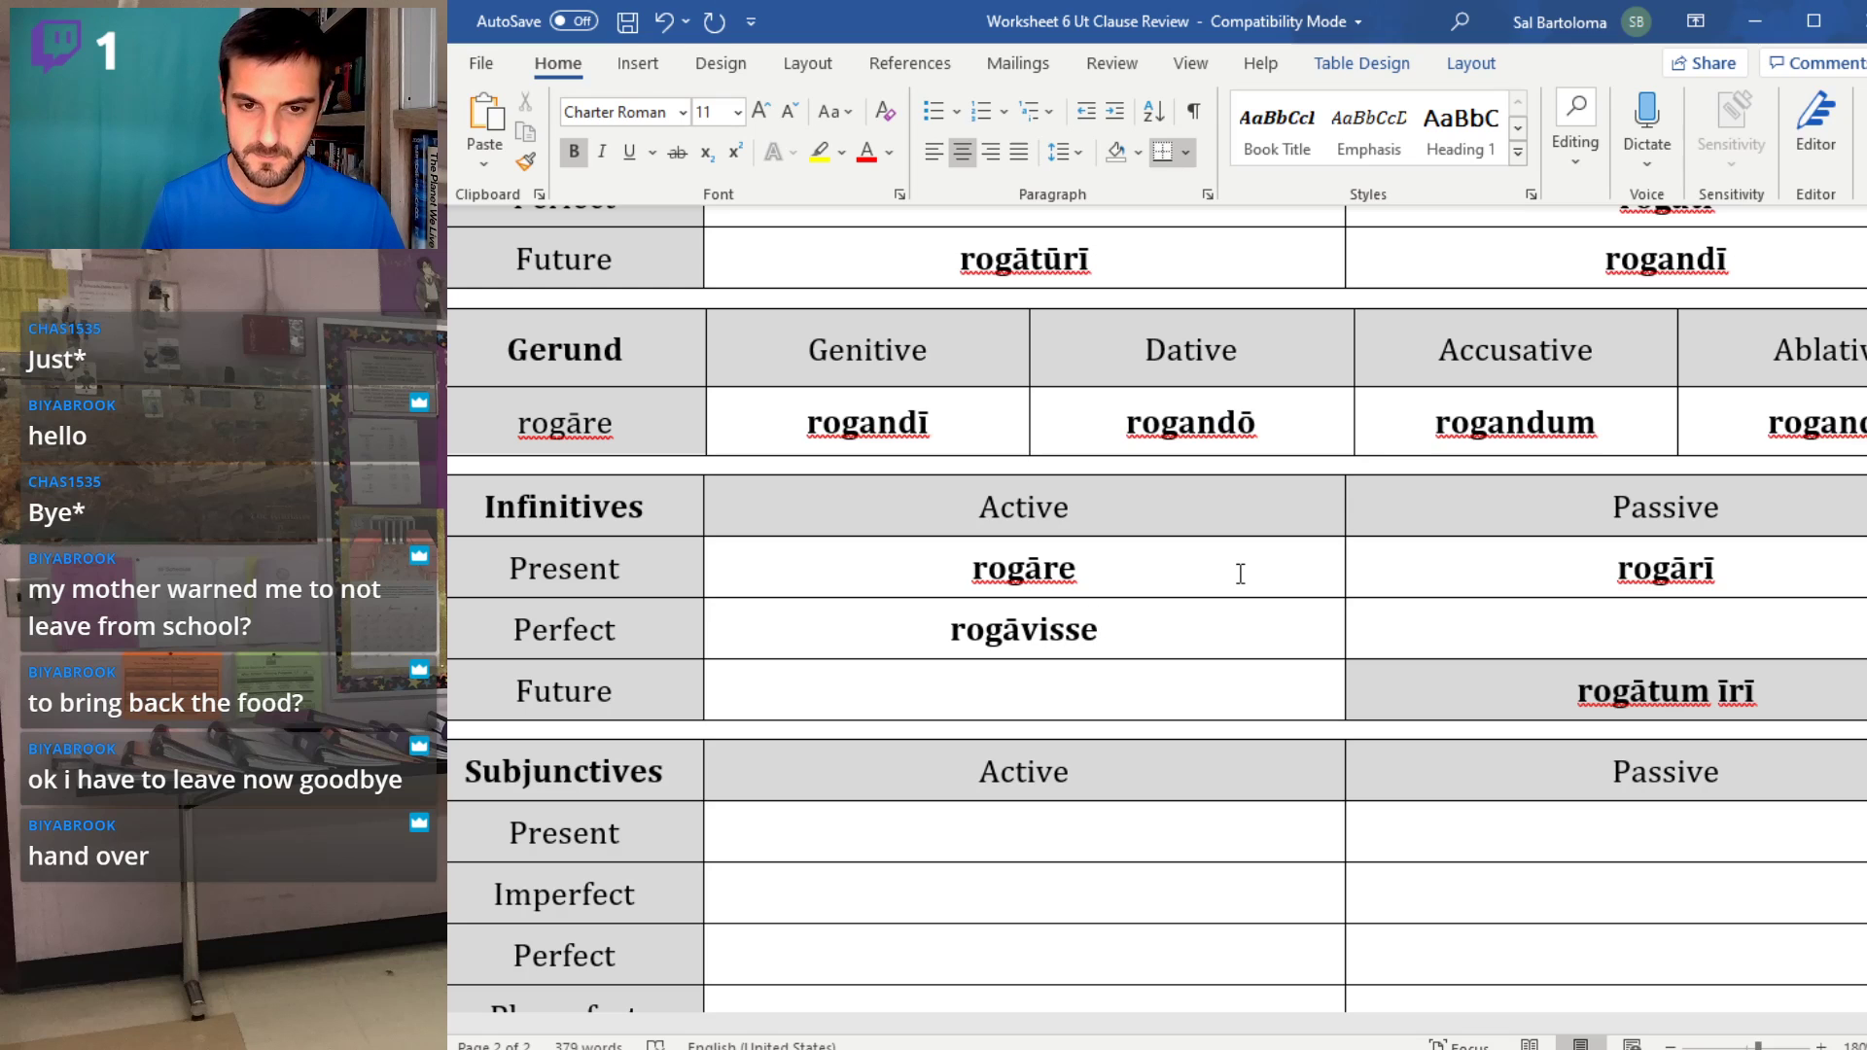
- Add rogātī (-ōs) esse as perfect passive and rogātūrī (-ōs) esse as future active infinitive
key(Tab)
text(rogā)
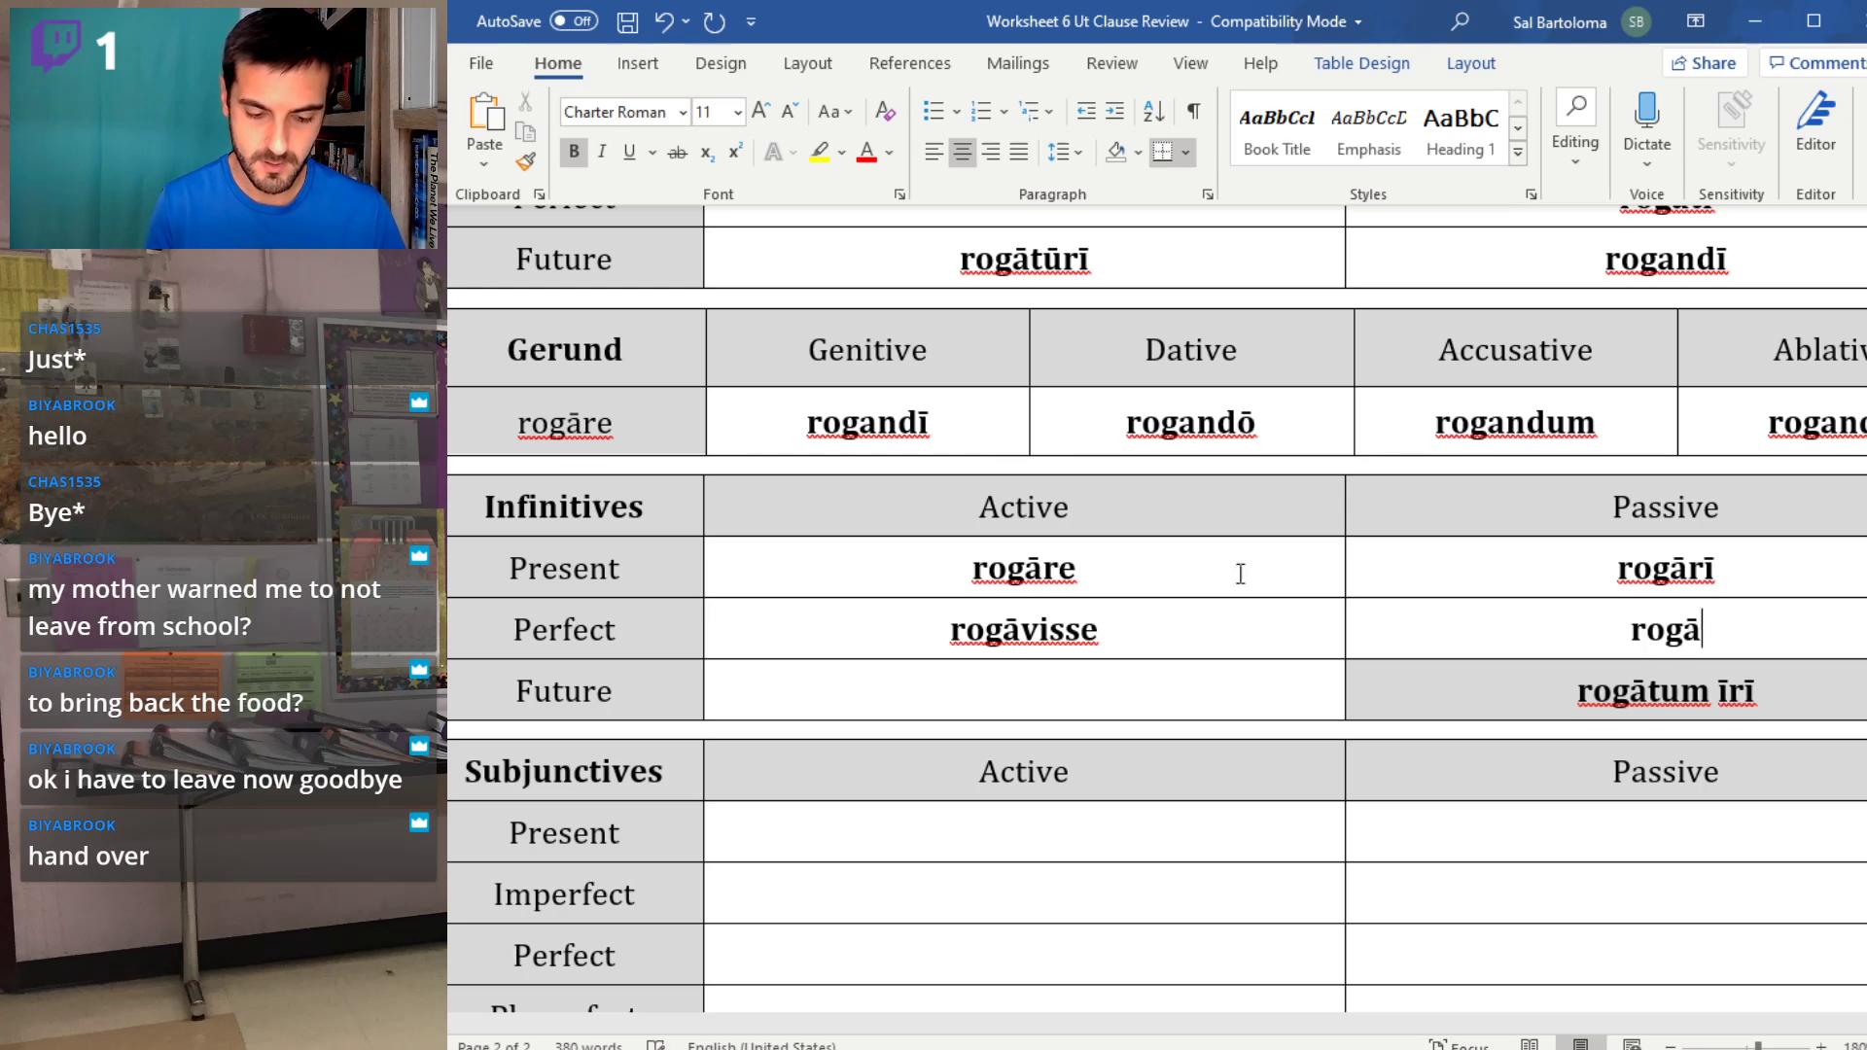
text(tī ()
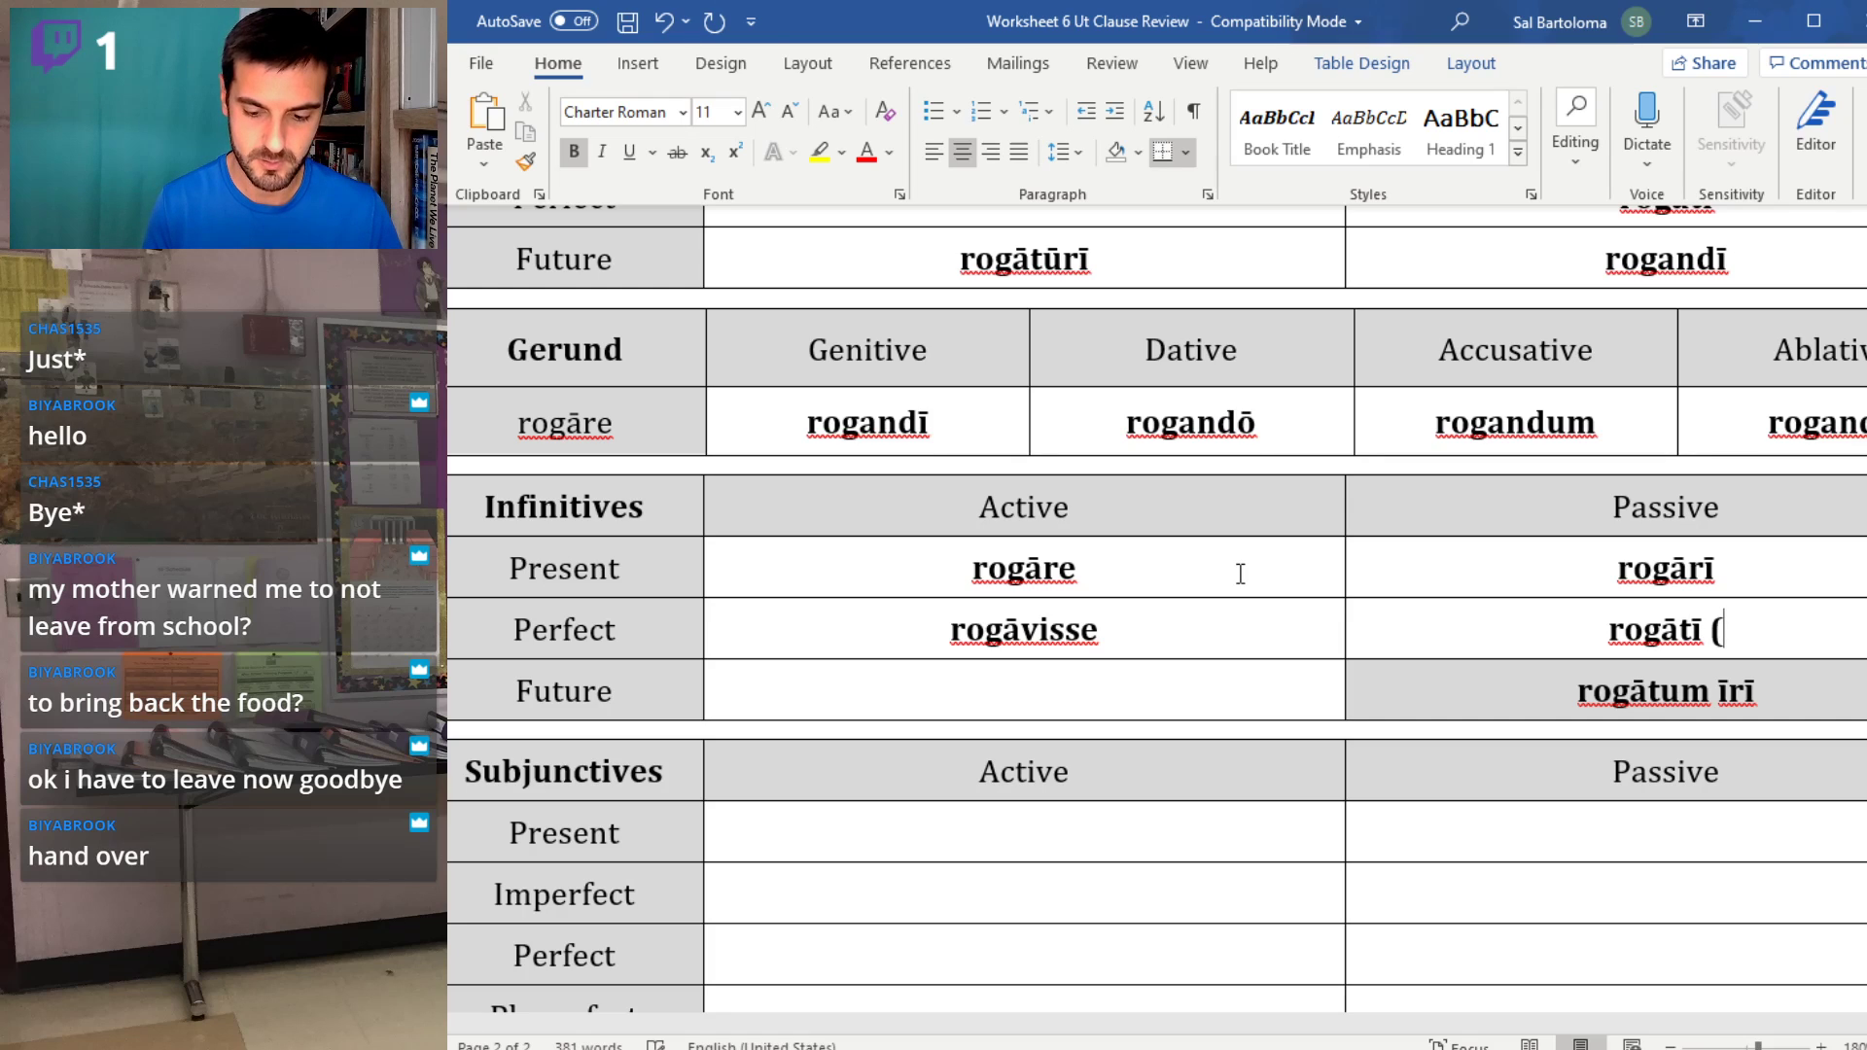
text(-ōs))
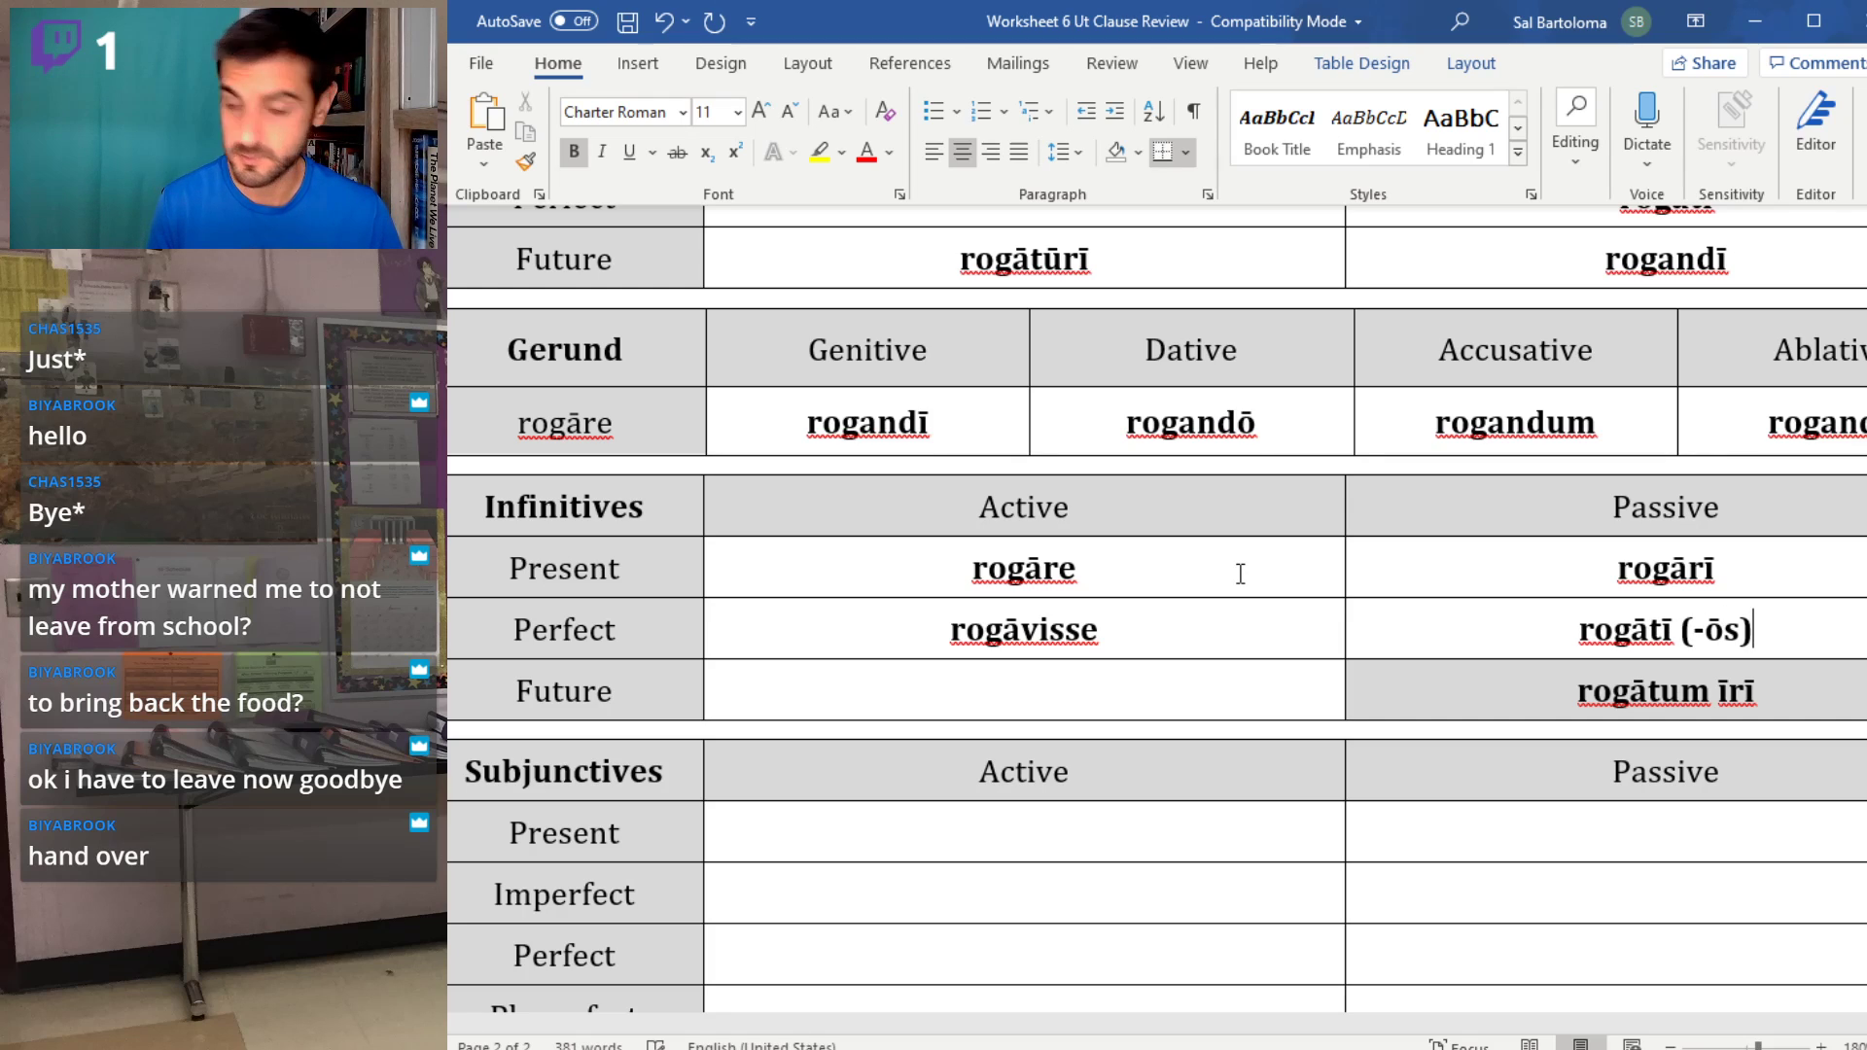
text( esse)
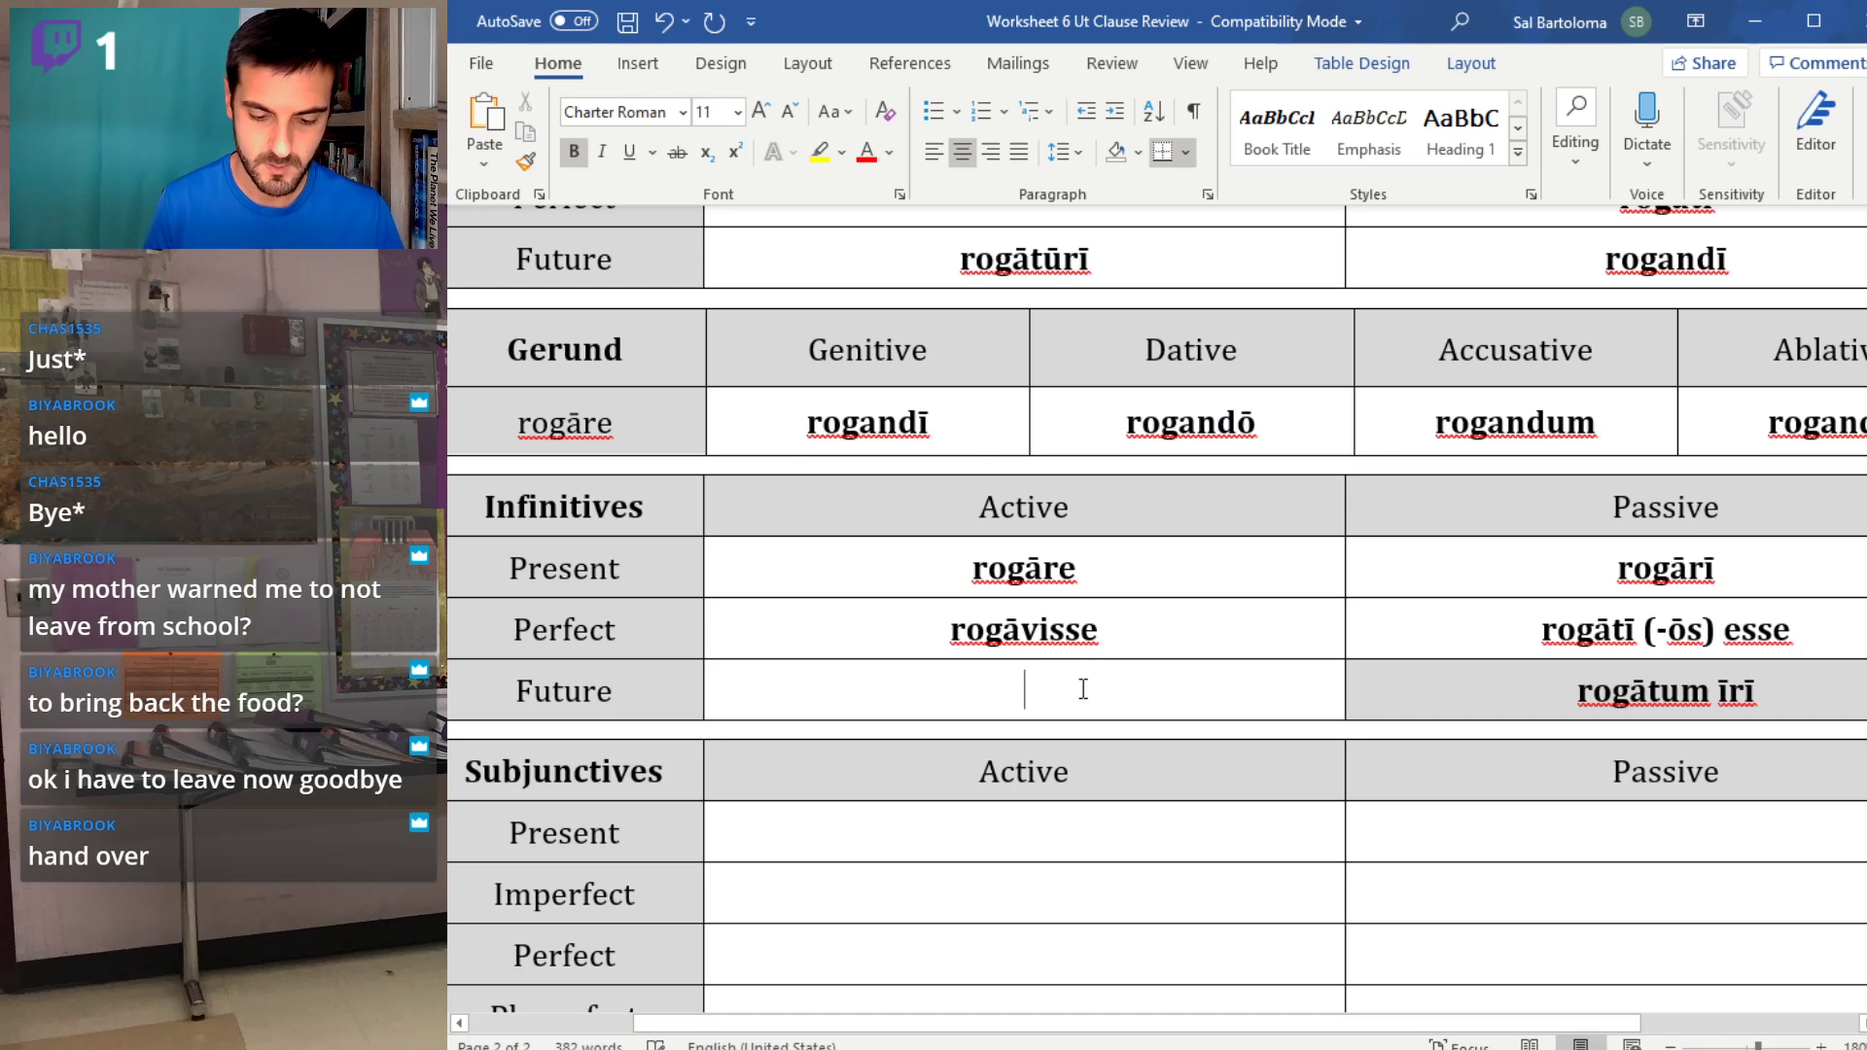
text(rogātūrī (-ōs) esse)
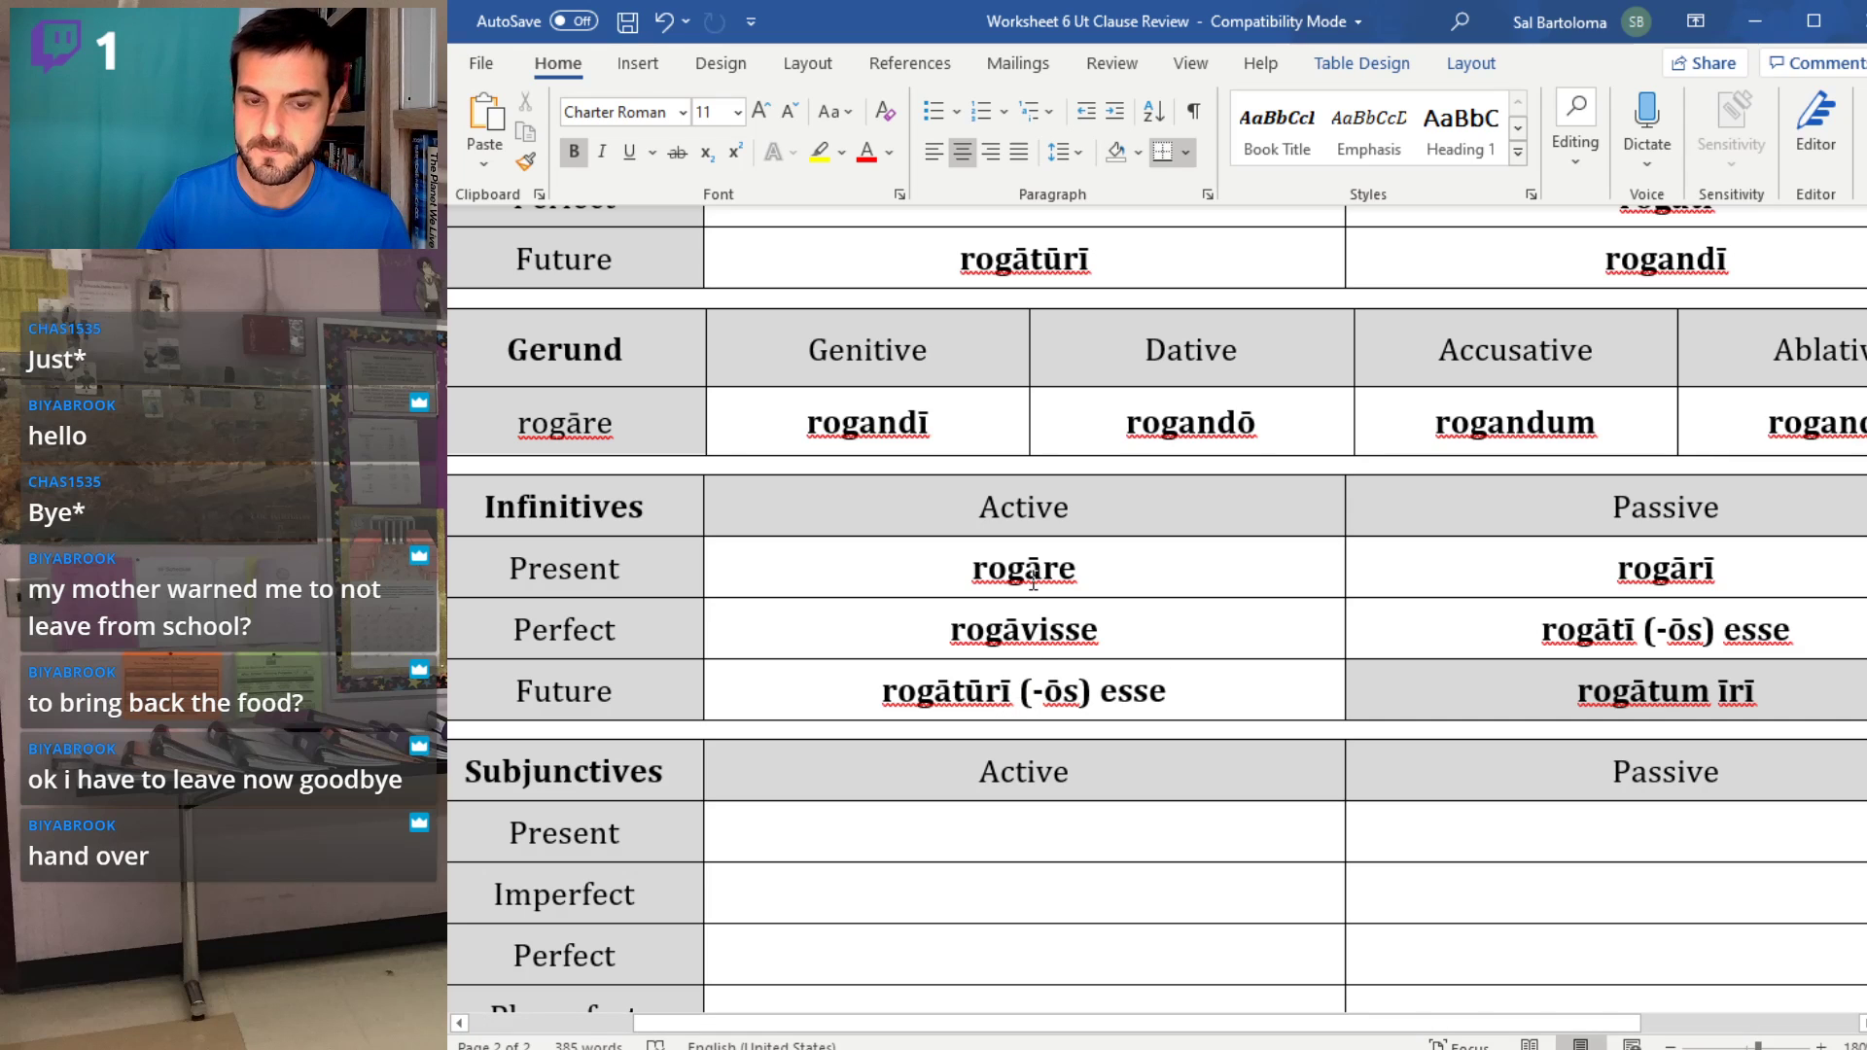
scroll(1032, 582, down, 2)
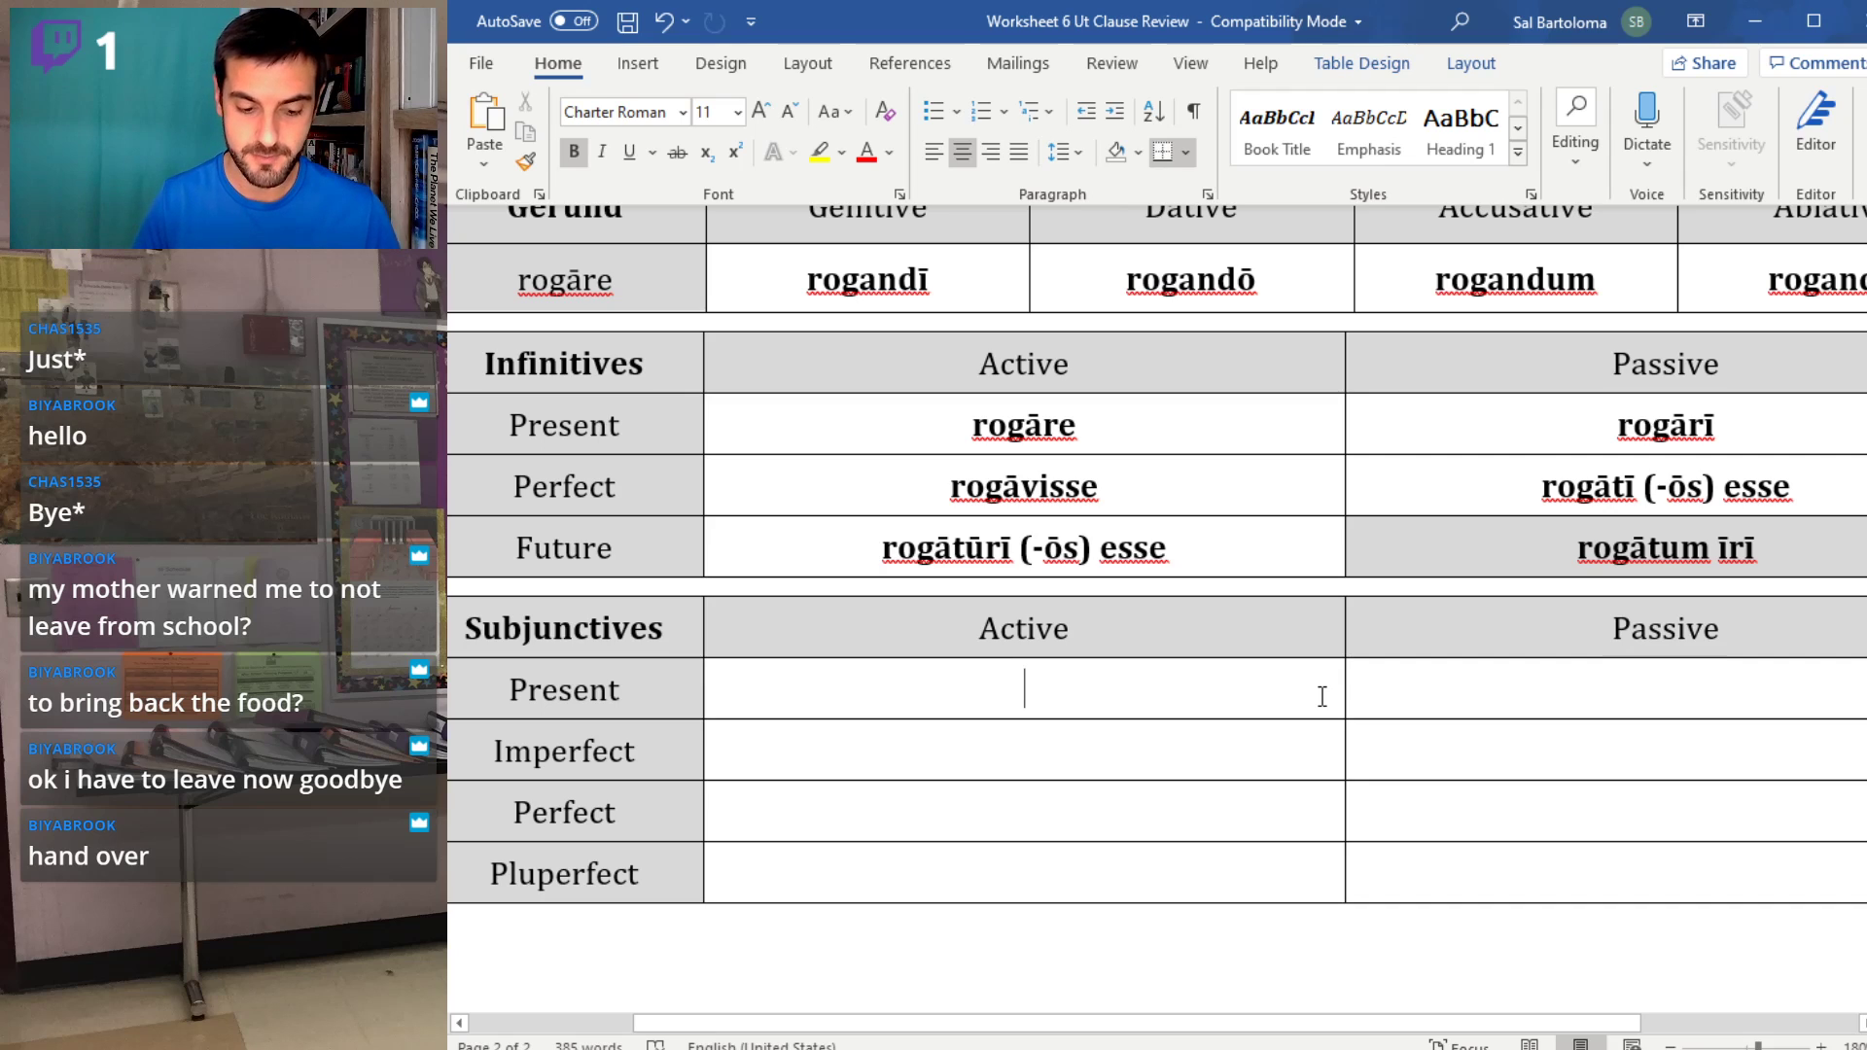
- Enter subjunctives rogēmus, rogēmur, rogārēmus, rogārēmur, rogāverimus and rogāvissēmus in the Subjunctives table
text(rogēmus)
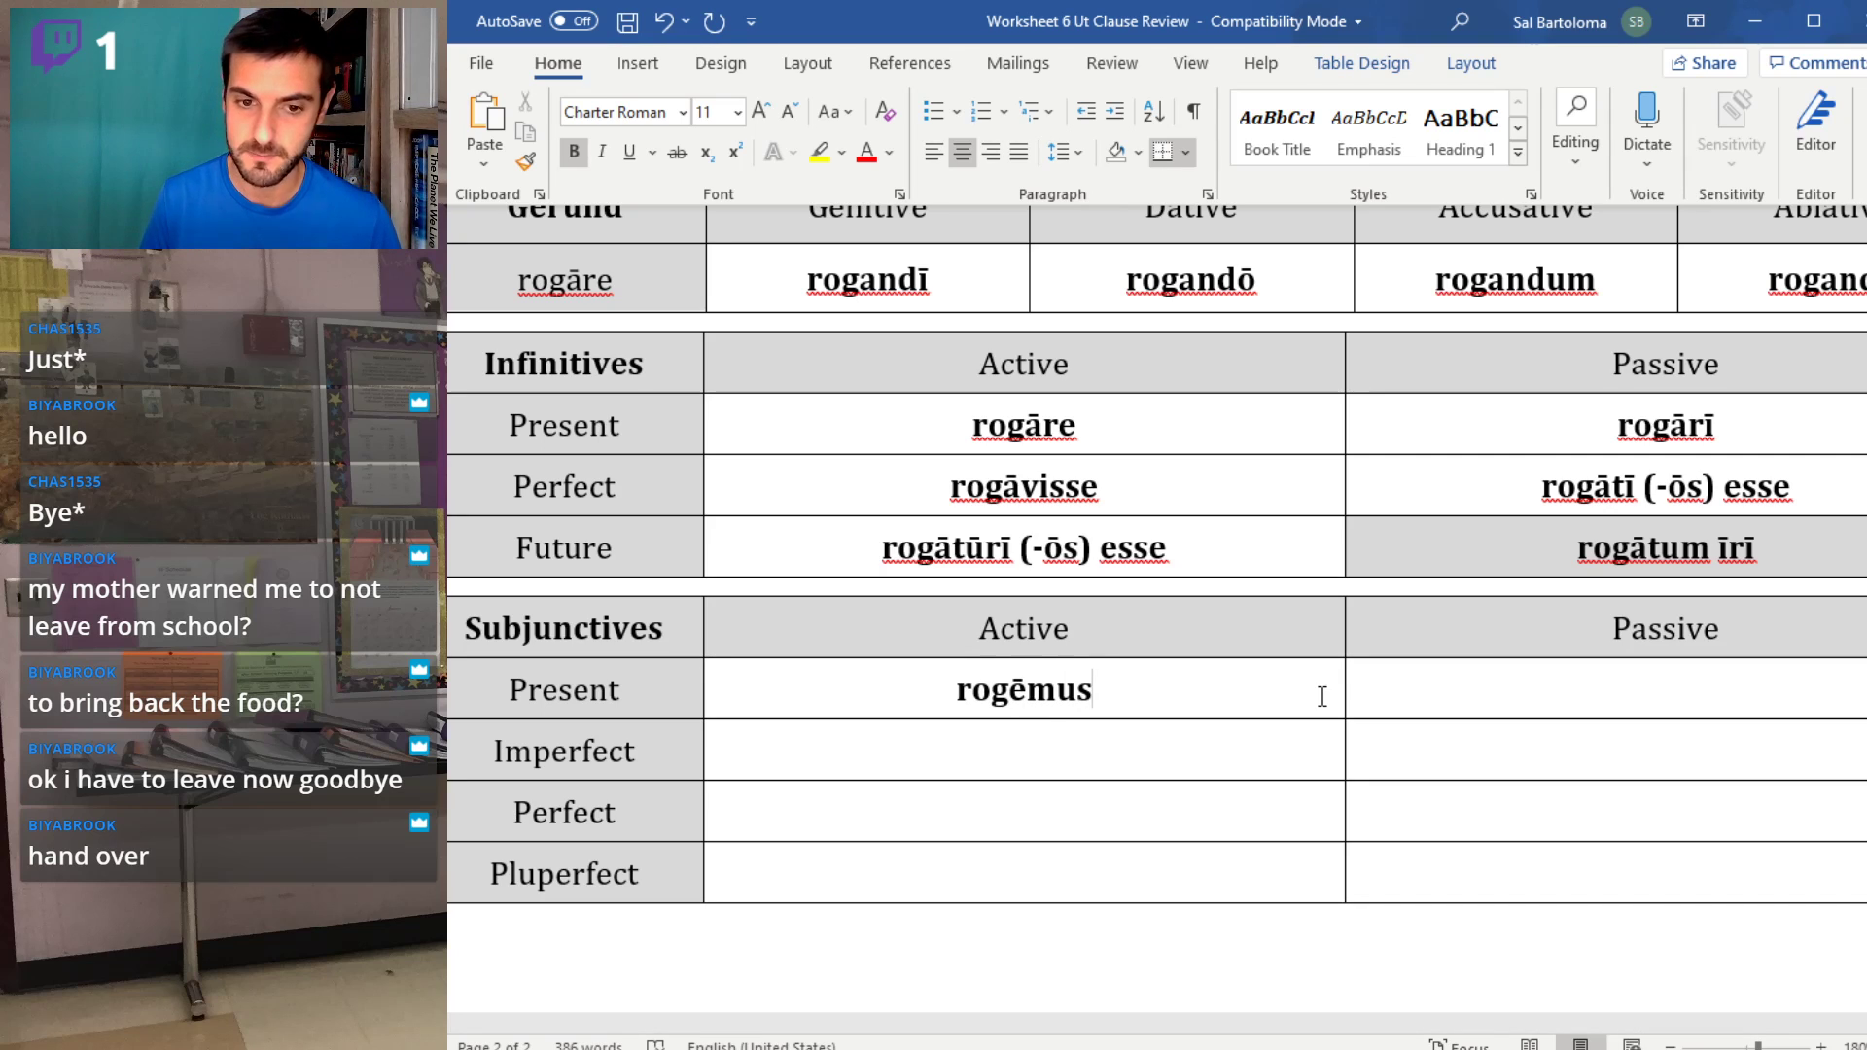
key(Tab)
text(rogēmu)
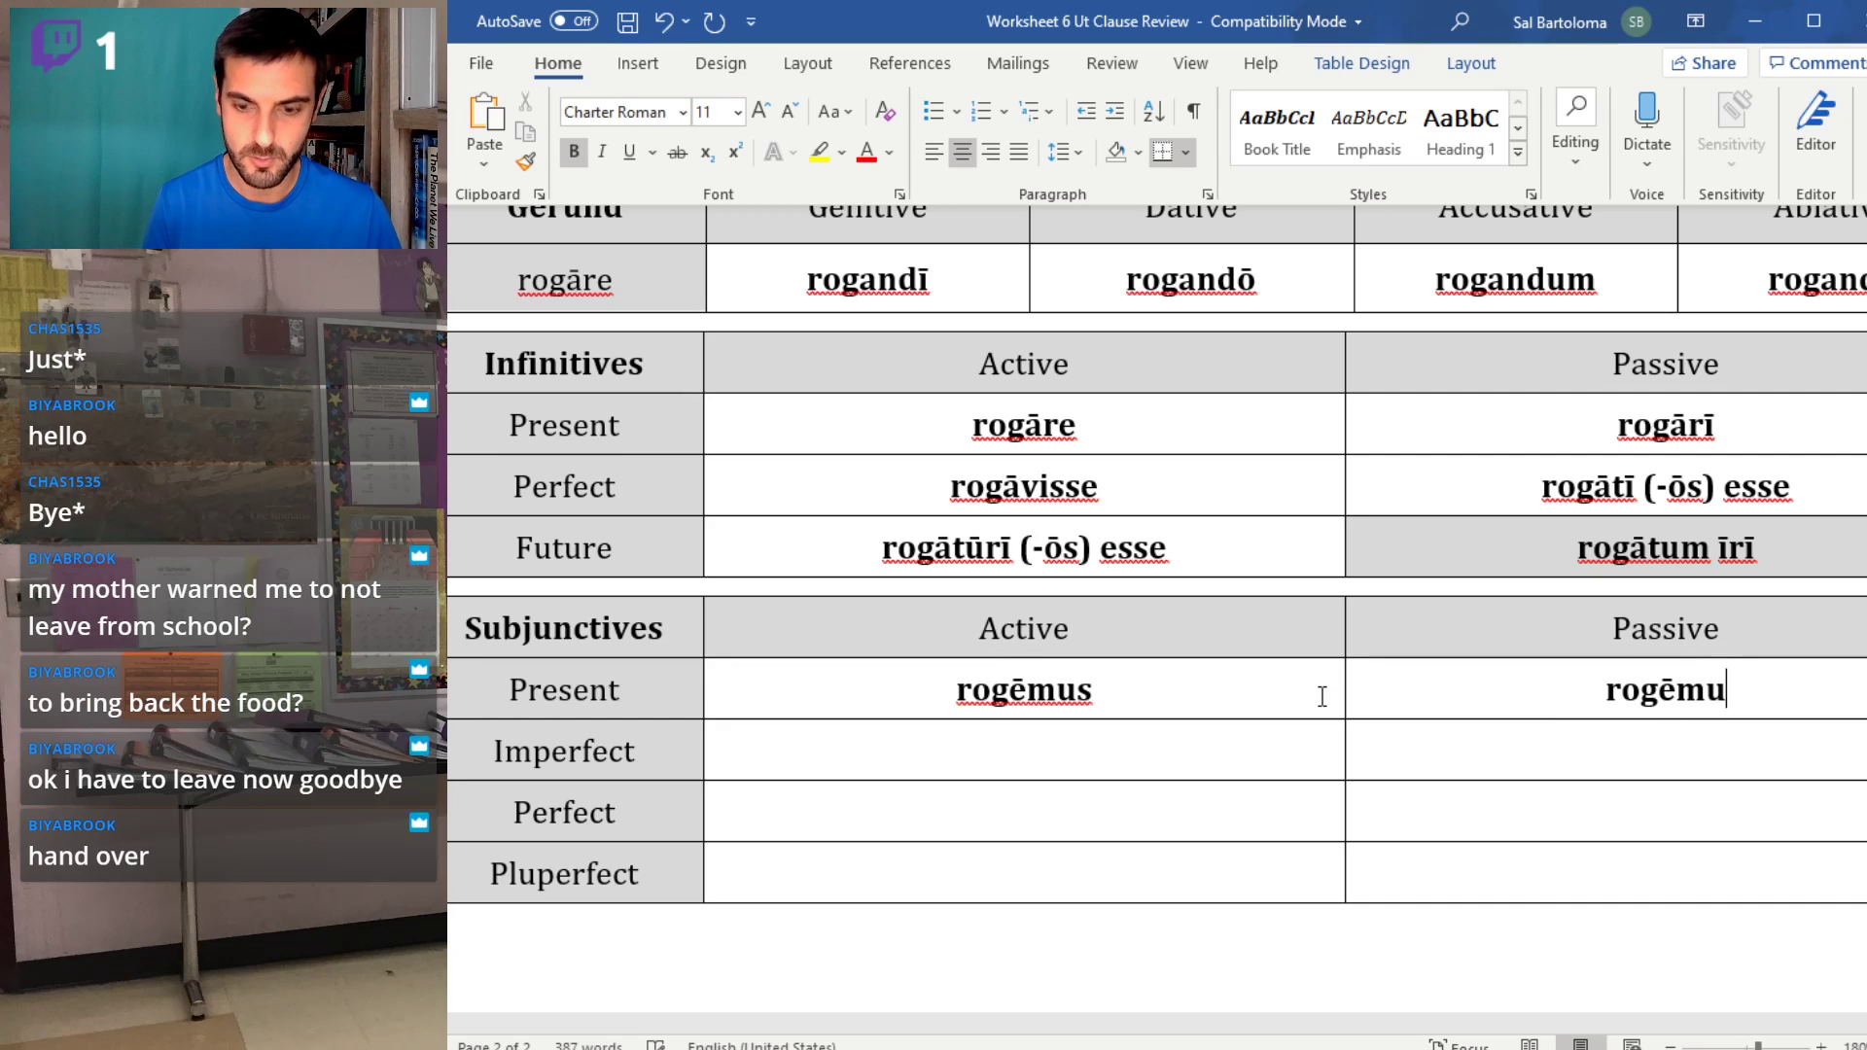
text(r)
key(Tab)
key(Tab)
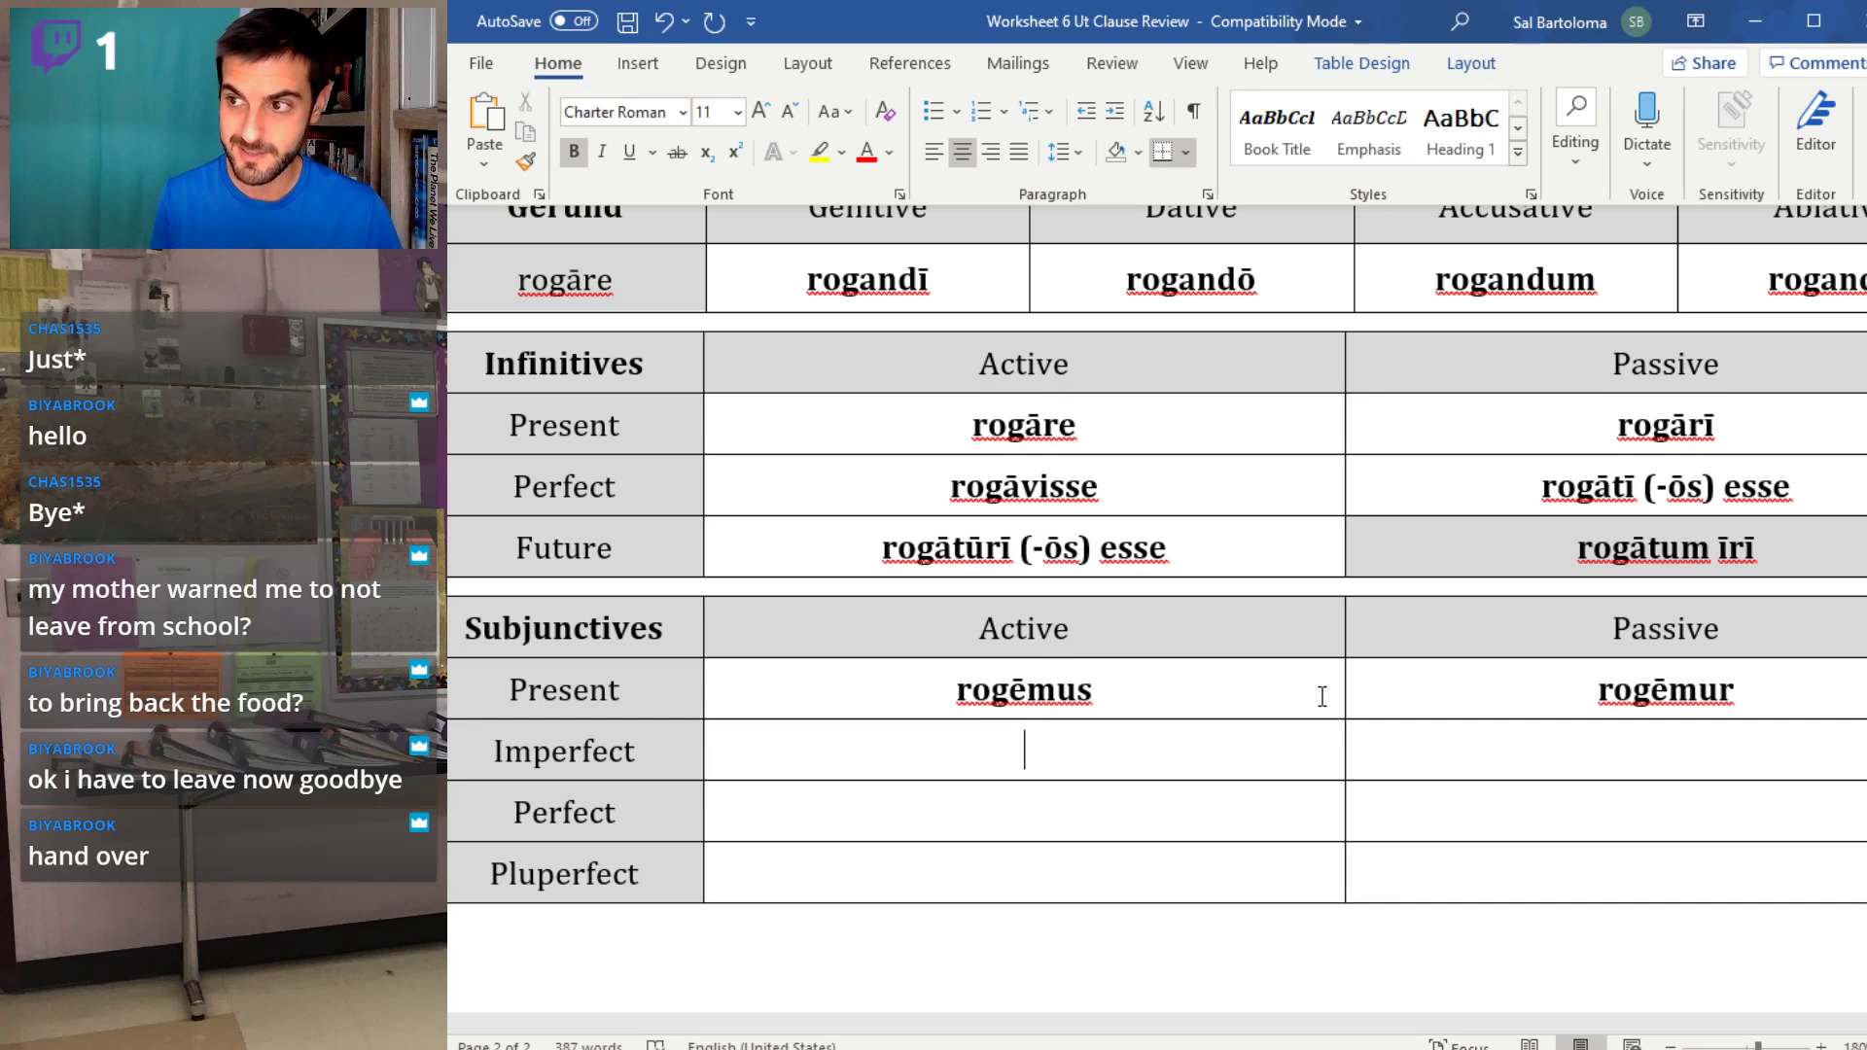
text(rogār)
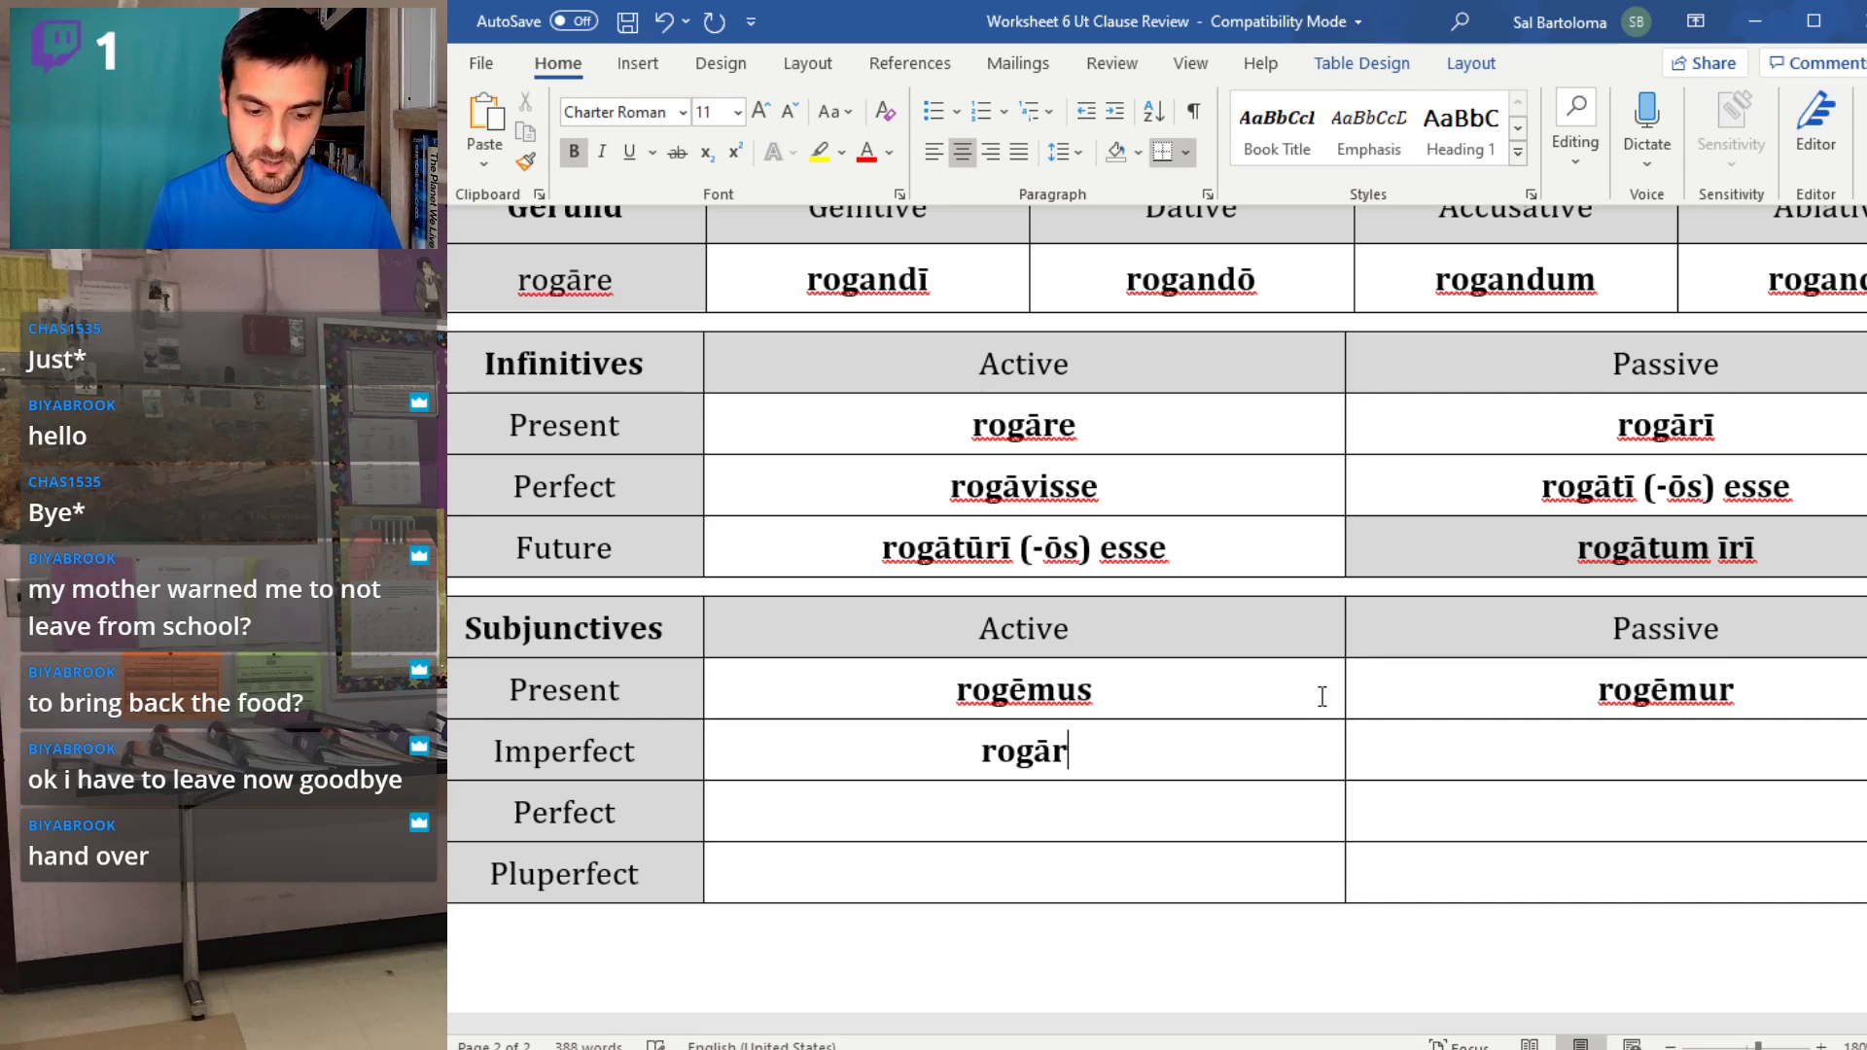
text(ēmus)
key(Tab)
text(rogārēmur)
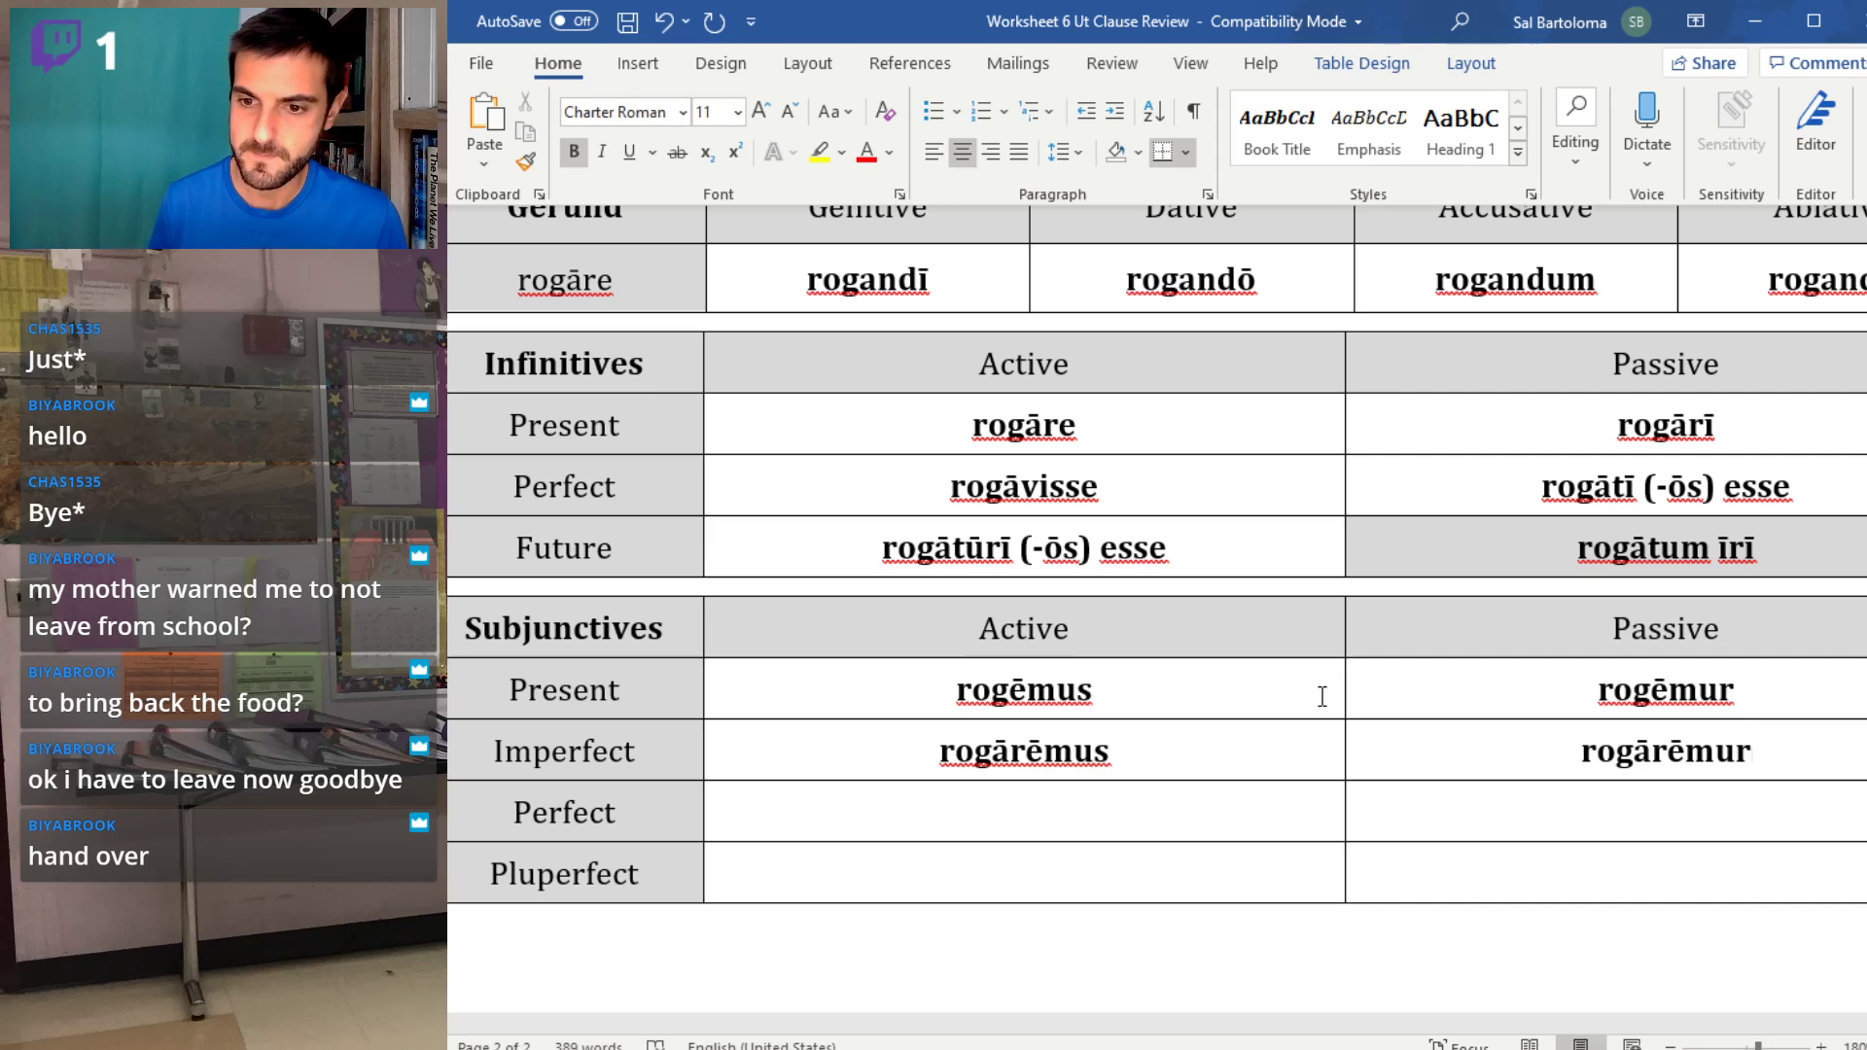
key(Tab)
key(Tab)
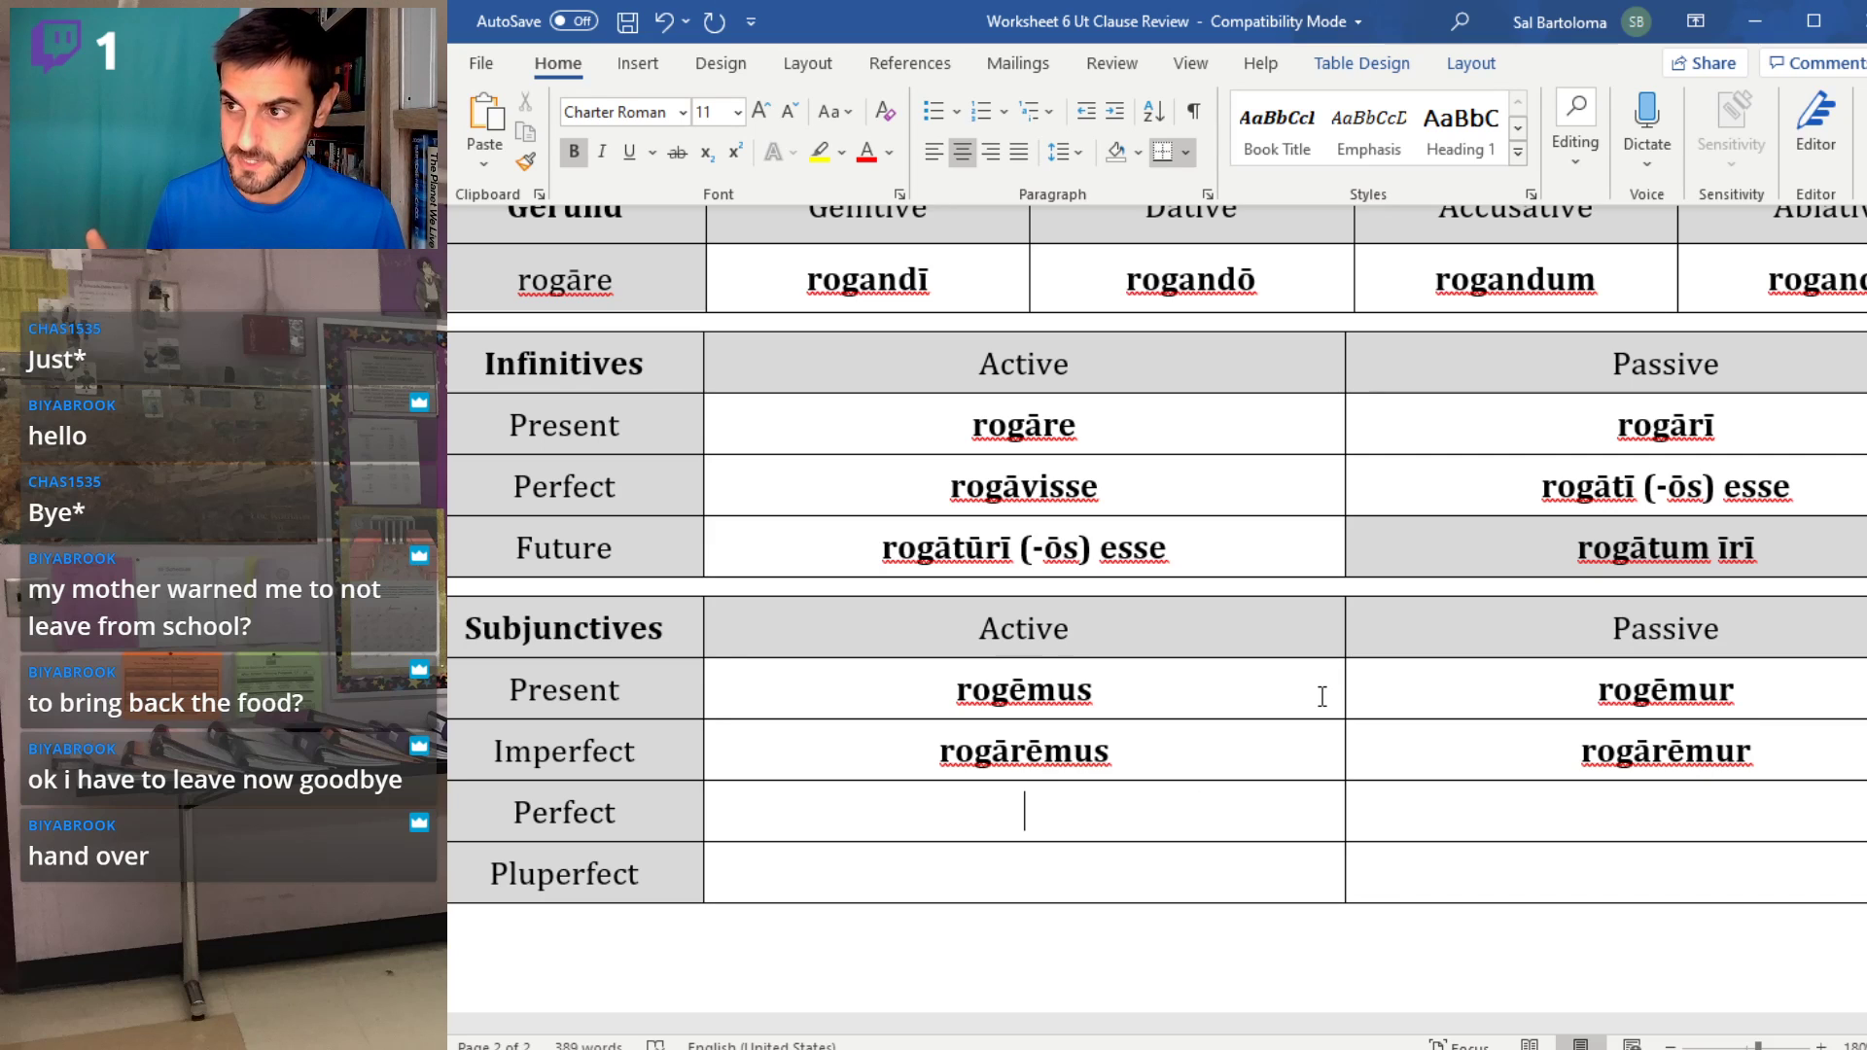
text(rogāv)
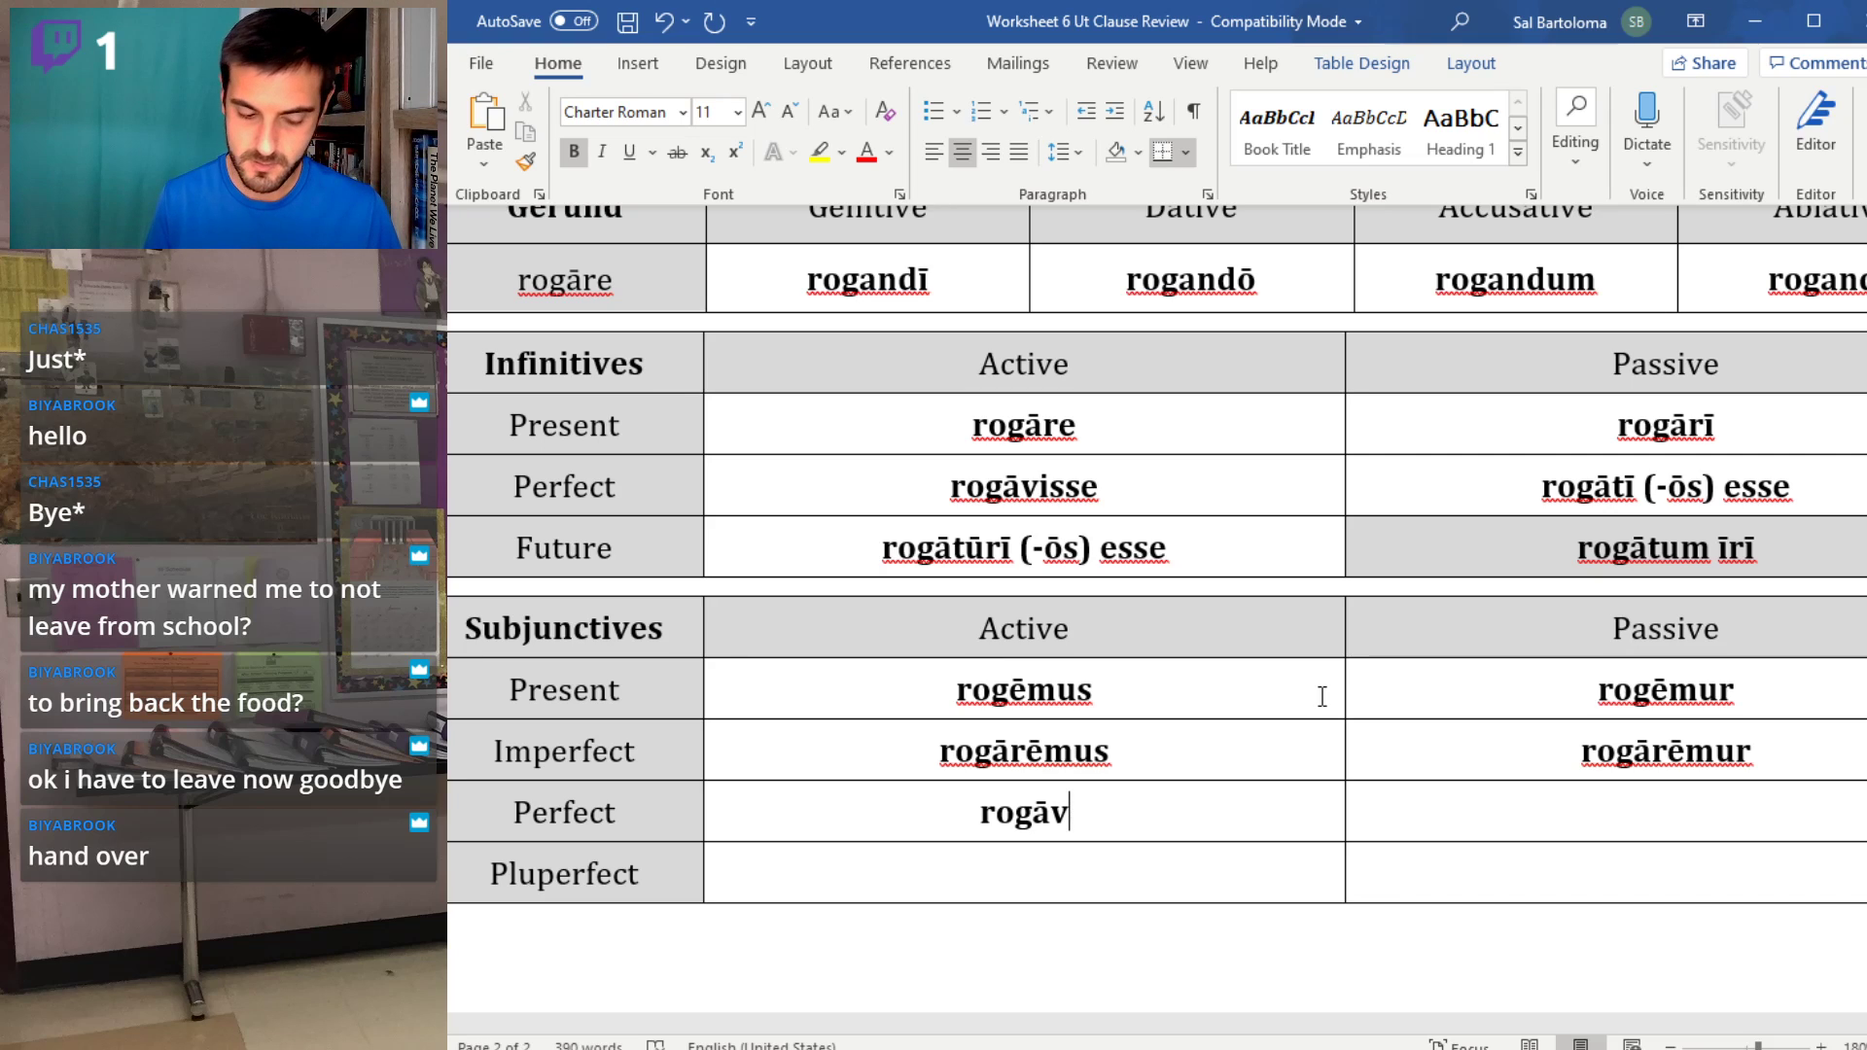
text(erimus)
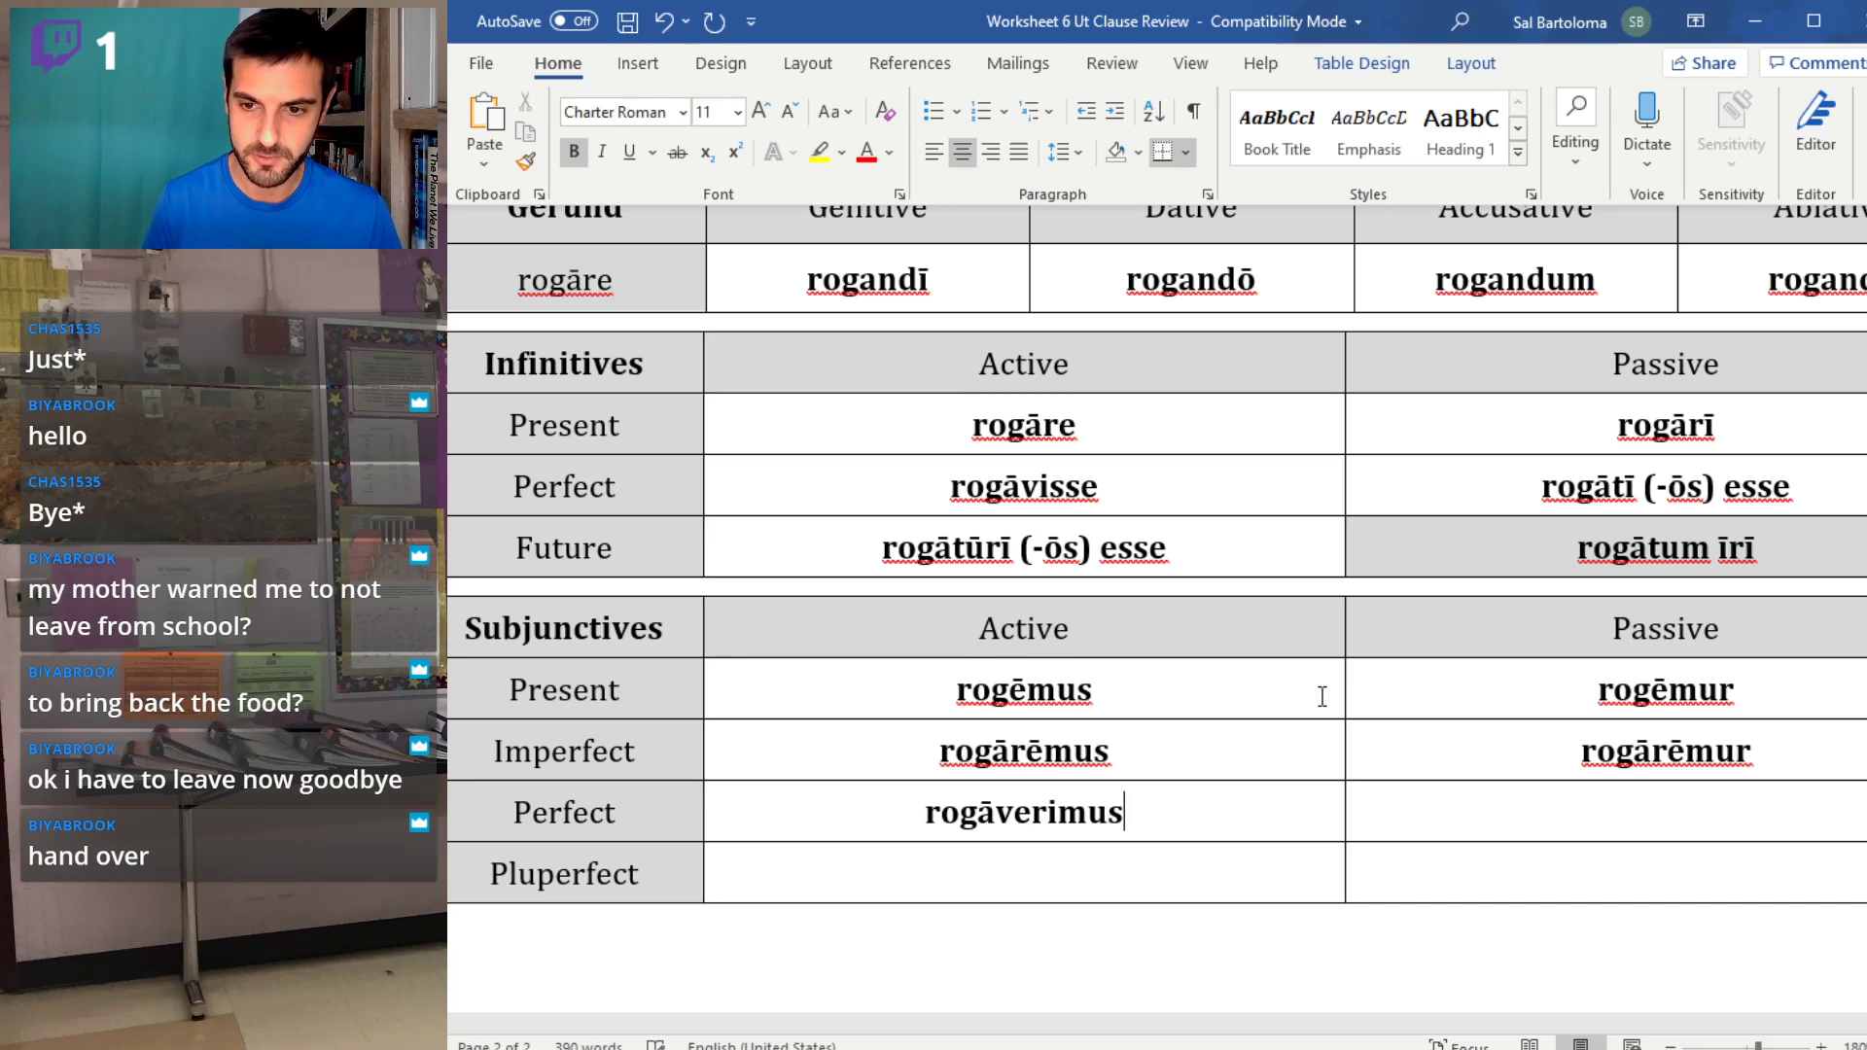
text(rogāvissēm)
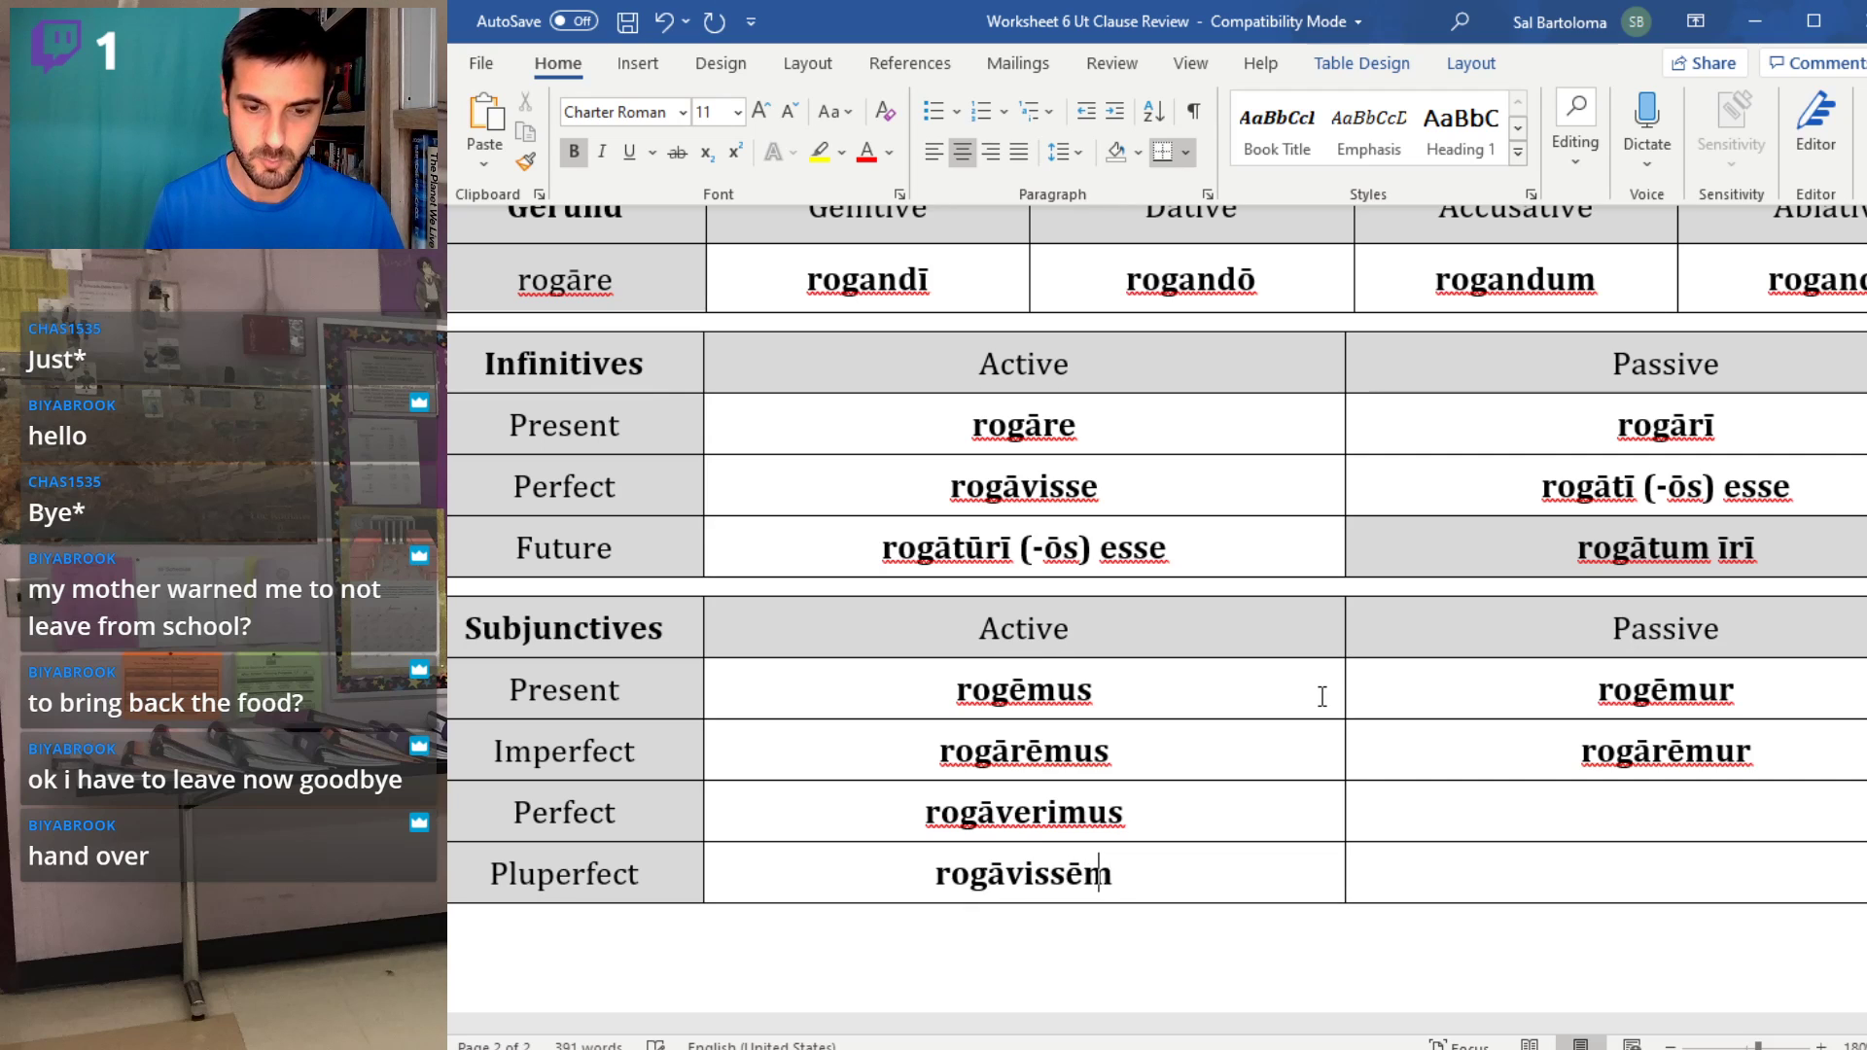
text(us)
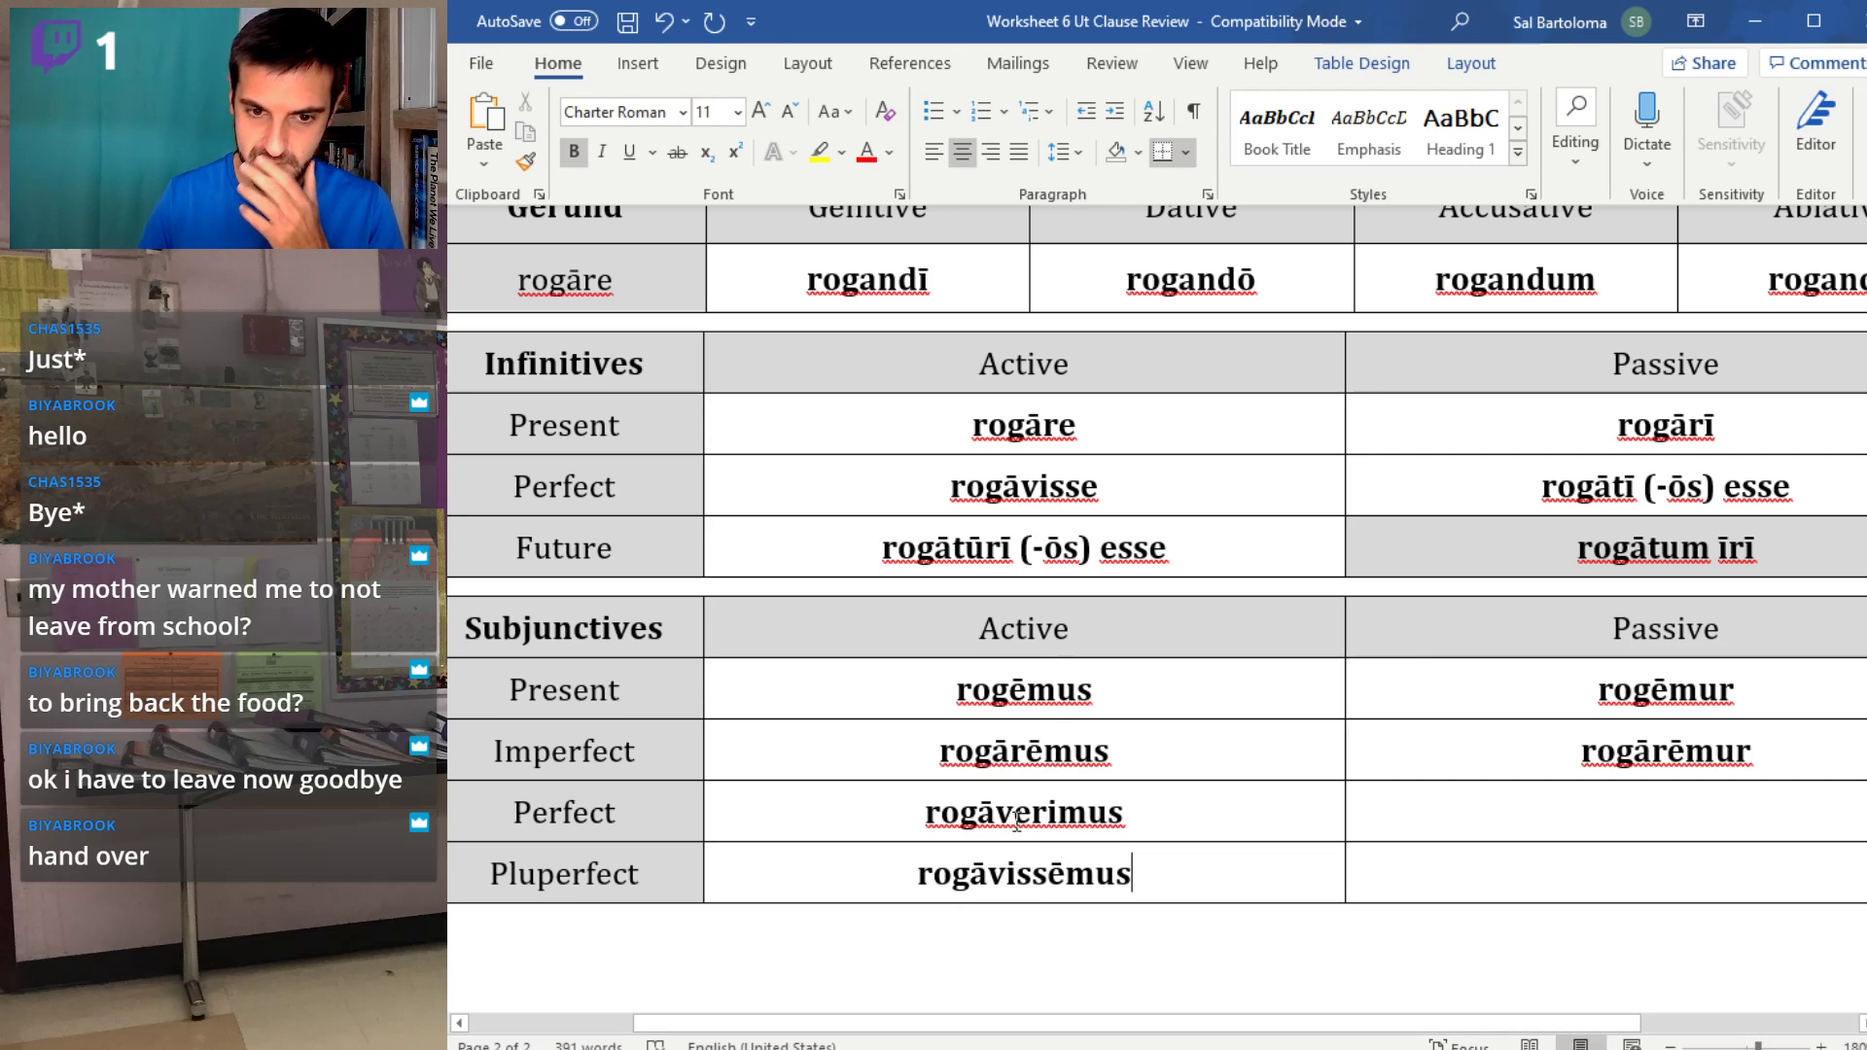
- Compare the subjunctive stems against the infinitives rogāvisse and rogāre
drag(1065, 877, 918, 885)
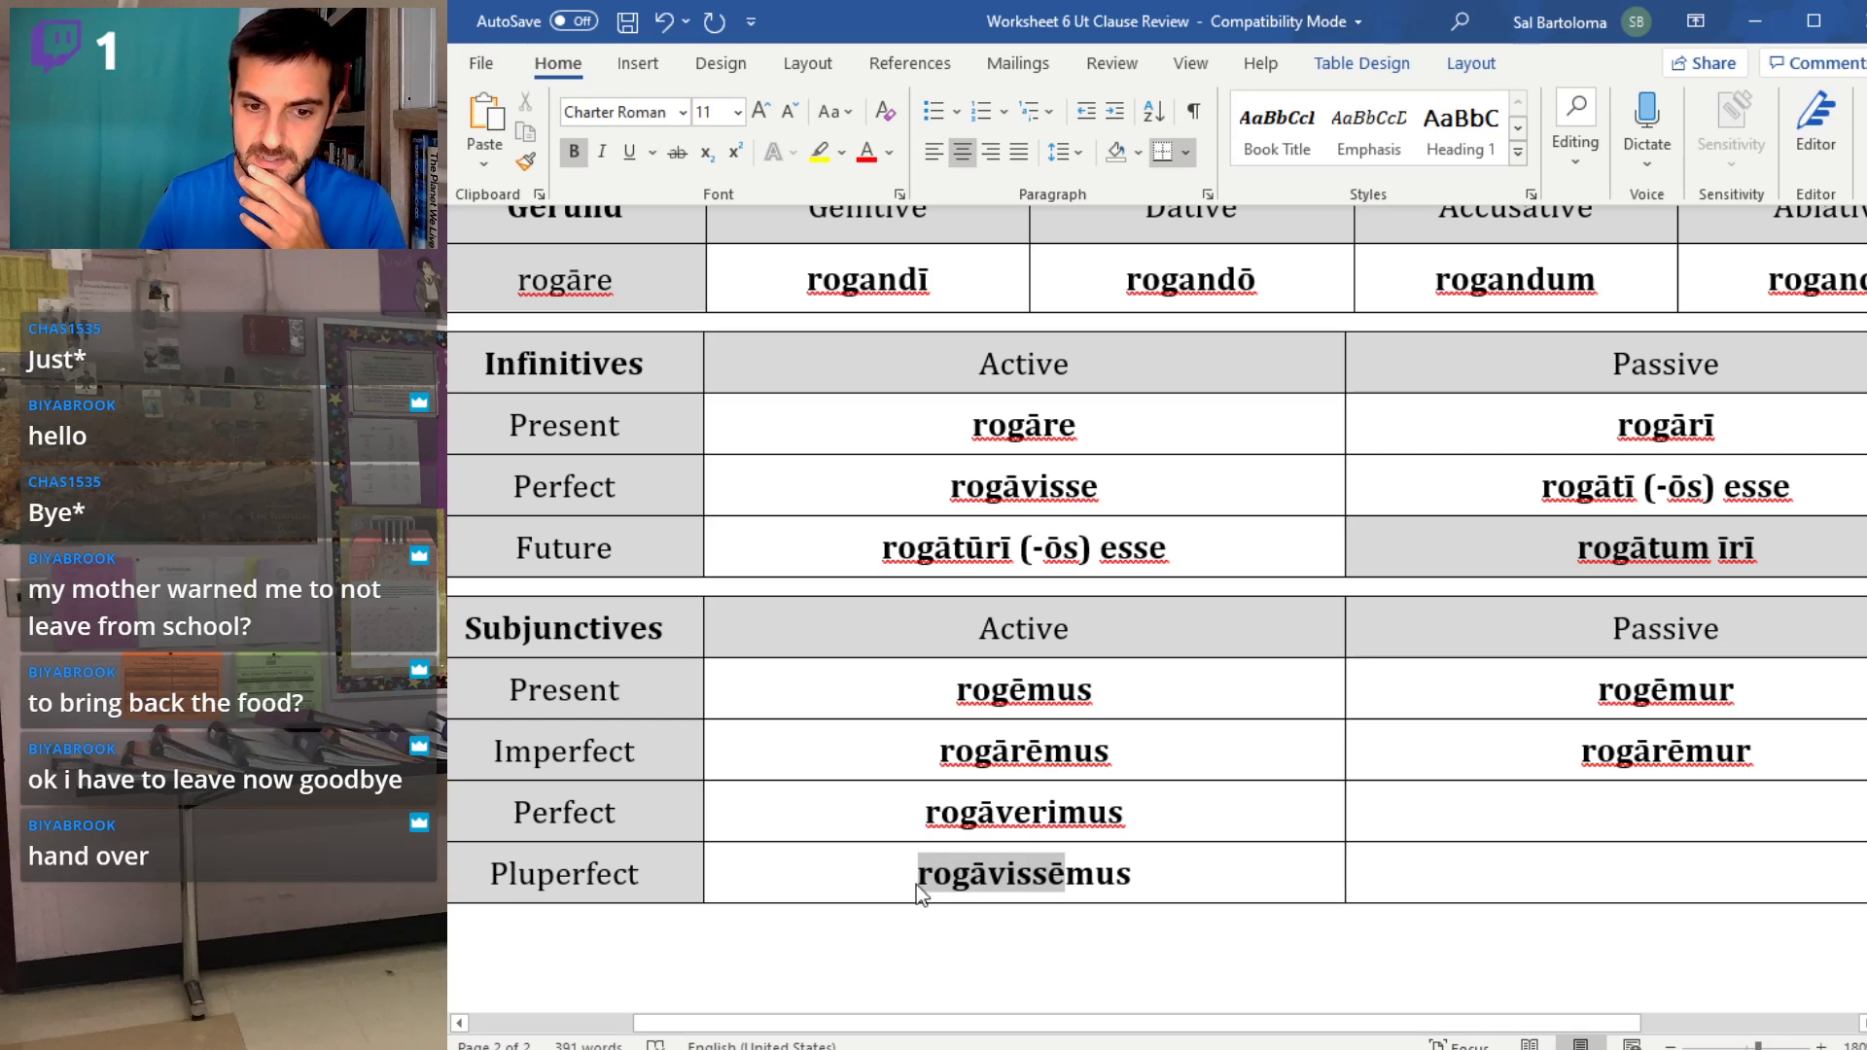
drag(1118, 493, 948, 491)
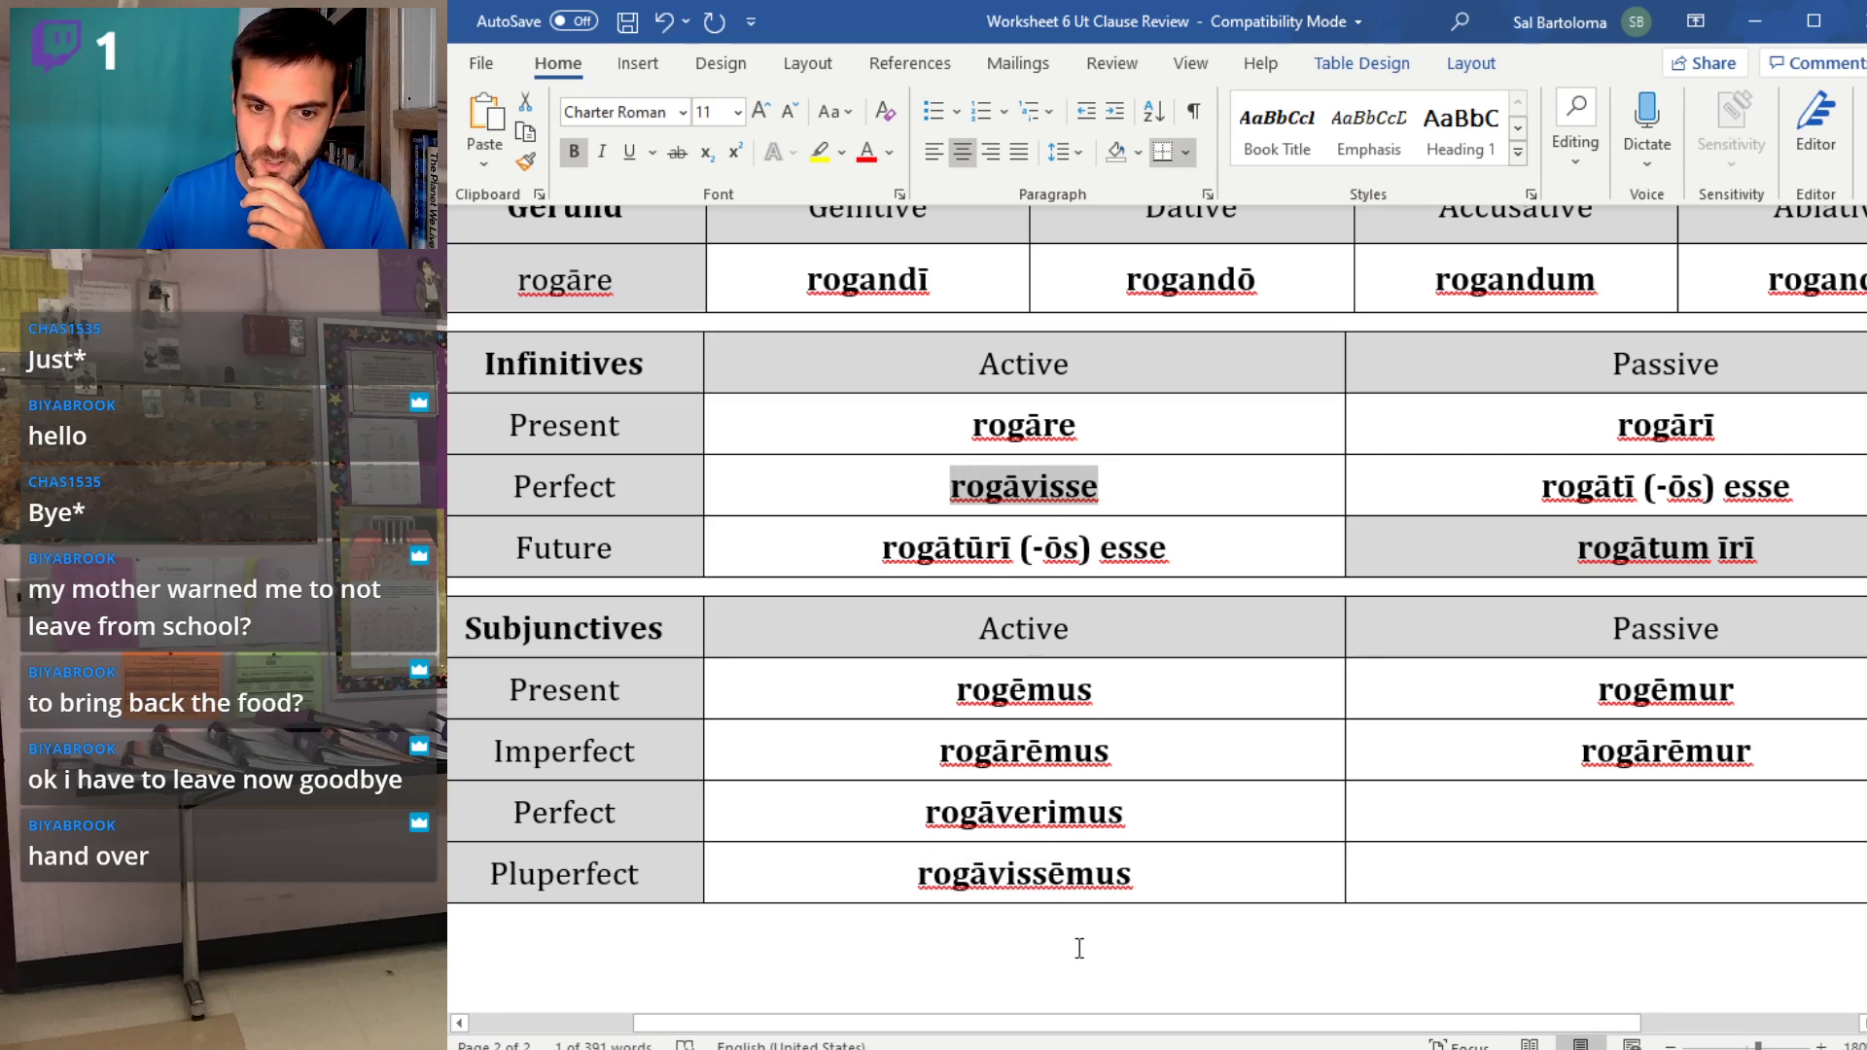
drag(1069, 877, 918, 883)
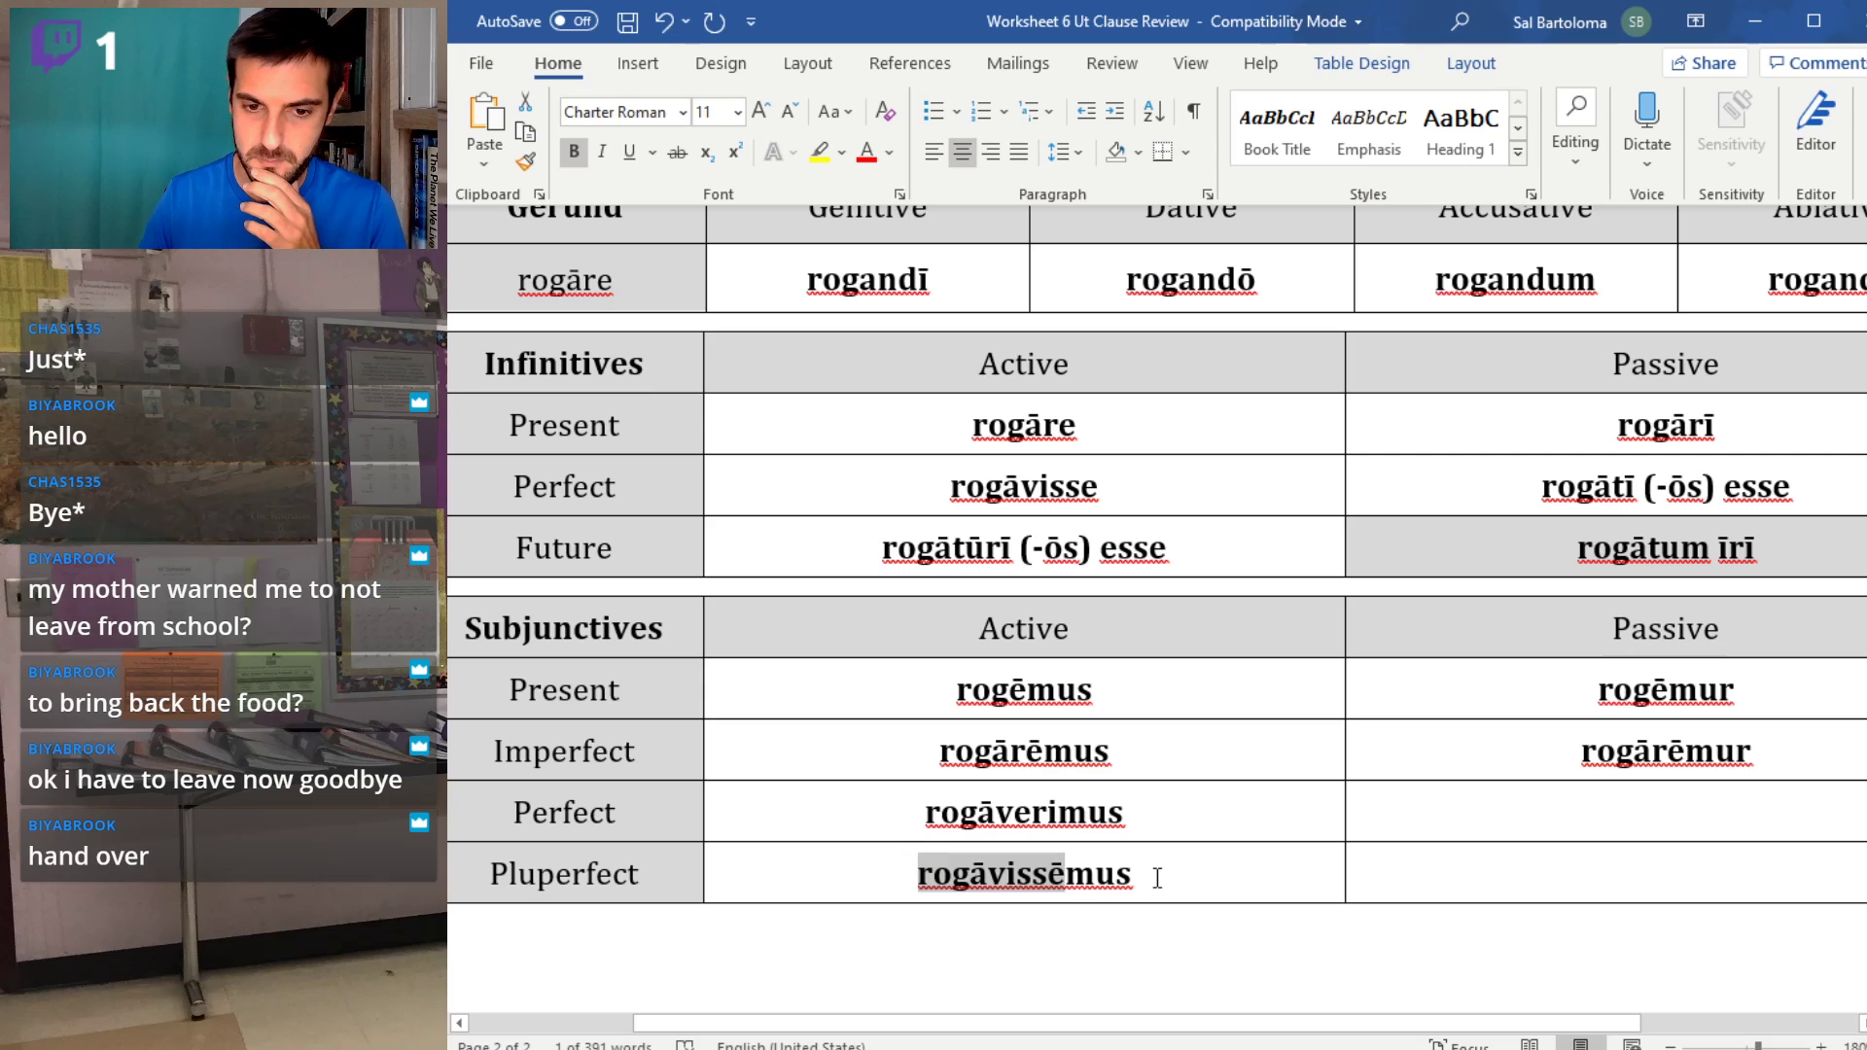
drag(1134, 877, 1074, 890)
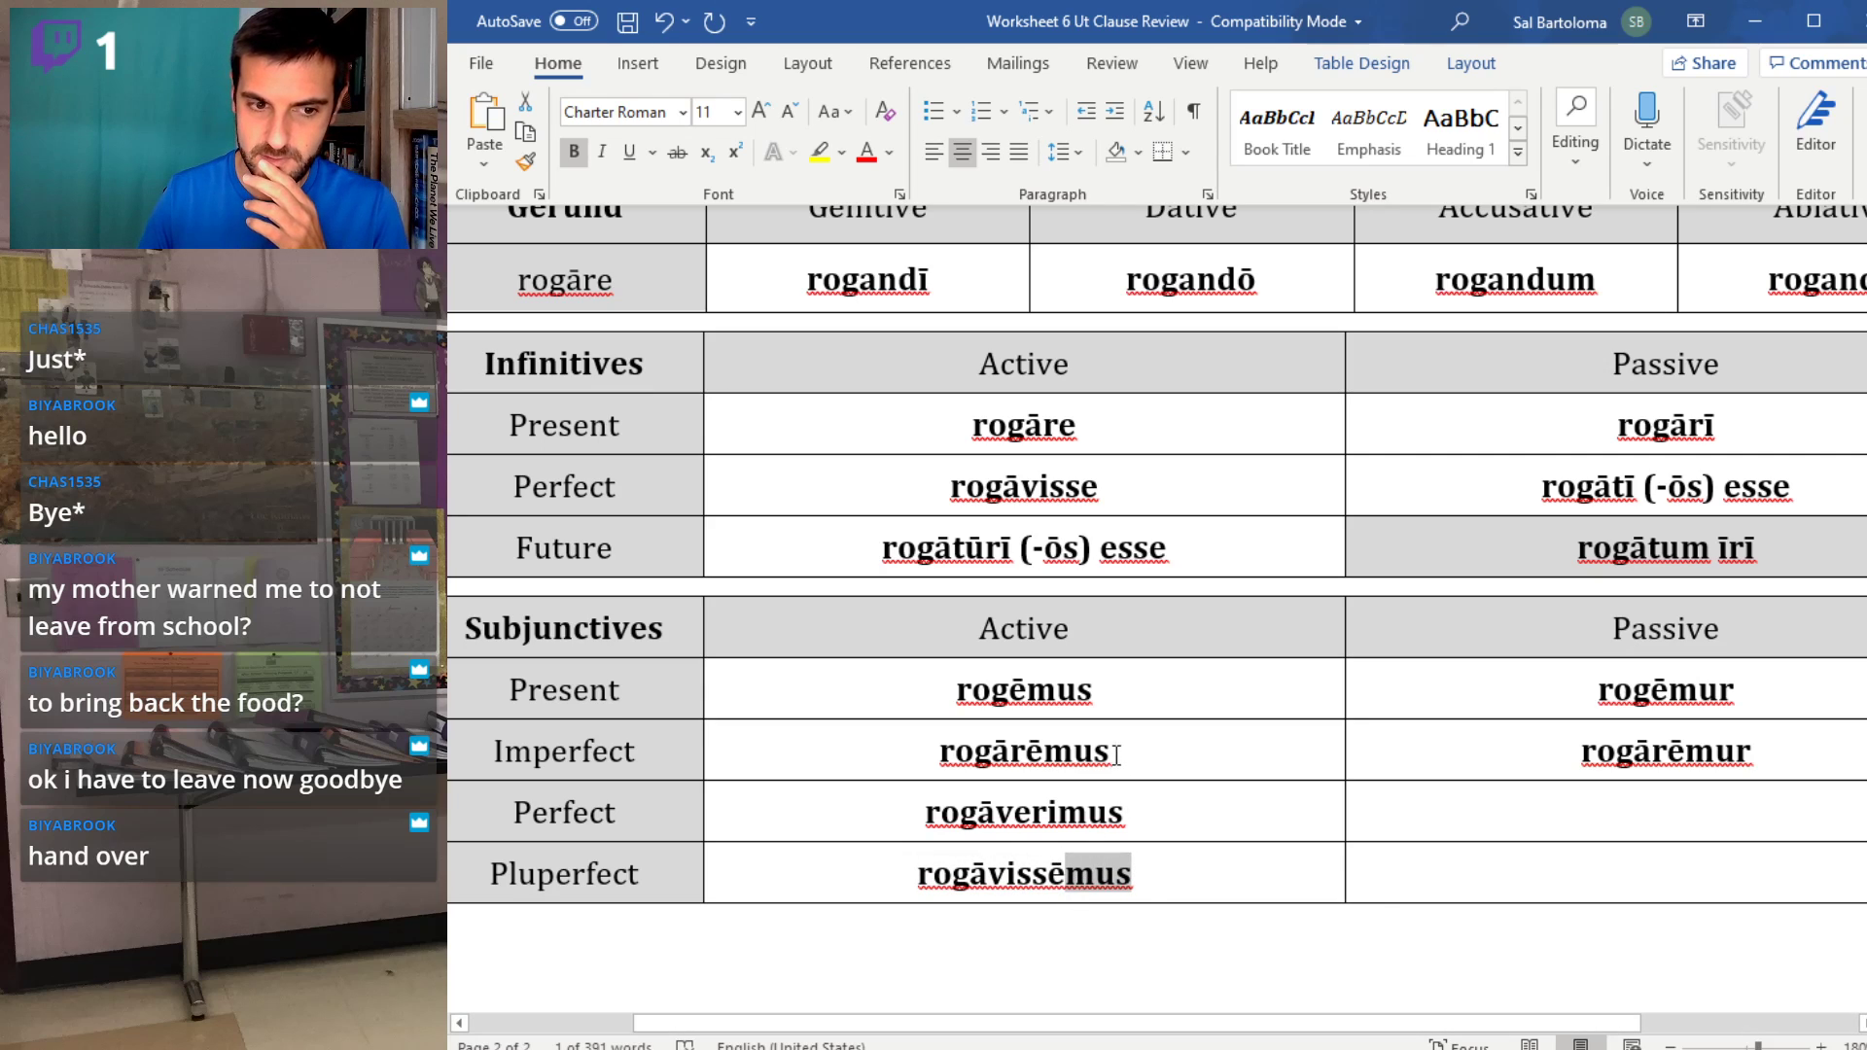
drag(1077, 428, 956, 428)
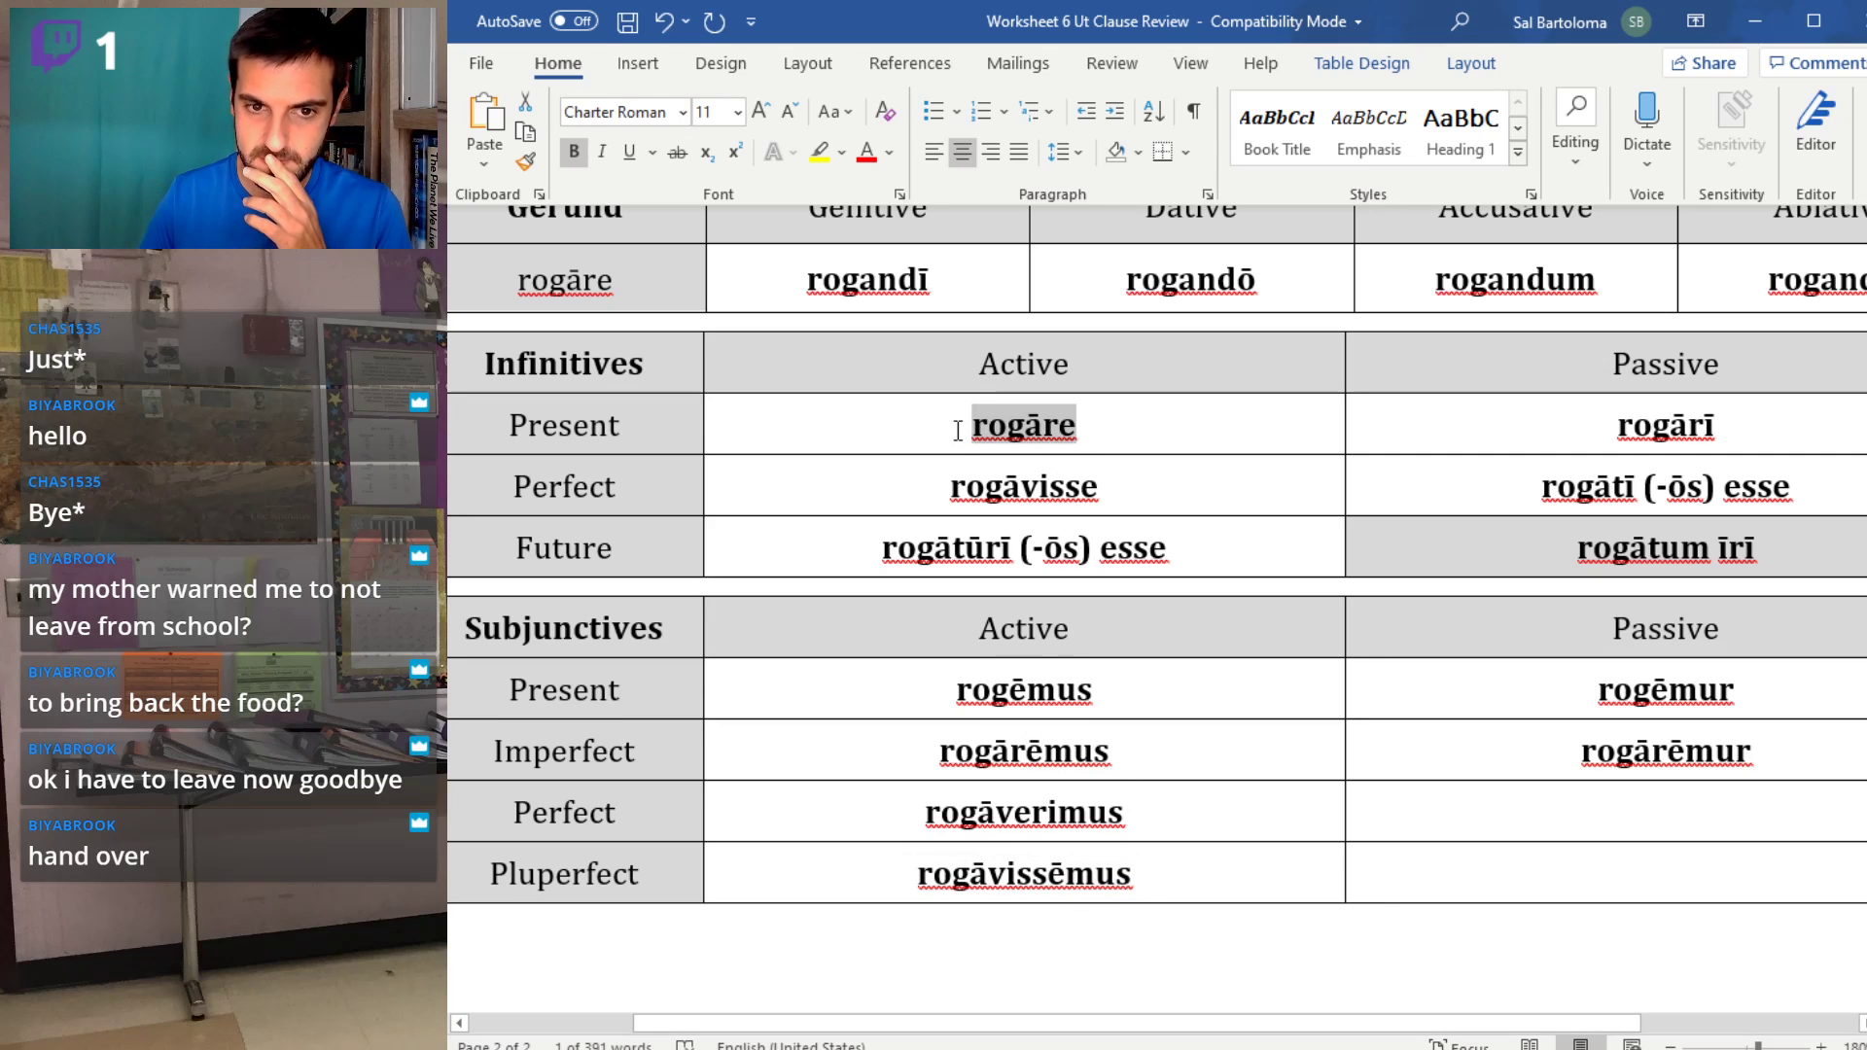
drag(1043, 756, 939, 756)
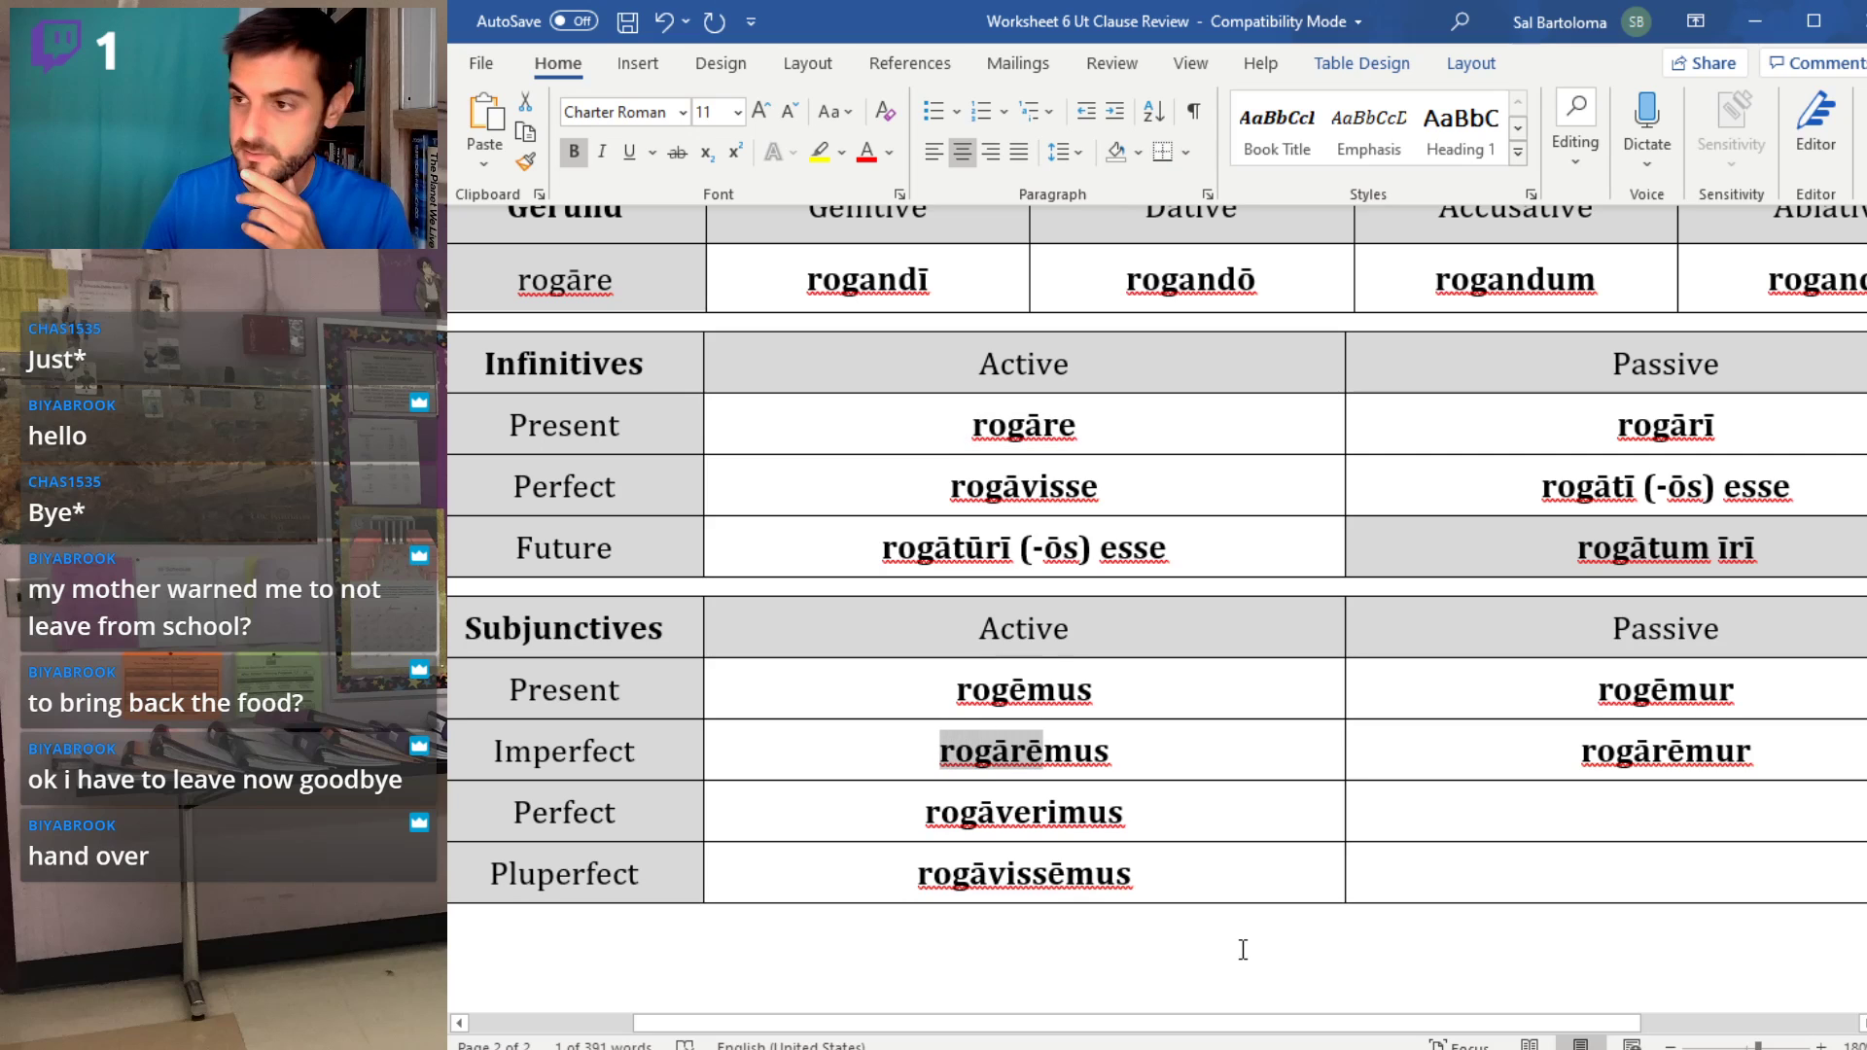
- Enter rogātī simus and rogātī essēmus in the perfect and pluperfect passive subjunctive cells
click(1609, 818)
text(rog)
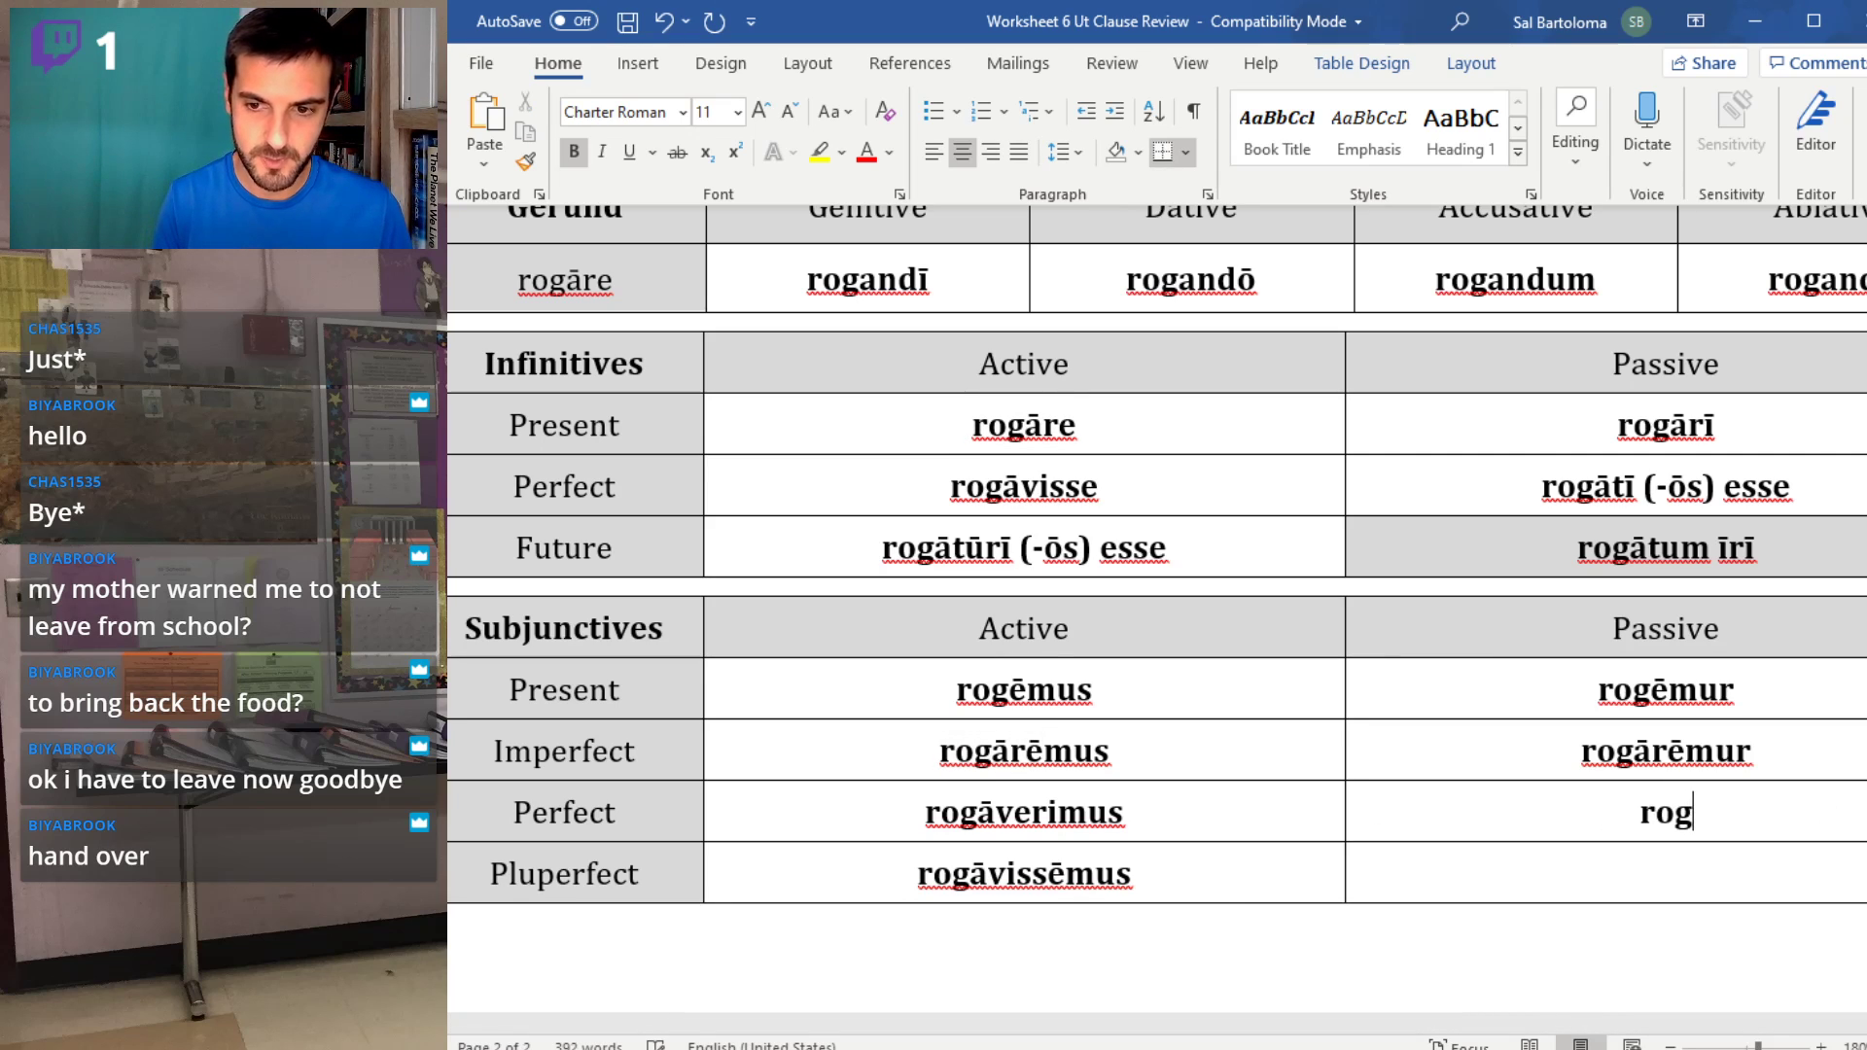
text(ātī simus)
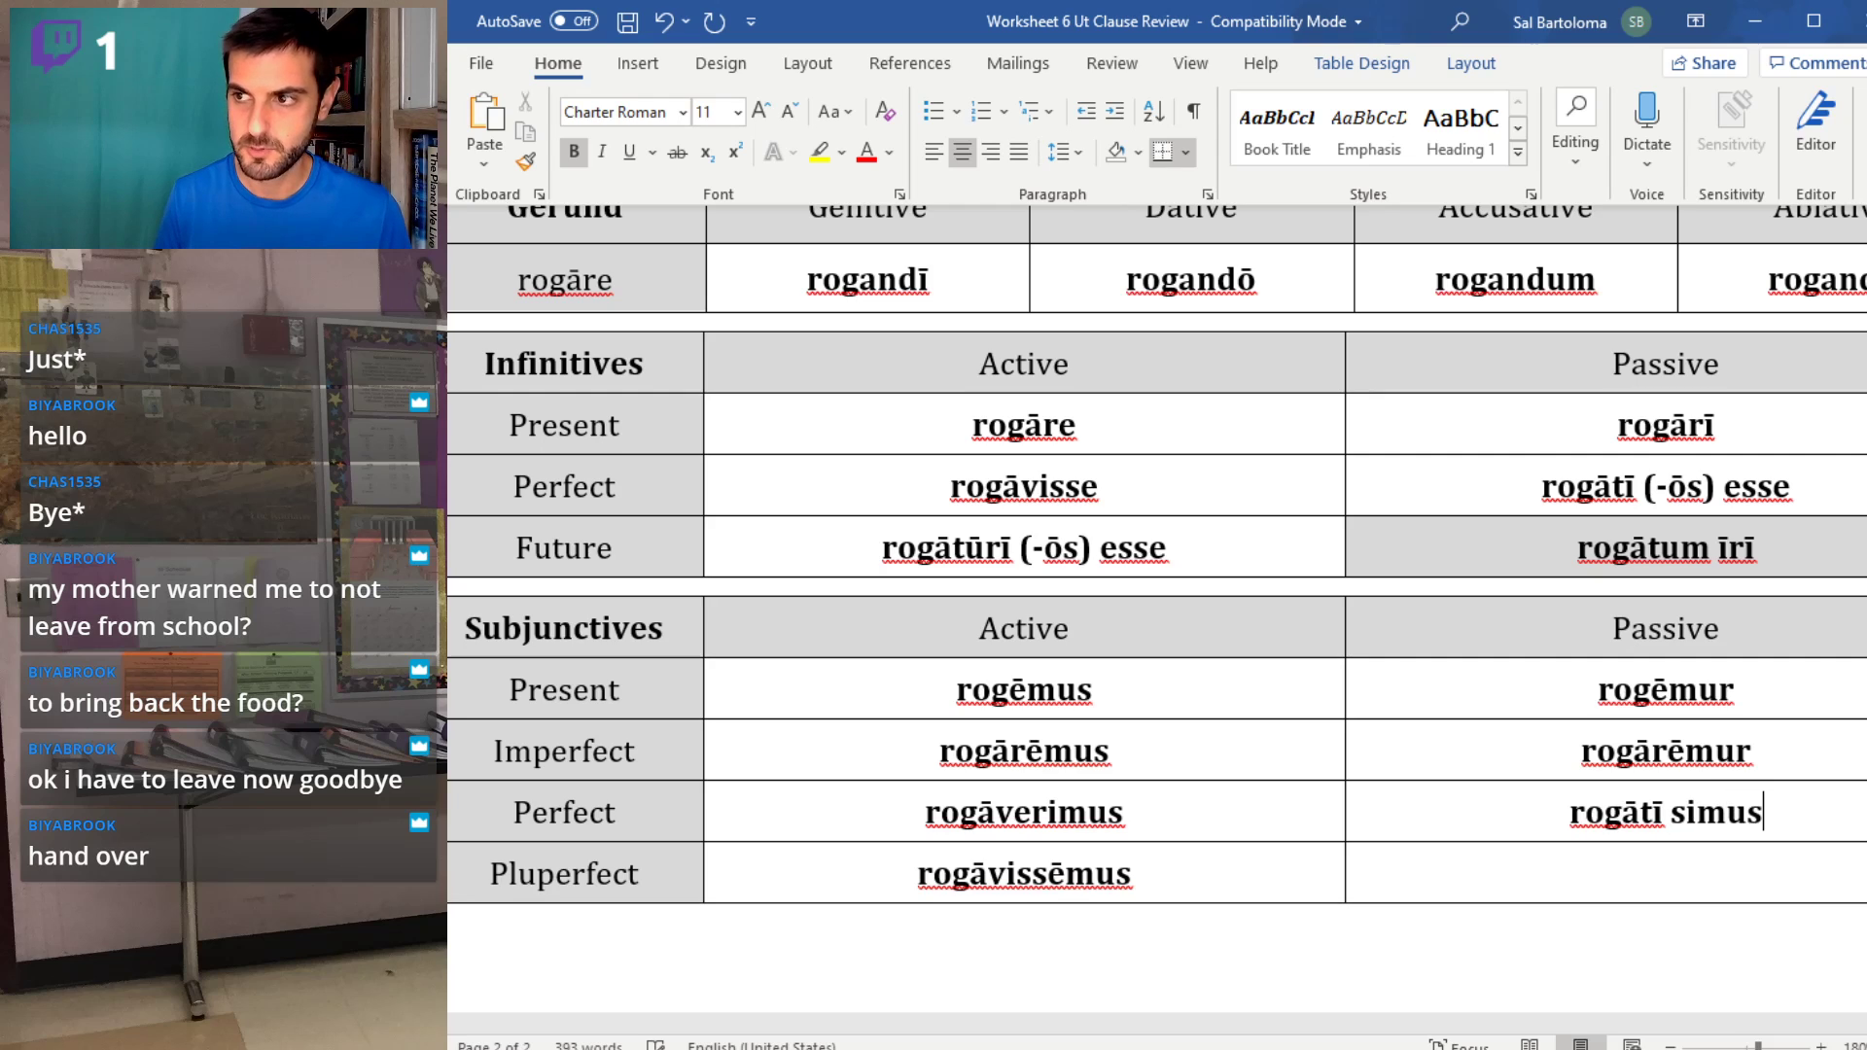
text(rogātī e)
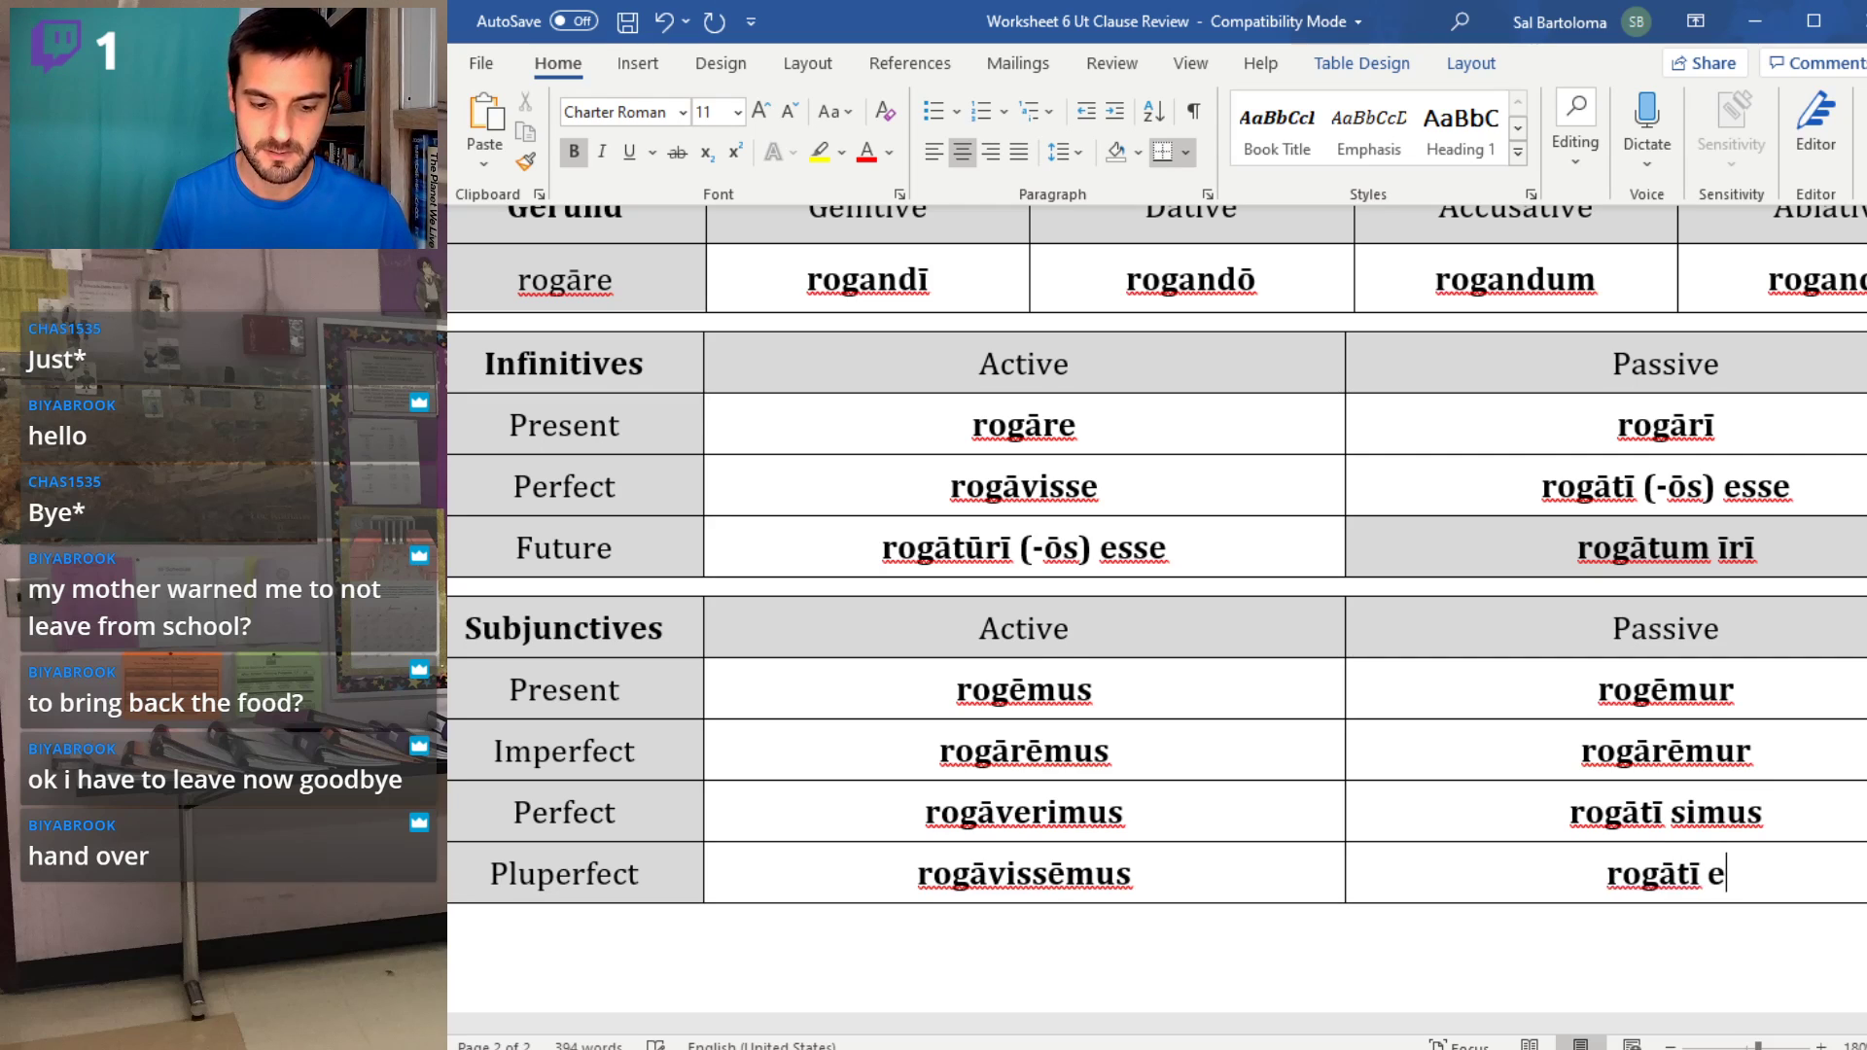
text(ssēmus)
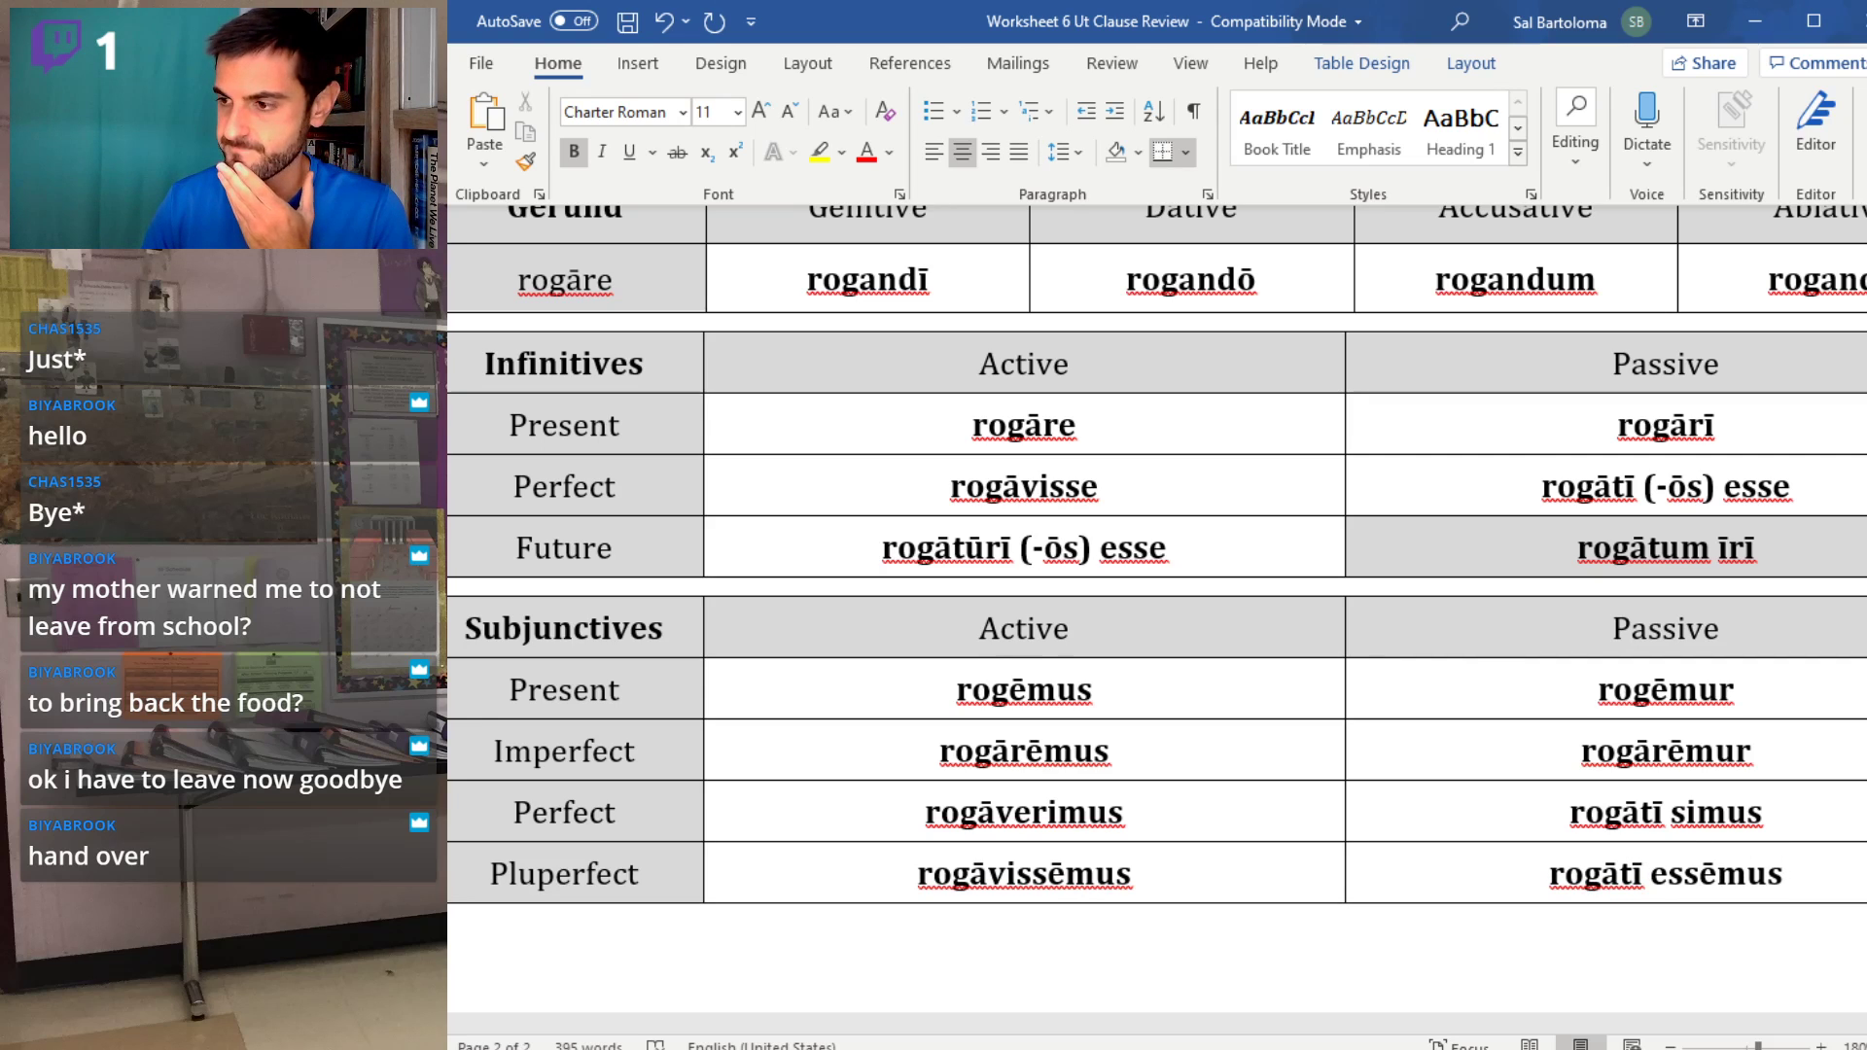
scroll(1304, 629, down, 4)
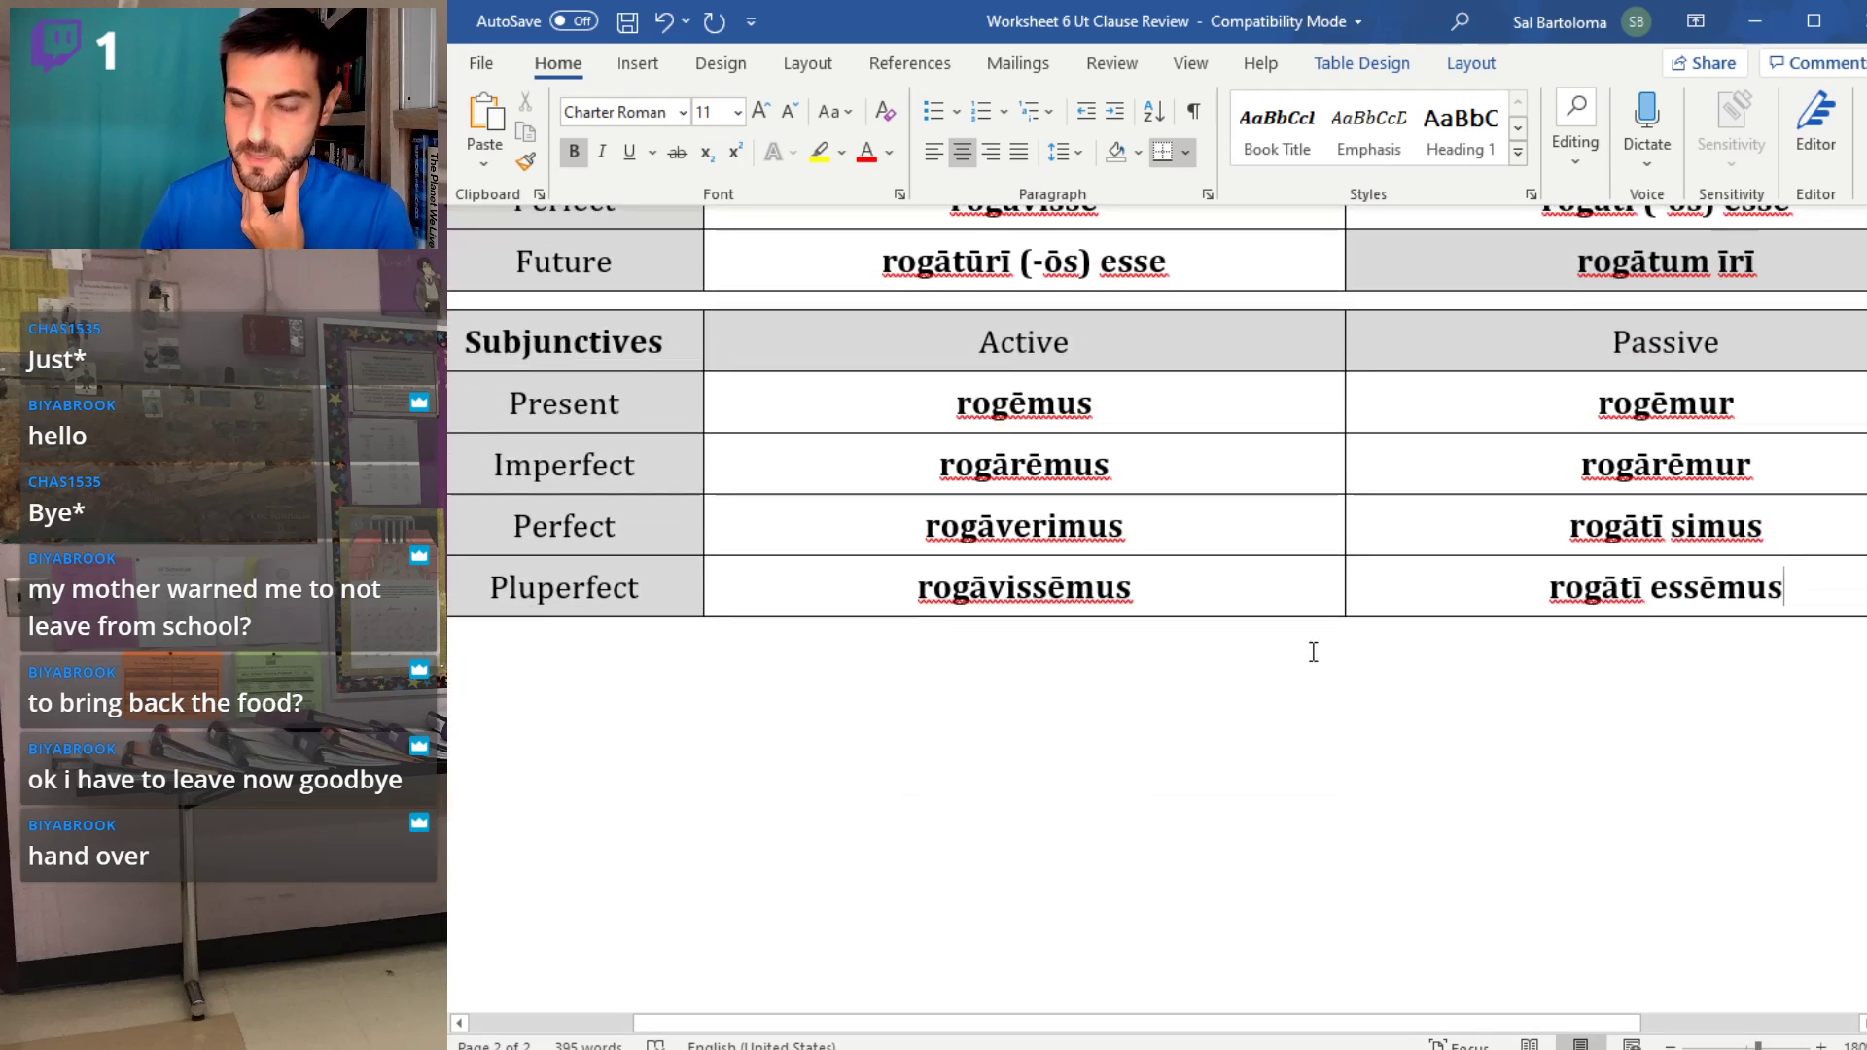
scroll(1312, 650, up, 3)
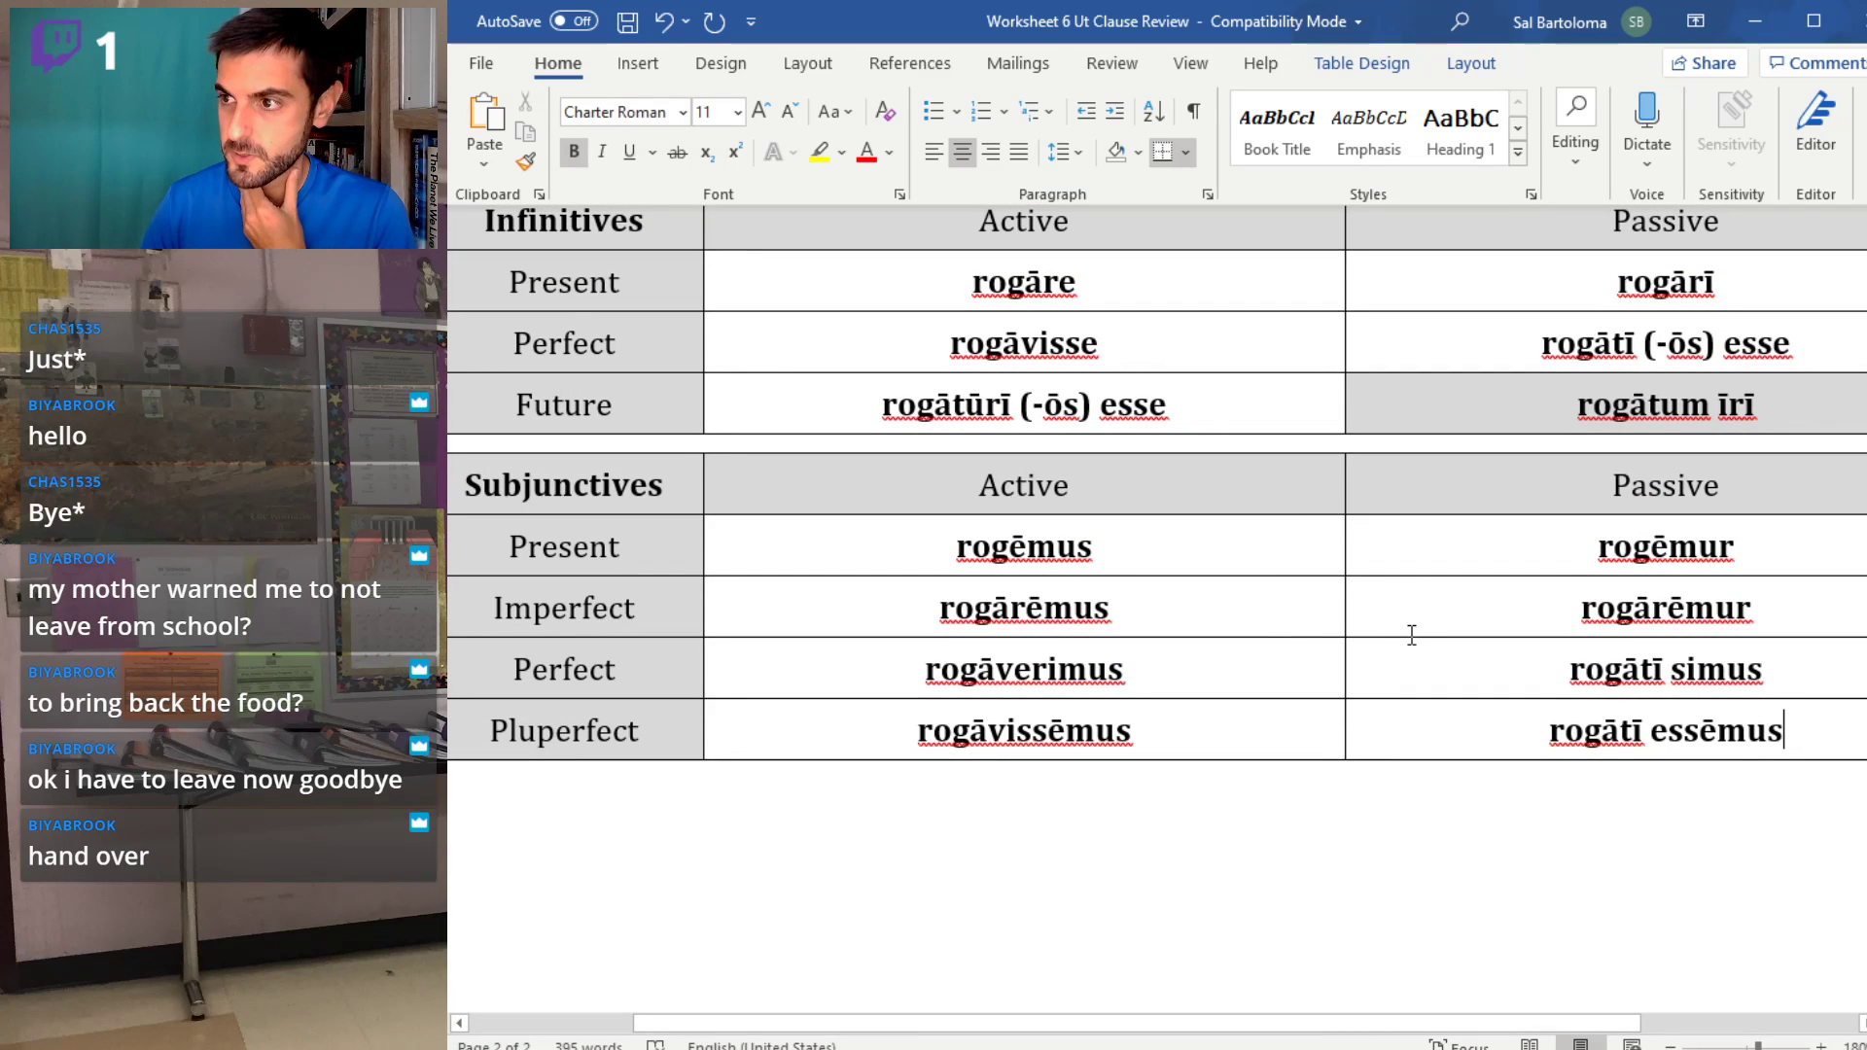